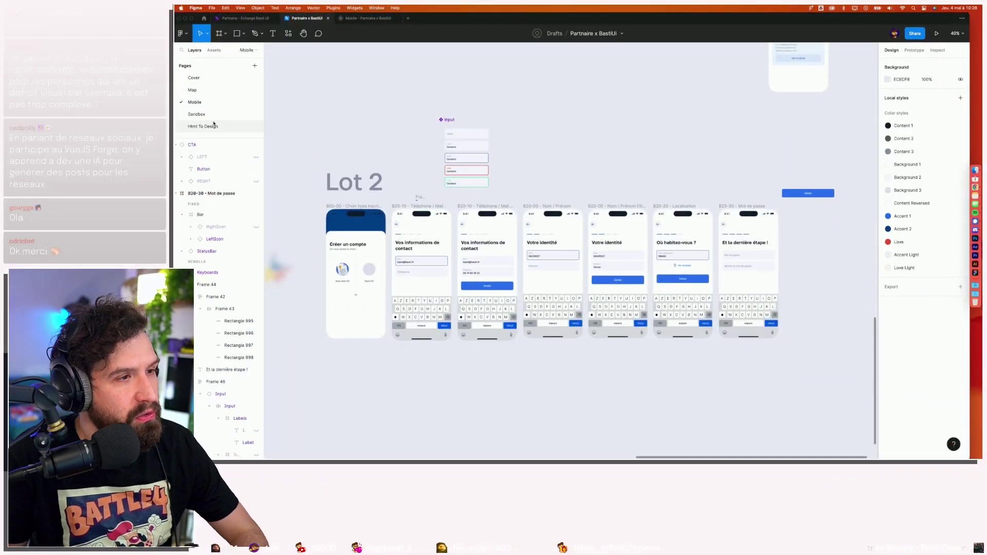
Select the Lot 1 D00-00 frame and play it as a prototype.
{"action": "scroll", "coordinate": [530, 158], "scroll_direction": "up", "scroll_amount": 5}
{"action": "scroll", "coordinate": [529, 157], "scroll_direction": "up", "scroll_amount": 4}
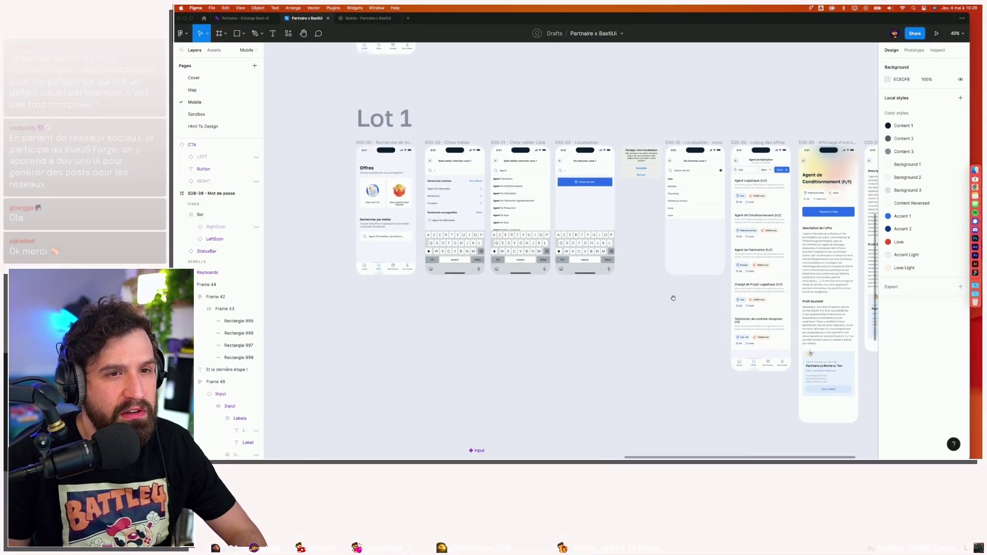
{"action": "scroll", "coordinate": [366, 137], "scroll_direction": "up", "scroll_amount": 5}
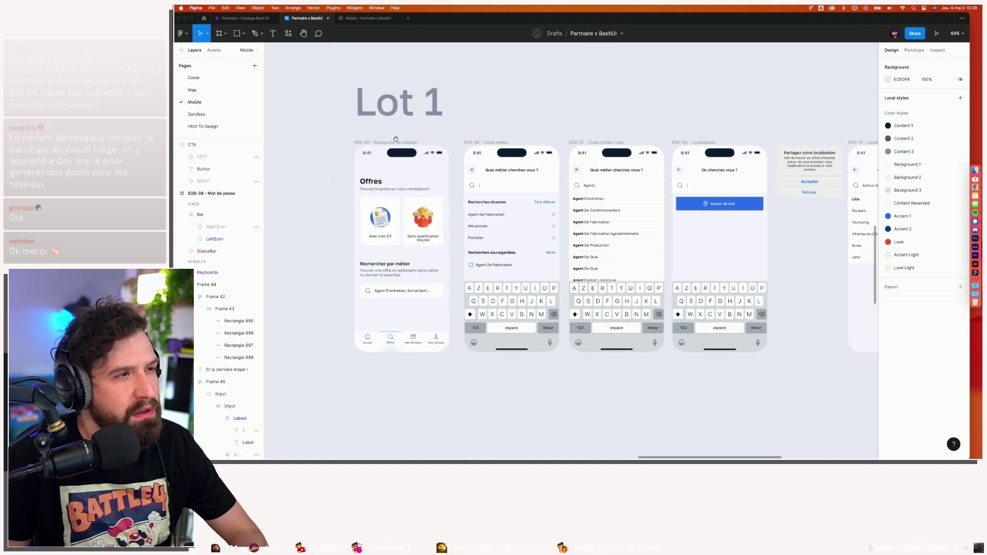
{"action": "left_click", "coordinate": [370, 142]}
{"action": "left_click", "coordinate": [937, 34]}
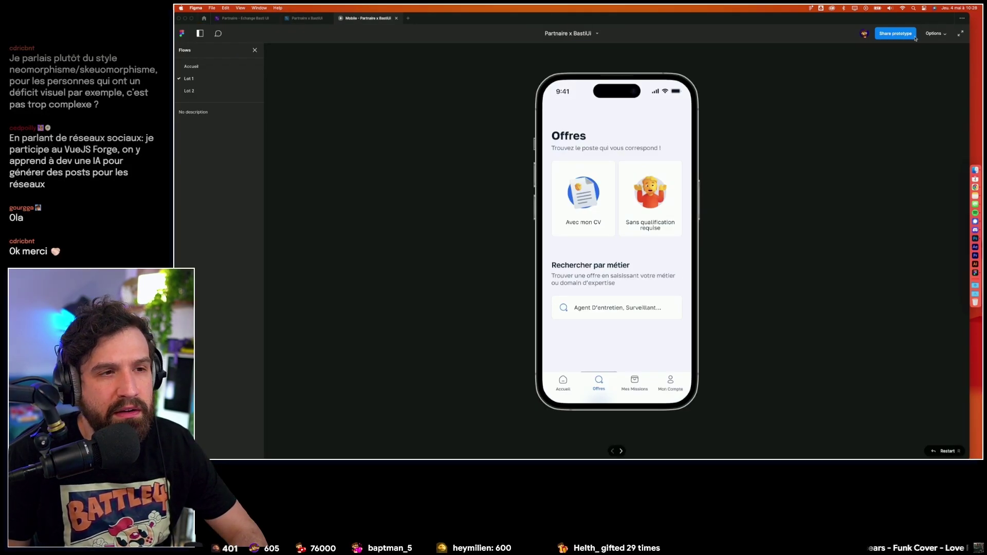
Run the prototype's search for Agent jobs around my location, accepting location sharing.
{"action": "key", "text": "z"}
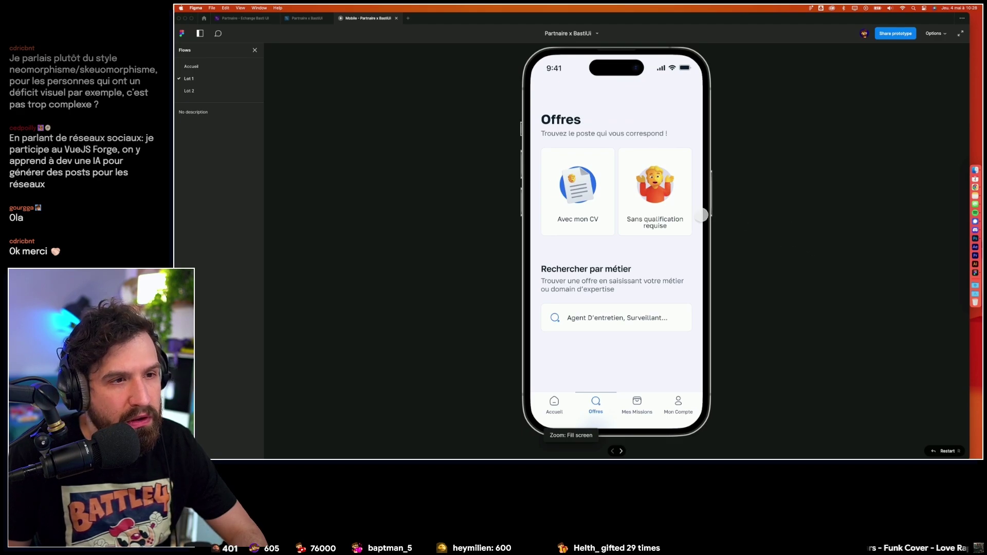
{"action": "left_click", "coordinate": [687, 209]}
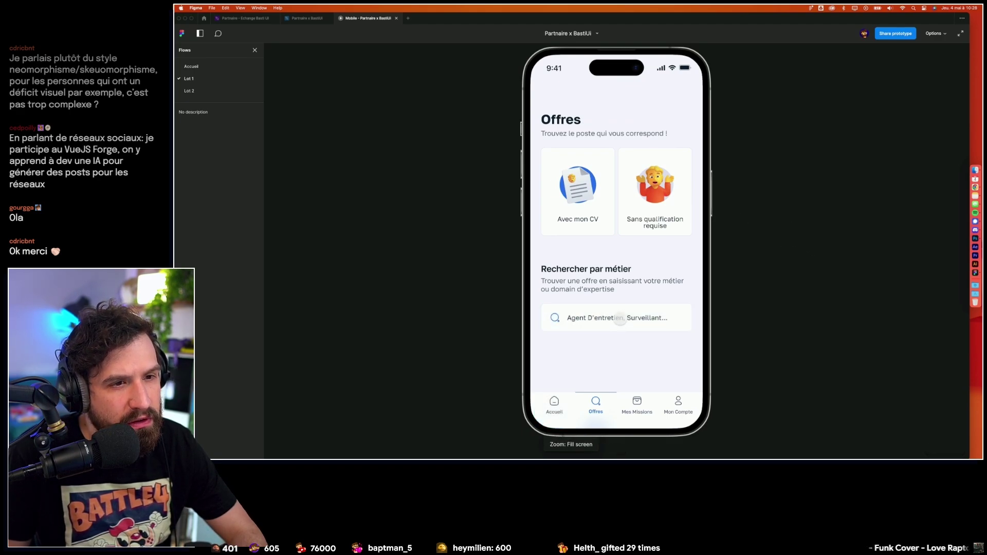
{"action": "left_click", "coordinate": [621, 319]}
{"action": "left_click", "coordinate": [630, 374]}
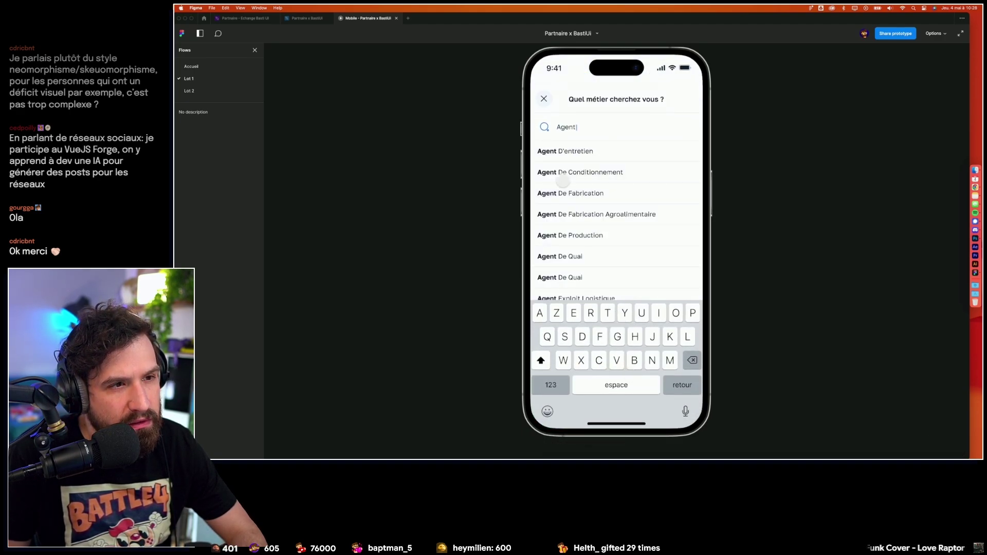
{"action": "left_click", "coordinate": [576, 198]}
{"action": "left_click", "coordinate": [602, 169]}
{"action": "left_click", "coordinate": [617, 195]}
{"action": "left_click", "coordinate": [621, 165]}
{"action": "left_click", "coordinate": [615, 261]}
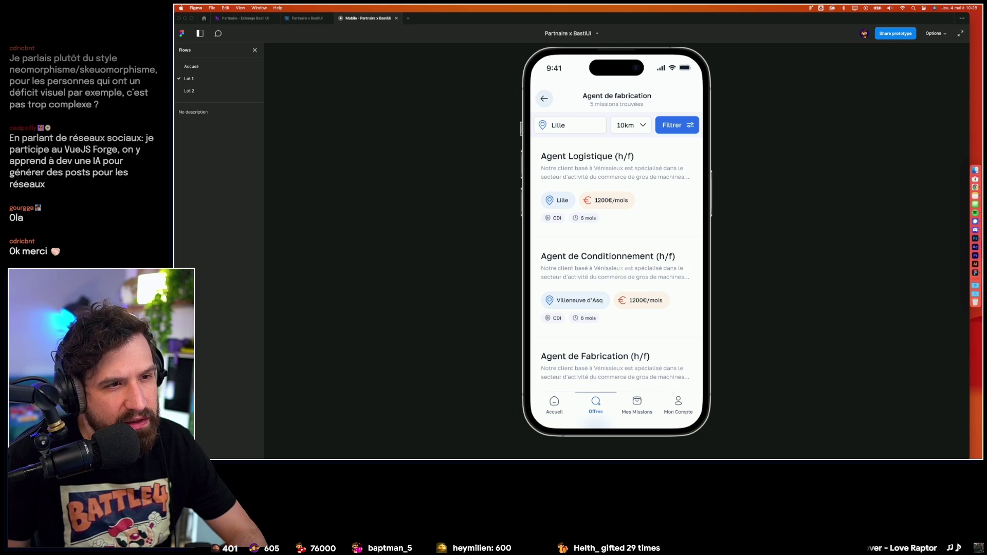
View the Agent de Conditionnement offer, select the Lot 2 flow, and return to the design file.
{"action": "scroll", "coordinate": [652, 231], "scroll_direction": "down", "scroll_amount": 5}
{"action": "scroll", "coordinate": [669, 308], "scroll_direction": "up", "scroll_amount": 5}
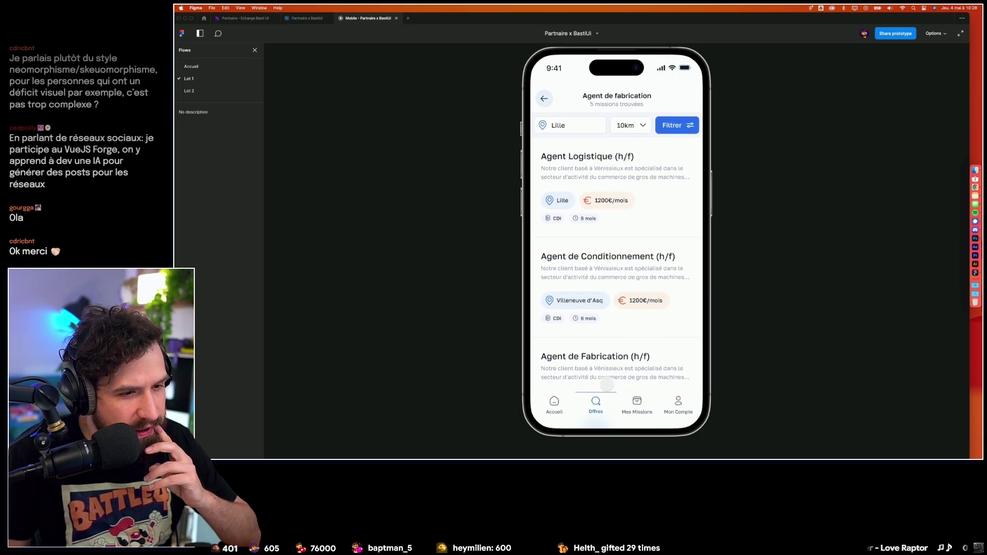
{"action": "left_click", "coordinate": [638, 308]}
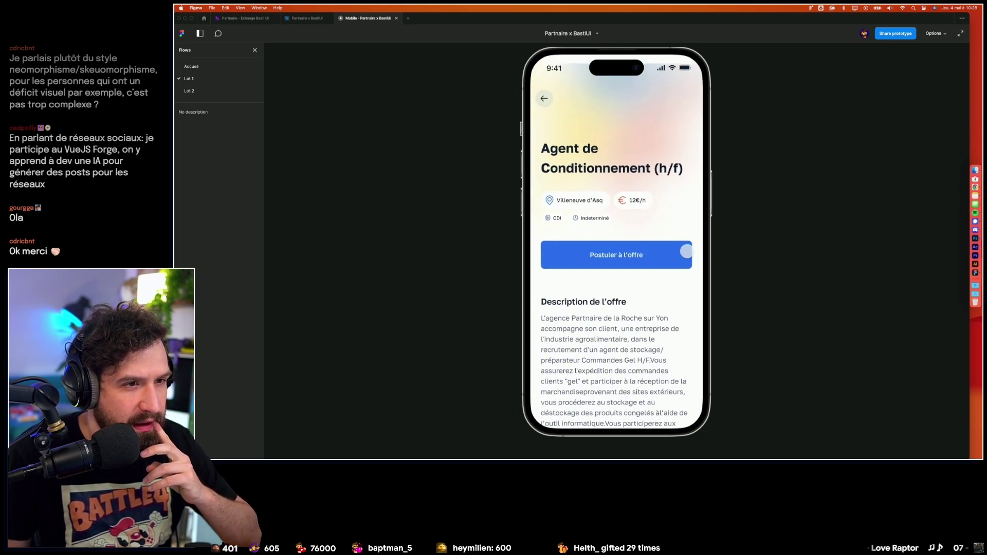
{"action": "scroll", "coordinate": [667, 288], "scroll_direction": "down", "scroll_amount": 5}
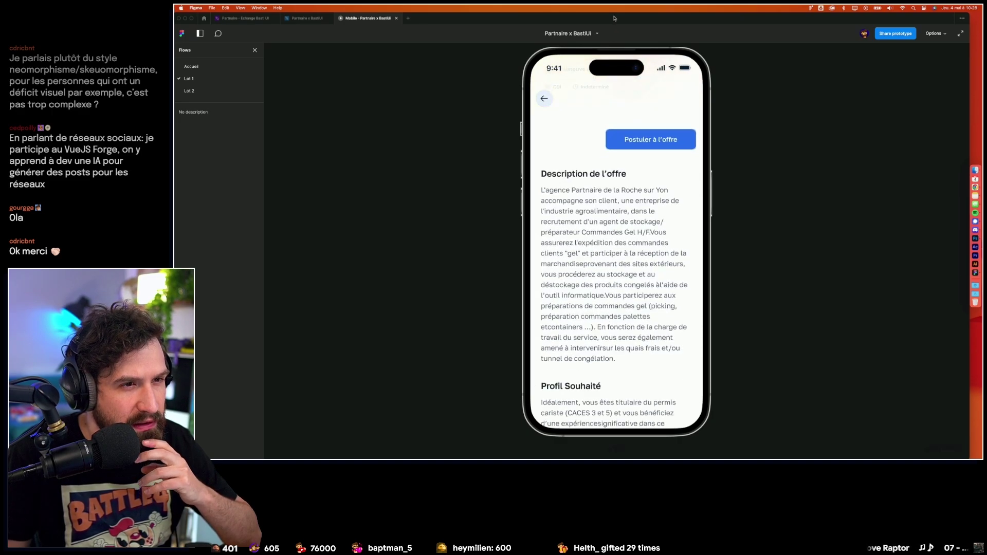
{"action": "scroll", "coordinate": [628, 114], "scroll_direction": "down", "scroll_amount": 2}
{"action": "scroll", "coordinate": [602, 98], "scroll_direction": "up", "scroll_amount": 4}
{"action": "scroll", "coordinate": [599, 100], "scroll_direction": "down", "scroll_amount": 5}
{"action": "scroll", "coordinate": [594, 103], "scroll_direction": "up", "scroll_amount": 5}
{"action": "scroll", "coordinate": [544, 97], "scroll_direction": "up", "scroll_amount": 2}
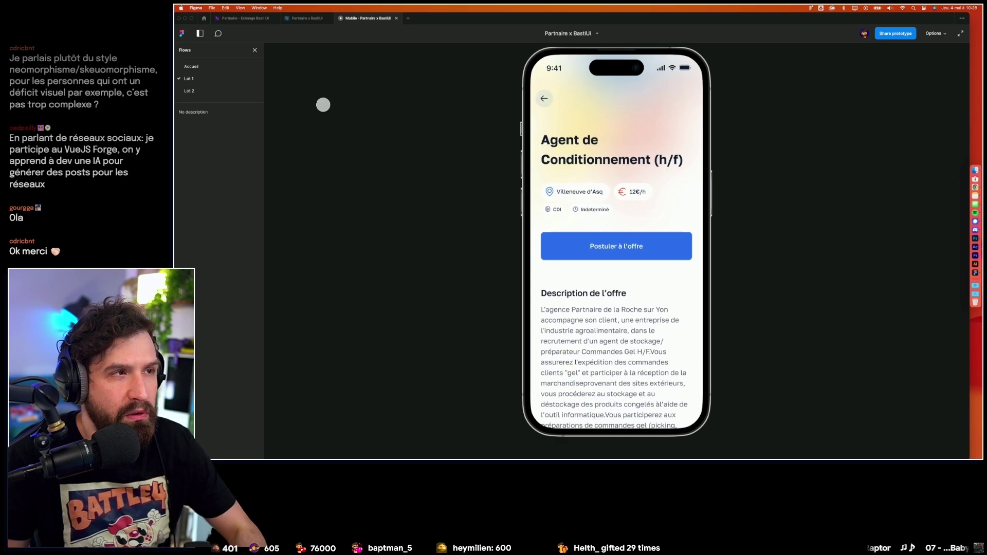
{"action": "left_click", "coordinate": [221, 92]}
{"action": "left_click", "coordinate": [307, 18]}
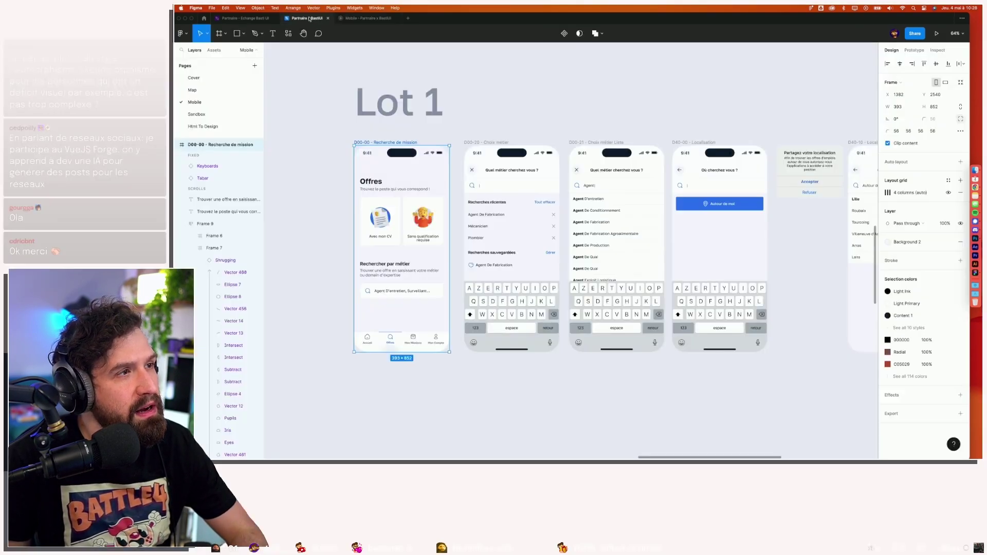
Pan and zoom through the Lot 2 sign-up screens.
{"action": "scroll", "coordinate": [581, 177], "scroll_direction": "down", "scroll_amount": 5}
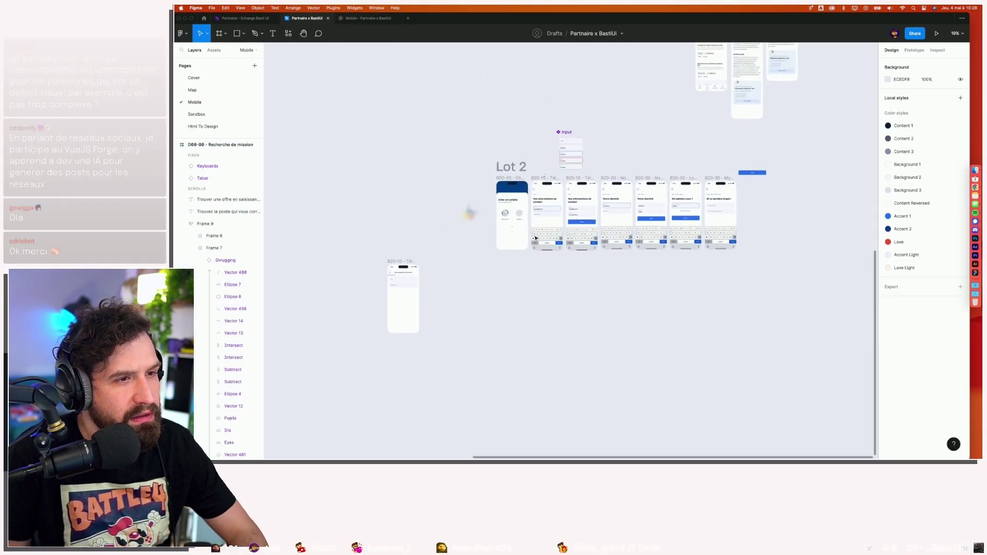
{"action": "scroll", "coordinate": [549, 352], "scroll_direction": "up", "scroll_amount": 5}
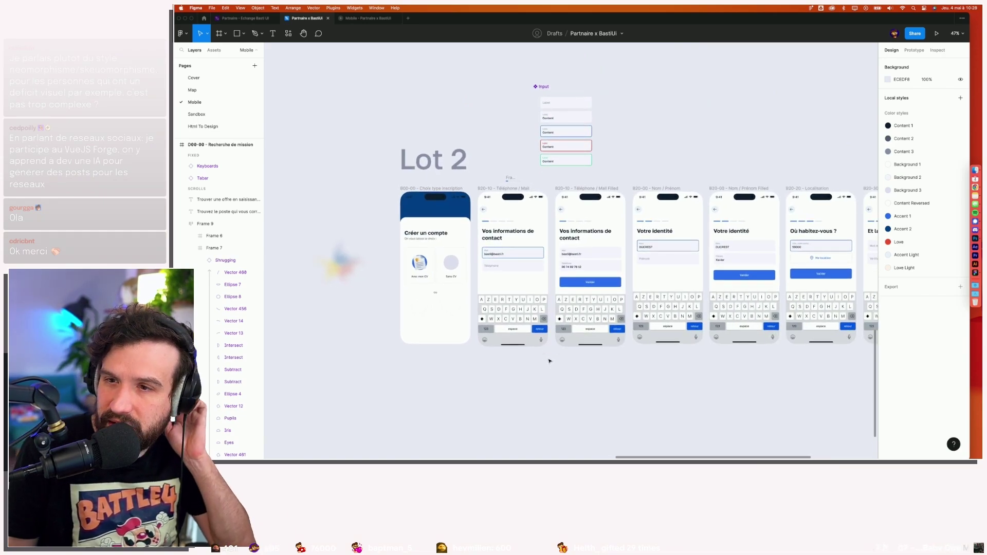
{"action": "scroll", "coordinate": [550, 352], "scroll_direction": "up", "scroll_amount": 5}
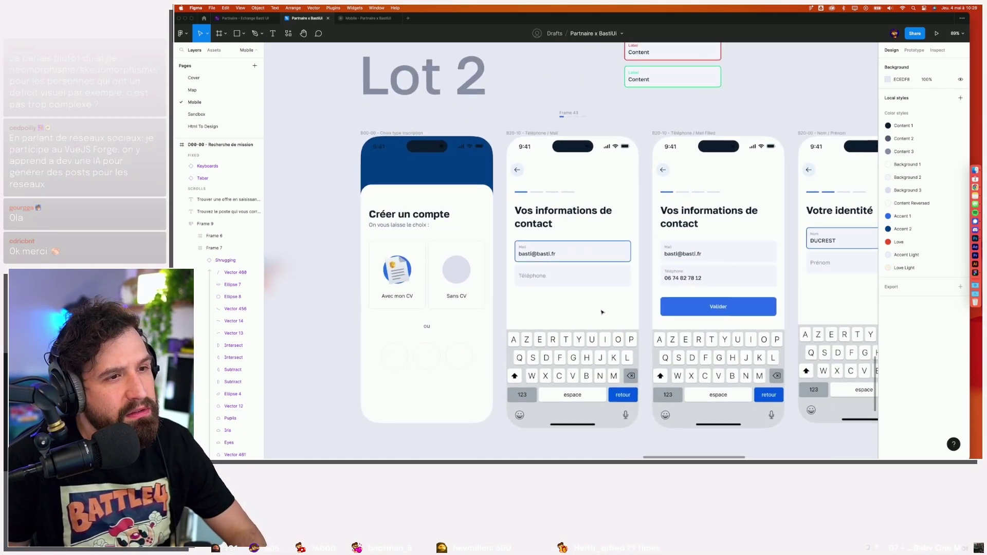
{"action": "scroll", "coordinate": [580, 315], "scroll_direction": "up", "scroll_amount": 2}
{"action": "scroll", "coordinate": [596, 288], "scroll_direction": "up", "scroll_amount": 2}
{"action": "scroll", "coordinate": [624, 259], "scroll_direction": "up", "scroll_amount": 2}
{"action": "scroll", "coordinate": [624, 259], "scroll_direction": "right", "scroll_amount": 1}
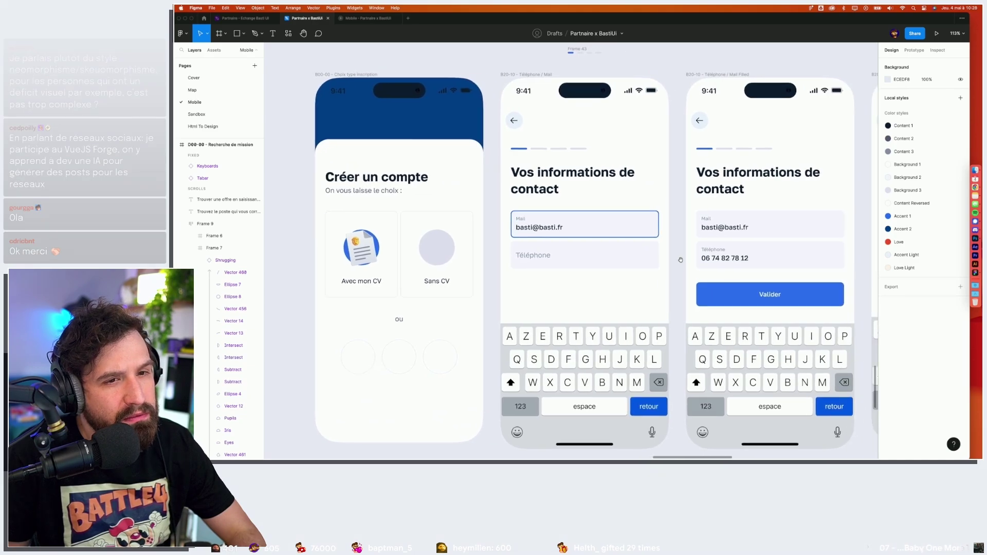
{"action": "scroll", "coordinate": [565, 263], "scroll_direction": "right", "scroll_amount": 5}
{"action": "scroll", "coordinate": [514, 267], "scroll_direction": "right", "scroll_amount": 5}
{"action": "scroll", "coordinate": [460, 273], "scroll_direction": "right", "scroll_amount": 3}
{"action": "scroll", "coordinate": [415, 273], "scroll_direction": "right", "scroll_amount": 4}
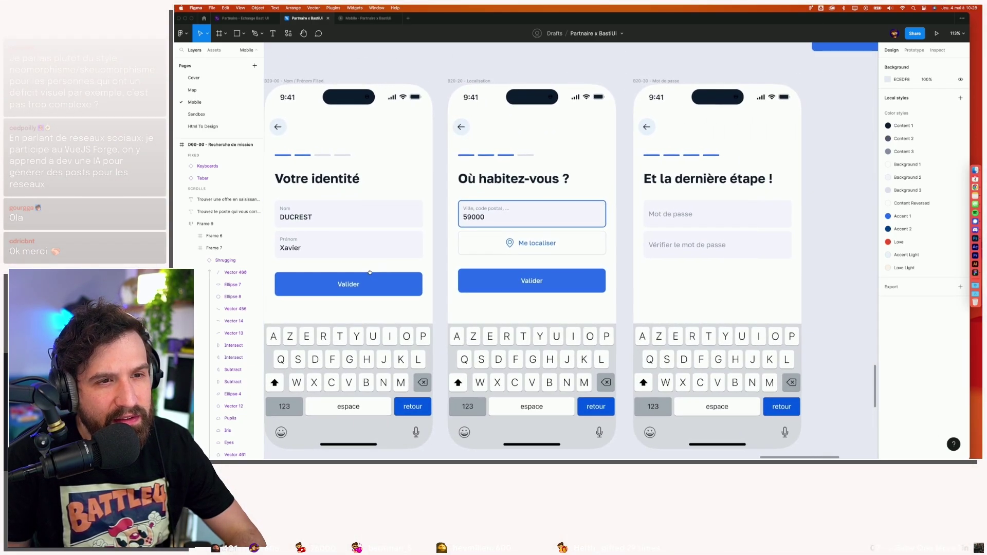
{"action": "scroll", "coordinate": [822, 311], "scroll_direction": "down", "scroll_amount": 2}
{"action": "scroll", "coordinate": [828, 309], "scroll_direction": "down", "scroll_amount": 2}
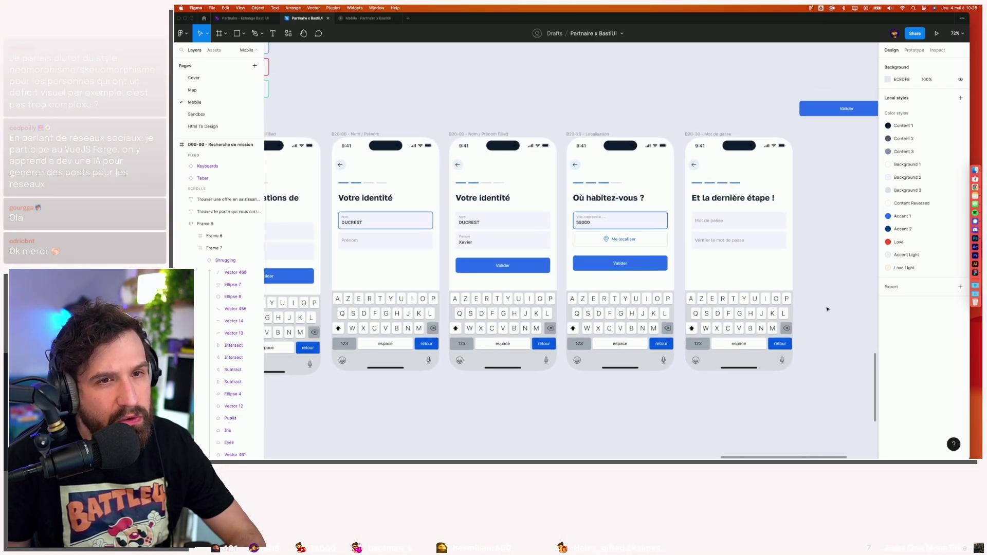
{"action": "scroll", "coordinate": [391, 220], "scroll_direction": "down", "scroll_amount": 5}
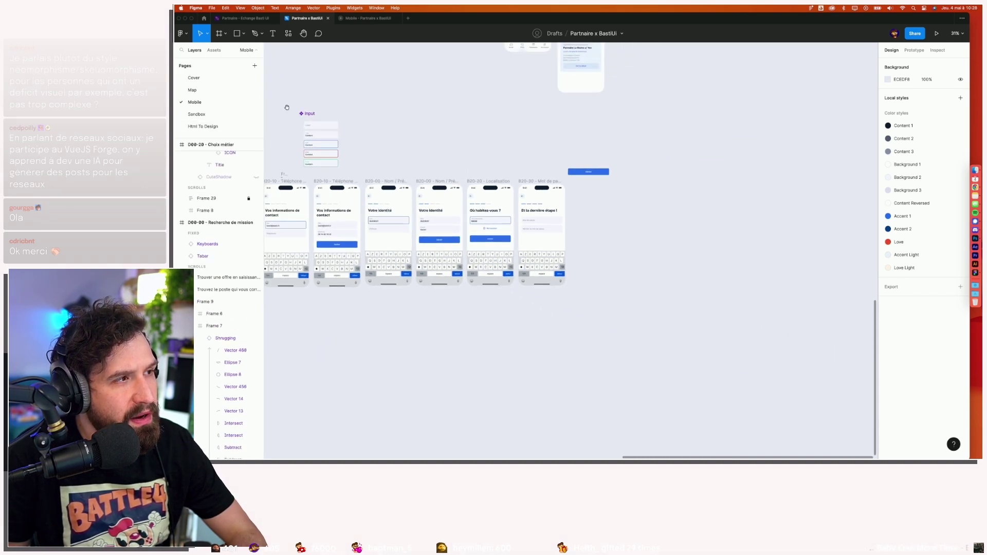
Browse the Map page, then switch to the Partenaire - Echange Basti UI FigJam board.
{"action": "left_click", "coordinate": [193, 91]}
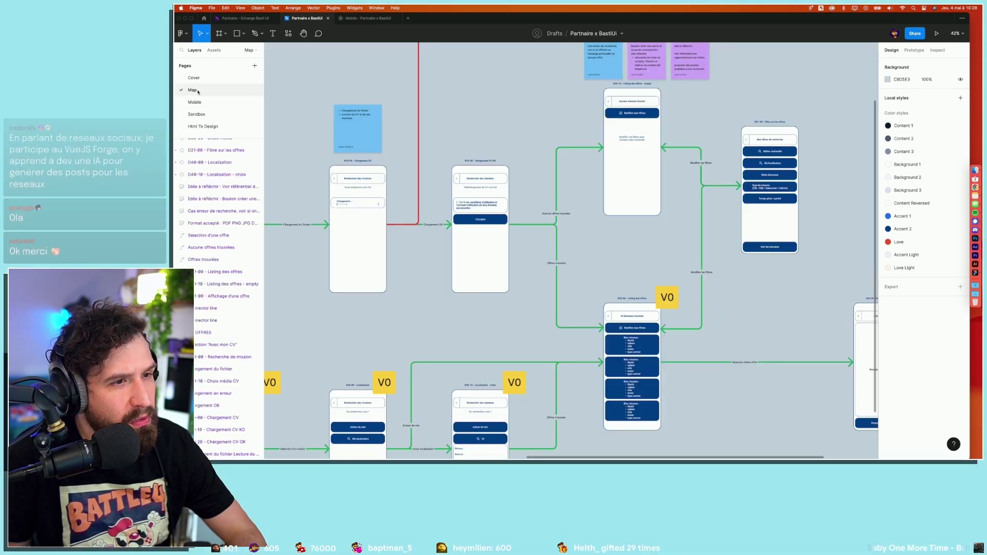
{"action": "scroll", "coordinate": [614, 311], "scroll_direction": "down", "scroll_amount": 5}
{"action": "scroll", "coordinate": [566, 232], "scroll_direction": "down", "scroll_amount": 5}
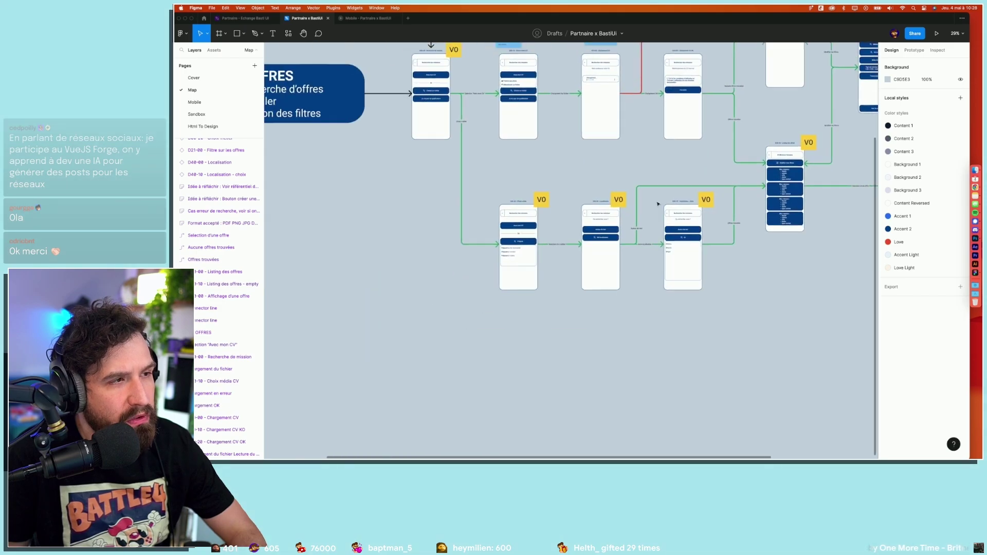
{"action": "left_click", "coordinate": [238, 17]}
{"action": "scroll", "coordinate": [577, 156], "scroll_direction": "down", "scroll_amount": 3}
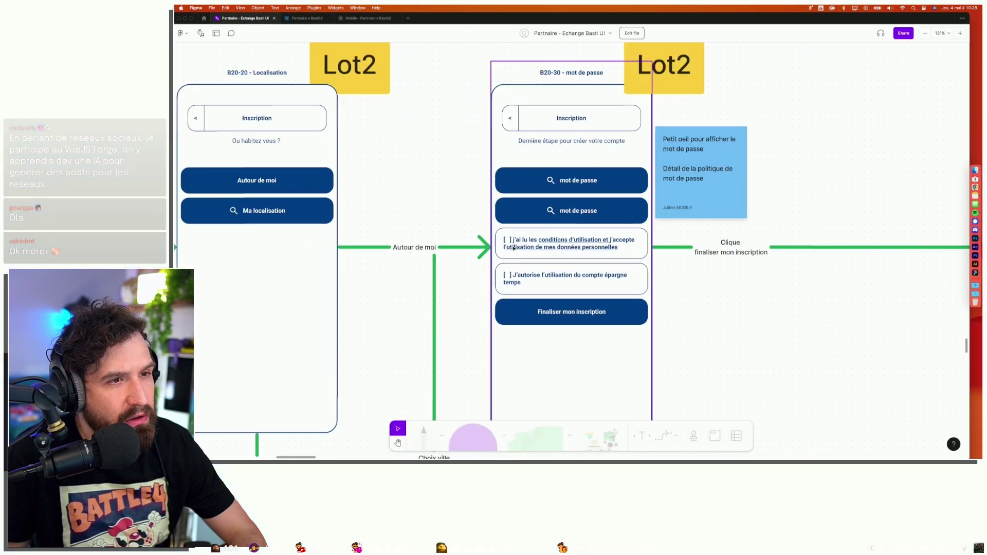
{"action": "scroll", "coordinate": [577, 156], "scroll_direction": "down", "scroll_amount": 3}
{"action": "scroll", "coordinate": [578, 156], "scroll_direction": "up", "scroll_amount": 3}
{"action": "scroll", "coordinate": [577, 156], "scroll_direction": "down", "scroll_amount": 3}
{"action": "scroll", "coordinate": [577, 180], "scroll_direction": "up", "scroll_amount": 3}
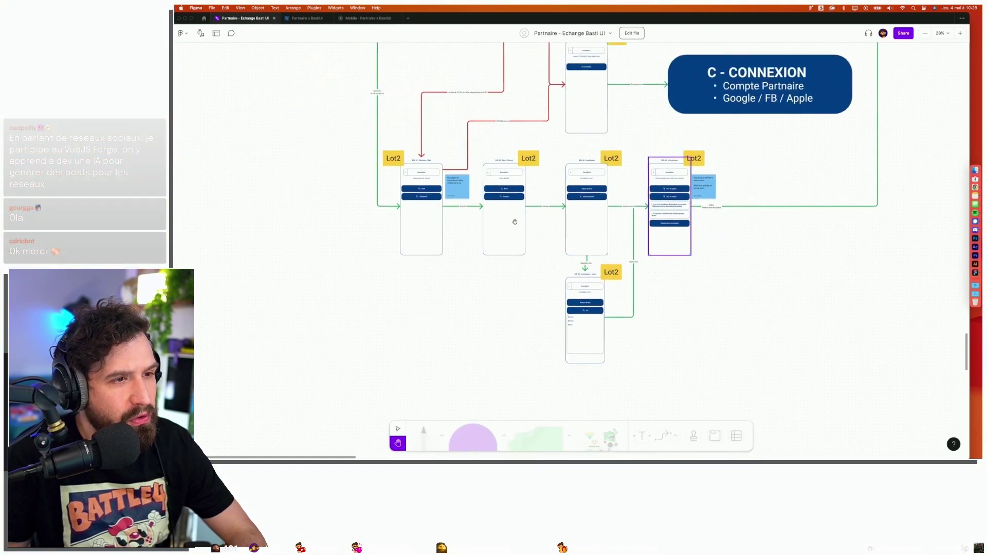
{"action": "scroll", "coordinate": [577, 205], "scroll_direction": "up", "scroll_amount": 3}
{"action": "scroll", "coordinate": [576, 217], "scroll_direction": "left", "scroll_amount": 3}
{"action": "scroll", "coordinate": [577, 217], "scroll_direction": "up", "scroll_amount": 2}
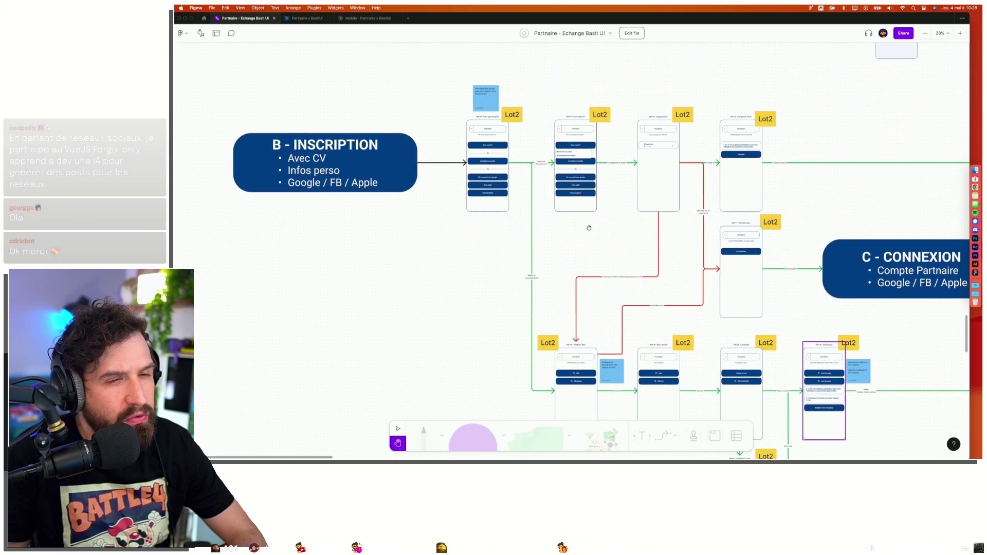
{"action": "scroll", "coordinate": [617, 195], "scroll_direction": "up", "scroll_amount": 2}
{"action": "scroll", "coordinate": [652, 163], "scroll_direction": "up", "scroll_amount": 2}
{"action": "scroll", "coordinate": [653, 163], "scroll_direction": "right", "scroll_amount": 2}
{"action": "scroll", "coordinate": [668, 185], "scroll_direction": "right", "scroll_amount": 3}
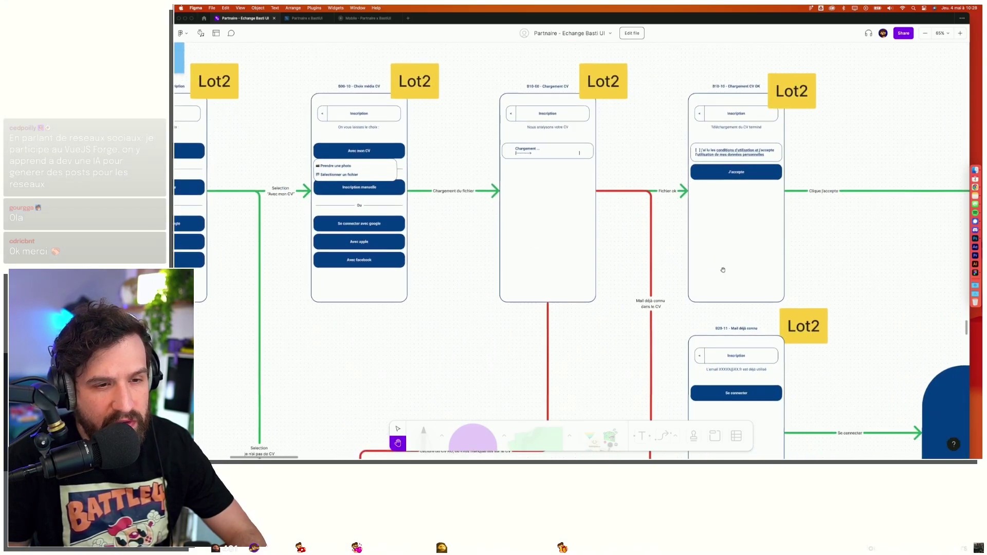
{"action": "scroll", "coordinate": [689, 216], "scroll_direction": "down", "scroll_amount": 5}
{"action": "scroll", "coordinate": [714, 248], "scroll_direction": "up", "scroll_amount": 2}
{"action": "scroll", "coordinate": [713, 247], "scroll_direction": "right", "scroll_amount": 5}
{"action": "scroll", "coordinate": [679, 236], "scroll_direction": "down", "scroll_amount": 3}
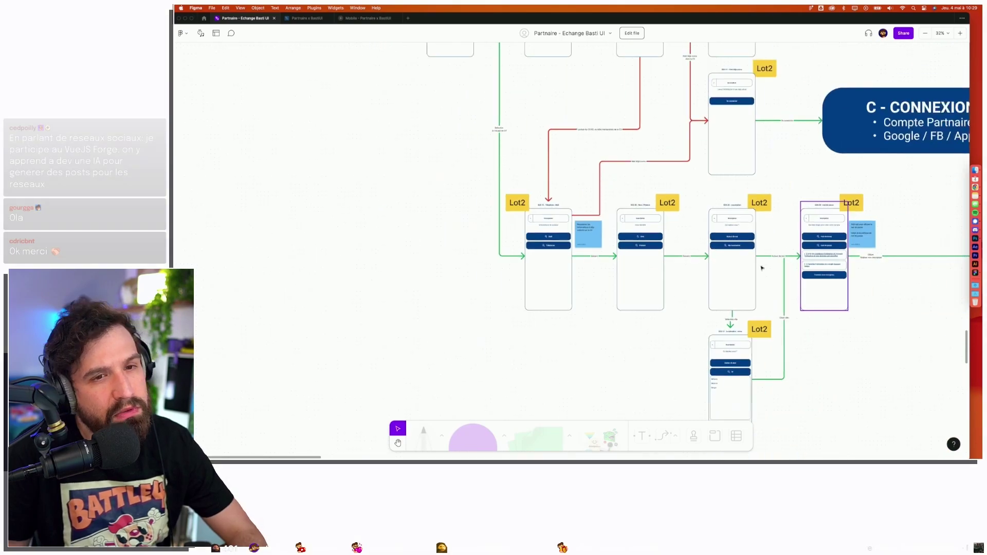
{"action": "scroll", "coordinate": [514, 180], "scroll_direction": "down", "scroll_amount": 1}
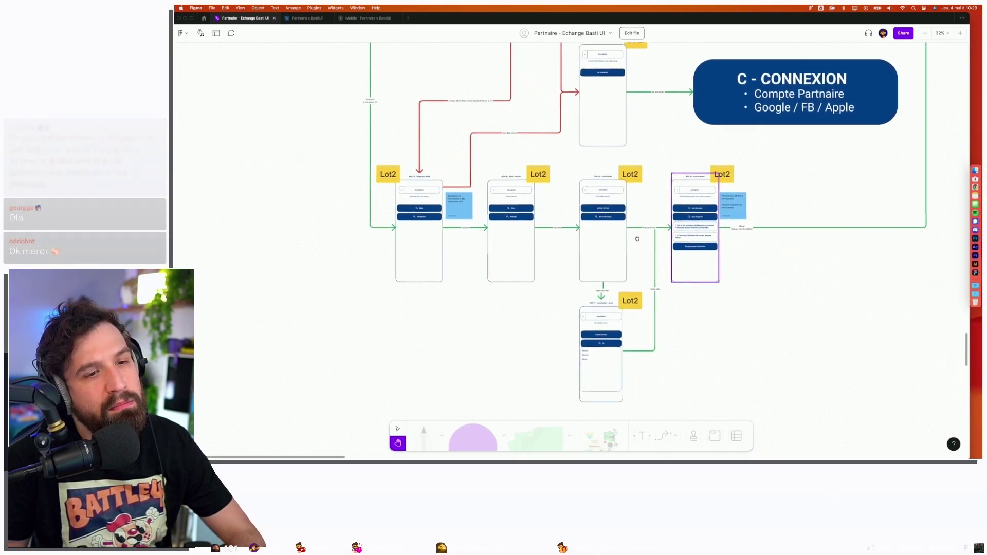
Return to the design file's Mobile page, view the Lot 2 screens, and play the mobile prototype.
{"action": "left_click", "coordinate": [316, 22]}
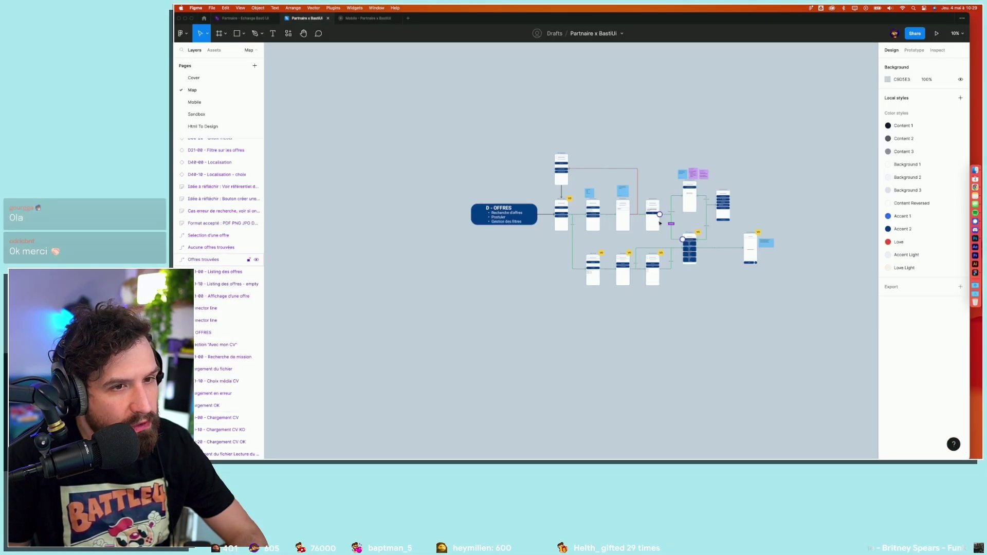
{"action": "left_click", "coordinate": [205, 104]}
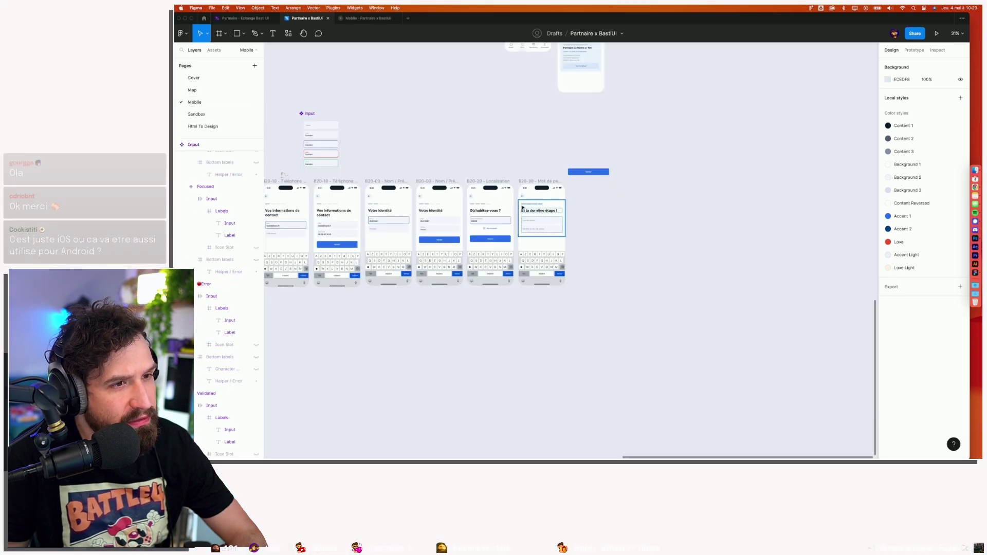
{"action": "scroll", "coordinate": [375, 206], "scroll_direction": "up", "scroll_amount": 5}
{"action": "scroll", "coordinate": [406, 217], "scroll_direction": "up", "scroll_amount": 5}
{"action": "scroll", "coordinate": [463, 242], "scroll_direction": "right", "scroll_amount": 5}
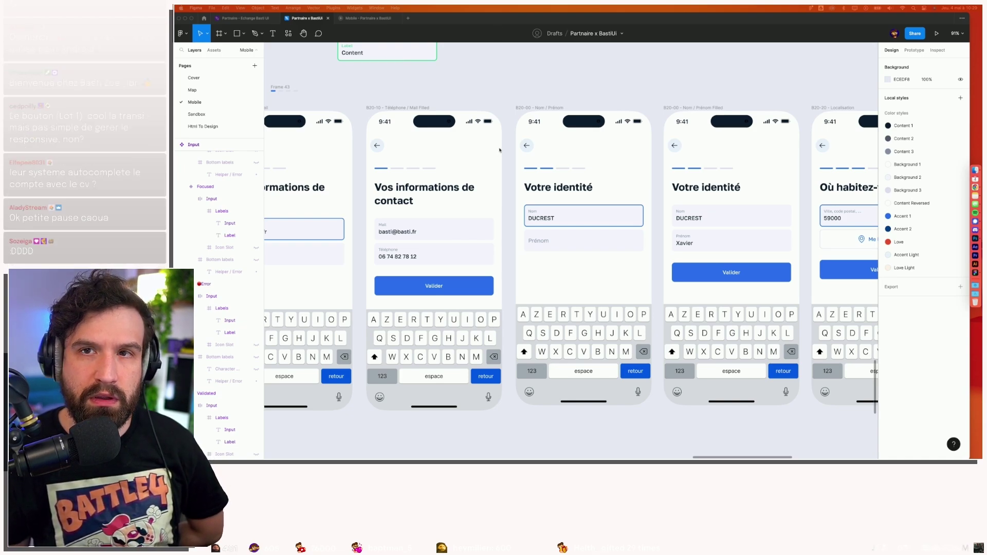
{"action": "left_click", "coordinate": [352, 19]}
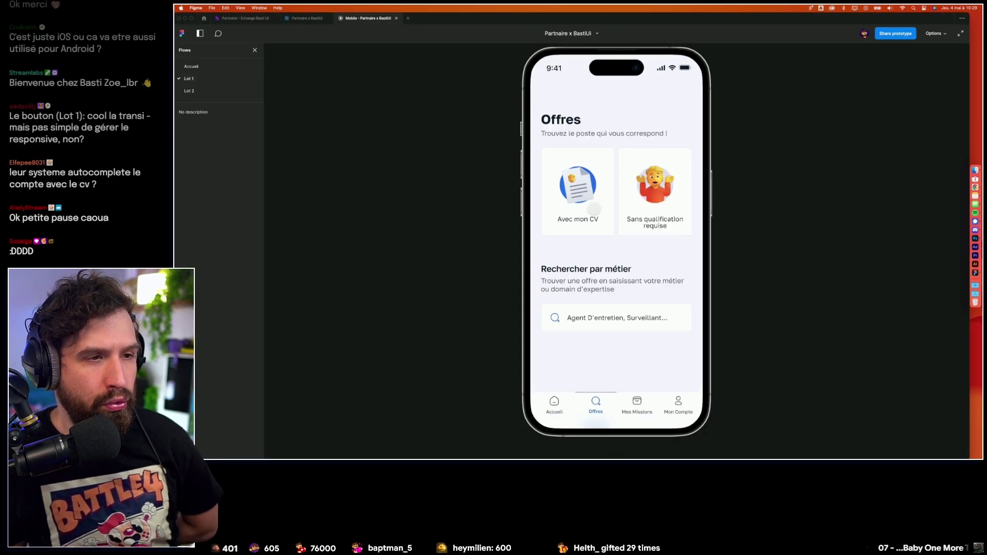
Search the prototype for Agent jobs near my location, accepting sharing and choosing Lille.
{"action": "left_click", "coordinate": [614, 318]}
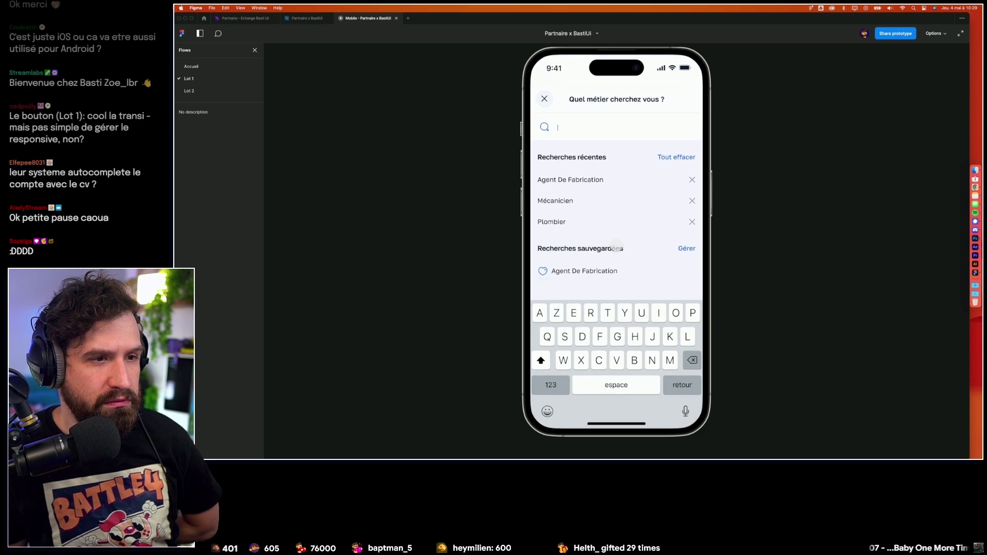
{"action": "left_click", "coordinate": [583, 336]}
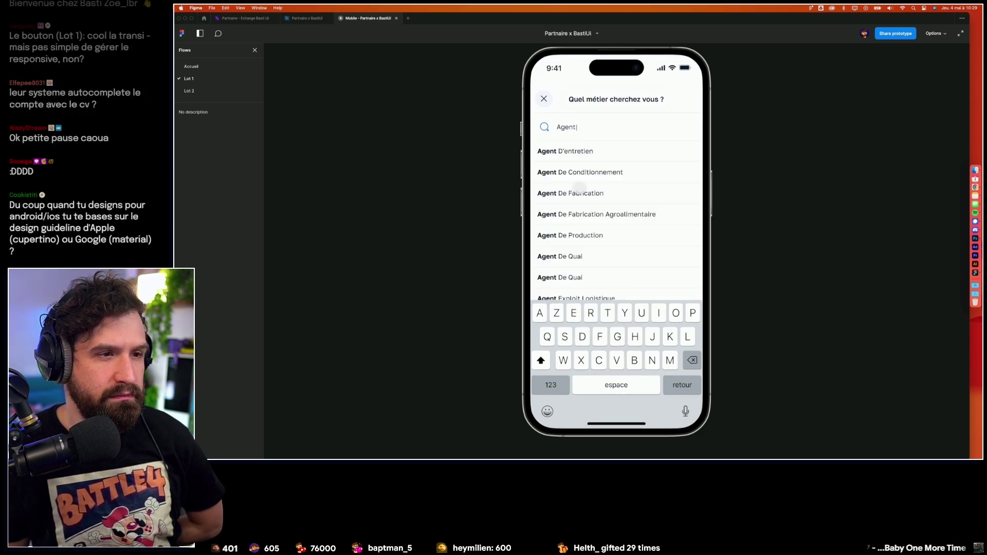
{"action": "left_click", "coordinate": [576, 151]}
{"action": "left_click", "coordinate": [581, 130]}
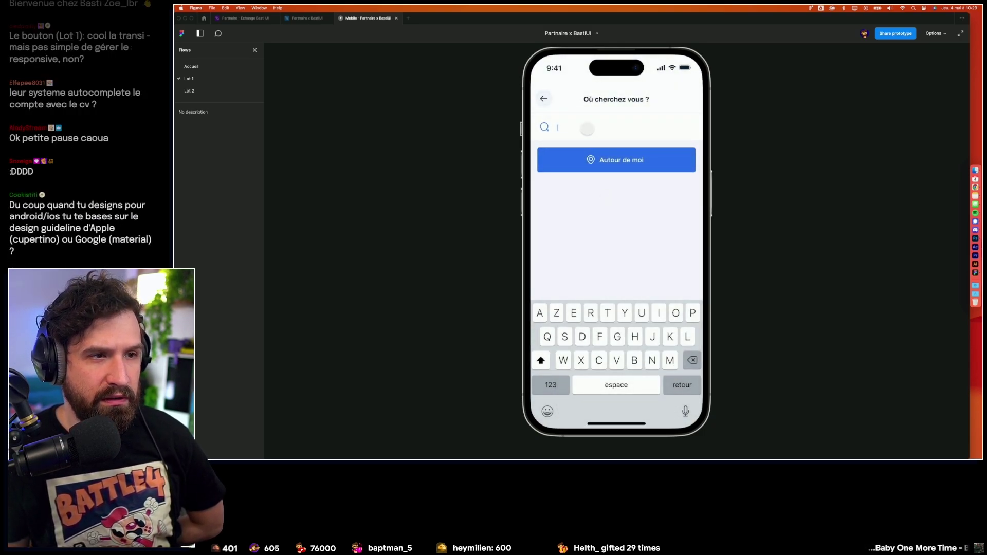
{"action": "left_click", "coordinate": [609, 266]}
{"action": "left_click", "coordinate": [609, 266]}
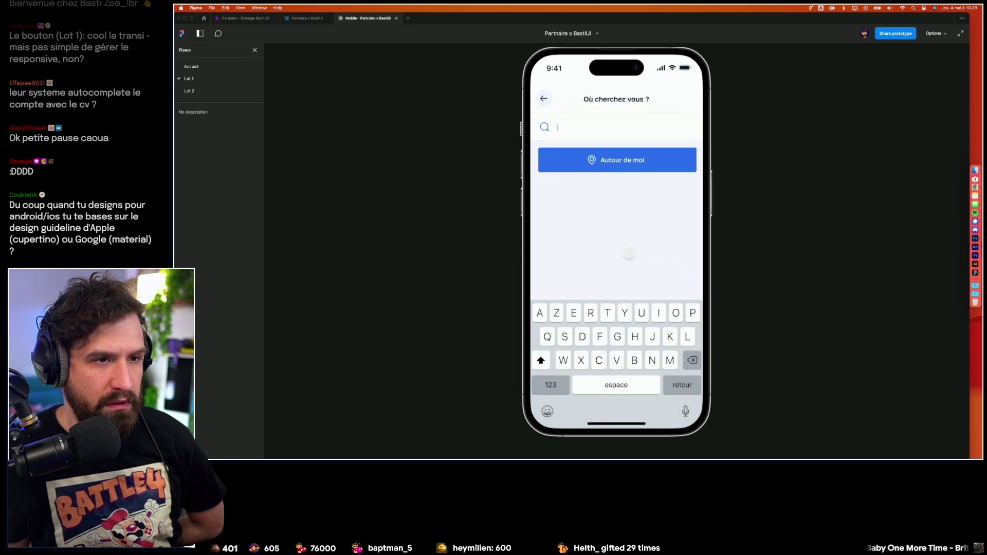
{"action": "left_click", "coordinate": [615, 164]}
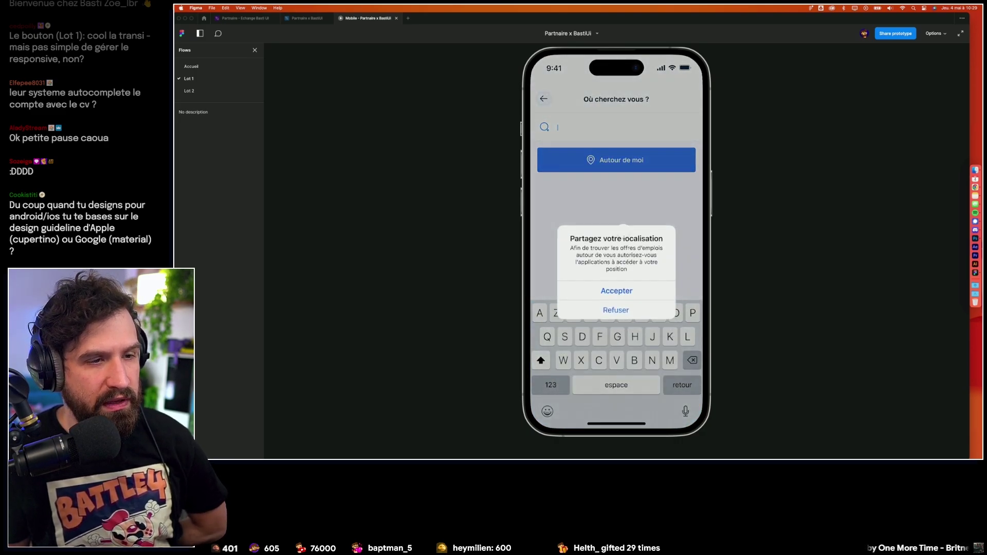
{"action": "left_click", "coordinate": [620, 260]}
{"action": "left_click", "coordinate": [558, 150]}
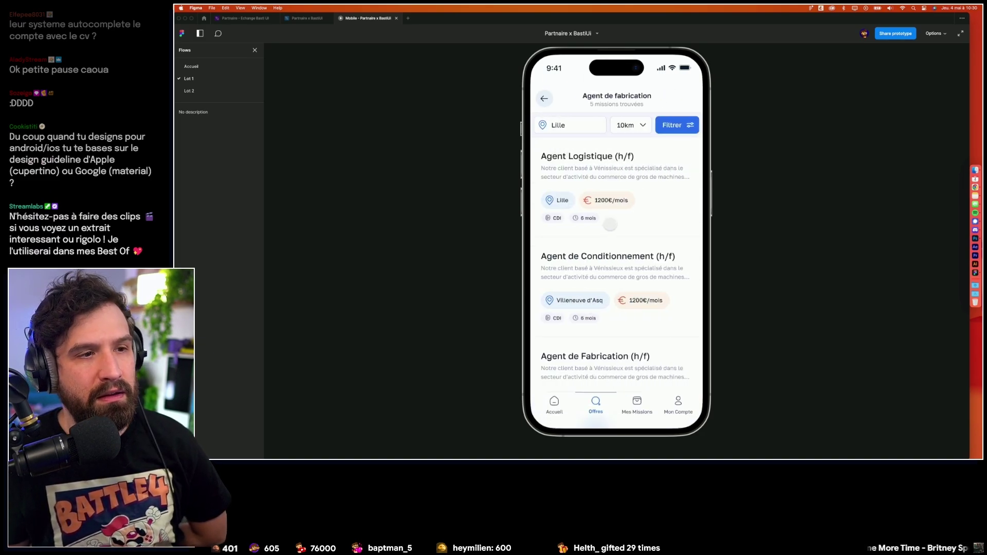
Open the Agent de Conditionnement (h/f) offer and scroll through its description.
{"action": "left_click", "coordinate": [645, 278]}
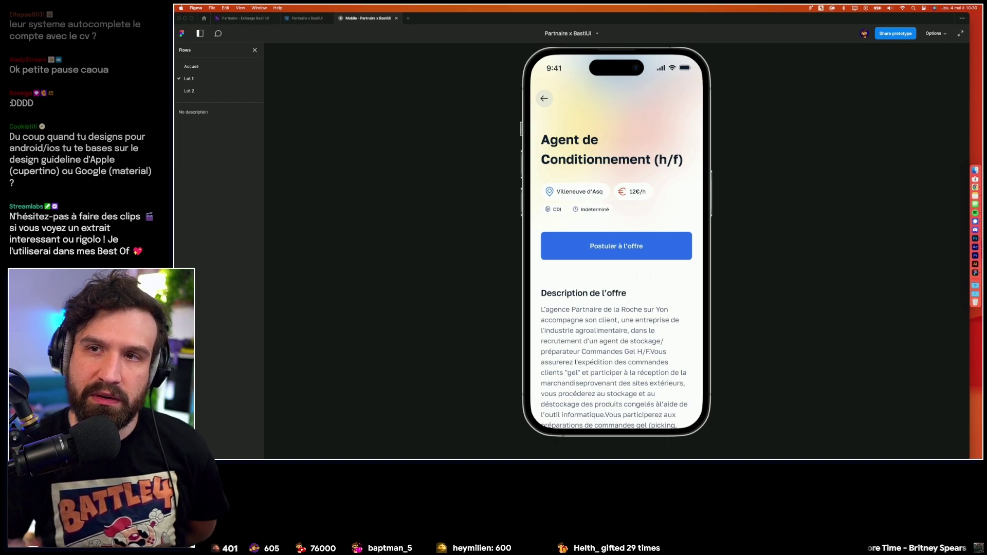
{"action": "scroll", "coordinate": [642, 242], "scroll_direction": "down", "scroll_amount": 2}
{"action": "scroll", "coordinate": [638, 216], "scroll_direction": "up", "scroll_amount": 2}
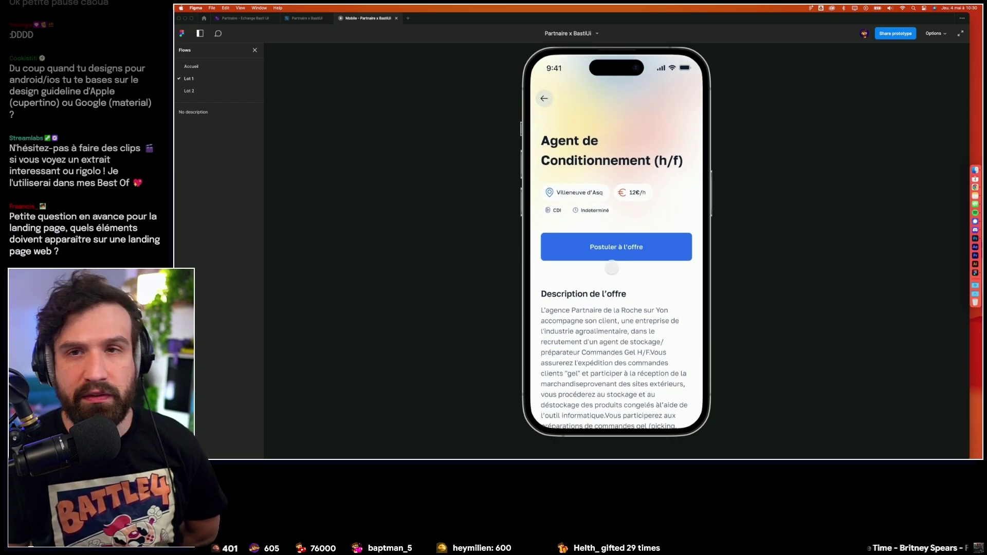
{"action": "scroll", "coordinate": [634, 197], "scroll_direction": "down", "scroll_amount": 5}
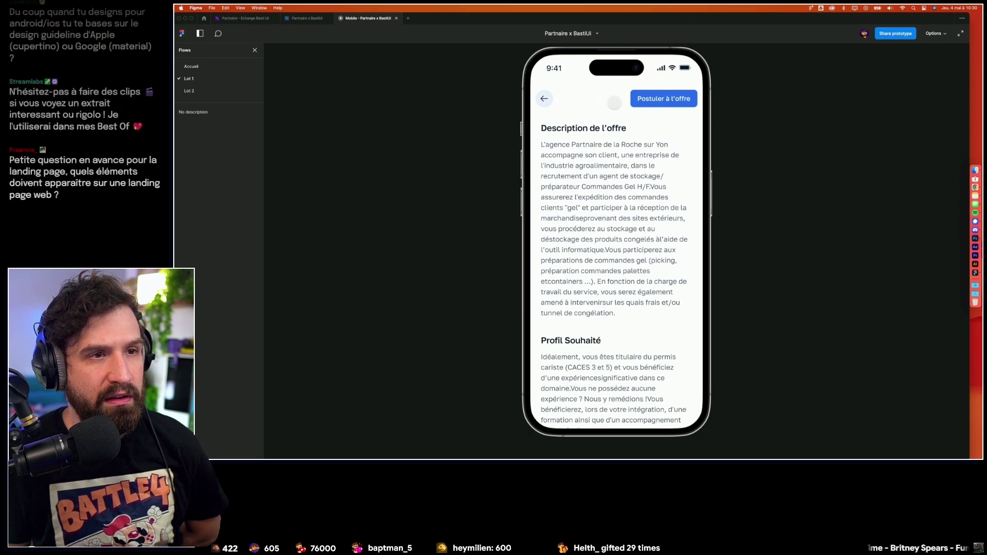
{"action": "scroll", "coordinate": [622, 320], "scroll_direction": "up", "scroll_amount": 5}
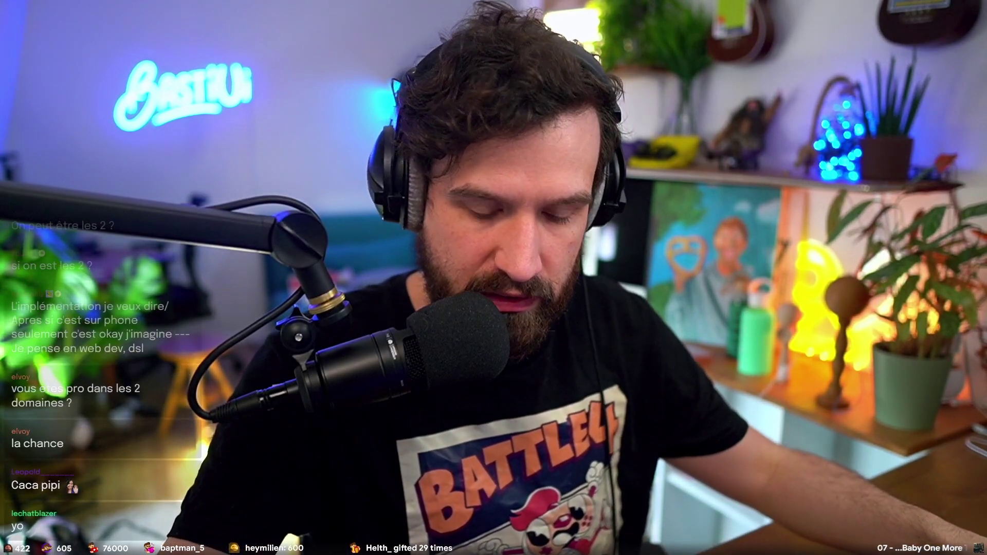
Scroll the offer in the prototype, then return to the Partnaire x BastiUi Lot 2 frames.
{"action": "scroll", "coordinate": [611, 209], "scroll_direction": "down", "scroll_amount": 2}
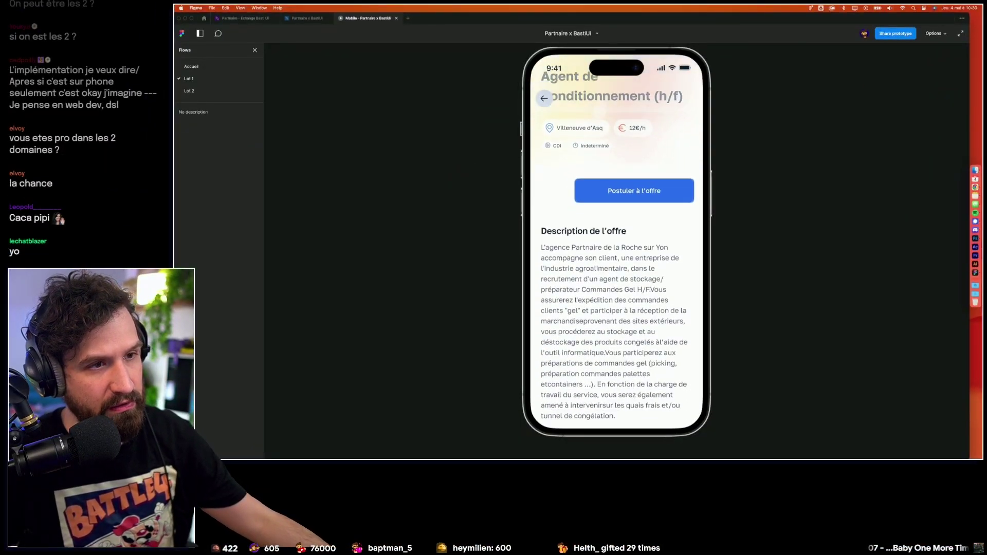
{"action": "scroll", "coordinate": [610, 209], "scroll_direction": "down", "scroll_amount": 3}
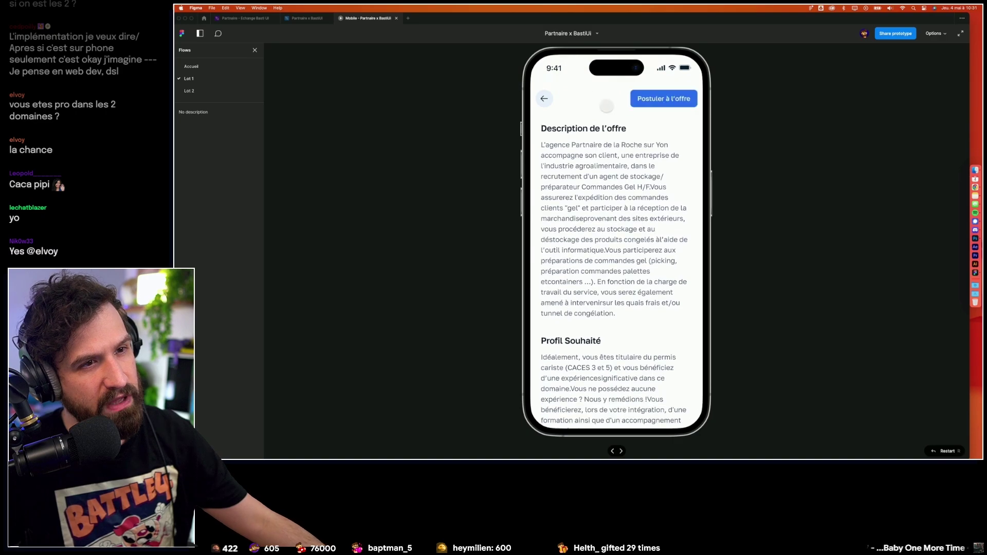
{"action": "scroll", "coordinate": [617, 231], "scroll_direction": "up", "scroll_amount": 2}
{"action": "scroll", "coordinate": [617, 232], "scroll_direction": "down", "scroll_amount": 2}
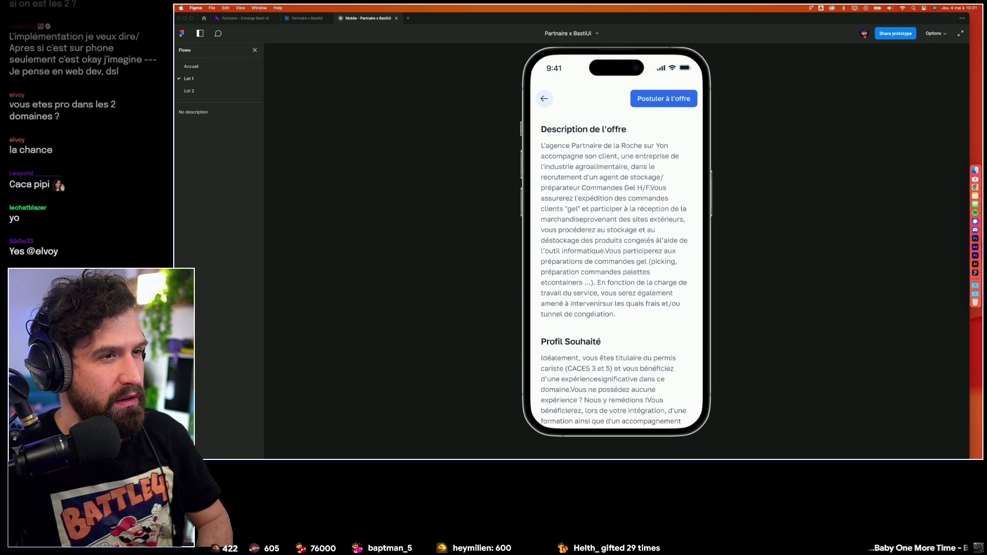
{"action": "scroll", "coordinate": [617, 231], "scroll_direction": "up", "scroll_amount": 5}
{"action": "left_click", "coordinate": [315, 20]}
{"action": "scroll", "coordinate": [633, 109], "scroll_direction": "down", "scroll_amount": 10}
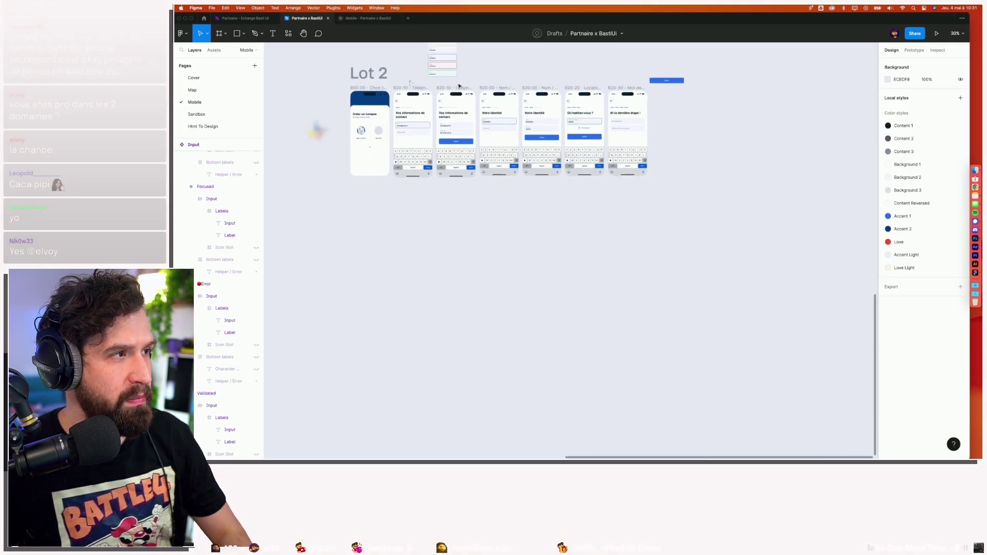
Paste the small Postuler à l'offre CTA into D30-00's top bar, push it off-frame, and preview.
{"action": "scroll", "coordinate": [714, 143], "scroll_direction": "up", "scroll_amount": 3}
{"action": "scroll", "coordinate": [714, 144], "scroll_direction": "up", "scroll_amount": 10}
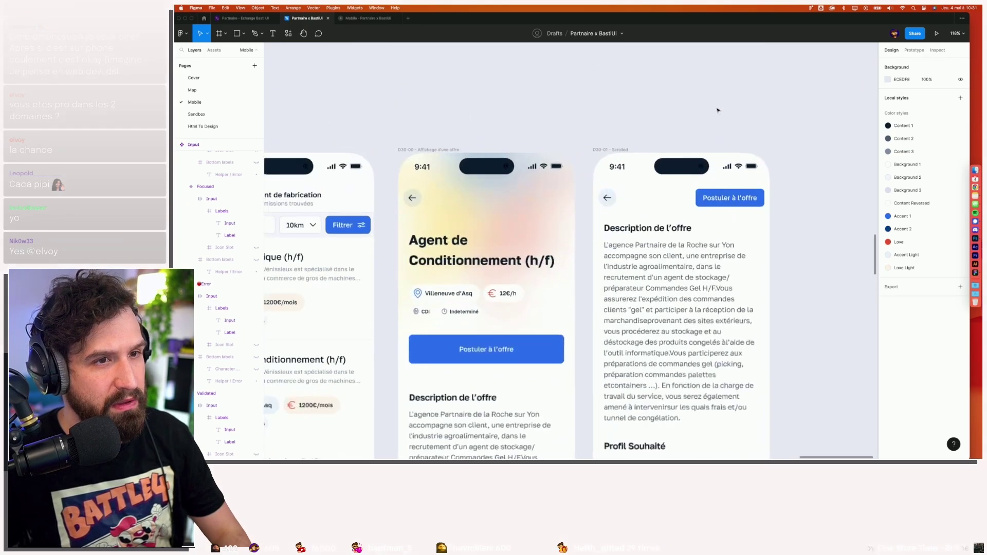
{"action": "scroll", "coordinate": [684, 149], "scroll_direction": "down", "scroll_amount": 1}
{"action": "left_click", "coordinate": [683, 149]}
{"action": "scroll", "coordinate": [683, 149], "scroll_direction": "down", "scroll_amount": 2}
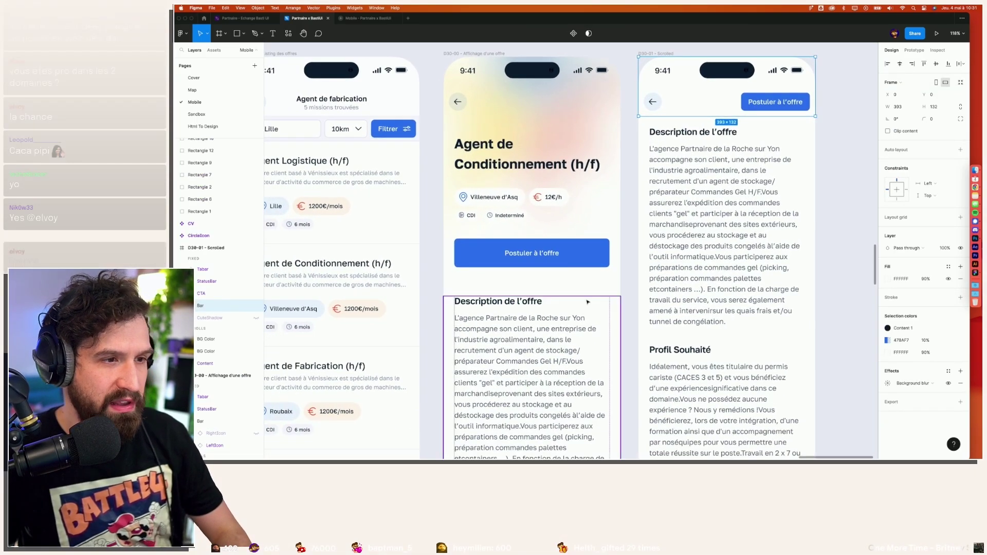
{"action": "left_click", "coordinate": [570, 245]}
{"action": "left_click", "coordinate": [711, 125]}
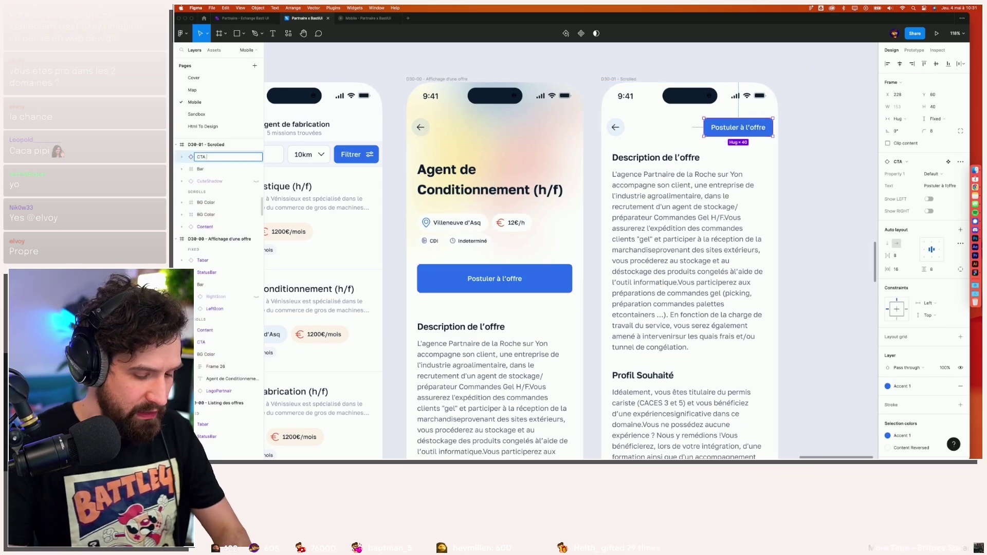
{"action": "left_click", "coordinate": [543, 132]}
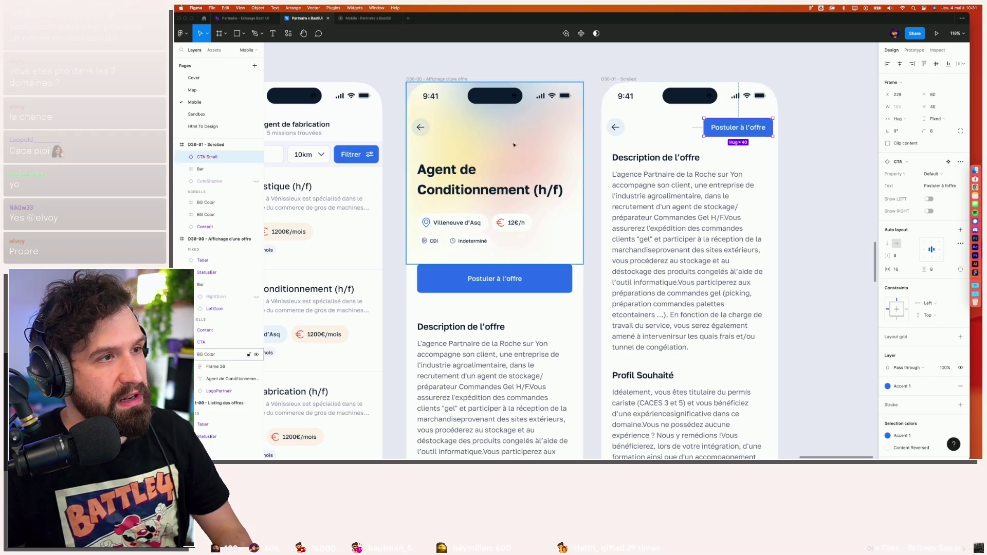
{"action": "key", "text": "ctrl+v"}
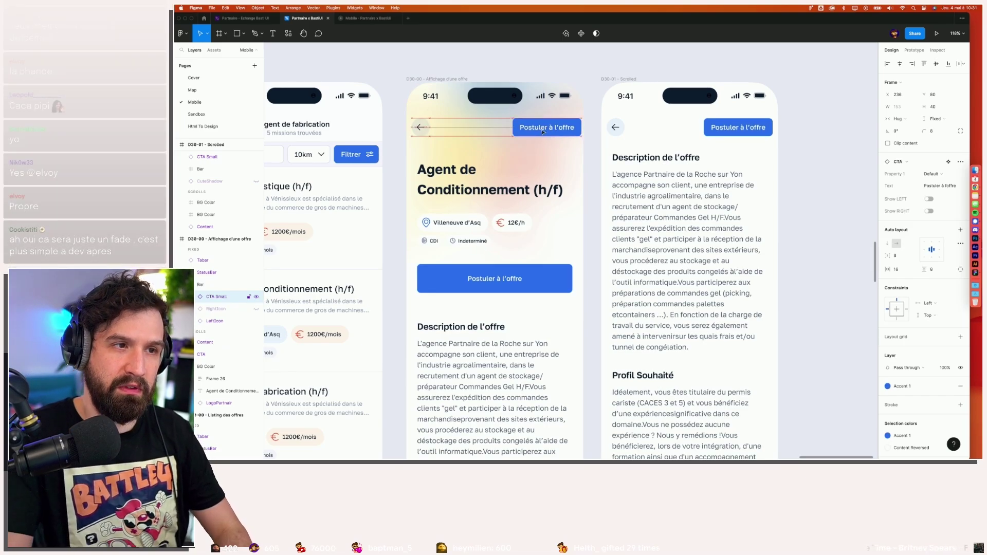
{"action": "key", "text": "shift+Right"}
{"action": "key", "text": "shift+Right"}
{"action": "key", "text": "shift+Right"}
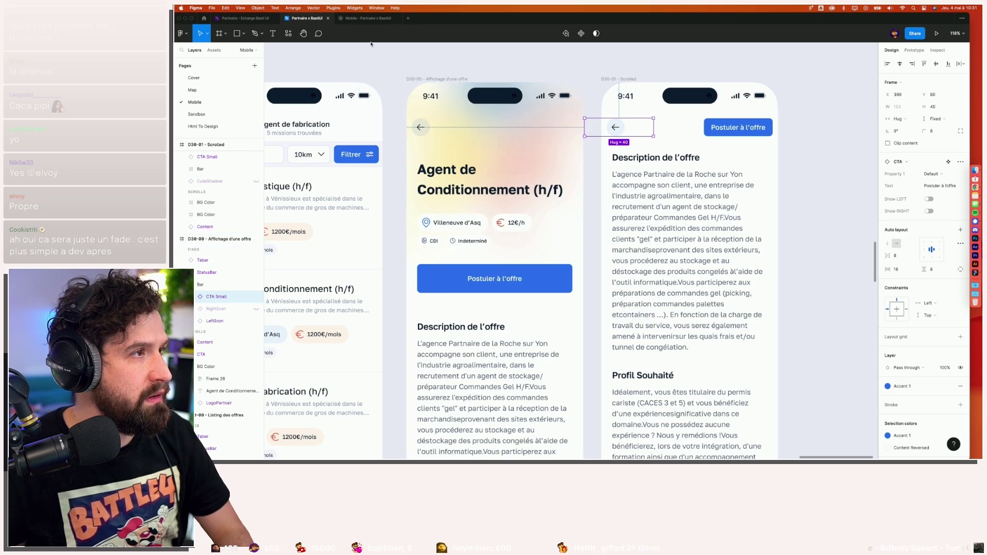
{"action": "left_click", "coordinate": [378, 19]}
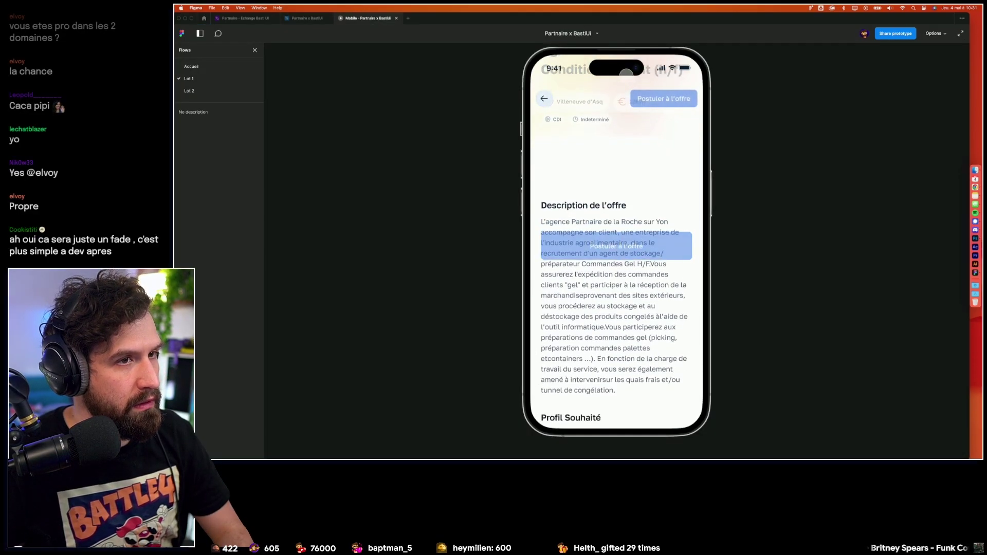
{"action": "left_click", "coordinate": [307, 18]}
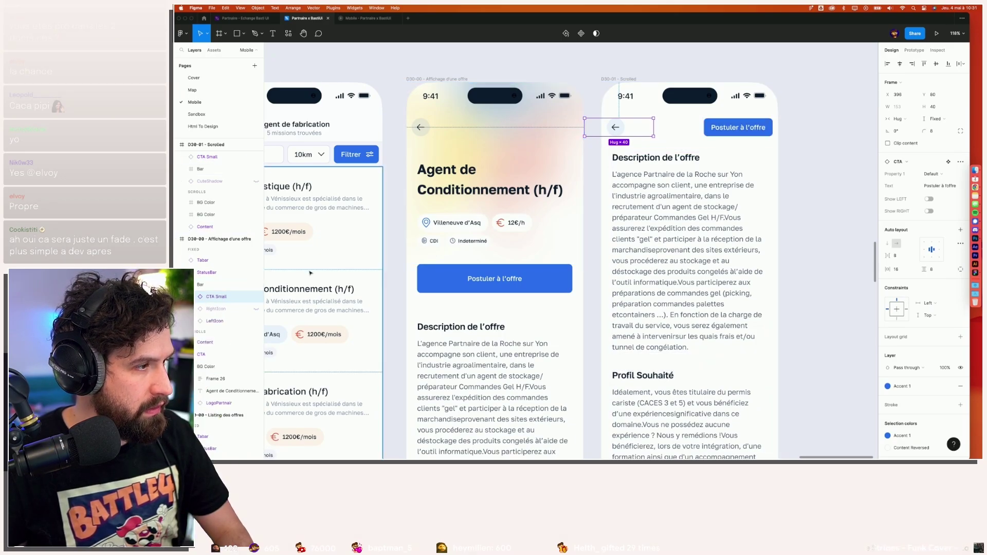
{"action": "left_click_drag", "start_coordinate": [226, 284], "coordinate": [227, 259]}
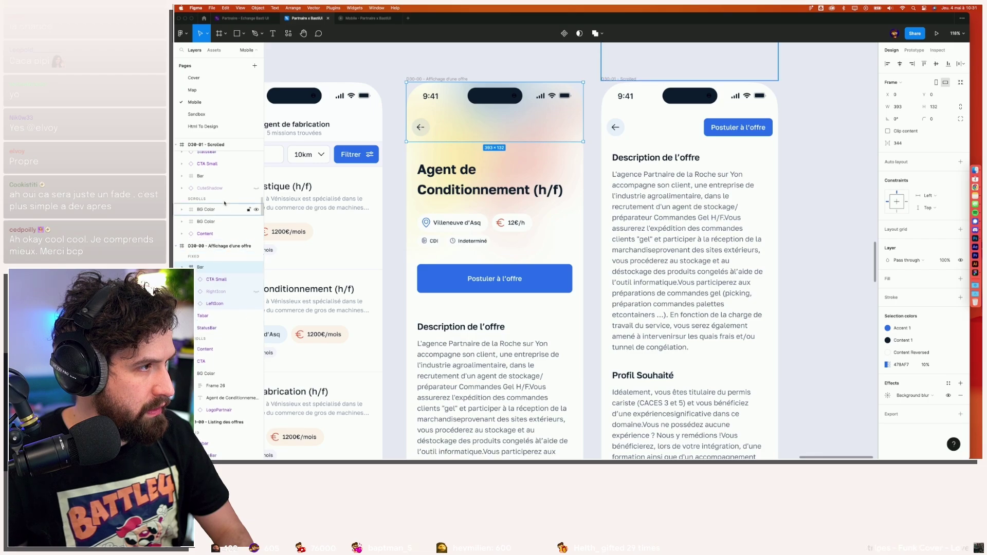
{"action": "scroll", "coordinate": [225, 232], "scroll_direction": "up", "scroll_amount": 2}
{"action": "left_click", "coordinate": [380, 18]}
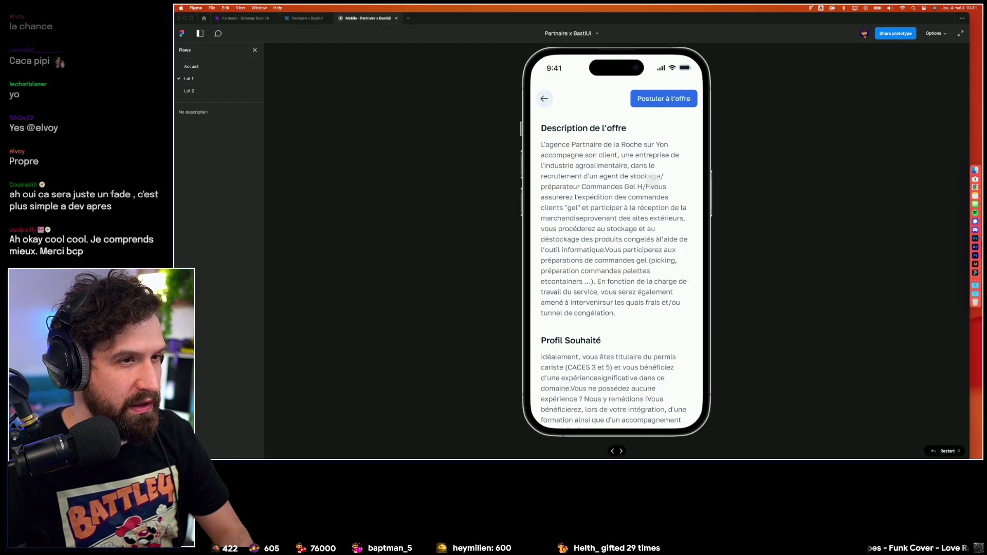
{"action": "scroll", "coordinate": [612, 114], "scroll_direction": "up", "scroll_amount": 5}
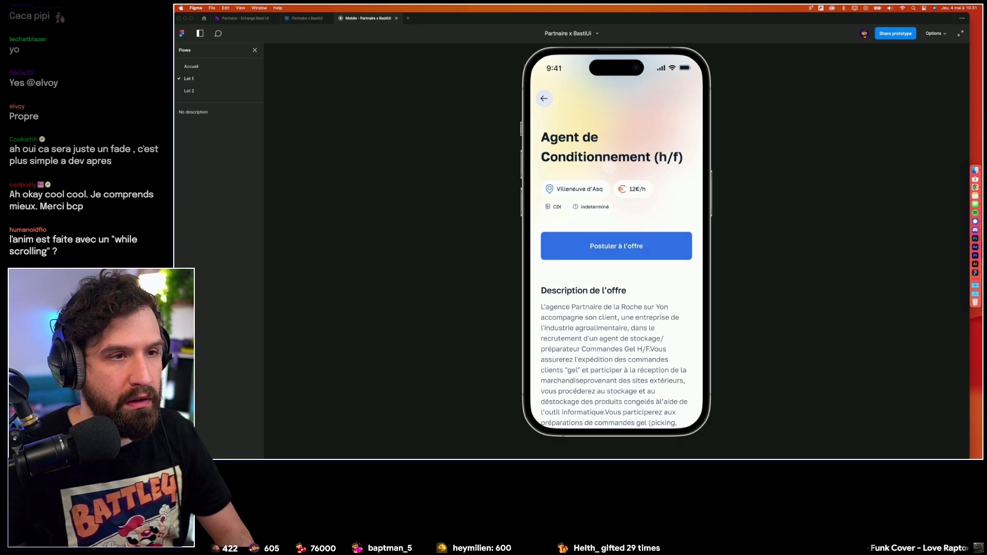
{"action": "scroll", "coordinate": [610, 182], "scroll_direction": "down", "scroll_amount": 3}
{"action": "scroll", "coordinate": [610, 185], "scroll_direction": "up", "scroll_amount": 3}
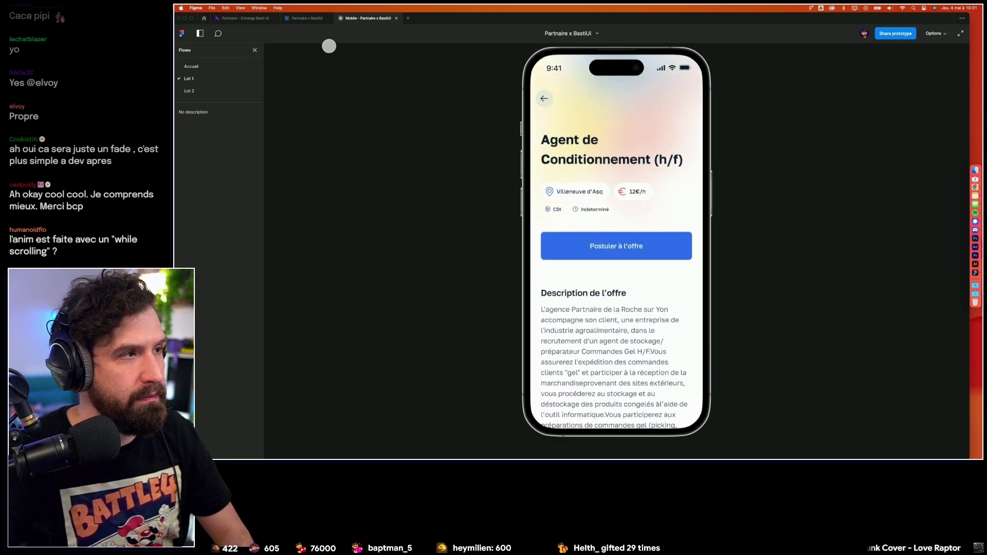
{"action": "left_click", "coordinate": [307, 18]}
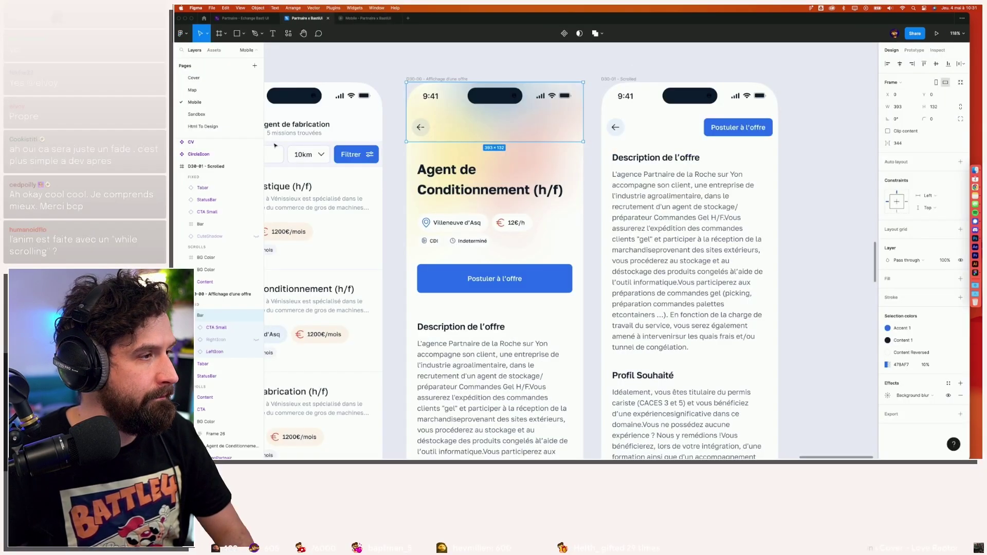
{"action": "left_click", "coordinate": [228, 332]}
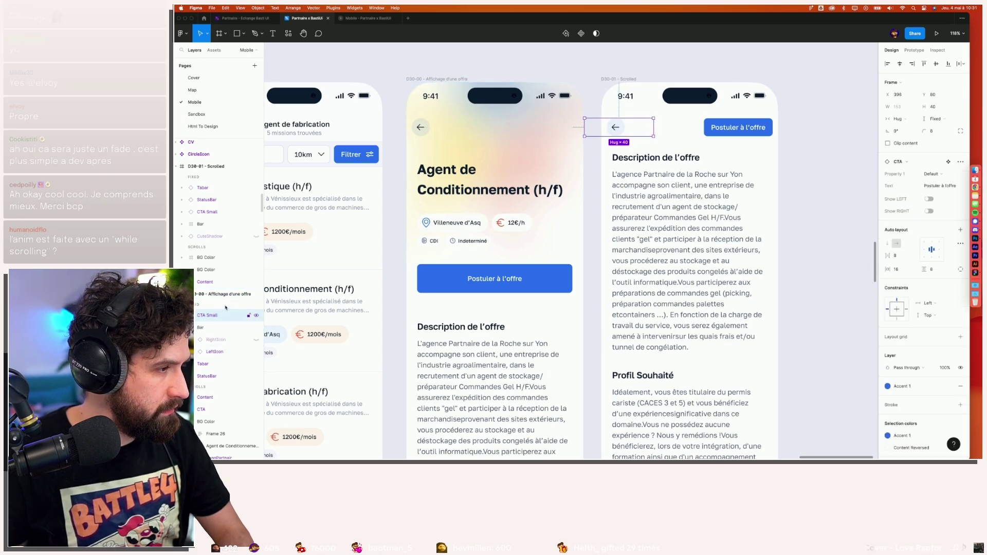
{"action": "left_click", "coordinate": [367, 18]}
{"action": "scroll", "coordinate": [611, 150], "scroll_direction": "down", "scroll_amount": 3}
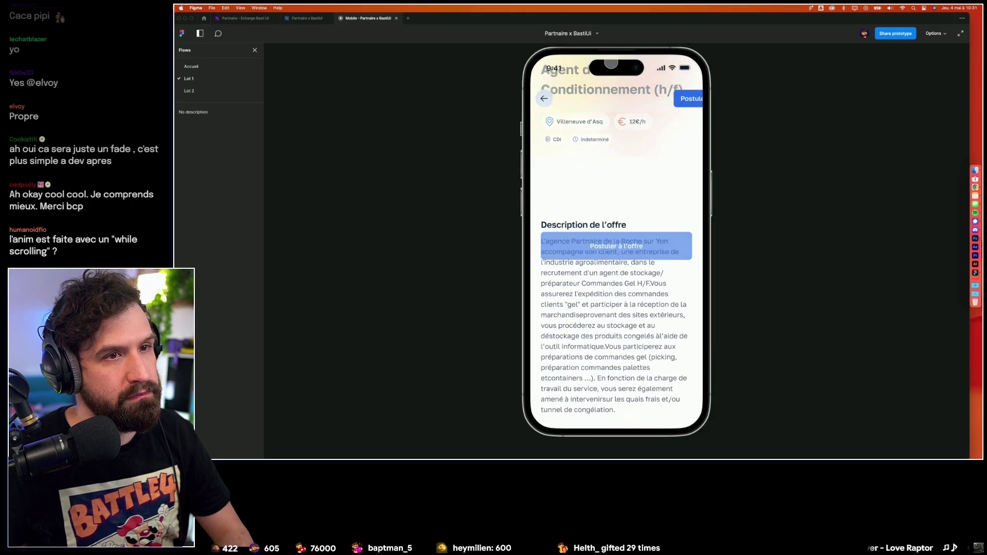
{"action": "scroll", "coordinate": [607, 146], "scroll_direction": "down", "scroll_amount": 2}
{"action": "scroll", "coordinate": [617, 242], "scroll_direction": "up", "scroll_amount": 3}
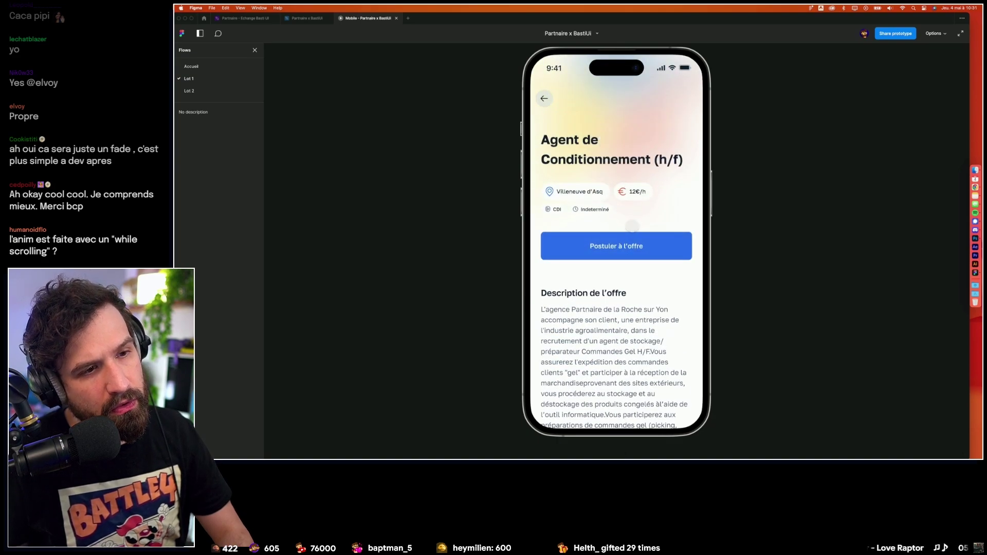
{"action": "scroll", "coordinate": [632, 226], "scroll_direction": "down", "scroll_amount": 5}
{"action": "scroll", "coordinate": [646, 253], "scroll_direction": "up", "scroll_amount": 5}
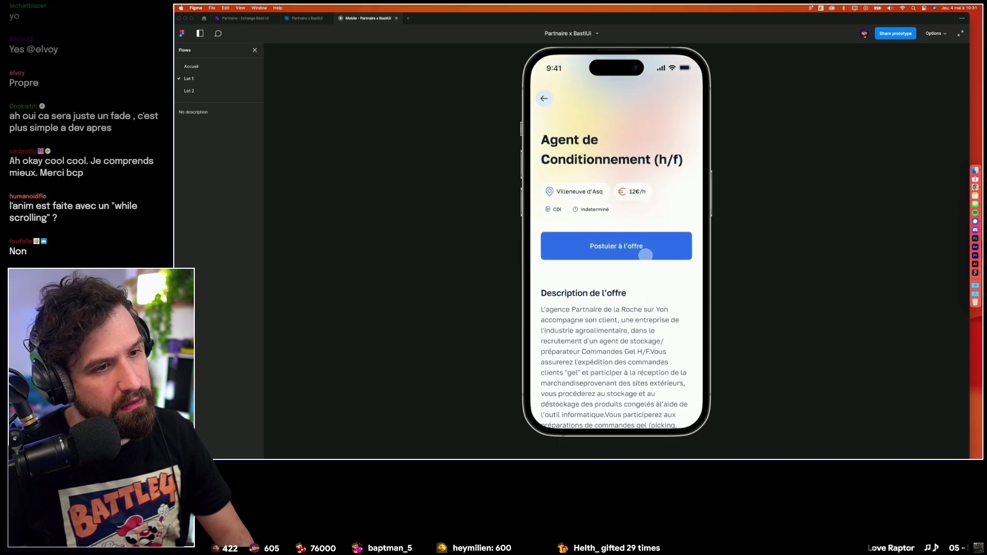
{"action": "left_click_drag", "start_coordinate": [646, 253], "coordinate": [597, 98]}
{"action": "left_click", "coordinate": [307, 18]}
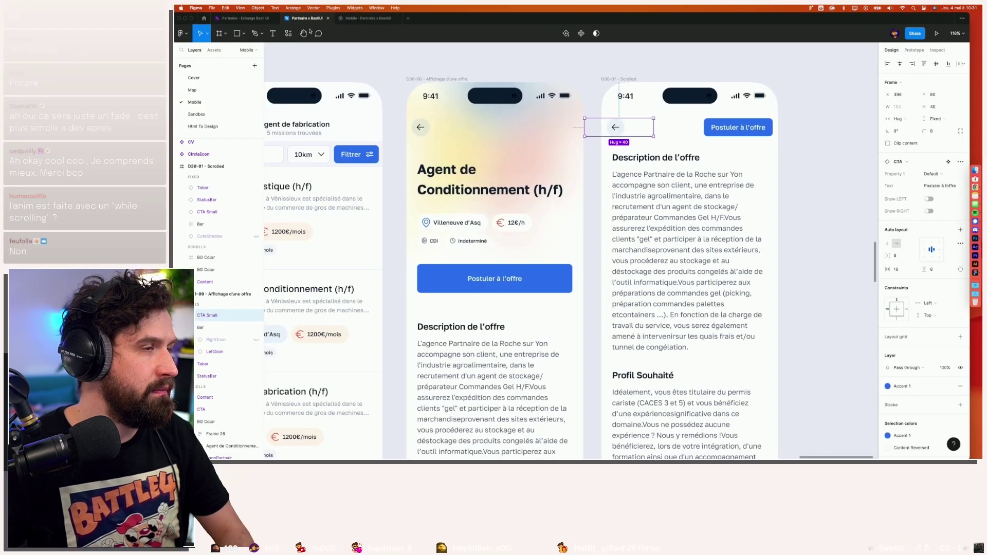
Extend the BG Color header frame around the Postuler à l'offre button, raise the button 2 px, and preview.
{"action": "left_click", "coordinate": [456, 248]}
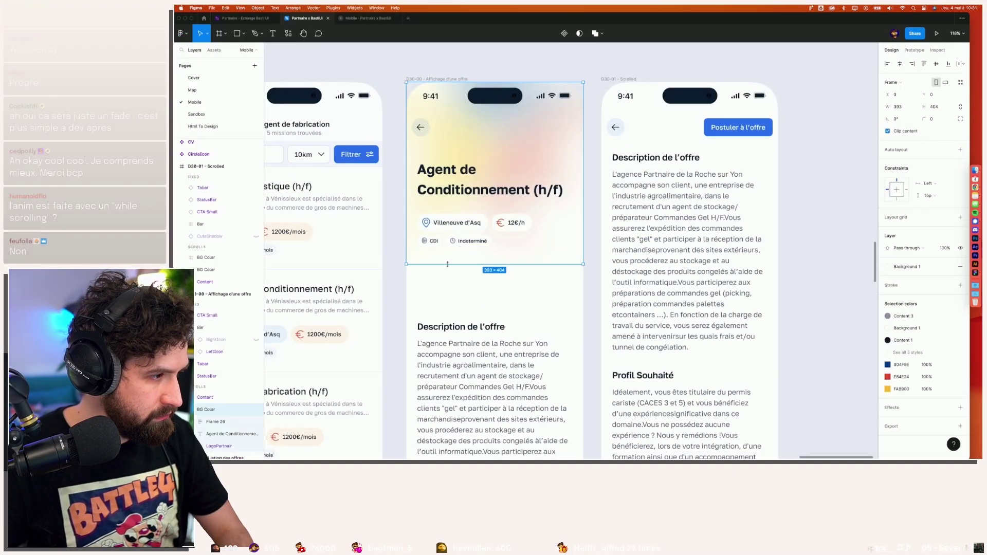
{"action": "mouse_move", "coordinate": [446, 281]}
{"action": "left_mouse_down"}
{"action": "mouse_move", "coordinate": [447, 302]}
{"action": "mouse_move", "coordinate": [465, 273]}
{"action": "left_mouse_up"}
{"action": "left_click", "coordinate": [465, 276]}
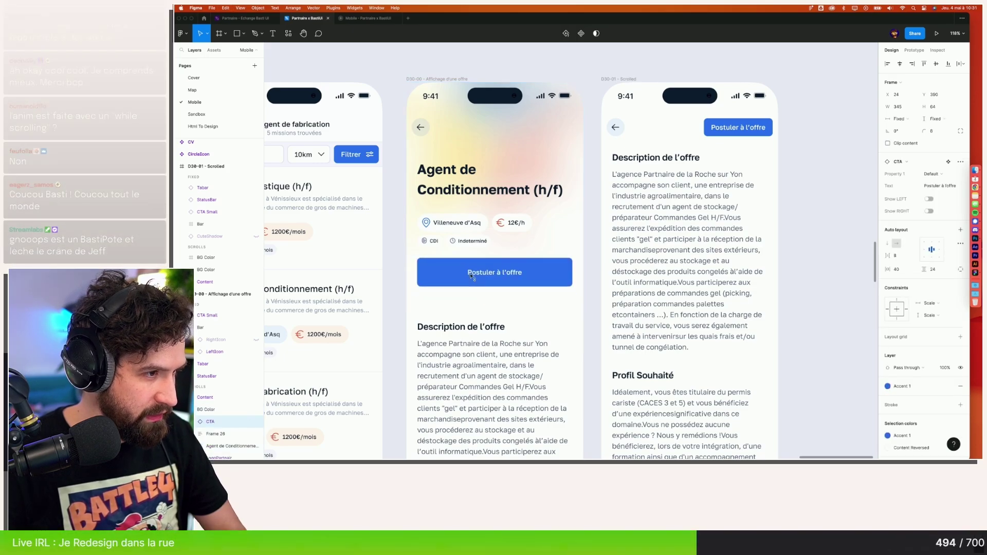
{"action": "key", "text": "Up"}
{"action": "key", "text": "Up"}
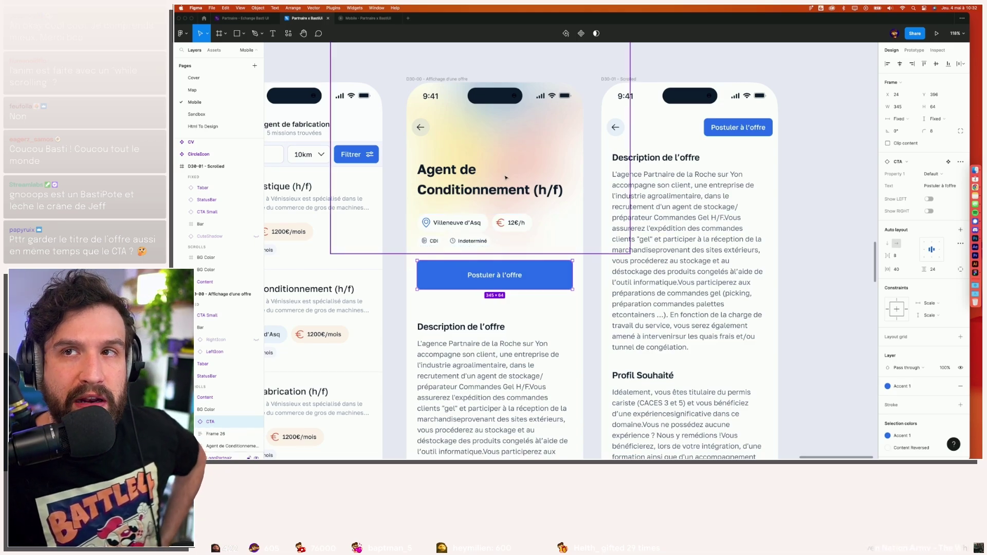
{"action": "left_click", "coordinate": [361, 20]}
{"action": "scroll", "coordinate": [560, 110], "scroll_direction": "up", "scroll_amount": 5}
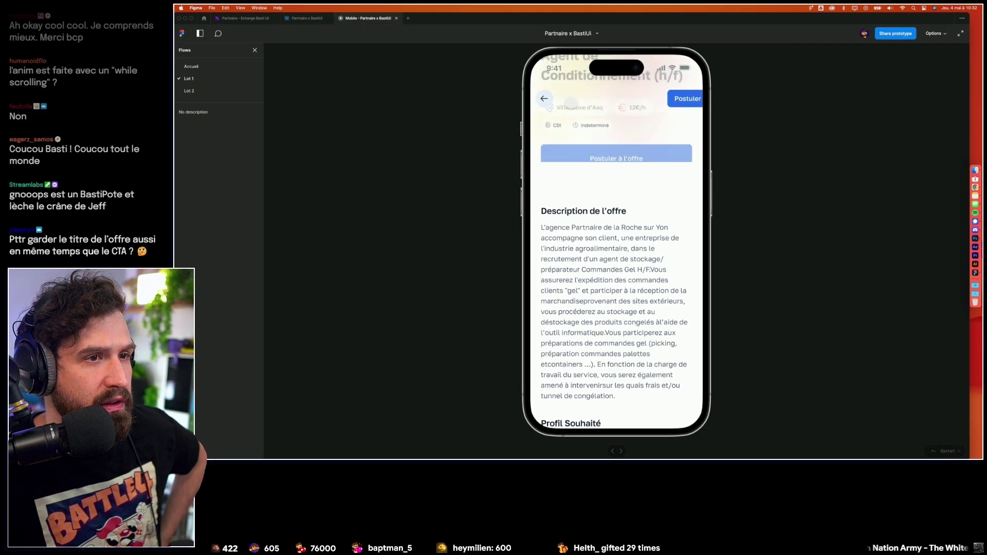
{"action": "scroll", "coordinate": [607, 201], "scroll_direction": "down", "scroll_amount": 5}
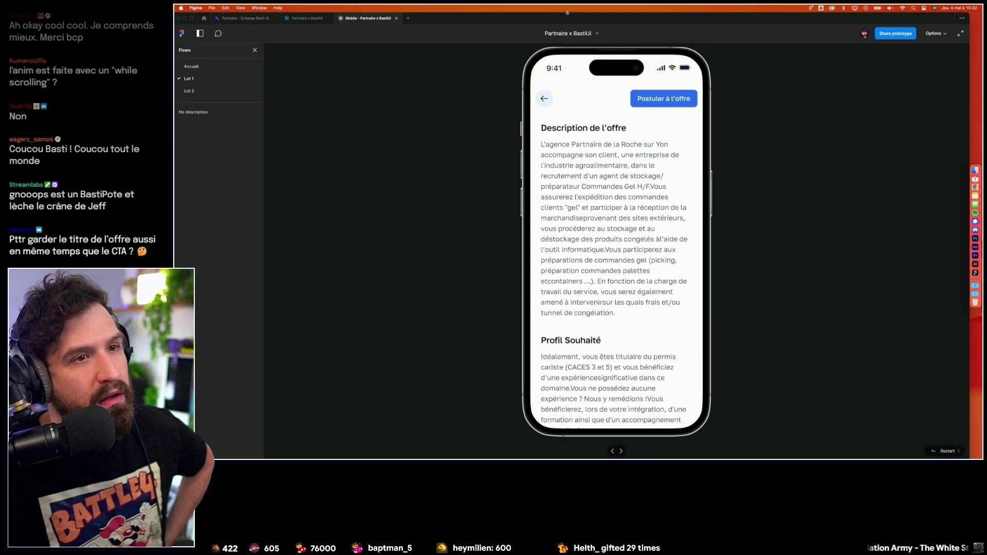
{"action": "scroll", "coordinate": [588, 103], "scroll_direction": "up", "scroll_amount": 5}
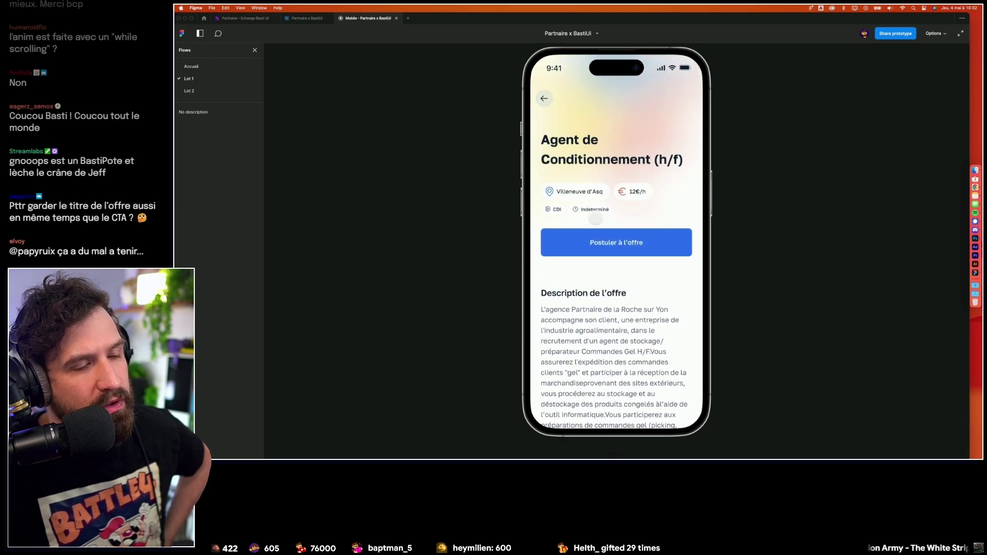
{"action": "scroll", "coordinate": [596, 200], "scroll_direction": "down", "scroll_amount": 10}
{"action": "scroll", "coordinate": [606, 154], "scroll_direction": "up", "scroll_amount": 5}
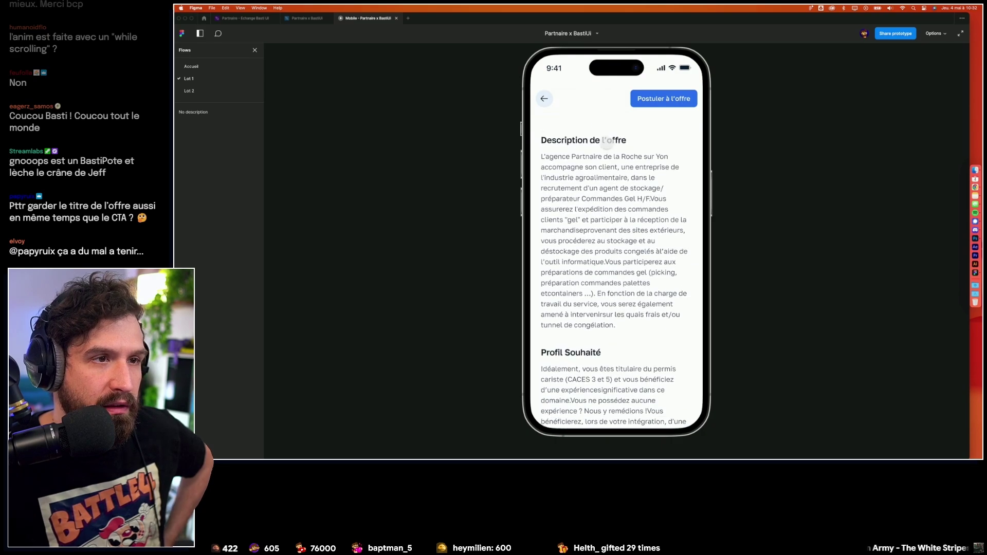
{"action": "scroll", "coordinate": [595, 253], "scroll_direction": "up", "scroll_amount": 5}
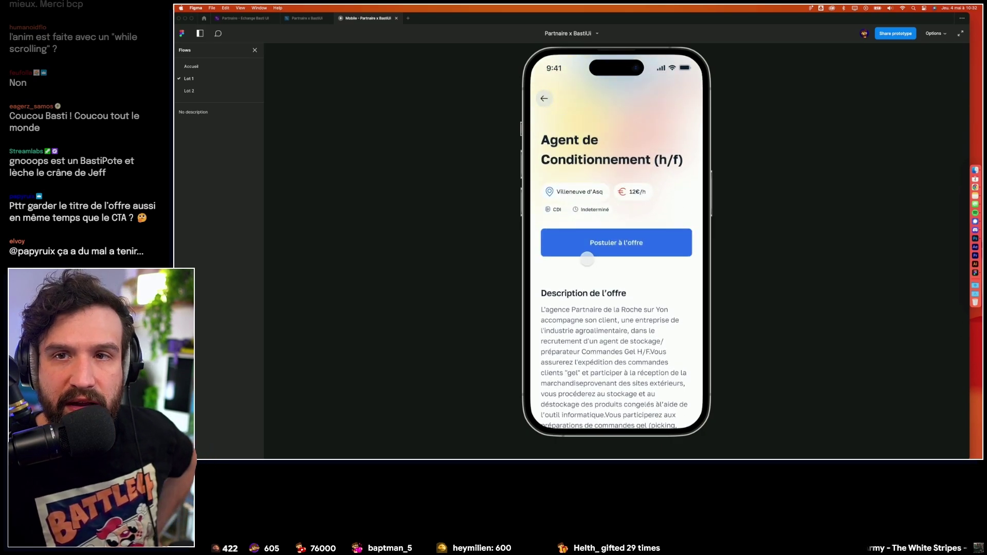
{"action": "left_click", "coordinate": [304, 20]}
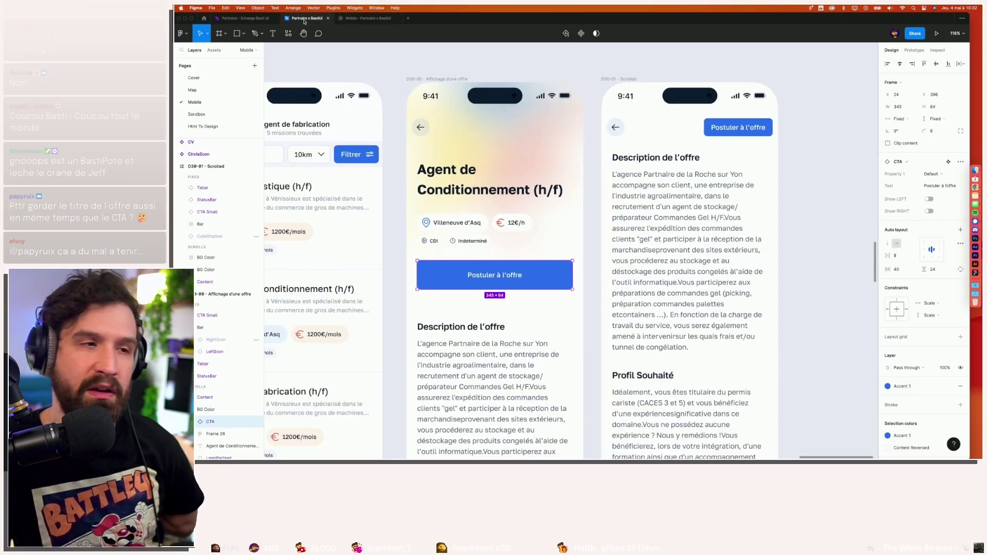
Trim the header BG Color frame to 484 px tall.
{"action": "left_click", "coordinate": [410, 238]}
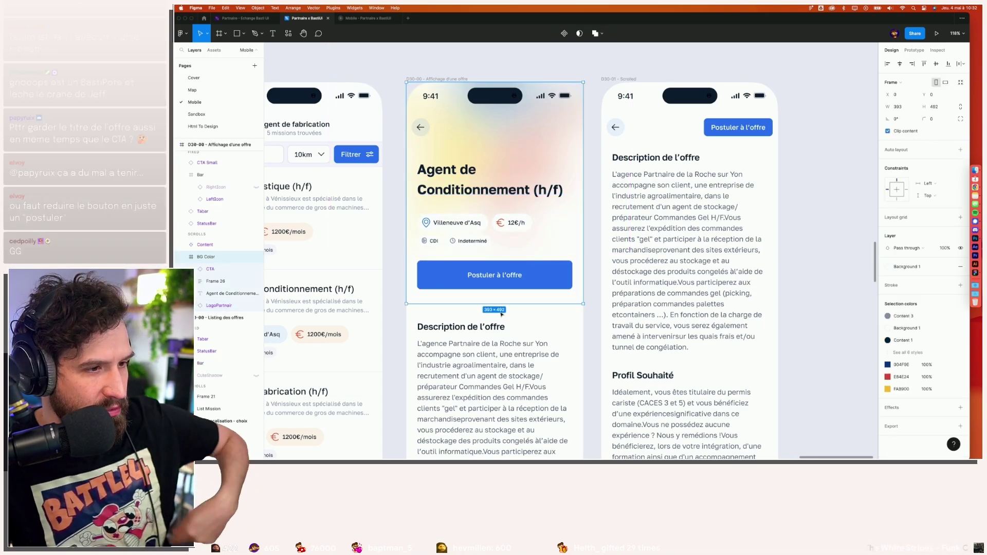
{"action": "scroll", "coordinate": [489, 306], "scroll_direction": "up", "scroll_amount": 5}
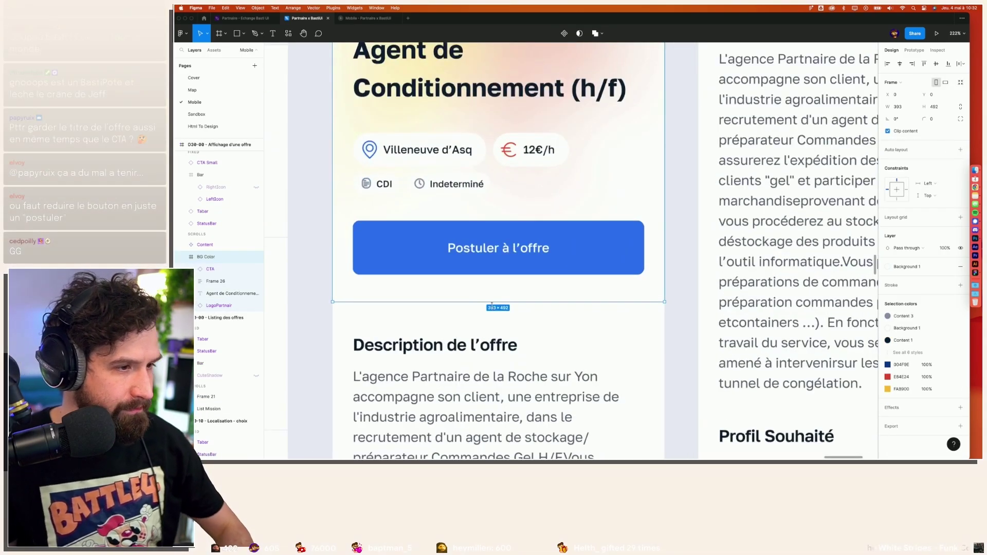
{"action": "left_click", "coordinate": [443, 267]}
{"action": "left_click", "coordinate": [436, 293]}
{"action": "scroll", "coordinate": [437, 293], "scroll_direction": "up", "scroll_amount": 5}
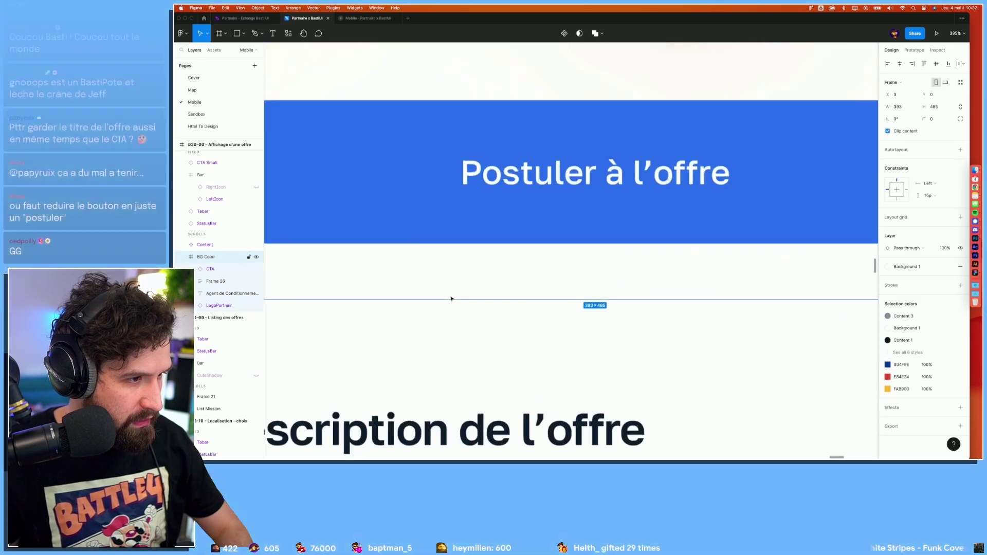
{"action": "scroll", "coordinate": [453, 297], "scroll_direction": "up", "scroll_amount": 5}
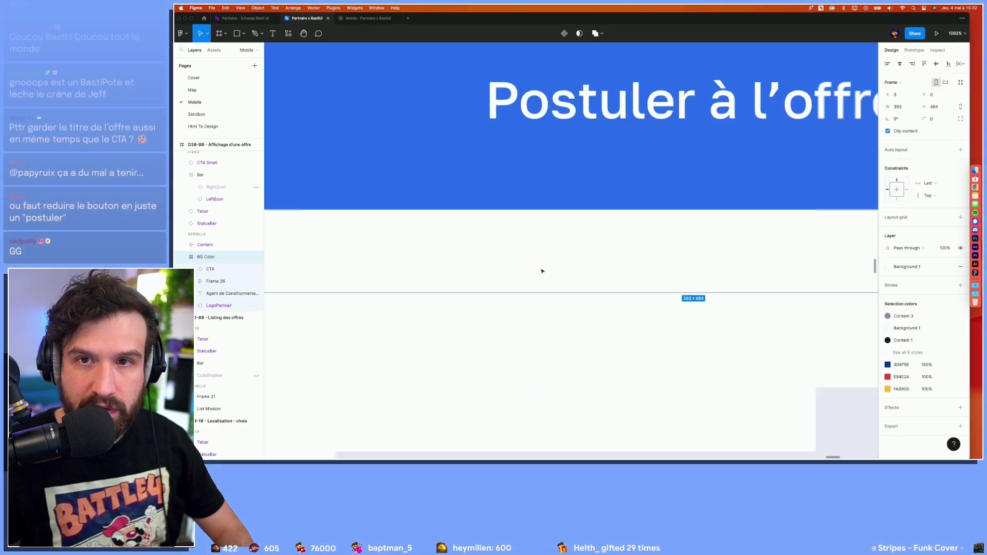
{"action": "scroll", "coordinate": [542, 271], "scroll_direction": "down", "scroll_amount": 10}
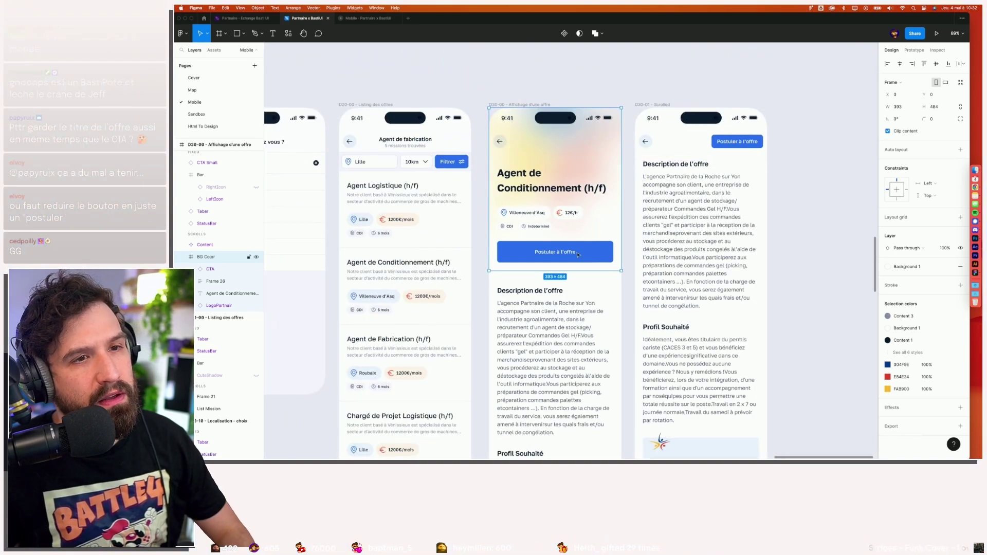
Nudge the CTA Small button right to X 564, deselect, and open the prototype preview.
{"action": "left_click", "coordinate": [543, 146]}
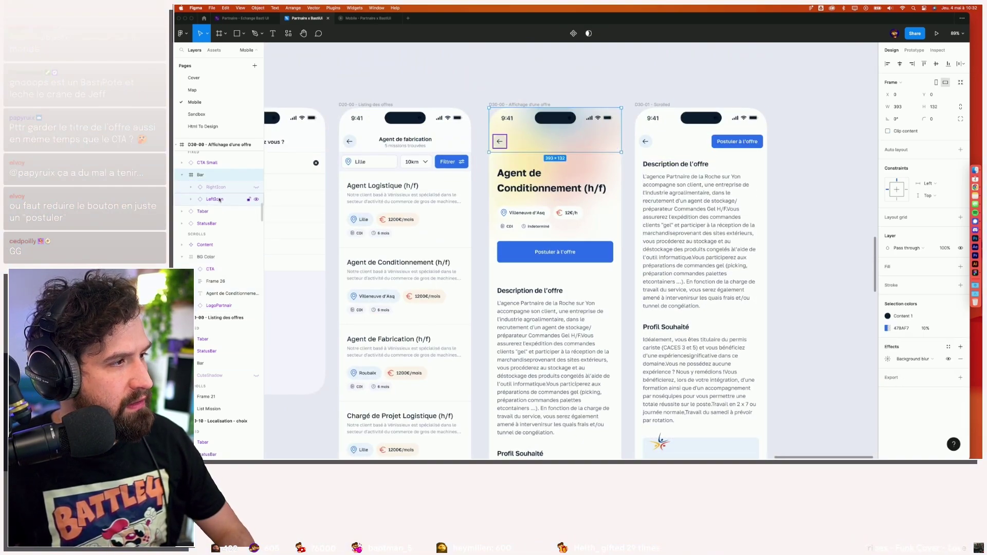
{"action": "left_click", "coordinate": [223, 167]}
{"action": "key", "text": "Right"}
{"action": "key", "text": "Right"}
{"action": "key", "text": "Right"}
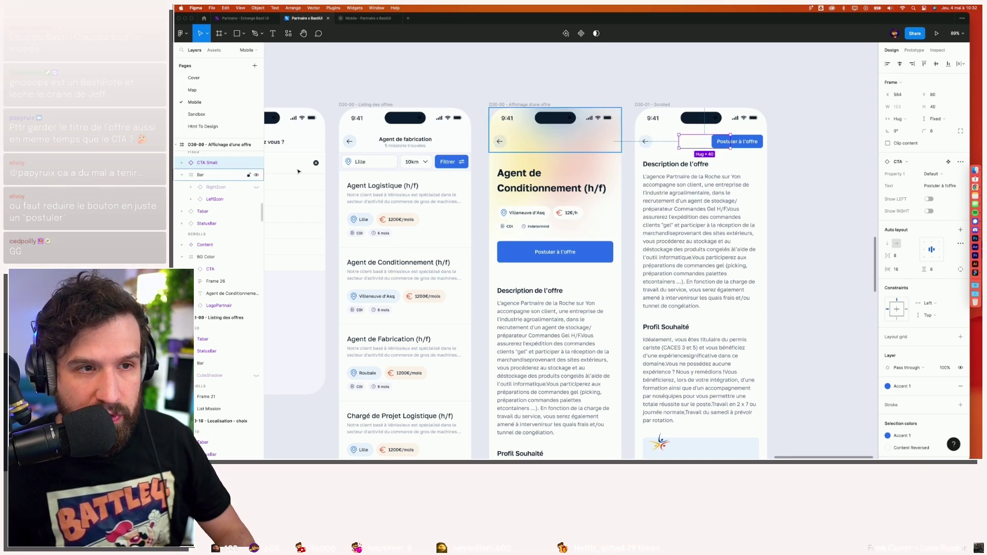
{"action": "left_click", "coordinate": [773, 89]}
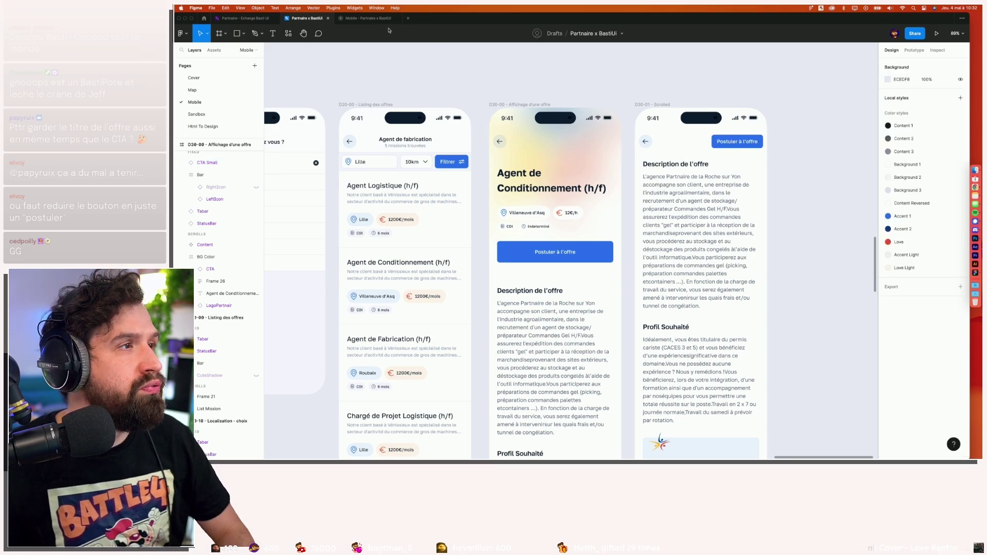
{"action": "left_click", "coordinate": [381, 19]}
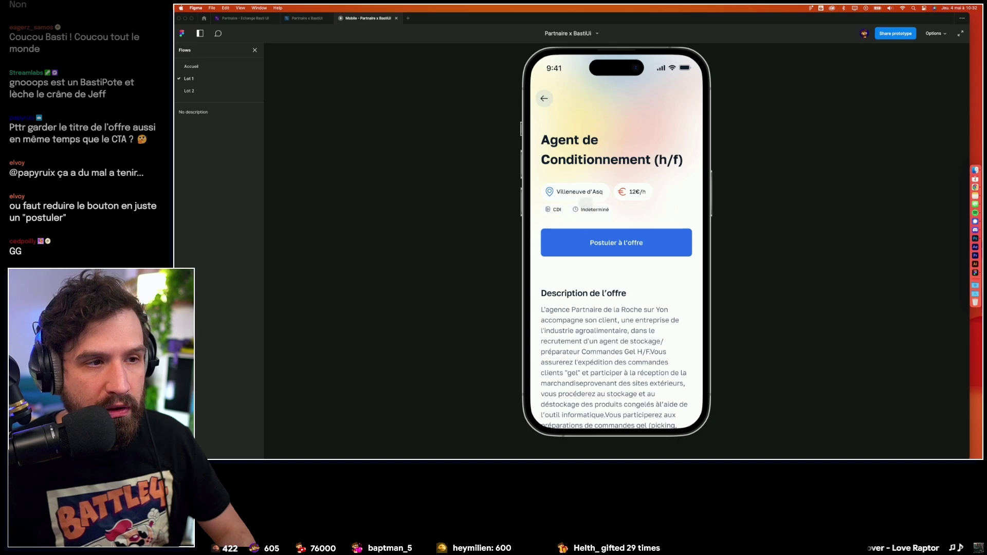
Scroll the offer preview to check the header button slide-in, then return to the design file.
{"action": "scroll", "coordinate": [586, 203], "scroll_direction": "down", "scroll_amount": 2}
{"action": "scroll", "coordinate": [586, 204], "scroll_direction": "down", "scroll_amount": 5}
{"action": "scroll", "coordinate": [589, 134], "scroll_direction": "up", "scroll_amount": 6}
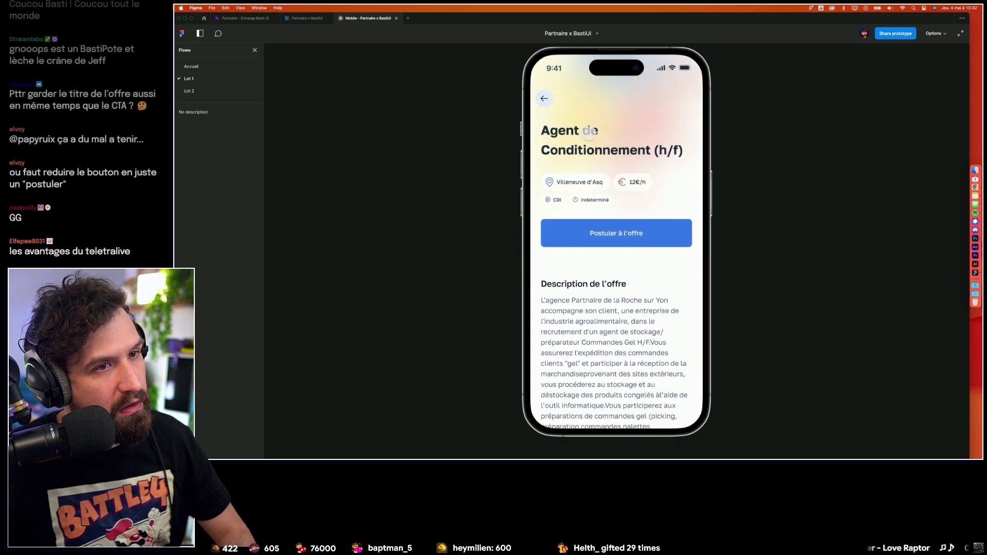
{"action": "scroll", "coordinate": [580, 81], "scroll_direction": "down", "scroll_amount": 5}
{"action": "scroll", "coordinate": [586, 100], "scroll_direction": "up", "scroll_amount": 5}
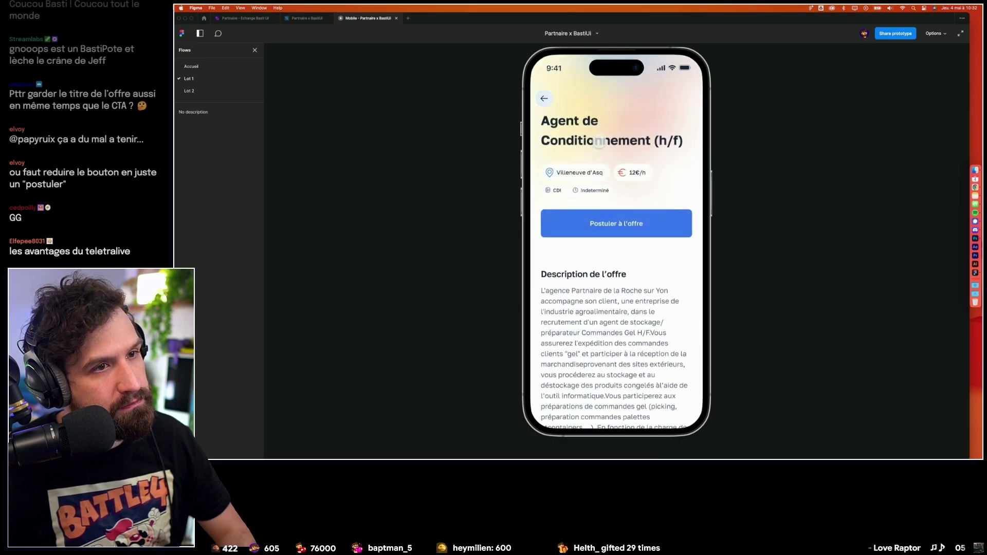
{"action": "scroll", "coordinate": [586, 101], "scroll_direction": "down", "scroll_amount": 3}
{"action": "scroll", "coordinate": [617, 205], "scroll_direction": "down", "scroll_amount": 2}
{"action": "scroll", "coordinate": [617, 206], "scroll_direction": "down", "scroll_amount": 1}
{"action": "scroll", "coordinate": [617, 206], "scroll_direction": "up", "scroll_amount": 4}
{"action": "scroll", "coordinate": [617, 206], "scroll_direction": "down", "scroll_amount": 4}
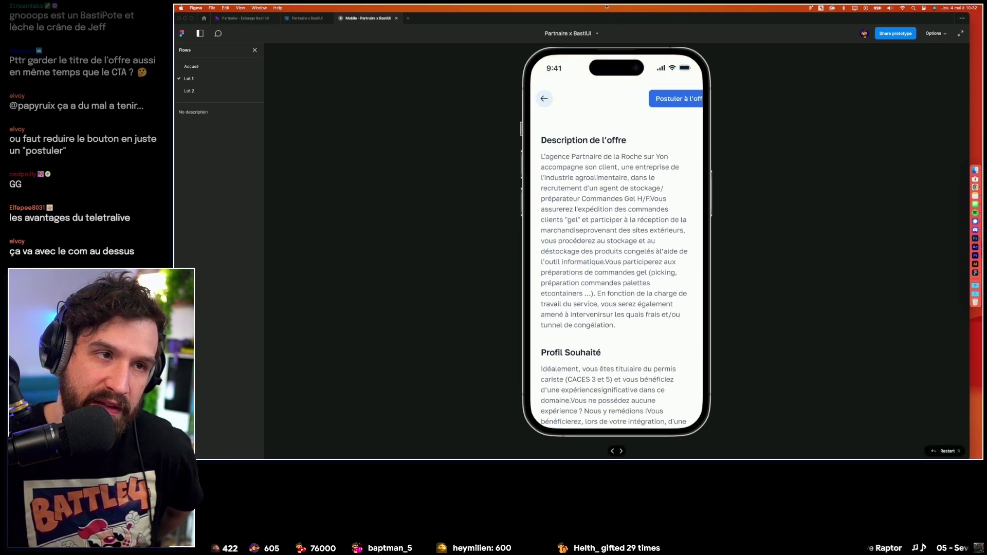
{"action": "scroll", "coordinate": [631, 79], "scroll_direction": "up", "scroll_amount": 4}
{"action": "scroll", "coordinate": [631, 78], "scroll_direction": "down", "scroll_amount": 4}
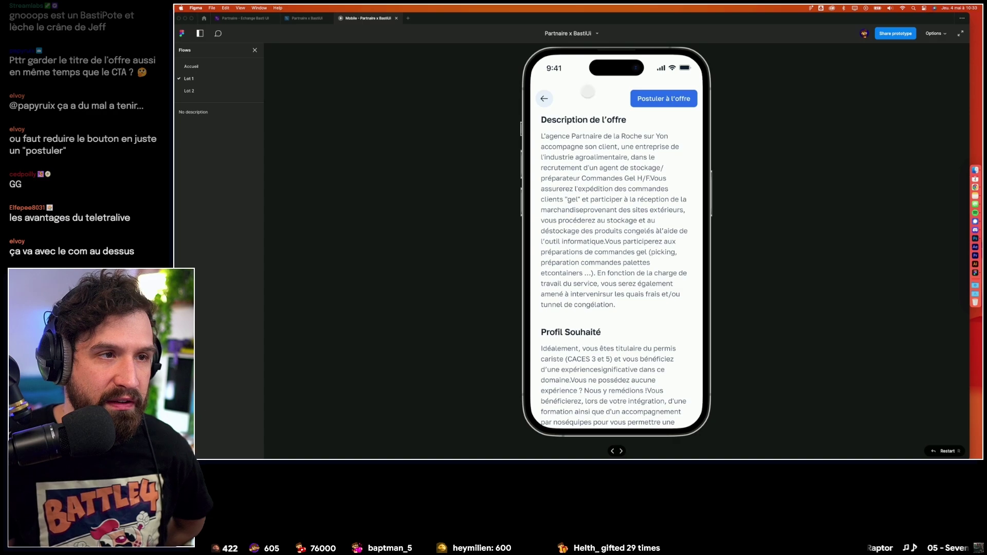
{"action": "scroll", "coordinate": [589, 96], "scroll_direction": "up", "scroll_amount": 4}
{"action": "scroll", "coordinate": [591, 108], "scroll_direction": "down", "scroll_amount": 4}
{"action": "scroll", "coordinate": [597, 129], "scroll_direction": "up", "scroll_amount": 4}
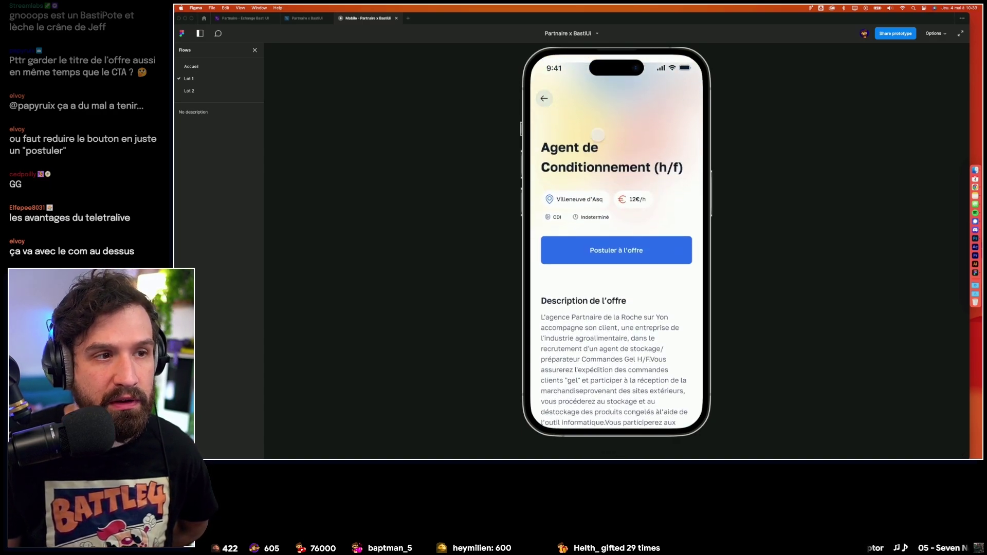
{"action": "scroll", "coordinate": [599, 128], "scroll_direction": "down", "scroll_amount": 4}
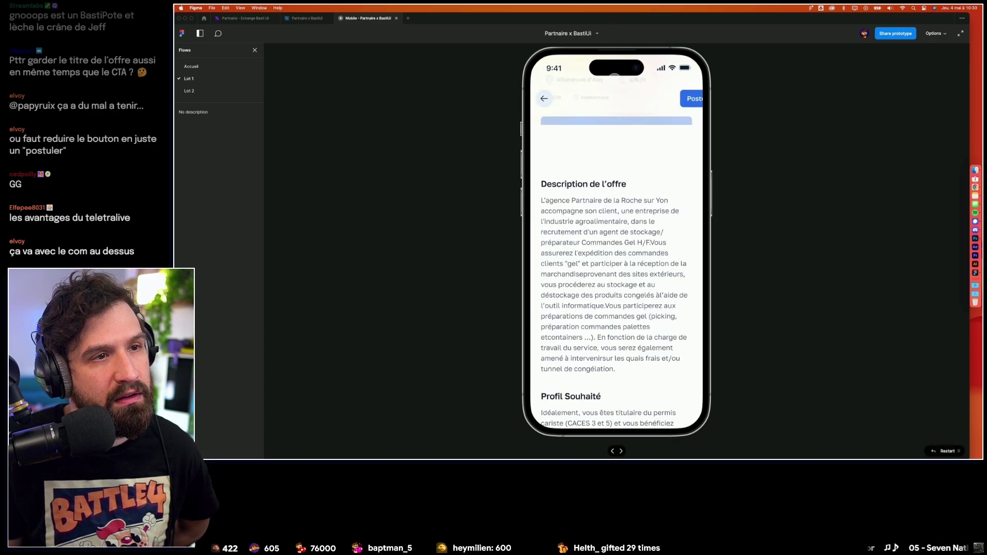
{"action": "scroll", "coordinate": [617, 154], "scroll_direction": "up", "scroll_amount": 4}
{"action": "scroll", "coordinate": [617, 155], "scroll_direction": "down", "scroll_amount": 4}
{"action": "scroll", "coordinate": [617, 154], "scroll_direction": "up", "scroll_amount": 4}
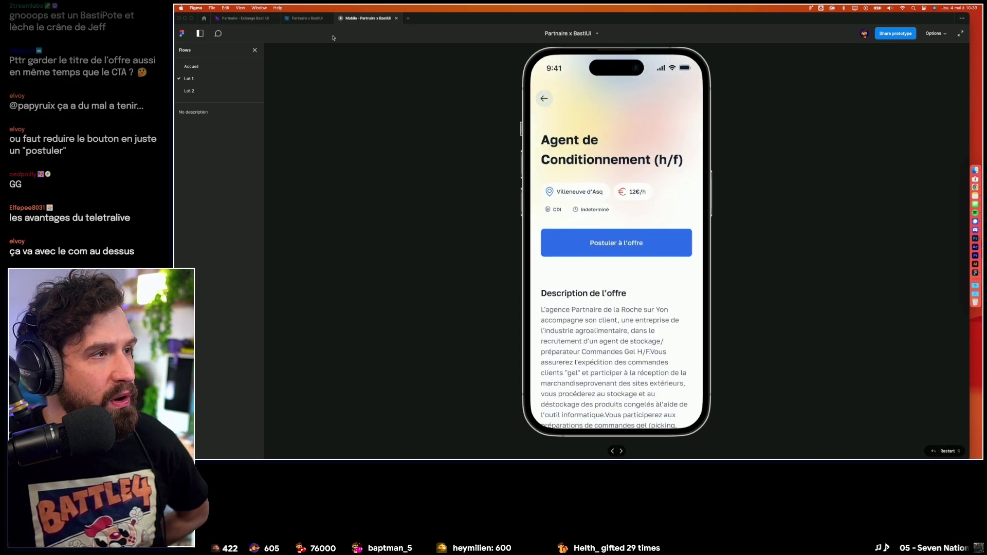
{"action": "left_click", "coordinate": [307, 18]}
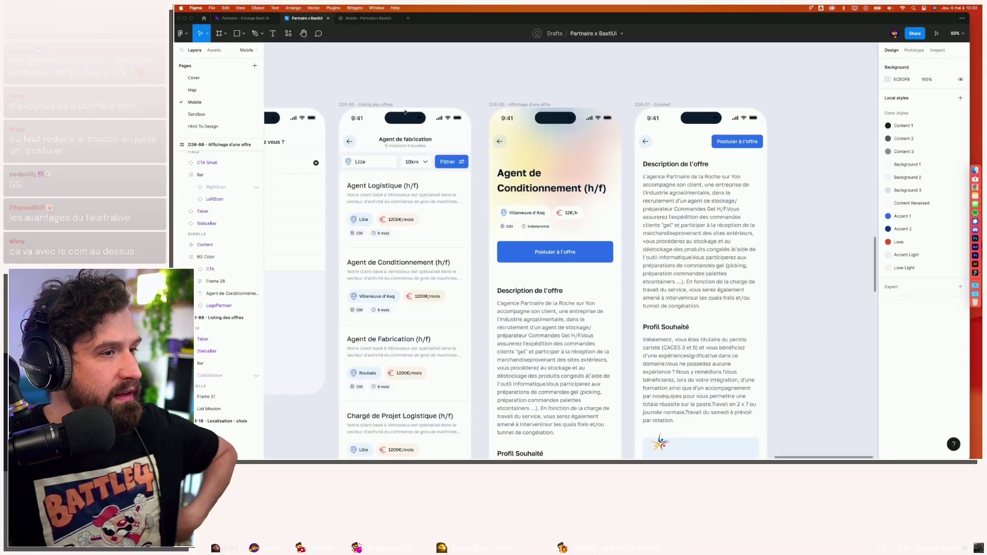
Select both BG Color layers of the Scrolled frame and delete them.
{"action": "left_click", "coordinate": [657, 147]}
{"action": "left_click", "coordinate": [214, 203]}
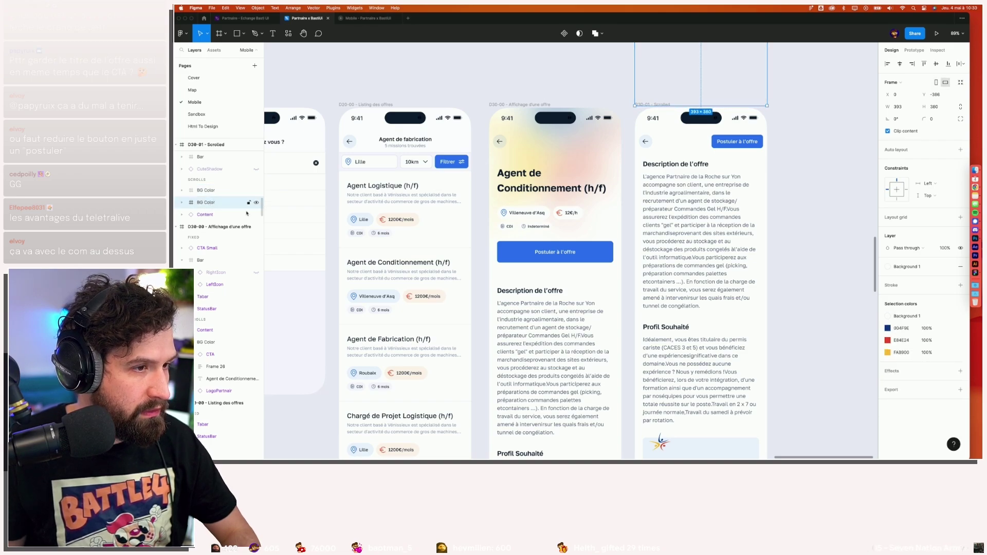
{"action": "left_click", "coordinate": [216, 190], "text": "shift"}
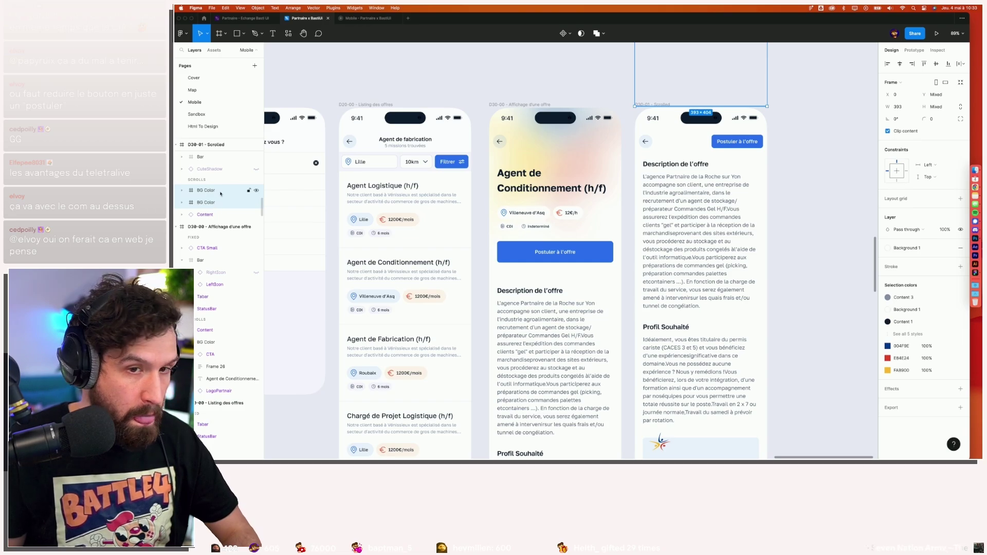
{"action": "left_click", "coordinate": [221, 193]}
{"action": "left_click", "coordinate": [219, 204], "text": "shift"}
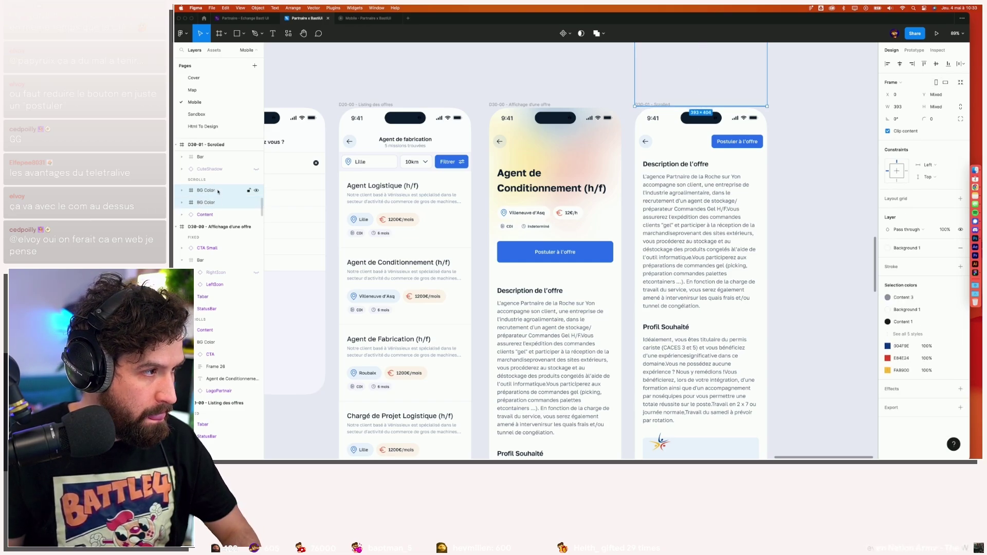
{"action": "key", "text": "Delete"}
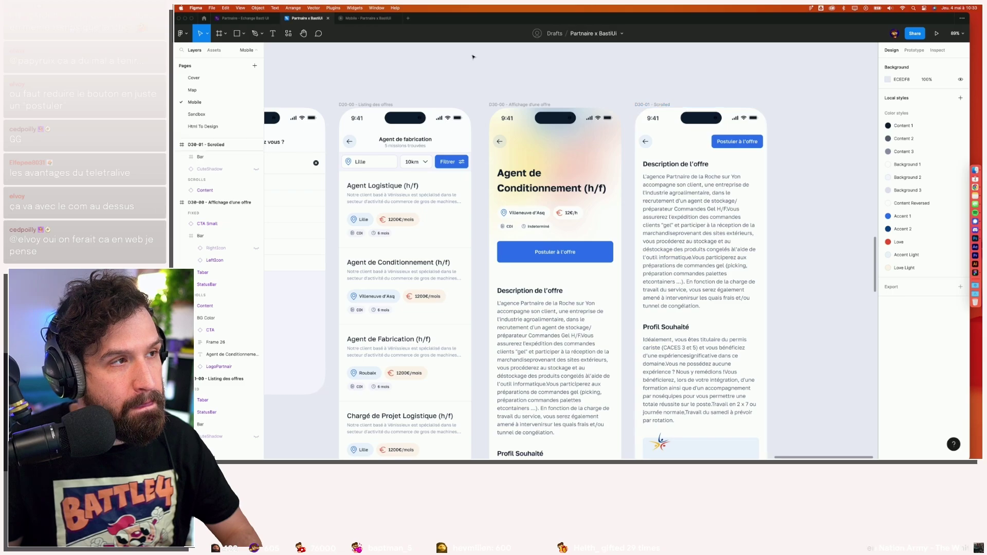
Preview the prototype, then undo the BG Color deletion and nudge the layer upward.
{"action": "left_click", "coordinate": [348, 18]}
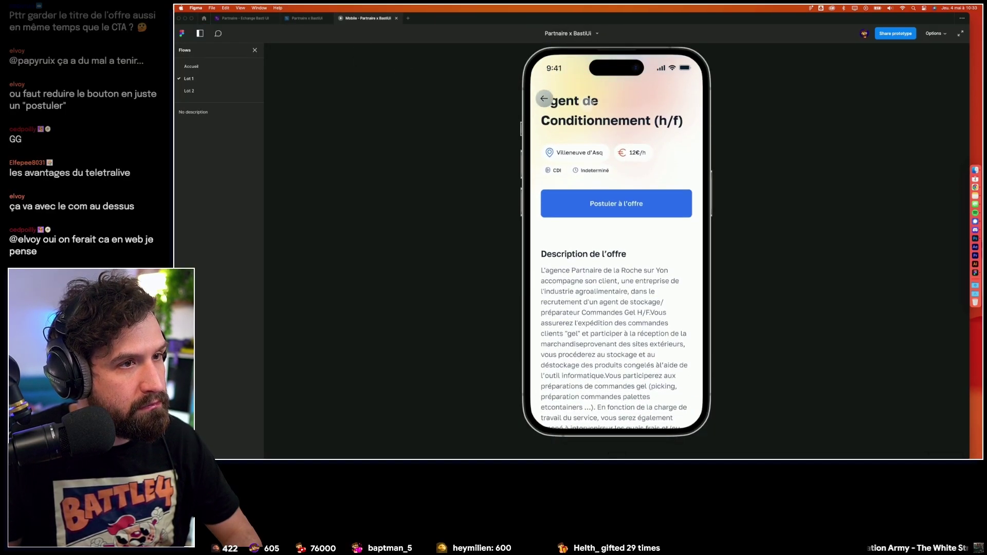
{"action": "key", "text": "ctrl+shift+Tab"}
{"action": "left_click", "coordinate": [525, 173]}
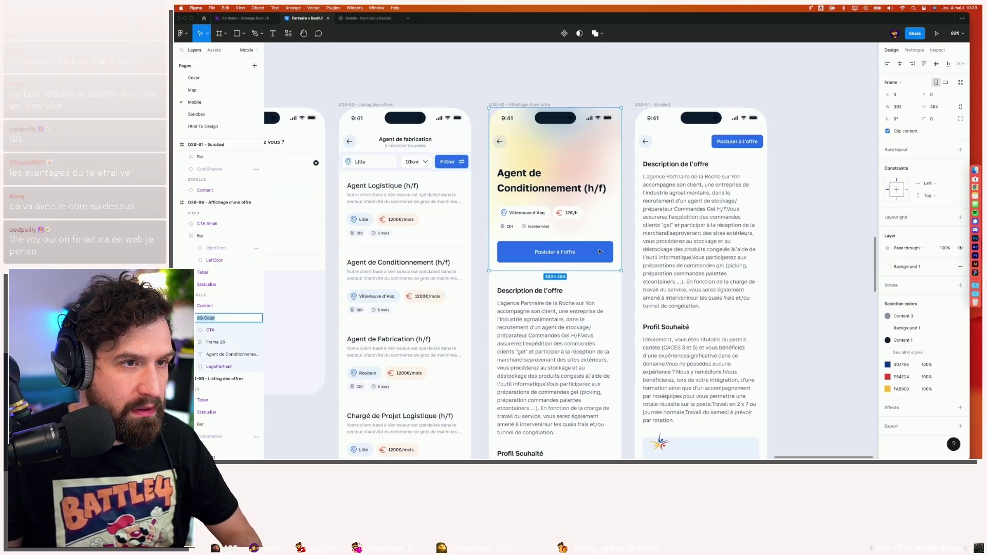
{"action": "left_click", "coordinate": [917, 50]}
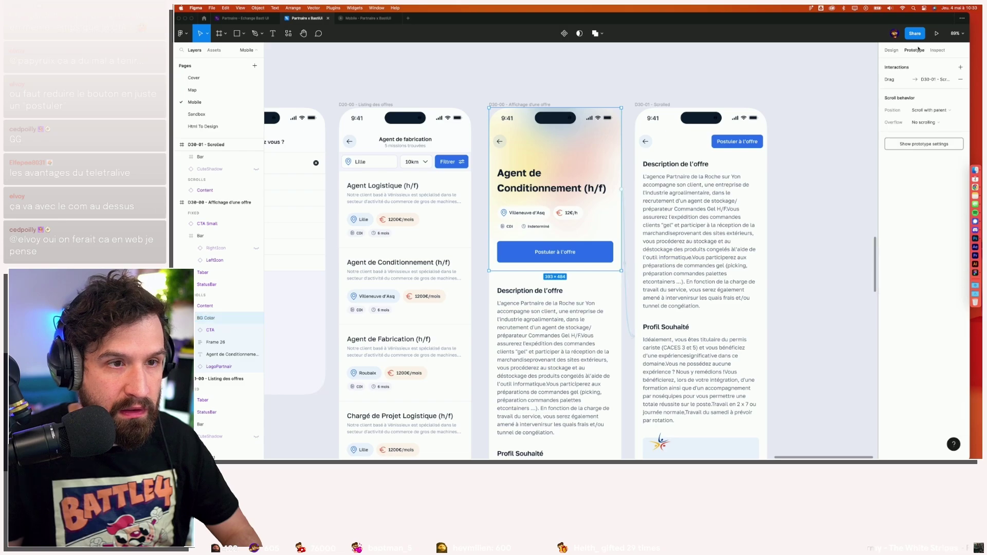
{"action": "left_click", "coordinate": [672, 140]}
{"action": "left_click", "coordinate": [362, 18]}
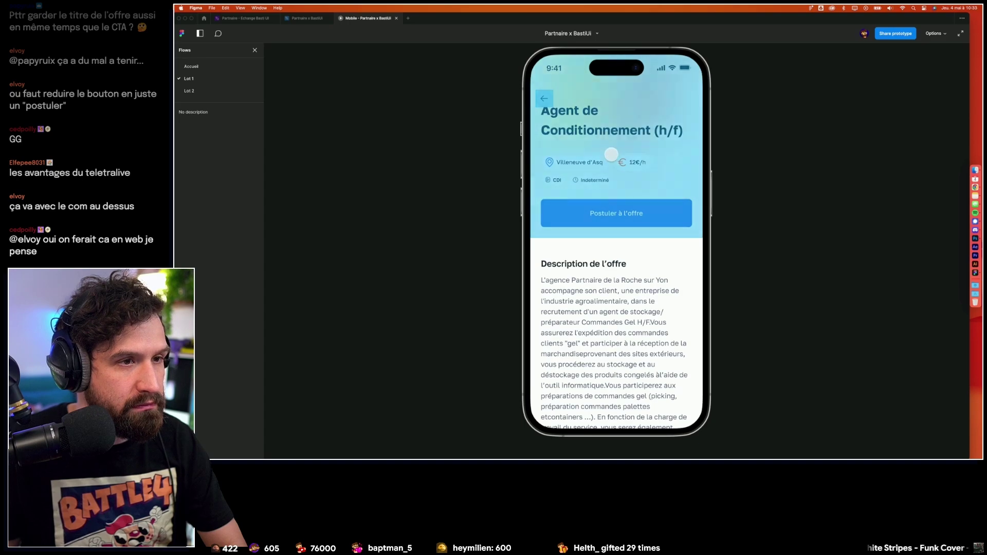
{"action": "left_click", "coordinate": [325, 18]}
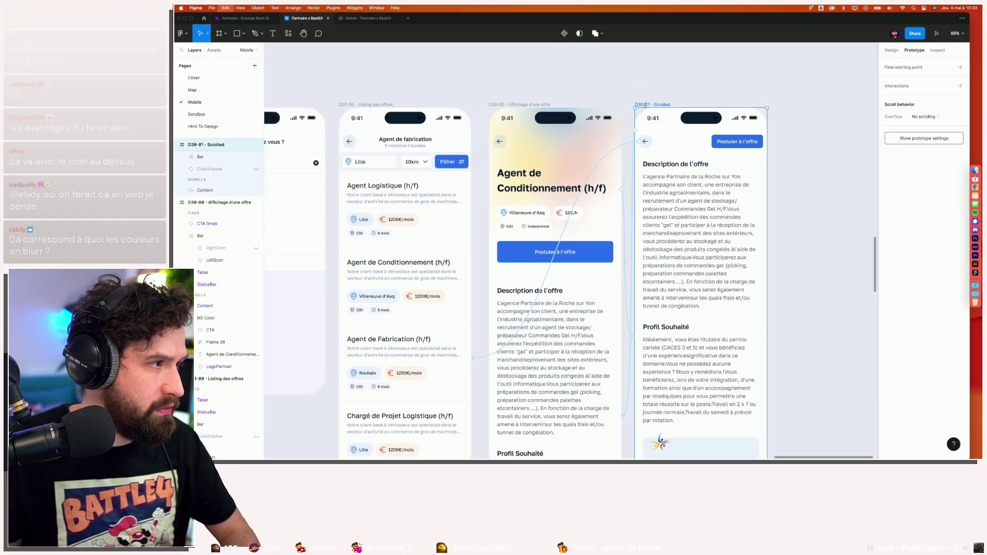
{"action": "key", "text": "ctrl+z"}
{"action": "key", "text": "shift+Up"}
{"action": "key", "text": "shift+Up"}
{"action": "key", "text": "shift+Up"}
{"action": "key", "text": "shift+Up"}
{"action": "key", "text": "shift+Up"}
{"action": "key", "text": "shift+Up"}
{"action": "key", "text": "shift+Up"}
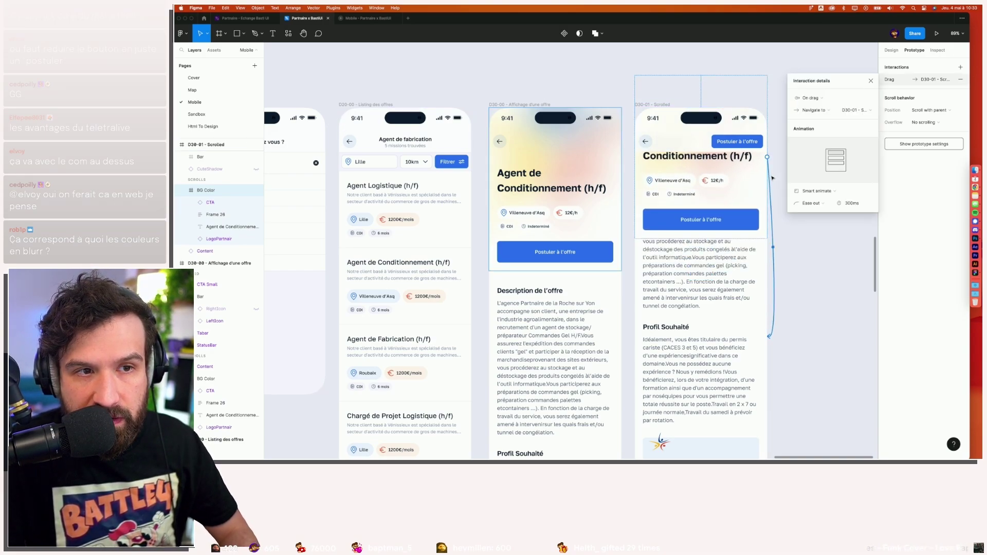
Remove BG Color's drag interaction and move the block up above the Scrolled frame.
{"action": "key", "text": "Delete"}
{"action": "left_click_drag", "start_coordinate": [713, 224], "coordinate": [711, 148]}
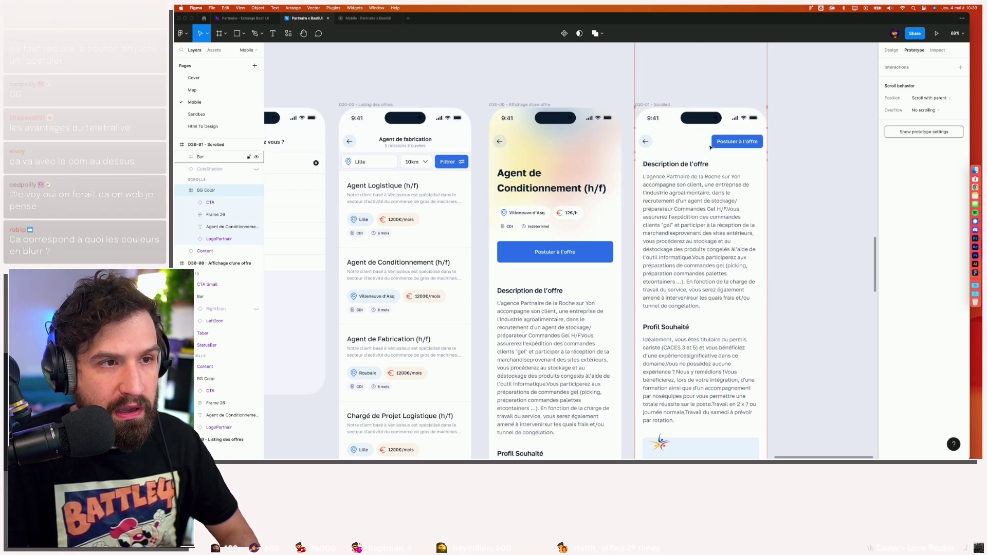
{"action": "left_click_drag", "start_coordinate": [711, 148], "coordinate": [733, 104]}
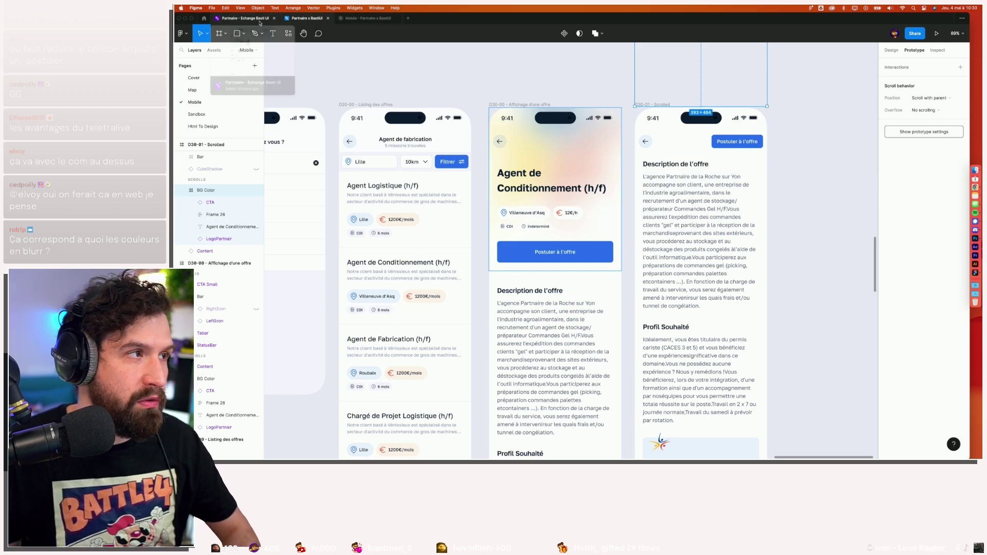
Replay the offer scroll in the prototype preview, then return to the design file.
{"action": "left_click", "coordinate": [241, 18]}
{"action": "left_click", "coordinate": [296, 18]}
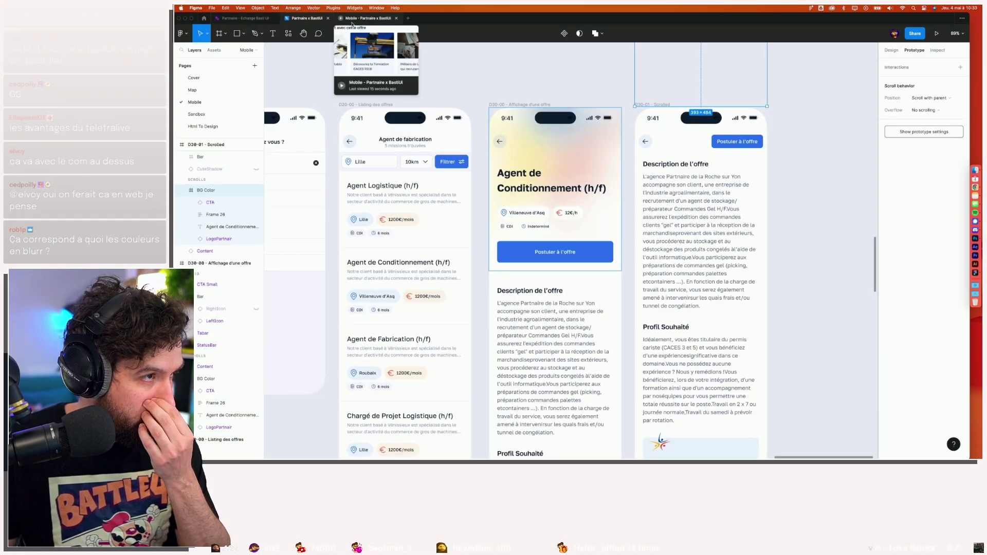
{"action": "left_click", "coordinate": [368, 18]}
{"action": "scroll", "coordinate": [616, 219], "scroll_direction": "down", "scroll_amount": 2}
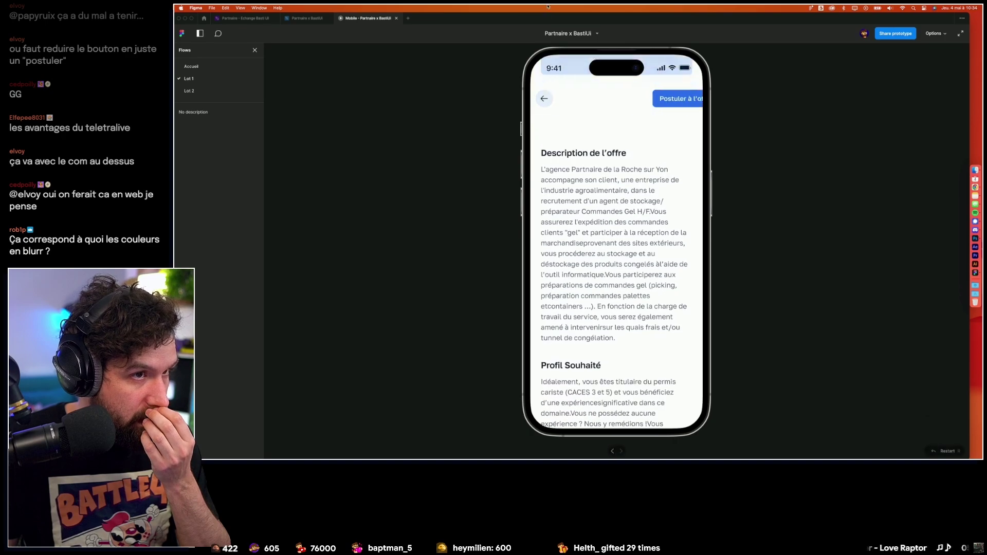
{"action": "scroll", "coordinate": [615, 218], "scroll_direction": "up", "scroll_amount": 5}
{"action": "scroll", "coordinate": [615, 218], "scroll_direction": "down", "scroll_amount": 3}
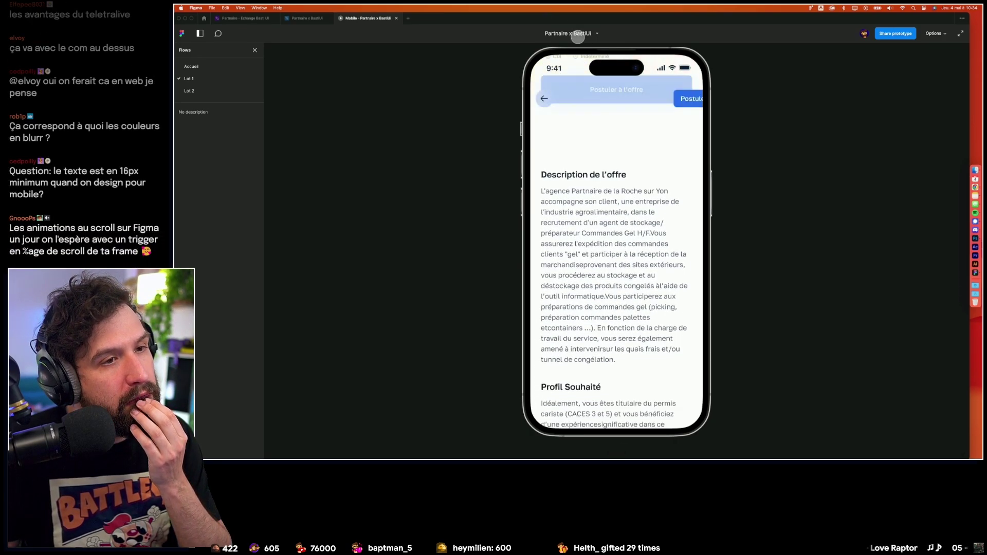
{"action": "left_click", "coordinate": [307, 18]}
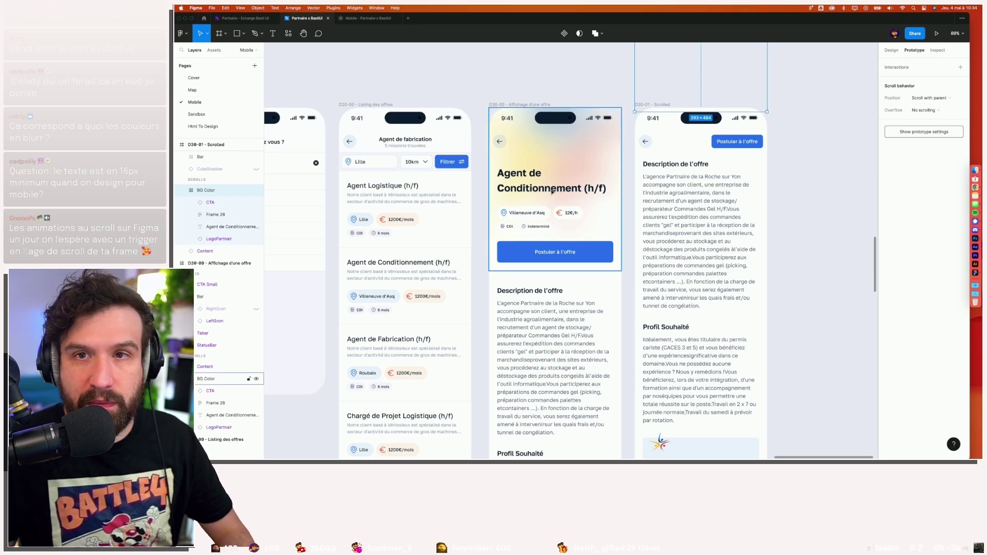
Browse the canvas, visiting the Sandbox page and coming back to the Mobile page.
{"action": "key", "text": "Escape"}
{"action": "scroll", "coordinate": [869, 206], "scroll_direction": "down", "scroll_amount": 5, "text": "ctrl"}
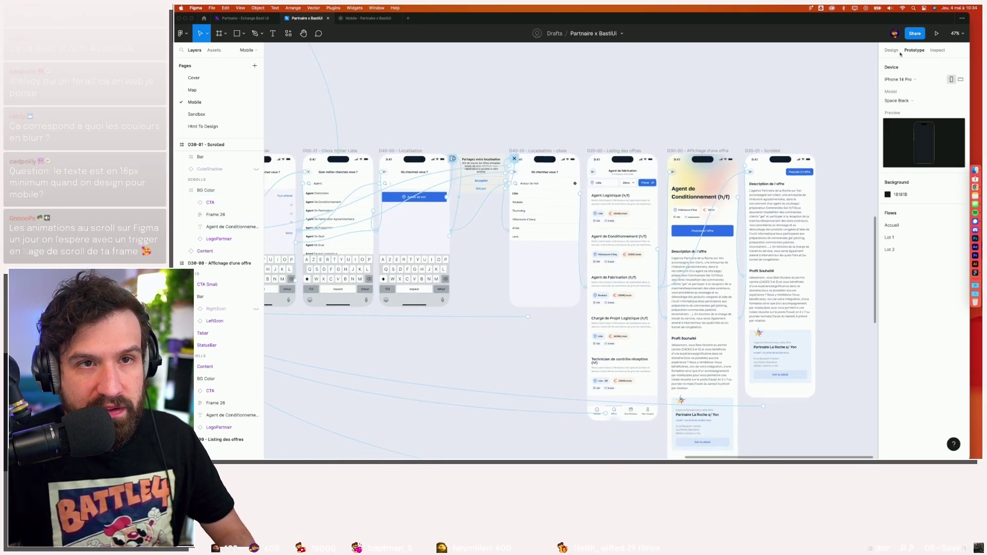
{"action": "left_click", "coordinate": [892, 50]}
{"action": "scroll", "coordinate": [656, 108], "scroll_direction": "left", "scroll_amount": 5}
{"action": "scroll", "coordinate": [311, 171], "scroll_direction": "left", "scroll_amount": 3}
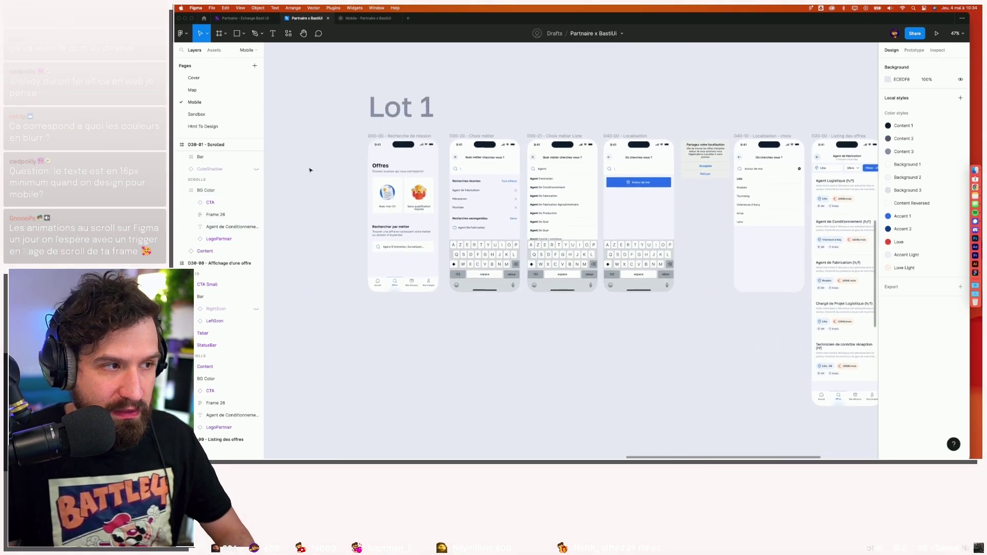
{"action": "left_click", "coordinate": [196, 115]}
{"action": "scroll", "coordinate": [583, 319], "scroll_direction": "down", "scroll_amount": 10}
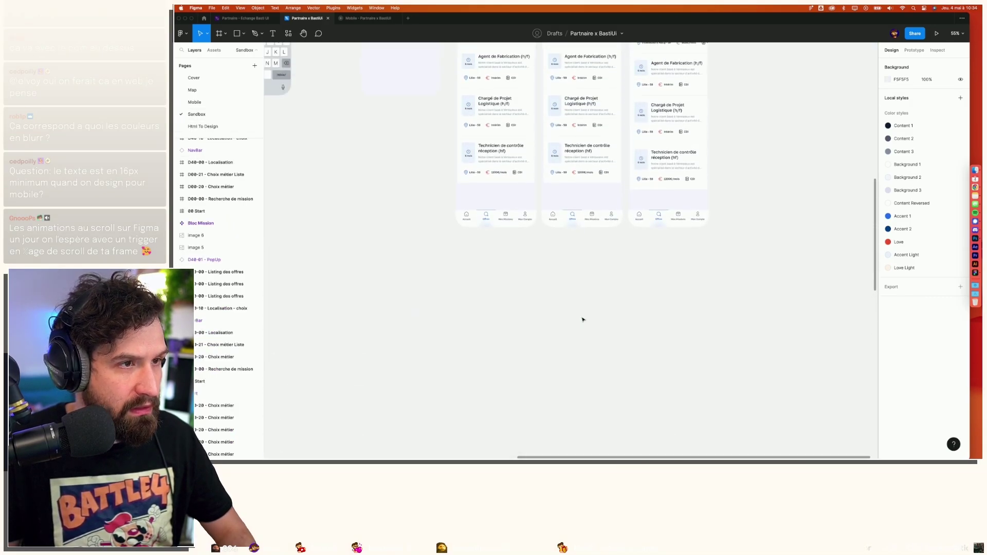
{"action": "scroll", "coordinate": [582, 319], "scroll_direction": "up", "scroll_amount": 8}
{"action": "scroll", "coordinate": [495, 190], "scroll_direction": "up", "scroll_amount": 5}
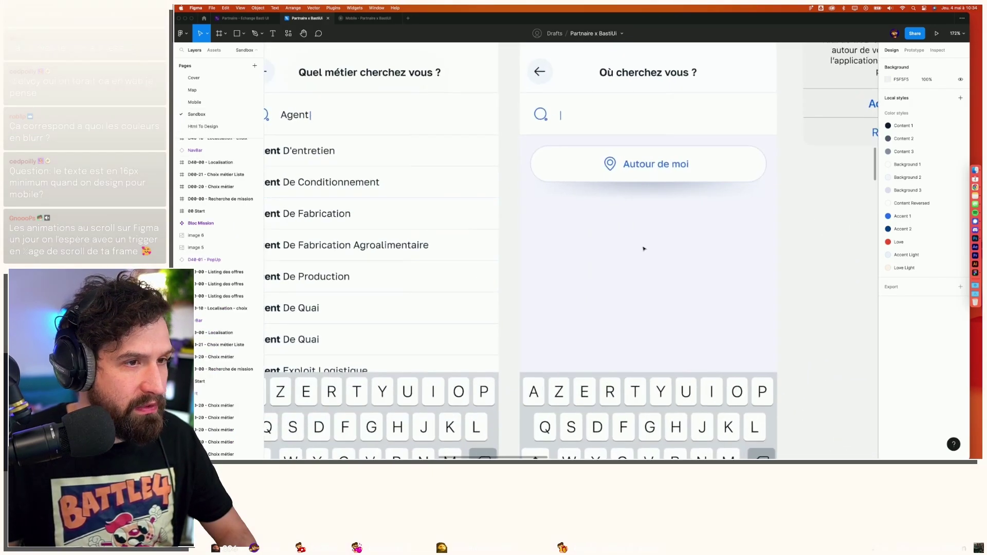
{"action": "scroll", "coordinate": [644, 249], "scroll_direction": "left", "scroll_amount": 5}
{"action": "scroll", "coordinate": [592, 252], "scroll_direction": "left", "scroll_amount": 5}
{"action": "scroll", "coordinate": [561, 258], "scroll_direction": "down", "scroll_amount": 5}
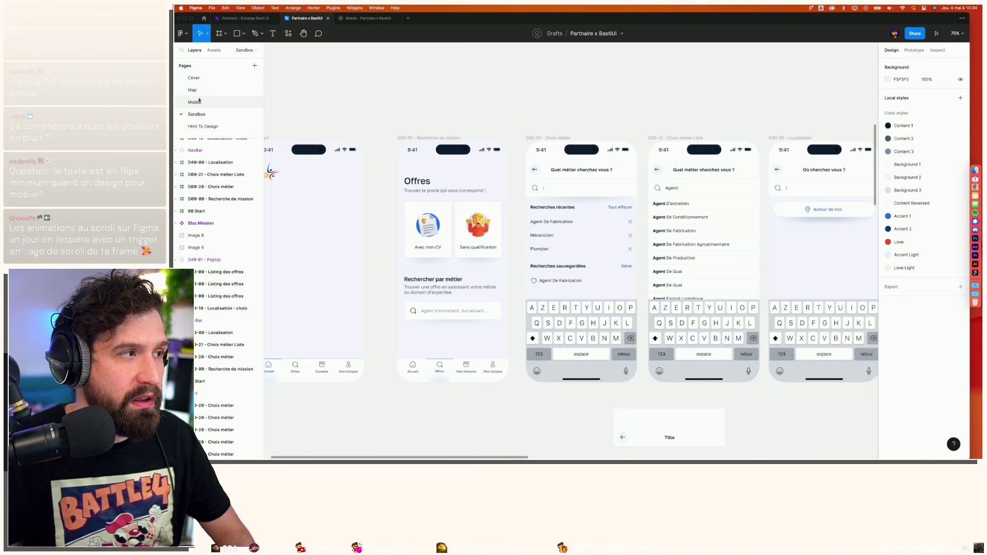
{"action": "left_click", "coordinate": [199, 101]}
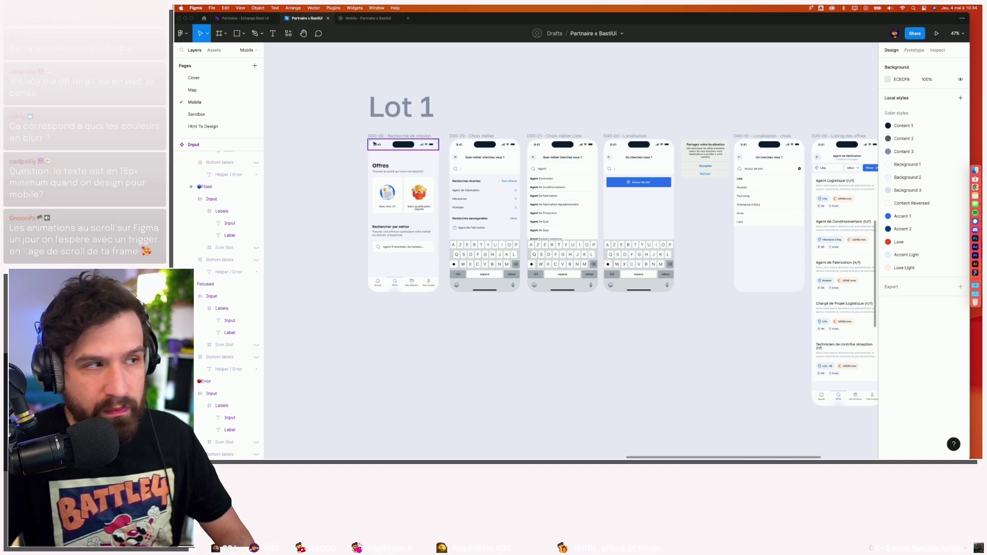
{"action": "scroll", "coordinate": [374, 143], "scroll_direction": "down", "scroll_amount": 3}
{"action": "scroll", "coordinate": [412, 206], "scroll_direction": "down", "scroll_amount": 5}
{"action": "scroll", "coordinate": [432, 247], "scroll_direction": "left", "scroll_amount": 2}
{"action": "scroll", "coordinate": [439, 259], "scroll_direction": "left", "scroll_amount": 3}
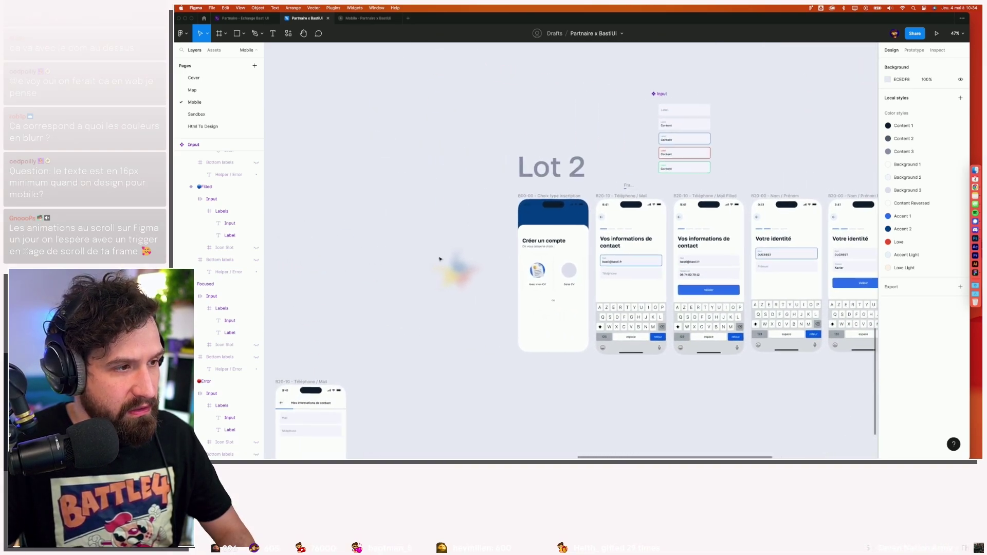
Toggle LogoPartner's layer blur off and back on, then preview the mobile prototype.
{"action": "left_click", "coordinate": [440, 259]}
{"action": "scroll", "coordinate": [447, 268], "scroll_direction": "up", "scroll_amount": 5}
{"action": "left_click", "coordinate": [947, 322]}
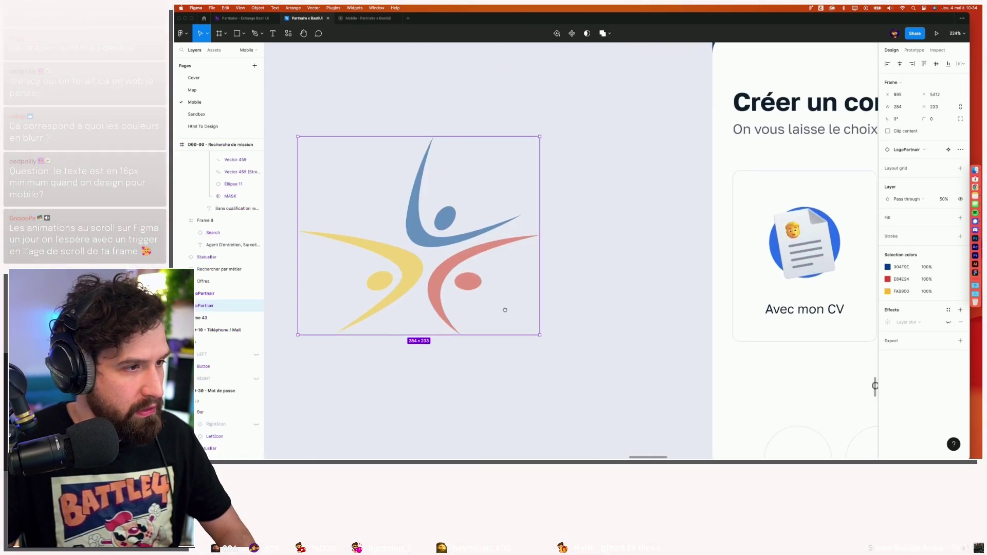
{"action": "scroll", "coordinate": [522, 298], "scroll_direction": "left", "scroll_amount": 2}
{"action": "left_click", "coordinate": [948, 322]}
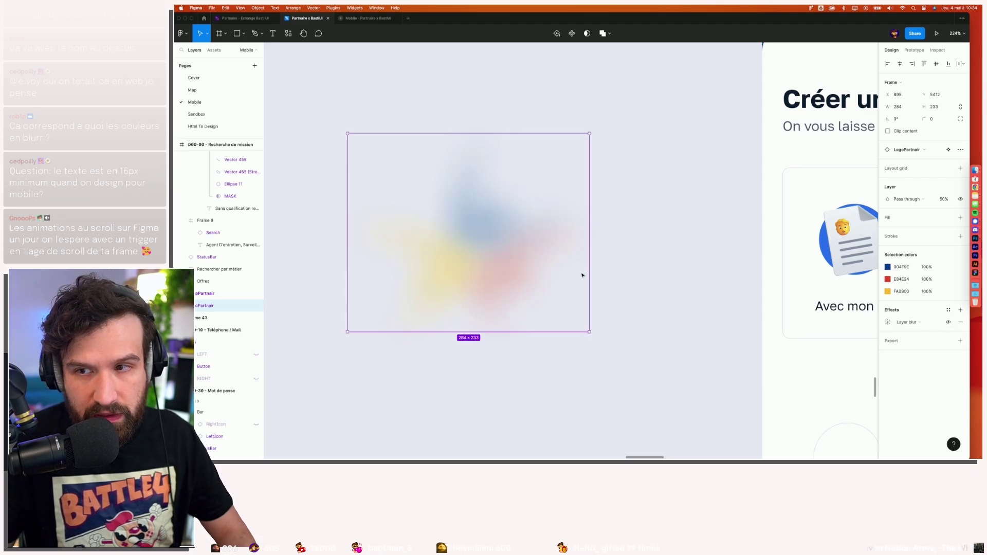
{"action": "scroll", "coordinate": [585, 276], "scroll_direction": "down", "scroll_amount": 5}
{"action": "scroll", "coordinate": [769, 213], "scroll_direction": "up", "scroll_amount": 3}
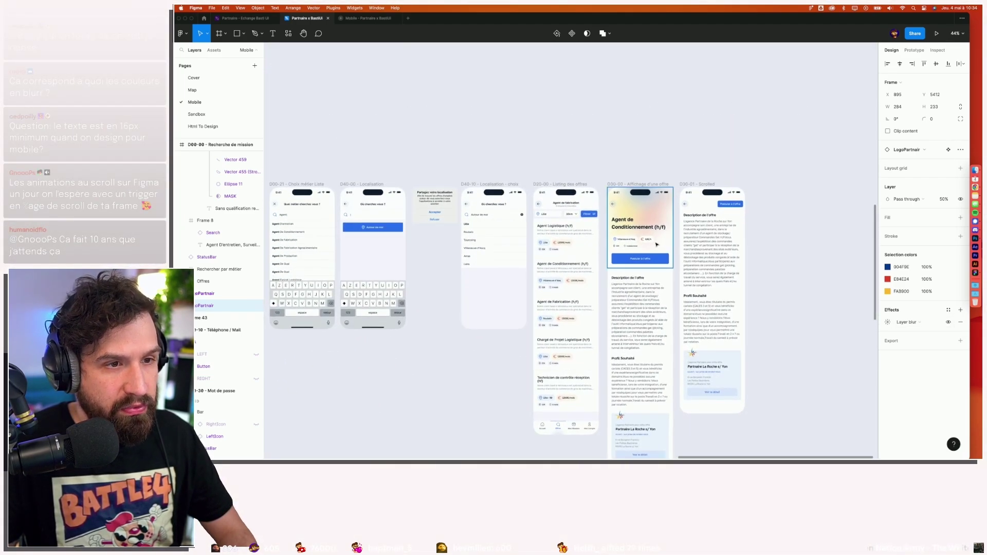
{"action": "scroll", "coordinate": [601, 310], "scroll_direction": "up", "scroll_amount": 5}
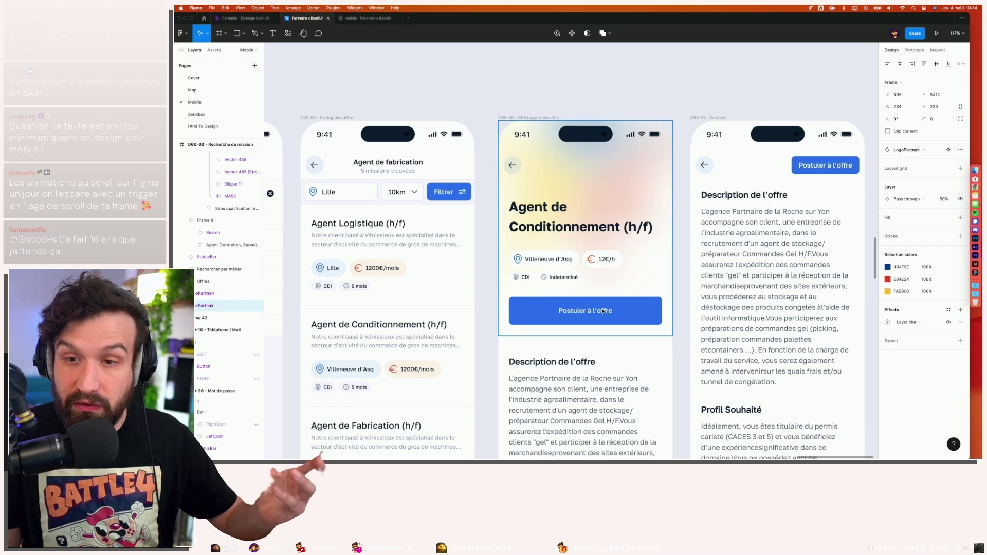
{"action": "left_click", "coordinate": [374, 18]}
{"action": "scroll", "coordinate": [599, 107], "scroll_direction": "up", "scroll_amount": 5}
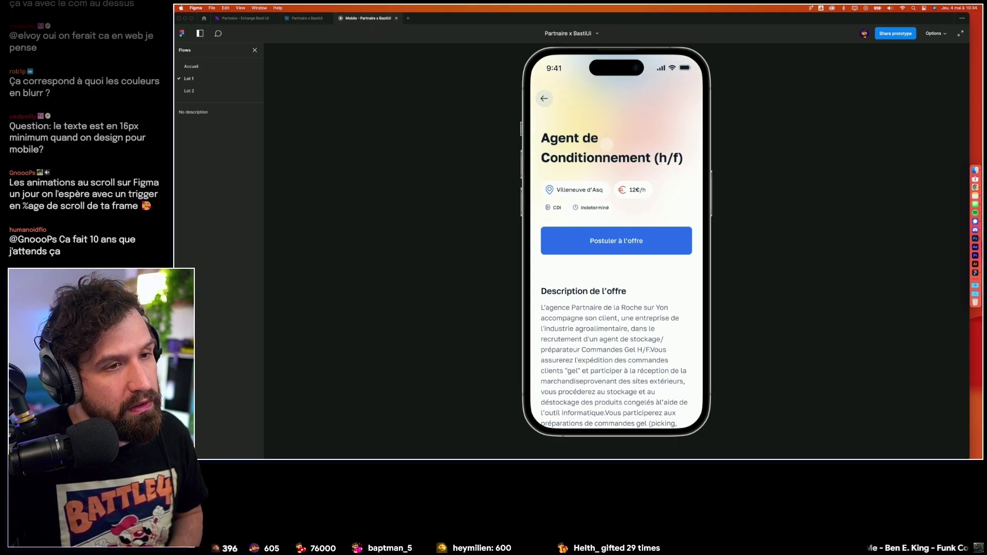
Return to the Partnaire x BastiUi file, deselect LogoPartnair and pan the canvas.
{"action": "scroll", "coordinate": [662, 161], "scroll_direction": "down", "scroll_amount": 5}
{"action": "left_click", "coordinate": [315, 19]}
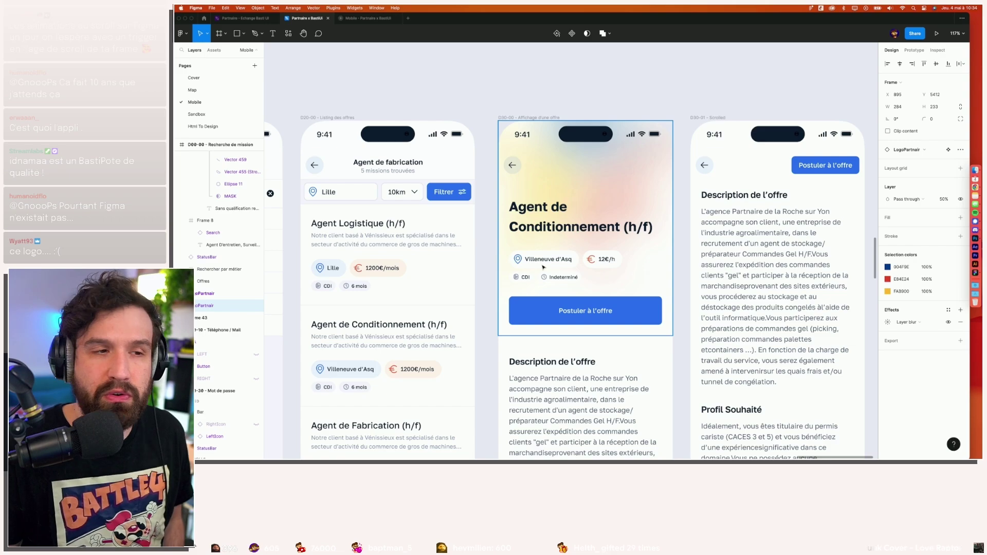
{"action": "left_click", "coordinate": [622, 74]}
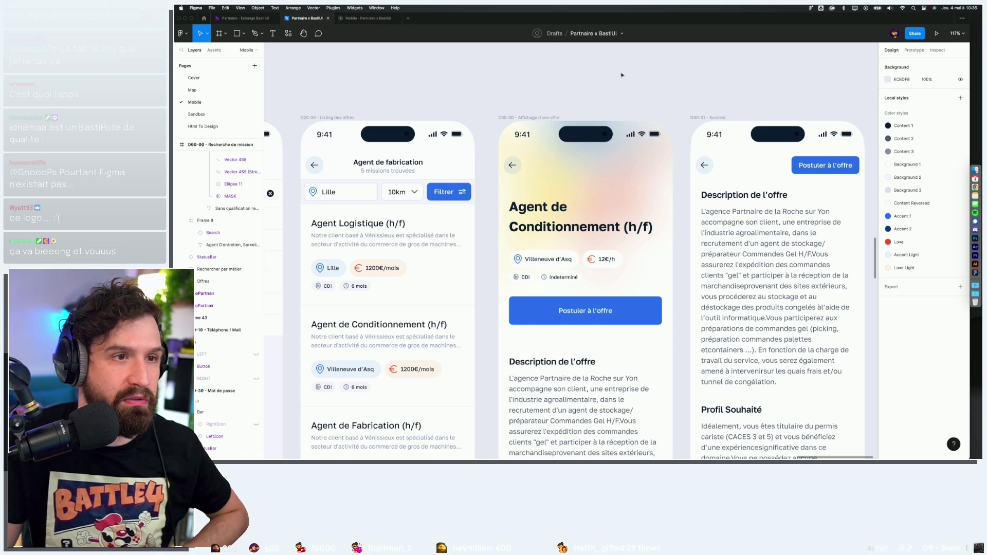
{"action": "scroll", "coordinate": [623, 75], "scroll_direction": "up", "scroll_amount": 2}
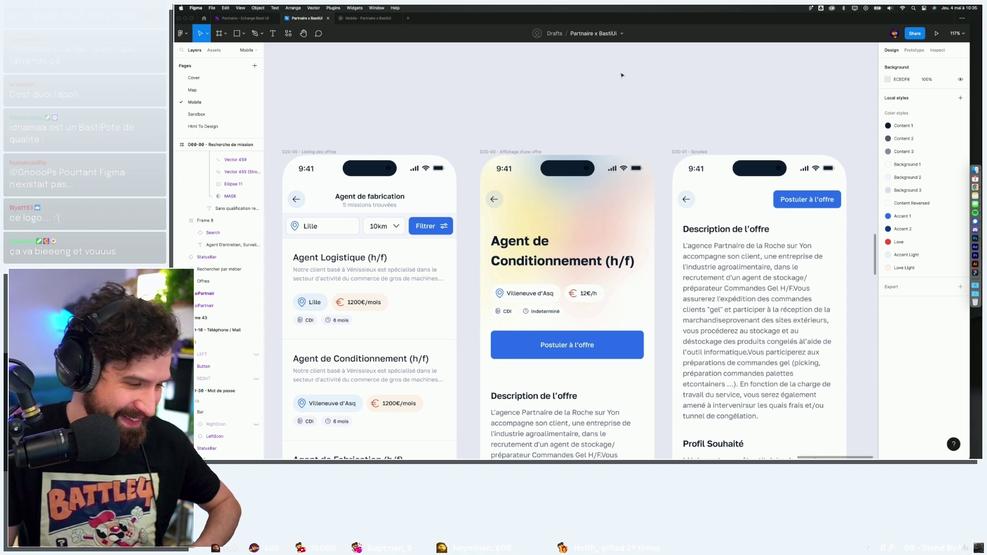
{"action": "scroll", "coordinate": [598, 106], "scroll_direction": "down", "scroll_amount": 1}
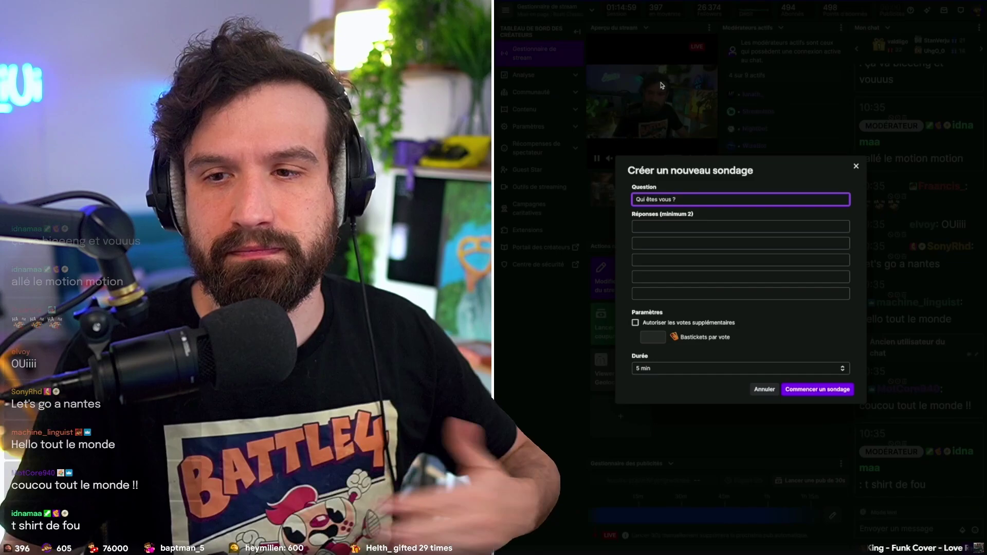
Enter the poll question Métier and fill answers including Designer, Developpeur and Chomage.
{"action": "left_click", "coordinate": [691, 225]}
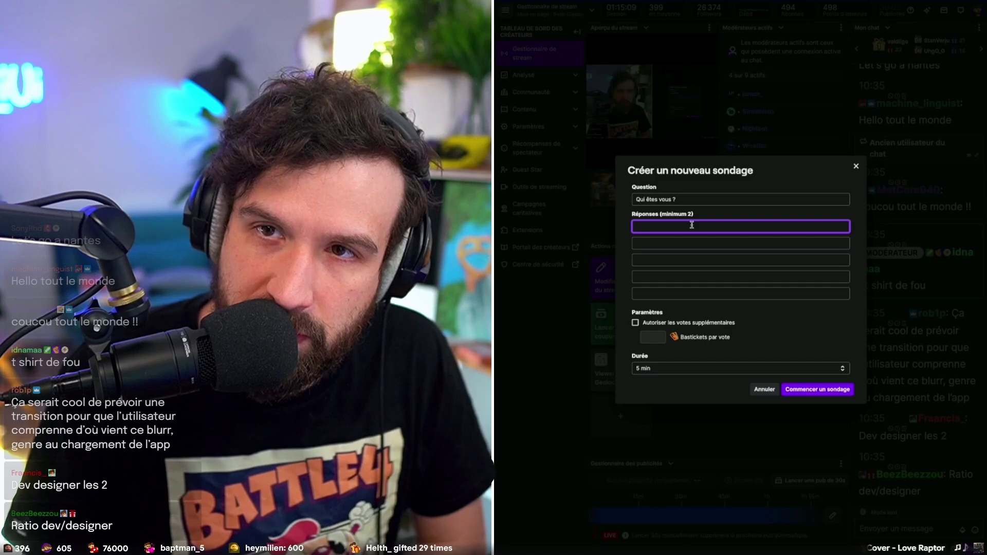
{"action": "type", "text": "Des"}
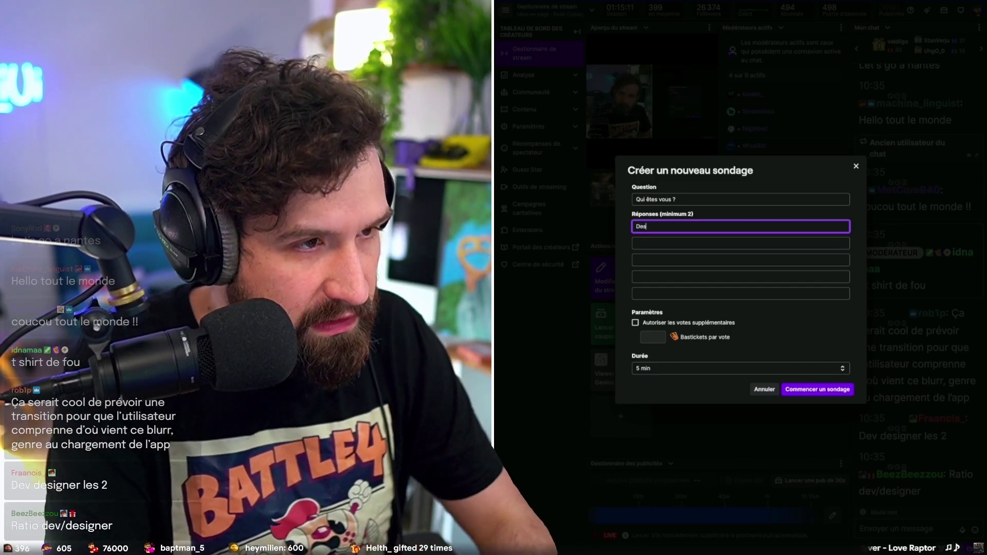
{"action": "type", "text": "igner"}
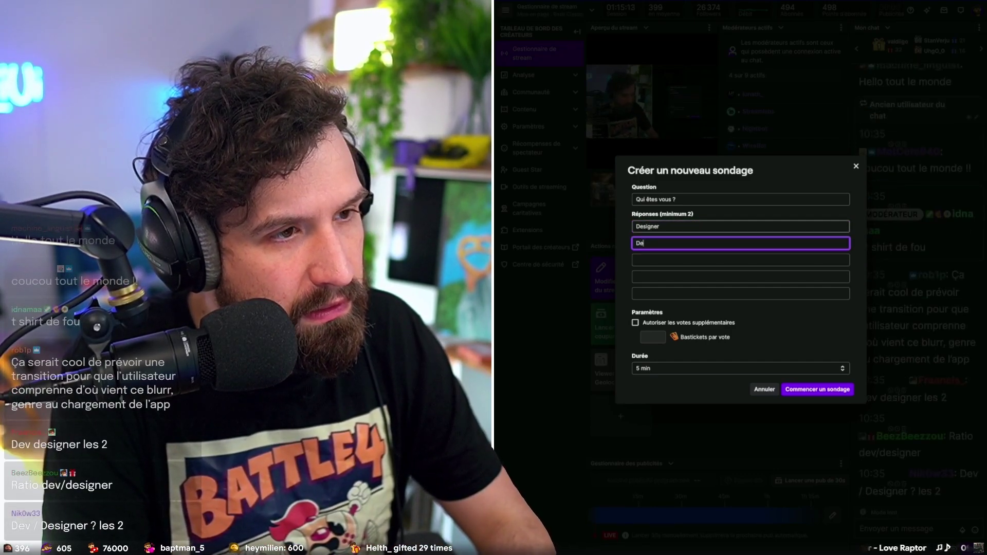
{"action": "type", "text": "eloppeur"}
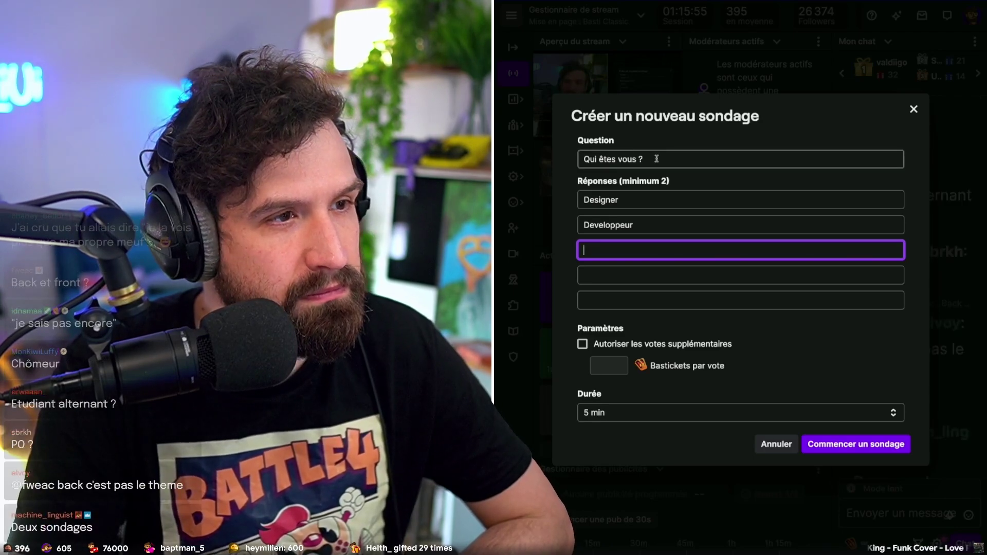
{"action": "left_click_drag", "start_coordinate": [645, 159], "coordinate": [580, 153]}
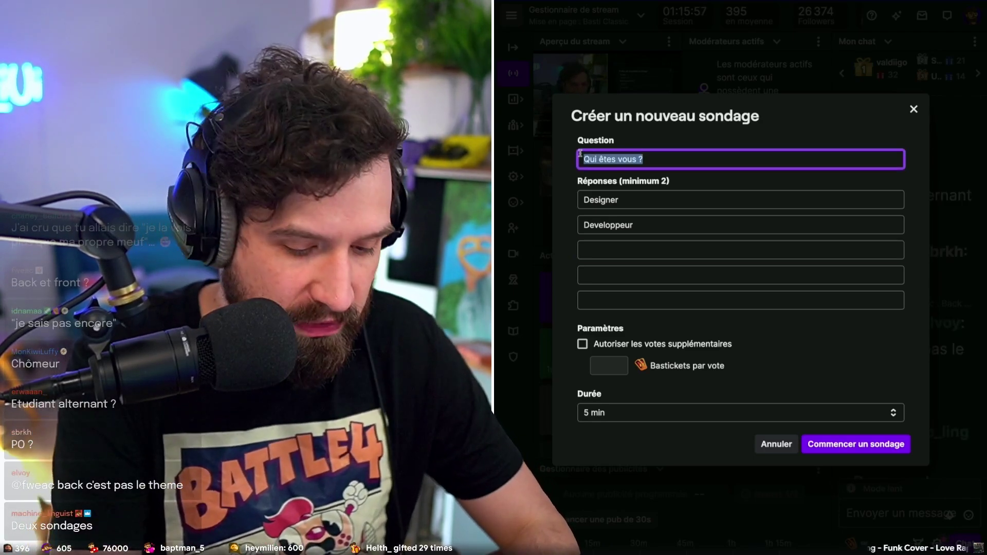
{"action": "type", "text": "Métier"}
{"action": "left_click", "coordinate": [617, 247]}
{"action": "type", "text": "Autre dans le digital"}
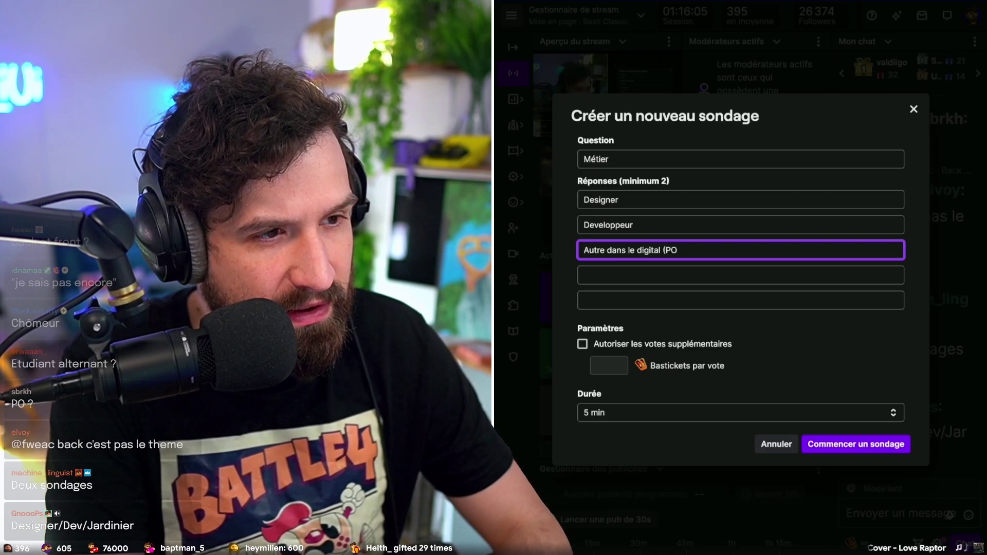
{"action": "left_click", "coordinate": [608, 276]}
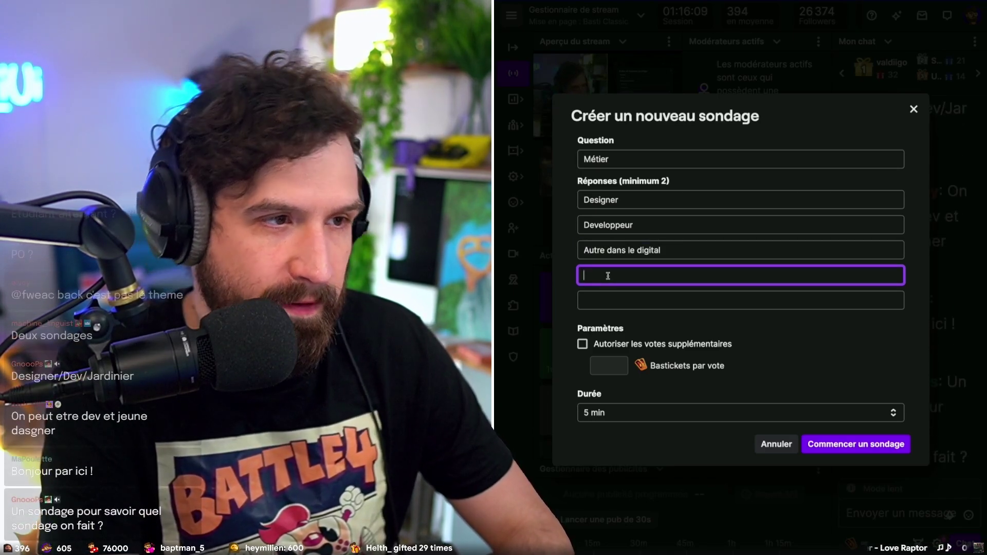
{"action": "type", "text": "Chomage"}
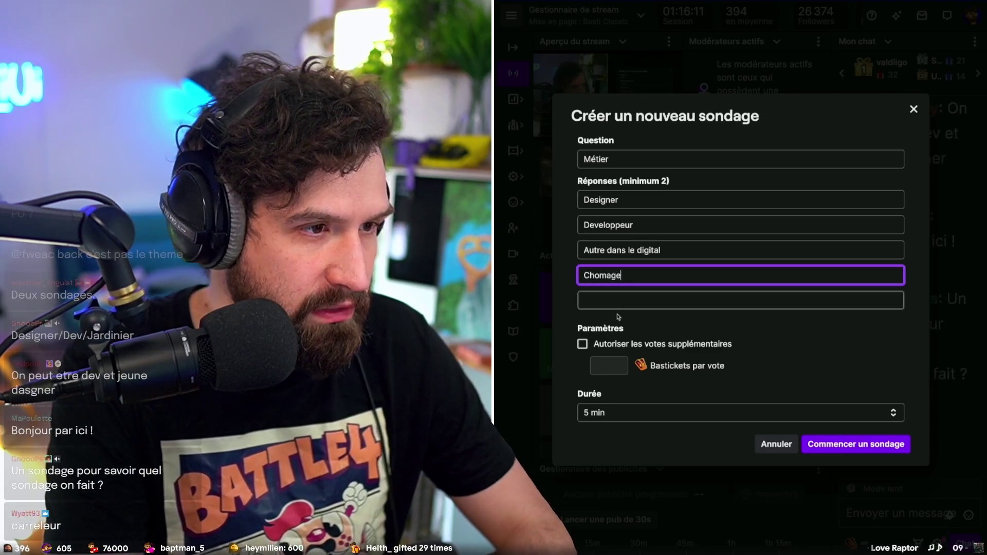
{"action": "left_click", "coordinate": [612, 301]}
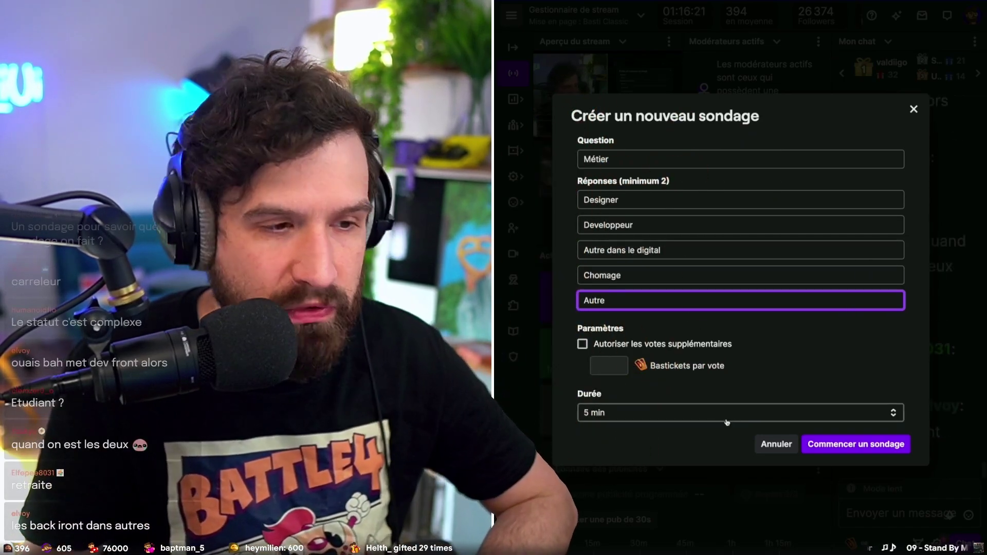
Set the poll duration to 10 min, rewrite Chomage as Pas de taff, and start the poll.
{"action": "left_click", "coordinate": [703, 413]}
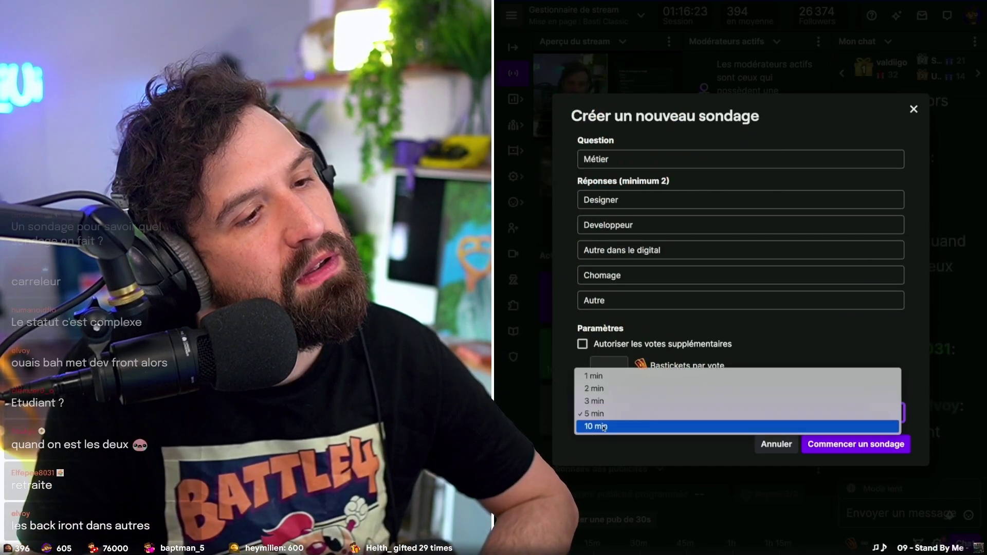
{"action": "left_click", "coordinate": [625, 427]}
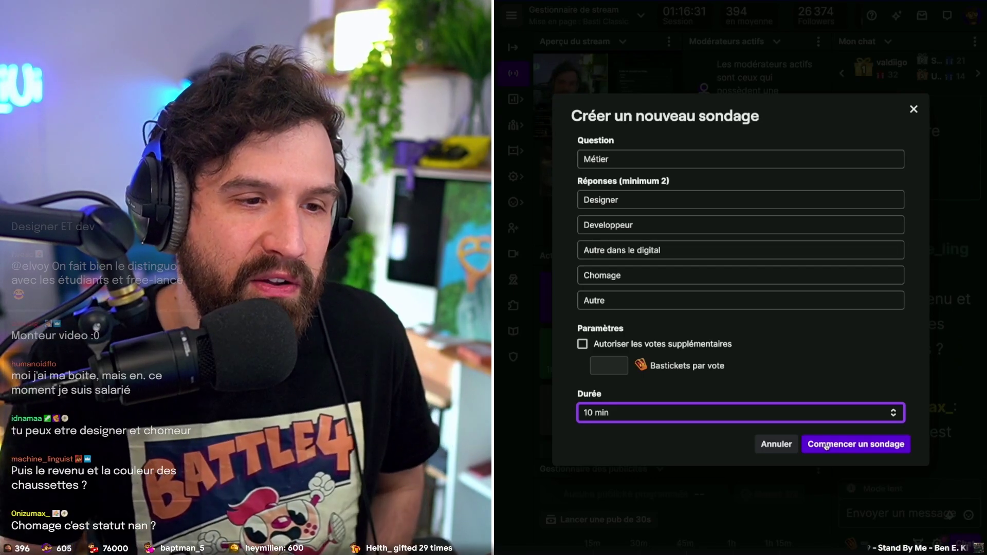
{"action": "double_click", "coordinate": [610, 274]}
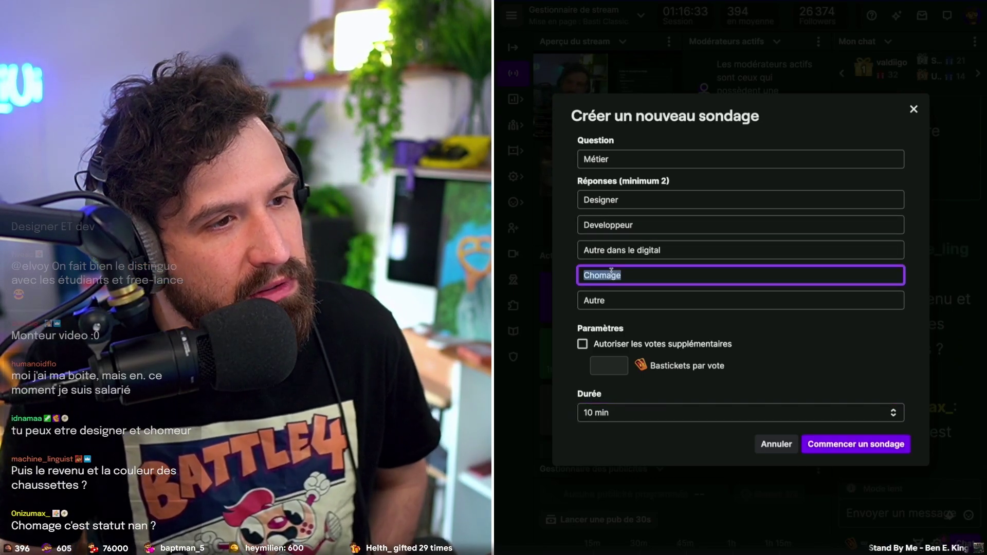
{"action": "type", "text": "Pas de taff"}
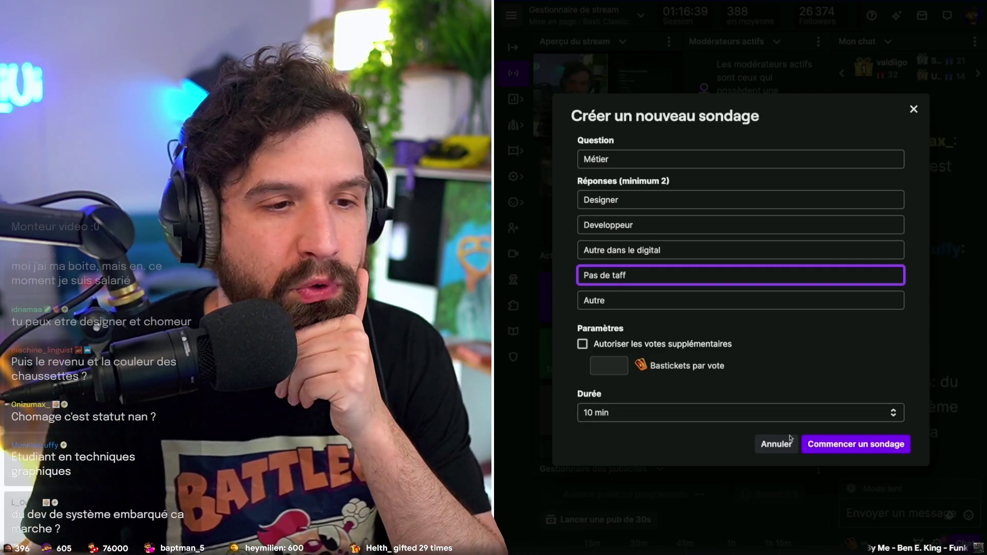
{"action": "left_click", "coordinate": [821, 445]}
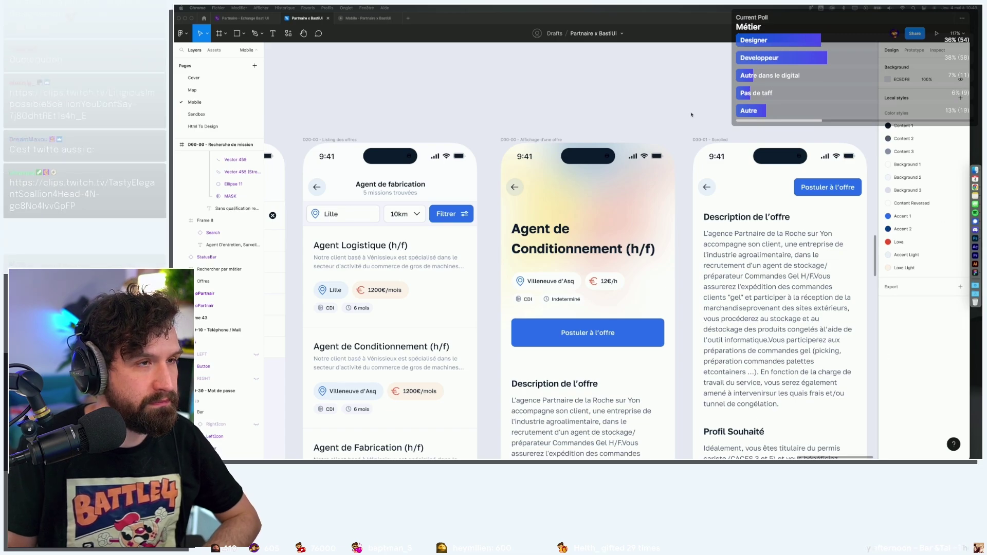
{"action": "key", "text": "ctrl+Left"}
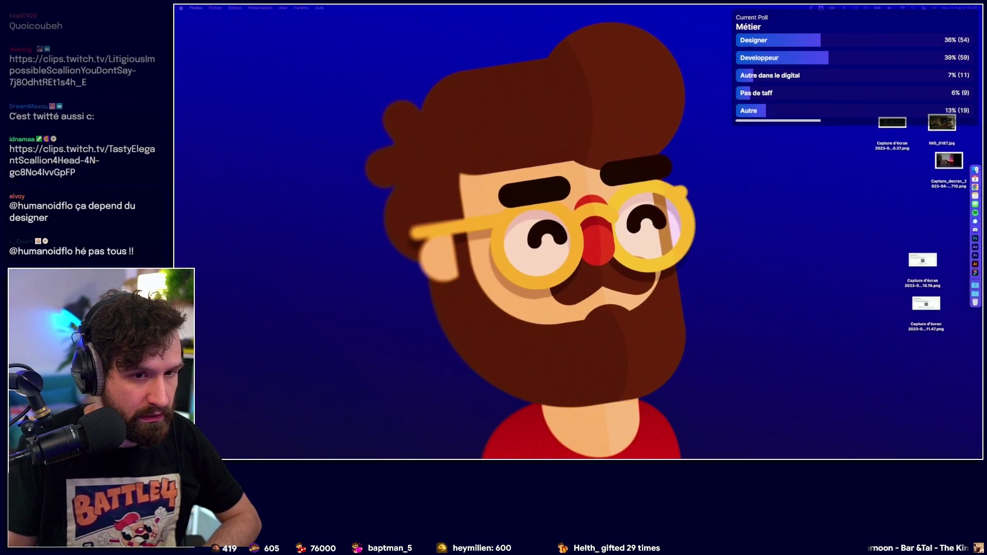
{"action": "key", "text": "super+Tab"}
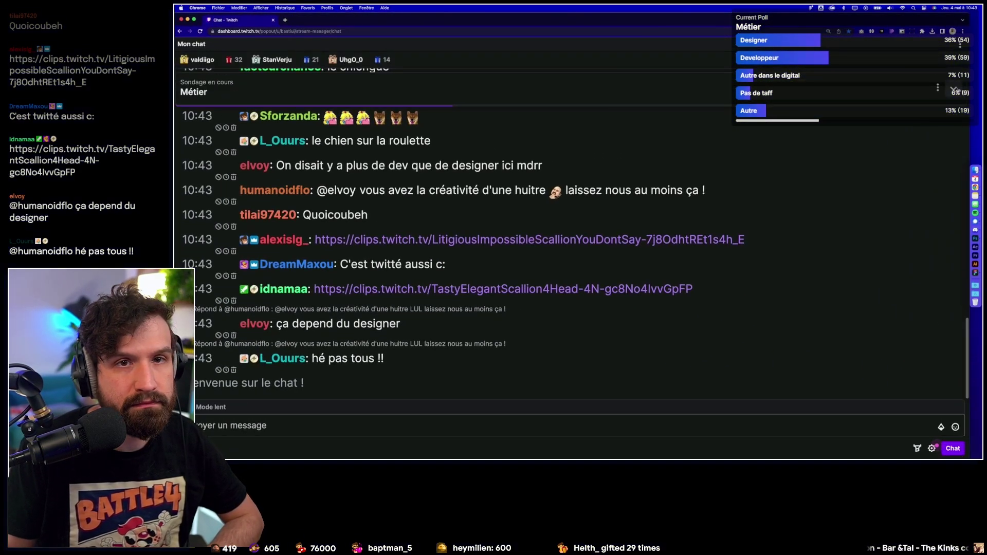
{"action": "left_click", "coordinate": [267, 95]}
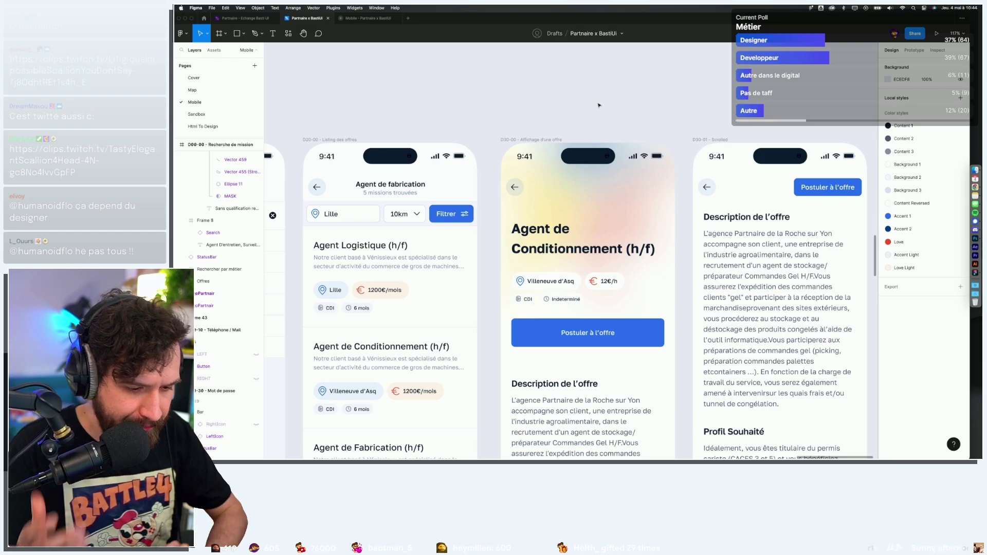
Zoom out to the Lot 2 sign-up frames and switch to the Partnaire - Echange Basti UI board.
{"action": "scroll", "coordinate": [609, 103], "scroll_direction": "down", "scroll_amount": 2, "text": "ctrl"}
{"action": "scroll", "coordinate": [563, 99], "scroll_direction": "down", "scroll_amount": 2, "text": "ctrl"}
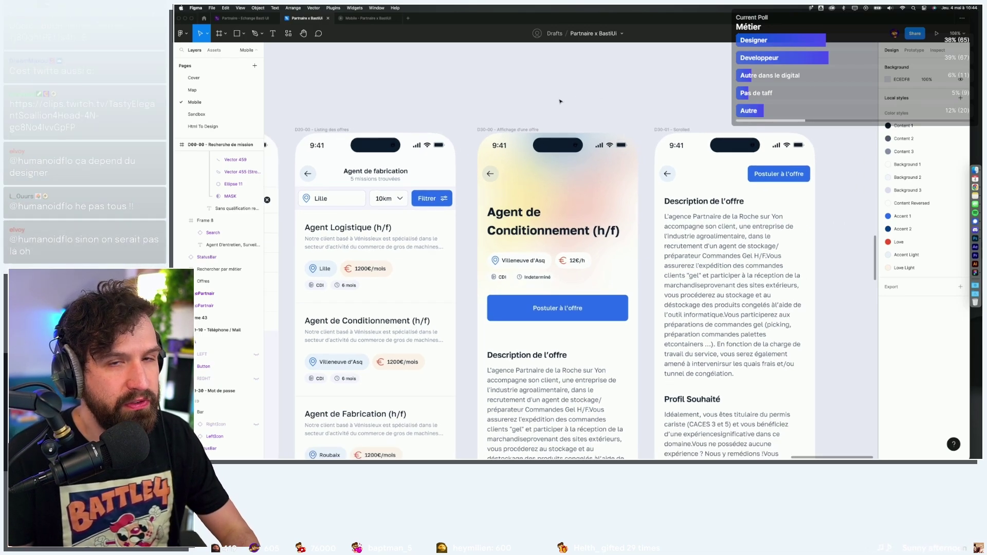
{"action": "scroll", "coordinate": [563, 100], "scroll_direction": "down", "scroll_amount": 2, "text": "ctrl"}
{"action": "scroll", "coordinate": [658, 108], "scroll_direction": "down", "scroll_amount": 2, "text": "ctrl"}
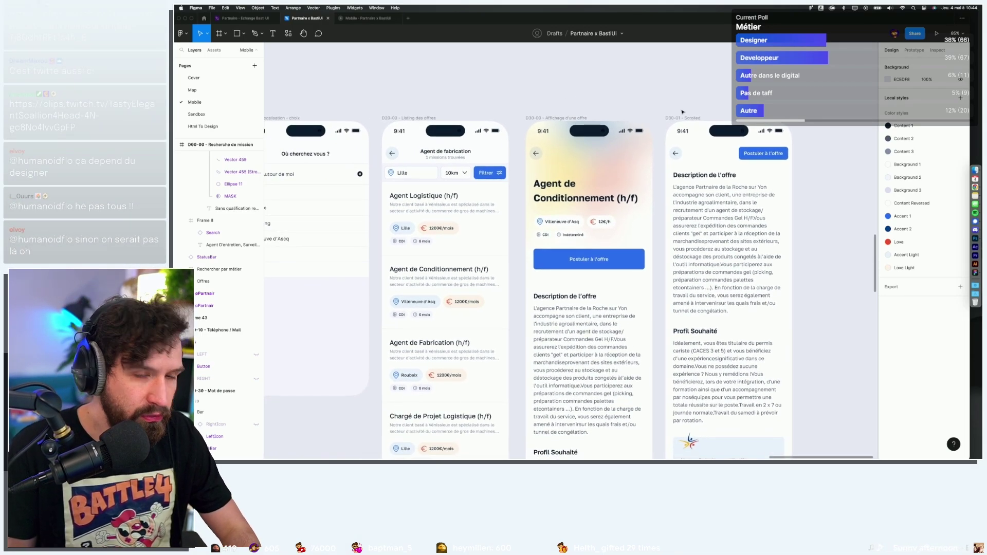
{"action": "scroll", "coordinate": [682, 111], "scroll_direction": "left", "scroll_amount": 2}
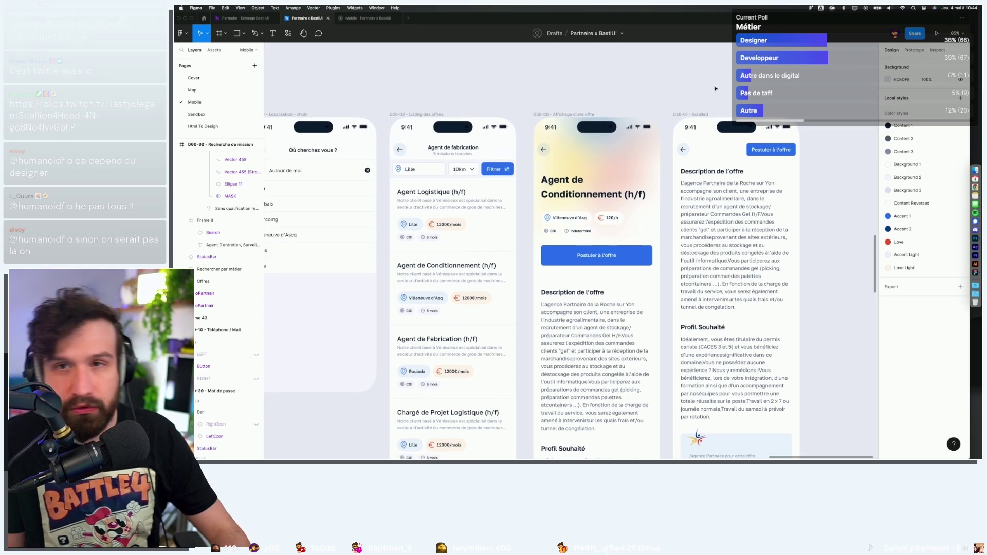
{"action": "scroll", "coordinate": [715, 89], "scroll_direction": "left", "scroll_amount": 3}
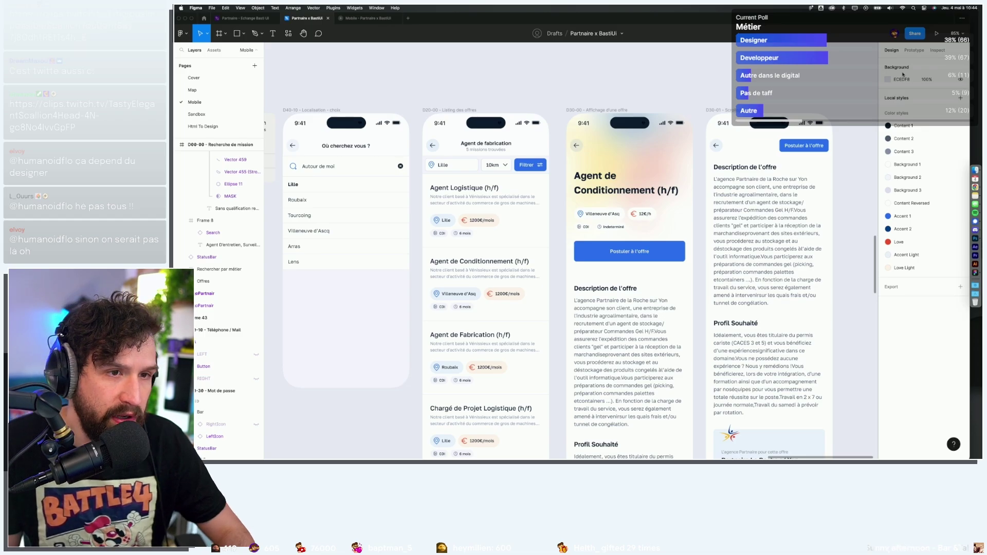
{"action": "scroll", "coordinate": [765, 168], "scroll_direction": "down", "scroll_amount": 5}
{"action": "scroll", "coordinate": [764, 168], "scroll_direction": "down", "scroll_amount": 4}
{"action": "scroll", "coordinate": [765, 168], "scroll_direction": "down", "scroll_amount": 1}
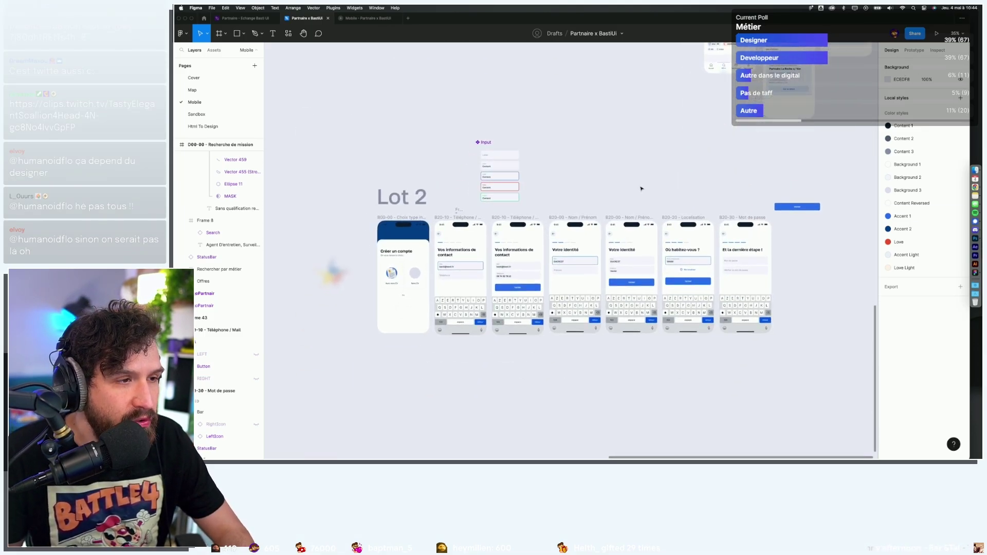
{"action": "left_click", "coordinate": [241, 18]}
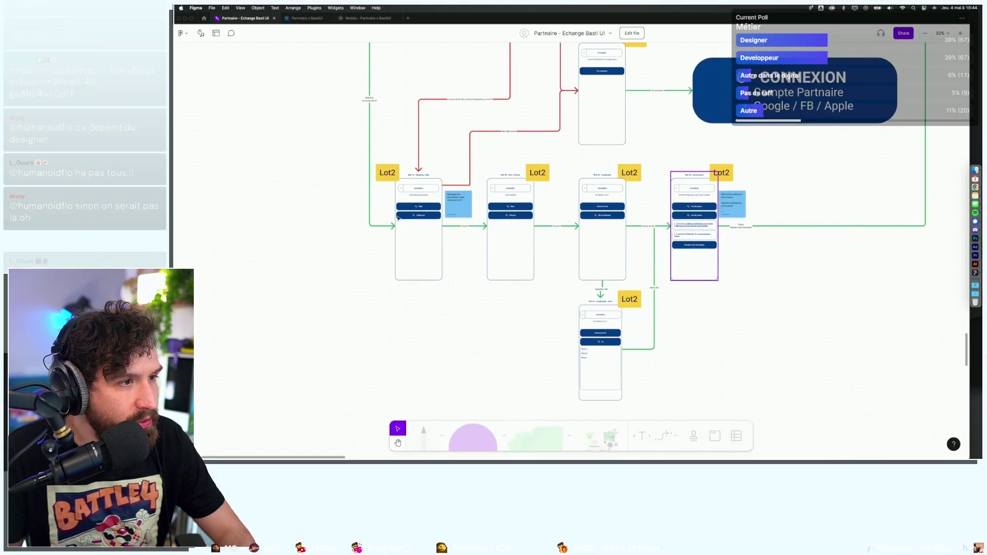
Pan to the B20-30 mot de passe card and copy its consent checkbox sentence.
{"action": "scroll", "coordinate": [401, 249], "scroll_direction": "up", "scroll_amount": 5}
{"action": "key", "text": "h"}
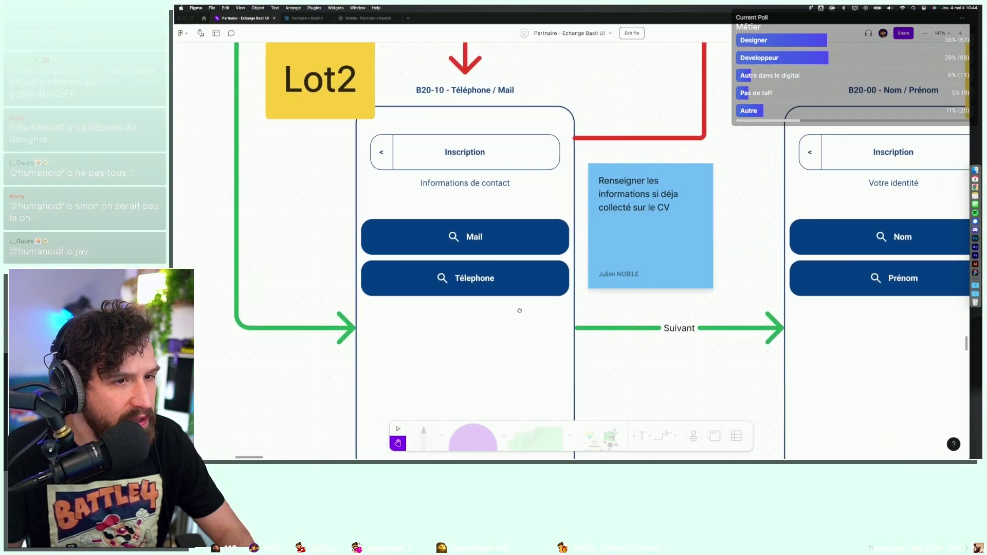
{"action": "scroll", "coordinate": [514, 309], "scroll_direction": "right", "scroll_amount": 8}
{"action": "scroll", "coordinate": [425, 298], "scroll_direction": "right", "scroll_amount": 7}
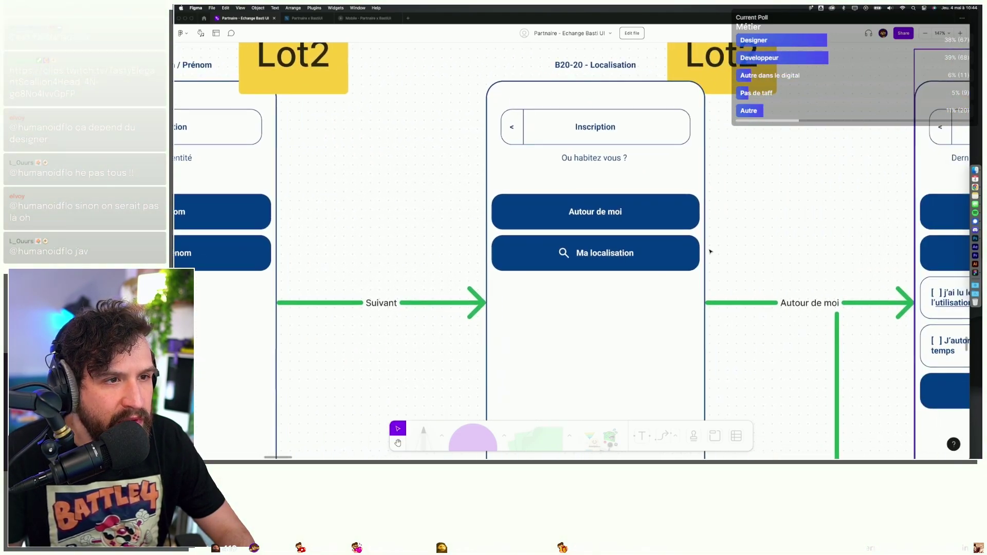
{"action": "scroll", "coordinate": [448, 272], "scroll_direction": "right", "scroll_amount": 5}
{"action": "scroll", "coordinate": [472, 244], "scroll_direction": "right", "scroll_amount": 3}
{"action": "scroll", "coordinate": [473, 244], "scroll_direction": "right", "scroll_amount": 1}
{"action": "key", "text": "v"}
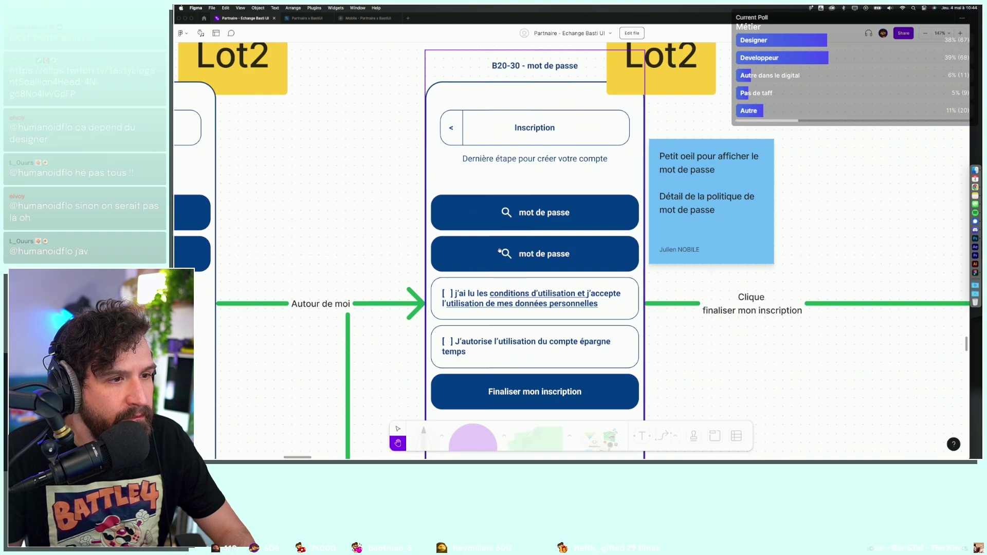
{"action": "scroll", "coordinate": [499, 251], "scroll_direction": "down", "scroll_amount": 1}
{"action": "key", "text": "v"}
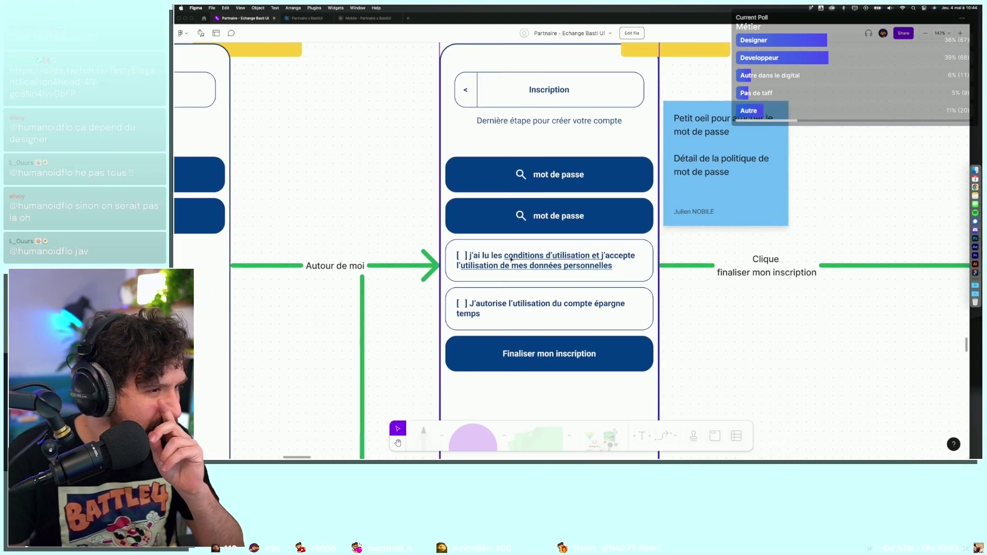
{"action": "left_click", "coordinate": [478, 260]}
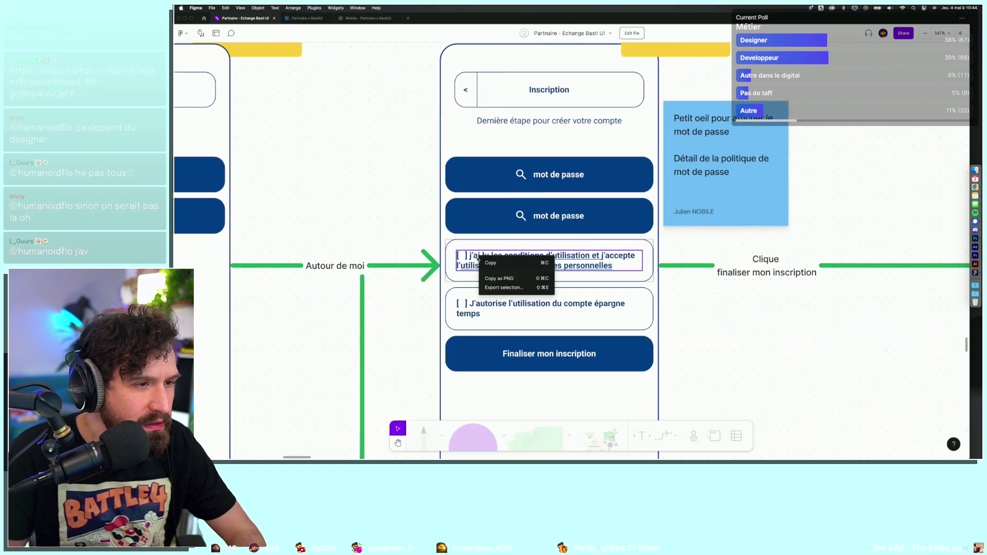
{"action": "left_click", "coordinate": [308, 24]}
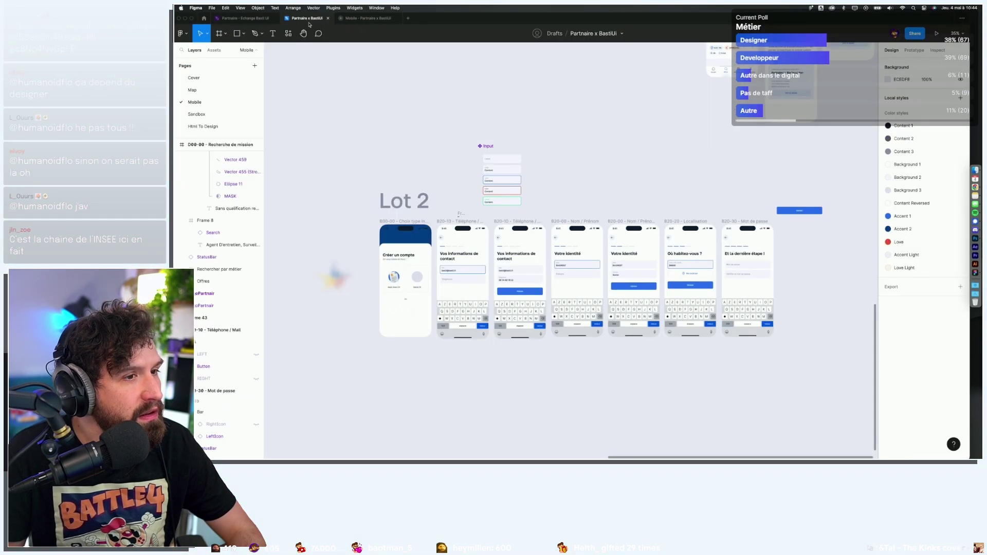
Paste the consent sentence beside the 'Et la dernière étape !' password screen.
{"action": "left_click_drag", "start_coordinate": [770, 271], "coordinate": [599, 256]}
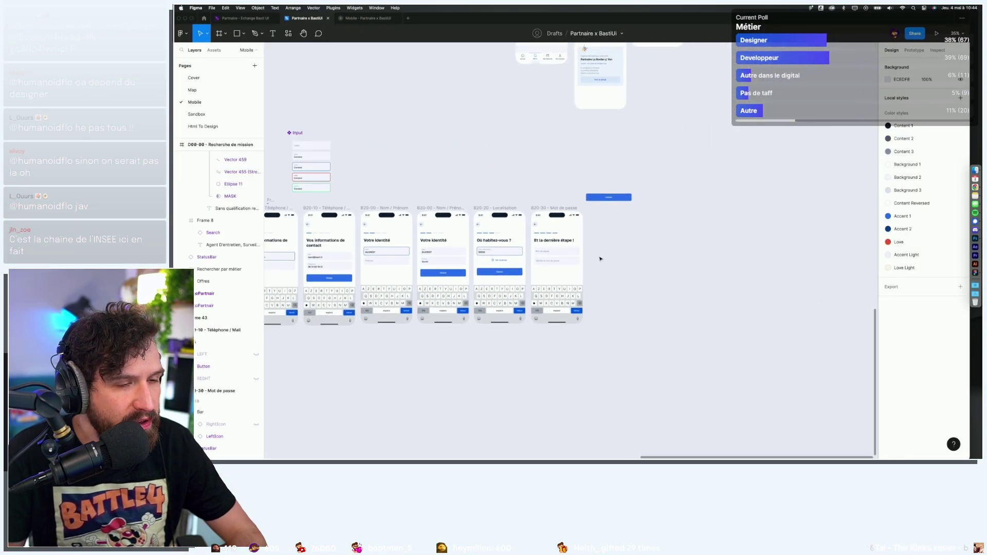
{"action": "scroll", "coordinate": [599, 259], "scroll_direction": "up", "scroll_amount": 5}
{"action": "key", "text": "ctrl+v"}
{"action": "left_click_drag", "start_coordinate": [600, 258], "coordinate": [684, 277]}
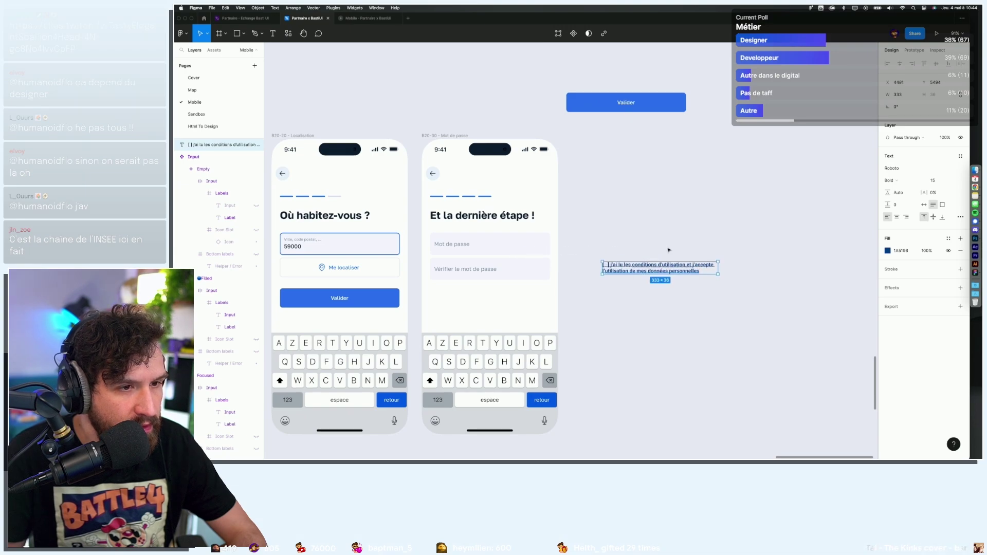
{"action": "scroll", "coordinate": [617, 271], "scroll_direction": "up", "scroll_amount": 5}
{"action": "scroll", "coordinate": [621, 273], "scroll_direction": "down", "scroll_amount": 5}
{"action": "key", "text": "Escape"}
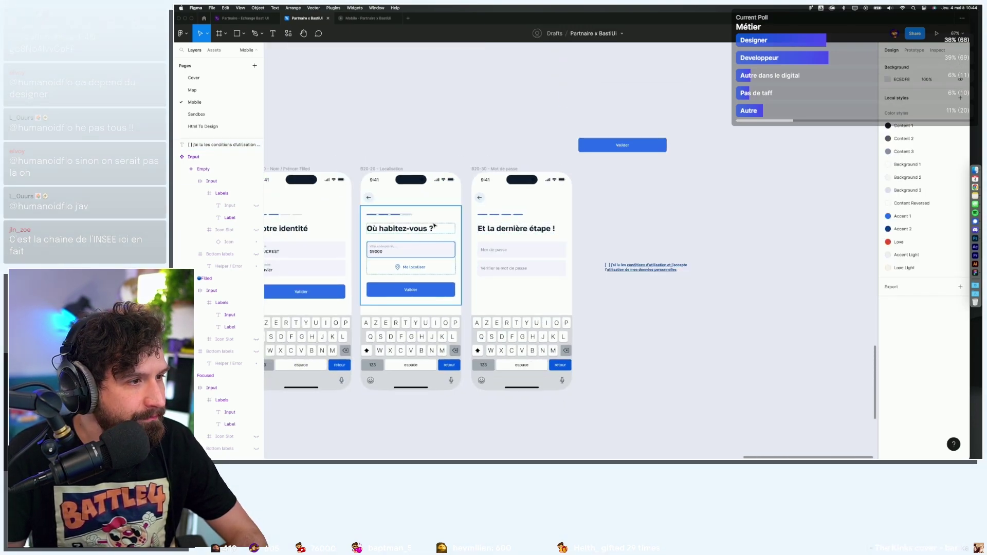
{"action": "scroll", "coordinate": [421, 231], "scroll_direction": "up", "scroll_amount": 3}
{"action": "scroll", "coordinate": [421, 231], "scroll_direction": "left", "scroll_amount": 5}
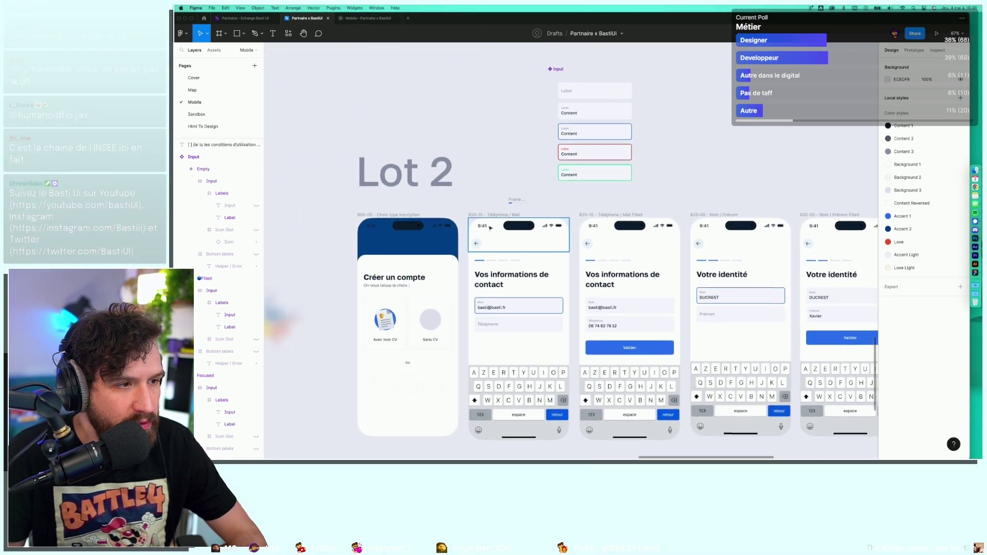
Apply the subtitle's grey regular text style to the pasted consent sentence.
{"action": "double_click", "coordinate": [403, 287]}
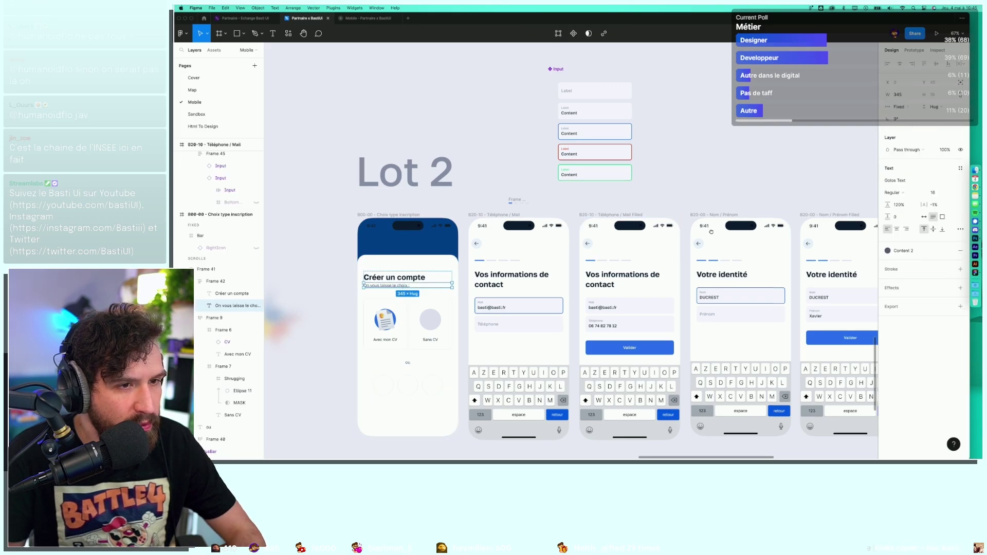
{"action": "scroll", "coordinate": [711, 232], "scroll_direction": "right", "scroll_amount": 10}
{"action": "left_click", "coordinate": [655, 268]}
{"action": "left_click", "coordinate": [670, 232]}
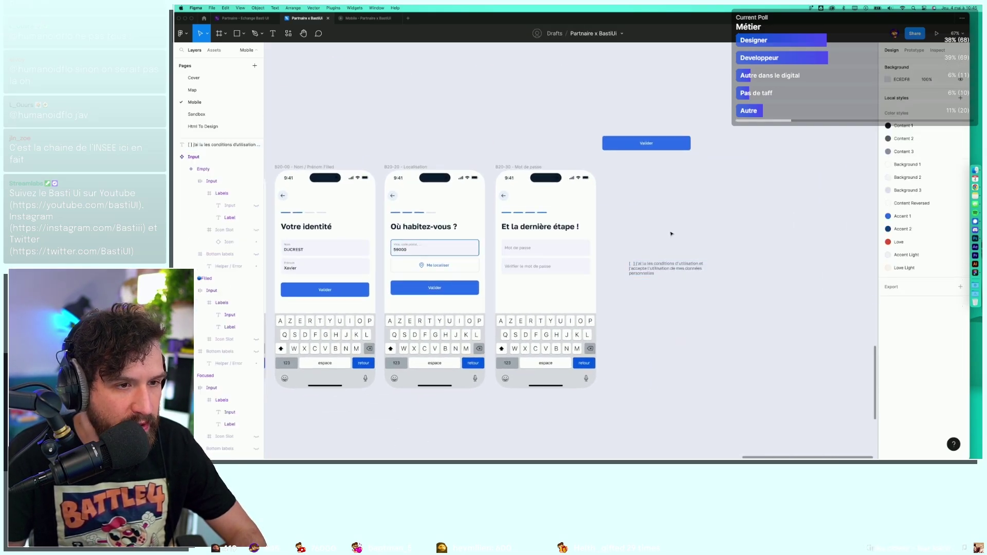
{"action": "scroll", "coordinate": [634, 302], "scroll_direction": "up", "scroll_amount": 5}
{"action": "scroll", "coordinate": [637, 357], "scroll_direction": "up", "scroll_amount": 3}
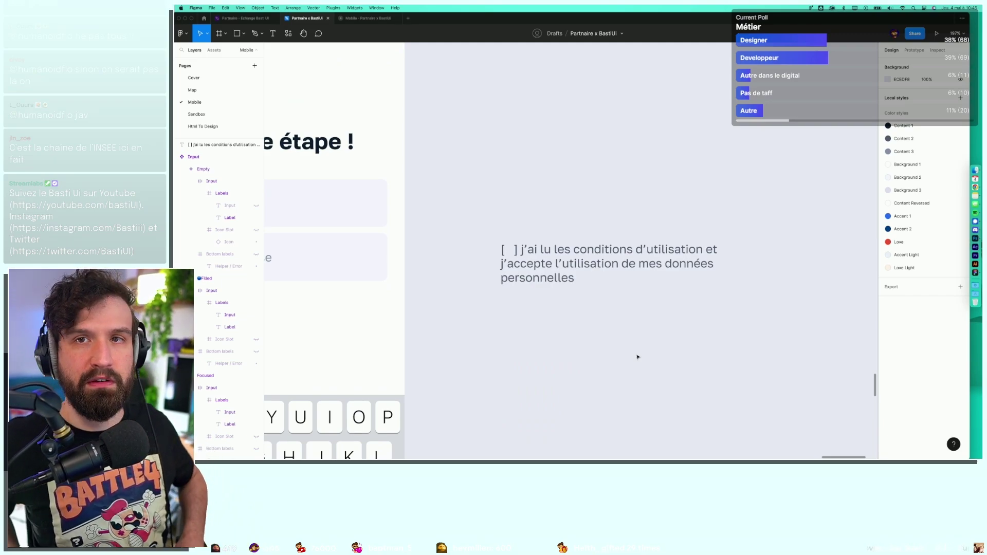
Remove the '[ ] ' prefix from the consent sentence and capitalise it to 'J'ai'.
{"action": "left_click", "coordinate": [555, 280]}
{"action": "scroll", "coordinate": [554, 253], "scroll_direction": "down", "scroll_amount": 1}
{"action": "left_click", "coordinate": [527, 173]}
{"action": "left_click", "coordinate": [526, 239]}
{"action": "double_click", "coordinate": [527, 239]}
{"action": "key", "text": "BackSpace"}
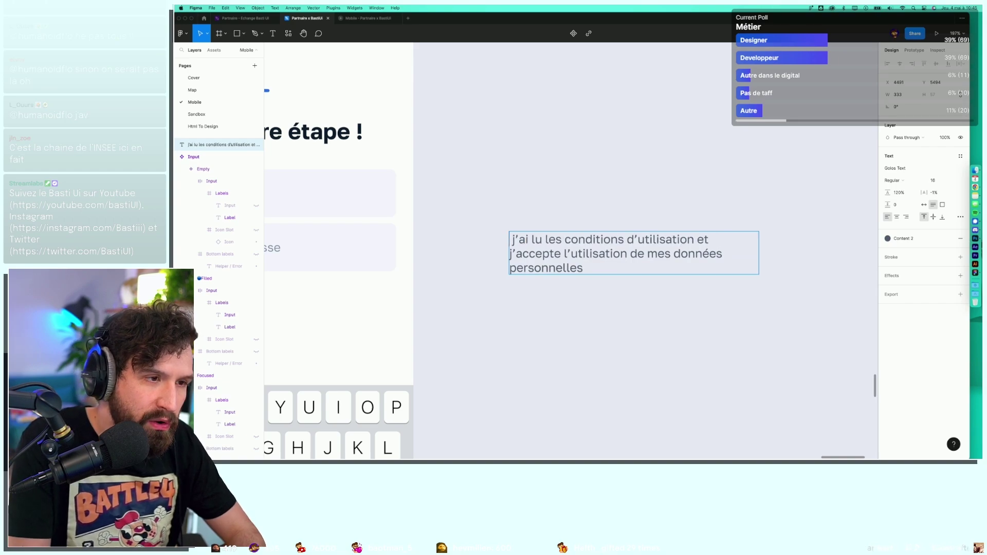
{"action": "type", "text": "J"}
{"action": "key", "text": "Delete"}
{"action": "key", "text": "Escape"}
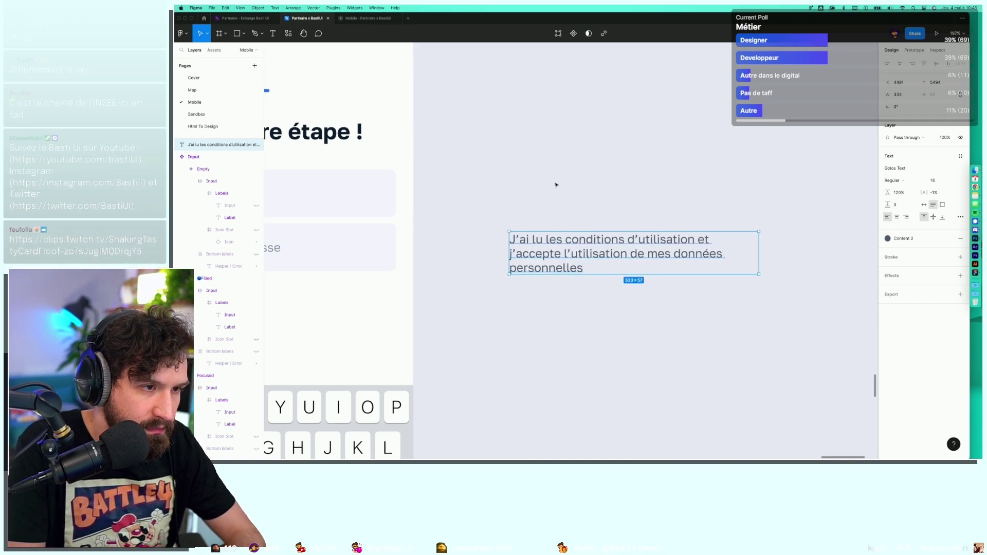
{"action": "left_click", "coordinate": [556, 184]}
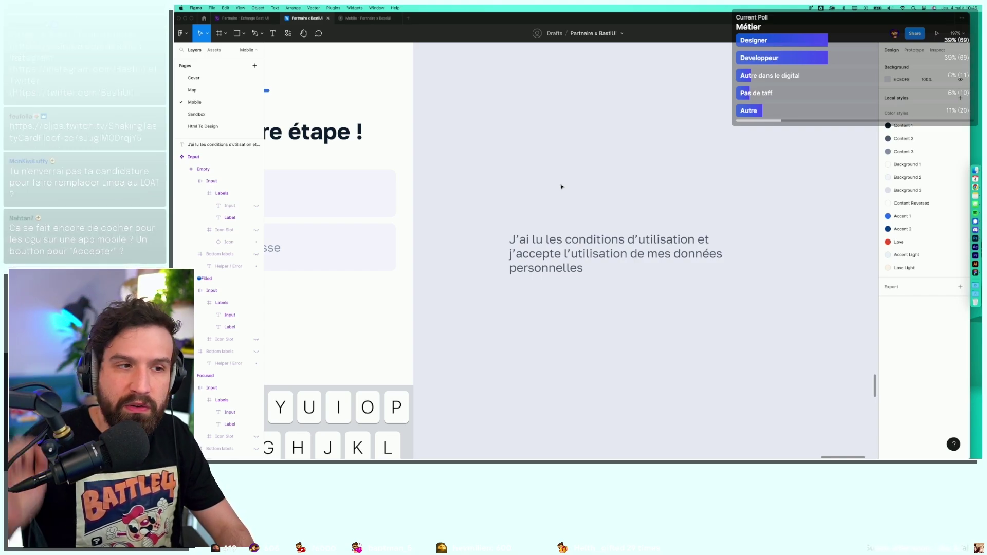
Widen the consent text box to two lines and set its line height to 150%.
{"action": "left_click", "coordinate": [751, 256]}
{"action": "left_click_drag", "start_coordinate": [758, 250], "coordinate": [808, 250]}
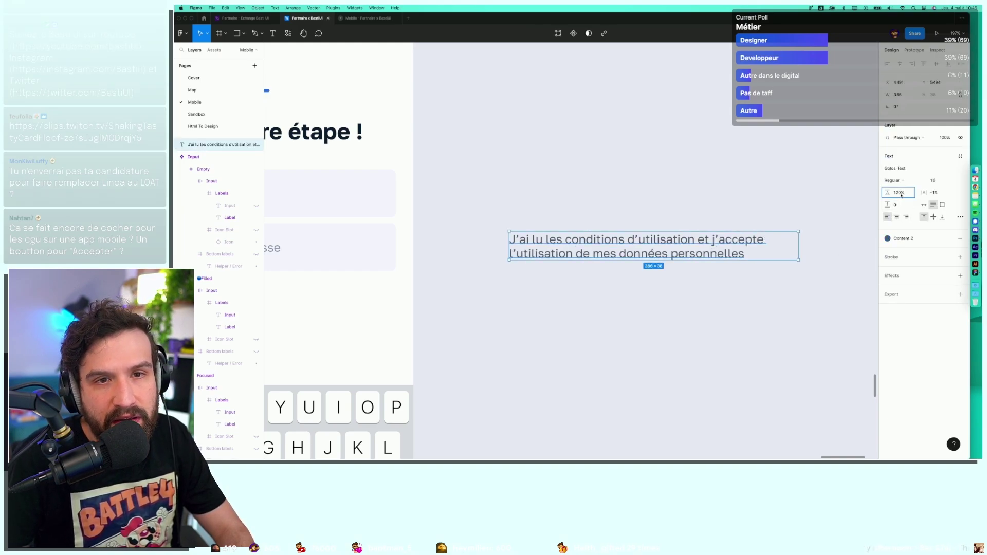
{"action": "type", "text": "150"}
{"action": "key", "text": "Return"}
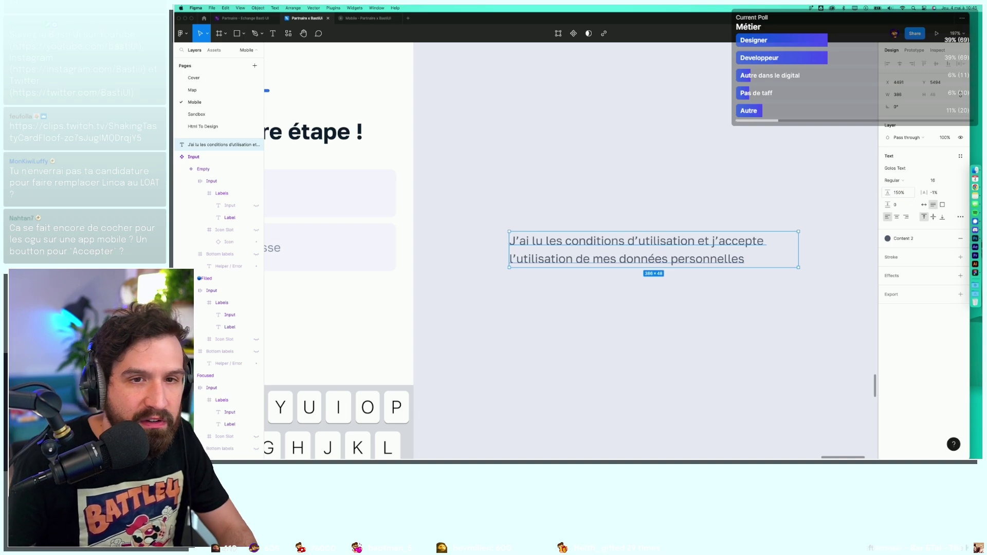
{"action": "left_click", "coordinate": [723, 312]}
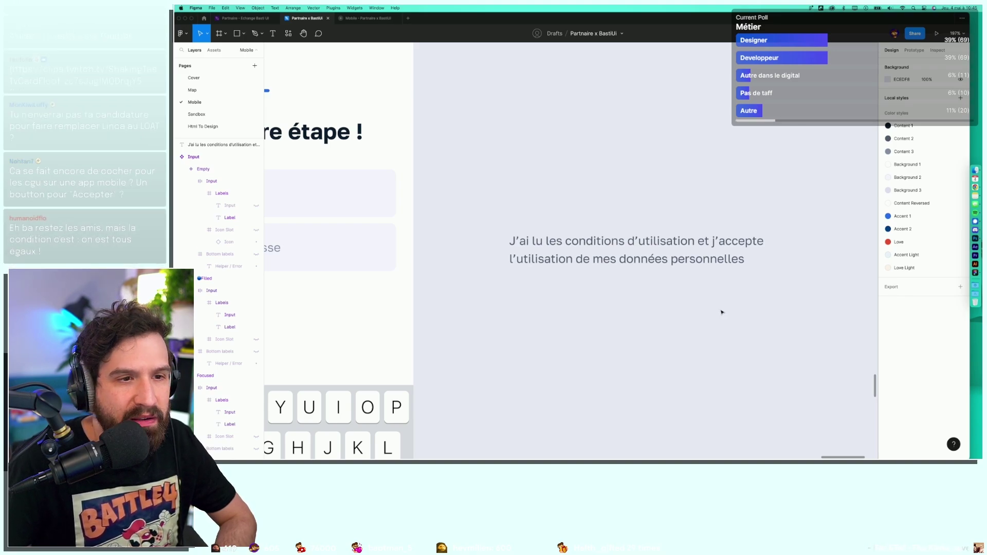
Check the FigJam Inscription flow board, then remove the extra space after 'lu' in the consent sentence.
{"action": "left_click", "coordinate": [245, 18]}
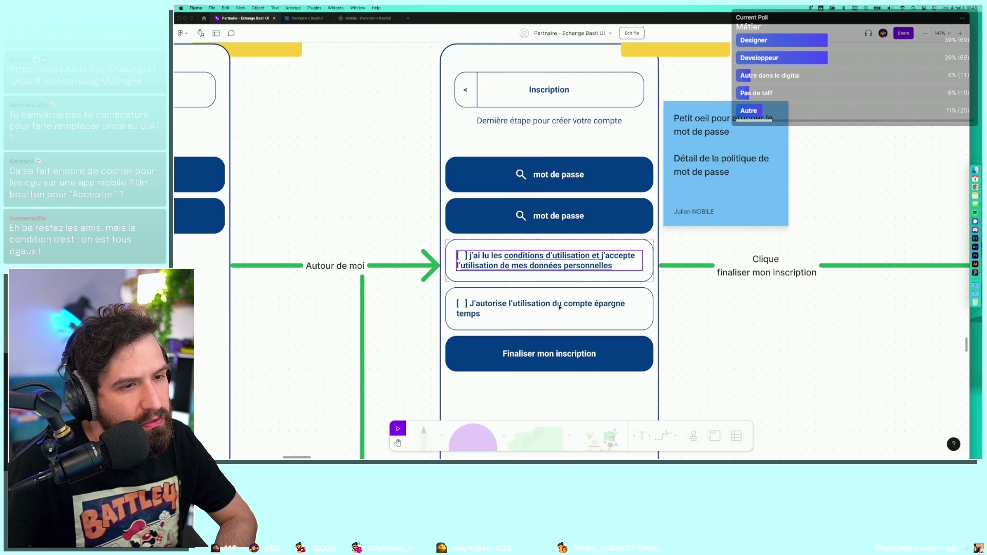
{"action": "left_click", "coordinate": [301, 17]}
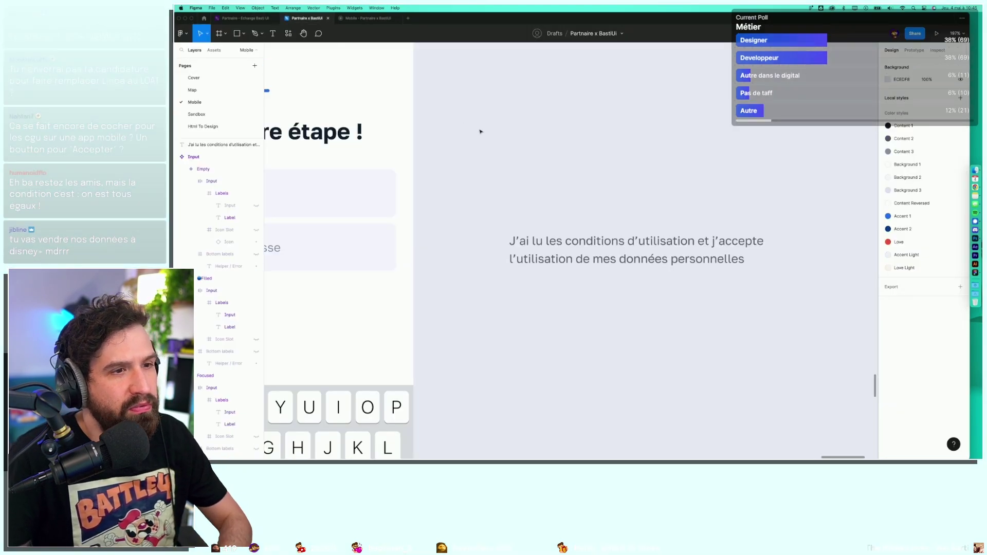
{"action": "scroll", "coordinate": [507, 177], "scroll_direction": "down", "scroll_amount": 3}
{"action": "double_click", "coordinate": [740, 197]}
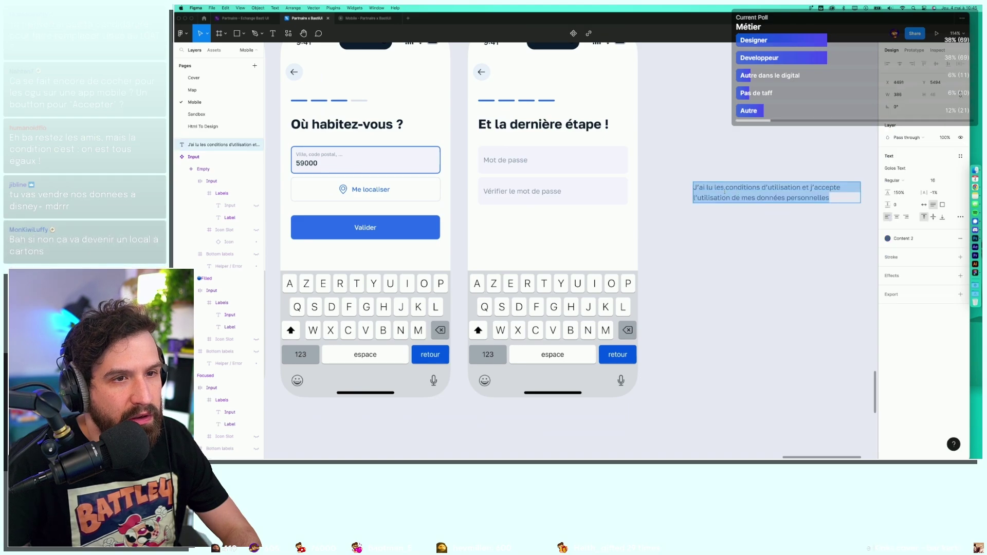
{"action": "scroll", "coordinate": [720, 193], "scroll_direction": "up", "scroll_amount": 5}
{"action": "left_click", "coordinate": [705, 183]}
{"action": "key", "text": "BackSpace"}
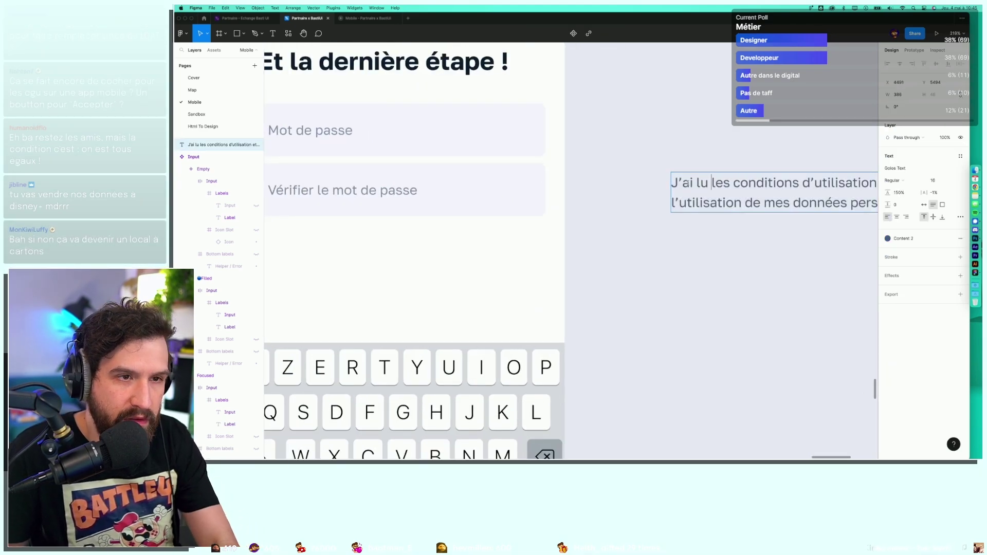
Make the consent sentence begin 'En validant ce formulaire, je confirme avoir lu'.
{"action": "type", "text": "En c"}
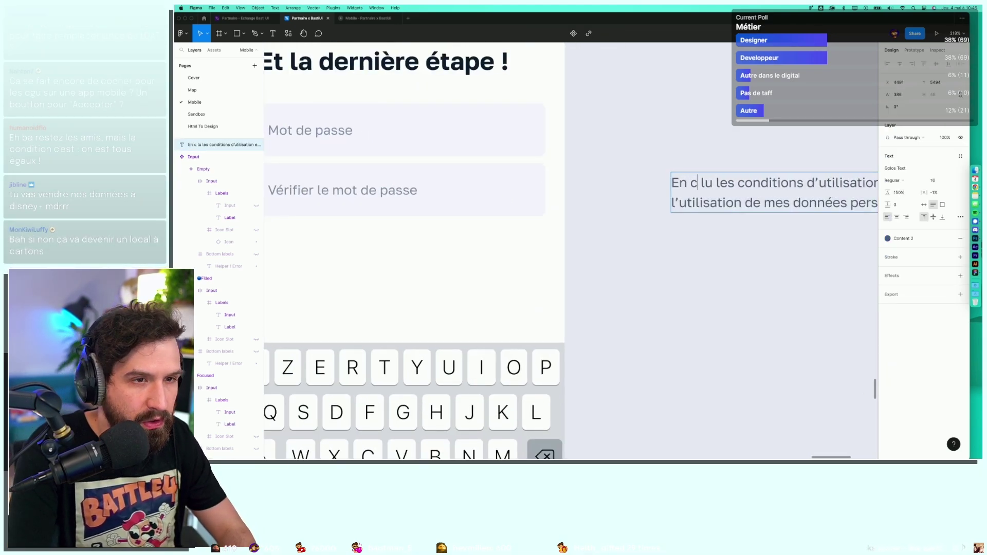
{"action": "type", "text": "ochan"}
{"action": "scroll", "coordinate": [720, 206], "scroll_direction": "right", "scroll_amount": 3}
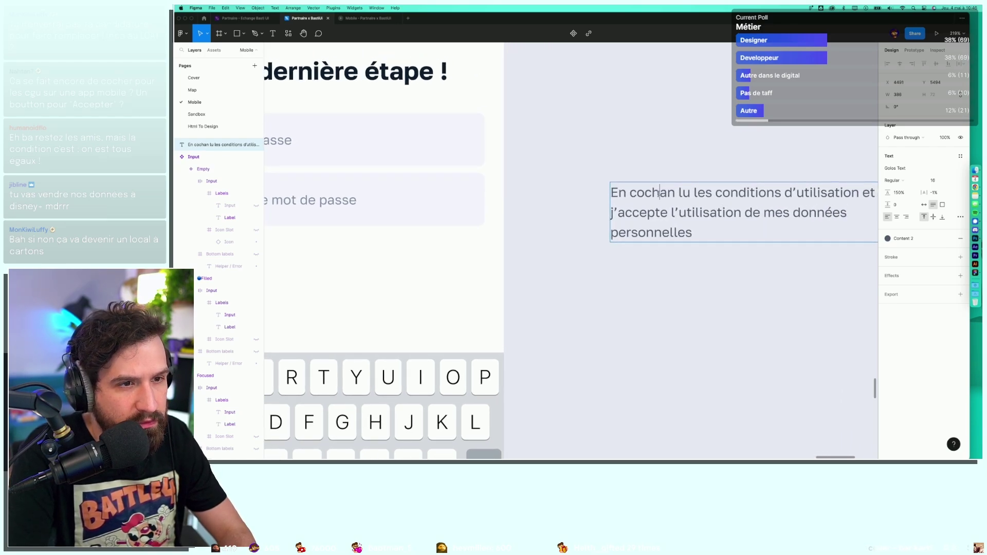
{"action": "type", "text": "va"}
{"action": "key", "text": "alt+BackSpace"}
{"action": "key", "text": "alt+Delete"}
{"action": "type", "text": "validant ce formulaire, je c"}
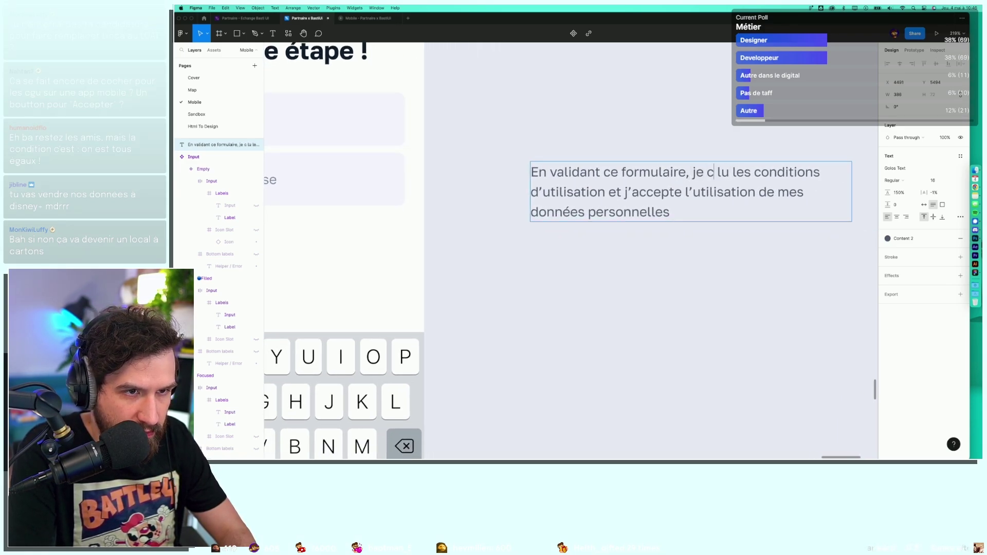
{"action": "type", "text": "onfirme avoir"}
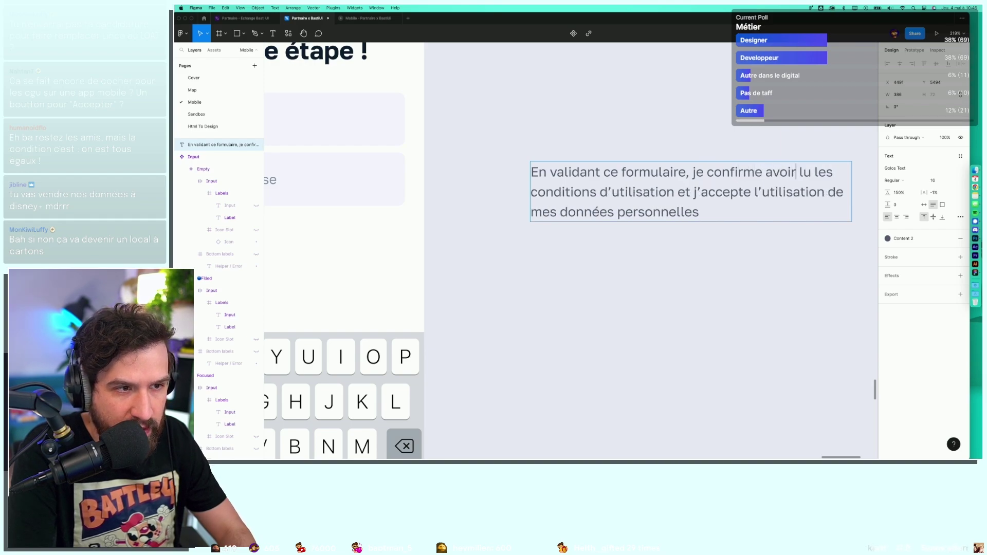
{"action": "left_click", "coordinate": [654, 282]}
Move the consent text about 99 px lower and place the Valider button just above it.
{"action": "scroll", "coordinate": [654, 281], "scroll_direction": "down", "scroll_amount": 2}
{"action": "scroll", "coordinate": [653, 273], "scroll_direction": "down", "scroll_amount": 2}
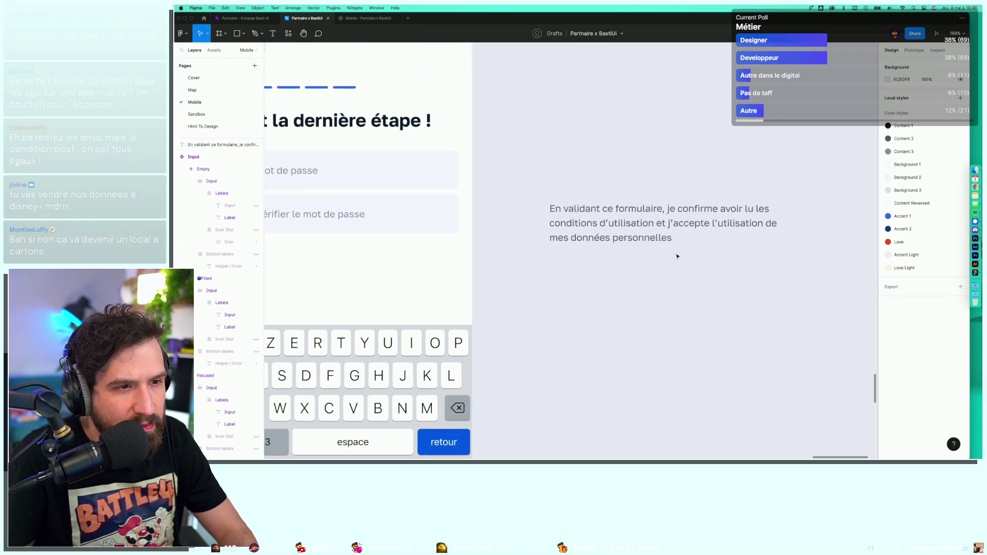
{"action": "left_click", "coordinate": [690, 222]}
{"action": "left_click", "coordinate": [708, 270]}
{"action": "left_click_drag", "start_coordinate": [669, 226], "coordinate": [664, 277]}
{"action": "scroll", "coordinate": [588, 199], "scroll_direction": "down", "scroll_amount": 5}
{"action": "left_click_drag", "start_coordinate": [587, 95], "coordinate": [611, 211]}
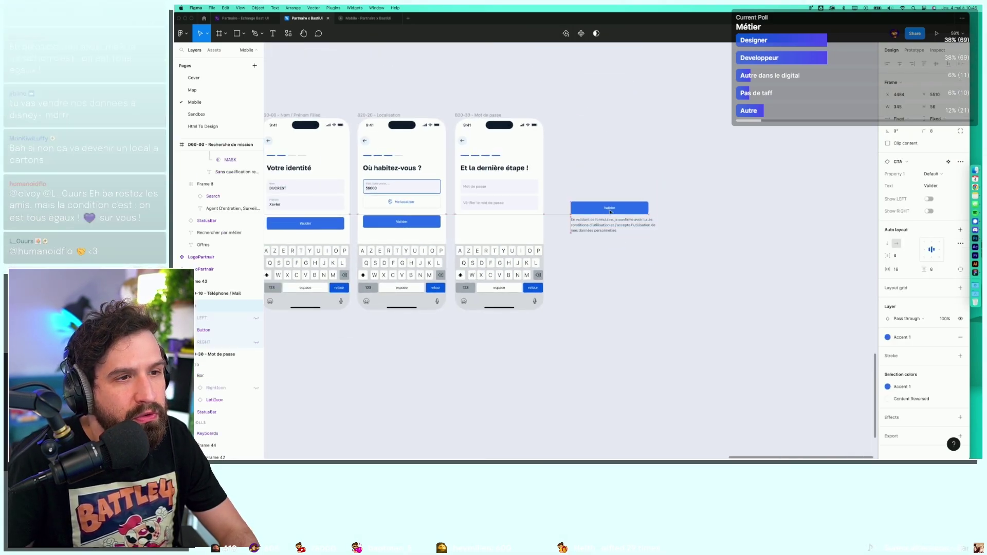
{"action": "key", "text": "Escape"}
{"action": "scroll", "coordinate": [611, 211], "scroll_direction": "up", "scroll_amount": 3}
{"action": "scroll", "coordinate": [612, 185], "scroll_direction": "up", "scroll_amount": 2}
{"action": "scroll", "coordinate": [688, 289], "scroll_direction": "up", "scroll_amount": 2}
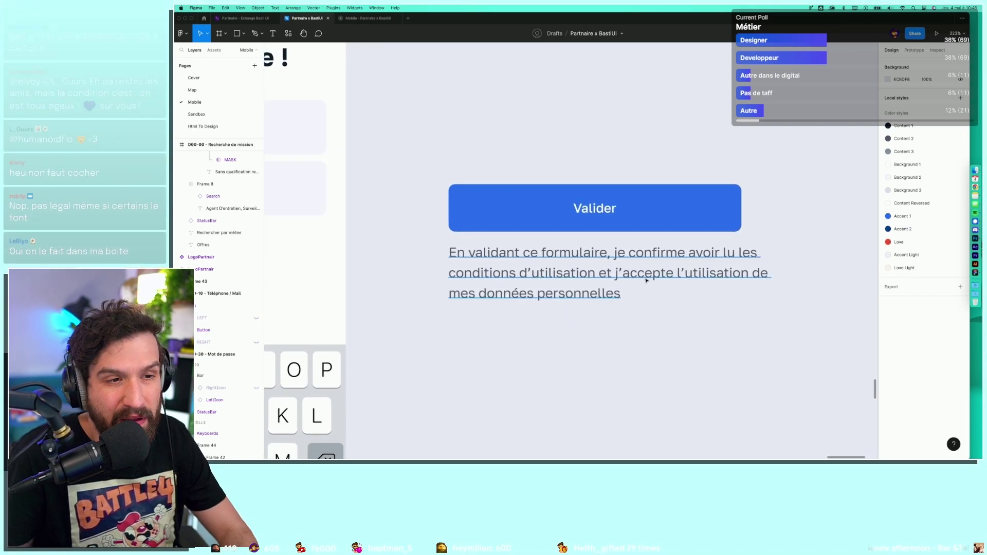
Make 'conditions d'utilisation' bold and colour it with the Accent 1 blue style.
{"action": "left_click", "coordinate": [621, 257]}
{"action": "double_click", "coordinate": [660, 253]}
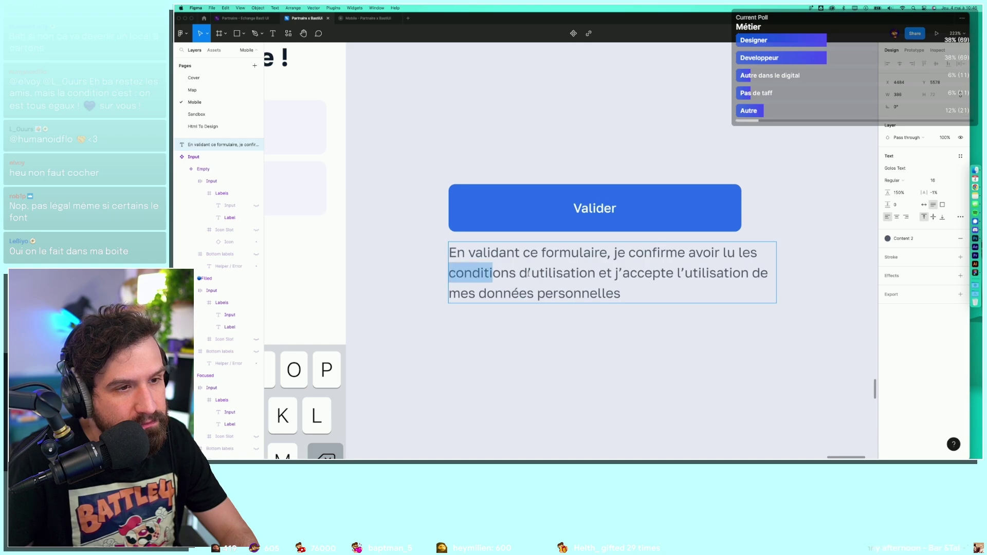
{"action": "left_click_drag", "start_coordinate": [529, 273], "coordinate": [592, 274]}
{"action": "key", "text": "super+b"}
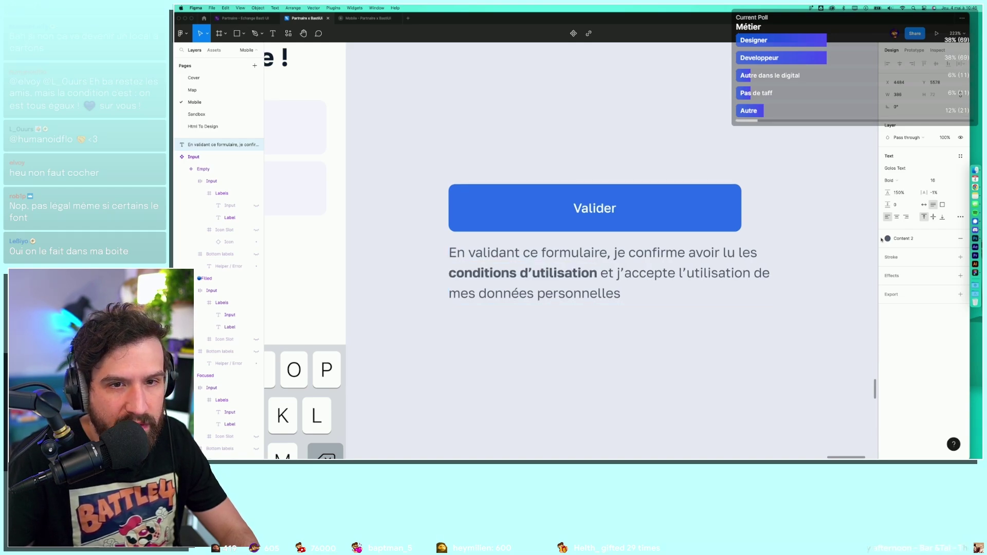
{"action": "left_click", "coordinate": [888, 239]}
{"action": "left_click", "coordinate": [905, 282]}
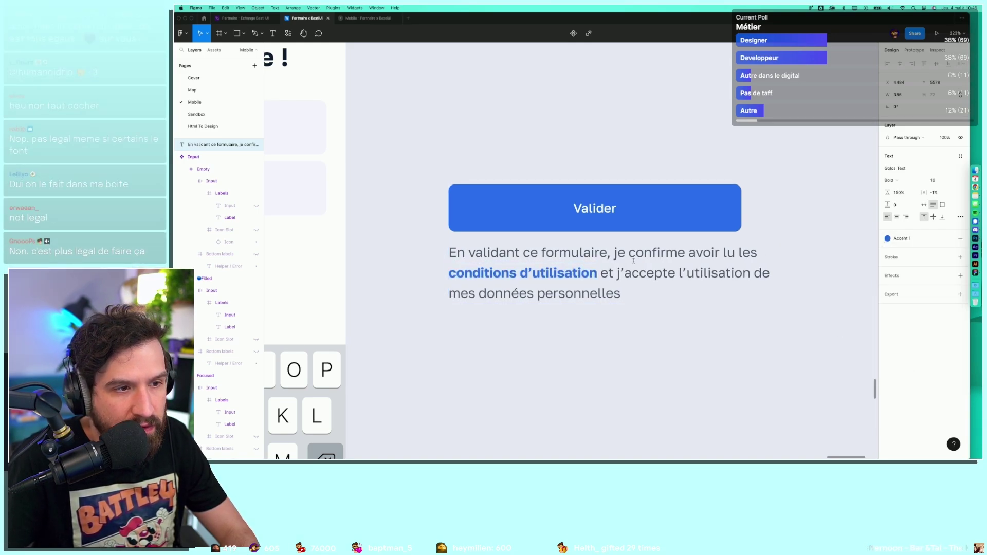
{"action": "key", "text": "Escape"}
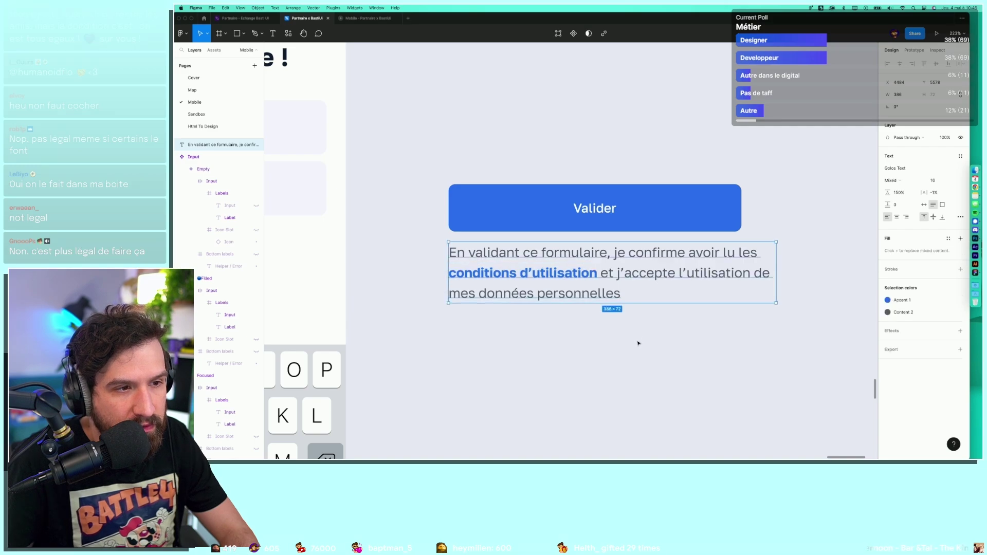
{"action": "left_click", "coordinate": [641, 360]}
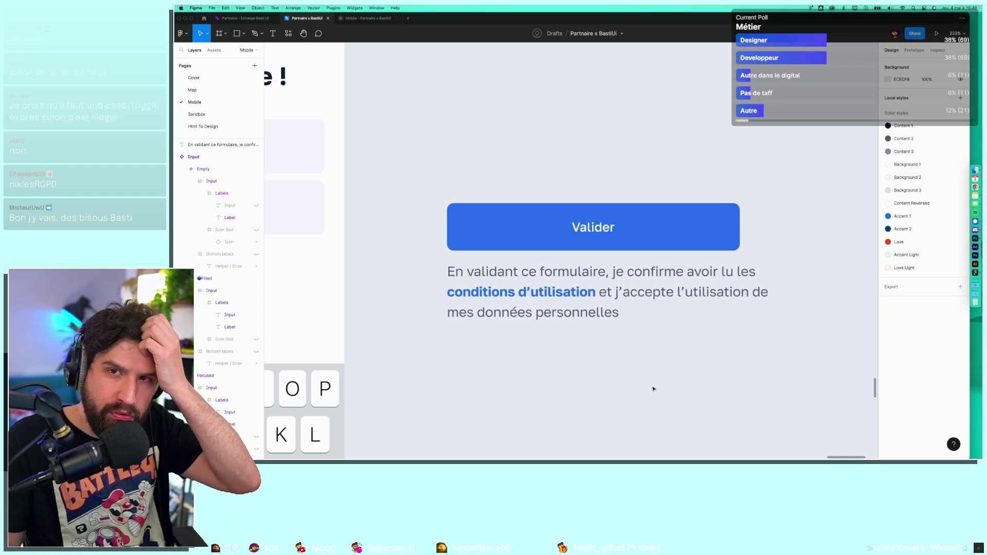
Copy the 'J'autorise l'utilisation du compte épargne temps' line from the FigJam flow, then return to the design file.
{"action": "scroll", "coordinate": [613, 348], "scroll_direction": "down", "scroll_amount": 3}
{"action": "left_click", "coordinate": [696, 297]}
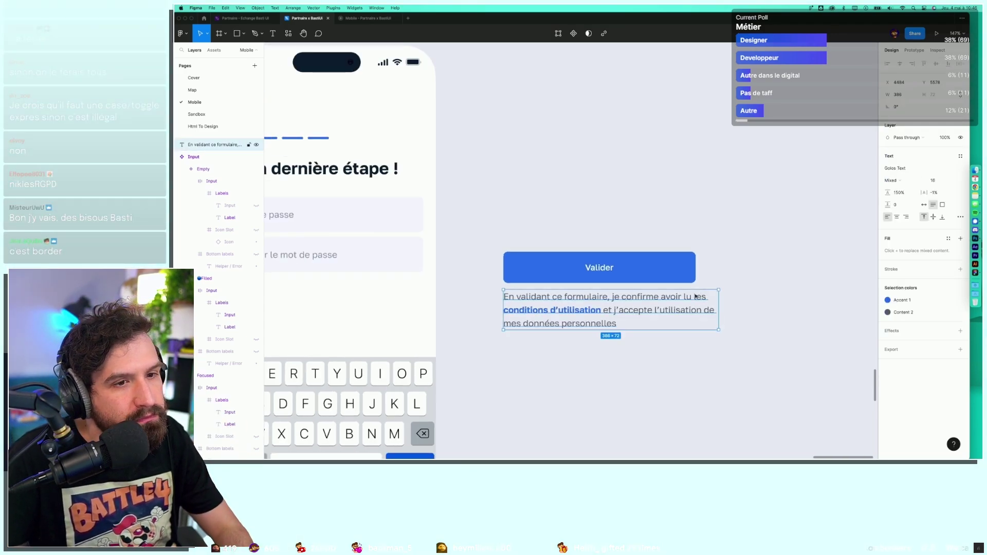
{"action": "key", "text": "super+Tab"}
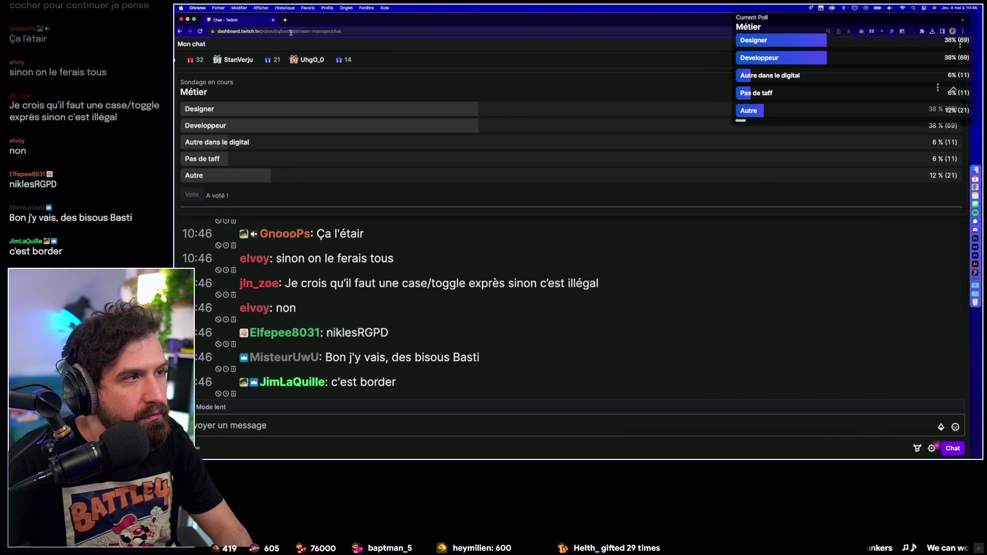
{"action": "key", "text": "super+Tab"}
{"action": "left_click", "coordinate": [236, 17]}
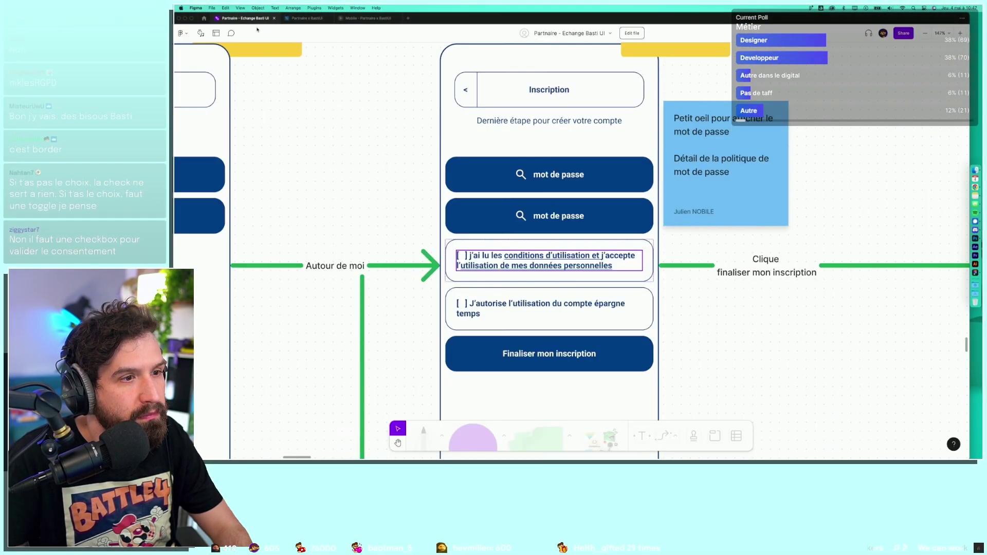
{"action": "left_click", "coordinate": [488, 305]}
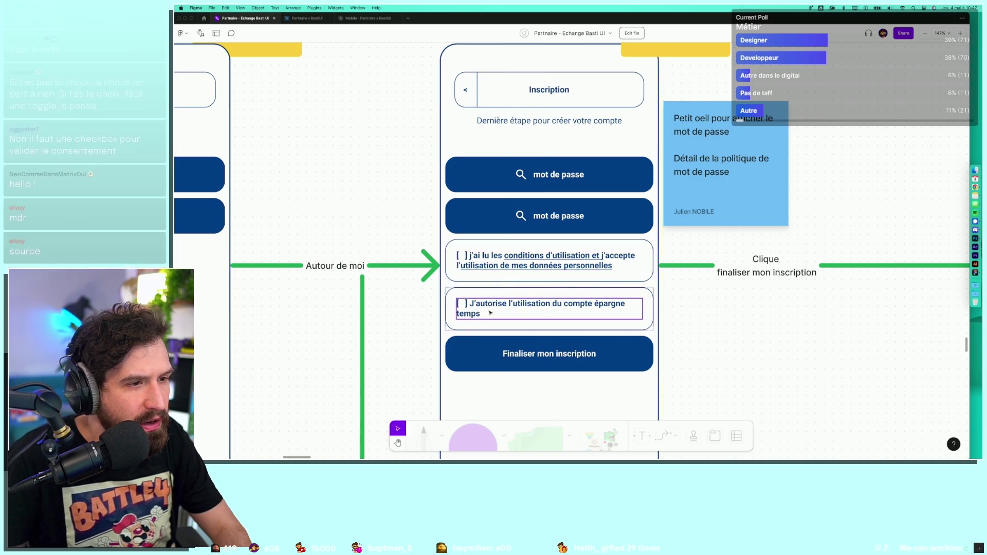
{"action": "right_click", "coordinate": [486, 304]}
{"action": "key", "text": "Escape"}
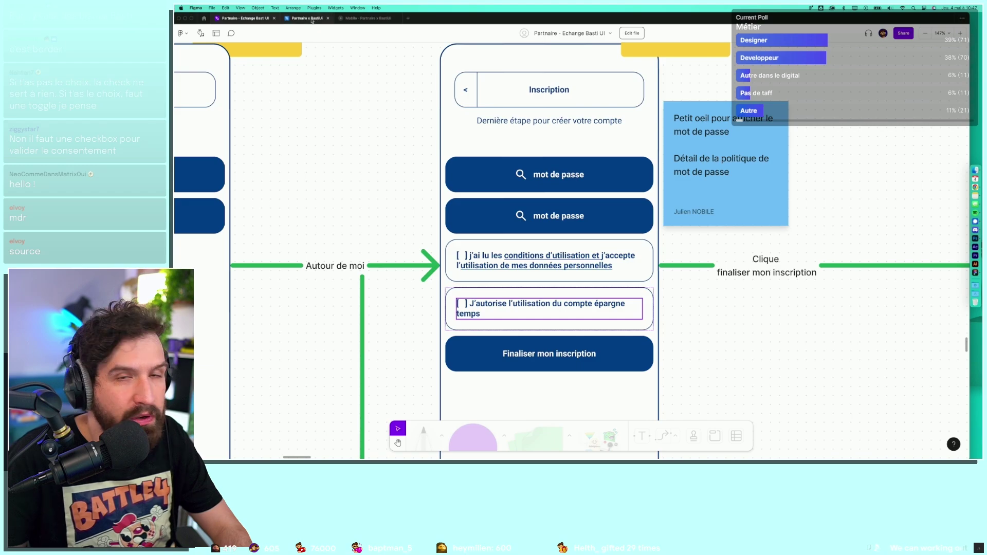
{"action": "left_click", "coordinate": [309, 19]}
{"action": "left_click", "coordinate": [620, 187]}
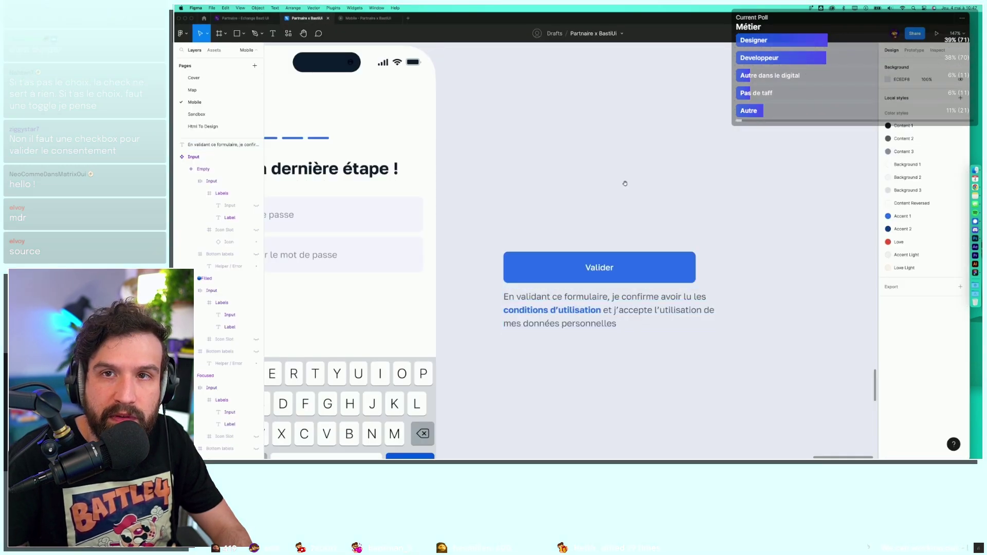
Duplicate the consent text below it and change it to '[ ] J'autorise l'utilisation du compte épargne temps'.
{"action": "scroll", "coordinate": [612, 186], "scroll_direction": "right", "scroll_amount": 2}
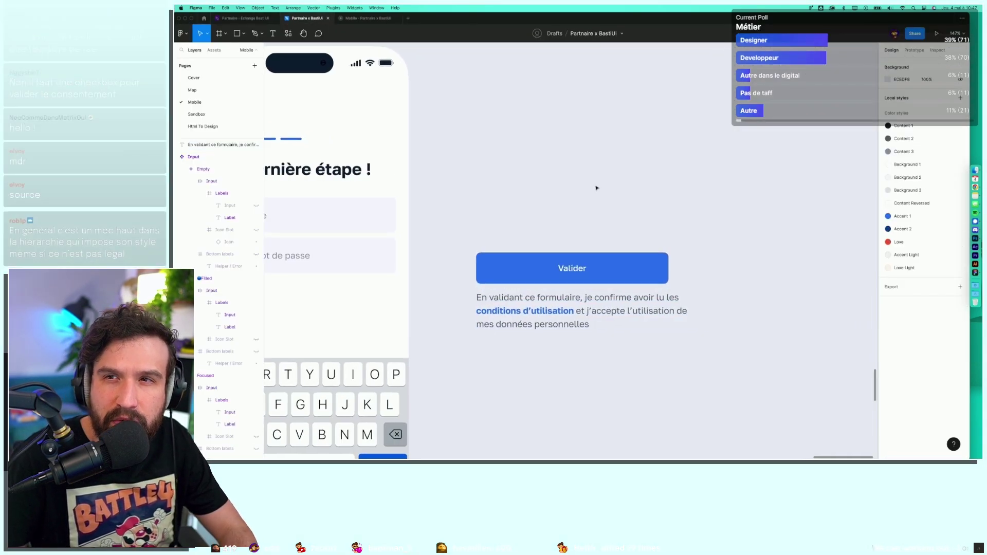
{"action": "left_click_drag", "start_coordinate": [536, 325], "coordinate": [536, 380]}
{"action": "key", "text": "Return"}
{"action": "type", "text": "[ ] J'autorise l'utilisation du compte épargne temps"}
{"action": "key", "text": "Escape"}
{"action": "key", "text": "shift+Tab"}
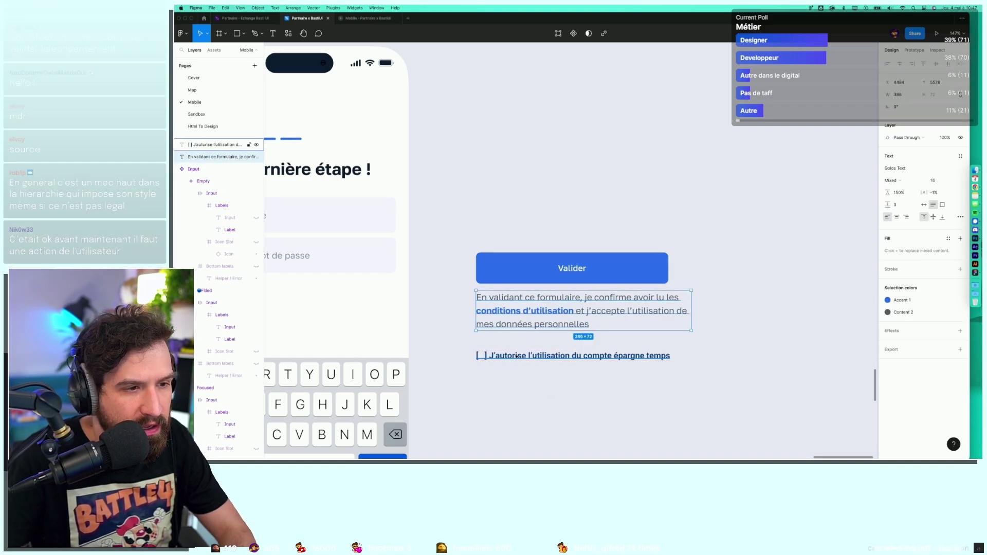
{"action": "key", "text": "Tab"}
Compare the consent sentence and the new J'autorise text by selecting each in turn.
{"action": "left_click", "coordinate": [529, 393]}
{"action": "left_click", "coordinate": [550, 325]}
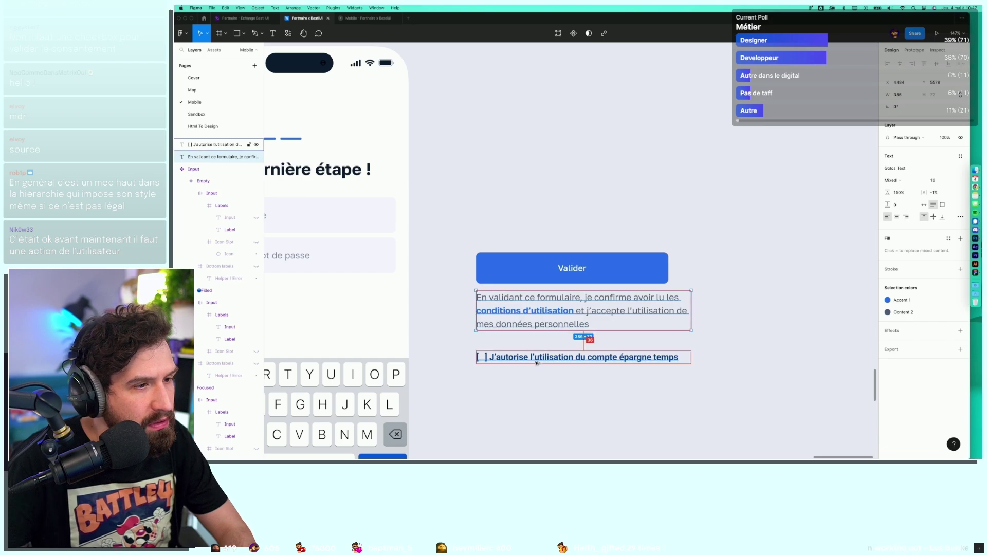
{"action": "left_click", "coordinate": [543, 360]}
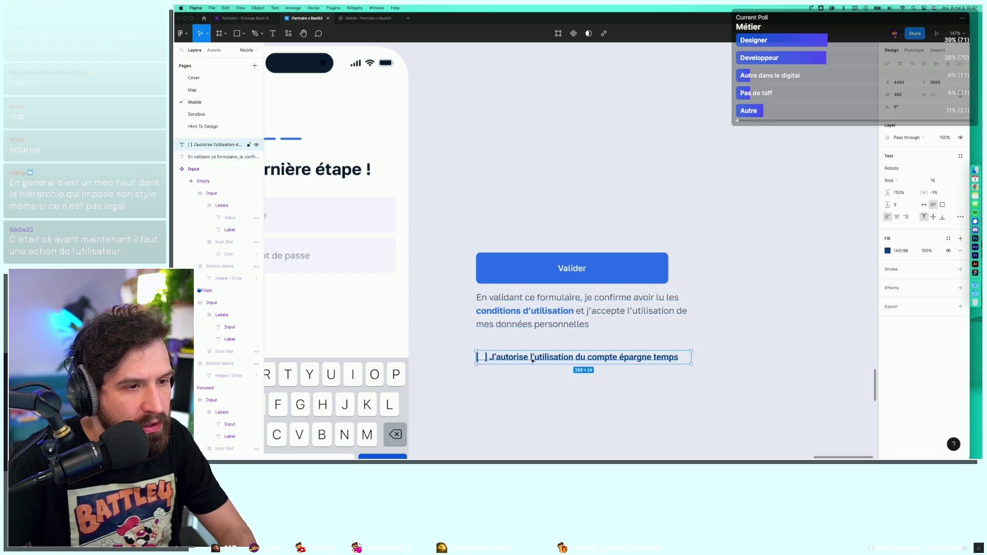
{"action": "left_click", "coordinate": [563, 328]}
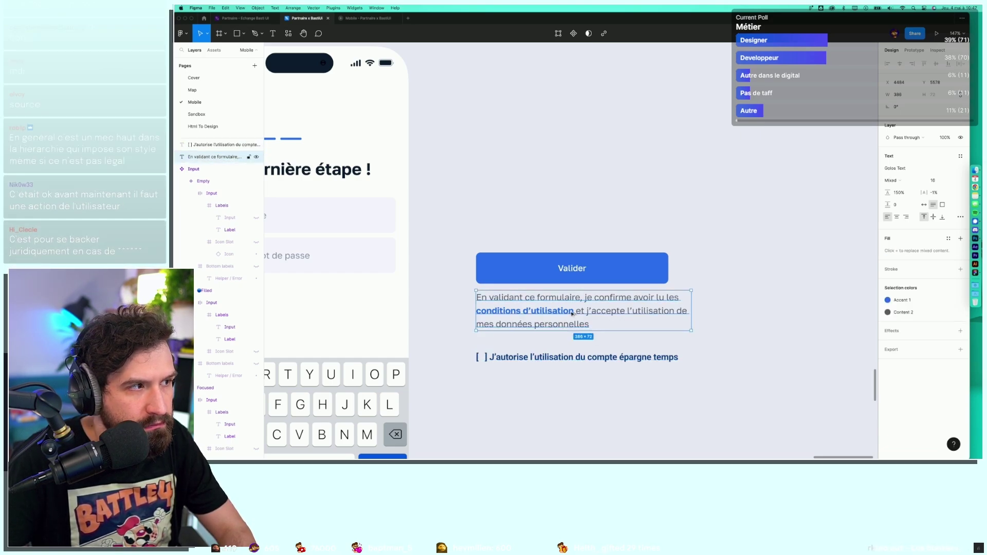
{"action": "left_click", "coordinate": [556, 358]}
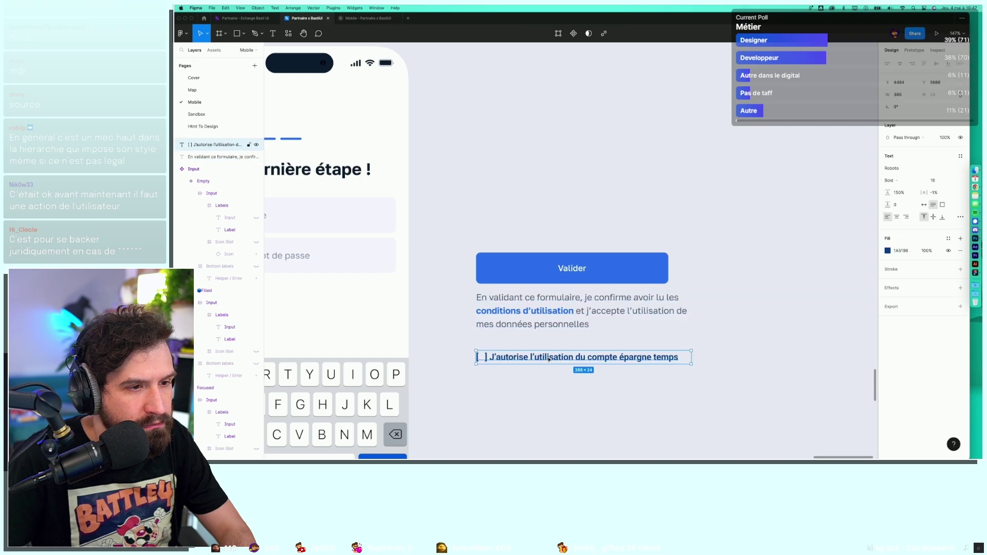
{"action": "left_click", "coordinate": [557, 324]}
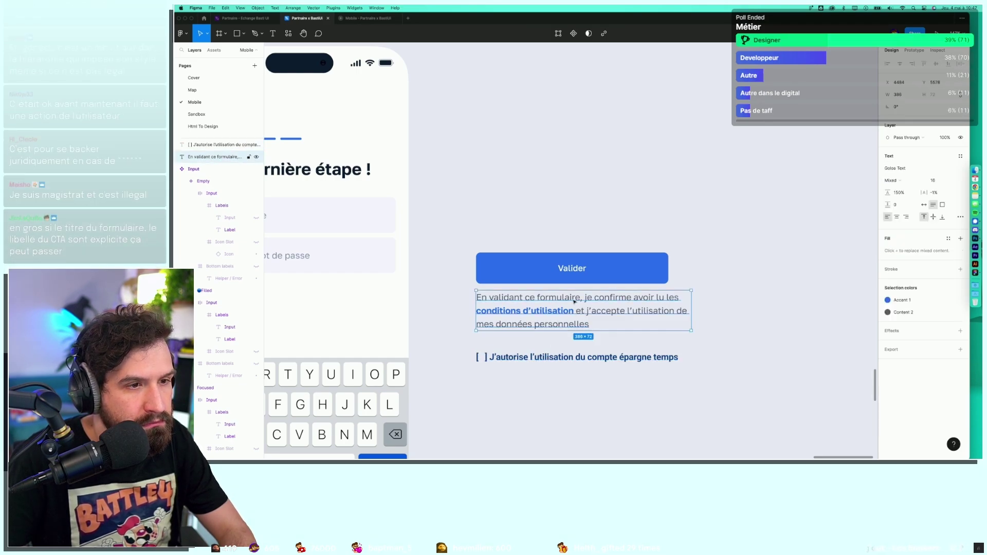
Give the J'autorise text the consent sentence's grey regular style and delete the stray 'formulaire' text.
{"action": "double_click", "coordinate": [569, 314]}
{"action": "double_click", "coordinate": [557, 297]}
{"action": "left_click", "coordinate": [609, 130]}
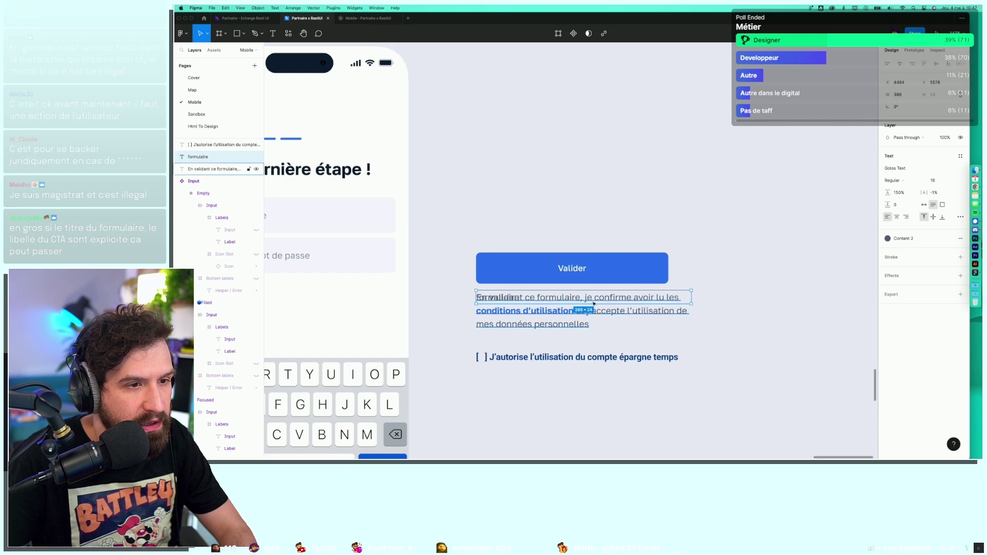
{"action": "key", "text": "super+v"}
{"action": "left_click", "coordinate": [538, 362]}
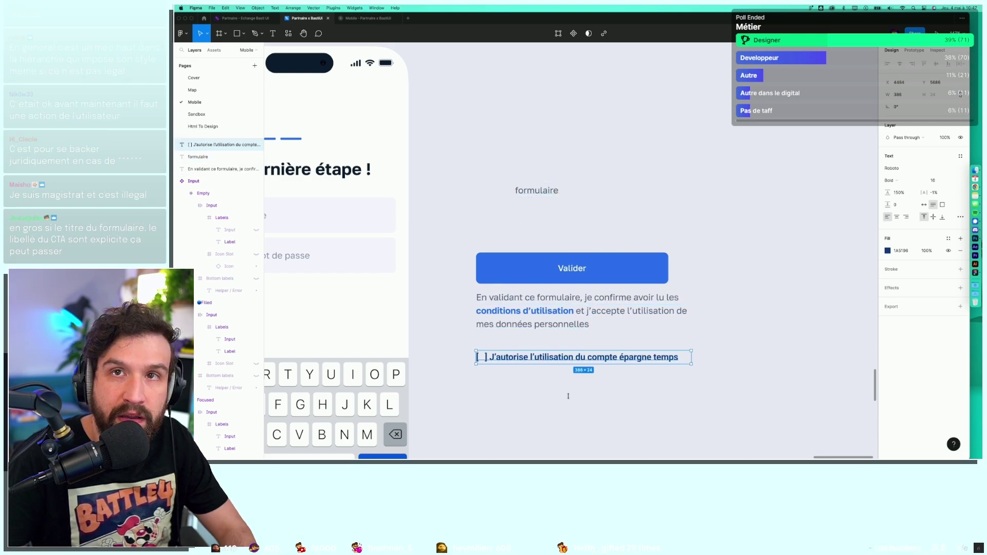
{"action": "key", "text": "super+alt+v"}
{"action": "left_click", "coordinate": [531, 196]}
{"action": "key", "text": "Delete"}
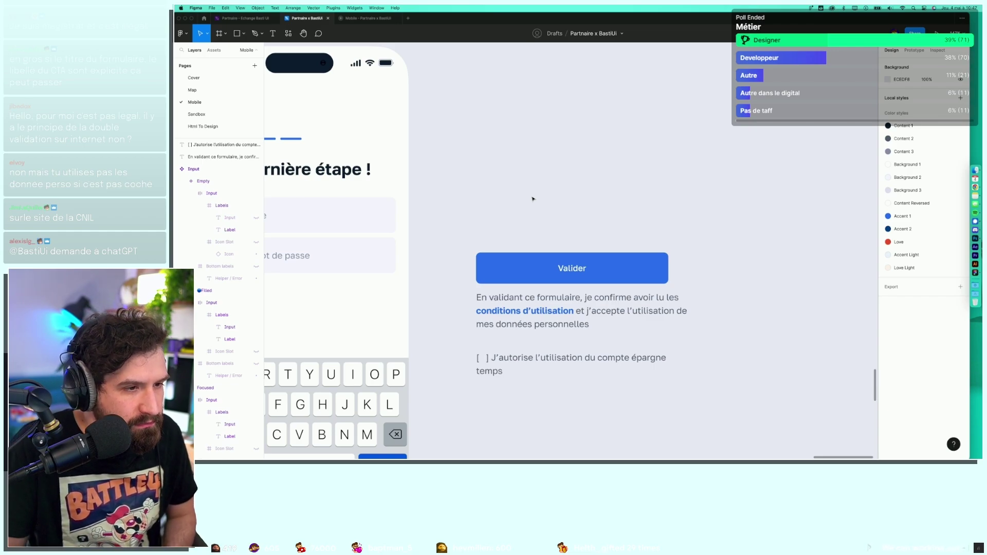
Remove the '[ ]' prefix from the J'autorise line.
{"action": "left_click", "coordinate": [623, 371]}
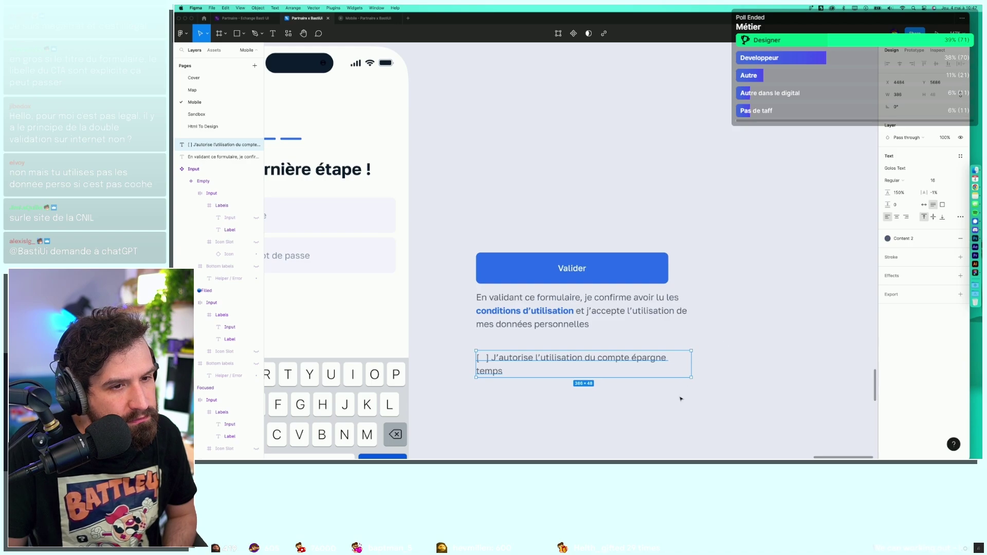
{"action": "double_click", "coordinate": [504, 359]}
{"action": "left_click", "coordinate": [497, 357]}
{"action": "key", "text": "Escape"}
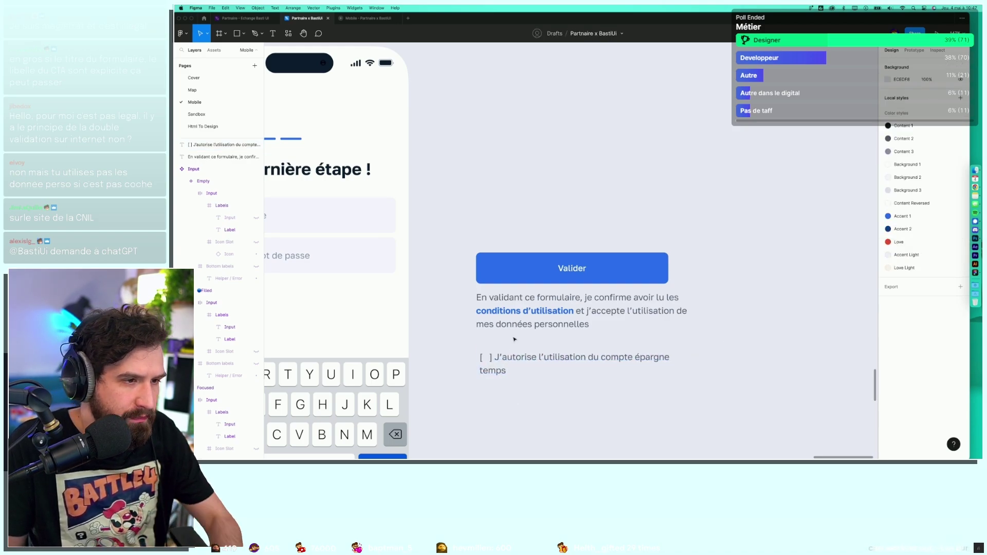
{"action": "double_click", "coordinate": [495, 356]}
{"action": "left_click", "coordinate": [495, 356]}
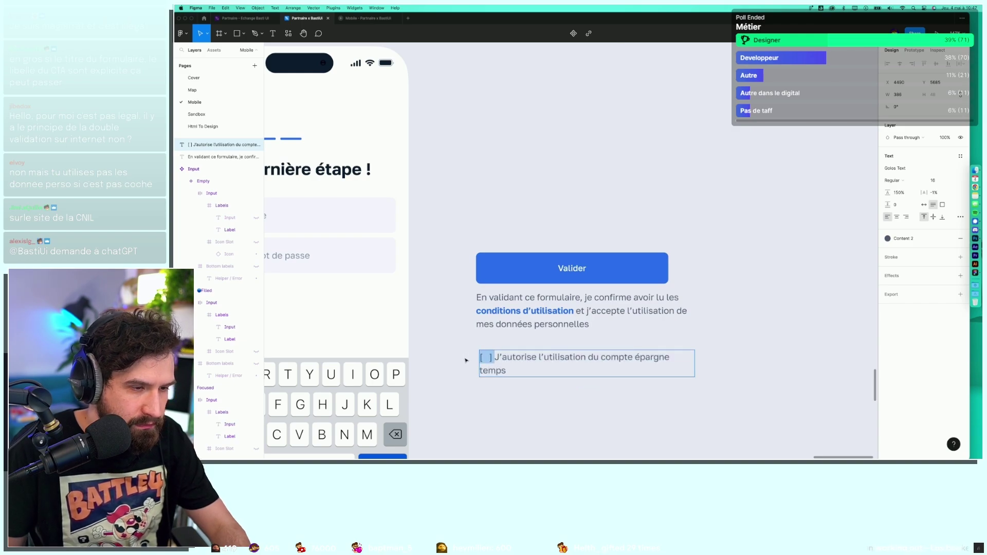
{"action": "key", "text": "BackSpace"}
{"action": "key", "text": "Escape"}
{"action": "key", "text": "Escape"}
Bring the empty canvas area above the Valider button into view.
{"action": "scroll", "coordinate": [597, 395], "scroll_direction": "left", "scroll_amount": 3}
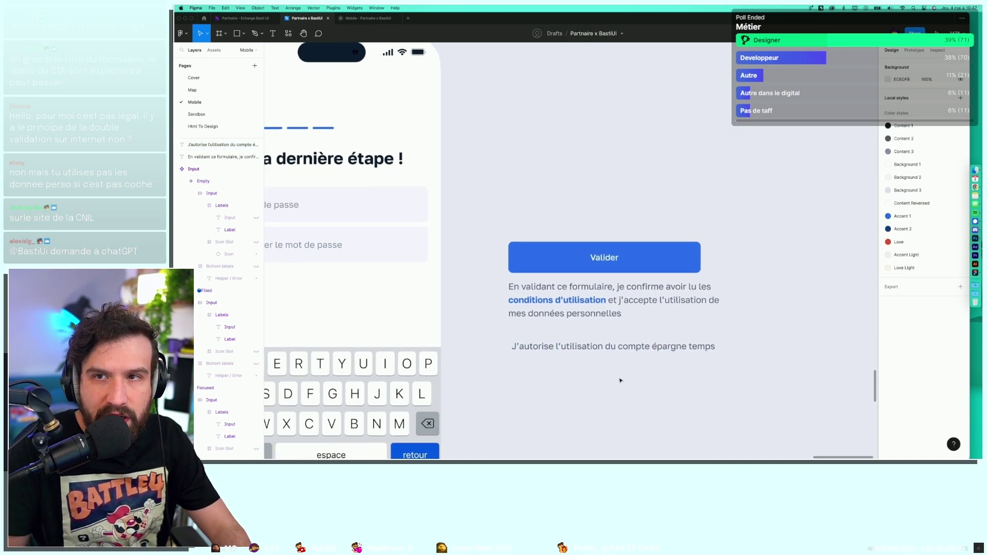
{"action": "scroll", "coordinate": [645, 346], "scroll_direction": "down", "scroll_amount": 3}
{"action": "left_click", "coordinate": [676, 307]}
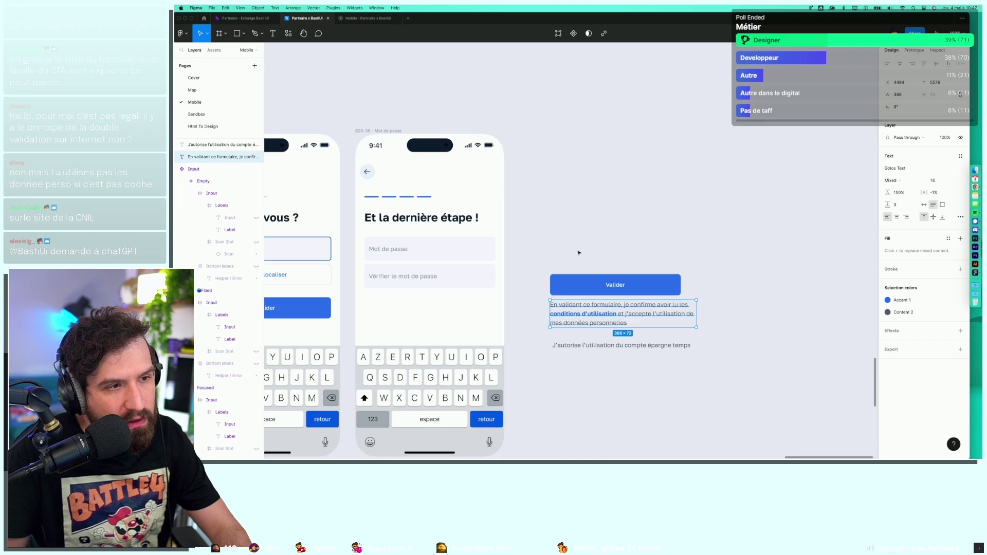
{"action": "left_click", "coordinate": [579, 253]}
{"action": "scroll", "coordinate": [617, 242], "scroll_direction": "left", "scroll_amount": 3}
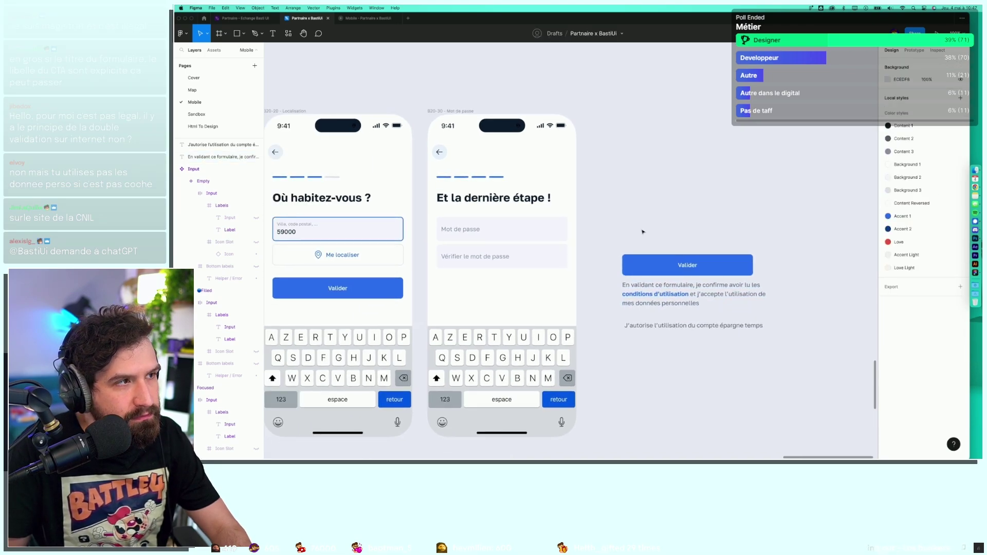
{"action": "scroll", "coordinate": [639, 203], "scroll_direction": "up", "scroll_amount": 3}
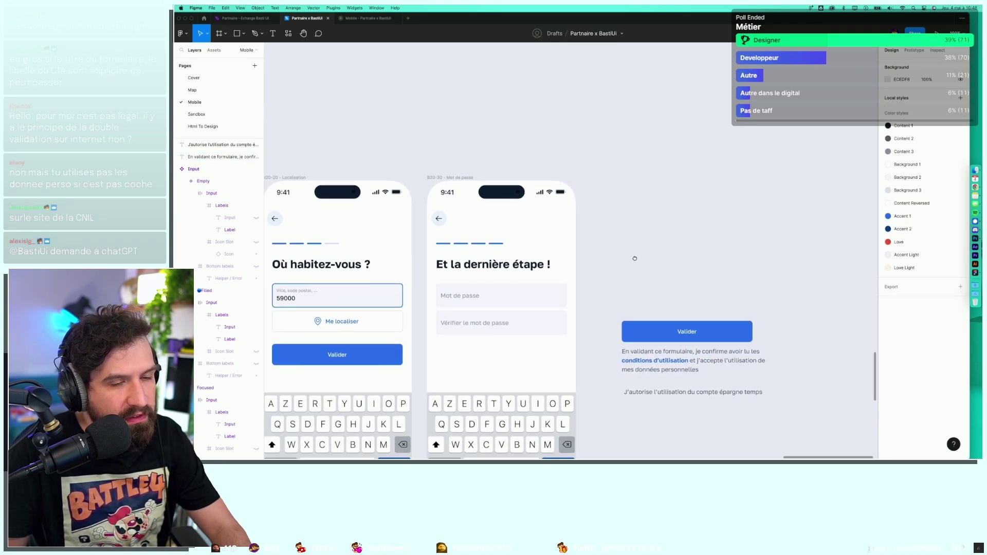
{"action": "scroll", "coordinate": [643, 260], "scroll_direction": "right", "scroll_amount": 2}
{"action": "scroll", "coordinate": [655, 275], "scroll_direction": "up", "scroll_amount": 2}
{"action": "scroll", "coordinate": [640, 220], "scroll_direction": "down", "scroll_amount": 2}
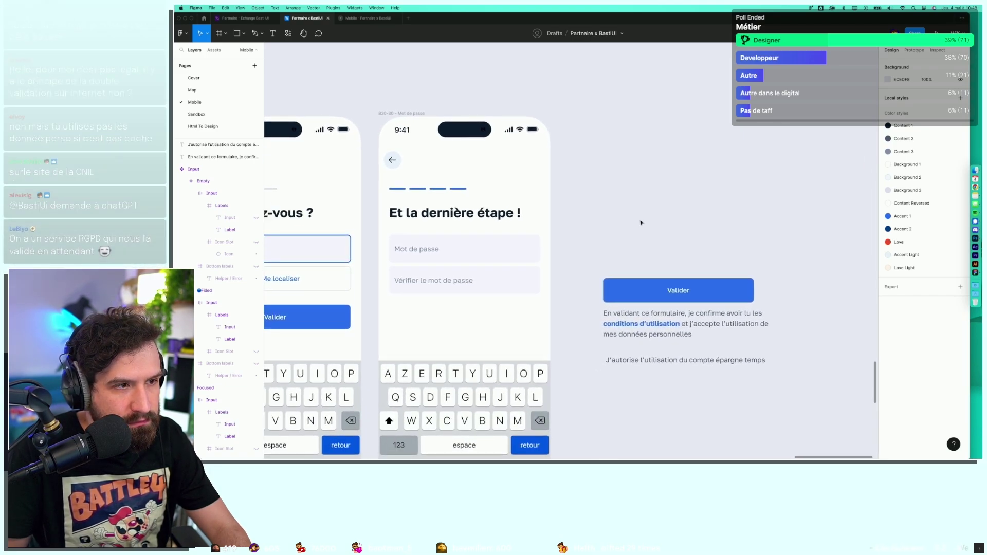
{"action": "scroll", "coordinate": [640, 221], "scroll_direction": "up", "scroll_amount": 5}
Draw a circle knob and a 54×24 track rectangle with corner radius 56.
{"action": "key", "text": "o"}
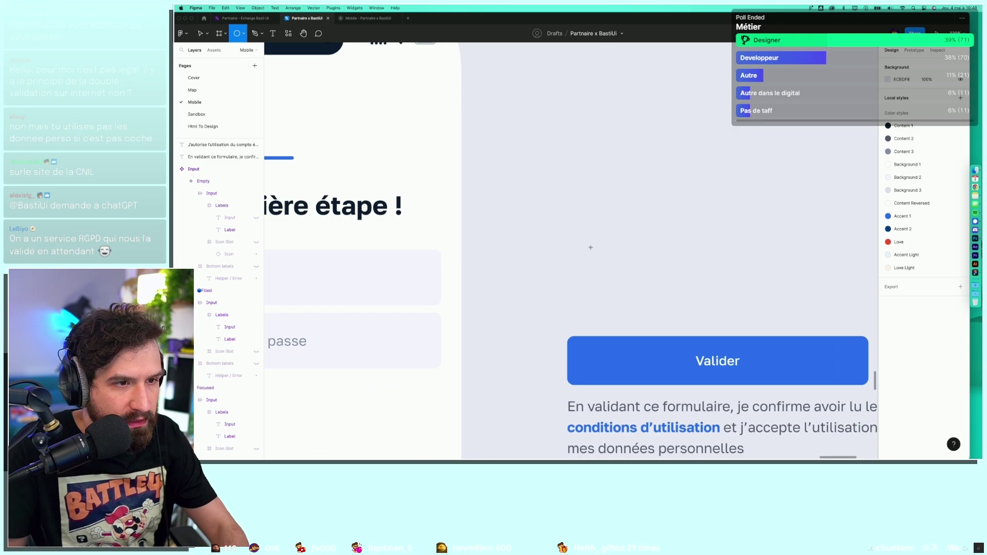
{"action": "left_click_drag", "start_coordinate": [591, 247], "coordinate": [625, 281]}
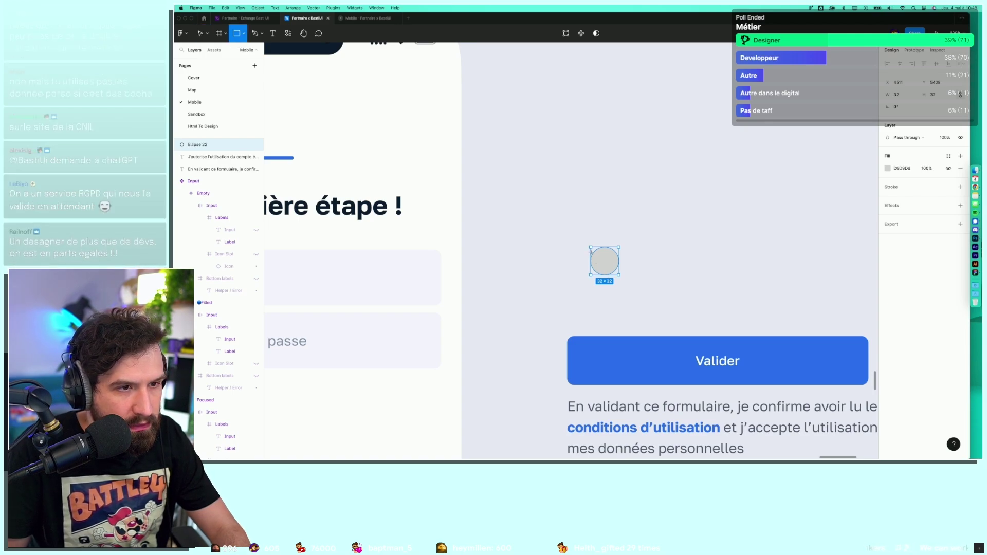
{"action": "left_click_drag", "start_coordinate": [591, 252], "coordinate": [607, 265]}
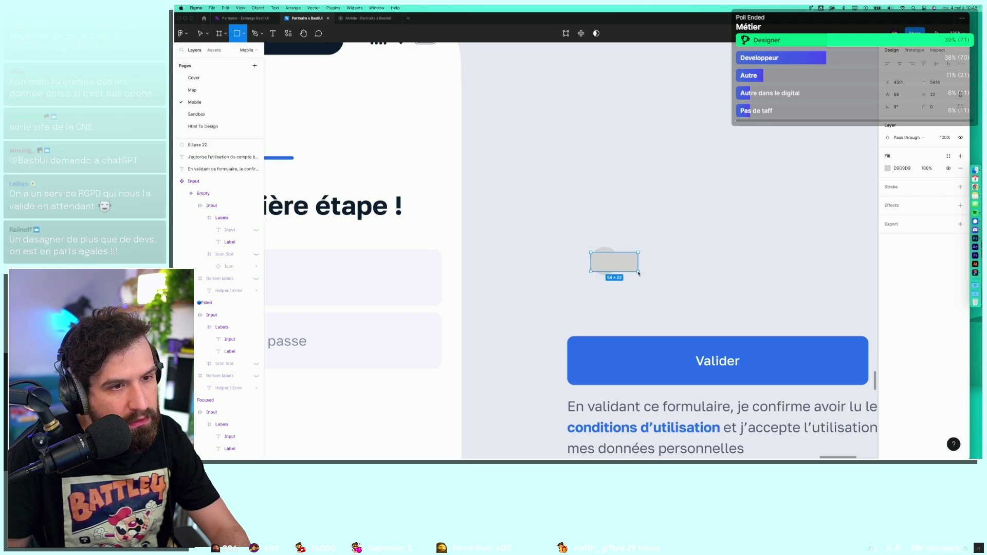
{"action": "mouse_move", "coordinate": [638, 275]}
{"action": "left_mouse_down"}
{"action": "mouse_move", "coordinate": [624, 271]}
{"action": "mouse_move", "coordinate": [623, 243]}
{"action": "left_mouse_up"}
{"action": "scroll", "coordinate": [635, 278], "scroll_direction": "up", "scroll_amount": 5}
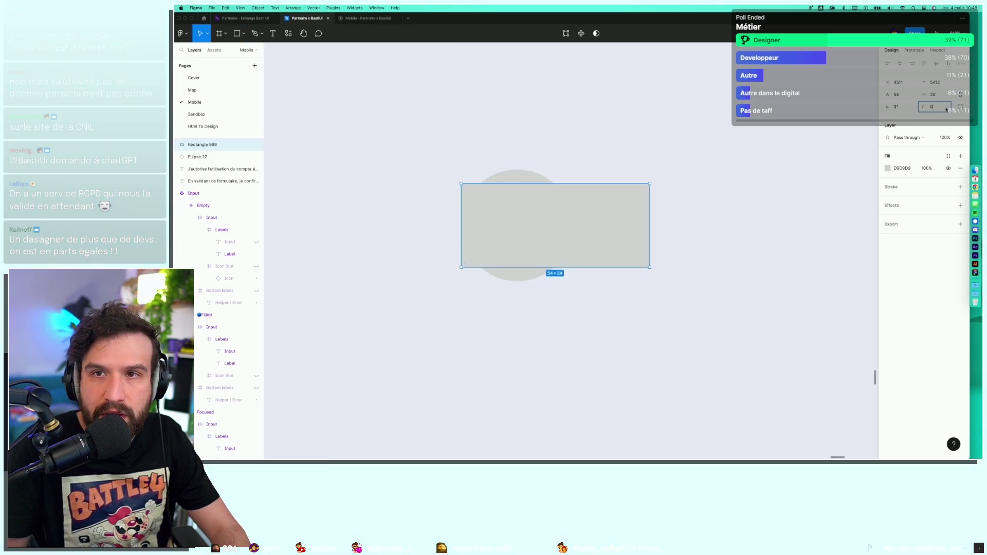
{"action": "type", "text": "56"}
{"action": "key", "text": "Return"}
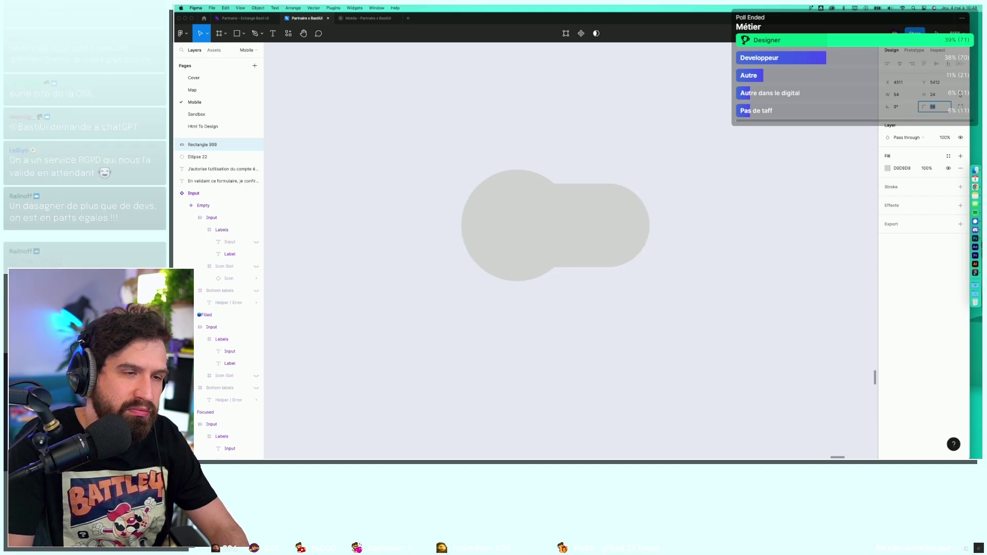
Bring the circle in front and fill it Accent 1, with the track filled Accent 2.
{"action": "left_click", "coordinate": [503, 183]}
{"action": "key", "text": "super+bracketright"}
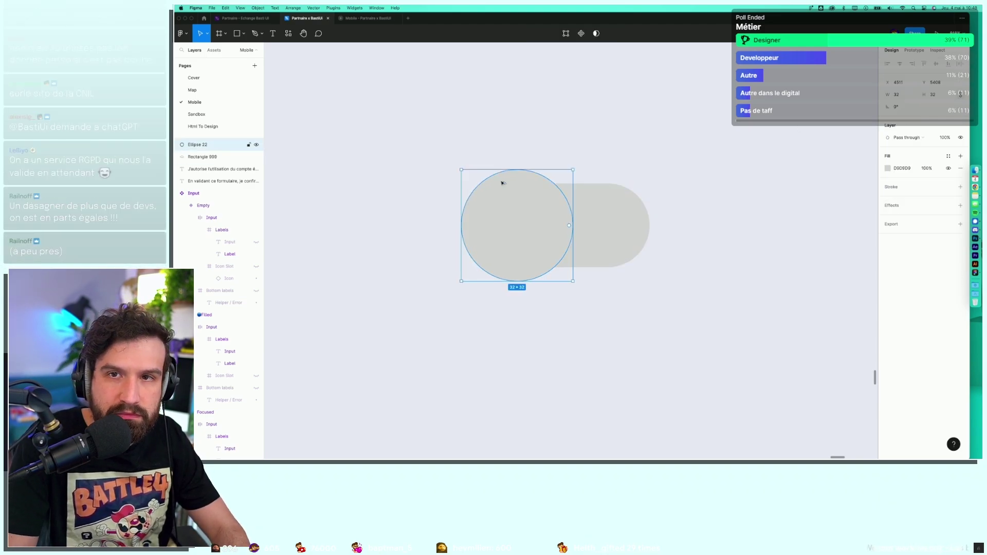
{"action": "left_click", "coordinate": [948, 156]}
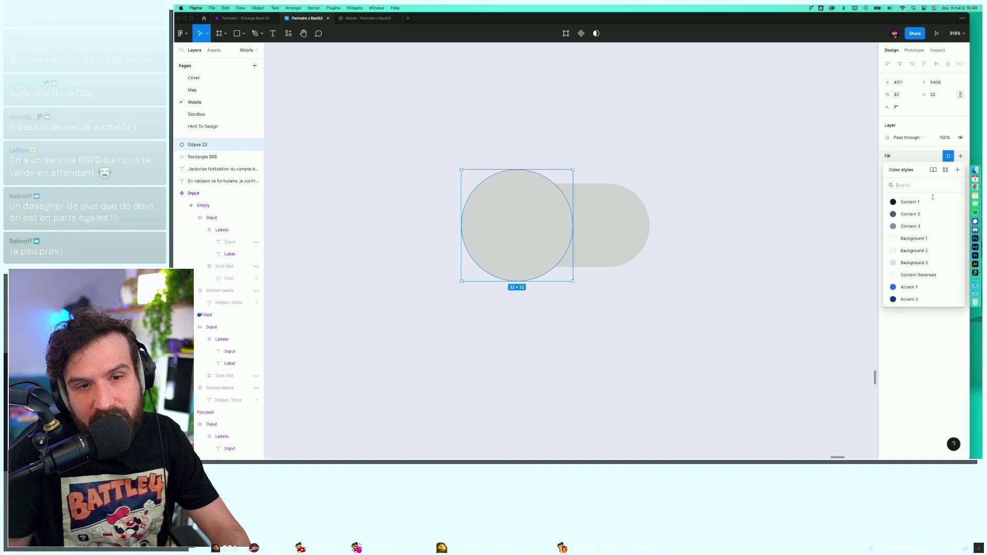
{"action": "left_click", "coordinate": [909, 287]}
{"action": "key", "text": "Tab"}
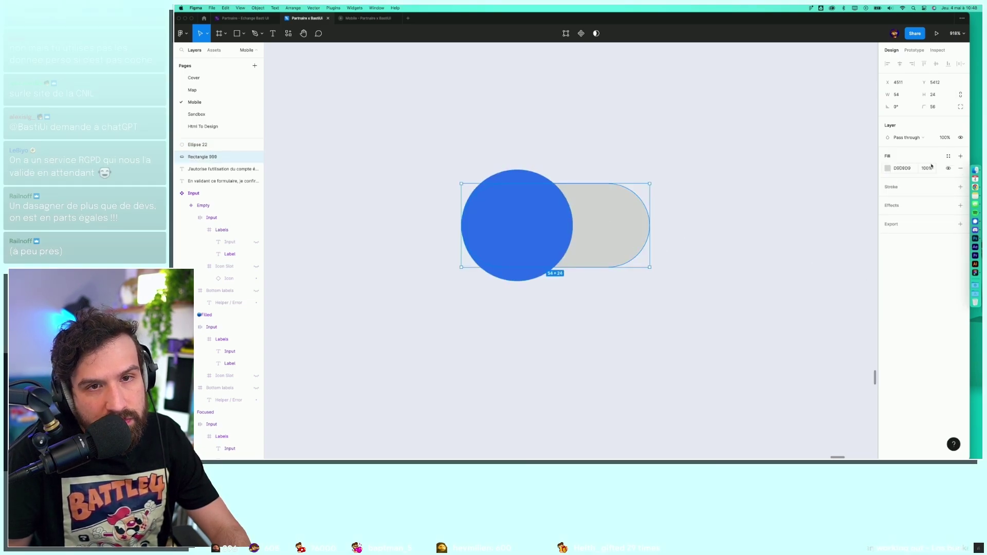
{"action": "left_click", "coordinate": [948, 156]}
{"action": "left_click", "coordinate": [915, 299]}
Recentre the view on the switch and select the track's width field.
{"action": "left_click", "coordinate": [724, 302]}
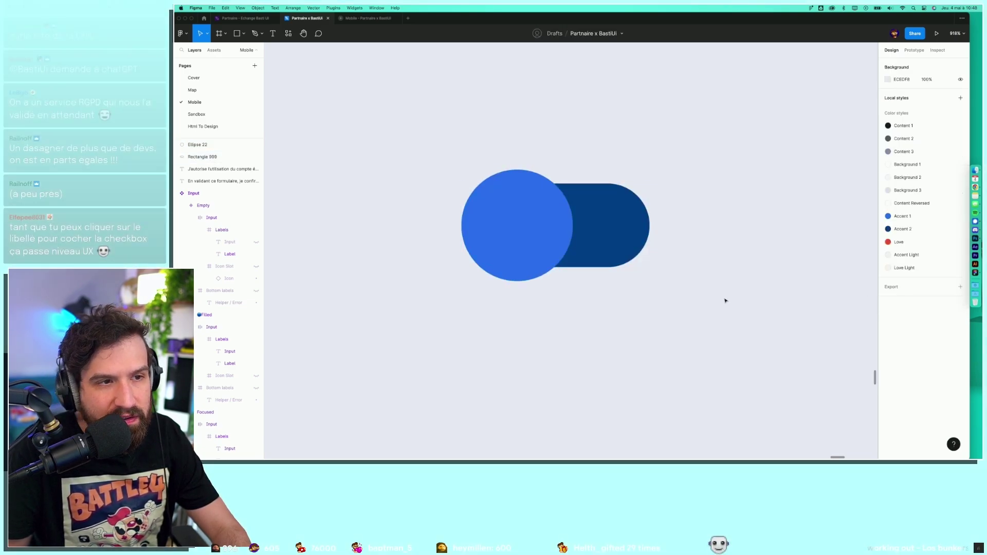
{"action": "scroll", "coordinate": [723, 303], "scroll_direction": "down", "scroll_amount": 5}
{"action": "scroll", "coordinate": [715, 300], "scroll_direction": "down", "scroll_amount": 1}
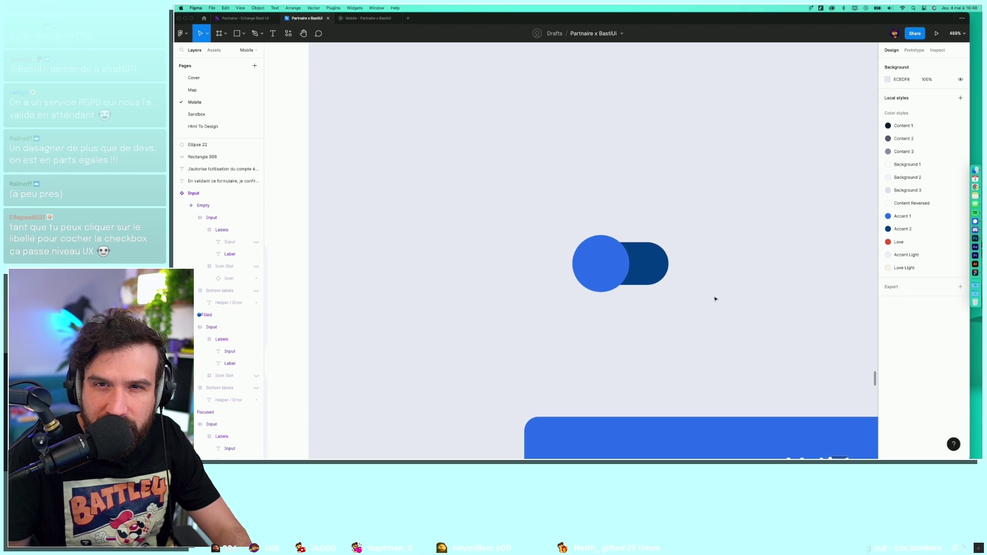
{"action": "left_click_drag", "start_coordinate": [709, 297], "coordinate": [690, 296]}
{"action": "left_click", "coordinate": [629, 262]}
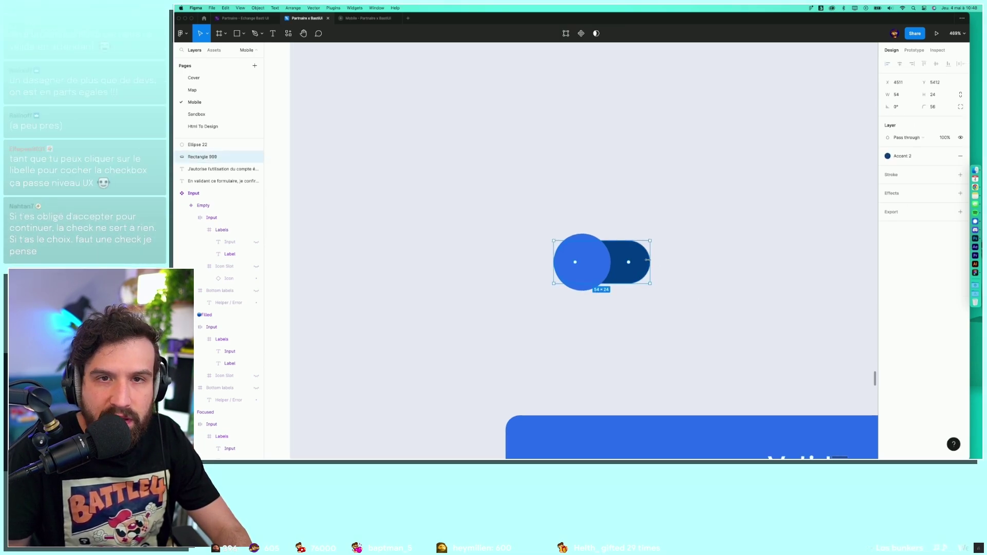
{"action": "left_click", "coordinate": [897, 95]}
Widen the switch track to 64 and place a copy of the switch above the original.
{"action": "type", "text": "64"}
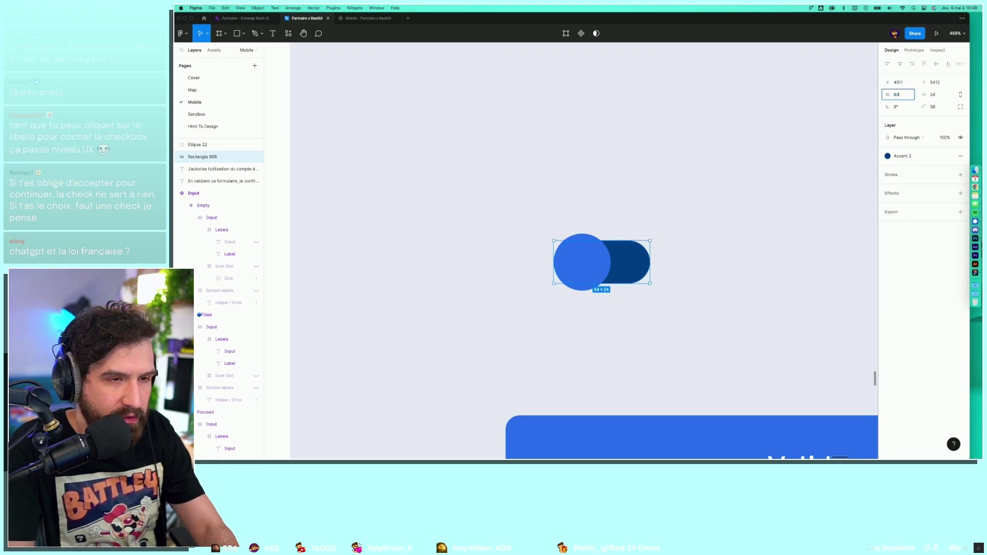
{"action": "key", "text": "Return"}
{"action": "scroll", "coordinate": [707, 201], "scroll_direction": "right", "scroll_amount": 2}
{"action": "left_click_drag", "start_coordinate": [650, 185], "coordinate": [517, 283]}
{"action": "left_click", "coordinate": [557, 255]}
{"action": "left_click", "coordinate": [592, 297]}
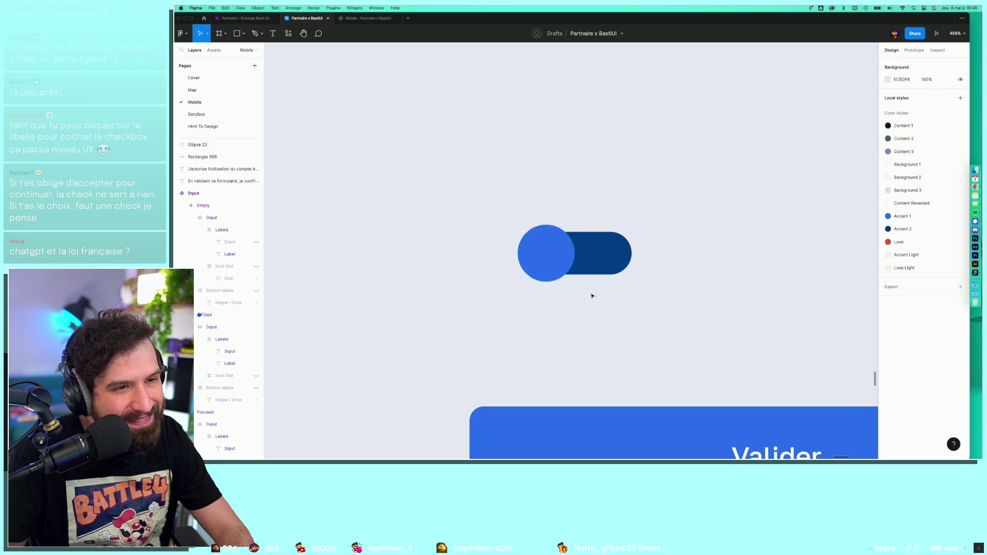
{"action": "left_click_drag", "start_coordinate": [592, 282], "coordinate": [509, 218]}
{"action": "mouse_move", "coordinate": [553, 249]}
{"action": "left_mouse_down"}
{"action": "mouse_move", "coordinate": [552, 170]}
{"action": "mouse_move", "coordinate": [609, 172]}
{"action": "left_mouse_up"}
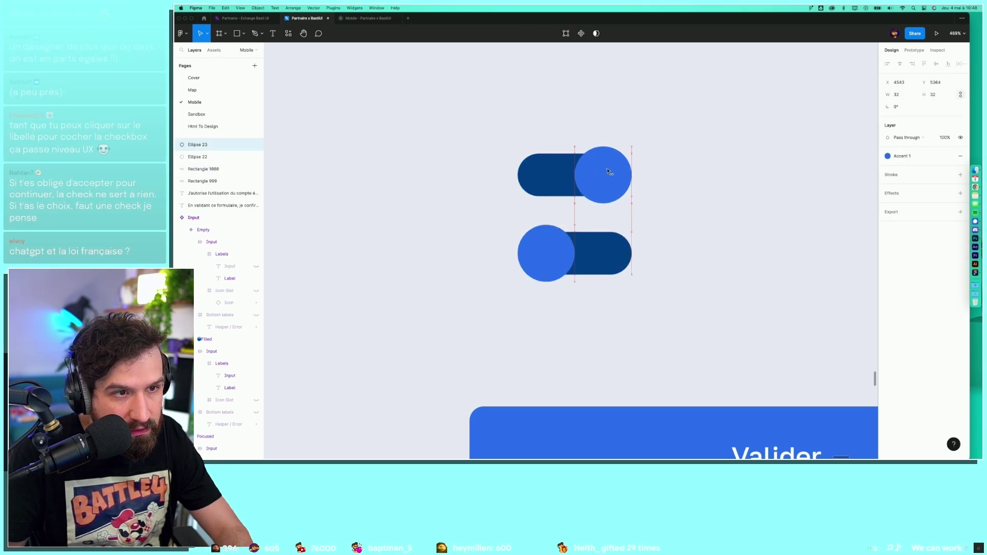
{"action": "left_click", "coordinate": [738, 225]}
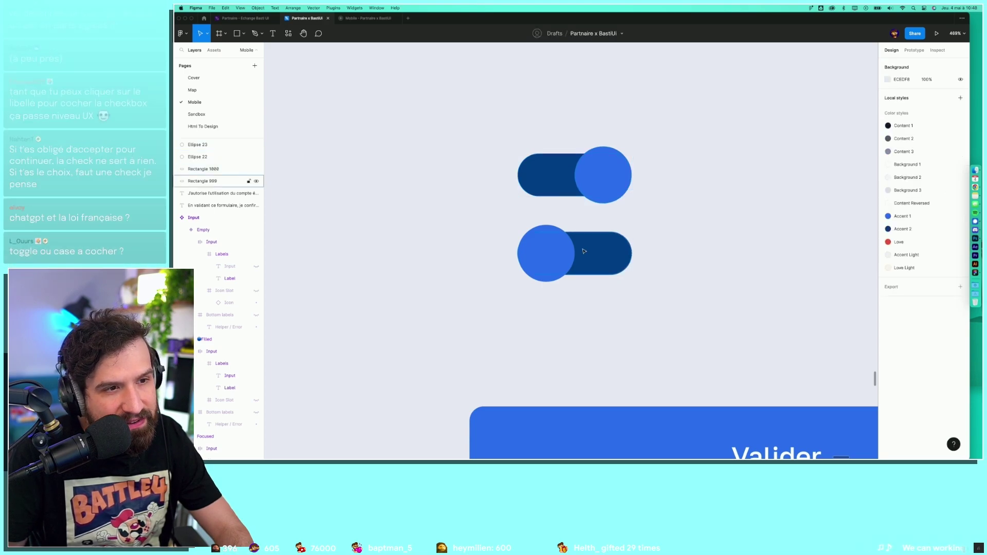
Restyle the lower switch as OFF: grey Content 3 knob on a light background track.
{"action": "left_click", "coordinate": [585, 249]}
{"action": "left_click", "coordinate": [897, 156]}
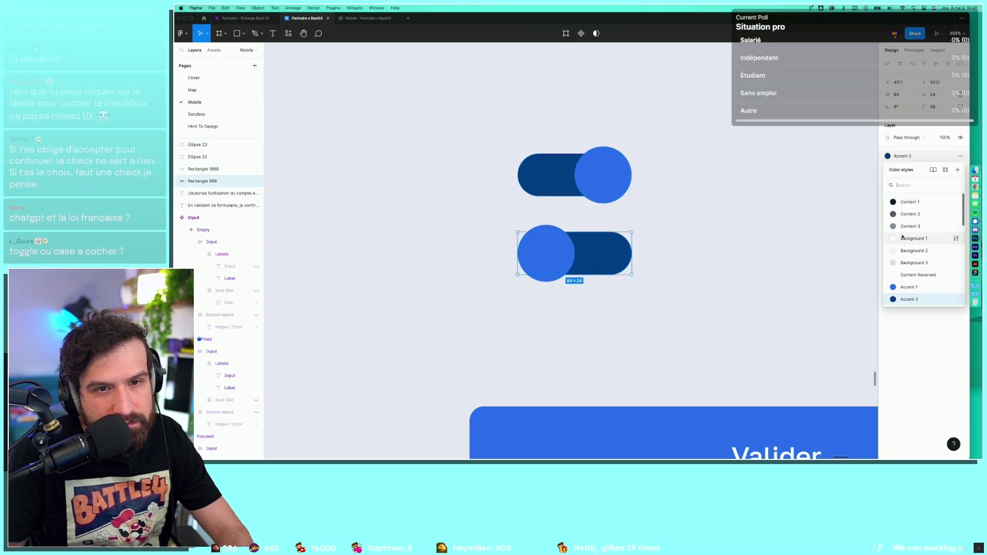
{"action": "left_click", "coordinate": [920, 226]}
{"action": "left_click", "coordinate": [554, 228]}
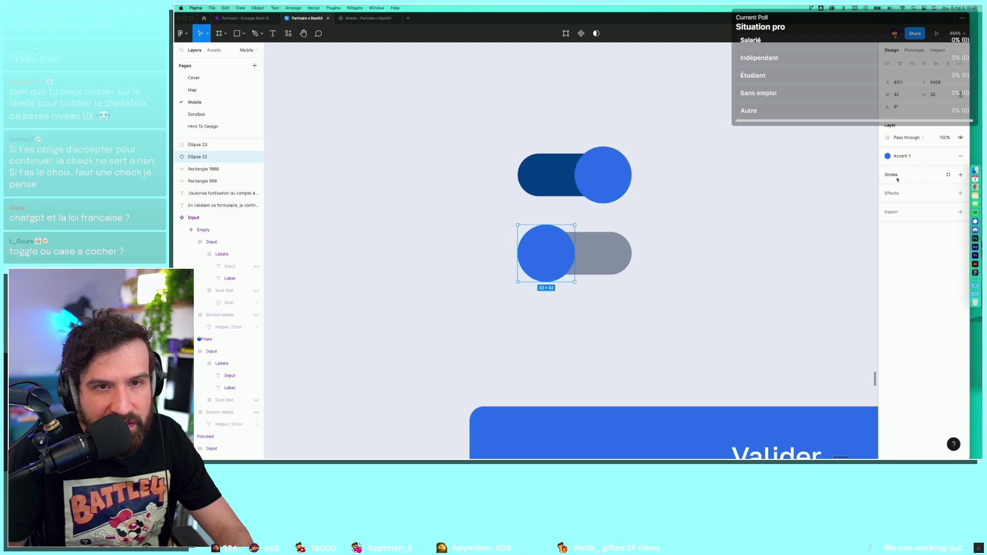
{"action": "left_click", "coordinate": [901, 157]}
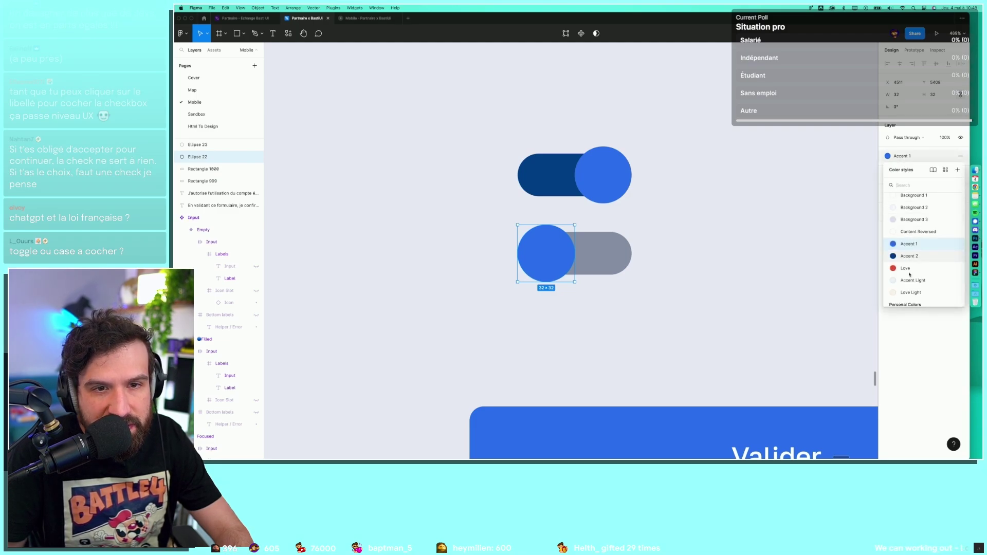
{"action": "scroll", "coordinate": [905, 242], "scroll_direction": "up", "scroll_amount": 2}
{"action": "left_click", "coordinate": [895, 226]}
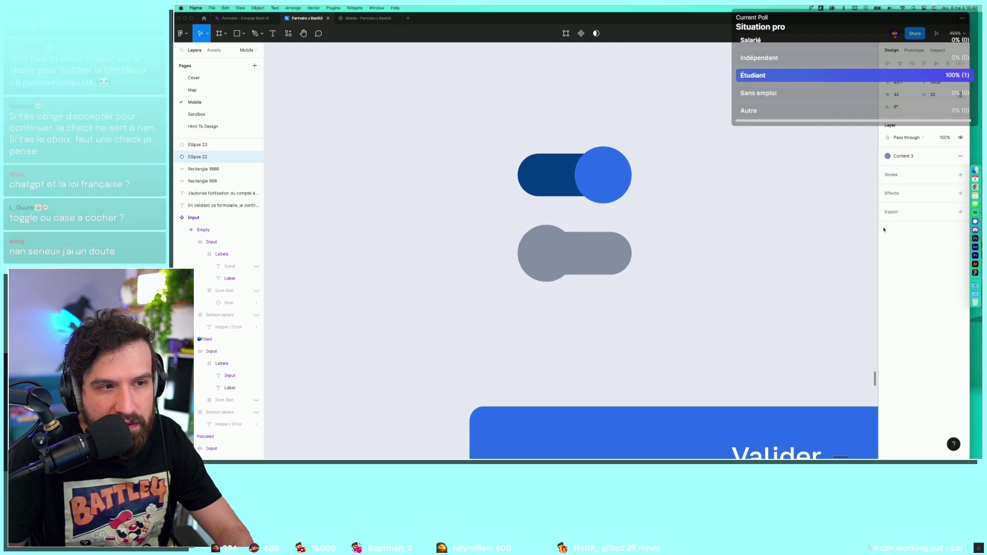
{"action": "left_click", "coordinate": [607, 253]}
{"action": "left_click", "coordinate": [895, 156]}
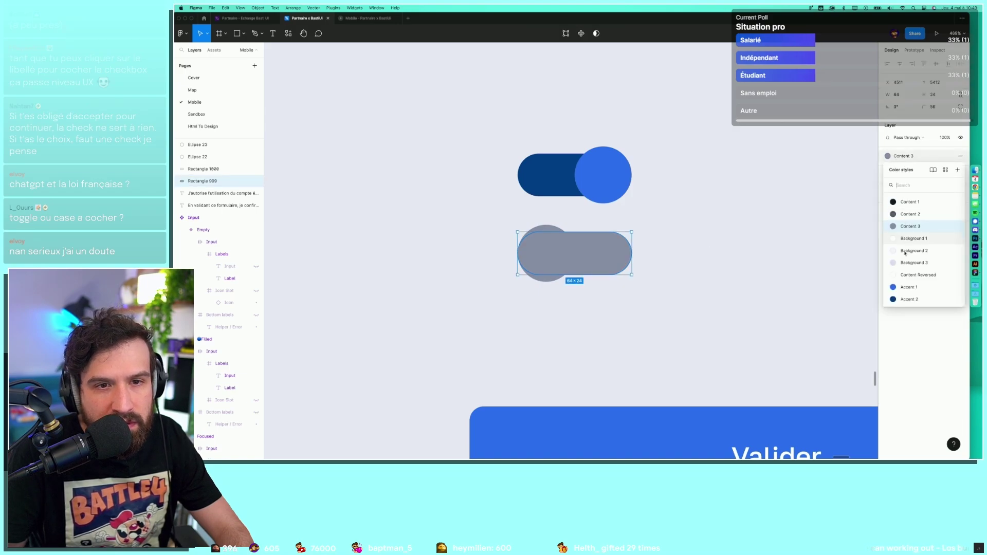
{"action": "left_click", "coordinate": [905, 262]}
{"action": "left_click", "coordinate": [751, 300]}
{"action": "scroll", "coordinate": [711, 303], "scroll_direction": "down", "scroll_amount": 3}
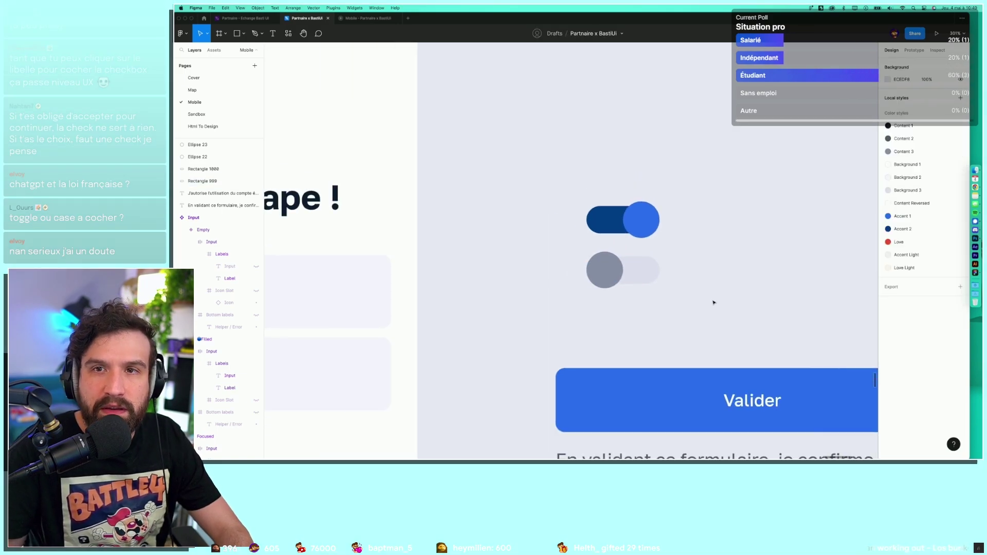
{"action": "left_click_drag", "start_coordinate": [717, 292], "coordinate": [702, 251]}
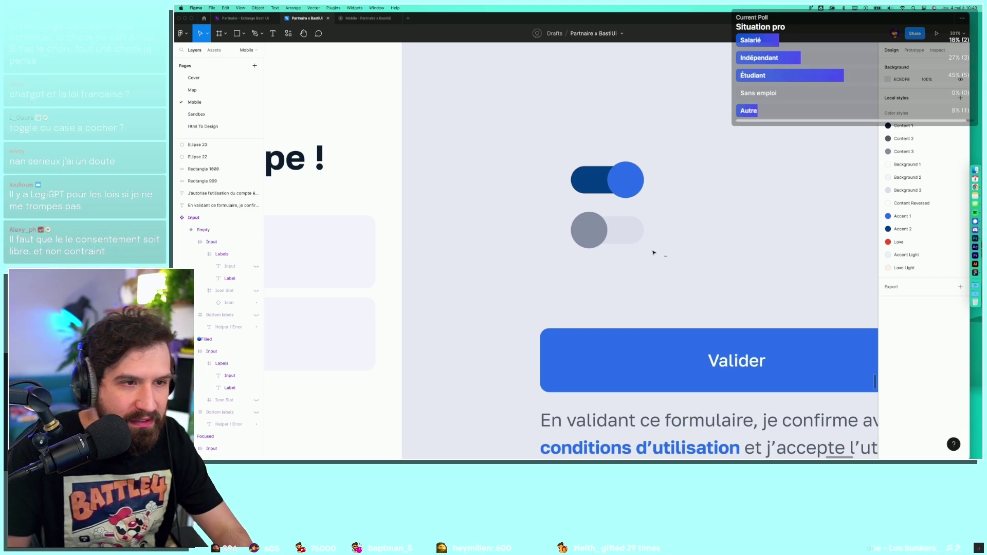
Look over the two switches, then try moving the consent sentence and undo the move.
{"action": "left_click", "coordinate": [625, 230]}
{"action": "left_click", "coordinate": [703, 211]}
{"action": "scroll", "coordinate": [632, 268], "scroll_direction": "up", "scroll_amount": 1}
{"action": "scroll", "coordinate": [632, 268], "scroll_direction": "up", "scroll_amount": 1}
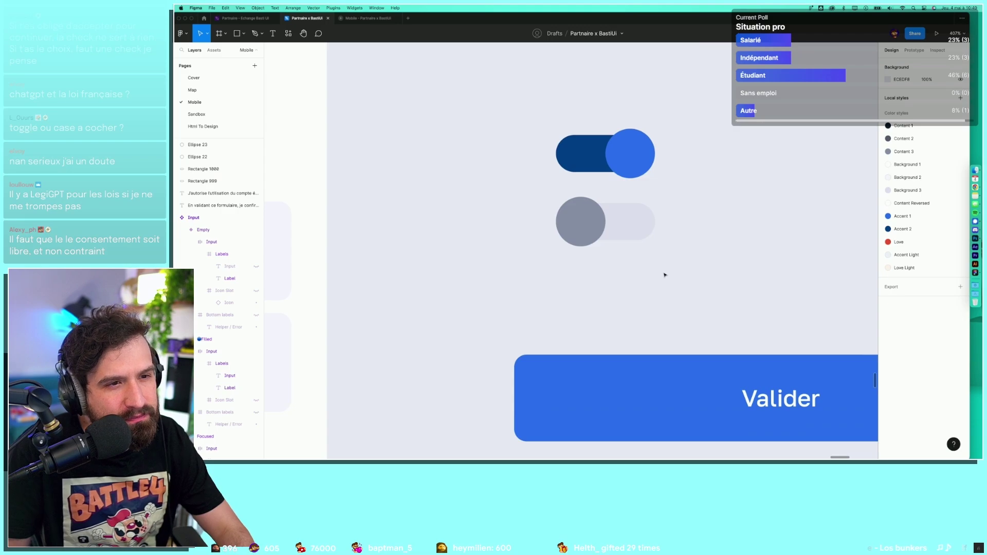
{"action": "scroll", "coordinate": [664, 277], "scroll_direction": "left", "scroll_amount": 2}
{"action": "scroll", "coordinate": [688, 290], "scroll_direction": "up", "scroll_amount": 2}
{"action": "scroll", "coordinate": [688, 290], "scroll_direction": "down", "scroll_amount": 5}
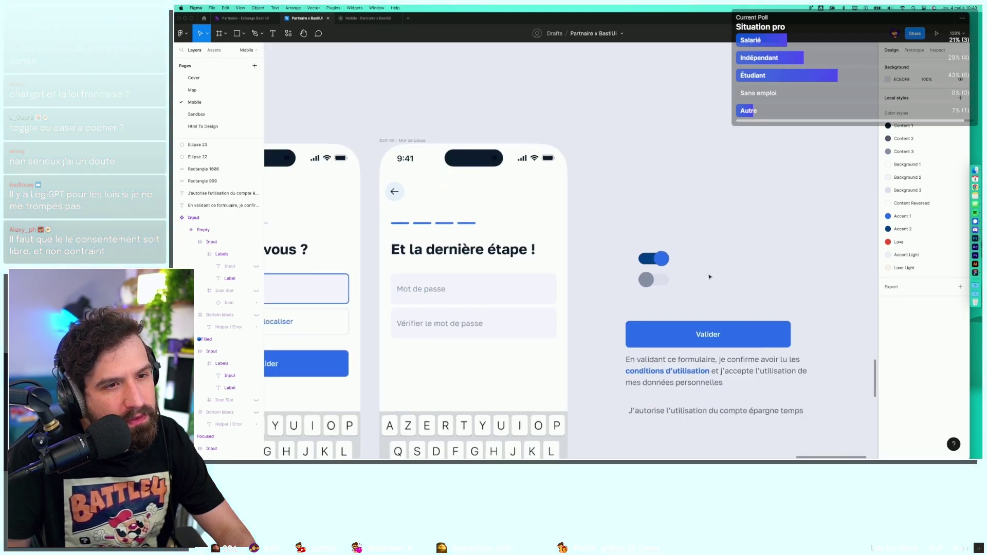
{"action": "scroll", "coordinate": [659, 231], "scroll_direction": "down", "scroll_amount": 2}
{"action": "scroll", "coordinate": [624, 173], "scroll_direction": "up", "scroll_amount": 1}
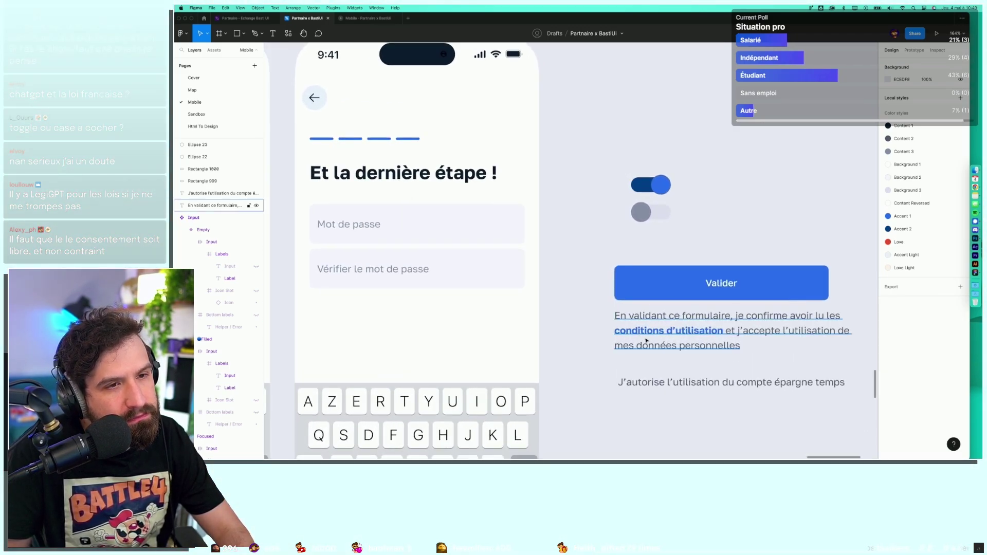
{"action": "left_click_drag", "start_coordinate": [640, 349], "coordinate": [727, 204]}
{"action": "key", "text": "ctrl+z"}
Shorten the switch tracks to a slim 64×20 so the round knobs overhang them.
{"action": "scroll", "coordinate": [653, 200], "scroll_direction": "up", "scroll_amount": 2}
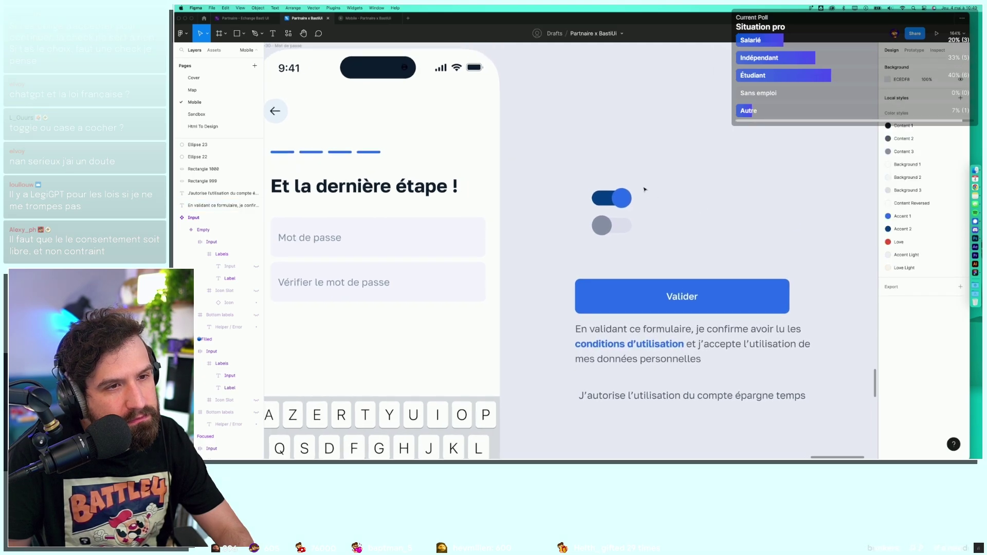
{"action": "scroll", "coordinate": [592, 203], "scroll_direction": "up", "scroll_amount": 3}
{"action": "left_click", "coordinate": [586, 205]}
{"action": "scroll", "coordinate": [588, 200], "scroll_direction": "up", "scroll_amount": 3}
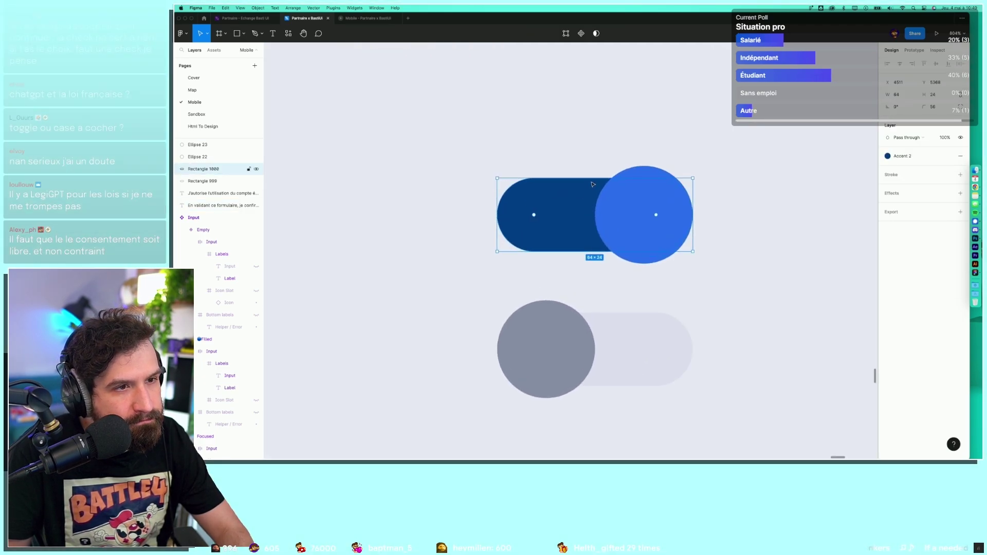
{"action": "left_click_drag", "start_coordinate": [591, 178], "coordinate": [591, 184]}
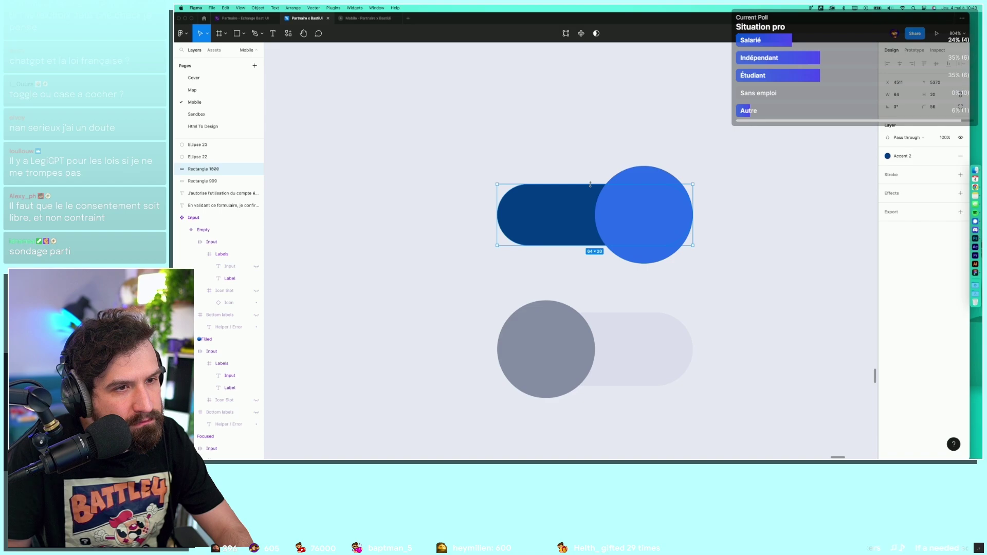
{"action": "left_click", "coordinate": [622, 322]}
{"action": "left_click_drag", "start_coordinate": [622, 313], "coordinate": [621, 319]}
{"action": "left_click", "coordinate": [608, 302]}
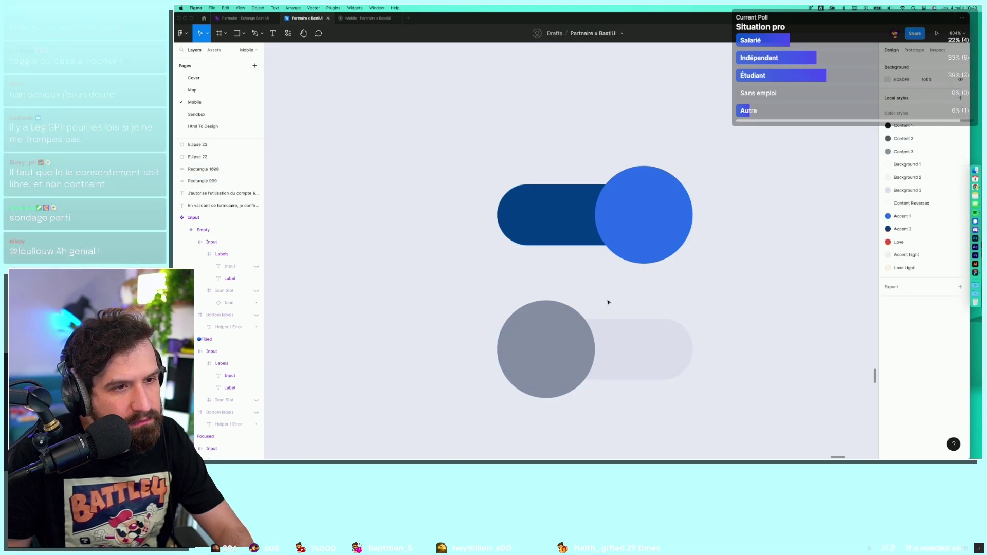
{"action": "scroll", "coordinate": [608, 303], "scroll_direction": "down", "scroll_amount": 3}
{"action": "scroll", "coordinate": [689, 293], "scroll_direction": "right", "scroll_amount": 2}
{"action": "left_click_drag", "start_coordinate": [702, 285], "coordinate": [528, 218]}
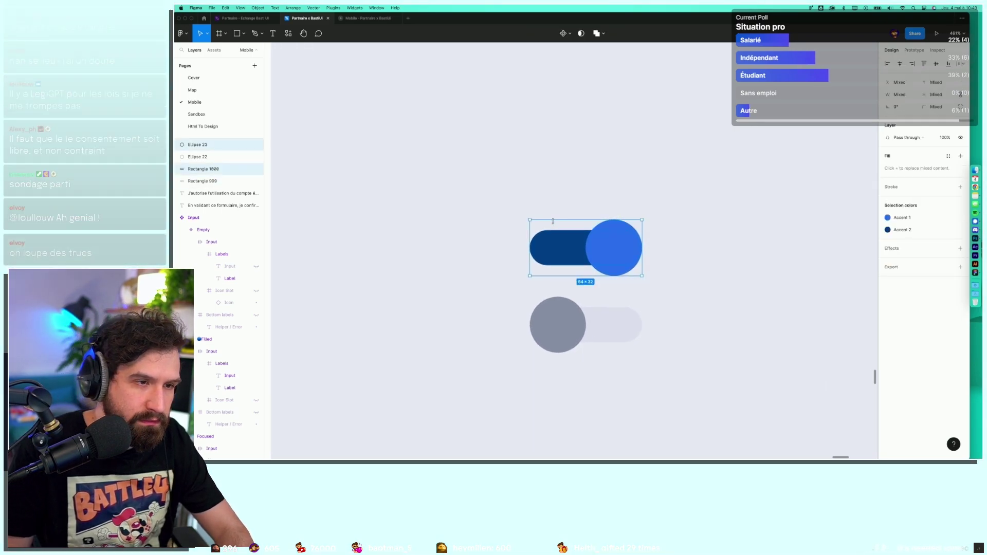
Make the blue and grey toggles components and combine them as variants.
{"action": "key", "text": "ctrl+alt+k"}
{"action": "left_click_drag", "start_coordinate": [502, 297], "coordinate": [638, 352]}
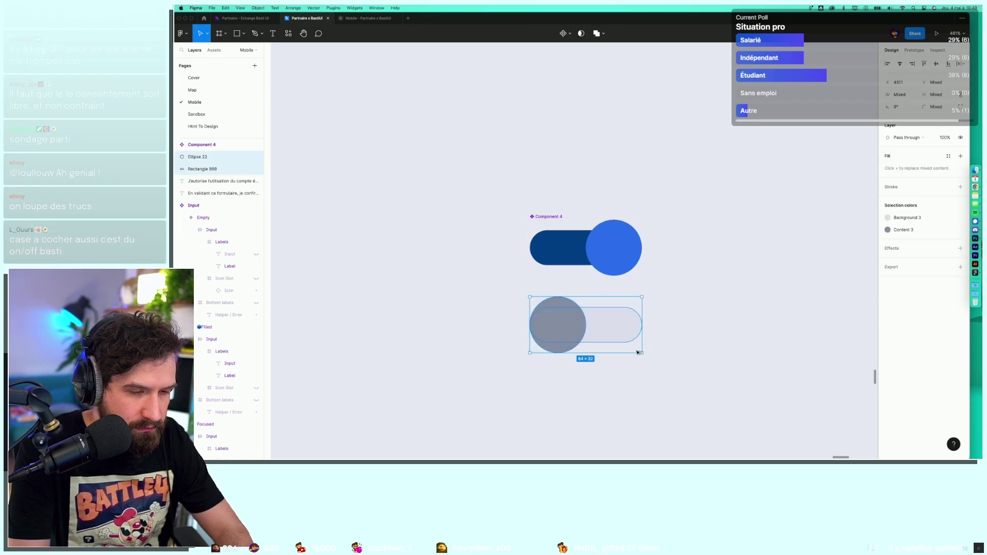
{"action": "key", "text": "ctrl+alt+k"}
{"action": "left_click_drag", "start_coordinate": [503, 181], "coordinate": [677, 384]}
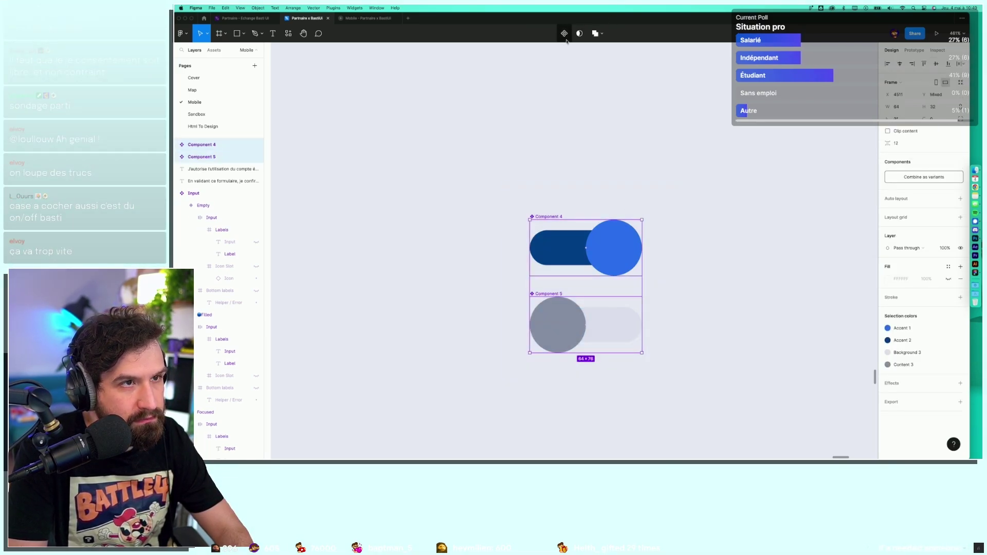
{"action": "left_click", "coordinate": [907, 177]}
Name the variant set Switch and set Property 1 to ON for blue, OFF for grey.
{"action": "double_click", "coordinate": [526, 189]}
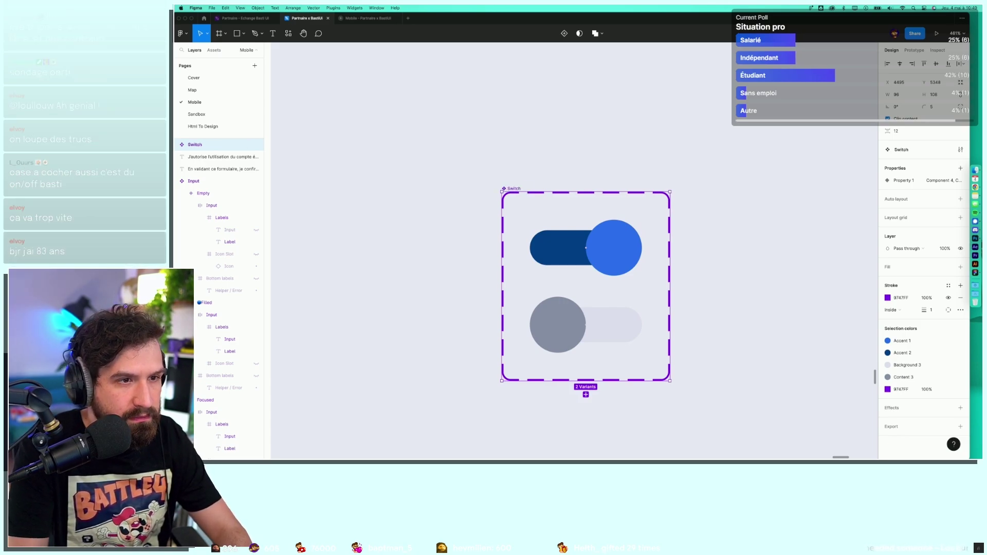
{"action": "left_click", "coordinate": [565, 249]}
{"action": "left_click", "coordinate": [932, 193]}
{"action": "type", "text": "ON"}
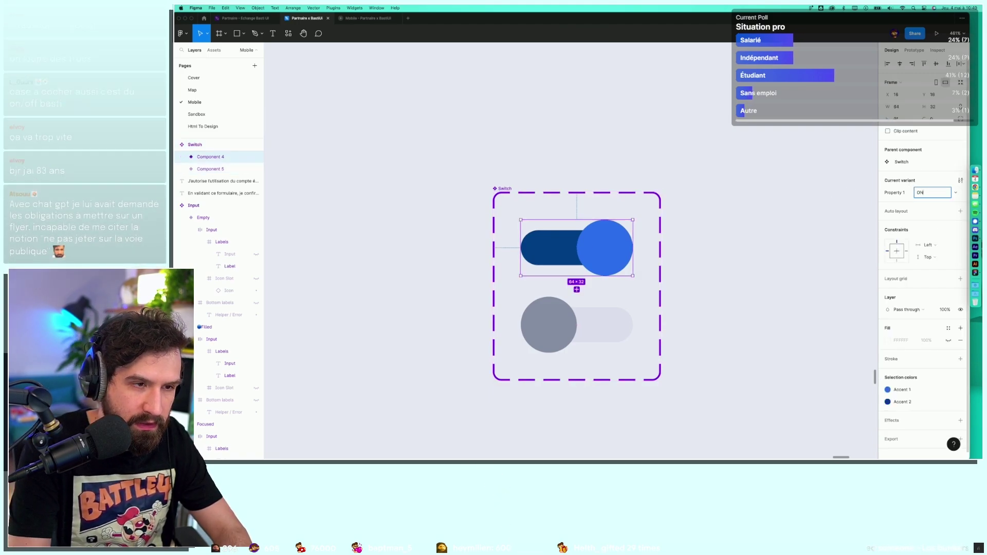
{"action": "key", "text": "Return"}
{"action": "left_click", "coordinate": [580, 314]}
{"action": "left_click", "coordinate": [944, 195]}
{"action": "type", "text": "FF"}
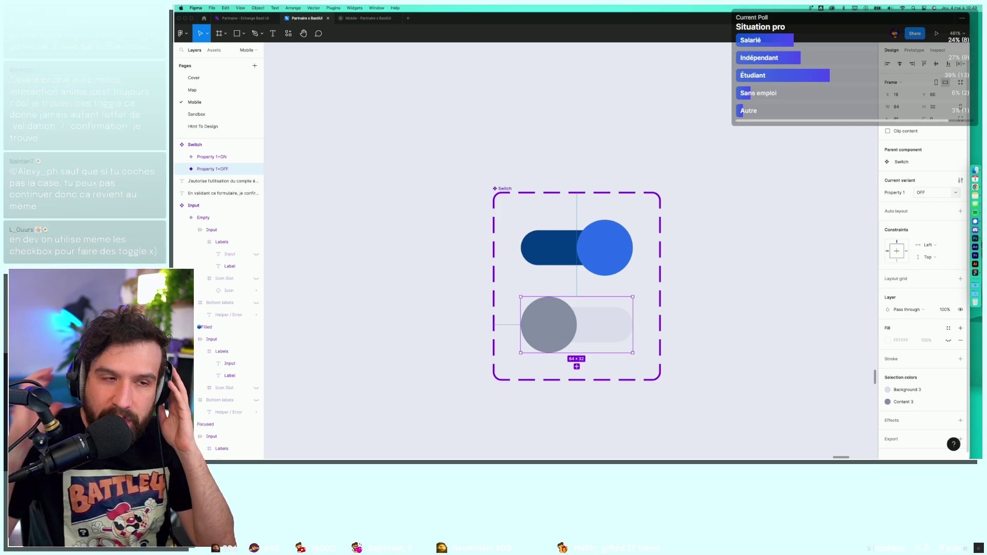
{"action": "left_click", "coordinate": [796, 225]}
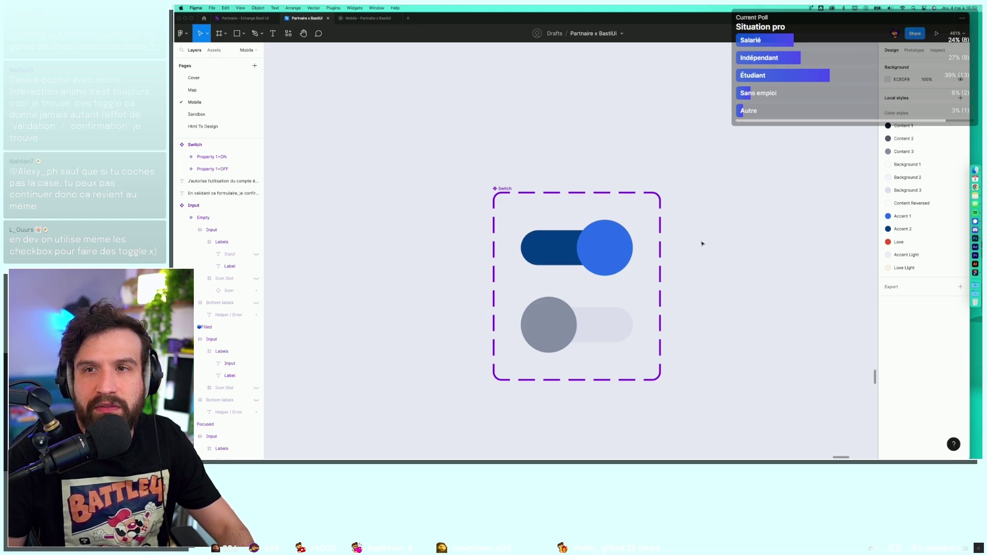
{"action": "left_click", "coordinate": [538, 258]}
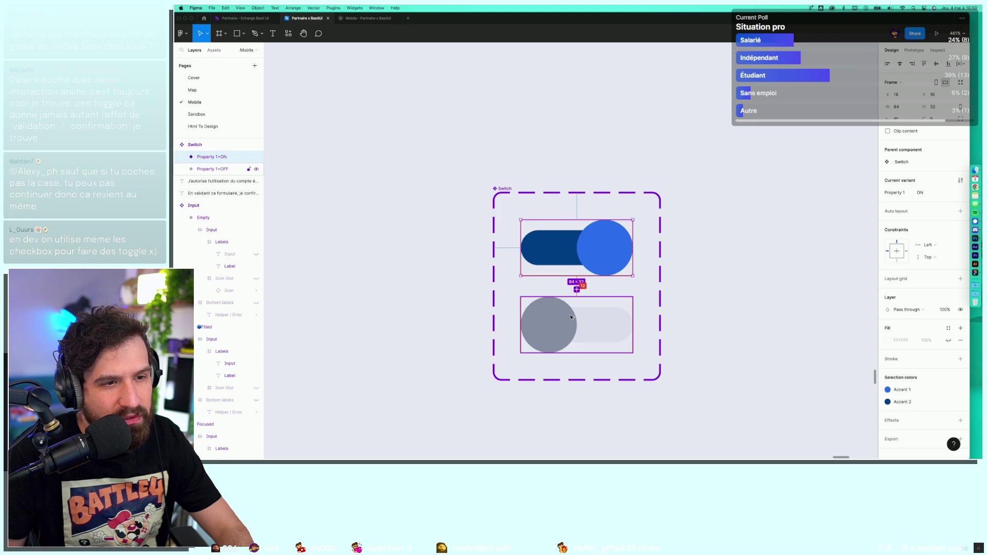
{"action": "scroll", "coordinate": [532, 172], "scroll_direction": "down", "scroll_amount": 5}
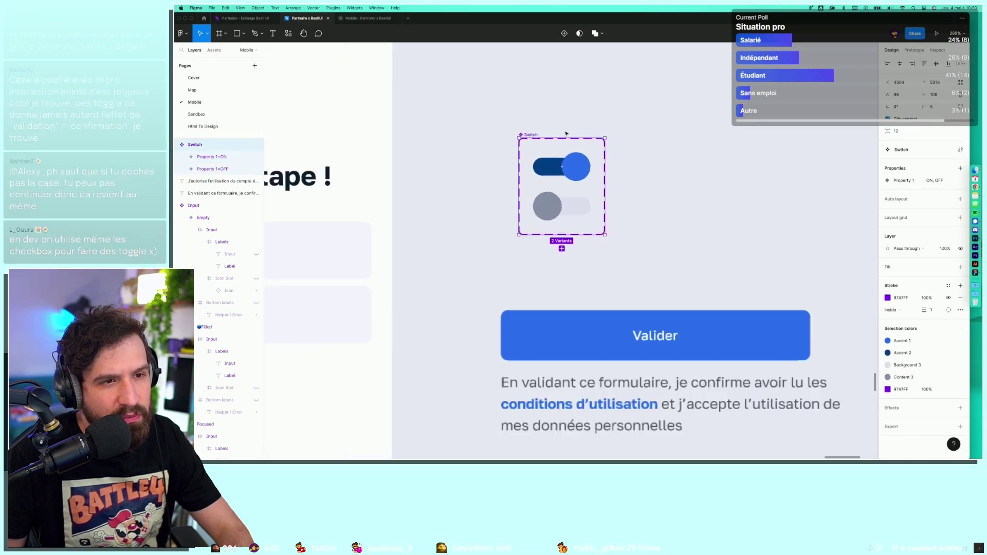
Place an ON Switch copy in the 'Et la dernière étape !' screen with the consent sentence rewrapped beside it.
{"action": "scroll", "coordinate": [599, 149], "scroll_direction": "left", "scroll_amount": 5}
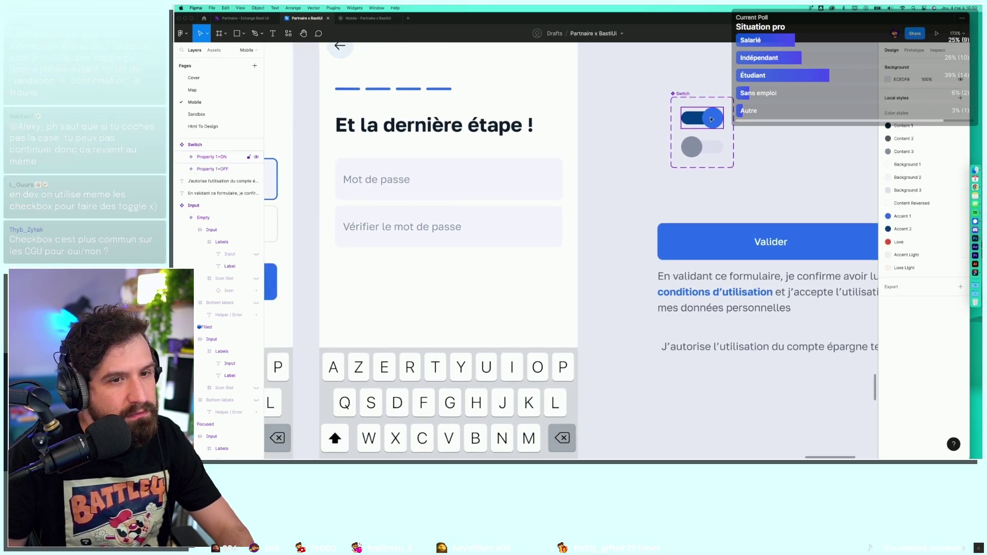
{"action": "left_click_drag", "start_coordinate": [713, 119], "coordinate": [366, 280]}
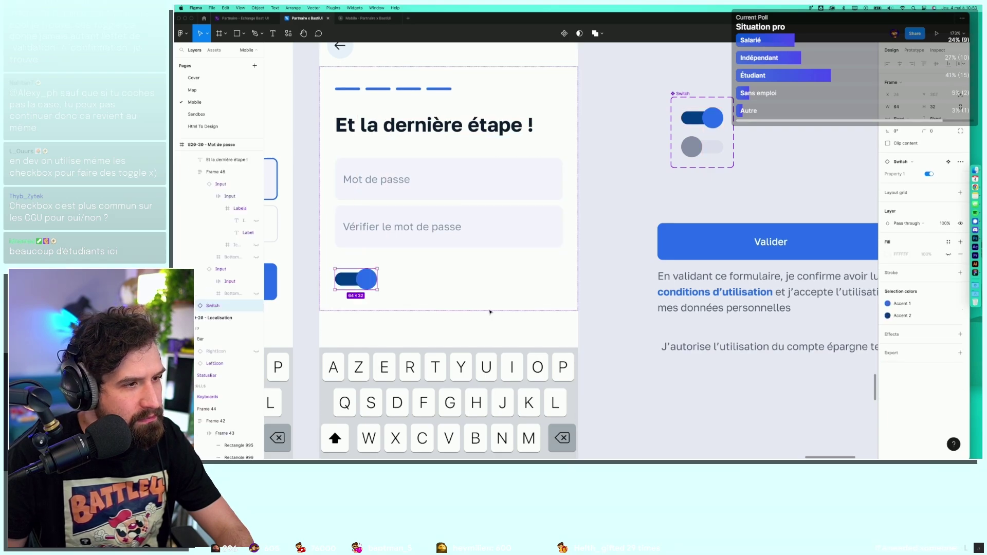
{"action": "left_click", "coordinate": [684, 308]}
{"action": "left_click_drag", "start_coordinate": [688, 302], "coordinate": [428, 292]}
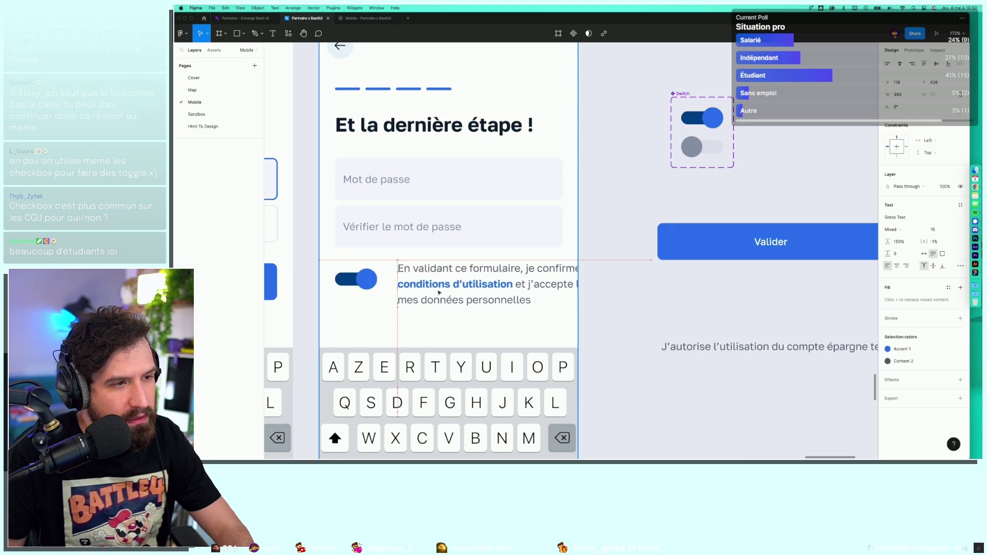
{"action": "scroll", "coordinate": [570, 282], "scroll_direction": "down", "scroll_amount": 3}
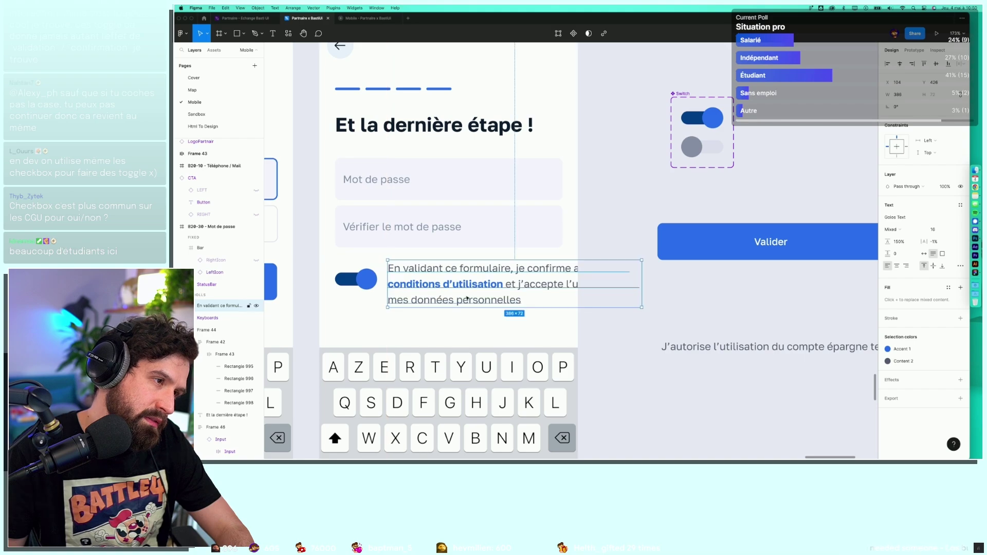
{"action": "left_click_drag", "start_coordinate": [616, 279], "coordinate": [569, 280]}
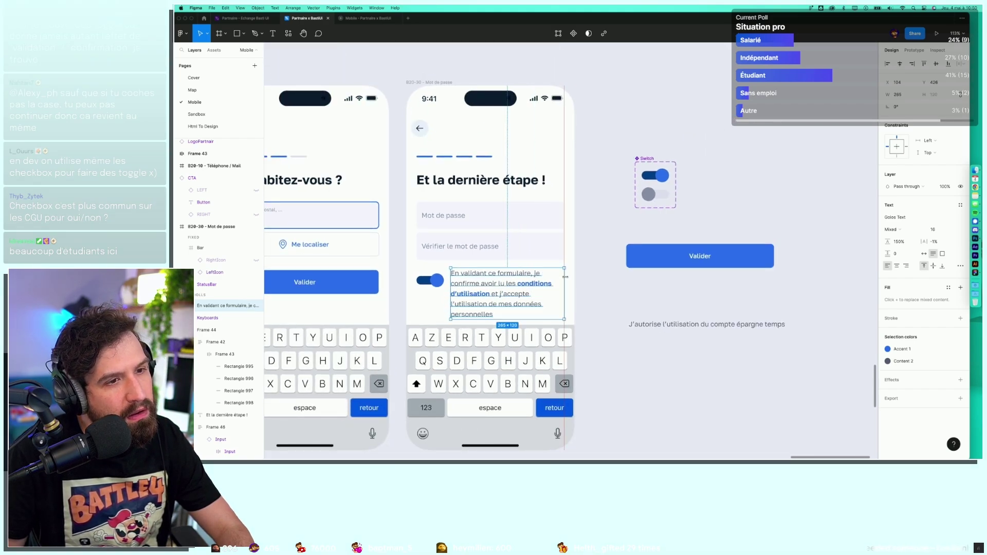
{"action": "left_click", "coordinate": [643, 330]}
{"action": "scroll", "coordinate": [643, 330], "scroll_direction": "left", "scroll_amount": 2}
{"action": "scroll", "coordinate": [644, 330], "scroll_direction": "left", "scroll_amount": 1}
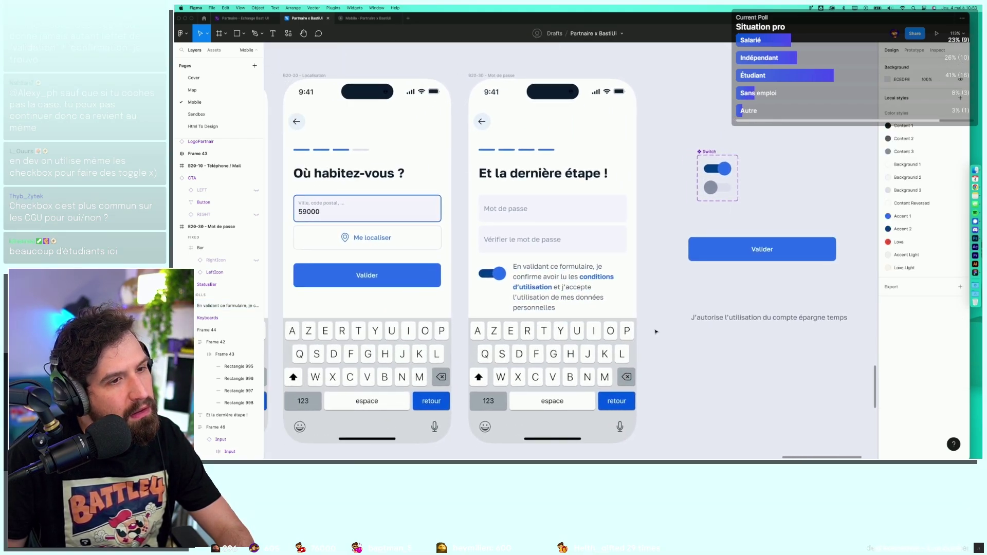
{"action": "left_click", "coordinate": [211, 226]}
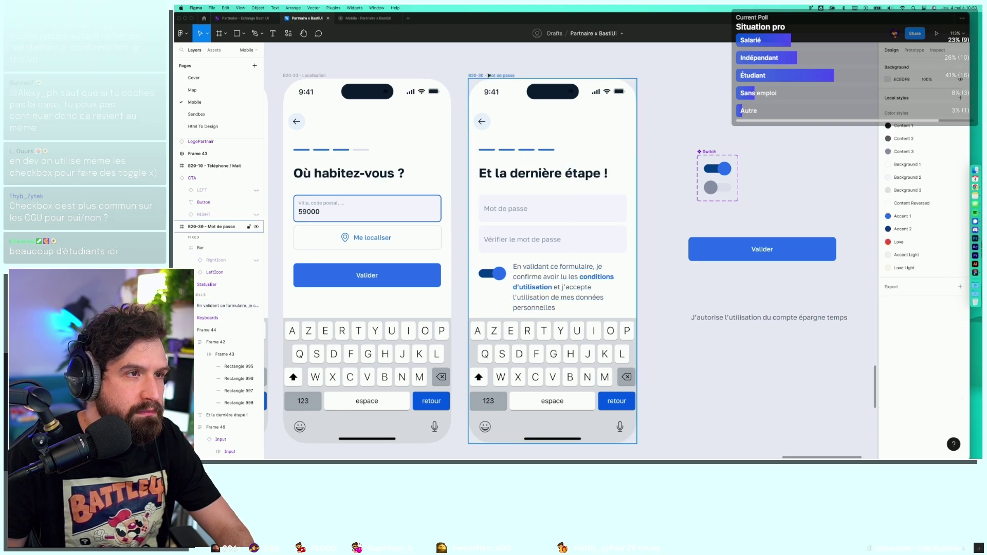
{"action": "scroll", "coordinate": [553, 217], "scroll_direction": "down", "scroll_amount": 3, "text": "ctrl"}
{"action": "scroll", "coordinate": [553, 231], "scroll_direction": "down", "scroll_amount": 2}
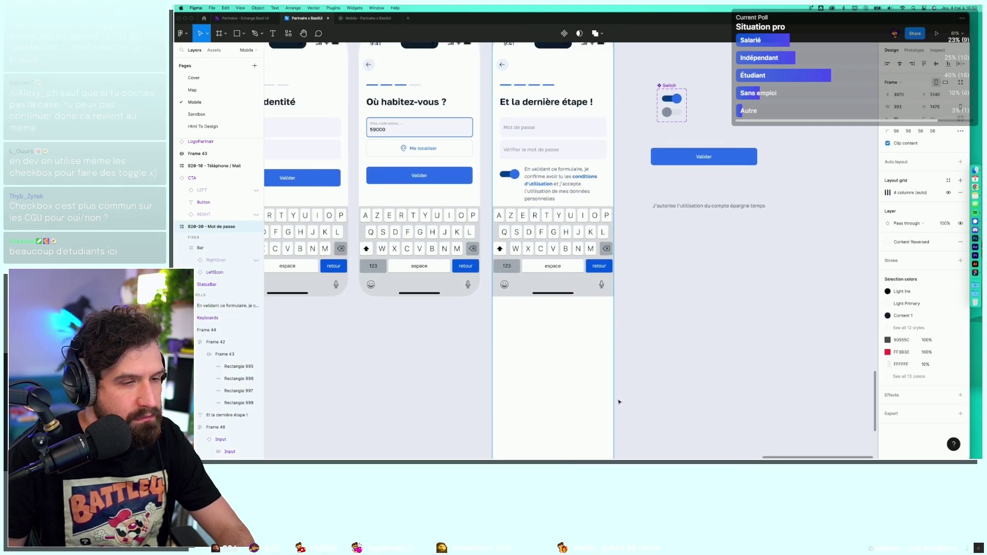
Stretch the B20-30 - Mot de passe frame taller so its keyboard sits well below the consent switch.
{"action": "left_click", "coordinate": [553, 247]}
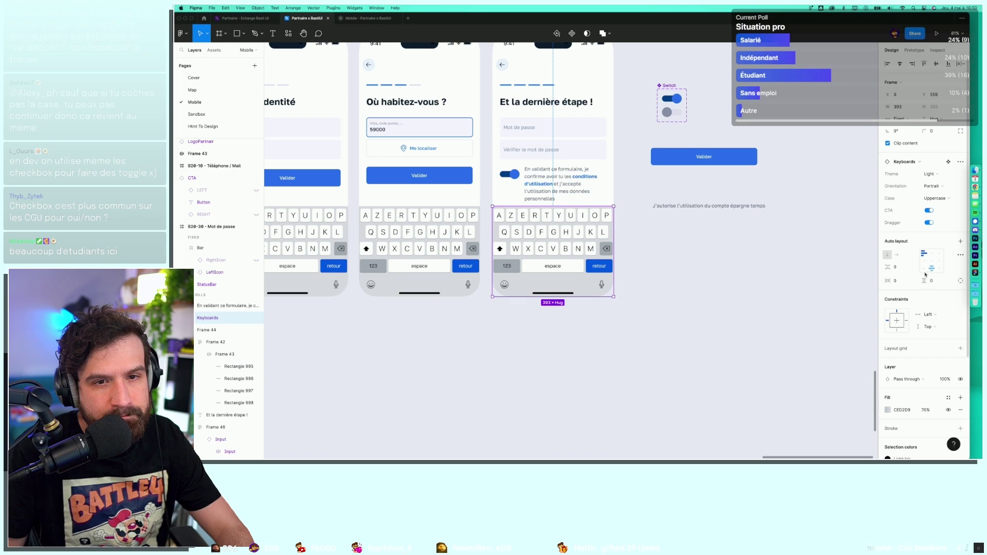
{"action": "left_click", "coordinate": [914, 51]}
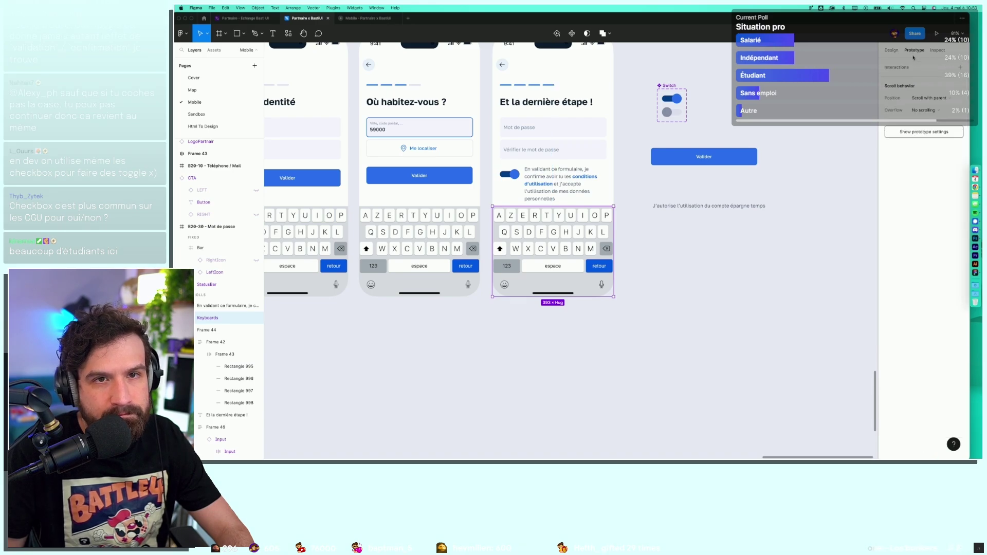
{"action": "left_click", "coordinate": [756, 242]}
{"action": "scroll", "coordinate": [599, 283], "scroll_direction": "down", "scroll_amount": 3, "text": "ctrl"}
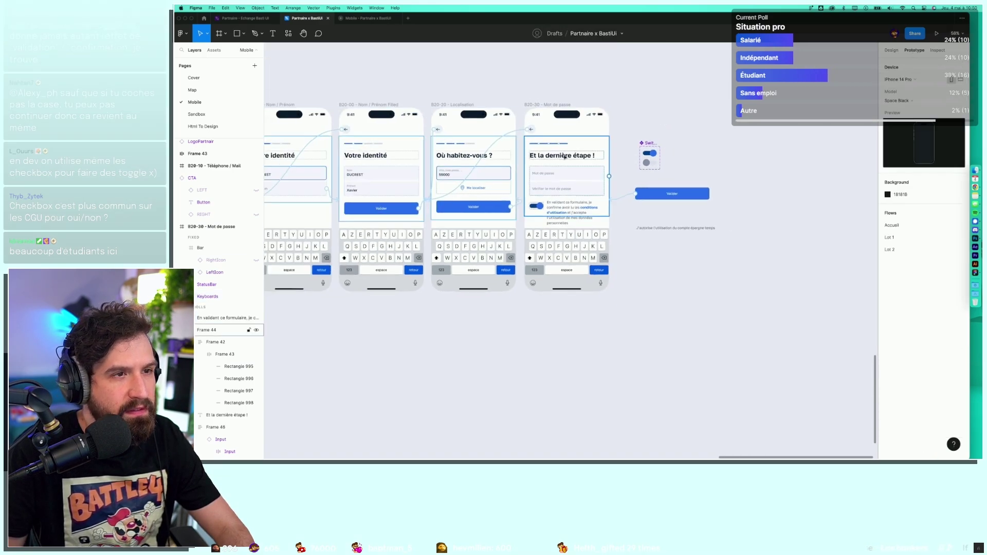
{"action": "left_click", "coordinate": [546, 104]}
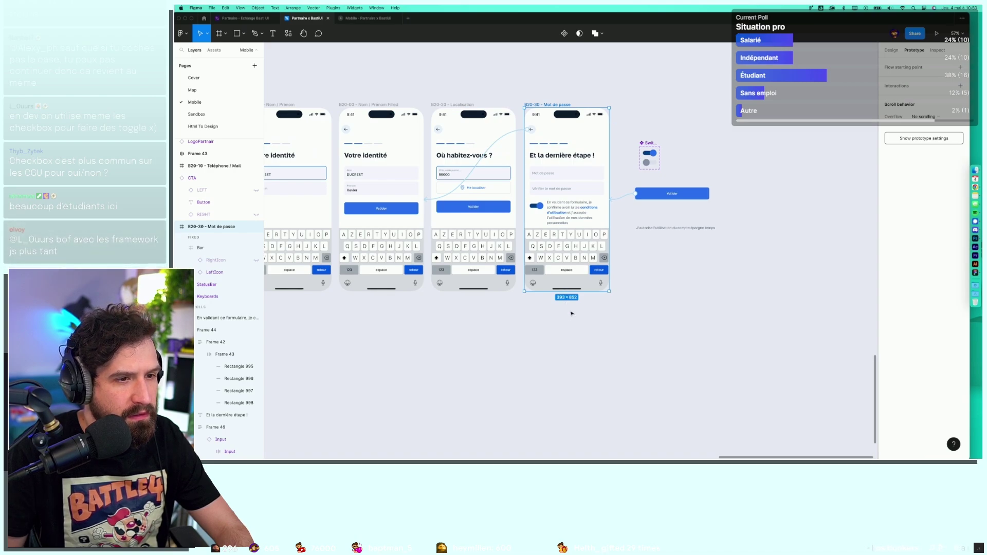
{"action": "left_click_drag", "start_coordinate": [588, 291], "coordinate": [588, 400]}
{"action": "left_click", "coordinate": [669, 322]}
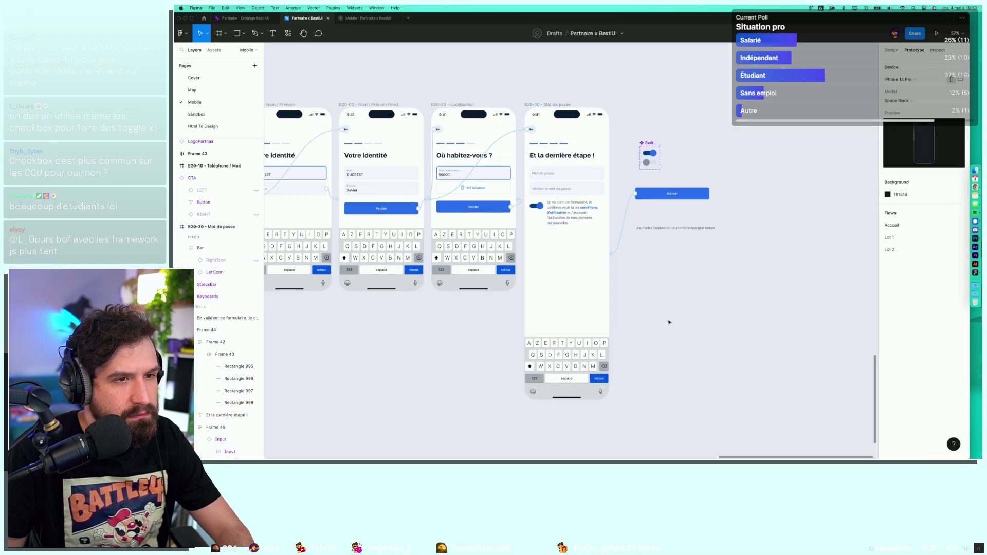
{"action": "left_click", "coordinate": [898, 53]}
{"action": "left_click_drag", "start_coordinate": [629, 254], "coordinate": [644, 283]}
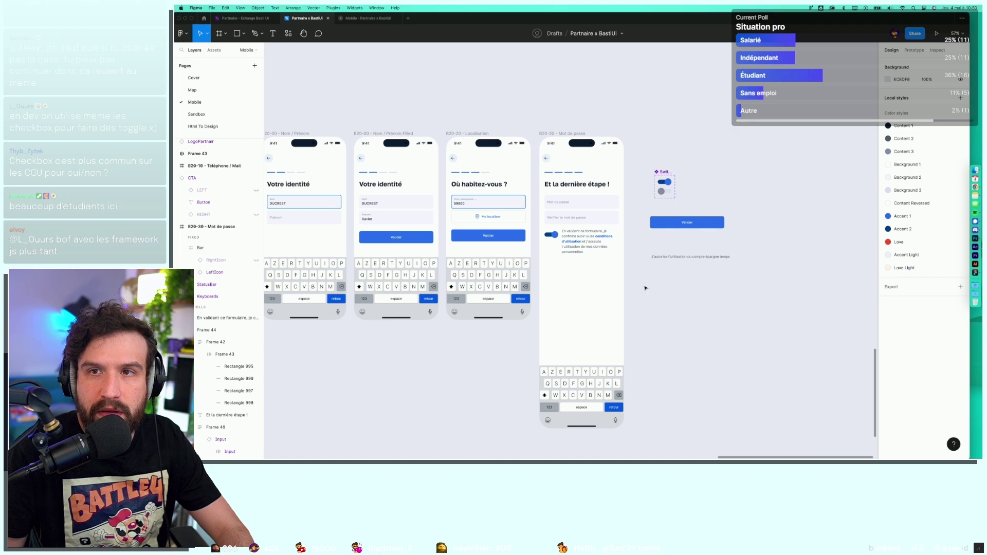
{"action": "scroll", "coordinate": [588, 253], "scroll_direction": "up", "scroll_amount": 5}
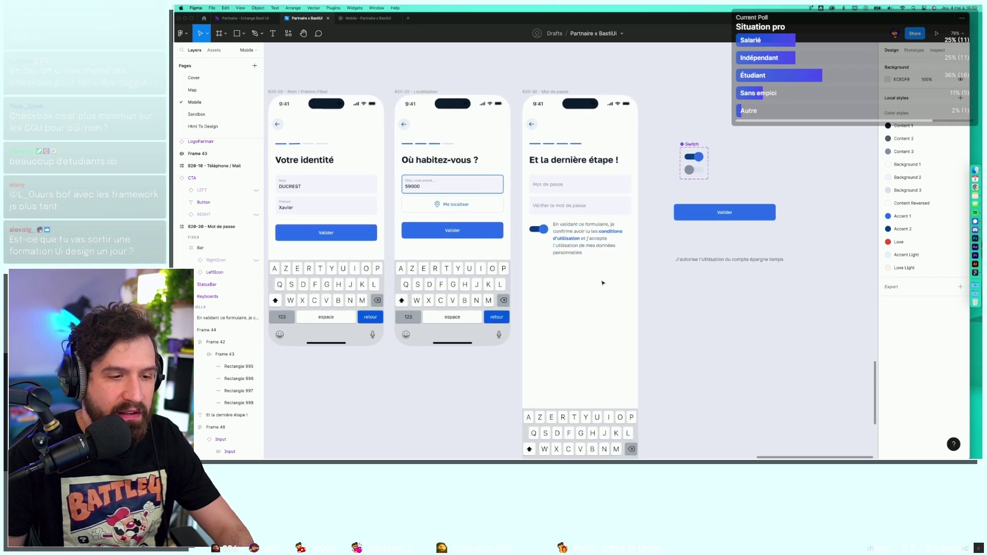
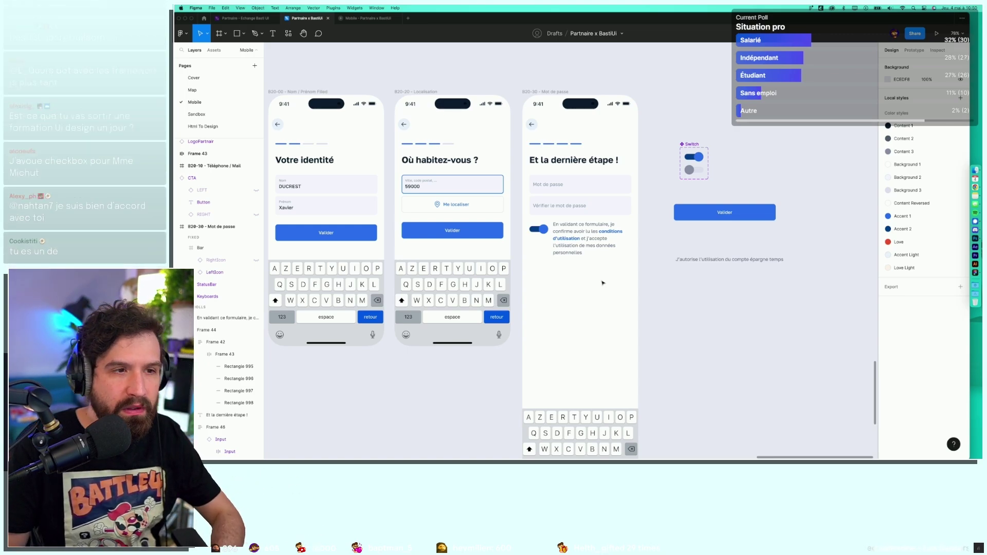
Cut the consent text out of Frame 44 and paste it below the toggle.
{"action": "left_click_drag", "start_coordinate": [652, 311], "coordinate": [648, 329]}
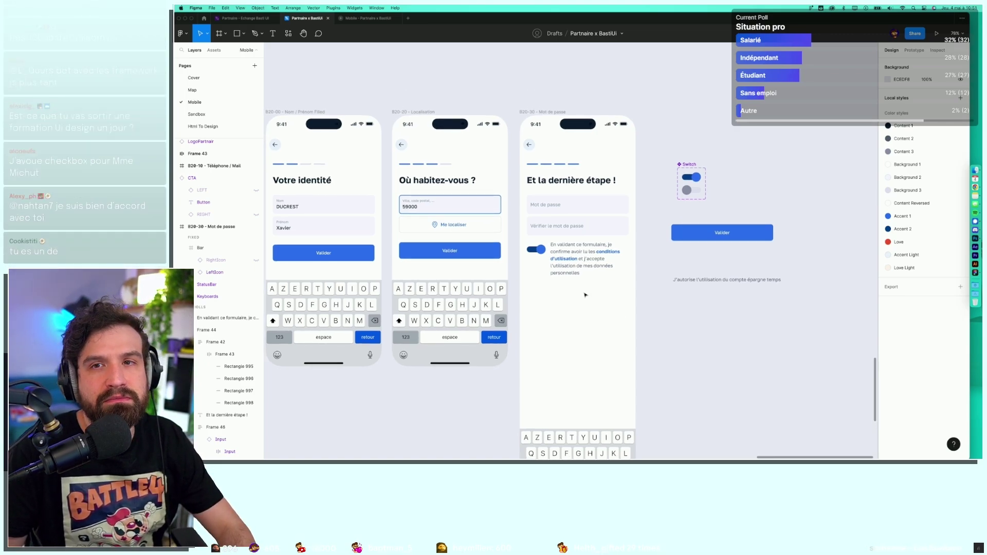
{"action": "scroll", "coordinate": [579, 290], "scroll_direction": "up", "scroll_amount": 5}
{"action": "left_click", "coordinate": [584, 230]}
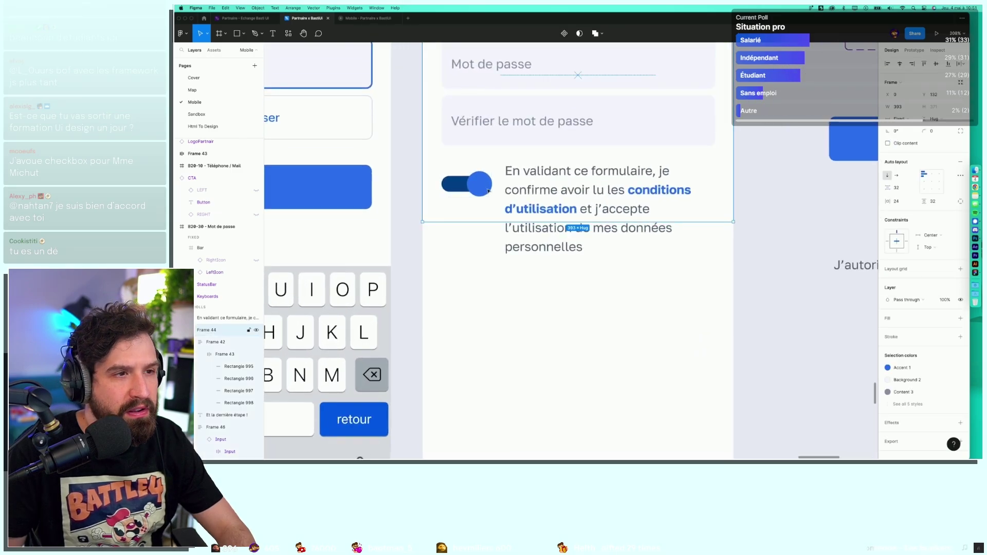
{"action": "scroll", "coordinate": [586, 231], "scroll_direction": "down", "scroll_amount": 3}
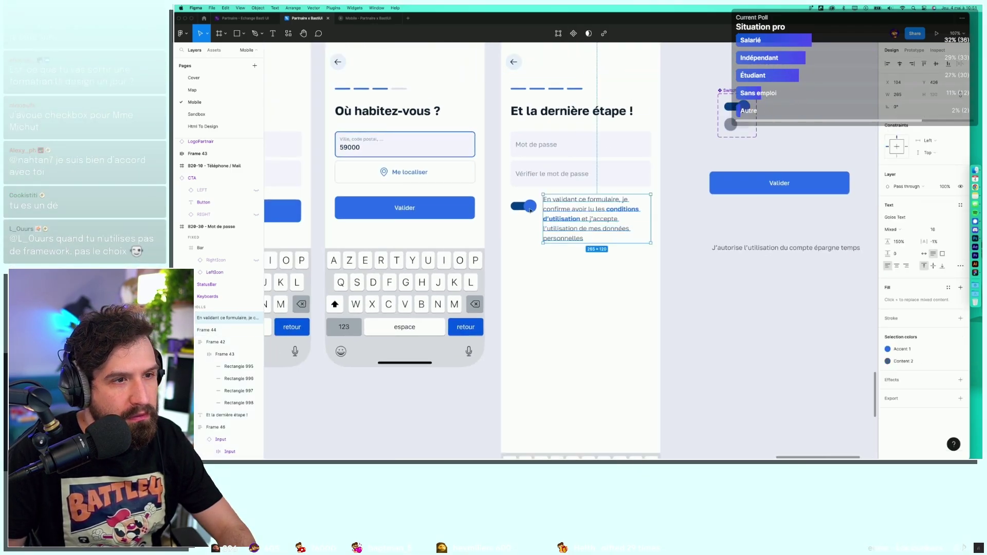
{"action": "key", "text": "super+x"}
{"action": "left_click", "coordinate": [551, 207]}
{"action": "key", "text": "super+v"}
Wrap the switch and consent text in a horizontal auto-layout frame.
{"action": "left_click", "coordinate": [523, 206], "text": "shift"}
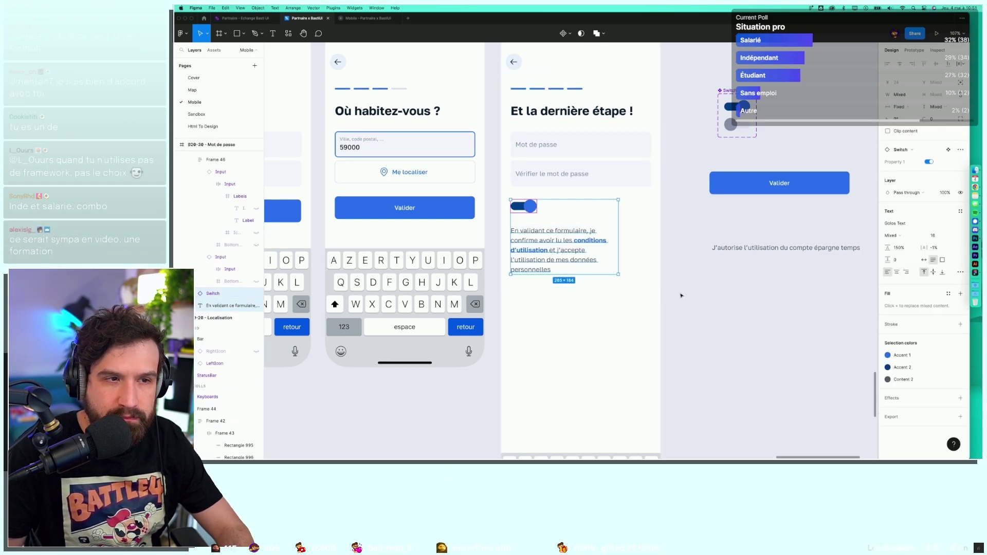
{"action": "key", "text": "shift+a"}
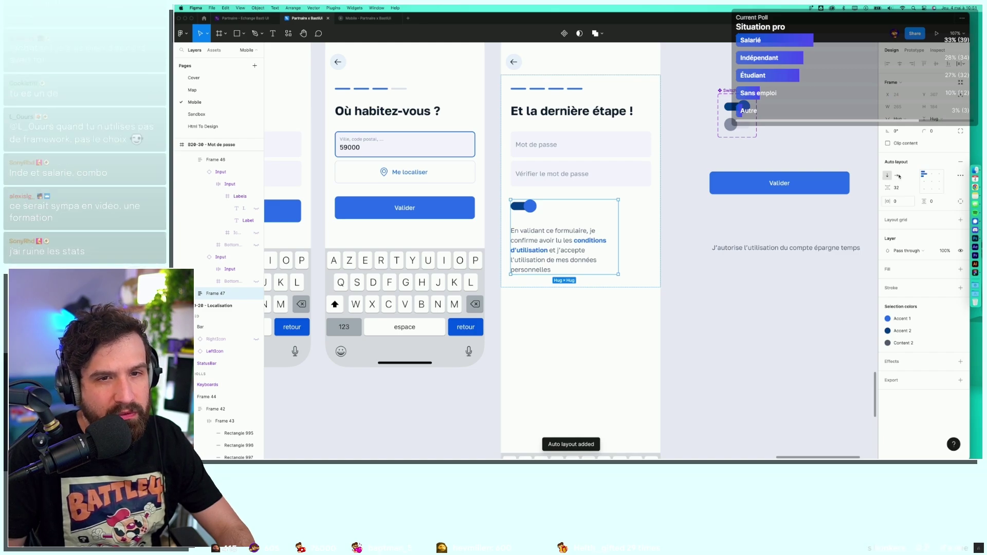
{"action": "left_click", "coordinate": [896, 177]}
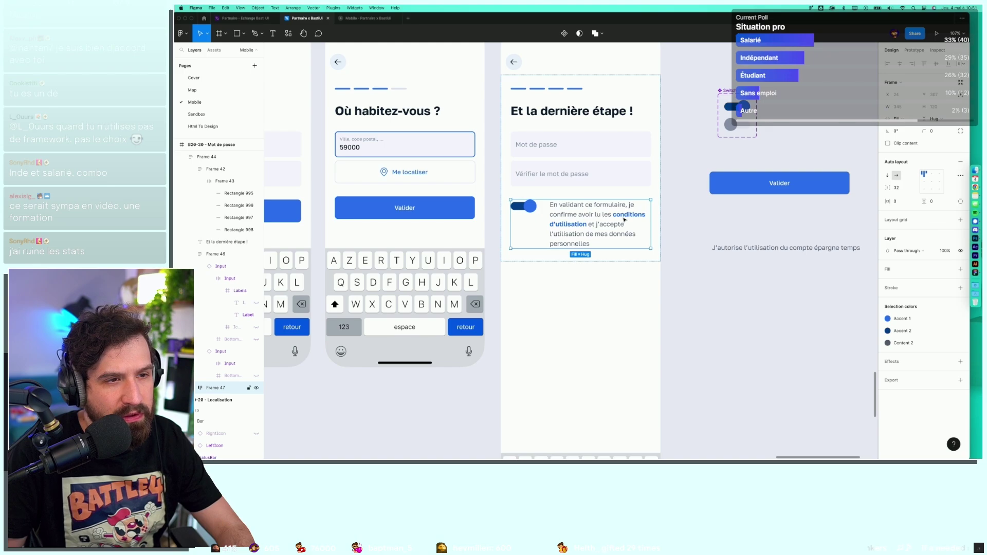
Set the consent text to font size 13 with Fill container width.
{"action": "left_click", "coordinate": [597, 221]}
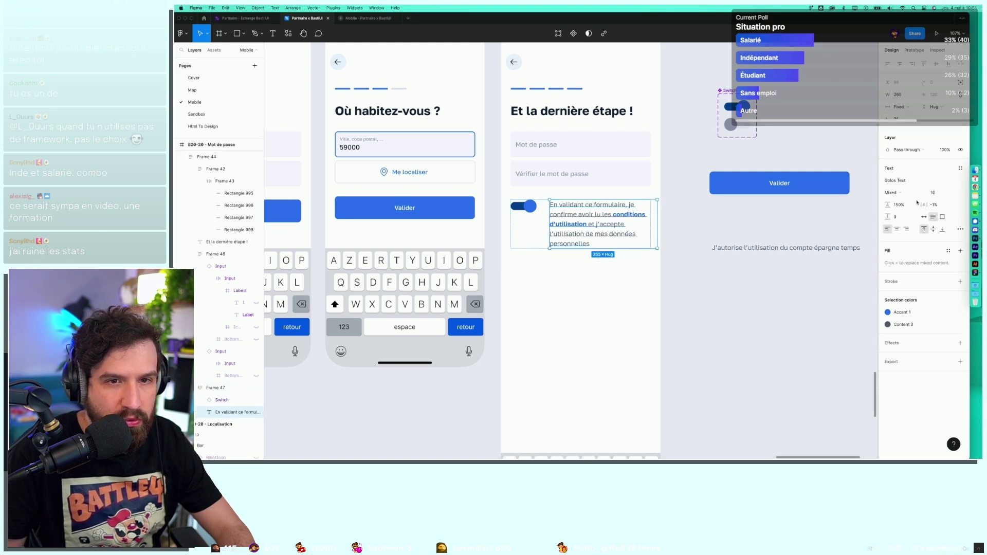
{"action": "key", "text": "Return"}
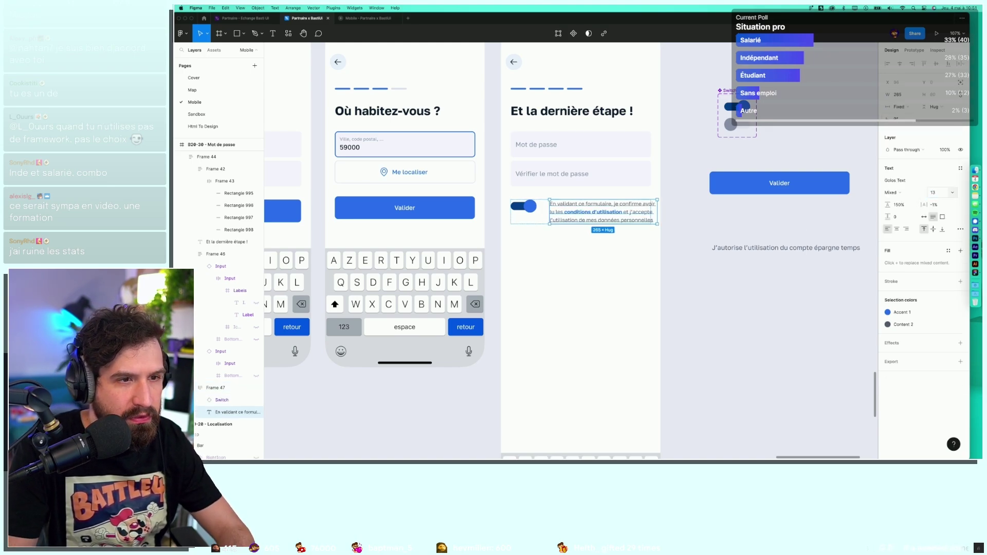
{"action": "left_click", "coordinate": [899, 110]}
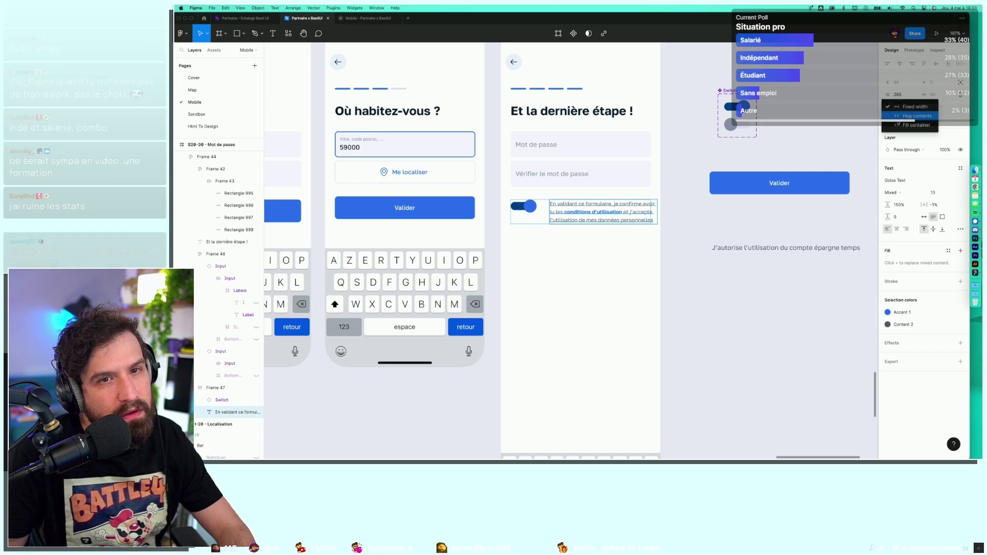
{"action": "left_click", "coordinate": [682, 302]}
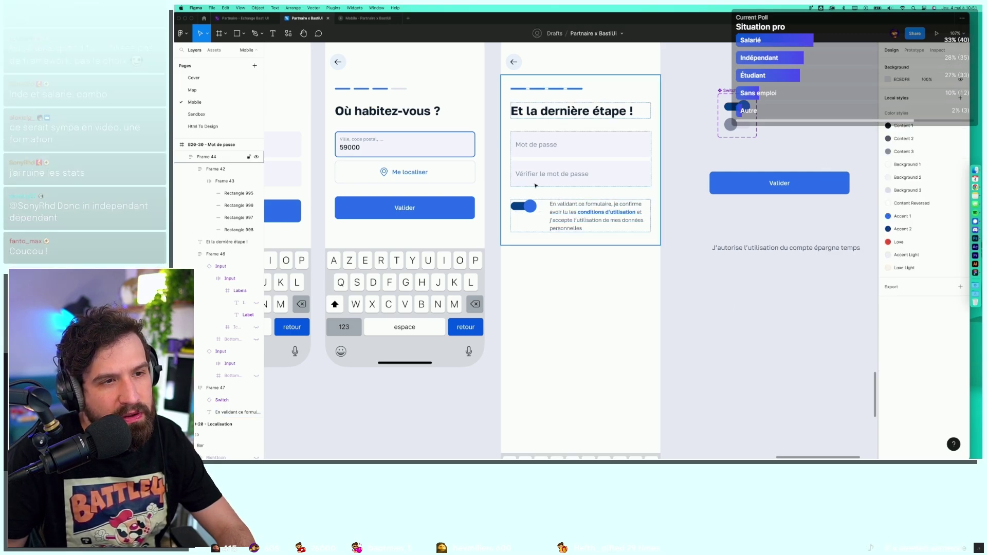
{"action": "left_click", "coordinate": [555, 221]}
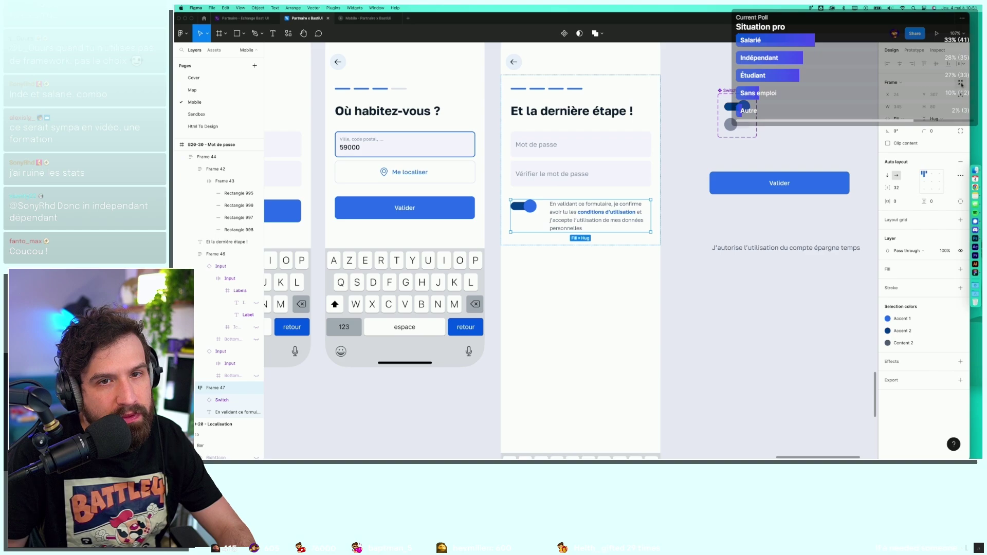
{"action": "left_click", "coordinate": [713, 306]}
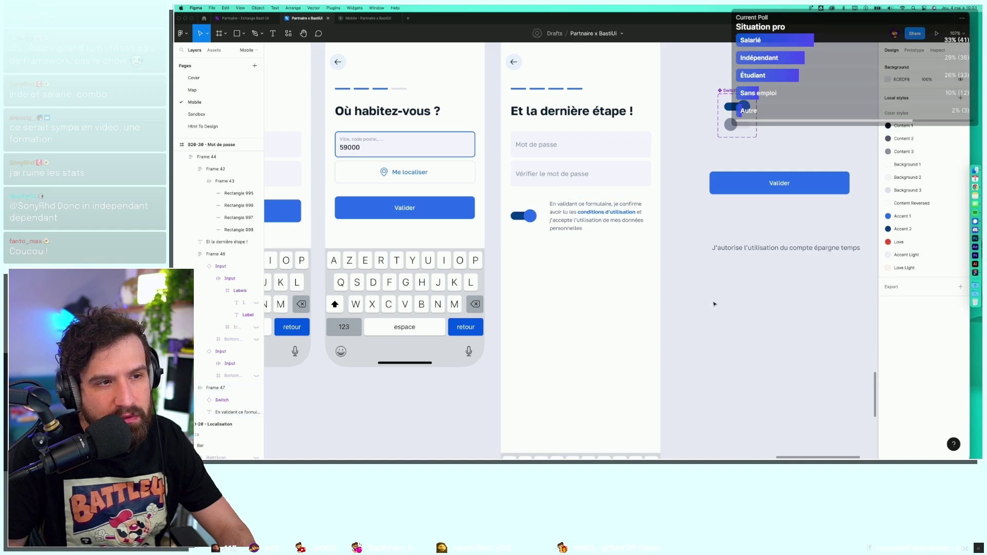
{"action": "scroll", "coordinate": [538, 221], "scroll_direction": "up", "scroll_amount": 2}
{"action": "scroll", "coordinate": [535, 161], "scroll_direction": "up", "scroll_amount": 3}
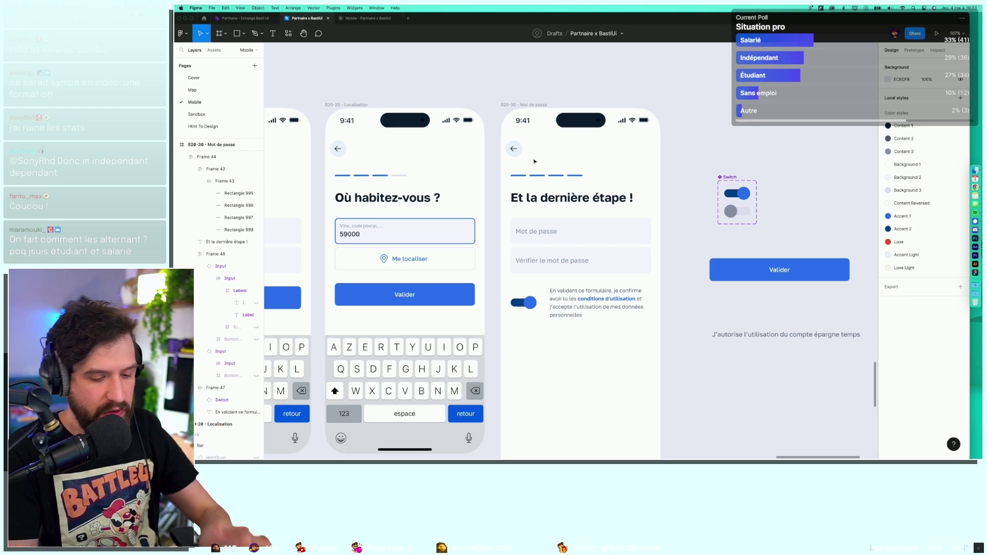
Reorder Frame 47 so the Switch comes after the consent text.
{"action": "left_click", "coordinate": [527, 105]}
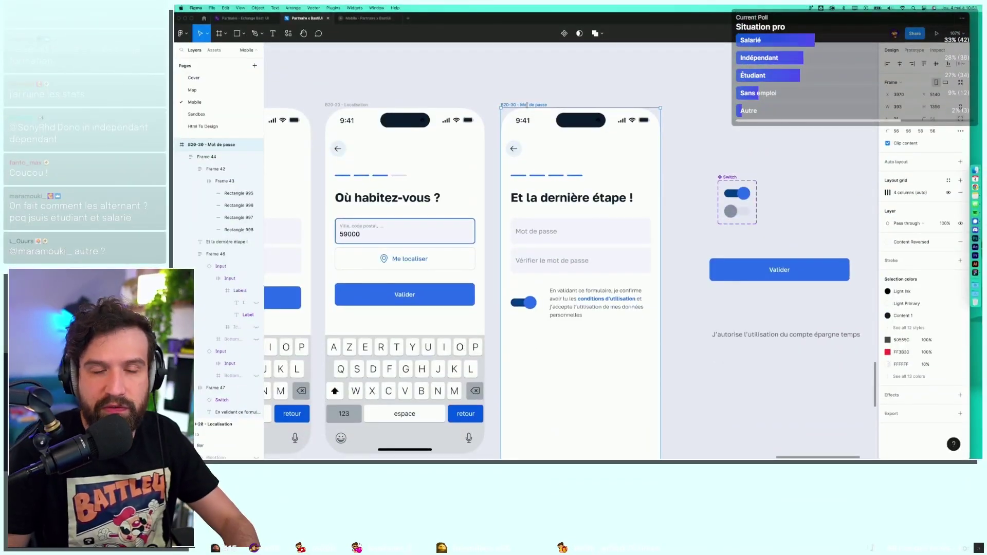
{"action": "double_click", "coordinate": [530, 306]}
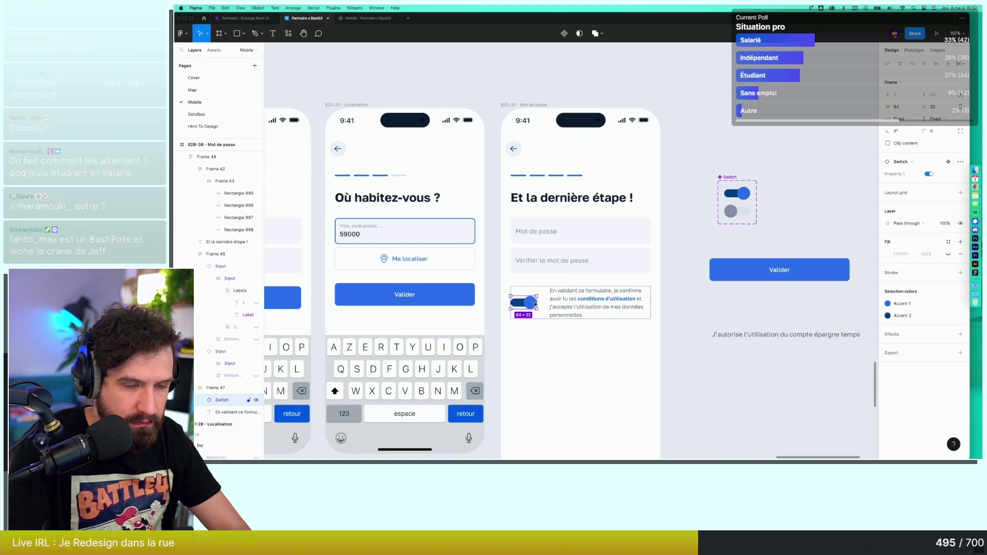
{"action": "key", "text": "Right"}
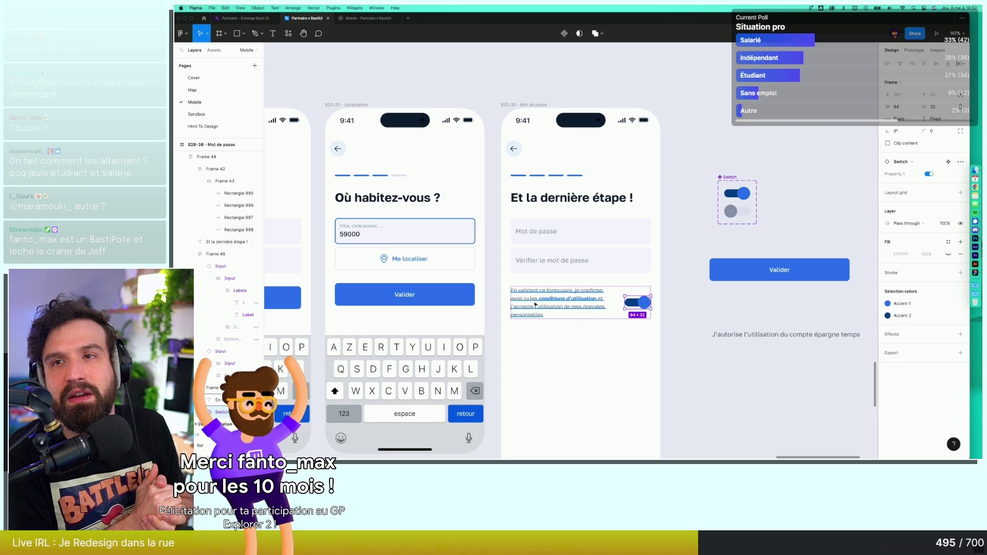
Set the Switch track (Rectangle 1000) width to 48.
{"action": "left_click", "coordinate": [735, 194]}
{"action": "scroll", "coordinate": [740, 194], "scroll_direction": "up", "scroll_amount": 5}
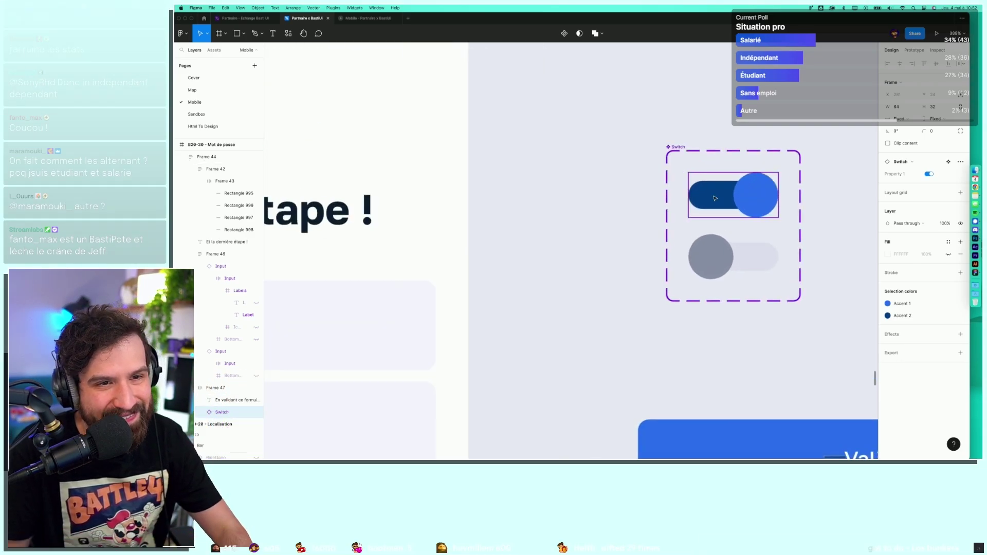
{"action": "left_click", "coordinate": [897, 94]}
{"action": "type", "text": "56"}
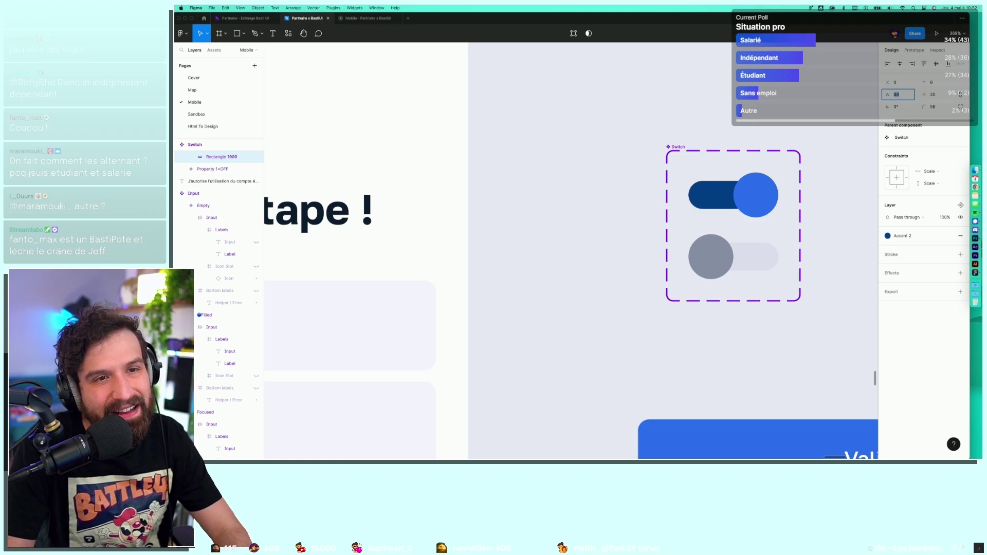
{"action": "type", "text": "48"}
{"action": "key", "text": "Return"}
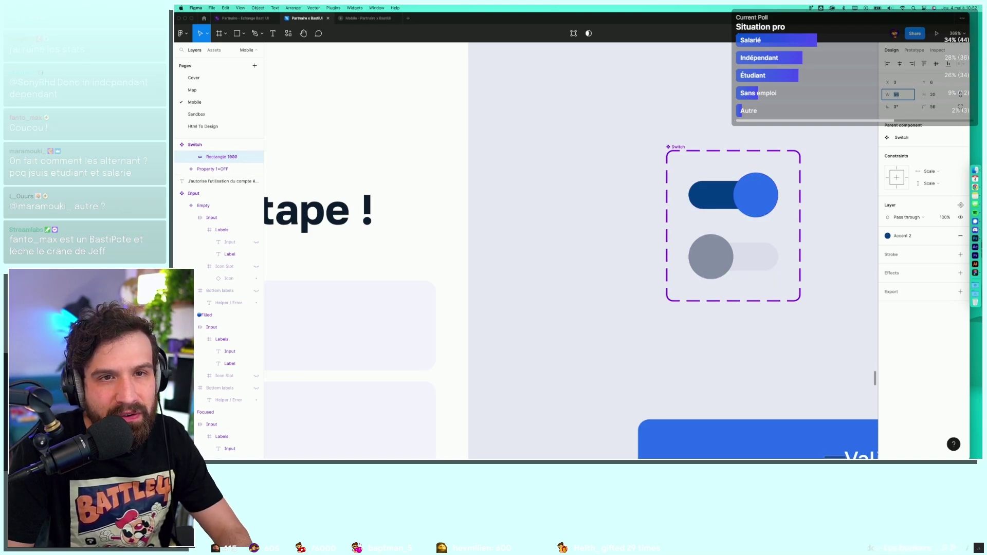
Resize the switch knob to 24×24 and reposition it on the track.
{"action": "left_click", "coordinate": [750, 206]}
{"action": "left_click", "coordinate": [915, 95]}
{"action": "type", "text": "24"}
{"action": "key", "text": "Return"}
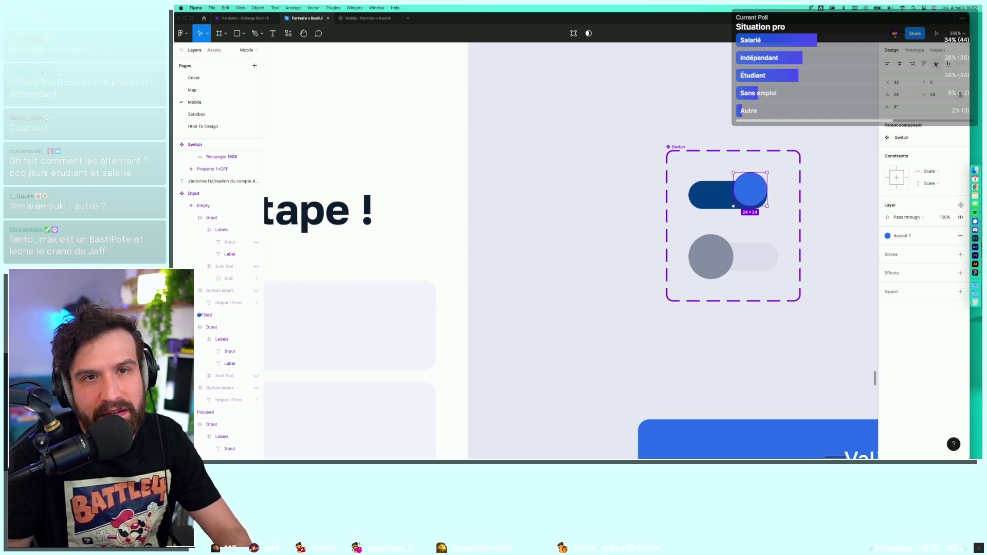
{"action": "scroll", "coordinate": [773, 175], "scroll_direction": "up", "scroll_amount": 5}
{"action": "left_click_drag", "start_coordinate": [707, 226], "coordinate": [717, 225]}
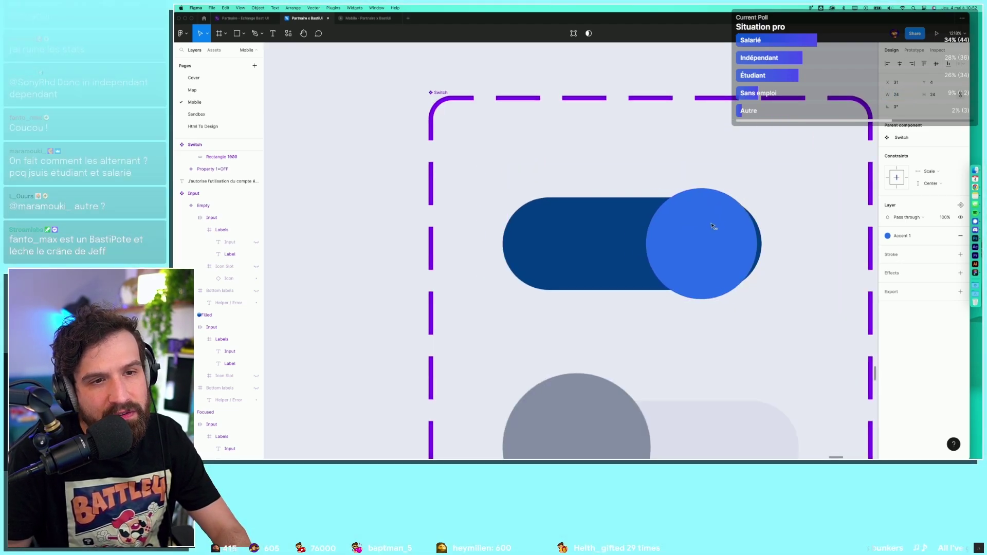
Nudge the knob slightly left and inspect the ON and OFF switch variants.
{"action": "left_click", "coordinate": [600, 232]}
{"action": "left_click", "coordinate": [901, 96]}
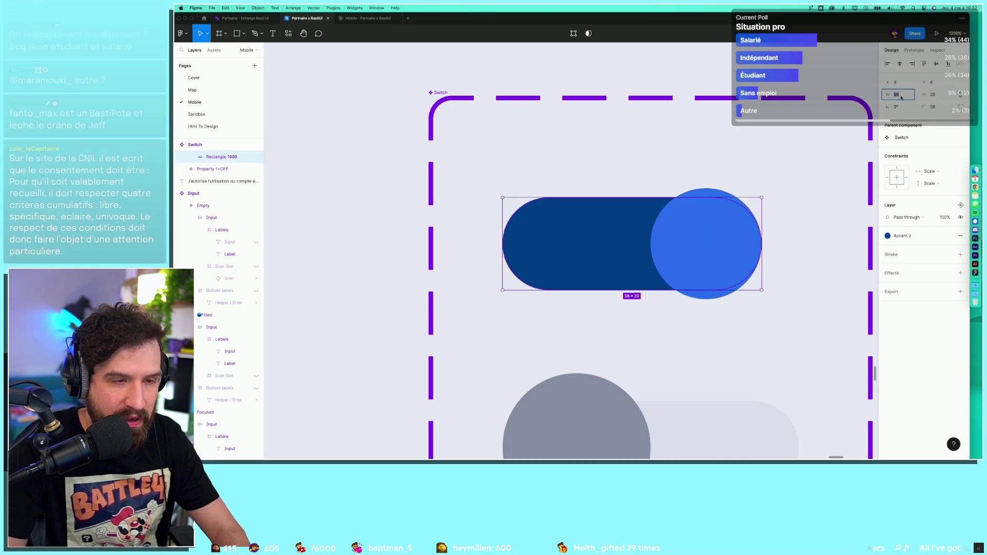
{"action": "left_click_drag", "start_coordinate": [748, 225], "coordinate": [710, 225]}
{"action": "left_click", "coordinate": [742, 204]}
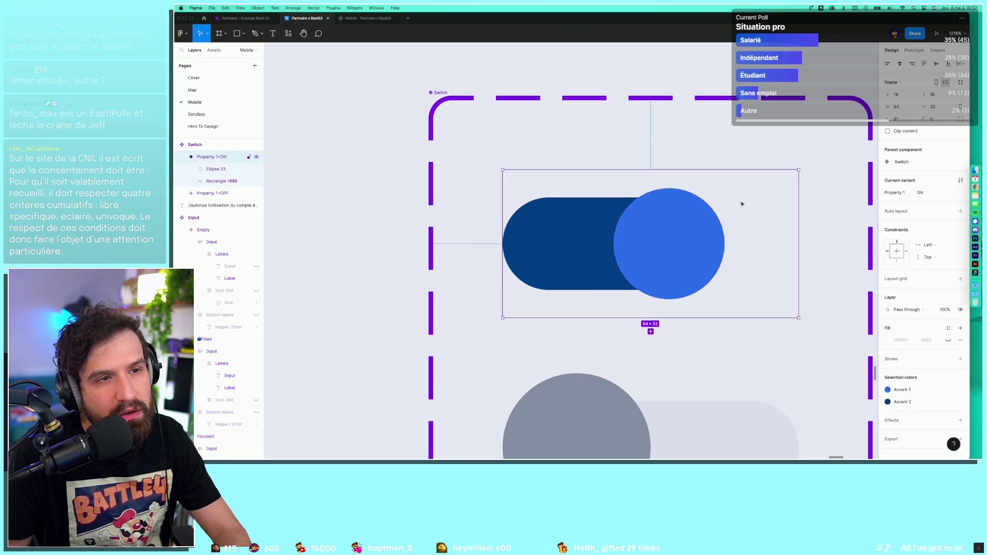
{"action": "mouse_move", "coordinate": [635, 231]}
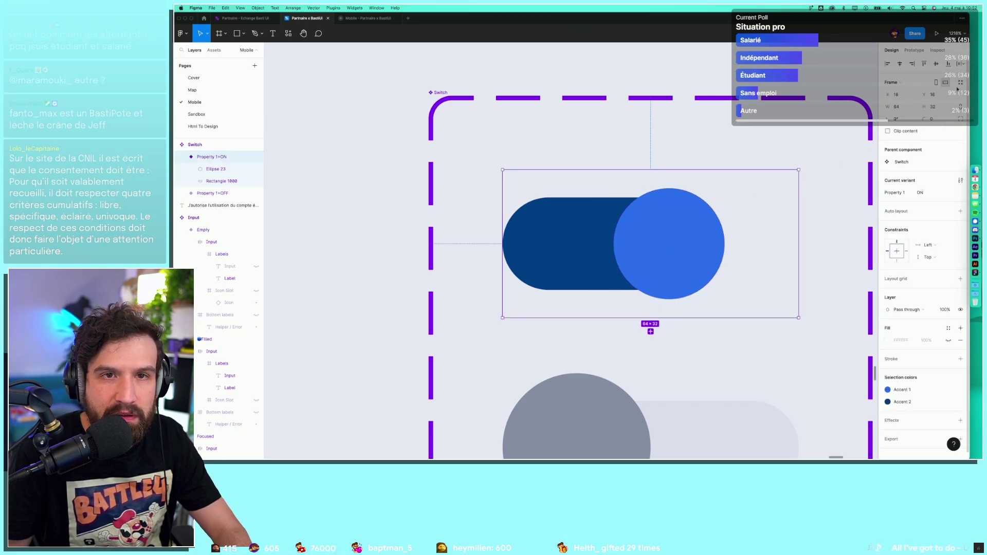
{"action": "scroll", "coordinate": [625, 286], "scroll_direction": "down", "scroll_amount": 3}
{"action": "left_click", "coordinate": [625, 286]}
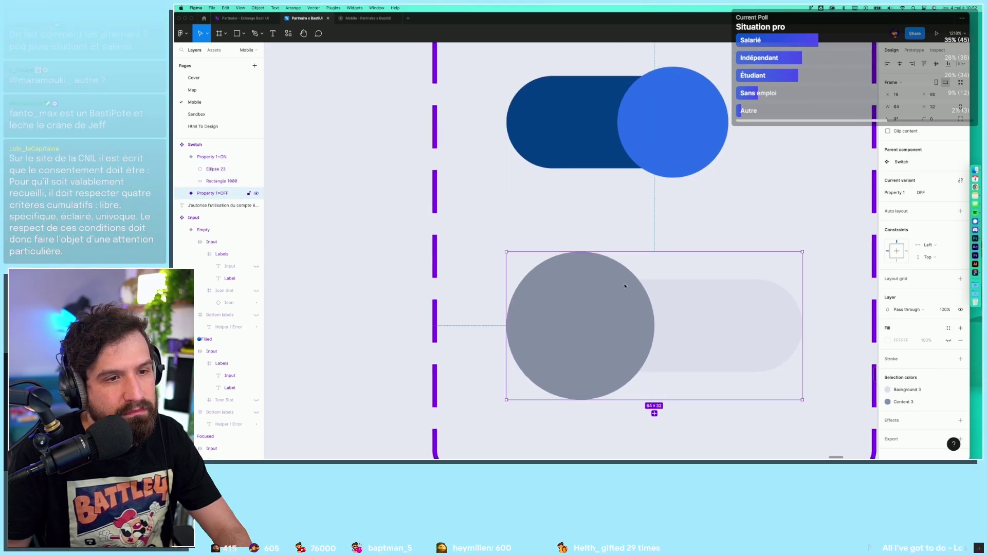
{"action": "scroll", "coordinate": [623, 275], "scroll_direction": "down", "scroll_amount": 10}
{"action": "scroll", "coordinate": [668, 309], "scroll_direction": "left", "scroll_amount": 5}
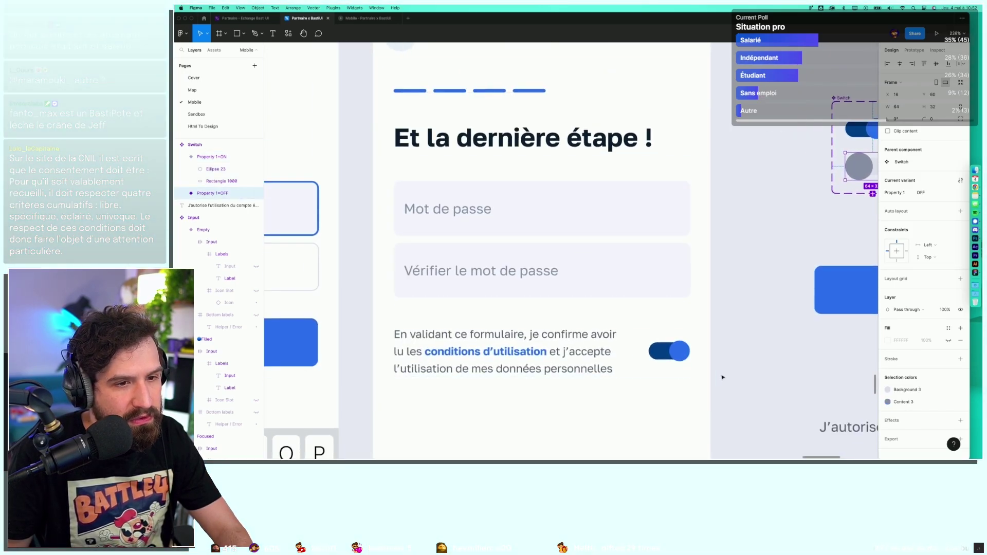
{"action": "scroll", "coordinate": [703, 337], "scroll_direction": "up", "scroll_amount": 3}
{"action": "scroll", "coordinate": [701, 337], "scroll_direction": "right", "scroll_amount": 5}
{"action": "scroll", "coordinate": [727, 268], "scroll_direction": "up", "scroll_amount": 3}
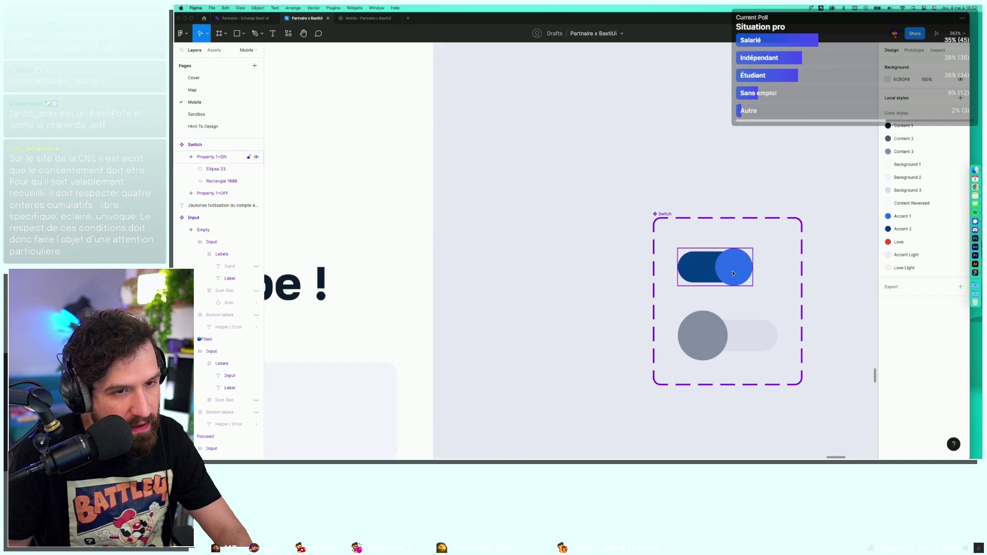
{"action": "scroll", "coordinate": [752, 249], "scroll_direction": "up", "scroll_amount": 3}
Drag the ON switch track's height down to make it slimmer.
{"action": "double_click", "coordinate": [634, 279]}
{"action": "scroll", "coordinate": [658, 269], "scroll_direction": "up", "scroll_amount": 3}
{"action": "left_click_drag", "start_coordinate": [669, 229], "coordinate": [668, 240]}
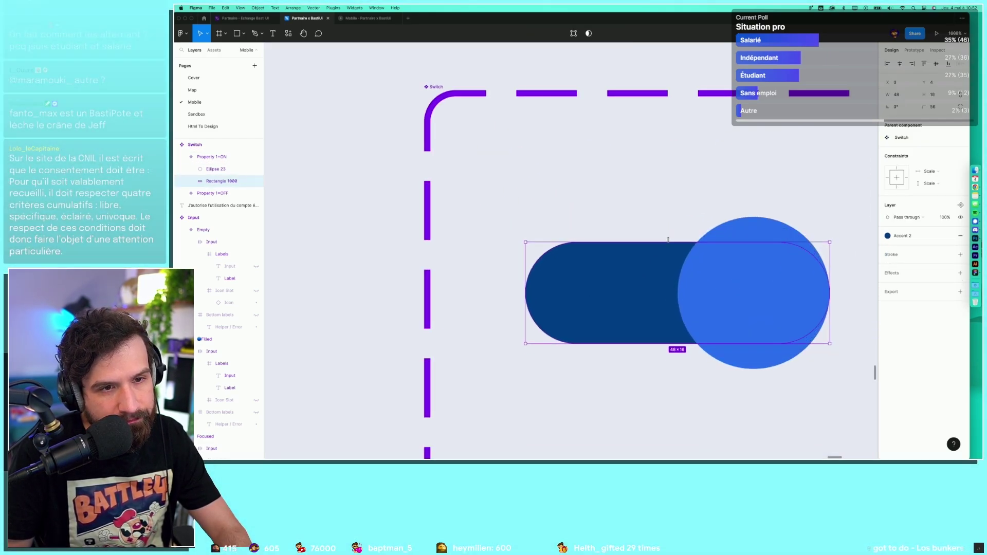
{"action": "scroll", "coordinate": [669, 239], "scroll_direction": "down", "scroll_amount": 10}
{"action": "left_click", "coordinate": [613, 327]}
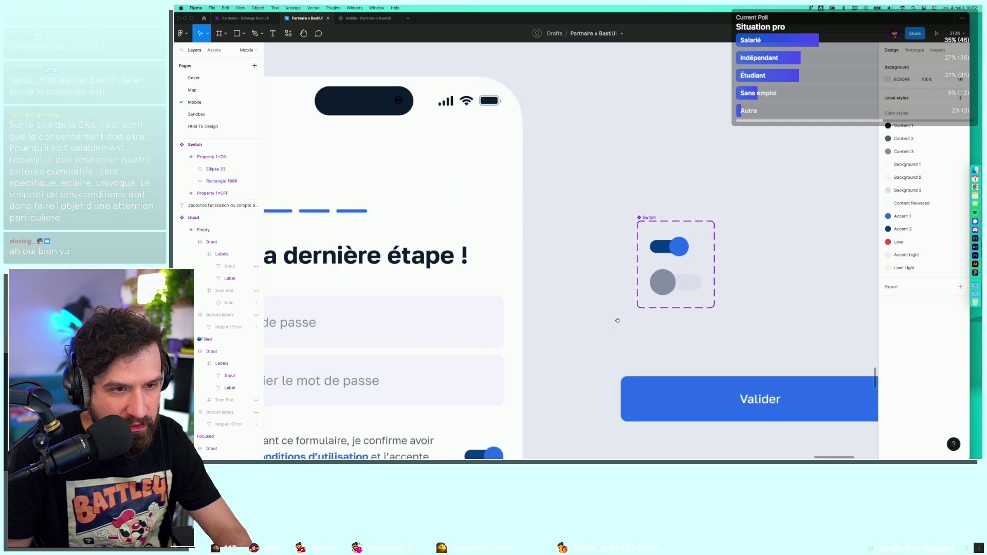
{"action": "left_click_drag", "start_coordinate": [613, 327], "coordinate": [722, 168]}
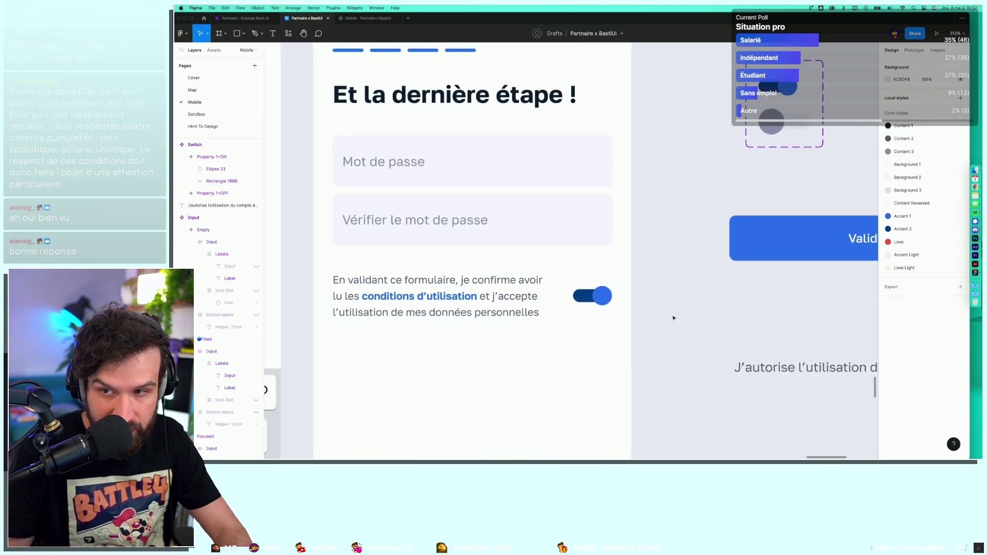
{"action": "scroll", "coordinate": [669, 185], "scroll_direction": "up", "scroll_amount": 3}
{"action": "scroll", "coordinate": [643, 167], "scroll_direction": "up", "scroll_amount": 10}
{"action": "left_click", "coordinate": [634, 284]}
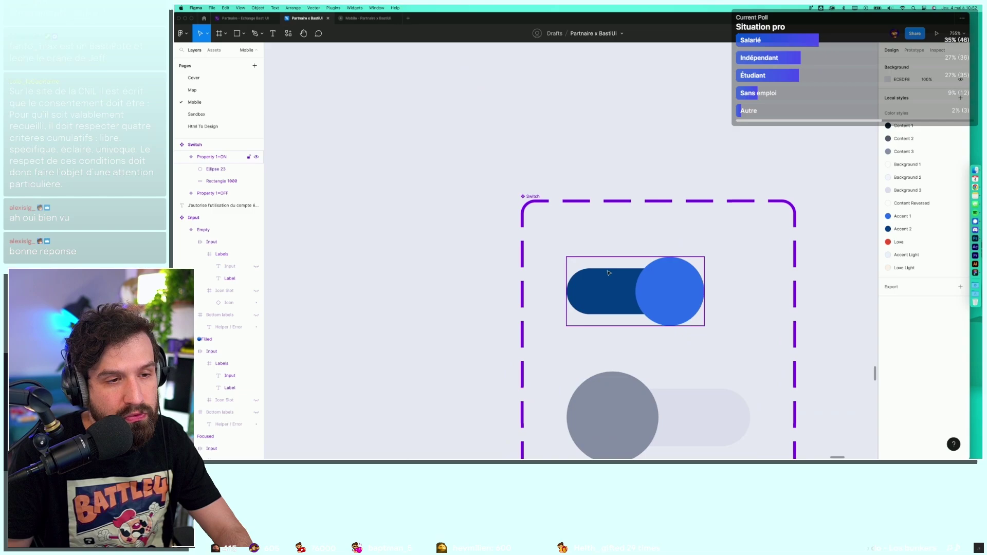
Set the ON track width to 40 and align its blue knob to the track end.
{"action": "type", "text": "40"}
{"action": "key", "text": "Return"}
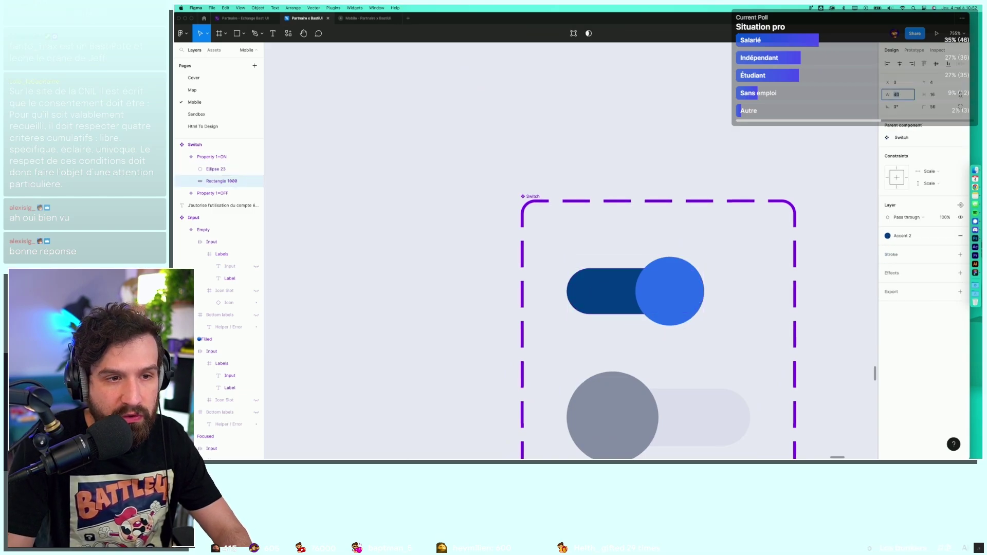
{"action": "left_click", "coordinate": [694, 278]}
{"action": "key", "text": "Left"}
{"action": "key", "text": "Left"}
{"action": "key", "text": "Left"}
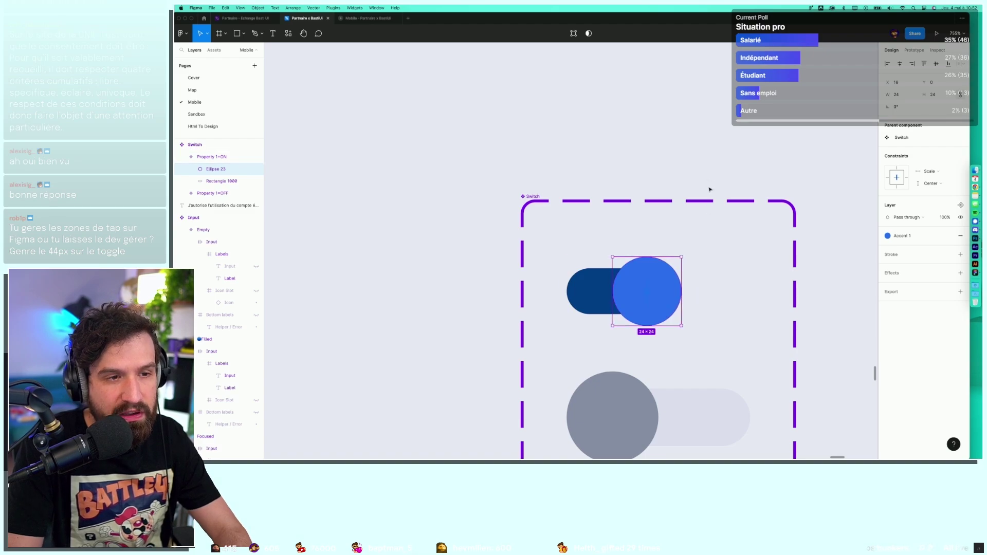
{"action": "left_click", "coordinate": [710, 190]}
{"action": "scroll", "coordinate": [709, 190], "scroll_direction": "down", "scroll_amount": 5}
{"action": "scroll", "coordinate": [692, 161], "scroll_direction": "up", "scroll_amount": 2}
{"action": "scroll", "coordinate": [684, 262], "scroll_direction": "up", "scroll_amount": 2}
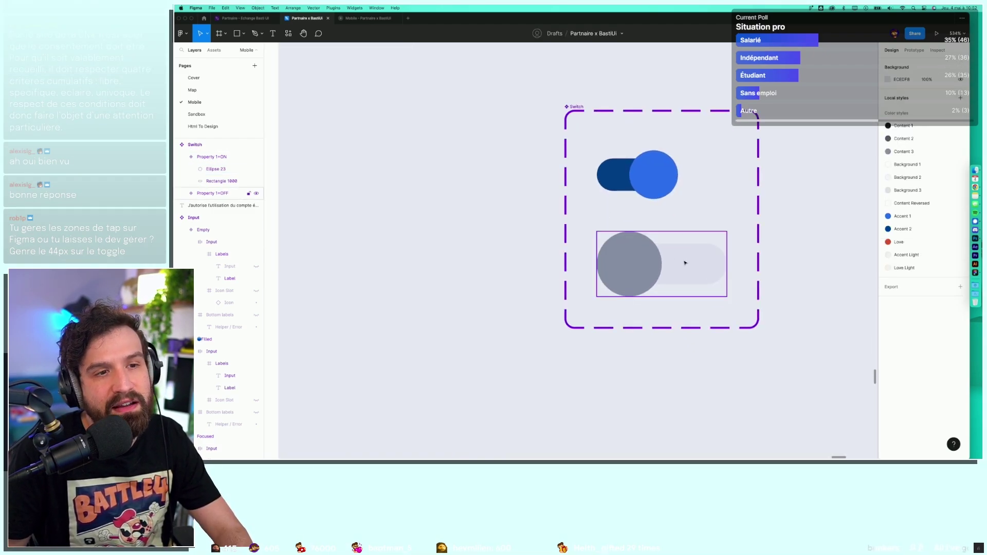
Set the OFF track width to 40 and shrink the grey knob to 24×24.
{"action": "double_click", "coordinate": [619, 179]}
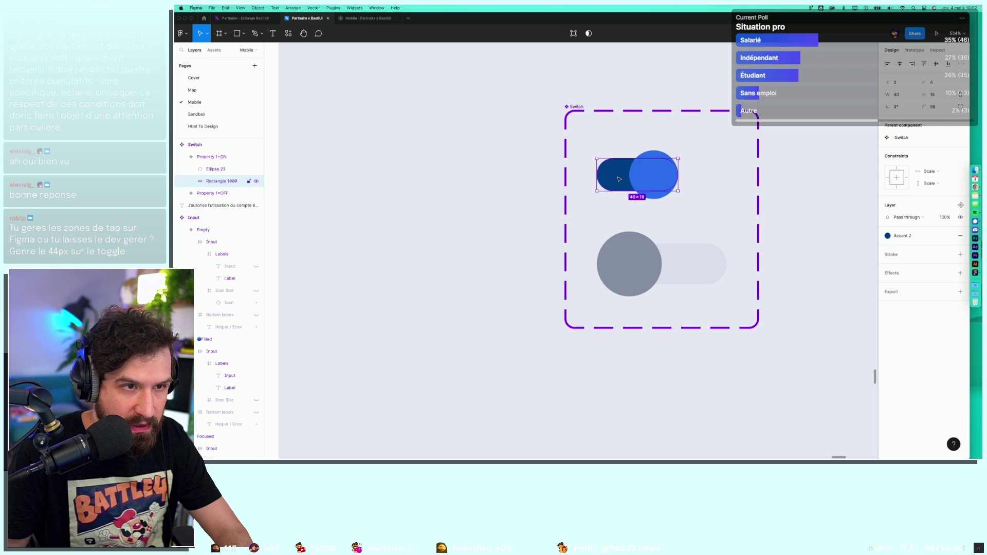
{"action": "left_click", "coordinate": [688, 264]}
{"action": "type", "text": "40"}
{"action": "key", "text": "Tab"}
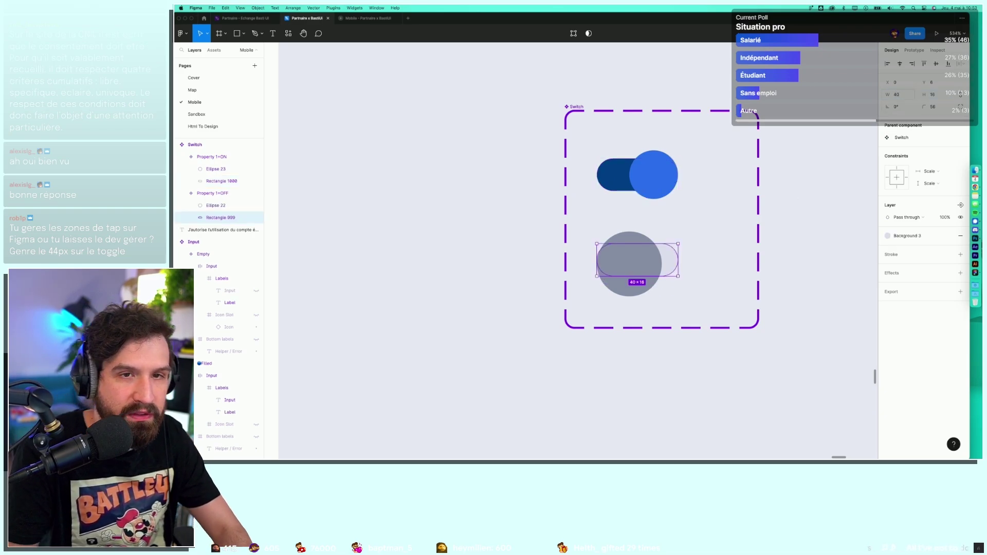
{"action": "left_click", "coordinate": [653, 188]}
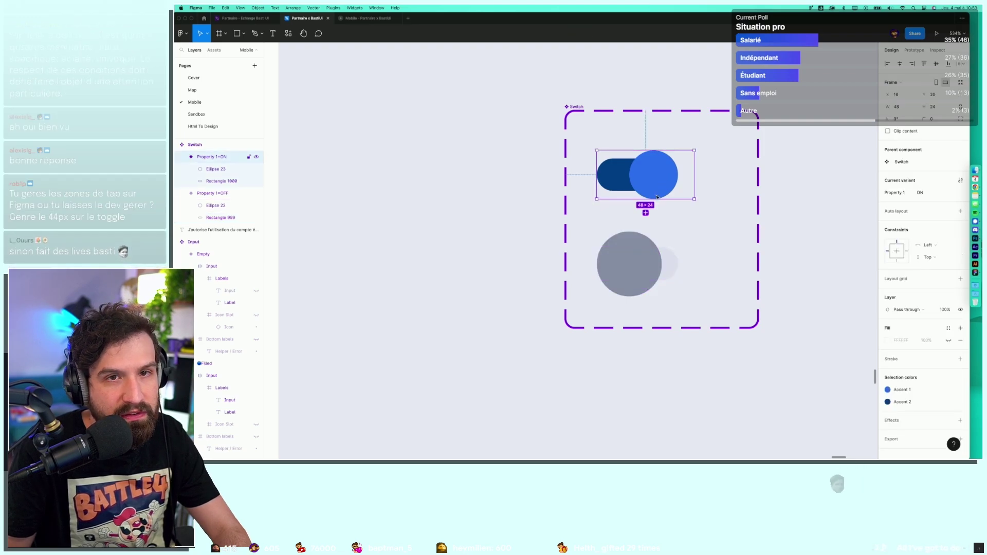
{"action": "left_click", "coordinate": [635, 252]}
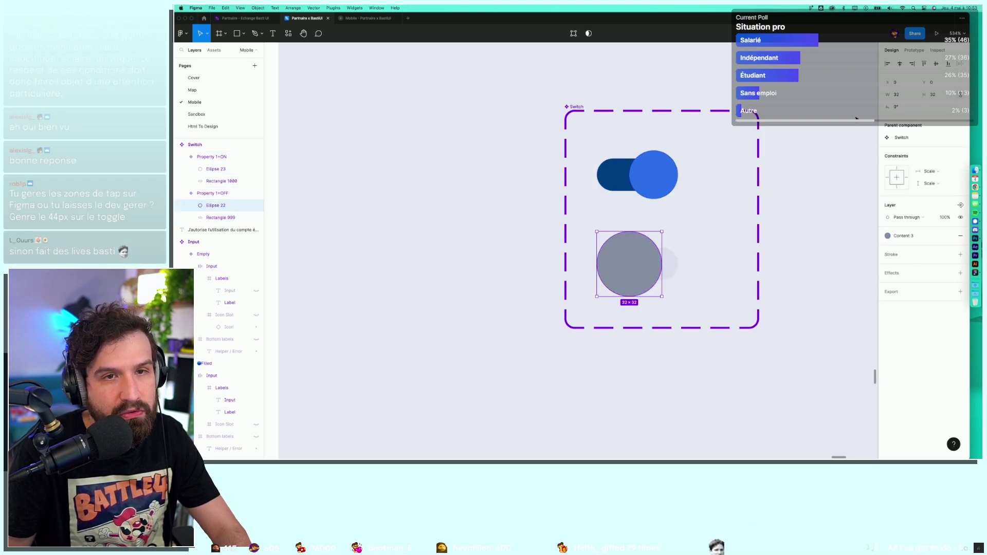
{"action": "type", "text": "24"}
{"action": "key", "text": "Return"}
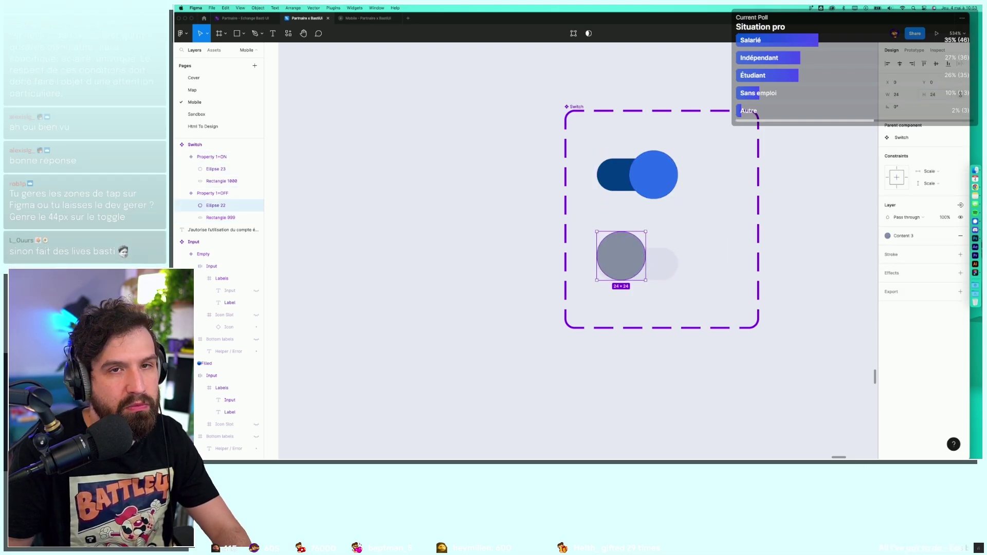
Add auto layout to the Switch component set with Shift+A.
{"action": "left_click", "coordinate": [612, 175]}
{"action": "key", "text": "Tab"}
{"action": "left_click", "coordinate": [798, 275]}
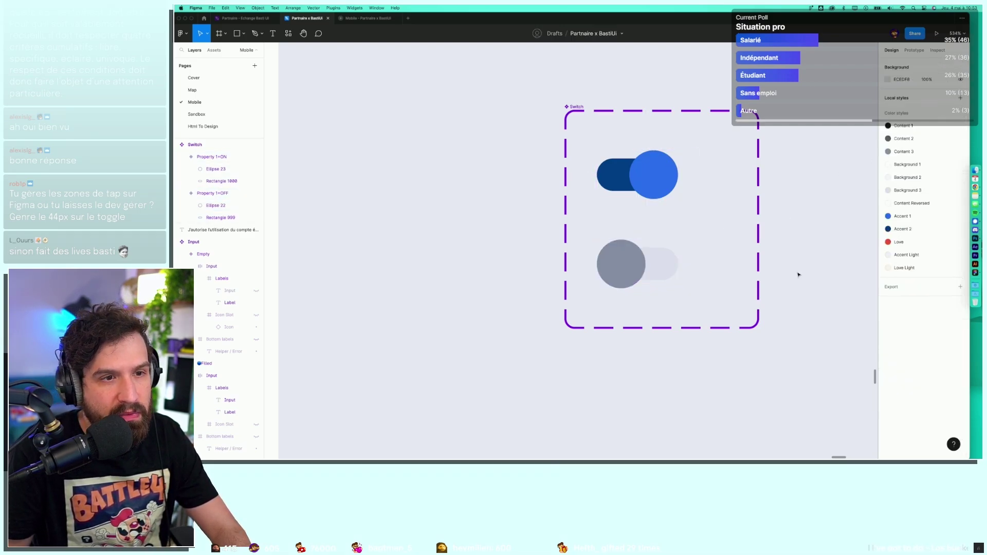
{"action": "left_click", "coordinate": [593, 124]}
{"action": "key", "text": "shift+a"}
{"action": "left_click", "coordinate": [775, 269]}
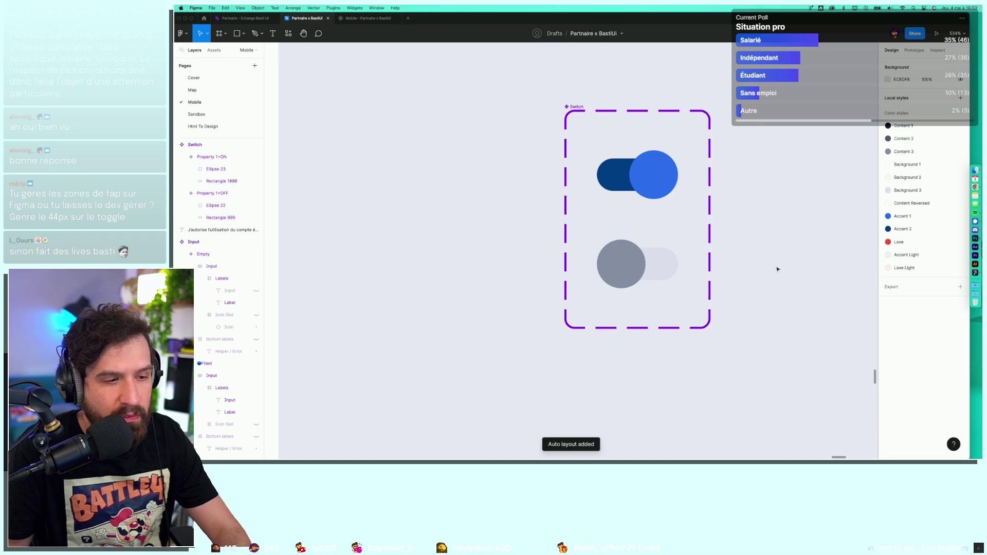
{"action": "scroll", "coordinate": [776, 268], "scroll_direction": "down", "scroll_amount": 3}
{"action": "scroll", "coordinate": [777, 348], "scroll_direction": "down", "scroll_amount": 5}
{"action": "scroll", "coordinate": [777, 348], "scroll_direction": "right", "scroll_amount": 3}
{"action": "left_click", "coordinate": [714, 272]}
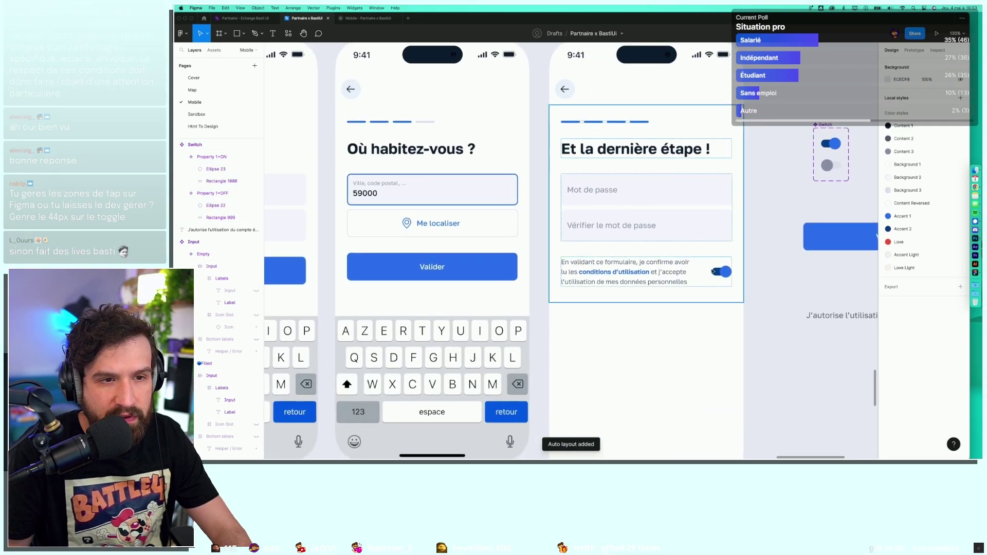
Enable independent padding on Frame 47 and set its right padding to 8.
{"action": "double_click", "coordinate": [714, 273]}
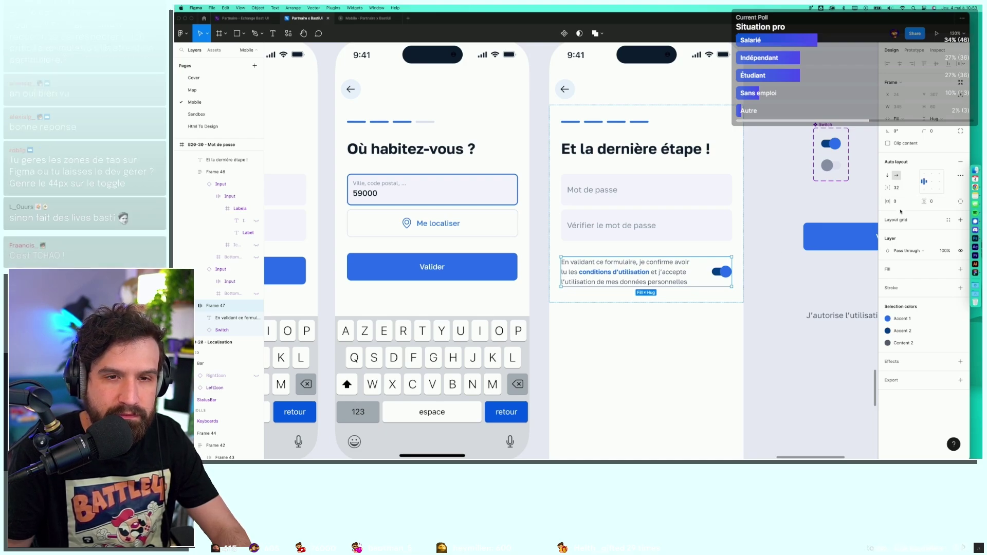
{"action": "left_click", "coordinate": [960, 202]}
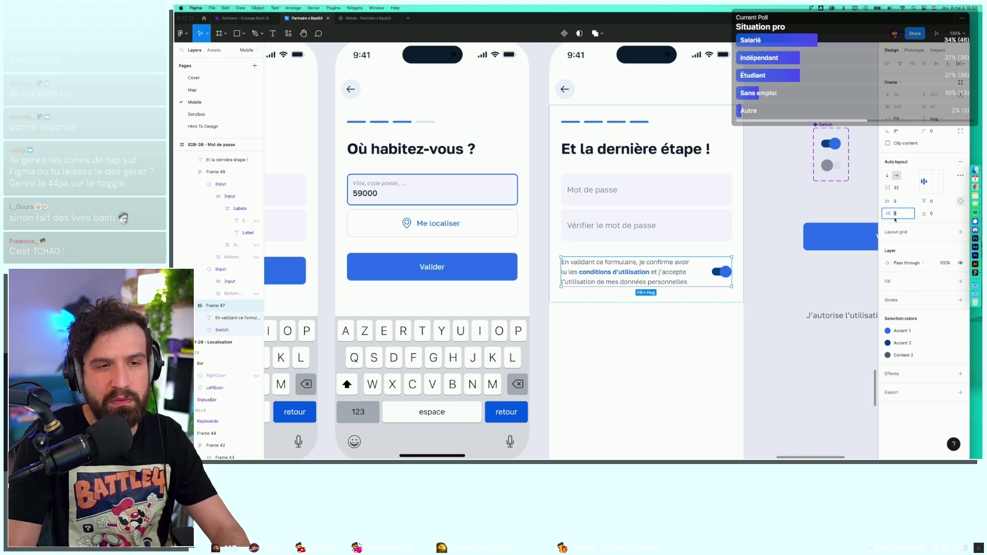
{"action": "type", "text": "8"}
{"action": "key", "text": "Return"}
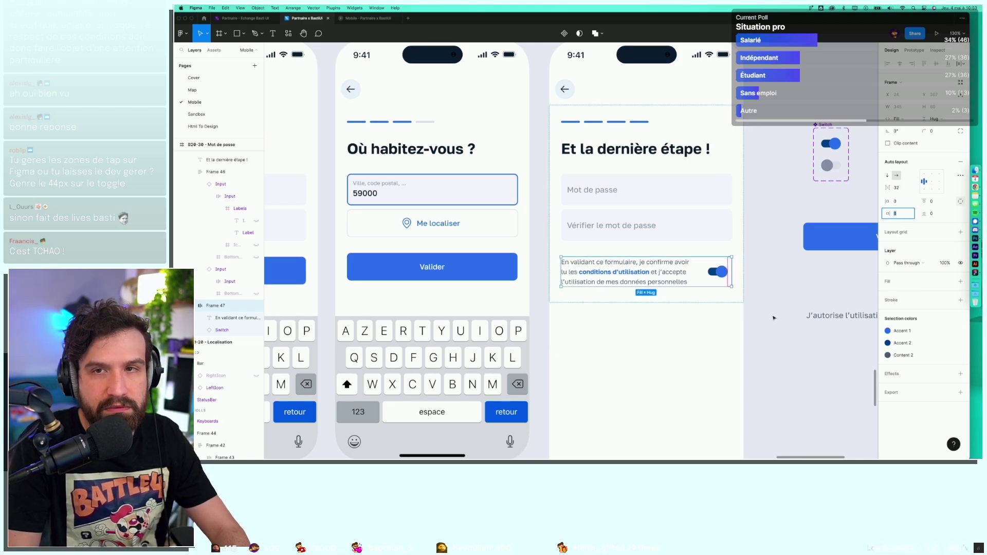
{"action": "left_click", "coordinate": [774, 318]}
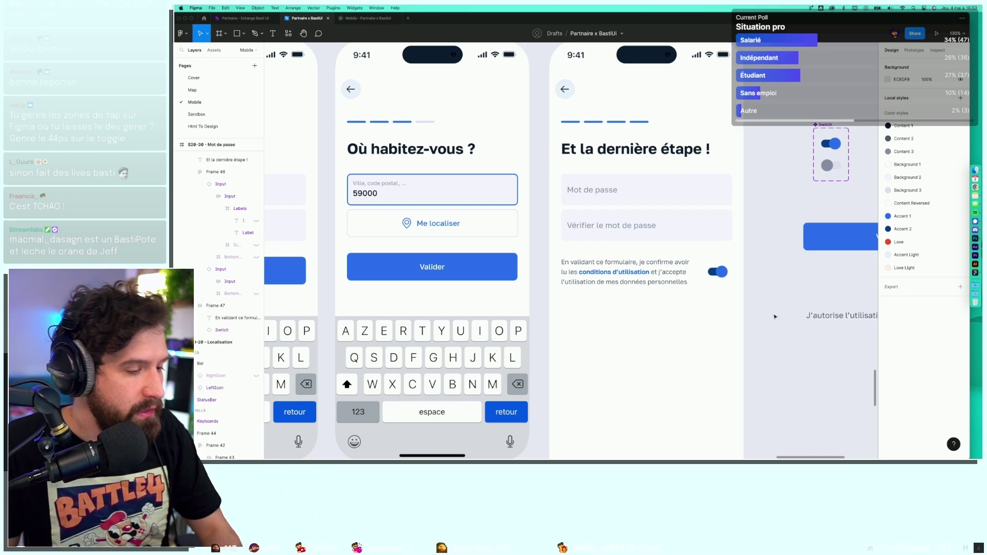
{"action": "scroll", "coordinate": [779, 283], "scroll_direction": "right", "scroll_amount": 5}
{"action": "scroll", "coordinate": [712, 149], "scroll_direction": "up", "scroll_amount": 10}
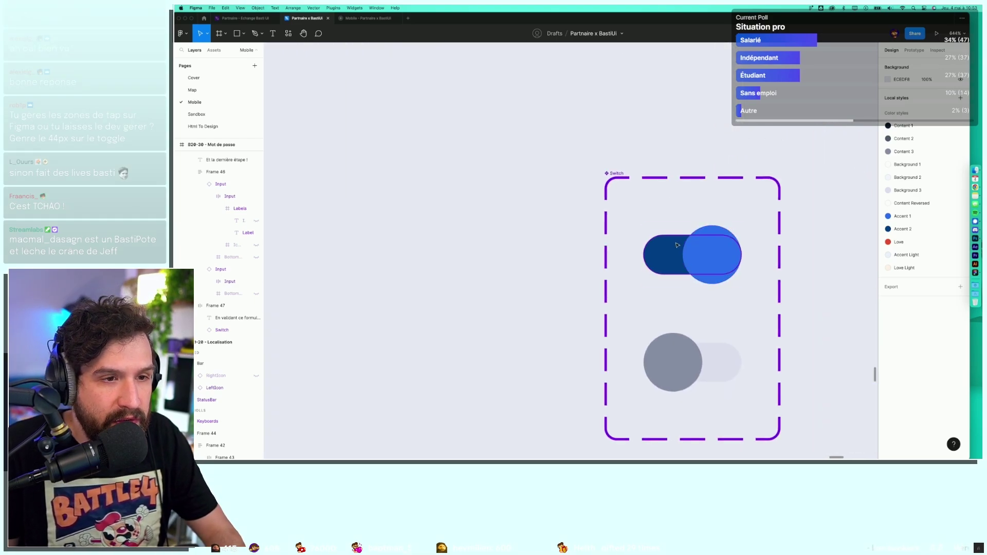
{"action": "left_click", "coordinate": [693, 243]}
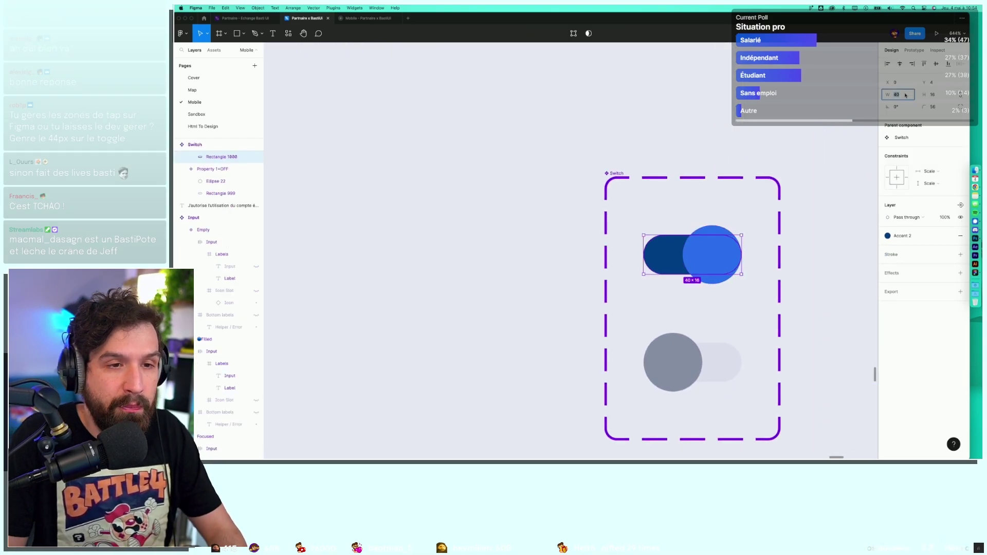
Set both switch tracks, Rectangle 1000 and Rectangle 999, to width 48.
{"action": "type", "text": "48"}
{"action": "key", "text": "Return"}
{"action": "left_click", "coordinate": [730, 360]}
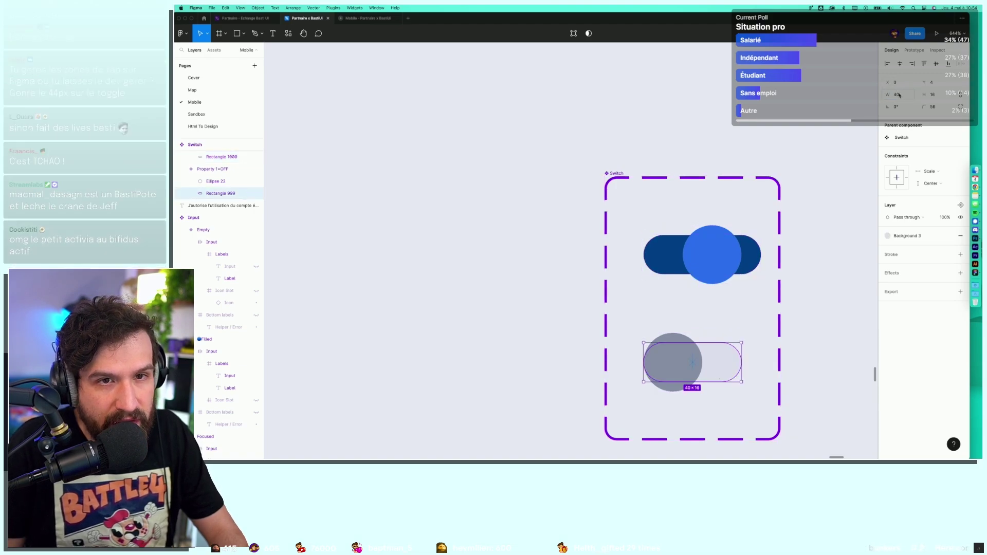
{"action": "type", "text": "48"}
{"action": "key", "text": "Return"}
{"action": "left_click", "coordinate": [669, 255]}
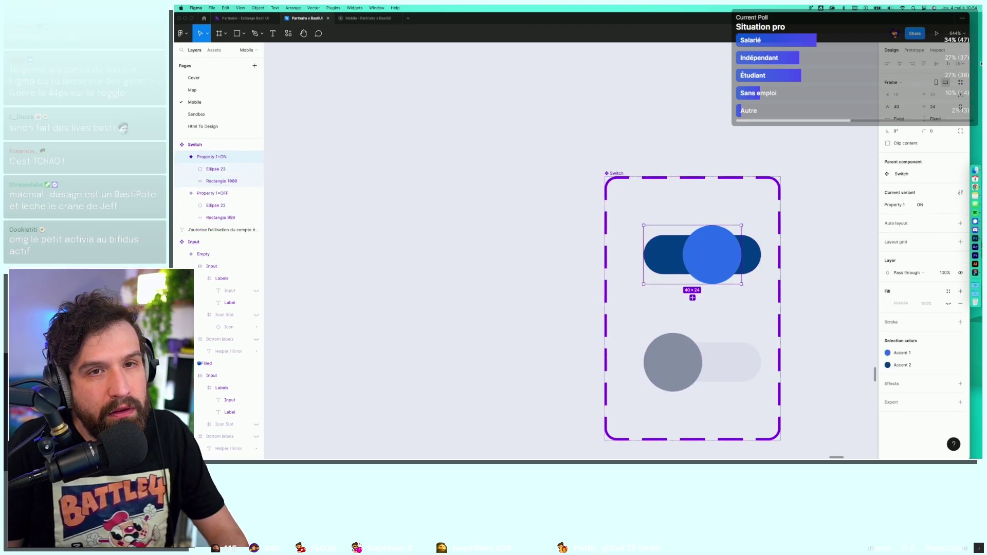
{"action": "key", "text": "Tab"}
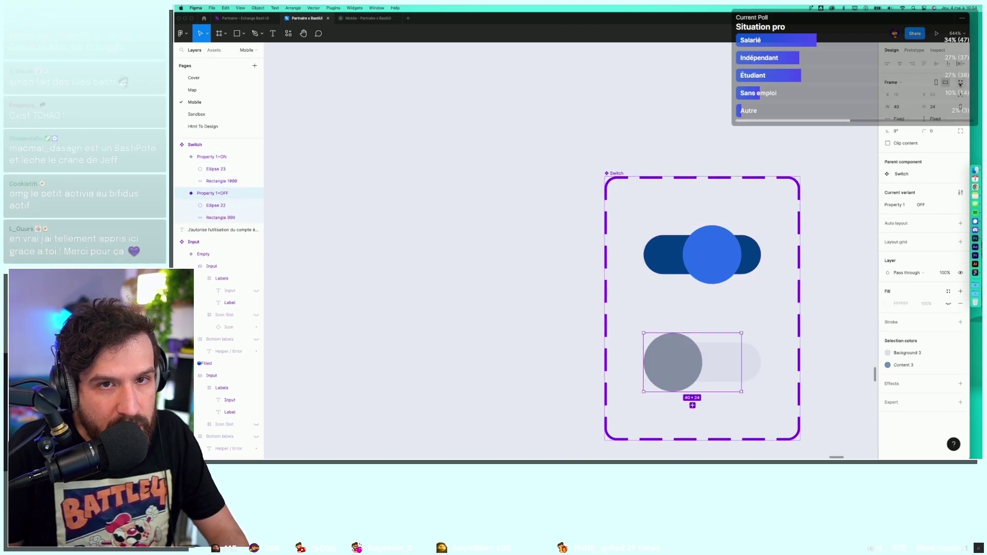
Right-align the blue ON knob (Ellipse 23) within its variant.
{"action": "double_click", "coordinate": [712, 254]}
{"action": "left_click", "coordinate": [912, 65]}
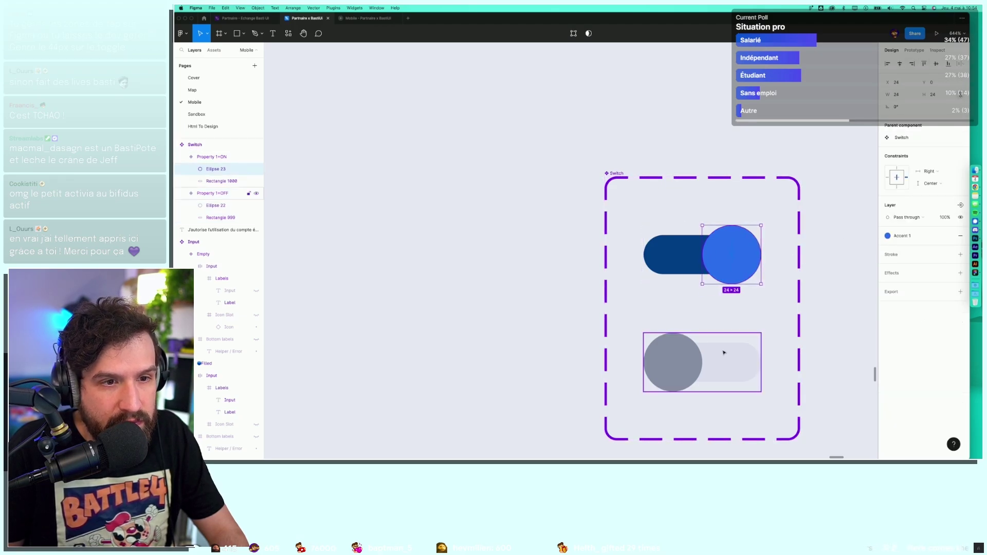
{"action": "scroll", "coordinate": [720, 370], "scroll_direction": "down", "scroll_amount": 5}
{"action": "scroll", "coordinate": [624, 402], "scroll_direction": "down", "scroll_amount": 3}
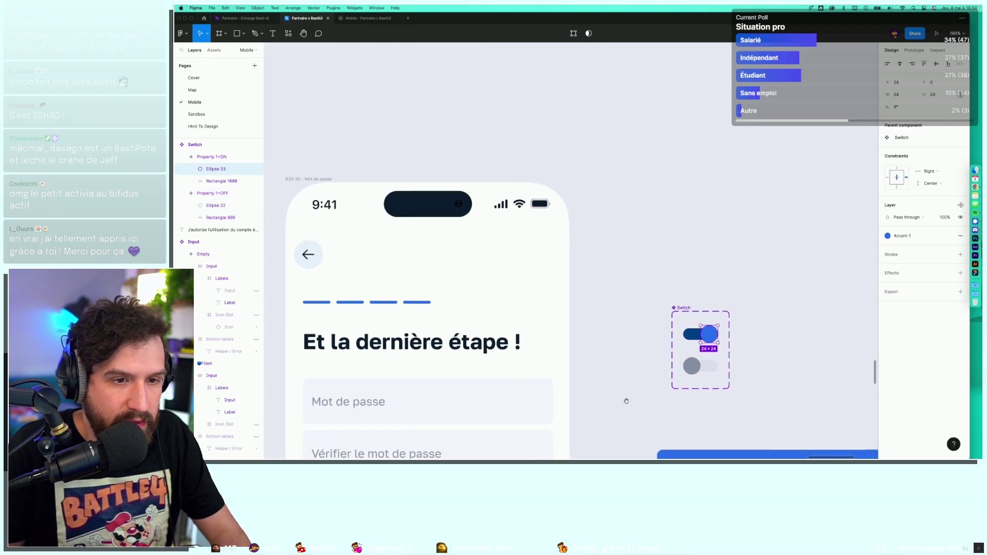
{"action": "scroll", "coordinate": [669, 360], "scroll_direction": "down", "scroll_amount": 5}
{"action": "left_click", "coordinate": [761, 326]}
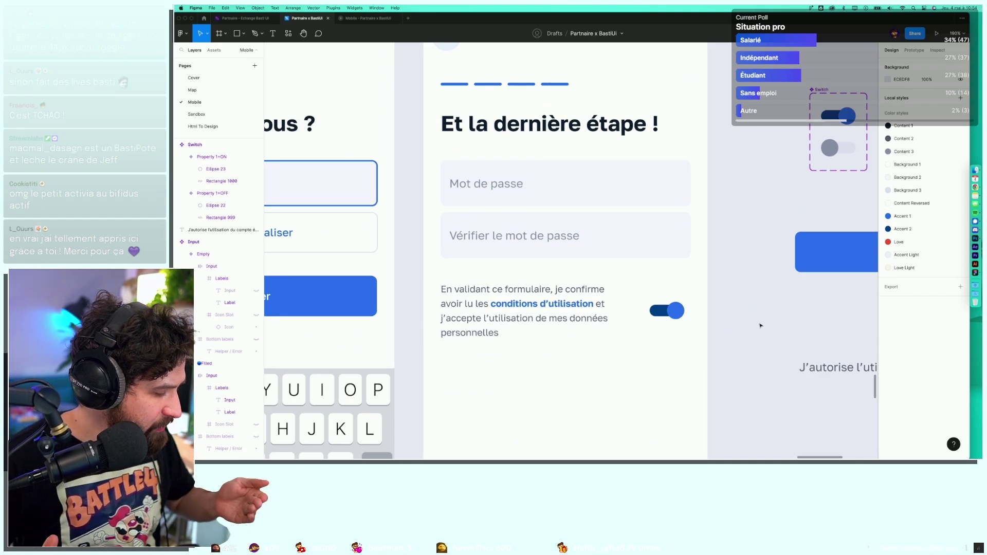
Reduce Frame 47's auto-layout gap from 32 to 16.
{"action": "left_click", "coordinate": [666, 332]}
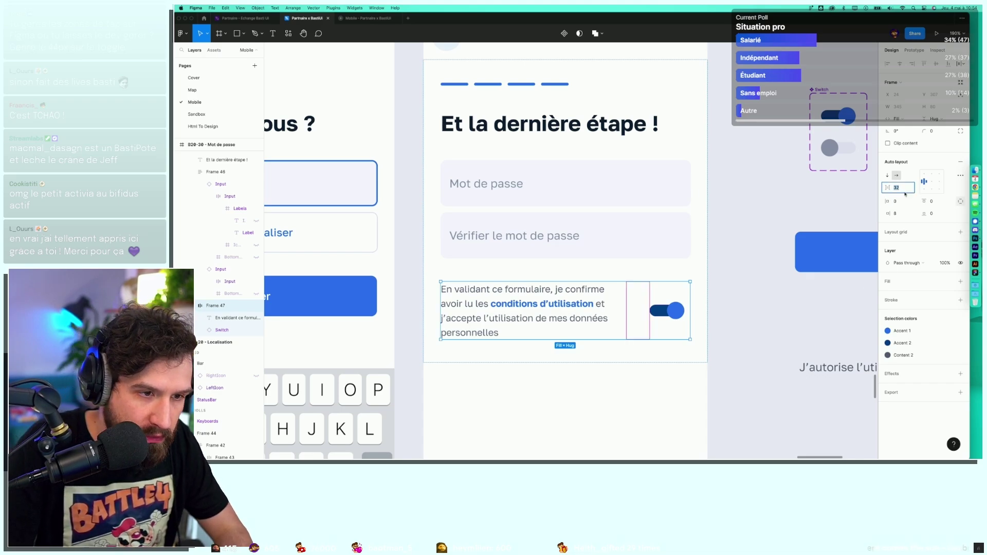
{"action": "type", "text": "16"}
{"action": "key", "text": "Return"}
{"action": "key", "text": "Escape"}
{"action": "scroll", "coordinate": [748, 309], "scroll_direction": "down", "scroll_amount": 5}
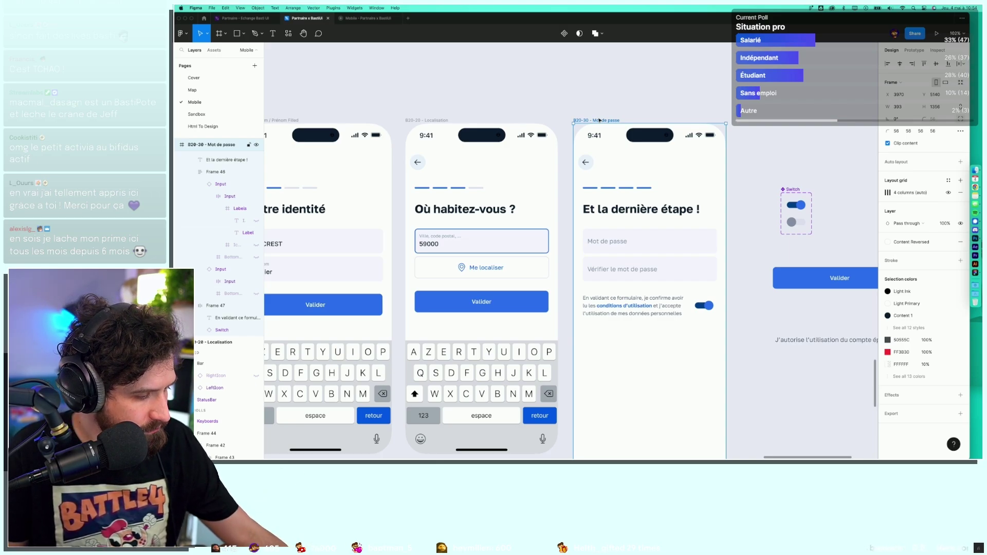
Enlarge both switch knobs, blue ON and grey OFF, to 28×28.
{"action": "left_click", "coordinate": [735, 208]}
{"action": "scroll", "coordinate": [796, 206], "scroll_direction": "up", "scroll_amount": 10}
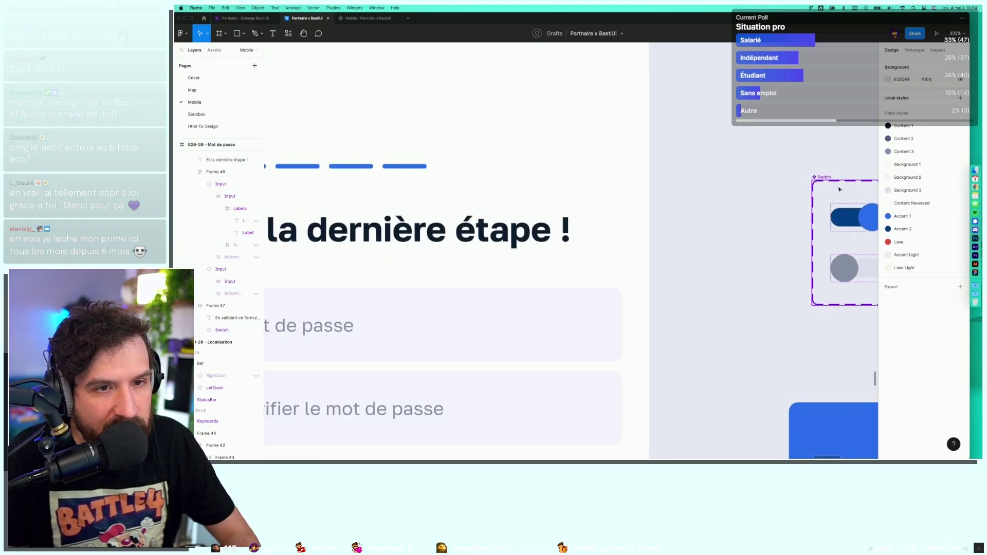
{"action": "left_click", "coordinate": [663, 247]}
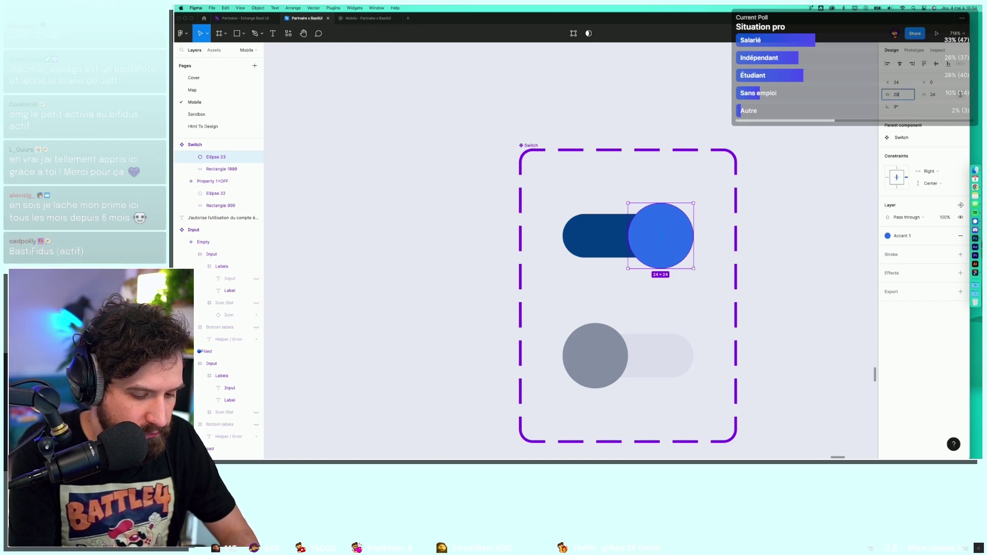
{"action": "key", "text": "Return"}
{"action": "left_click", "coordinate": [595, 355]}
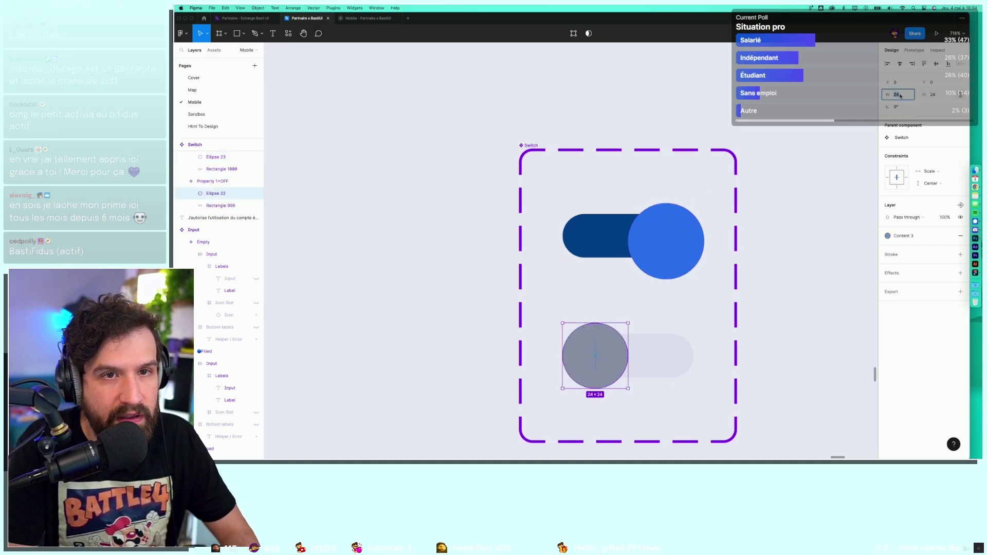
{"action": "type", "text": "8"}
{"action": "key", "text": "Return"}
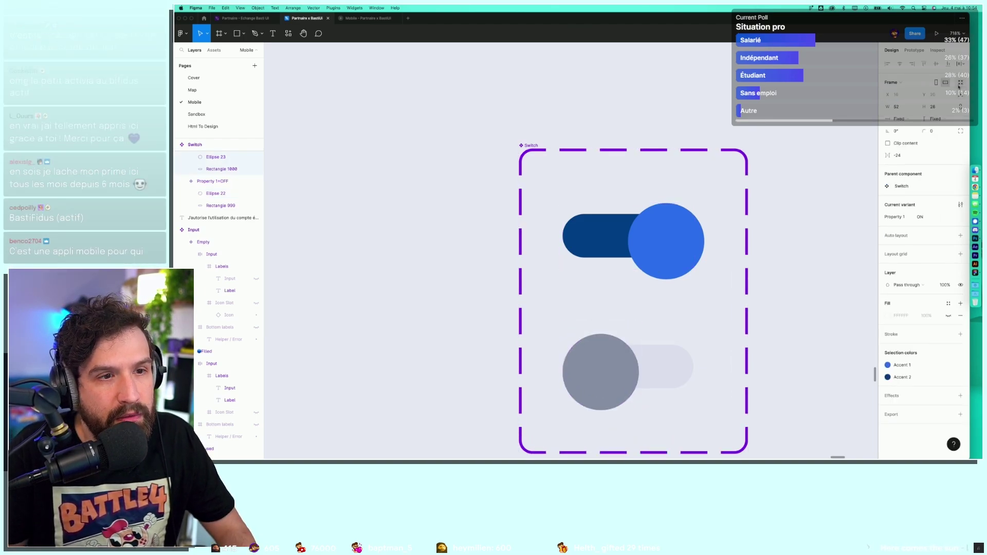
Check the track sizes and slide the blue ON knob from X 24 to 19.
{"action": "left_click", "coordinate": [641, 353]}
{"action": "left_click", "coordinate": [669, 242]}
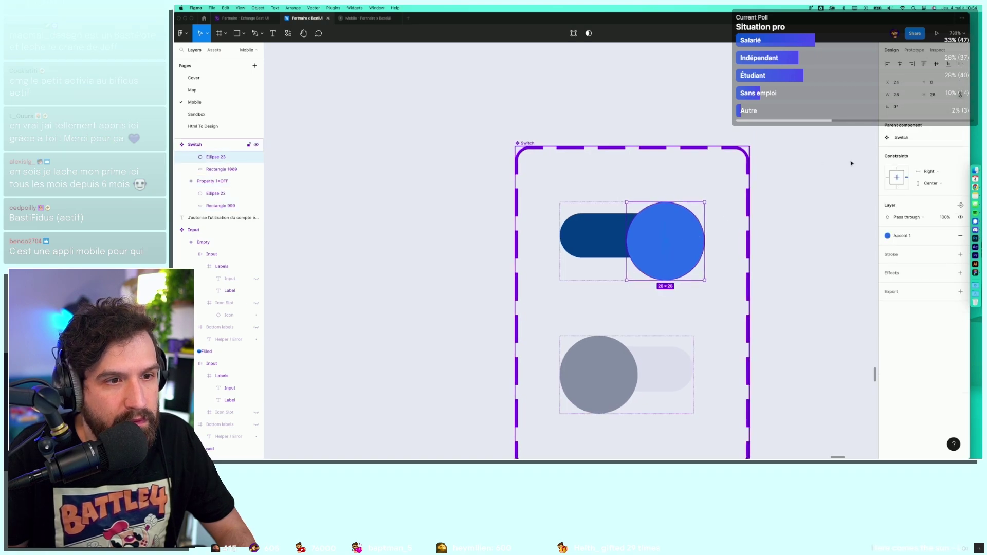
{"action": "left_click", "coordinate": [595, 225]}
{"action": "left_click", "coordinate": [669, 366]}
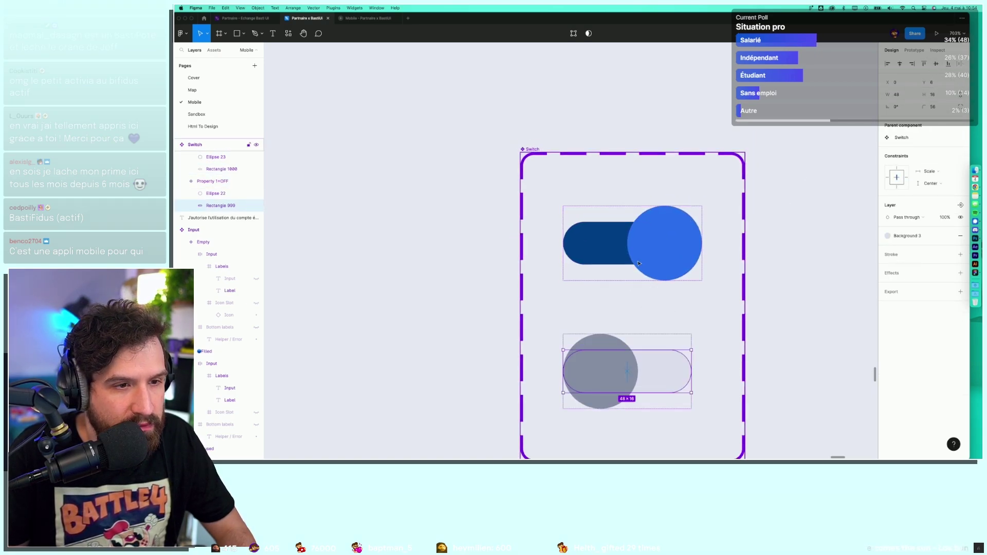
{"action": "left_click", "coordinate": [670, 240]}
{"action": "left_click_drag", "start_coordinate": [671, 241], "coordinate": [658, 240]}
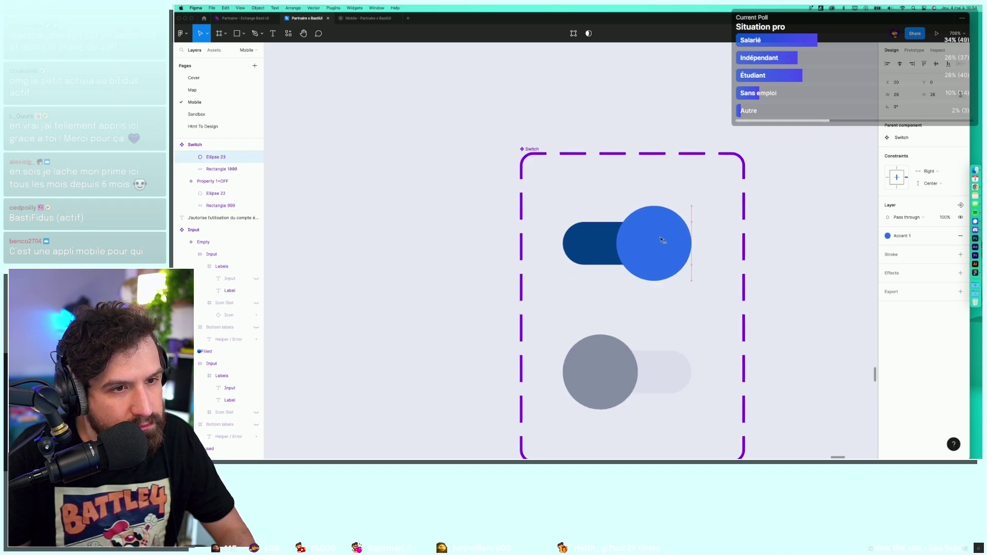
{"action": "key", "text": "Escape"}
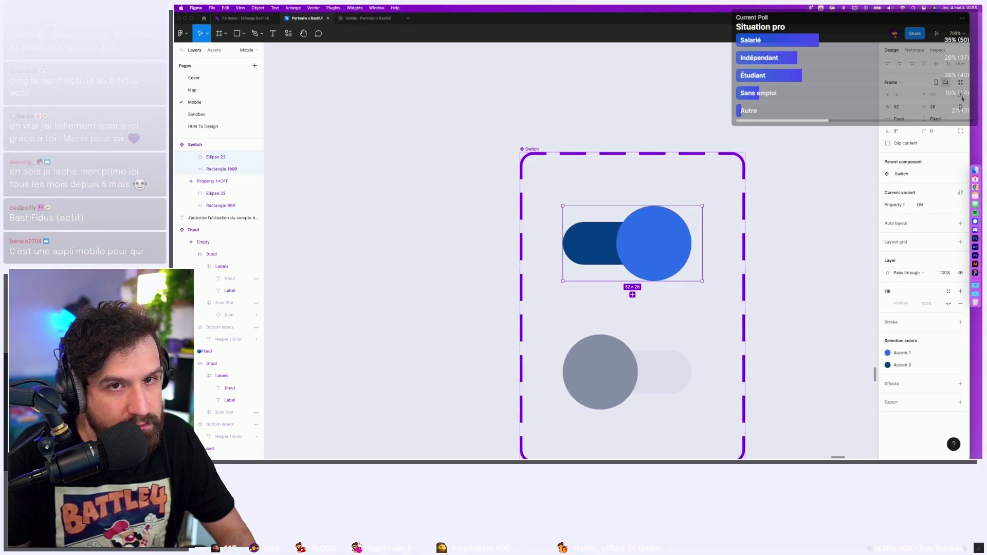
{"action": "left_click", "coordinate": [690, 363]}
{"action": "left_click", "coordinate": [769, 316]}
{"action": "scroll", "coordinate": [769, 315], "scroll_direction": "down", "scroll_amount": 3}
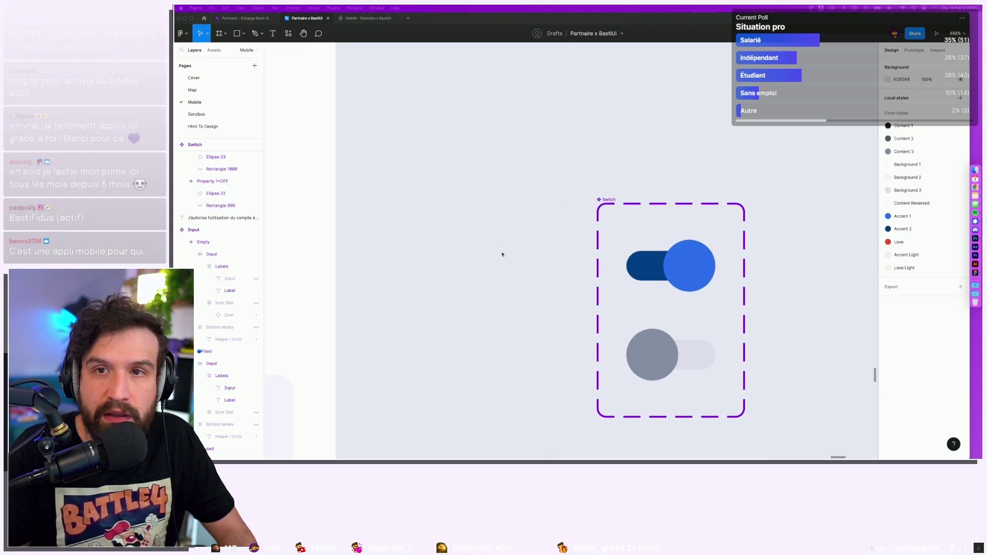
{"action": "scroll", "coordinate": [510, 256], "scroll_direction": "down", "scroll_amount": 5}
{"action": "scroll", "coordinate": [620, 184], "scroll_direction": "down", "scroll_amount": 3}
{"action": "scroll", "coordinate": [635, 209], "scroll_direction": "down", "scroll_amount": 3}
{"action": "scroll", "coordinate": [663, 278], "scroll_direction": "down", "scroll_amount": 2}
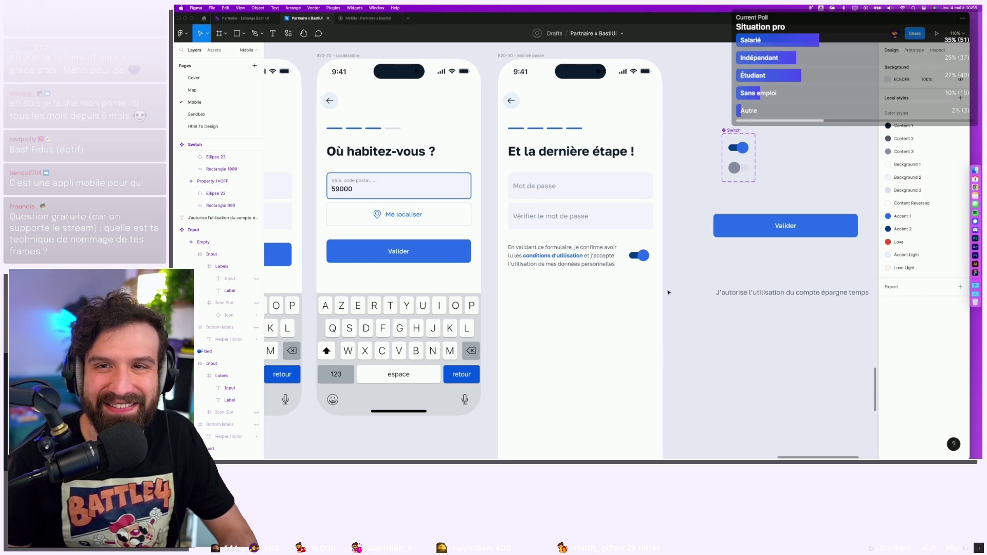
{"action": "scroll", "coordinate": [668, 295], "scroll_direction": "down", "scroll_amount": 3}
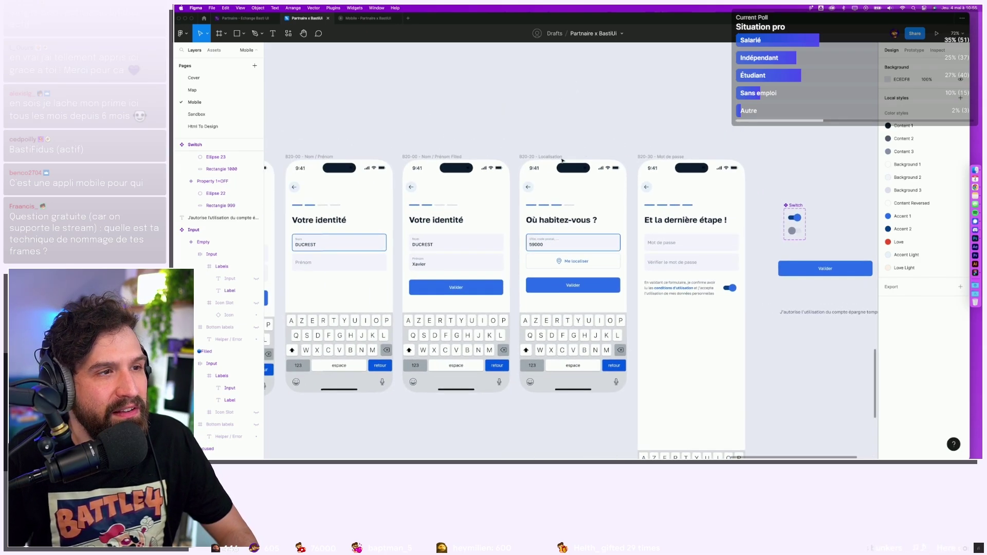
{"action": "scroll", "coordinate": [538, 131], "scroll_direction": "up", "scroll_amount": 5}
{"action": "scroll", "coordinate": [538, 131], "scroll_direction": "down", "scroll_amount": 3}
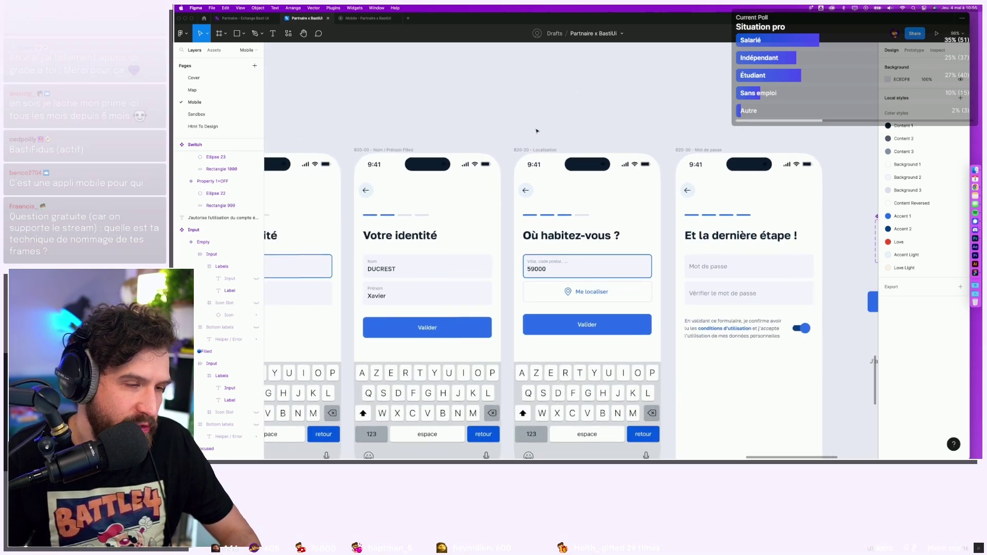
{"action": "scroll", "coordinate": [537, 130], "scroll_direction": "down", "scroll_amount": 5}
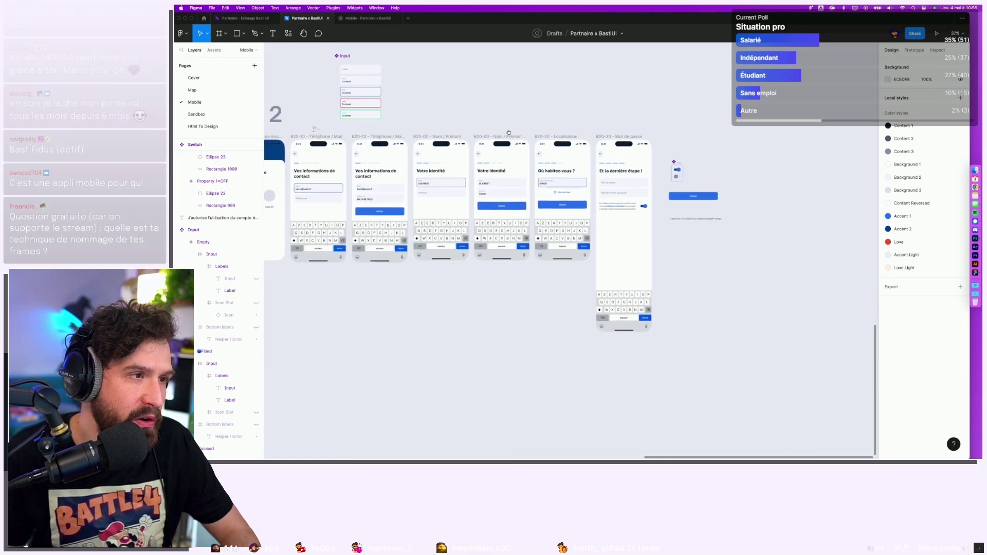
{"action": "scroll", "coordinate": [642, 145], "scroll_direction": "up", "scroll_amount": 2}
{"action": "scroll", "coordinate": [641, 145], "scroll_direction": "right", "scroll_amount": 3}
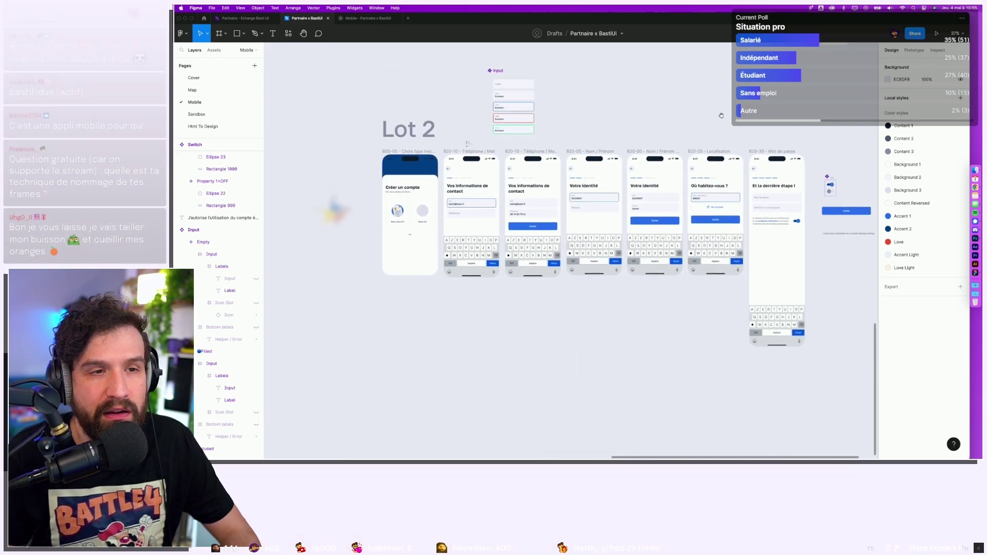
{"action": "scroll", "coordinate": [668, 205], "scroll_direction": "right", "scroll_amount": 2}
{"action": "scroll", "coordinate": [654, 222], "scroll_direction": "up", "scroll_amount": 5}
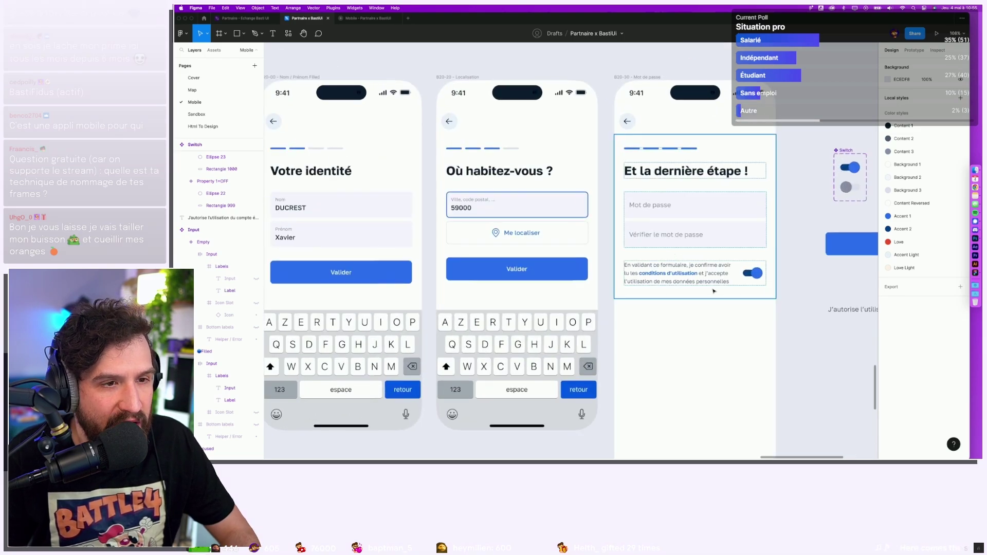
Duplicate the consent row and replace its text with 'J'autorise l'utilisation du compte épargne temps'.
{"action": "left_click", "coordinate": [677, 273]}
{"action": "key", "text": "super+d"}
{"action": "scroll", "coordinate": [802, 386], "scroll_direction": "right", "scroll_amount": 3}
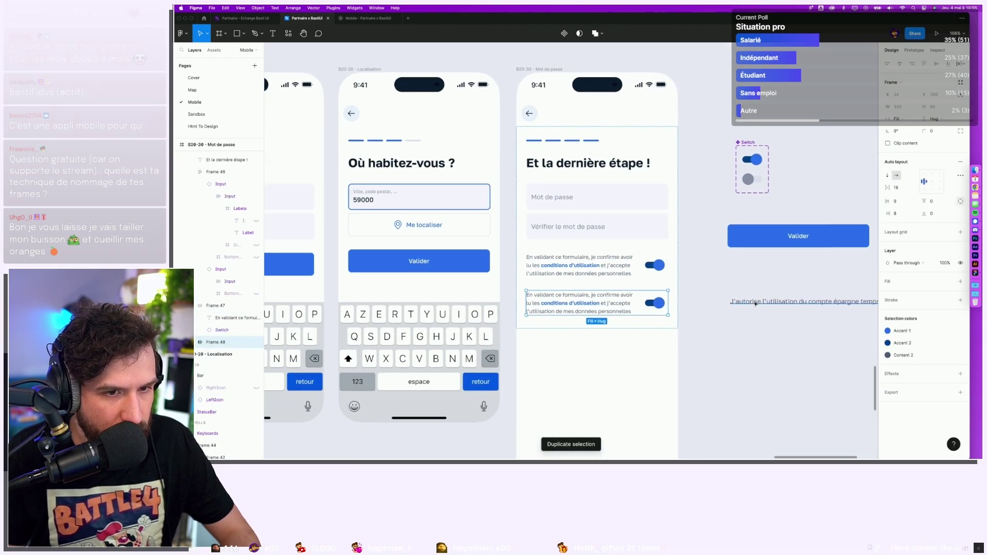
{"action": "left_click", "coordinate": [755, 304]}
{"action": "left_click", "coordinate": [621, 310]}
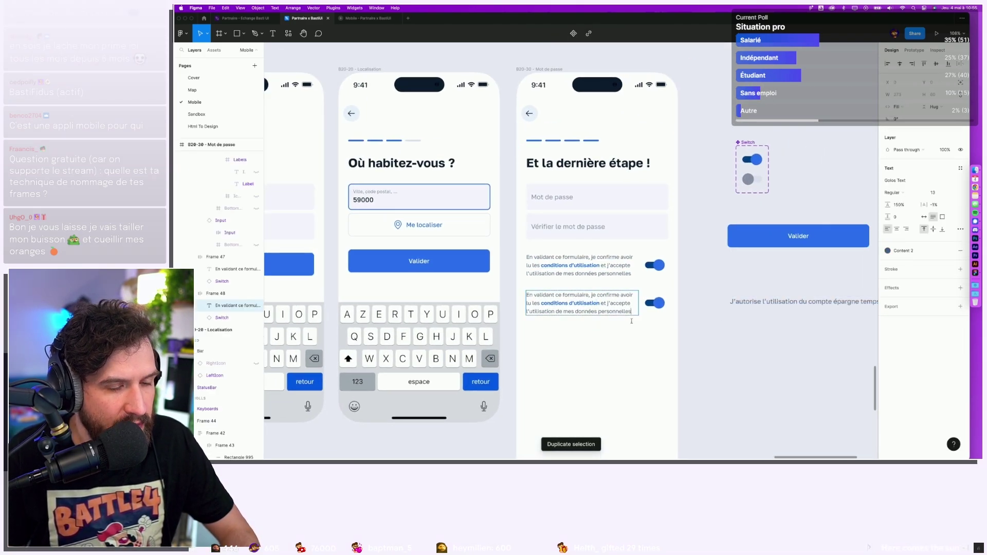
{"action": "type", "text": "J'autorise l'utilisation du compte épargne temps"}
{"action": "left_click_drag", "start_coordinate": [524, 304], "coordinate": [527, 295]}
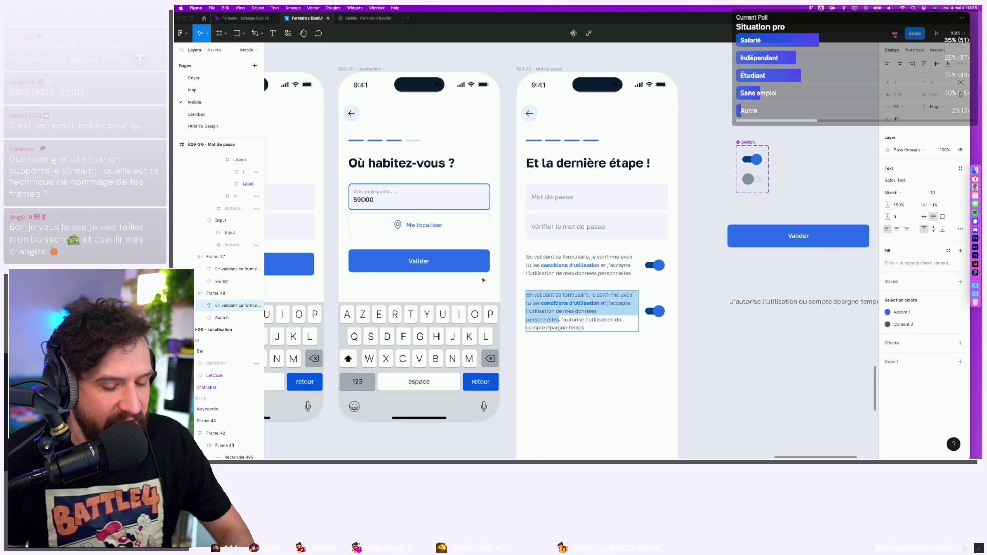
{"action": "key", "text": "BackSpace"}
{"action": "left_click", "coordinate": [676, 310]}
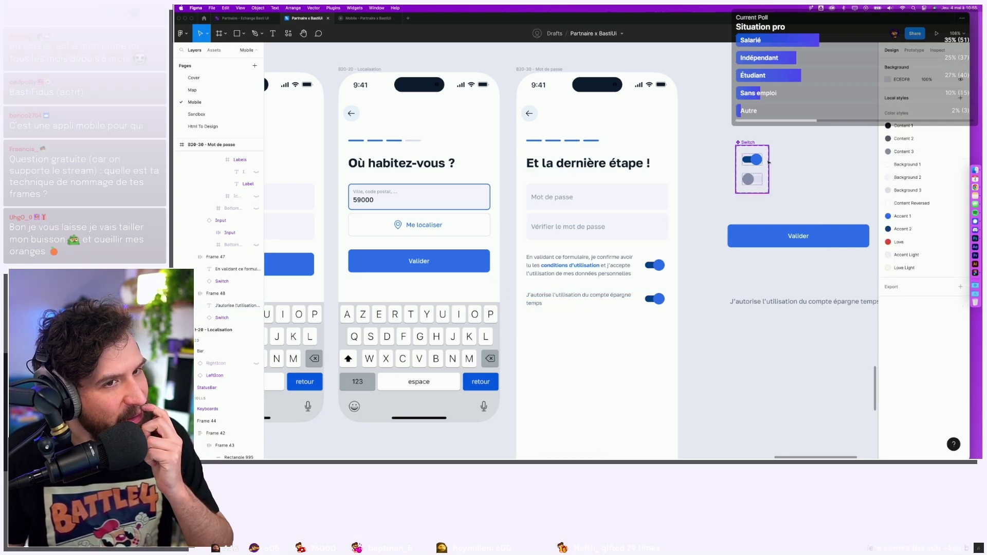
{"action": "left_click", "coordinate": [752, 160]}
{"action": "scroll", "coordinate": [808, 145], "scroll_direction": "up", "scroll_amount": 5}
{"action": "left_click", "coordinate": [914, 50]}
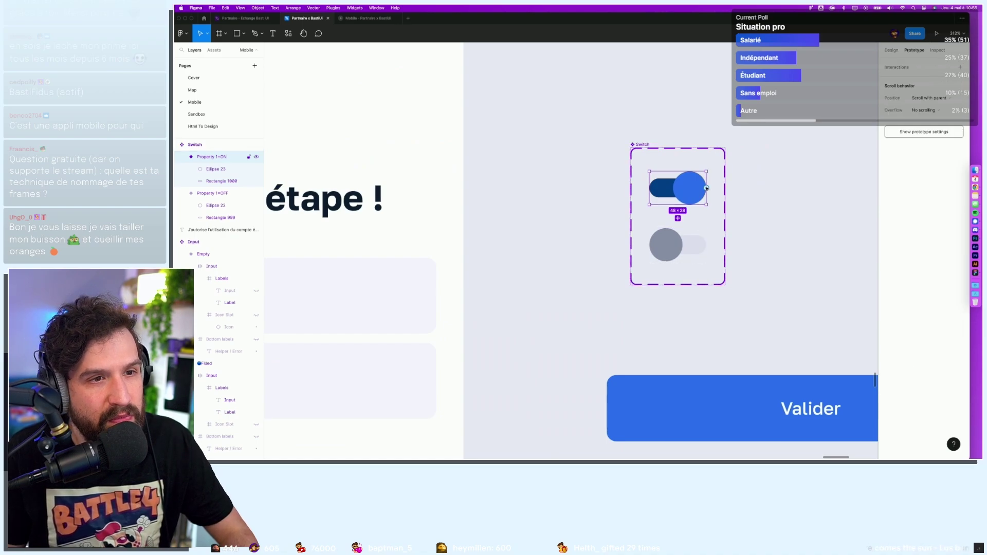
Link ON and OFF variants both ways with On tap, Change to, Smart animate, then play the prototype.
{"action": "left_click_drag", "start_coordinate": [707, 188], "coordinate": [679, 242]}
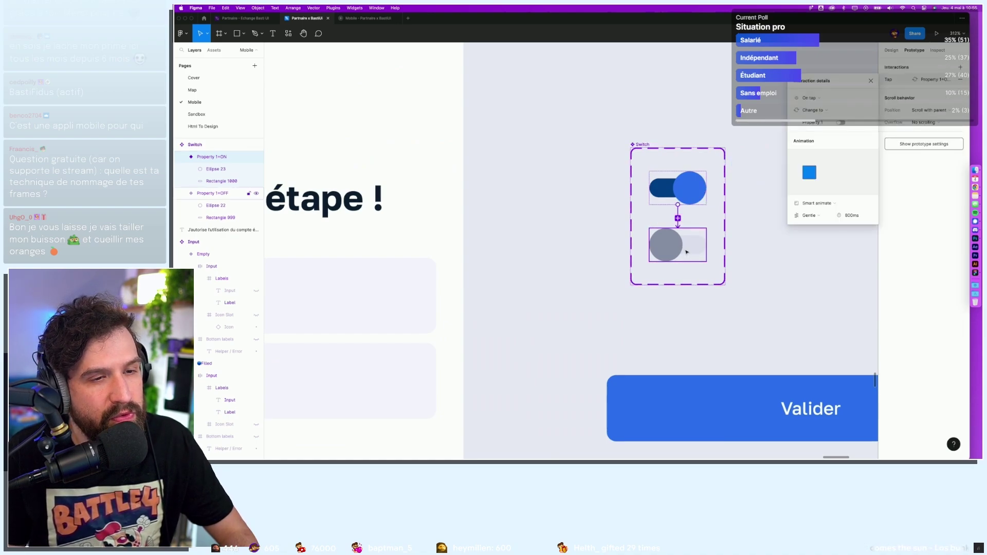
{"action": "left_click", "coordinate": [678, 218]}
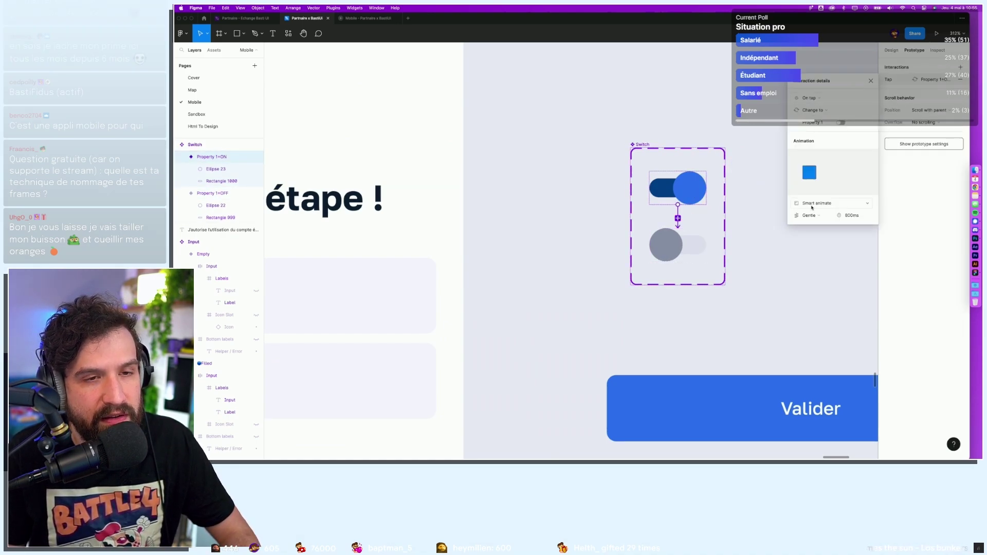
{"action": "left_click", "coordinate": [674, 245]}
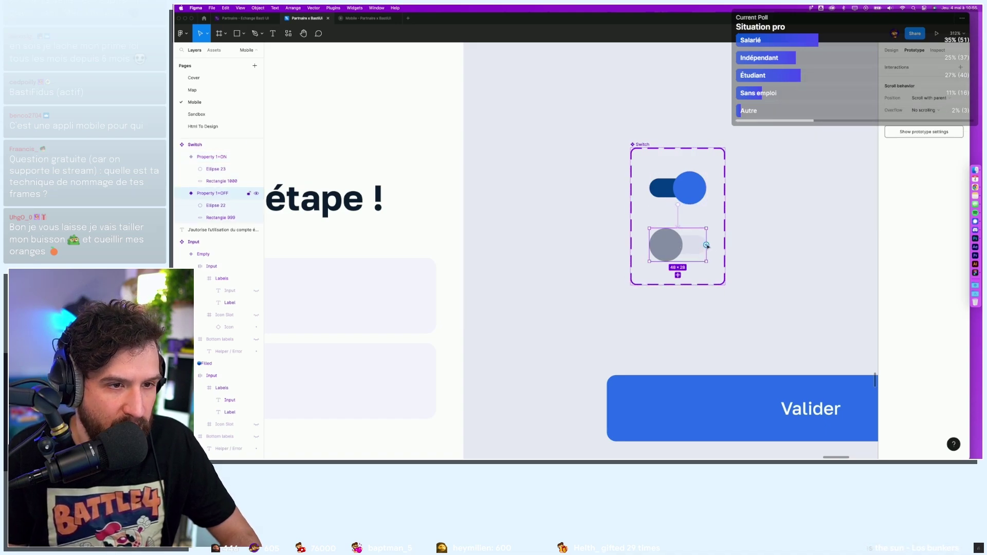
{"action": "left_click", "coordinate": [683, 216]}
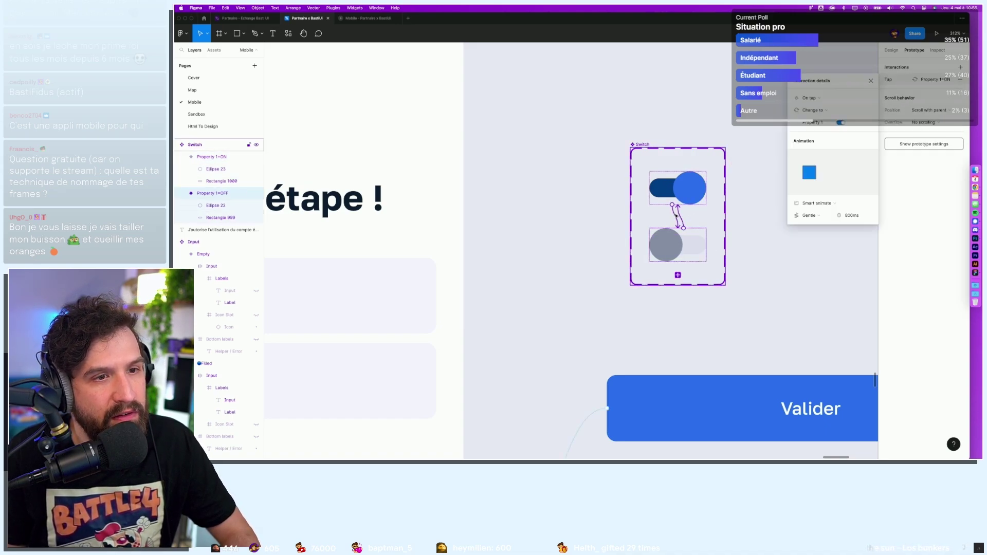
{"action": "left_click", "coordinate": [689, 187], "text": "shift"}
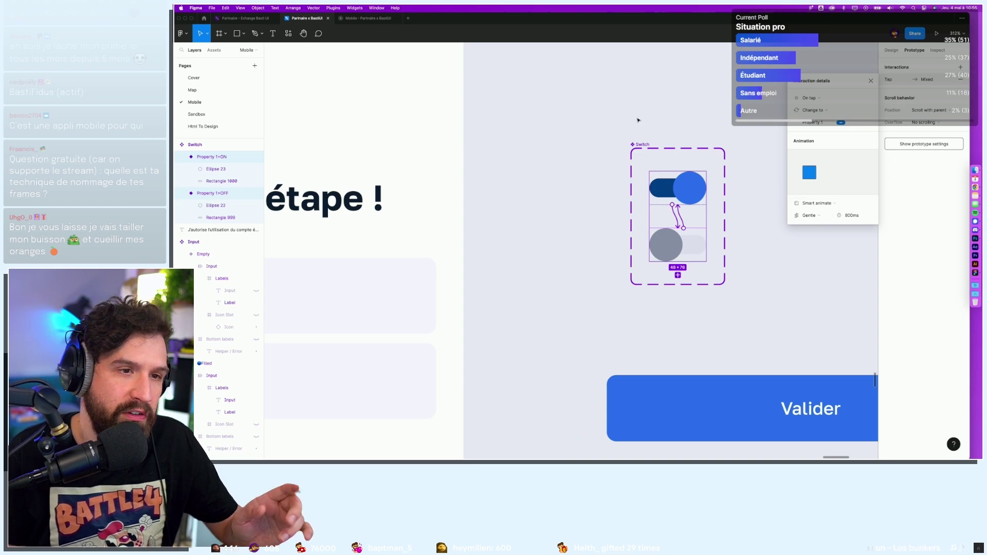
{"action": "key", "text": "alt+super+Return"}
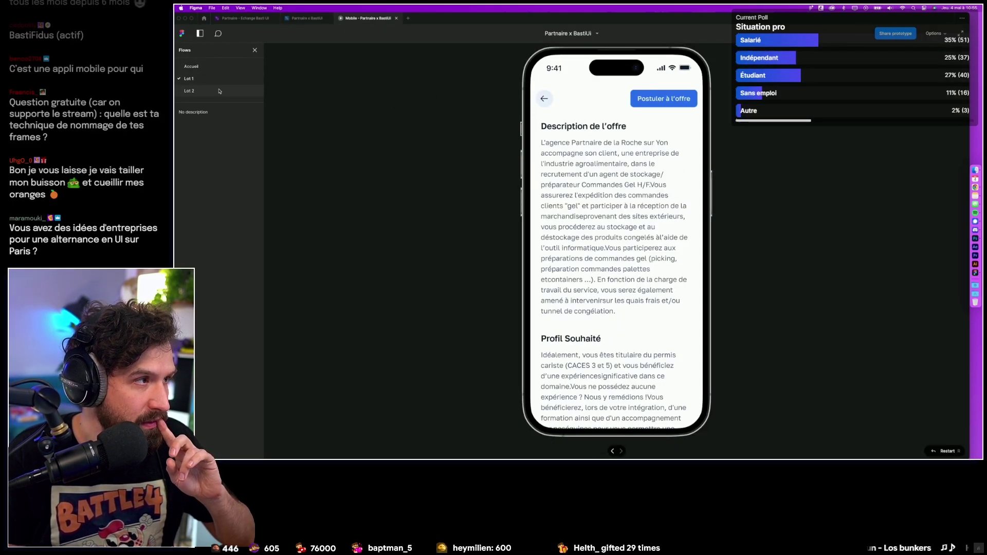
Play the Lot 2 prototype flow through to the 'Où habitez-vous ?' screen.
{"action": "left_click", "coordinate": [190, 90]}
{"action": "left_click", "coordinate": [664, 231]}
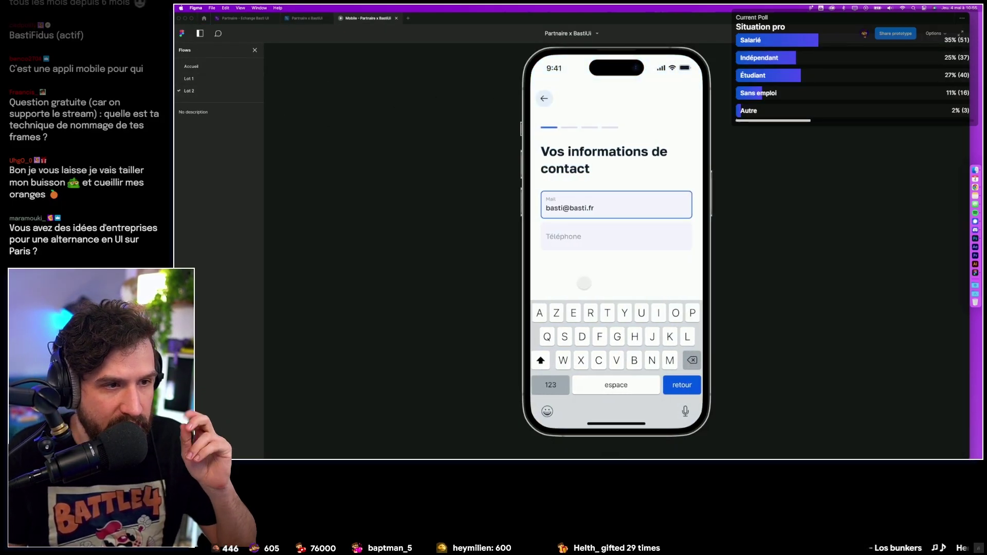
{"action": "left_click", "coordinate": [625, 279]}
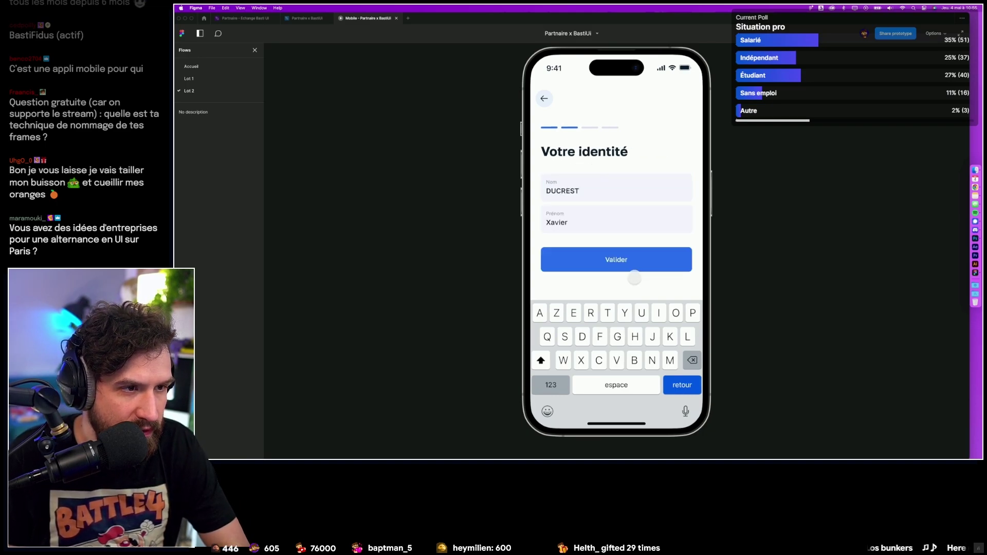
{"action": "left_click", "coordinate": [635, 278]}
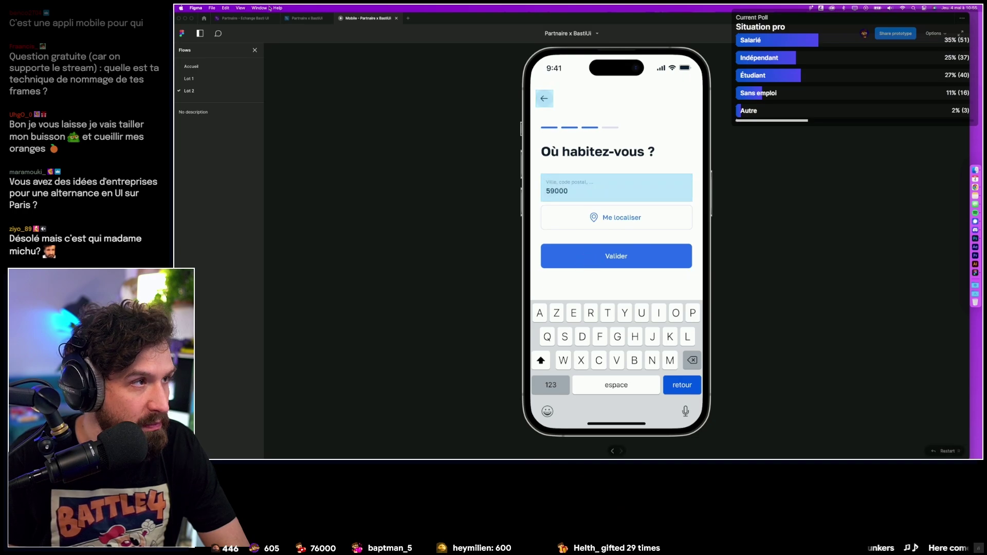
Link the Valider button to frame B20-30 with Navigate to and a Push transition.
{"action": "left_click", "coordinate": [307, 18]}
{"action": "scroll", "coordinate": [590, 303], "scroll_direction": "left", "scroll_amount": 3}
{"action": "scroll", "coordinate": [590, 304], "scroll_direction": "down", "scroll_amount": 2}
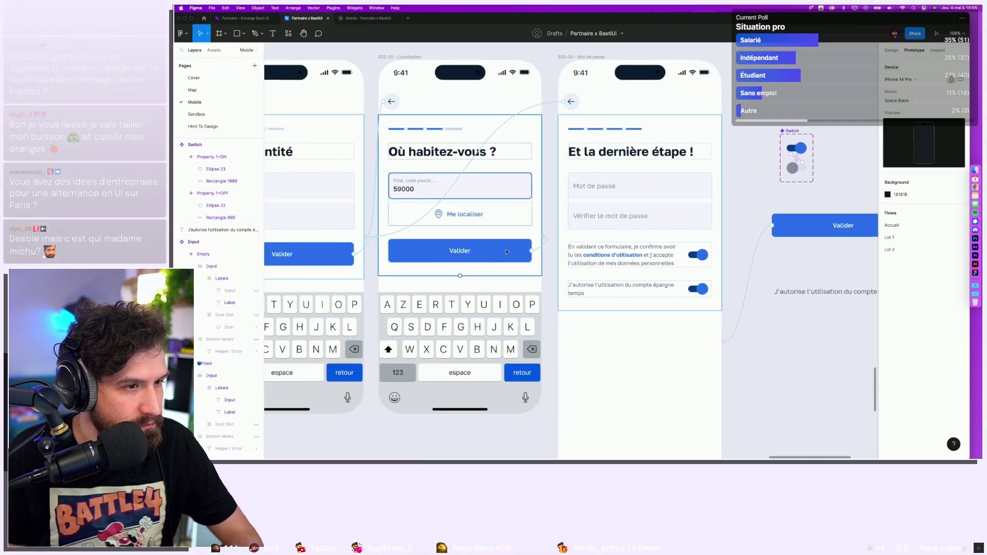
{"action": "left_click_drag", "start_coordinate": [546, 246], "coordinate": [576, 267]}
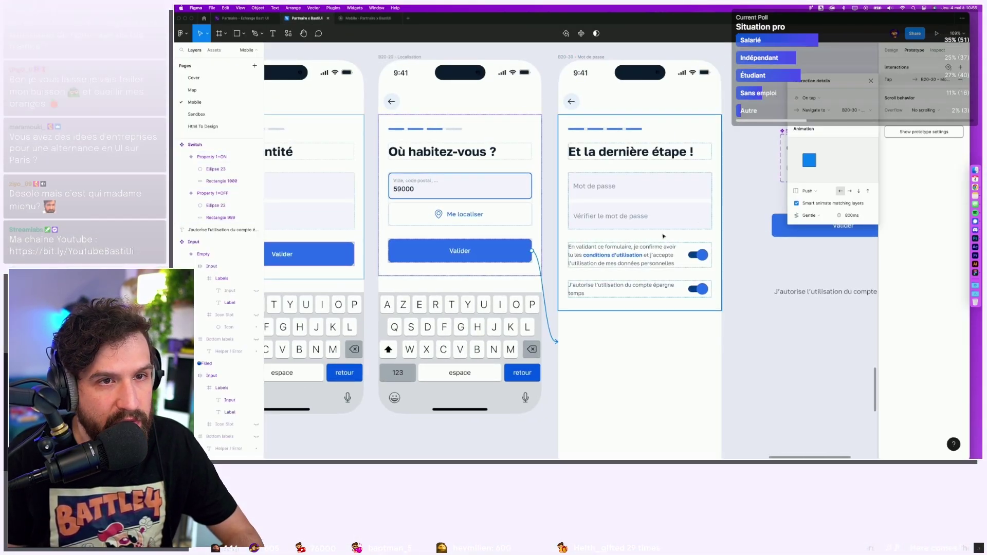
Test Valider in the preview, reaching the final screen and flipping the first consent switch off.
{"action": "left_click", "coordinate": [365, 18]}
{"action": "left_click", "coordinate": [572, 253]}
{"action": "scroll", "coordinate": [679, 228], "scroll_direction": "down", "scroll_amount": 2}
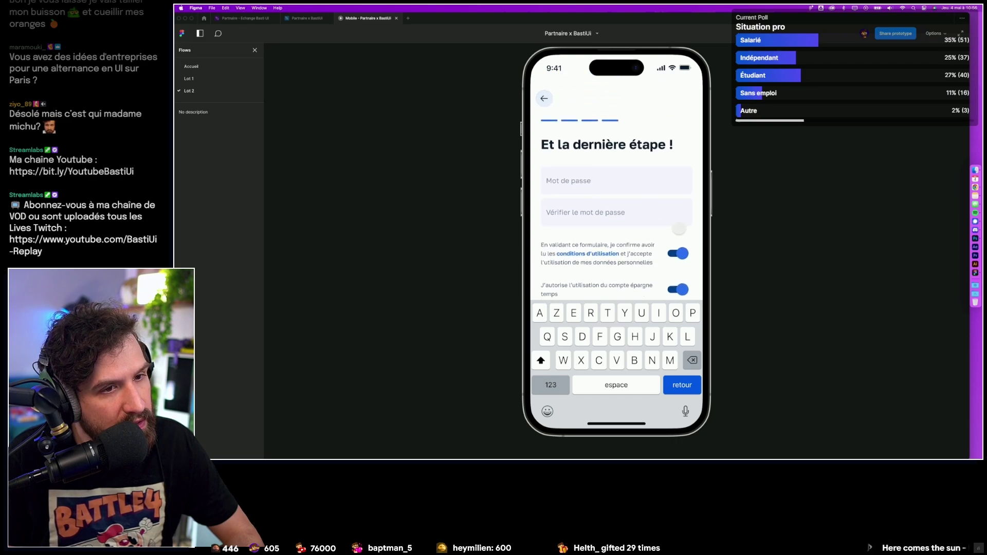
{"action": "scroll", "coordinate": [678, 228], "scroll_direction": "down", "scroll_amount": 2}
{"action": "left_click", "coordinate": [682, 231]}
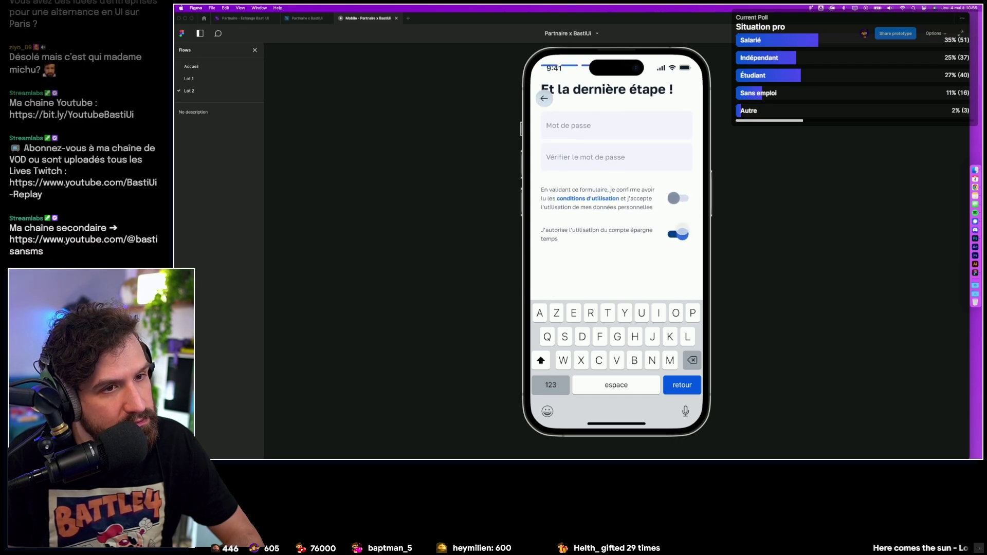
{"action": "left_click", "coordinate": [307, 18]}
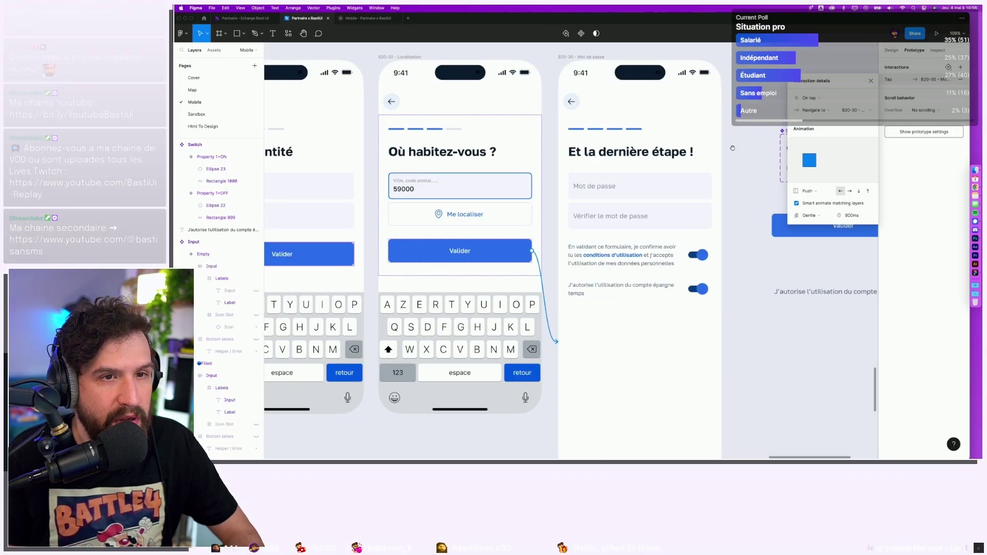
{"action": "scroll", "coordinate": [514, 205], "scroll_direction": "up", "scroll_amount": 5}
{"action": "scroll", "coordinate": [430, 212], "scroll_direction": "up", "scroll_amount": 5}
Rename Ellipse 22/23 to E and Rectangle 999/1000 to R, then toggle a switch in Mobile preview.
{"action": "left_click", "coordinate": [191, 171]}
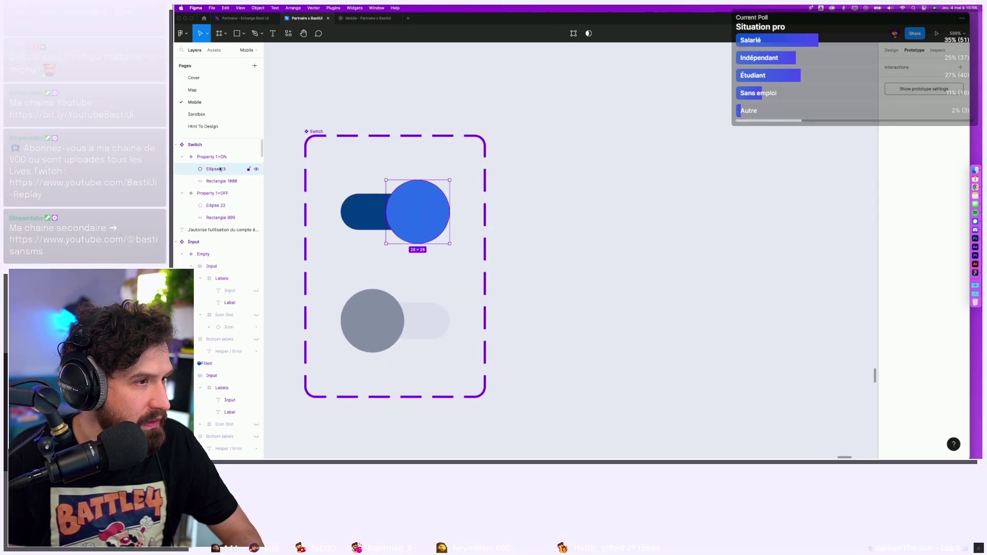
{"action": "type", "text": "E"}
{"action": "left_click", "coordinate": [234, 207]}
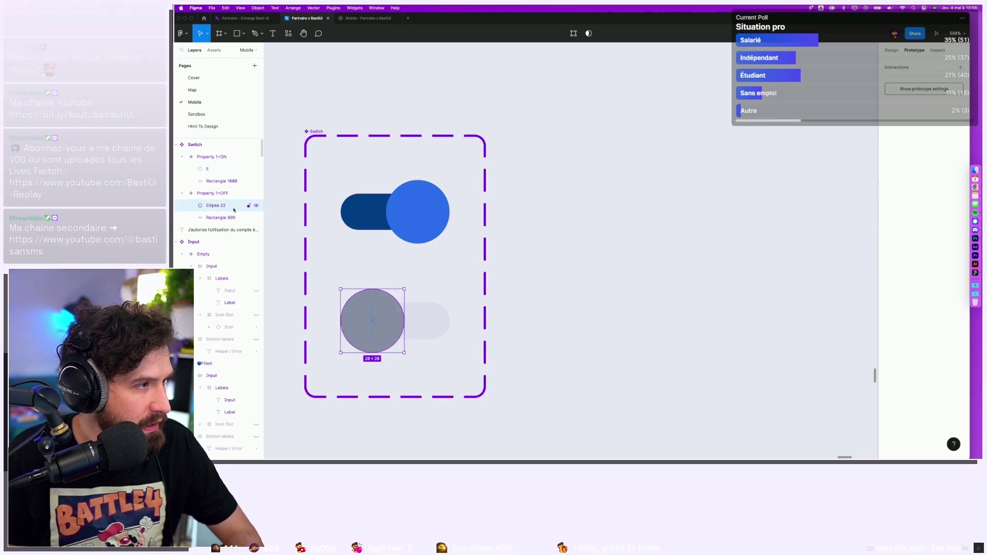
{"action": "type", "text": "E"}
{"action": "left_click", "coordinate": [229, 182]}
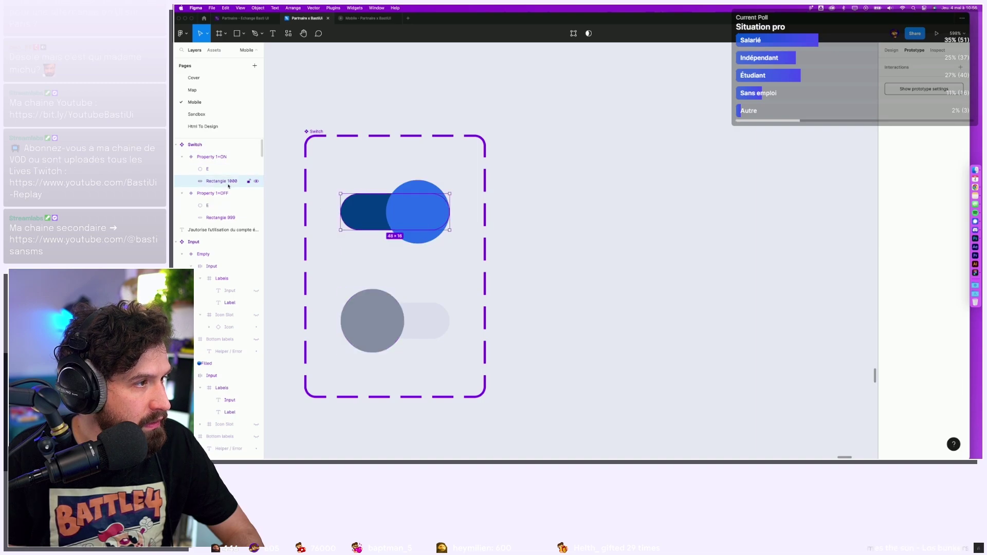
{"action": "type", "text": "B"}
{"action": "left_click", "coordinate": [220, 218]}
{"action": "type", "text": "R"}
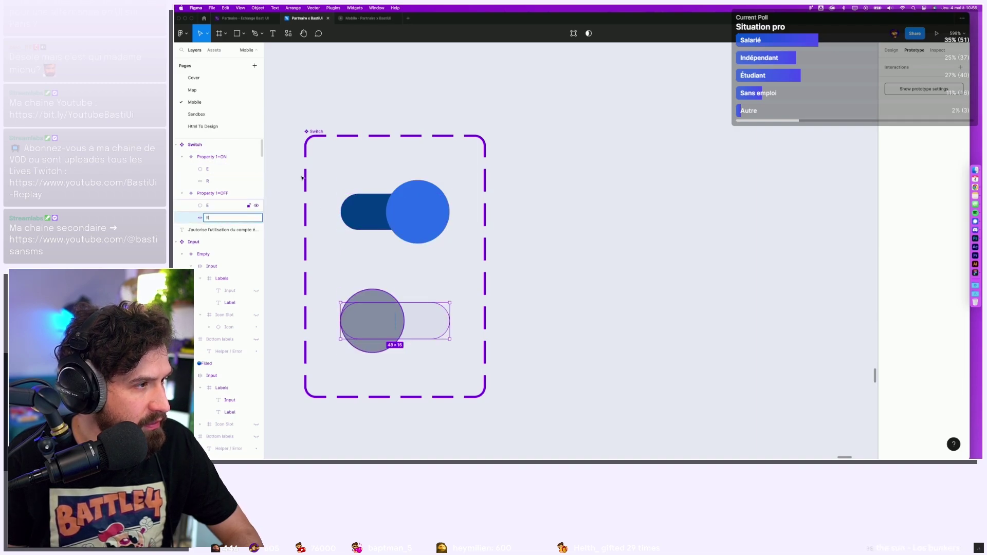
{"action": "left_click", "coordinate": [366, 18]}
{"action": "left_click", "coordinate": [675, 199]}
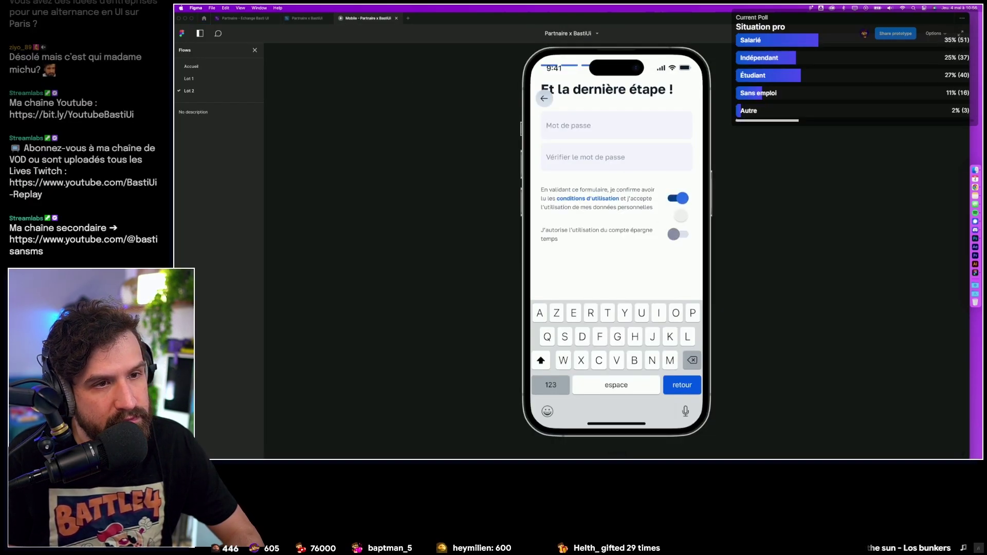
Toggle the first consent and compte épargne temps switches on and off, then return to the editor.
{"action": "left_click", "coordinate": [682, 198]}
{"action": "left_click", "coordinate": [737, 248]}
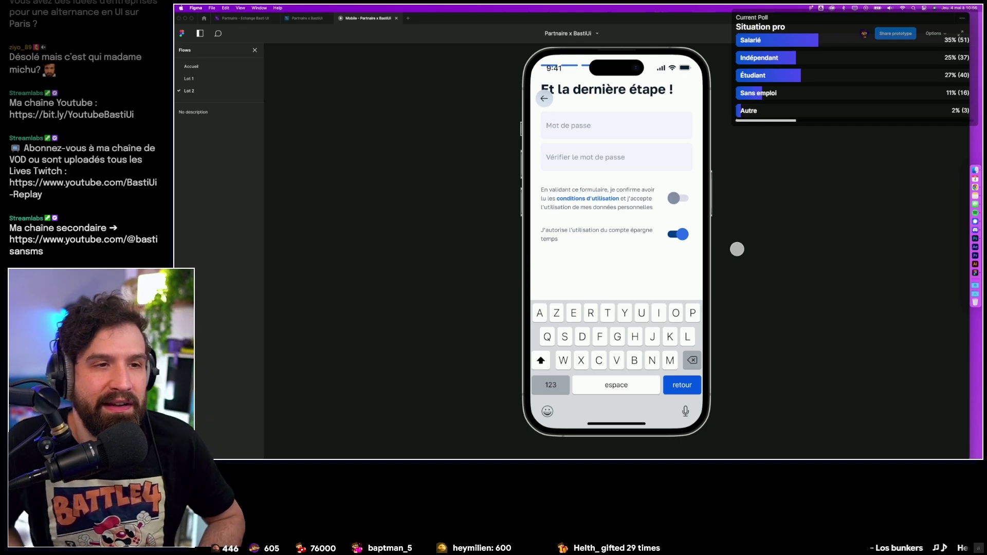
{"action": "left_click", "coordinate": [678, 234]}
{"action": "left_click", "coordinate": [678, 203]}
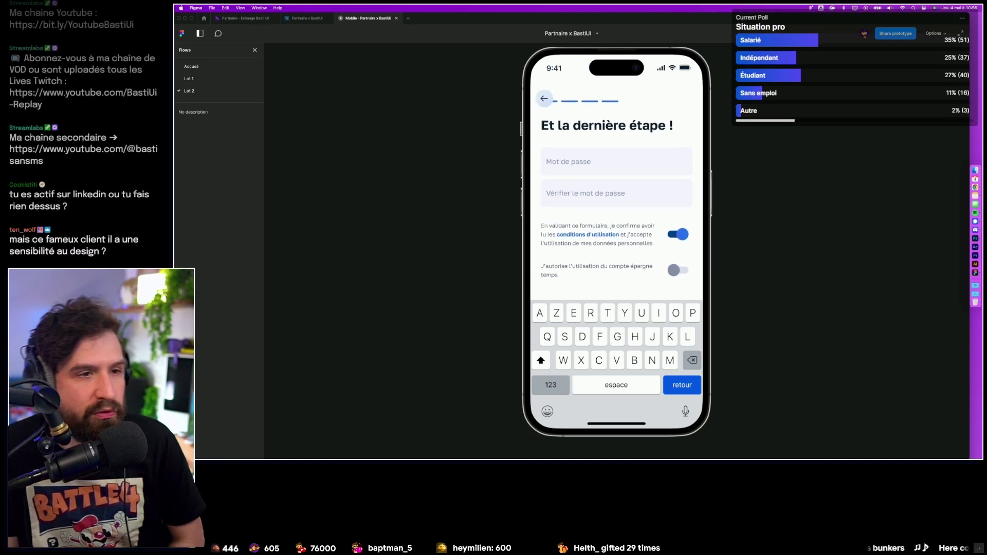
{"action": "scroll", "coordinate": [679, 247], "scroll_direction": "down", "scroll_amount": 2}
{"action": "left_click", "coordinate": [679, 246]}
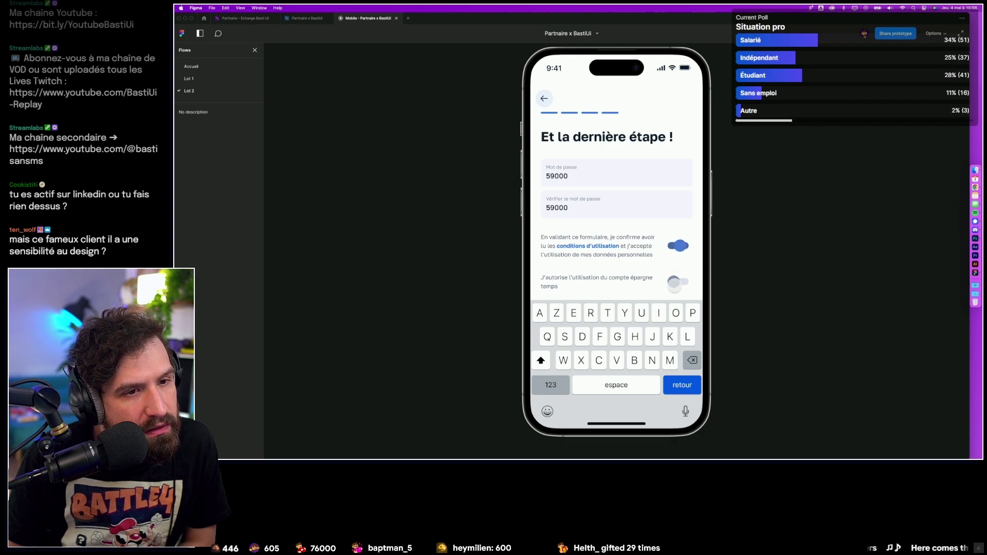
{"action": "left_click", "coordinate": [291, 21]}
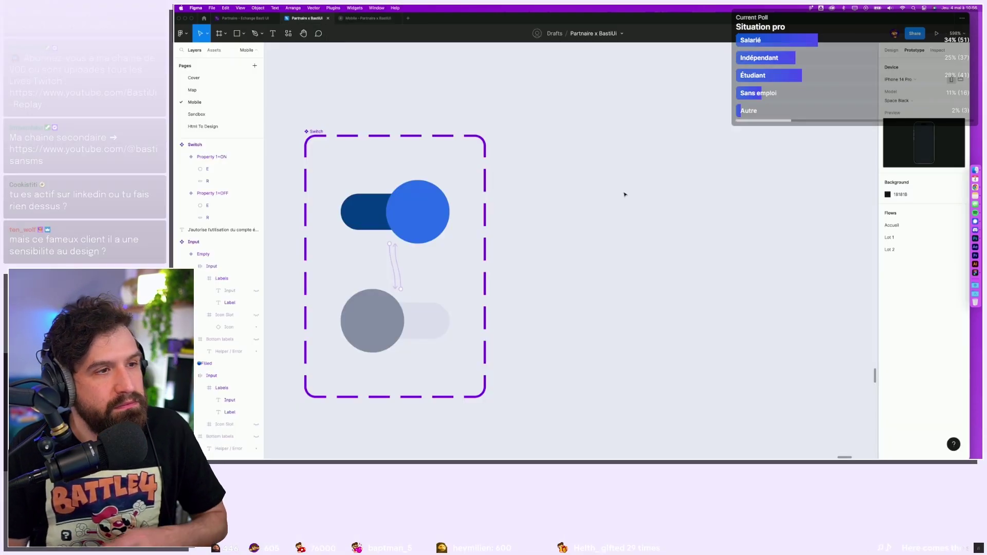
Set both the Mot de passe and Vérifier le mot de passe inputs to the Filled state.
{"action": "scroll", "coordinate": [624, 194], "scroll_direction": "down", "scroll_amount": 3}
{"action": "scroll", "coordinate": [725, 173], "scroll_direction": "up", "scroll_amount": 3}
{"action": "scroll", "coordinate": [725, 173], "scroll_direction": "left", "scroll_amount": 5}
{"action": "scroll", "coordinate": [725, 173], "scroll_direction": "down", "scroll_amount": 2}
{"action": "left_click", "coordinate": [482, 191]}
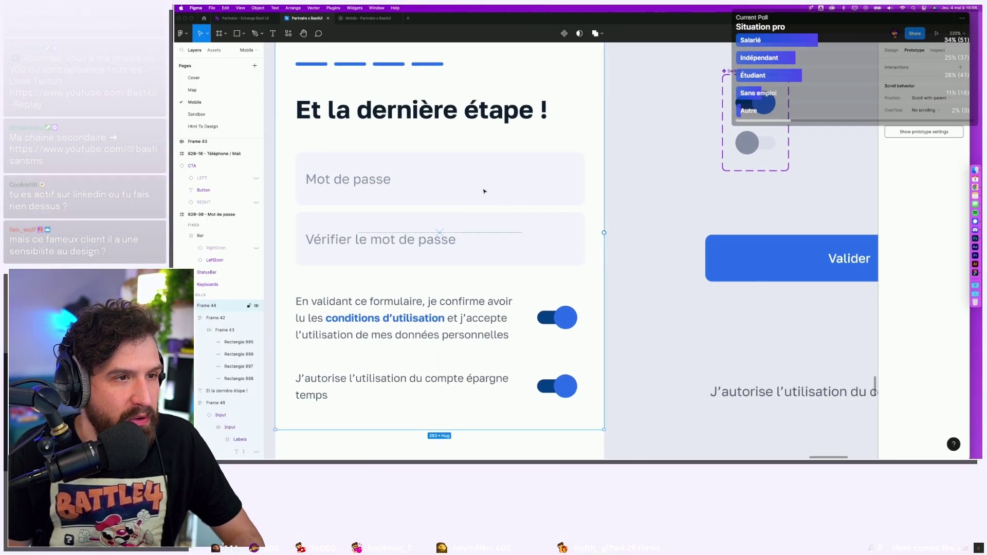
{"action": "left_click", "coordinate": [490, 225], "text": "shift"}
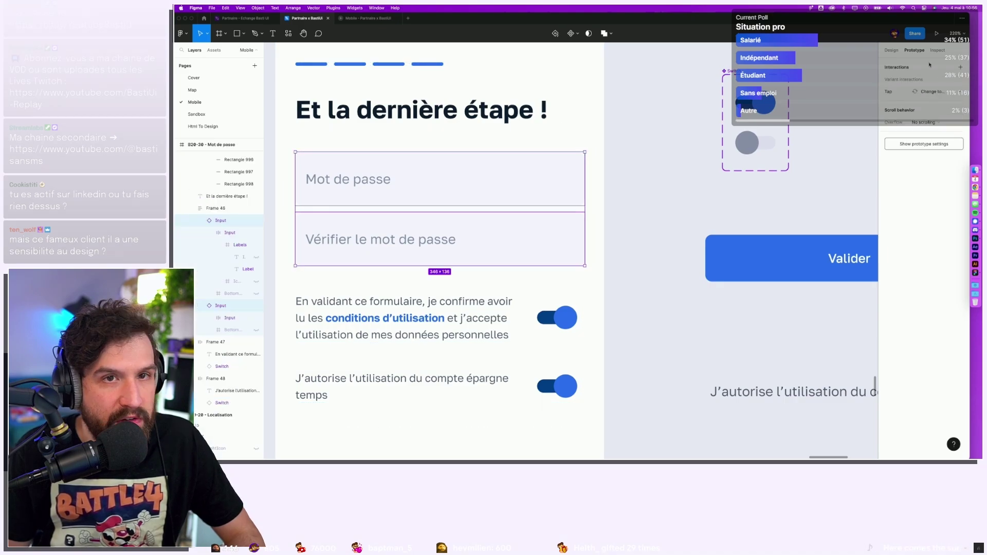
{"action": "left_click", "coordinate": [892, 49]}
{"action": "left_click", "coordinate": [933, 175]}
{"action": "left_click", "coordinate": [930, 155]}
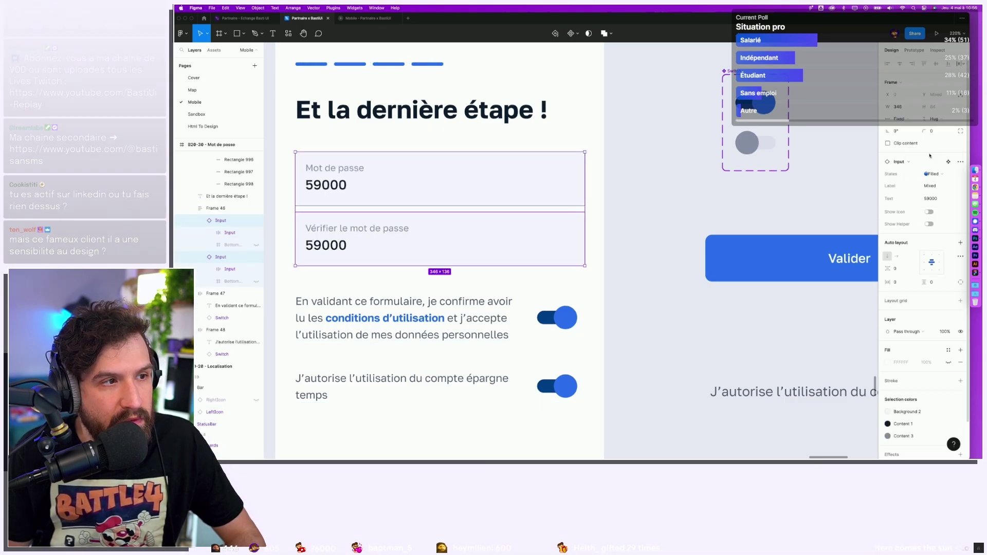
{"action": "double_click", "coordinate": [332, 186]}
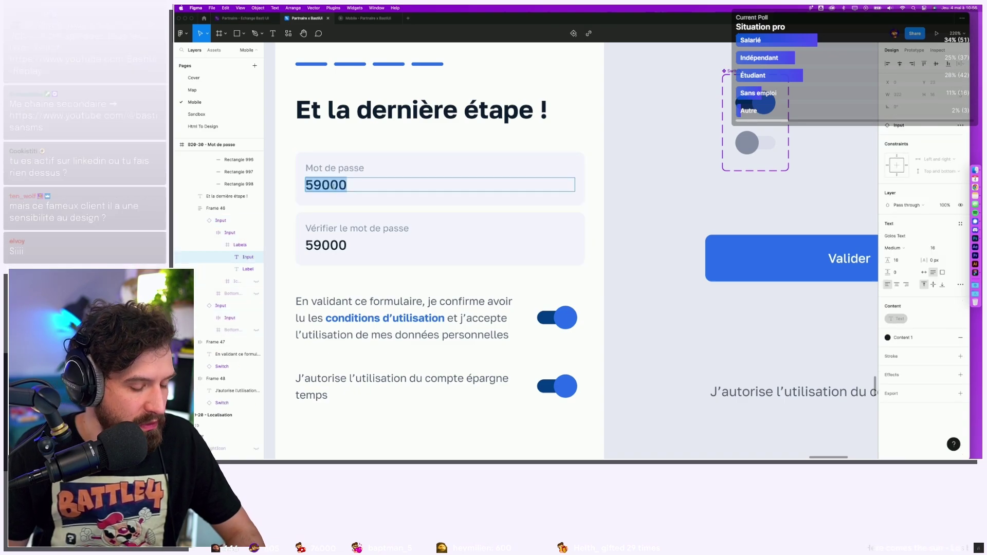
{"action": "key", "text": "ctrl+super+space"}
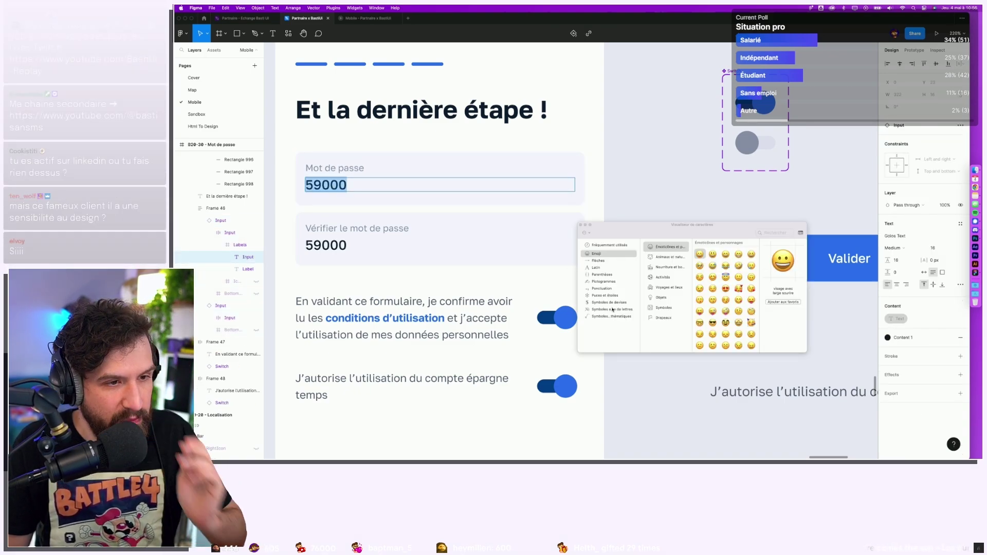
{"action": "left_click", "coordinate": [601, 289]}
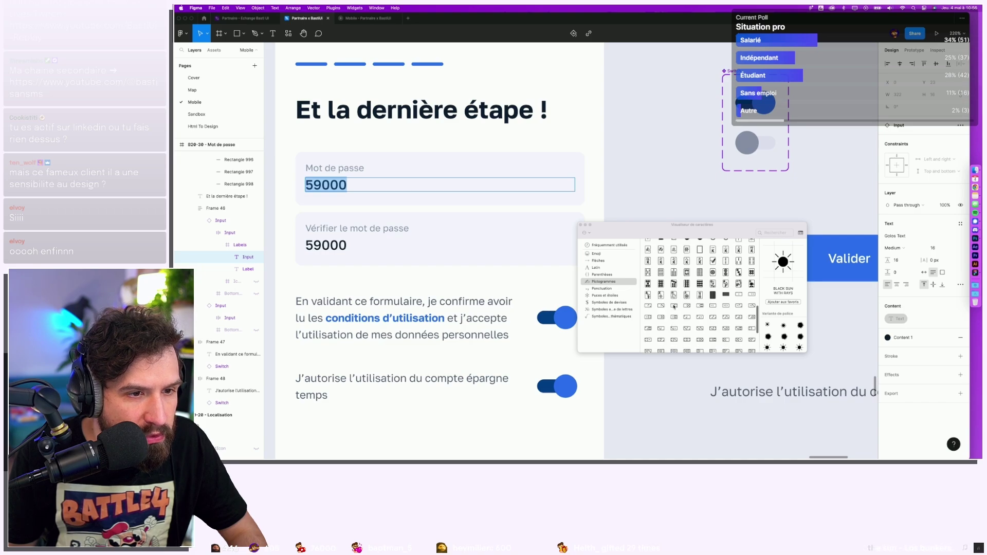
{"action": "left_click", "coordinate": [609, 276]}
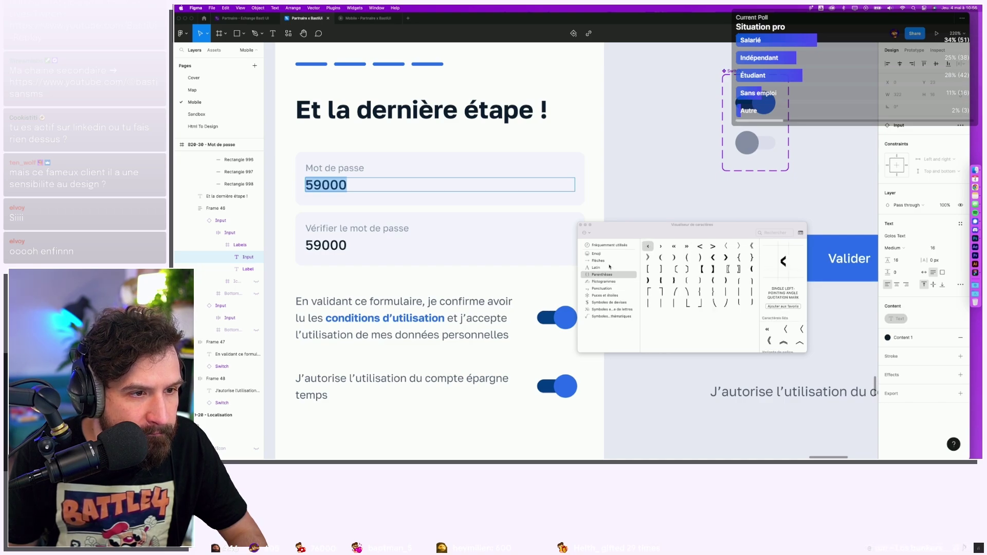
{"action": "left_click", "coordinate": [606, 296]}
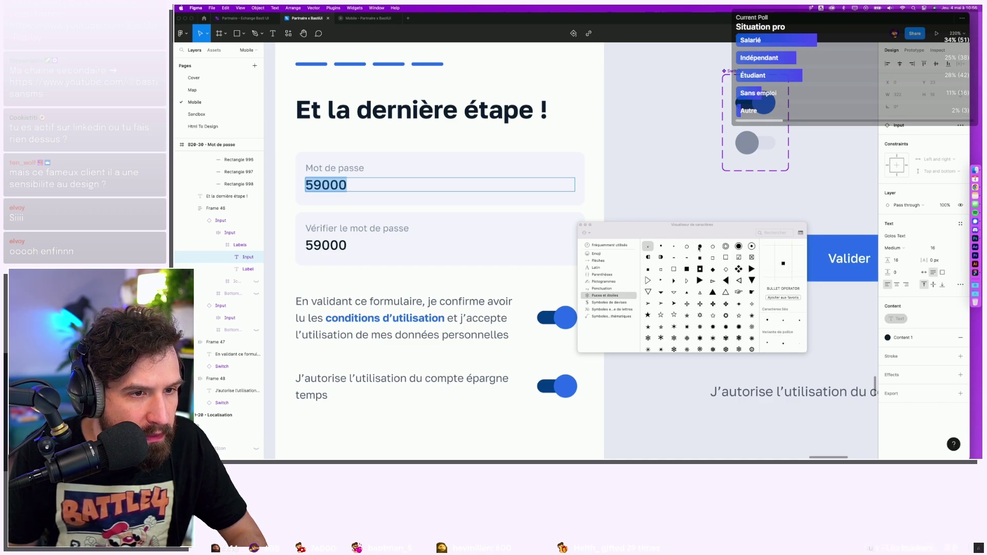
{"action": "type", "text": "●●"}
{"action": "key", "text": "Escape"}
Copy the bullets and paste them over 59000 in the Vérifier field.
{"action": "key", "text": "Return"}
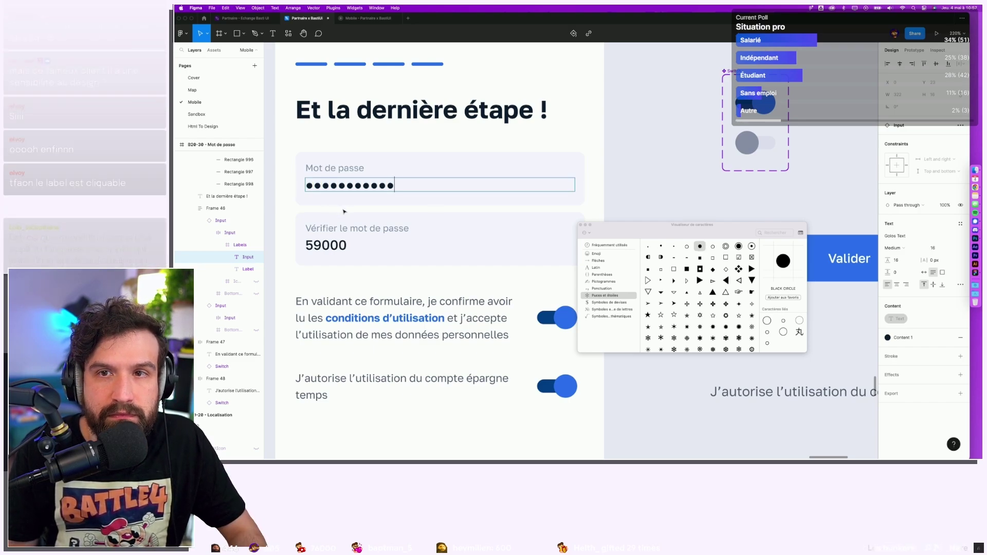
{"action": "key", "text": "ctrl+a"}
{"action": "key", "text": "ctrl+c"}
{"action": "double_click", "coordinate": [326, 245]}
{"action": "key", "text": "ctrl+v"}
{"action": "key", "text": "Escape"}
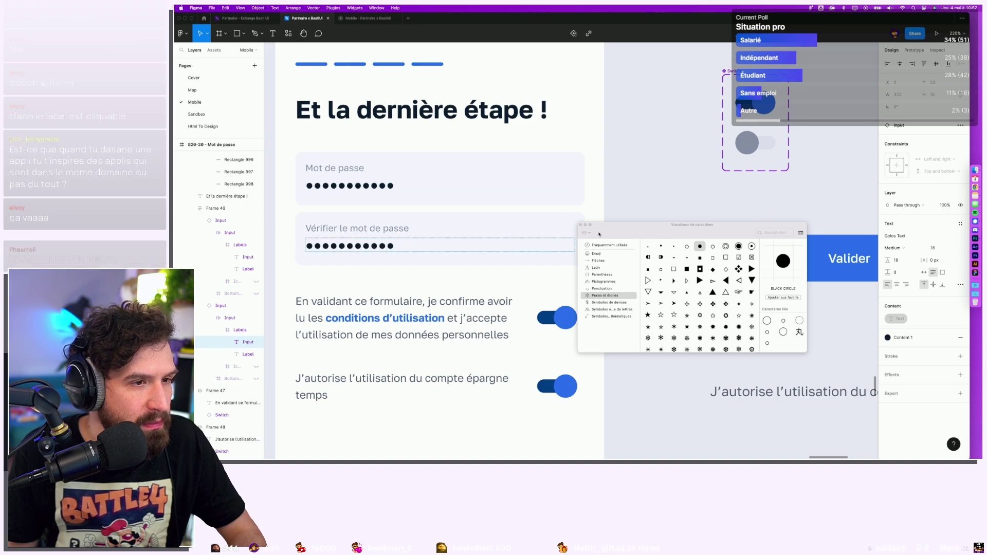
{"action": "left_click", "coordinate": [580, 224]}
{"action": "scroll", "coordinate": [643, 189], "scroll_direction": "down", "scroll_amount": 5}
{"action": "scroll", "coordinate": [644, 187], "scroll_direction": "down", "scroll_amount": 3}
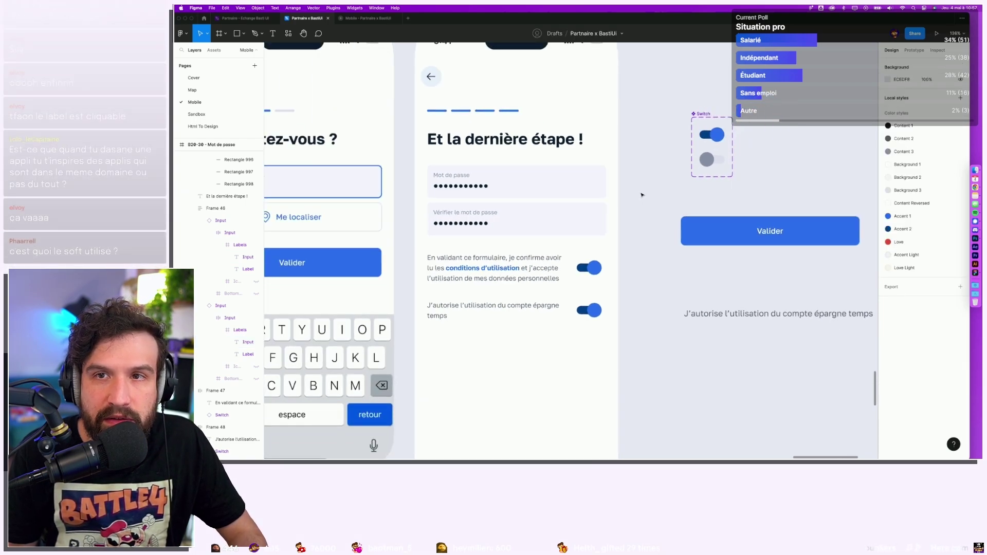
{"action": "scroll", "coordinate": [668, 216], "scroll_direction": "left", "scroll_amount": 3}
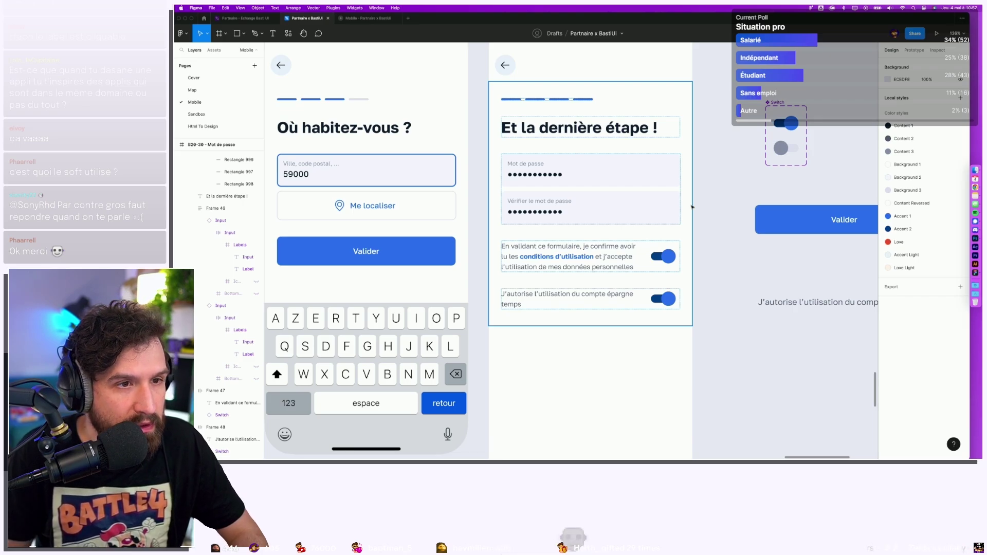
{"action": "left_click", "coordinate": [689, 209]}
{"action": "left_click", "coordinate": [367, 18]}
{"action": "left_click", "coordinate": [680, 243]}
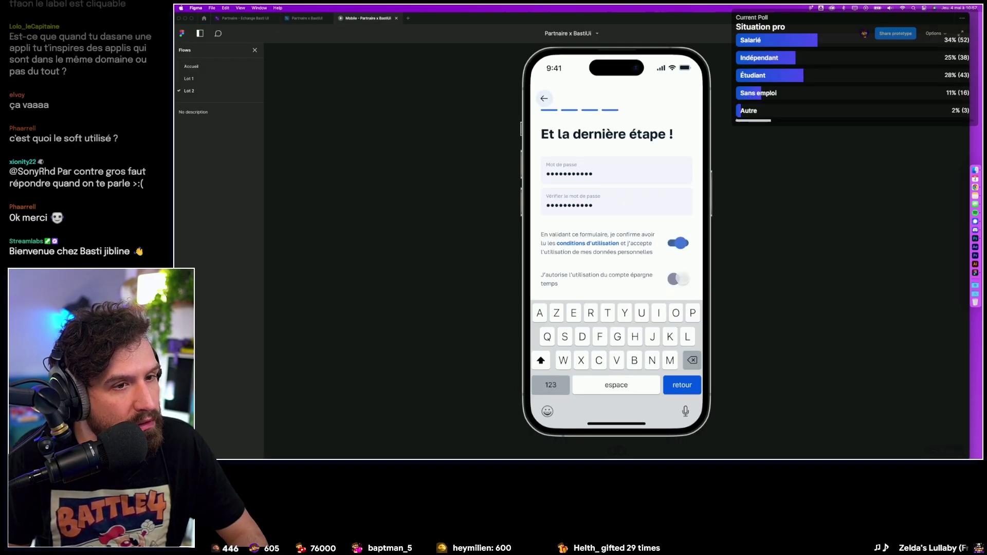
{"action": "left_click", "coordinate": [679, 279]}
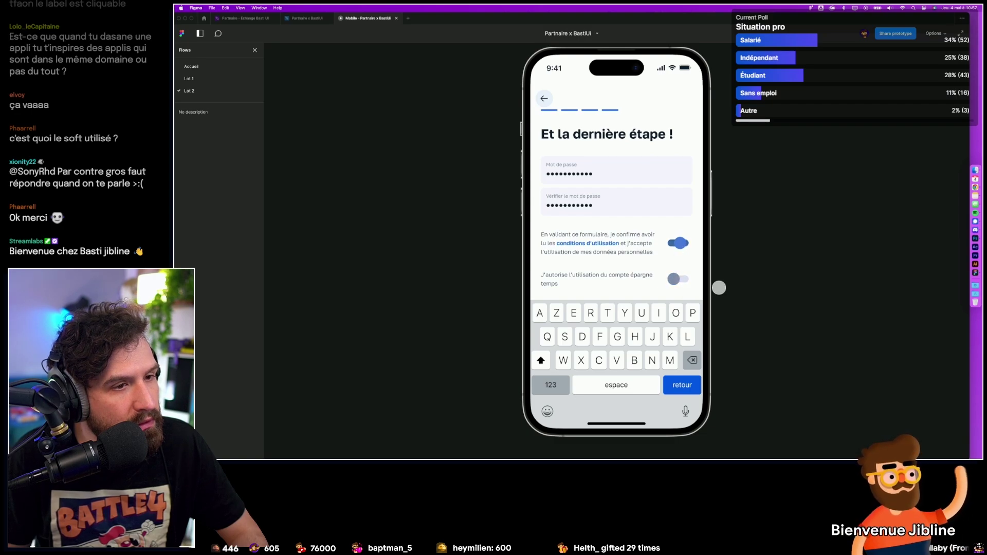
{"action": "left_click", "coordinate": [306, 18]}
{"action": "left_click", "coordinate": [630, 307]}
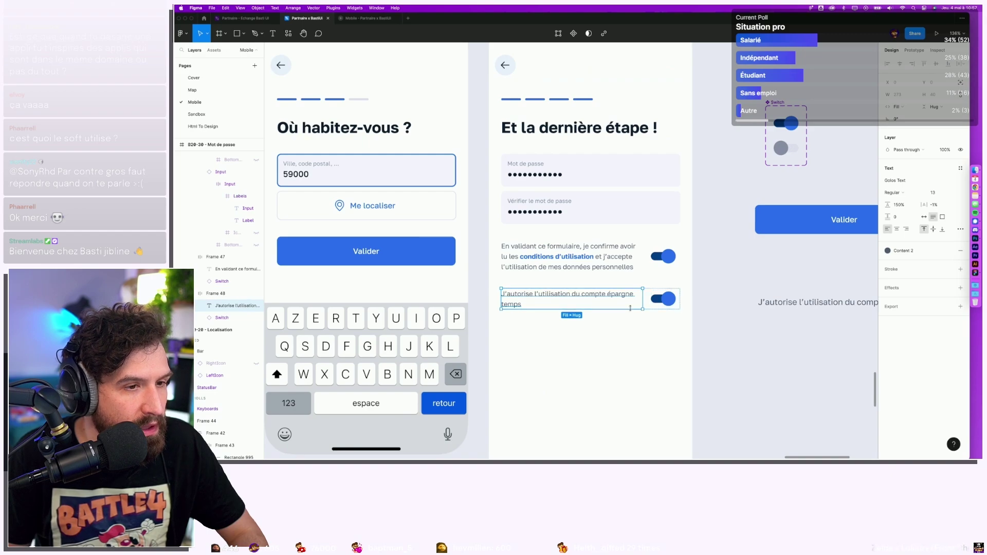
{"action": "left_click", "coordinate": [620, 270], "text": "shift"}
{"action": "left_click", "coordinate": [941, 195]}
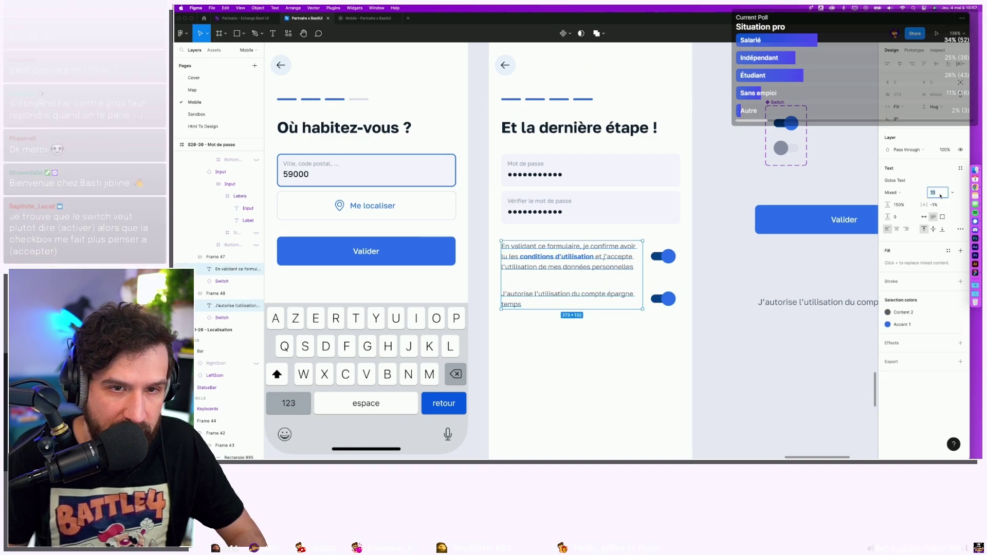
{"action": "left_click", "coordinate": [784, 356]}
{"action": "scroll", "coordinate": [734, 280], "scroll_direction": "down", "scroll_amount": 2}
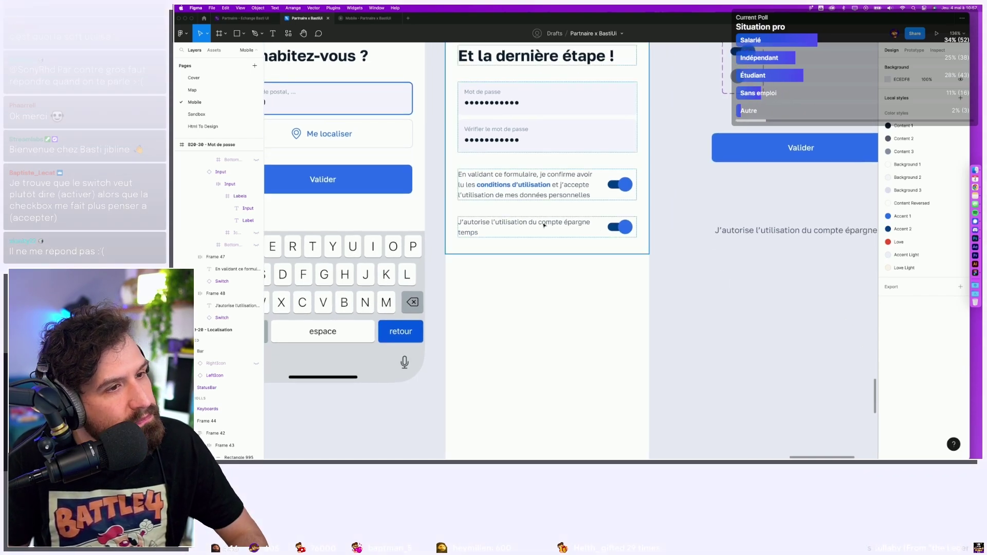
{"action": "scroll", "coordinate": [530, 225], "scroll_direction": "up", "scroll_amount": 3}
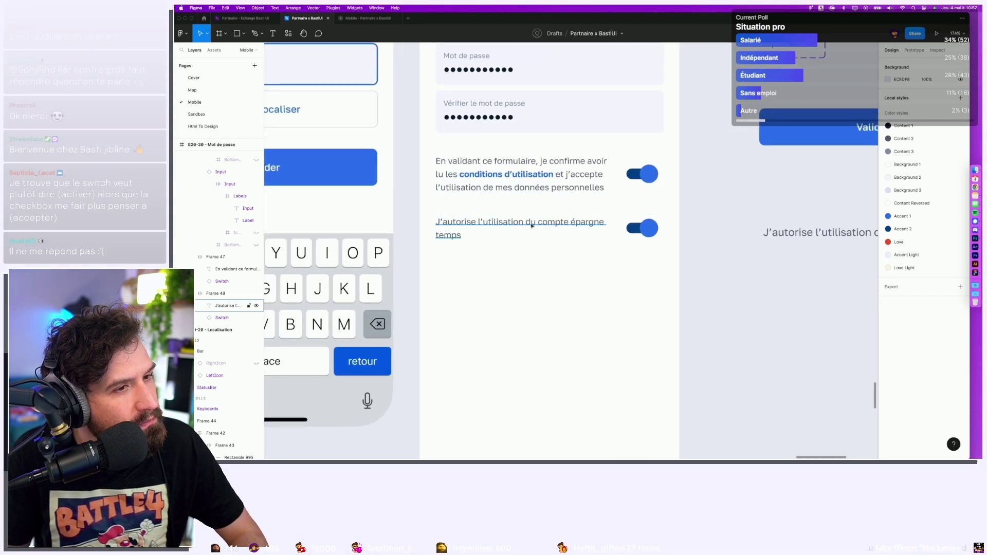
{"action": "double_click", "coordinate": [532, 225]}
{"action": "left_click", "coordinate": [532, 226]}
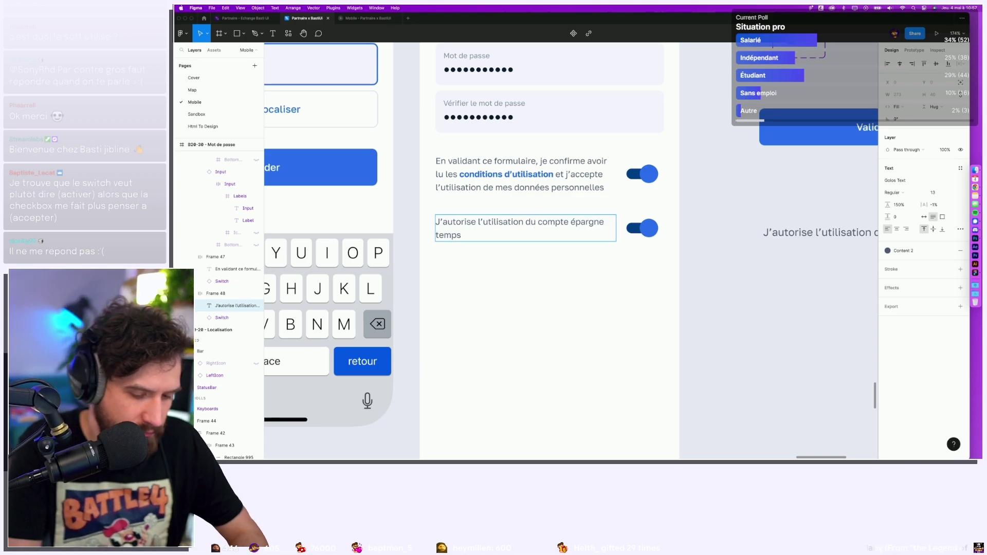
{"action": "key", "text": "BackSpace"}
{"action": "key", "text": "BackSpace"}
{"action": "type", "text": "de mon"}
{"action": "key", "text": "Escape"}
{"action": "scroll", "coordinate": [740, 309], "scroll_direction": "down", "scroll_amount": 4}
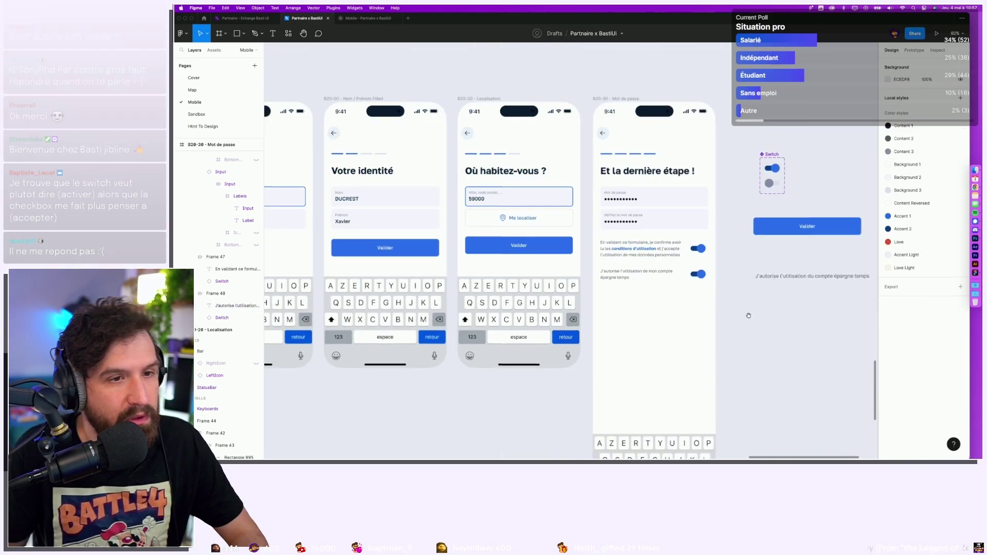
{"action": "scroll", "coordinate": [728, 302], "scroll_direction": "down", "scroll_amount": 1}
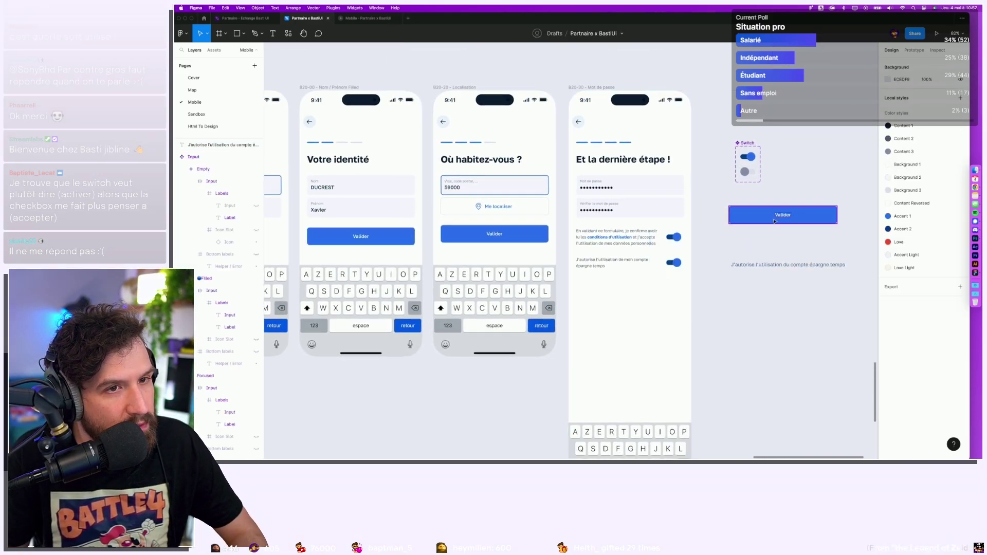
{"action": "left_click_drag", "start_coordinate": [782, 214], "coordinate": [644, 293]}
{"action": "left_click", "coordinate": [766, 366]}
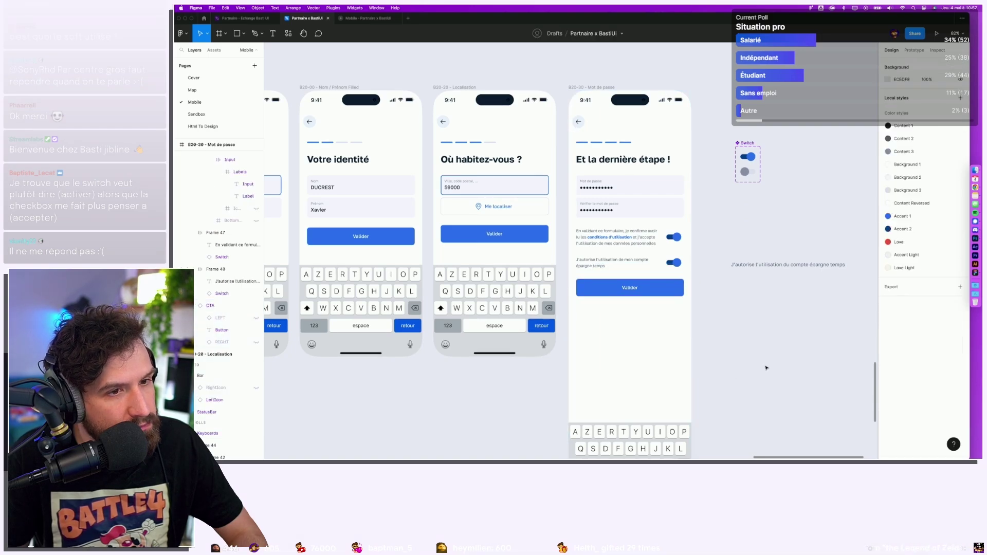
{"action": "scroll", "coordinate": [741, 381], "scroll_direction": "right", "scroll_amount": 2}
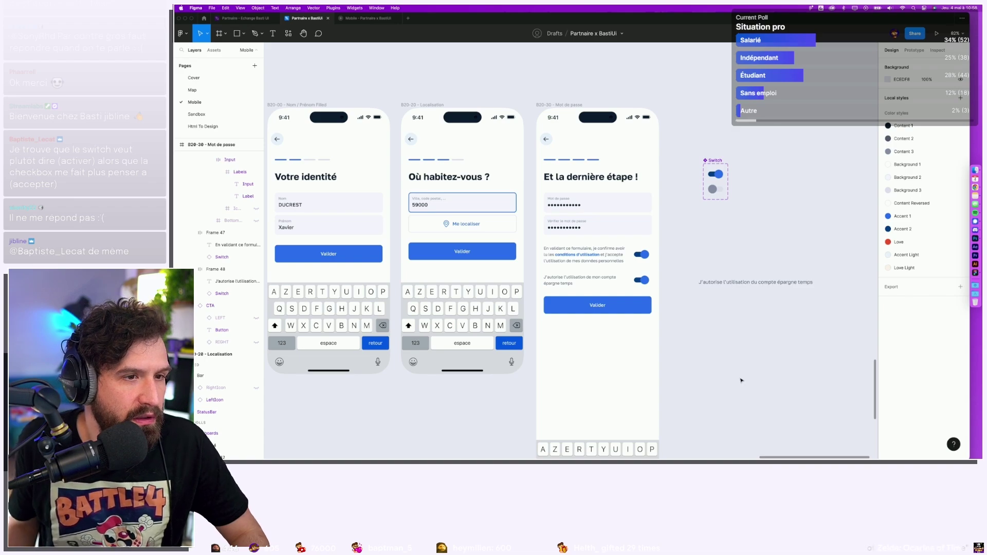
{"action": "scroll", "coordinate": [668, 329], "scroll_direction": "right", "scroll_amount": 3}
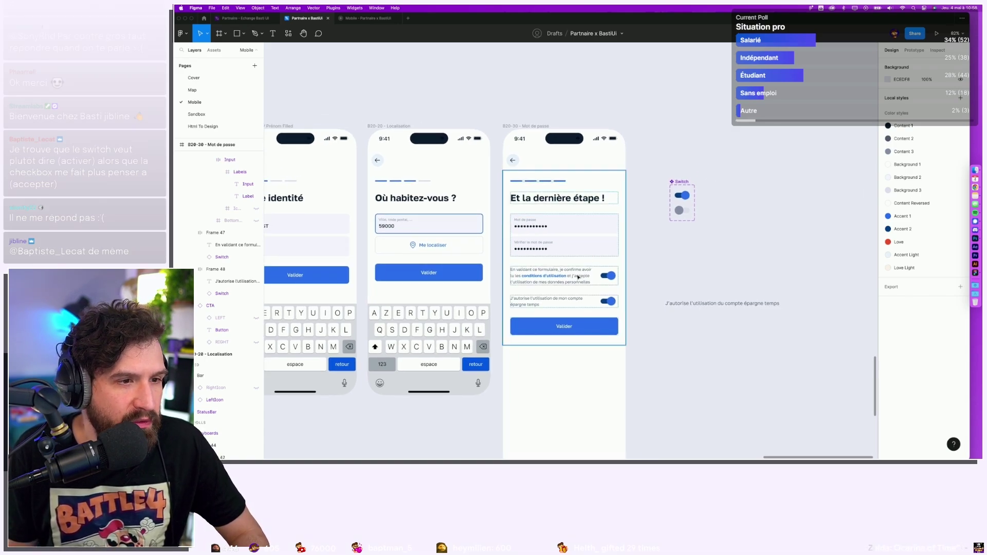
Place copies of both consent rows (Frame 47 and 48) beside the phone.
{"action": "double_click", "coordinate": [566, 278]}
{"action": "left_click", "coordinate": [576, 300], "text": "shift"}
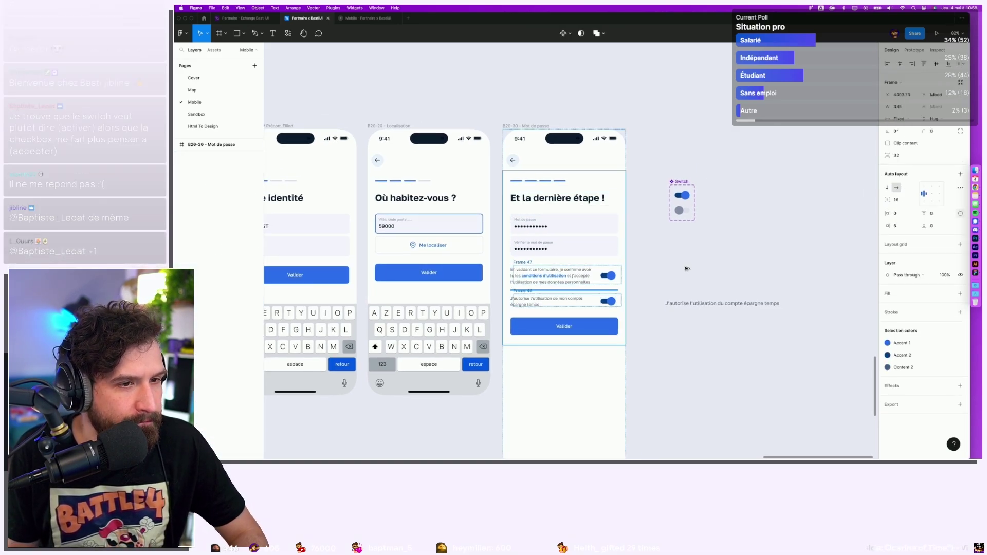
{"action": "left_click_drag", "start_coordinate": [575, 299], "coordinate": [807, 265]}
{"action": "left_click", "coordinate": [710, 196]}
{"action": "scroll", "coordinate": [690, 184], "scroll_direction": "up", "scroll_amount": 5}
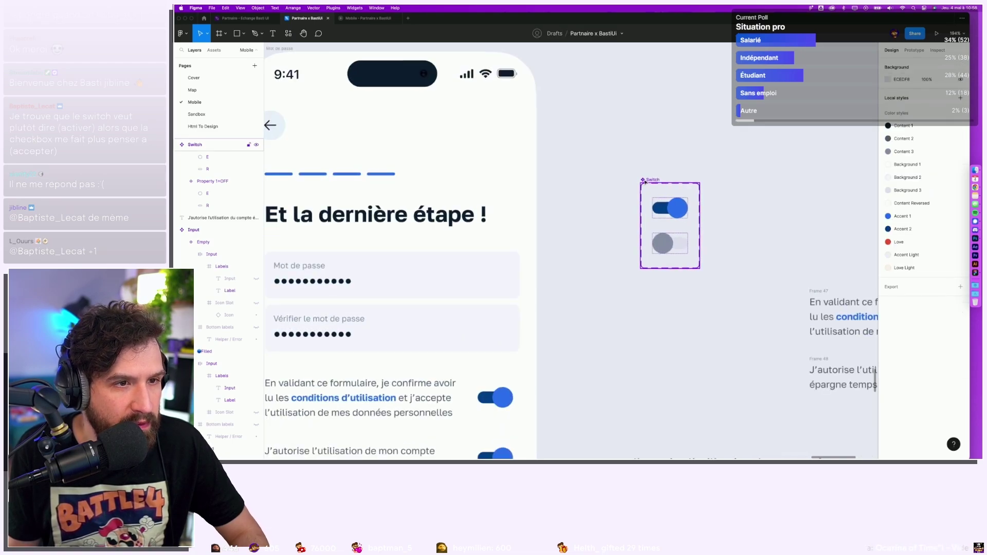
Duplicate the Switch component set and name the copy Checkbox.
{"action": "left_click", "coordinate": [672, 181]}
{"action": "key", "text": "ctrl+d"}
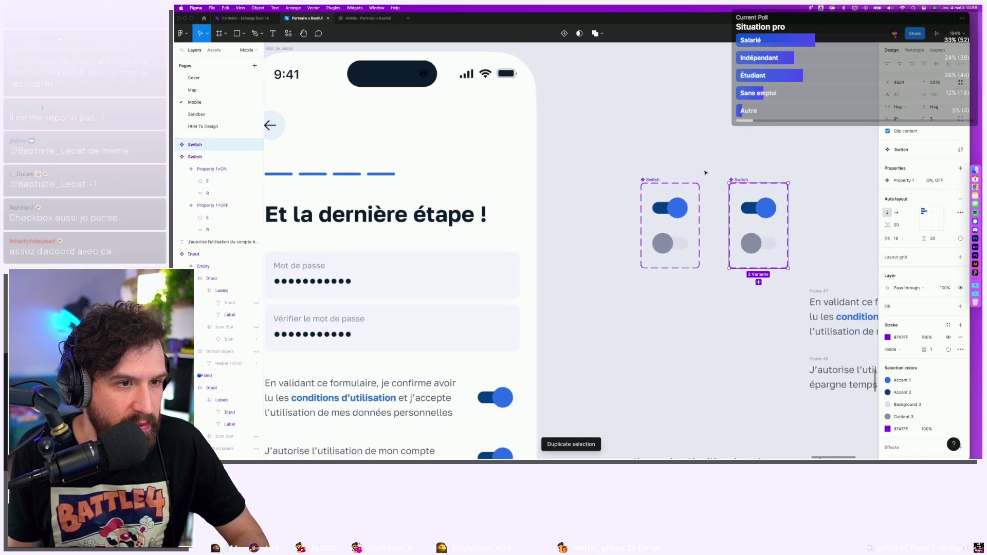
{"action": "type", "text": "Check"}
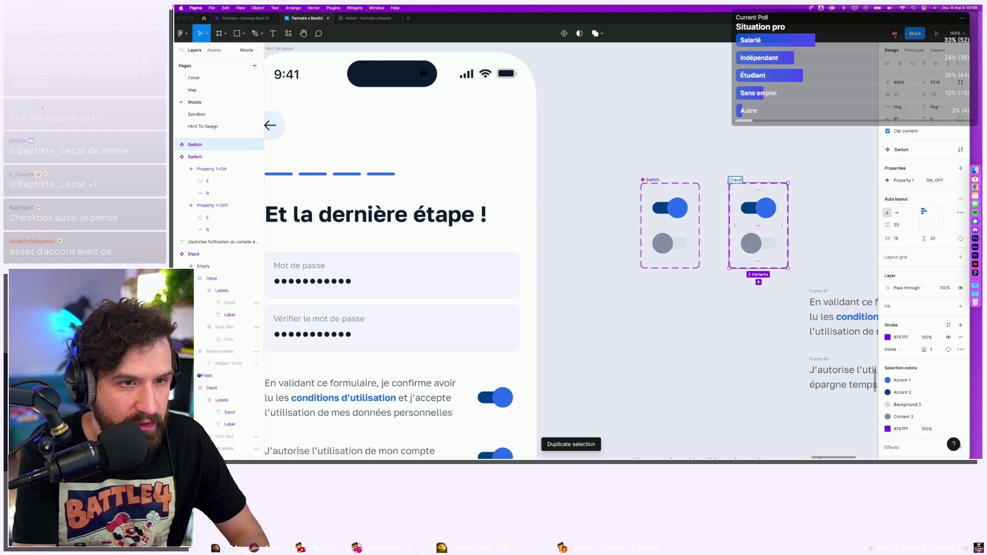
{"action": "type", "text": "box"}
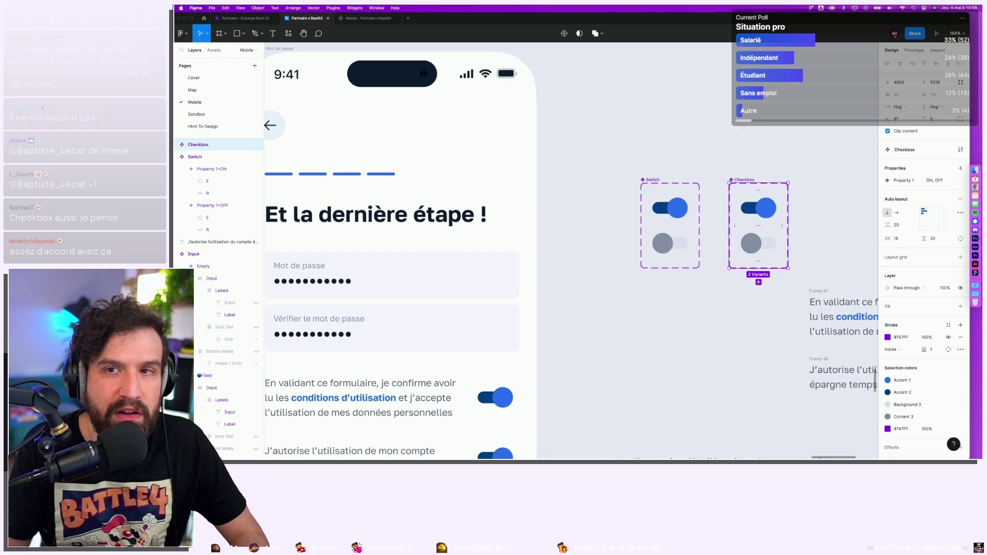
{"action": "key", "text": "Escape"}
{"action": "scroll", "coordinate": [647, 187], "scroll_direction": "right", "scroll_amount": 5}
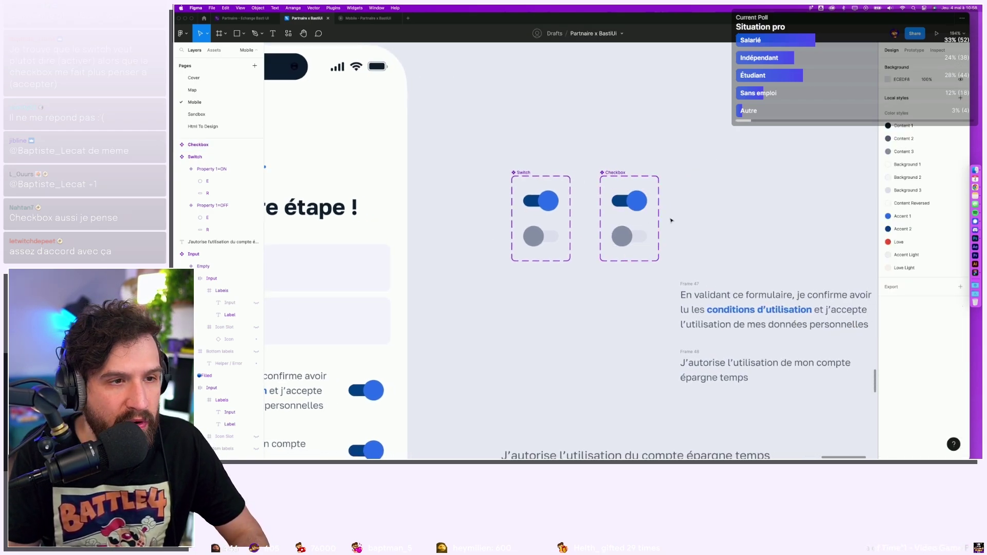
{"action": "scroll", "coordinate": [671, 221], "scroll_direction": "up", "scroll_amount": 5}
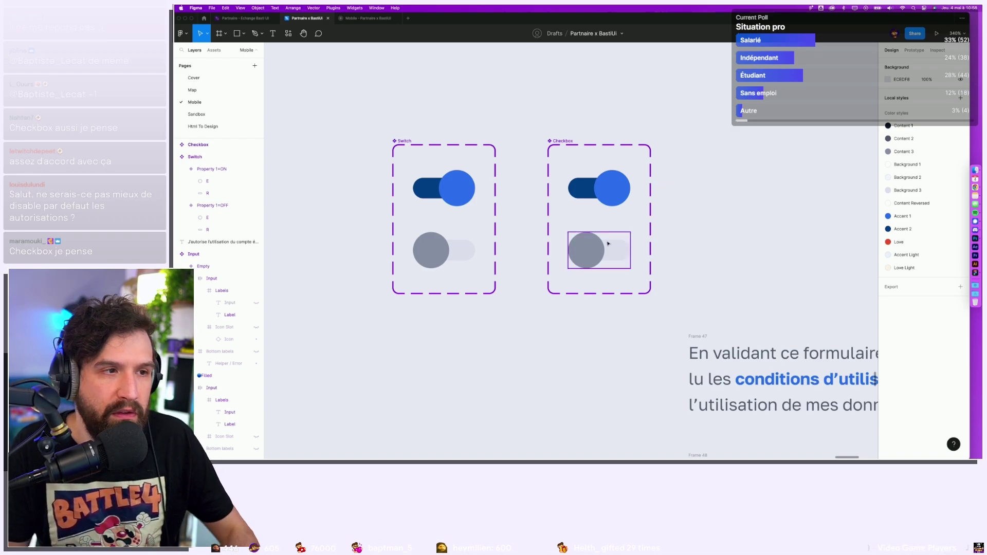
Turn off the switch in the copied first consent row beside the phone.
{"action": "scroll", "coordinate": [671, 221], "scroll_direction": "down", "scroll_amount": 5}
{"action": "left_click", "coordinate": [524, 282]}
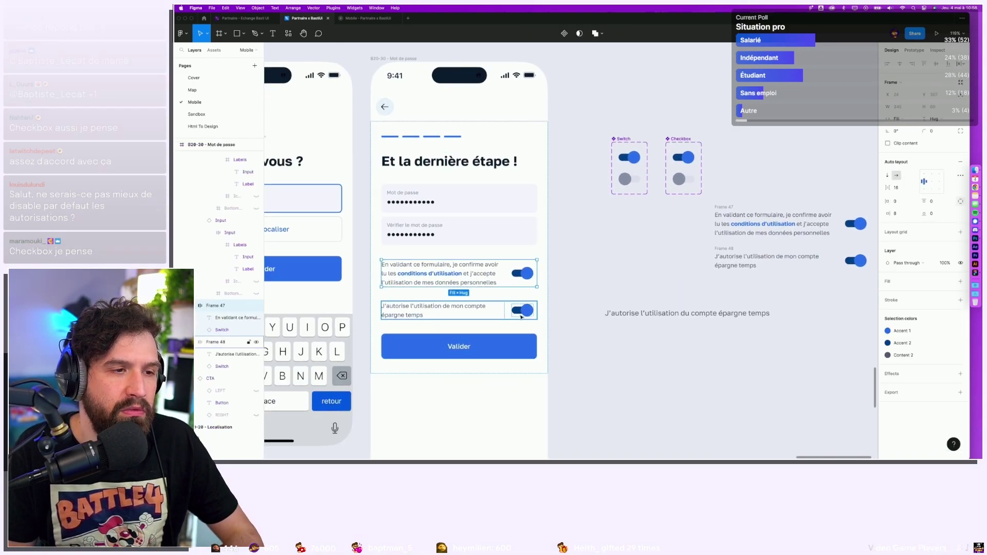
{"action": "left_click", "coordinate": [515, 275]}
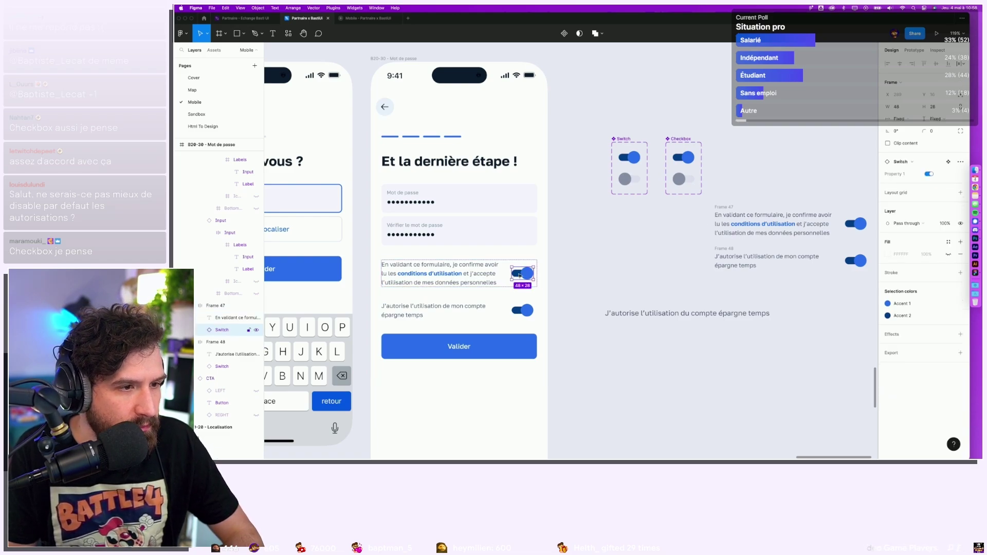
{"action": "left_click", "coordinate": [846, 228]}
{"action": "left_click", "coordinate": [929, 174]}
{"action": "left_click", "coordinate": [806, 178]}
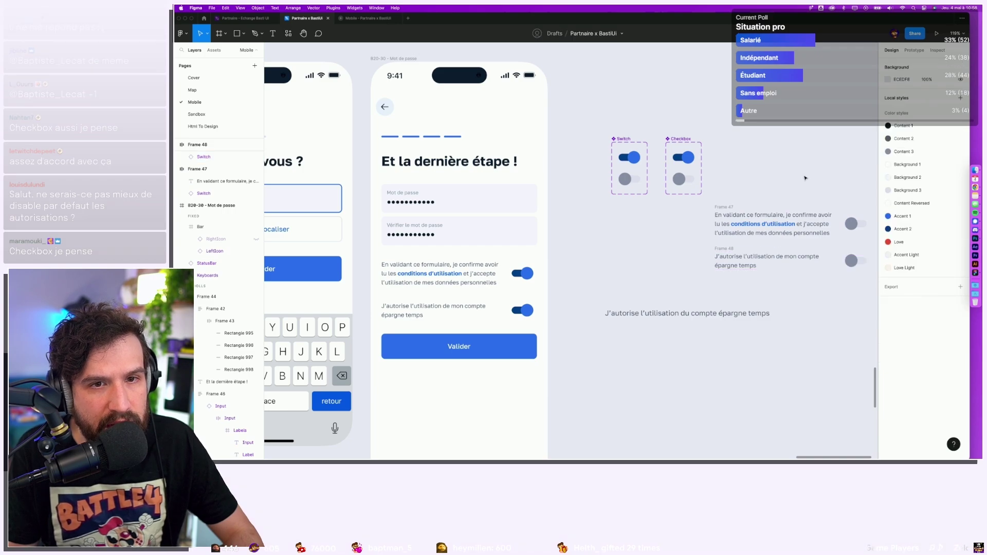
{"action": "scroll", "coordinate": [617, 216], "scroll_direction": "right", "scroll_amount": 5}
{"action": "scroll", "coordinate": [550, 123], "scroll_direction": "up", "scroll_amount": 5}
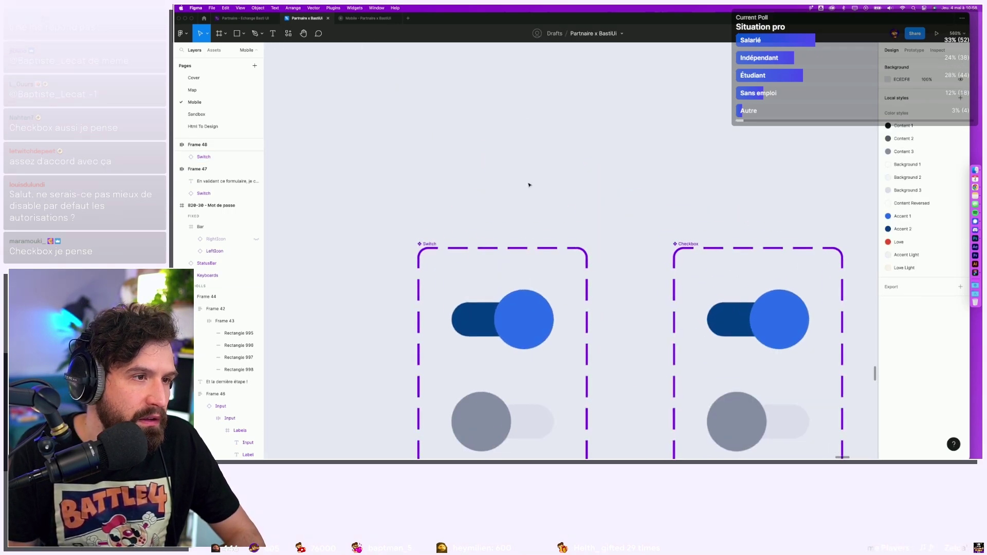
Resize the Switch's ON and OFF track rectangles to 48×26.
{"action": "left_click", "coordinate": [469, 327]}
{"action": "left_click_drag", "start_coordinate": [497, 303], "coordinate": [499, 292]}
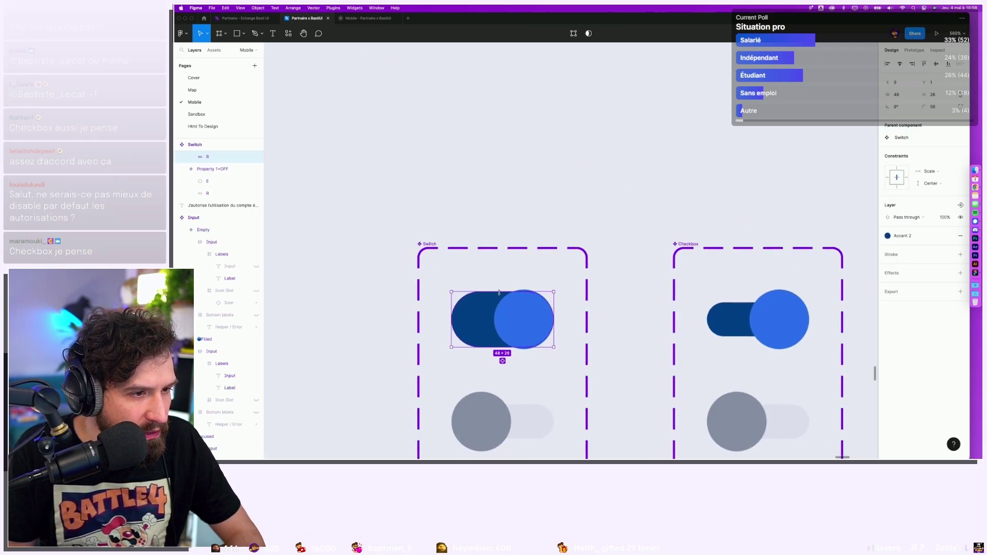
{"action": "left_click", "coordinate": [530, 419]}
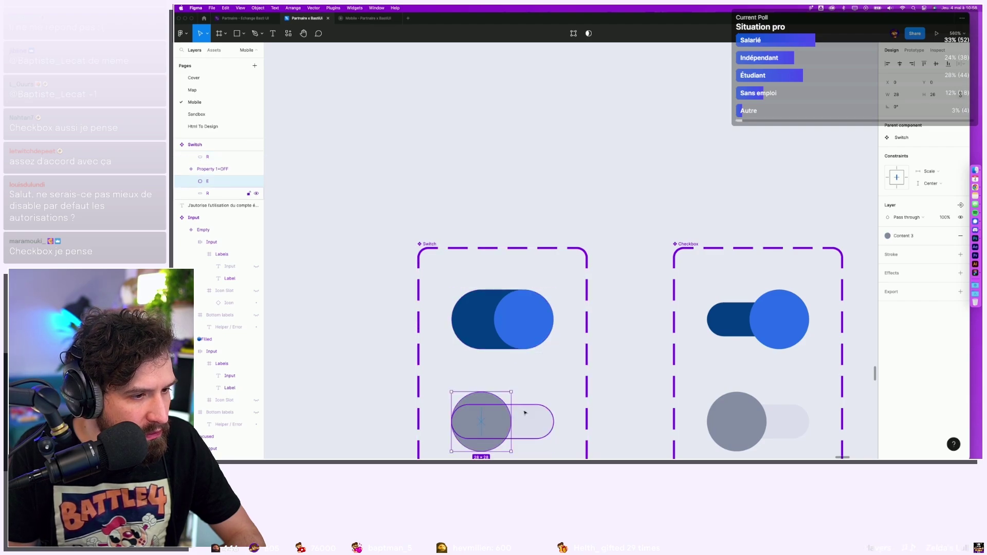
{"action": "left_click_drag", "start_coordinate": [526, 405], "coordinate": [526, 394]}
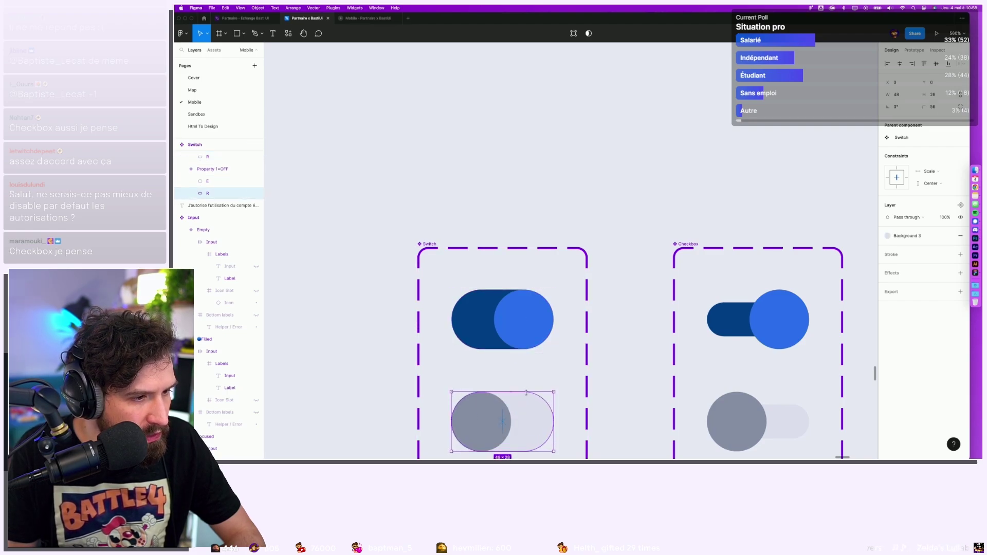
{"action": "left_click", "coordinate": [581, 179]}
{"action": "scroll", "coordinate": [617, 186], "scroll_direction": "down", "scroll_amount": 10}
{"action": "scroll", "coordinate": [566, 164], "scroll_direction": "right", "scroll_amount": 5}
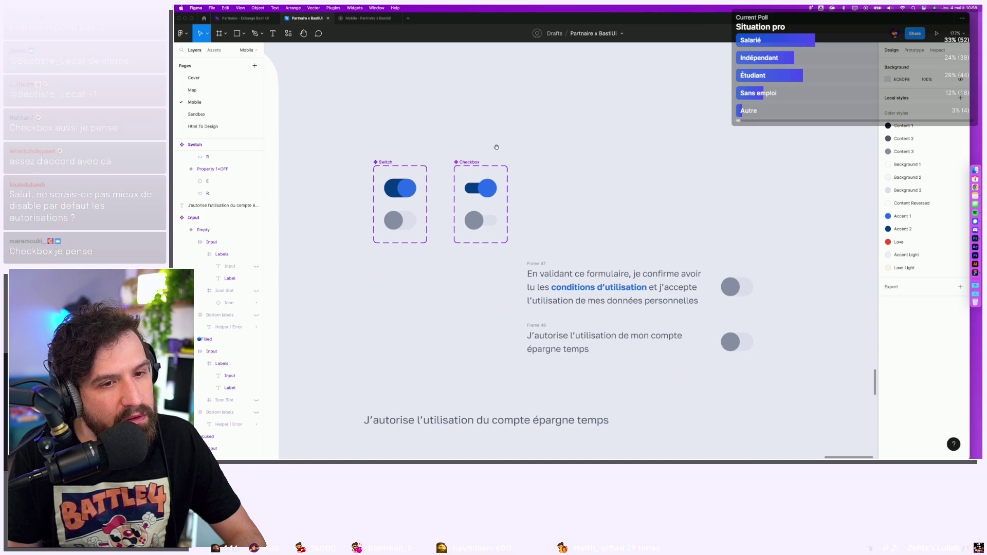
Inspect the Switch's ON and OFF knobs and track, confirming the knobs stay 28×28.
{"action": "left_click_drag", "start_coordinate": [498, 147], "coordinate": [767, 113]}
{"action": "scroll", "coordinate": [511, 326], "scroll_direction": "up", "scroll_amount": 5}
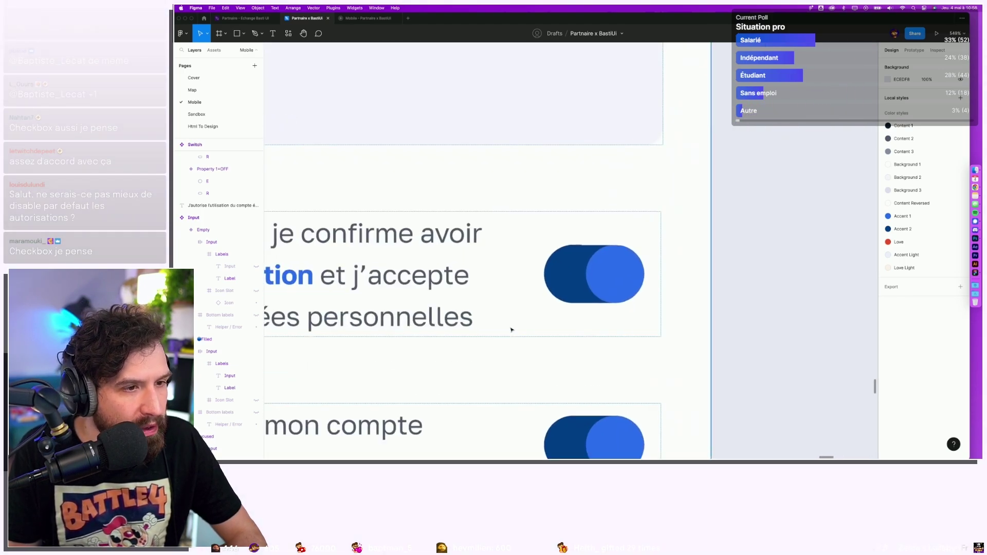
{"action": "scroll", "coordinate": [615, 369], "scroll_direction": "up", "scroll_amount": 5}
{"action": "scroll", "coordinate": [615, 370], "scroll_direction": "up", "scroll_amount": 2}
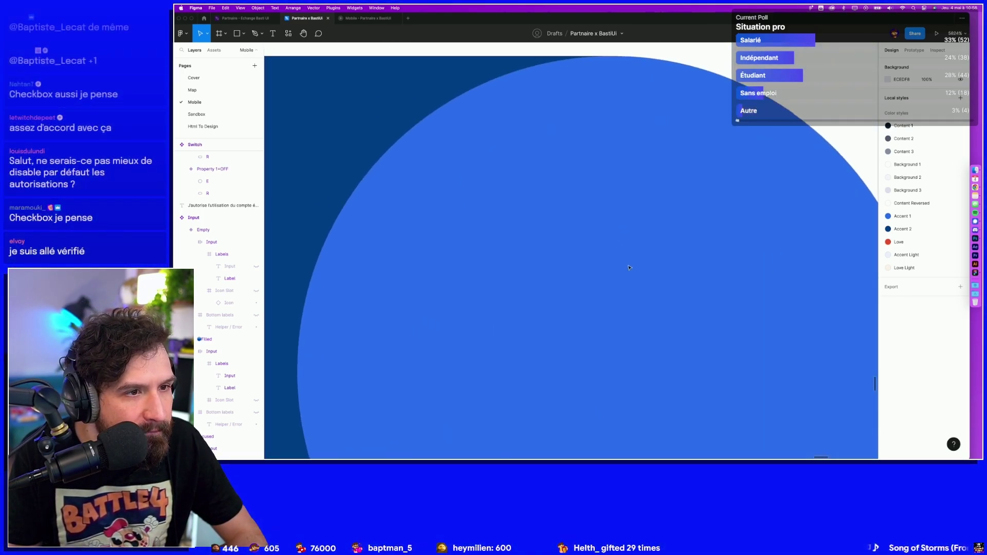
{"action": "scroll", "coordinate": [668, 308], "scroll_direction": "down", "scroll_amount": 10}
{"action": "scroll", "coordinate": [746, 238], "scroll_direction": "down", "scroll_amount": 2}
{"action": "scroll", "coordinate": [638, 165], "scroll_direction": "up", "scroll_amount": 5}
{"action": "scroll", "coordinate": [605, 154], "scroll_direction": "up", "scroll_amount": 3}
{"action": "left_click", "coordinate": [651, 288]}
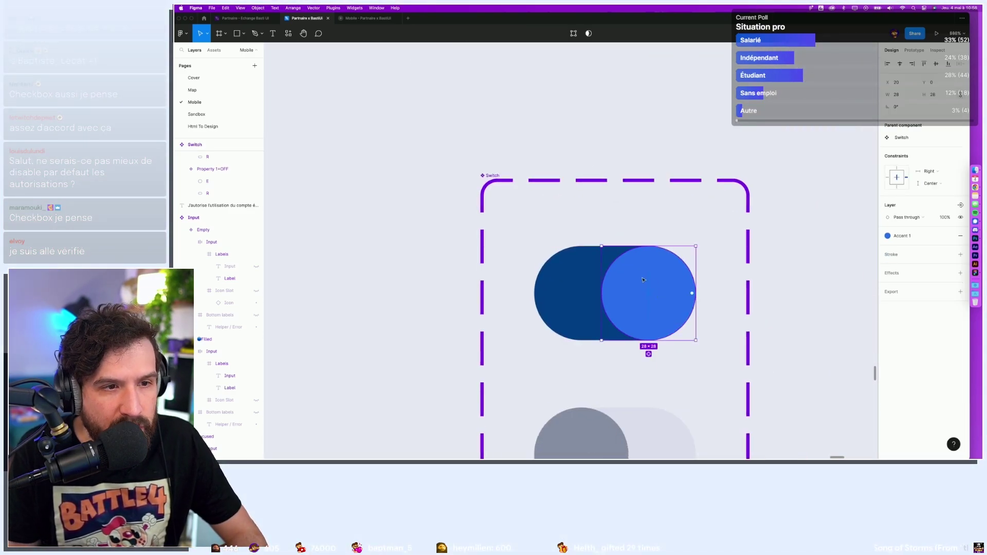
{"action": "left_click", "coordinate": [595, 266]}
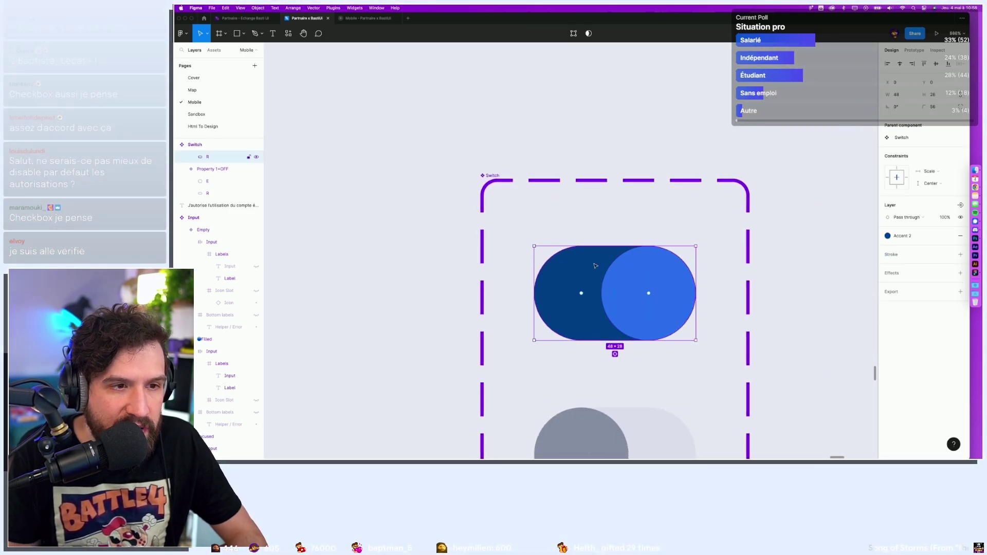
{"action": "left_click", "coordinate": [652, 249]}
{"action": "scroll", "coordinate": [658, 373], "scroll_direction": "down", "scroll_amount": 5}
{"action": "left_click", "coordinate": [617, 308]}
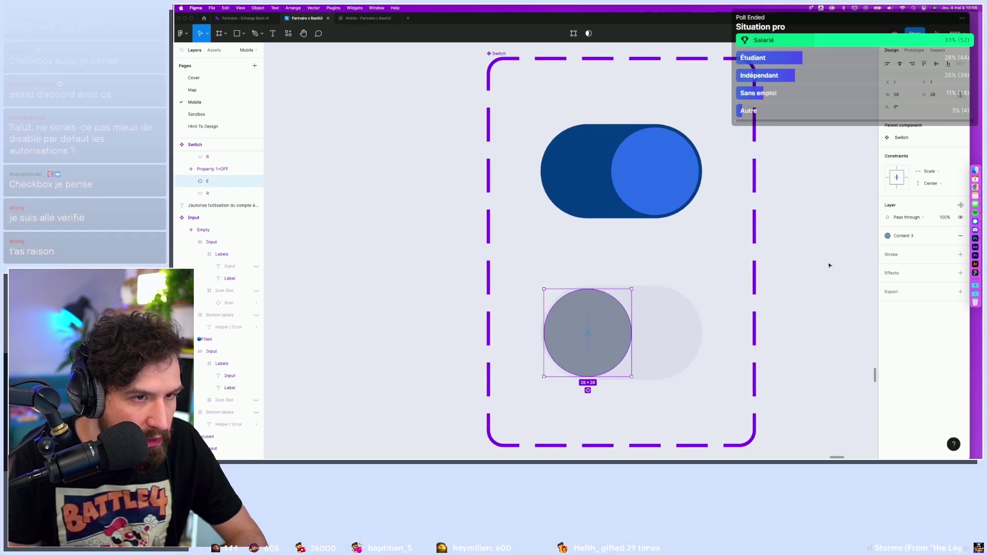
{"action": "left_click", "coordinate": [837, 291]}
{"action": "scroll", "coordinate": [836, 292], "scroll_direction": "down", "scroll_amount": 3}
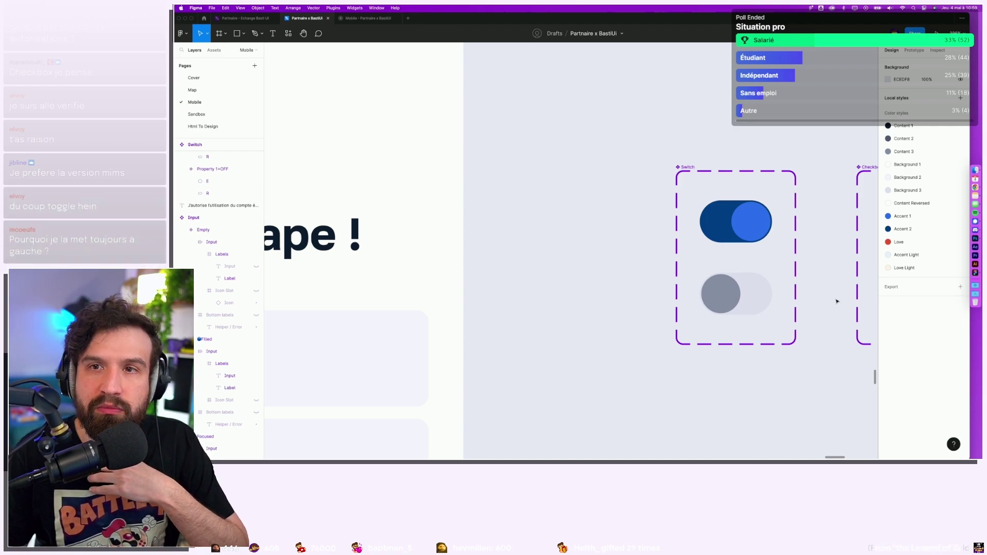
Toggle the phone's first consent switch off, then open fill styles for the ON track's Accent 2.
{"action": "scroll", "coordinate": [715, 330], "scroll_direction": "down", "scroll_amount": 5}
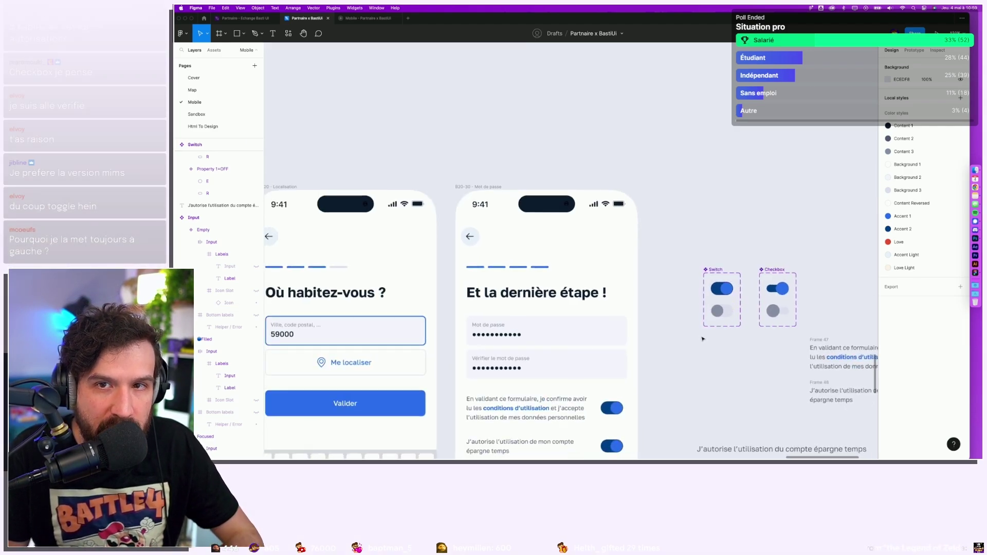
{"action": "scroll", "coordinate": [702, 339], "scroll_direction": "down", "scroll_amount": 5}
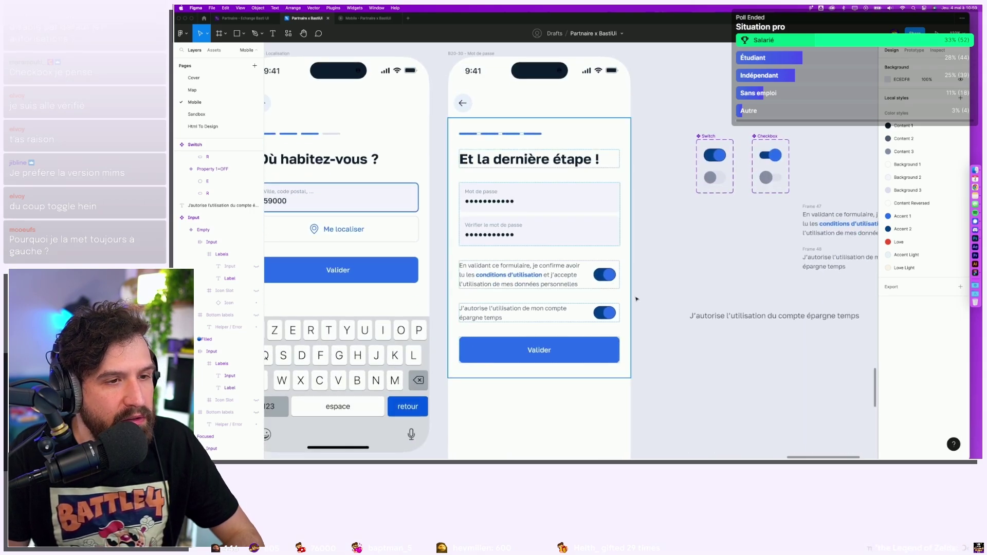
{"action": "left_click", "coordinate": [714, 156]}
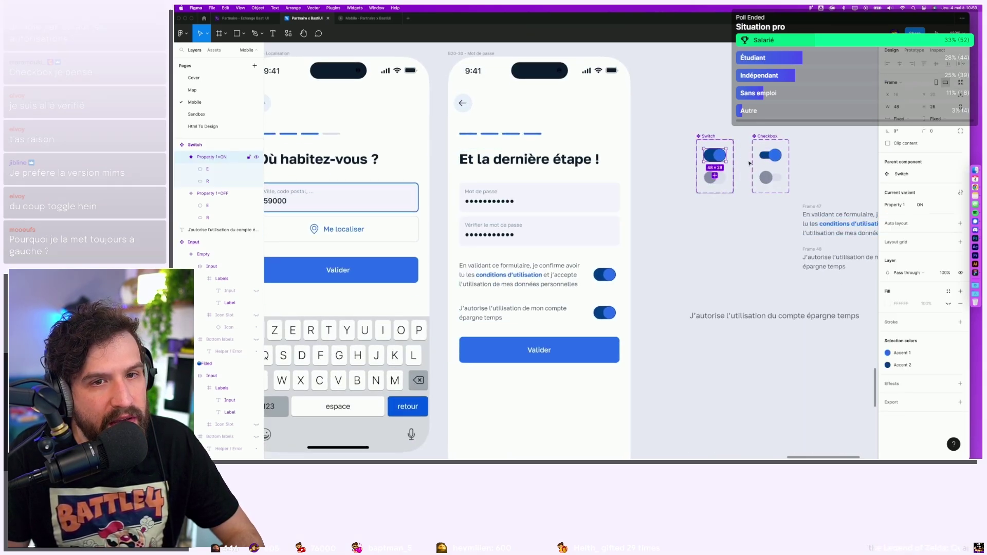
{"action": "left_click", "coordinate": [610, 278]}
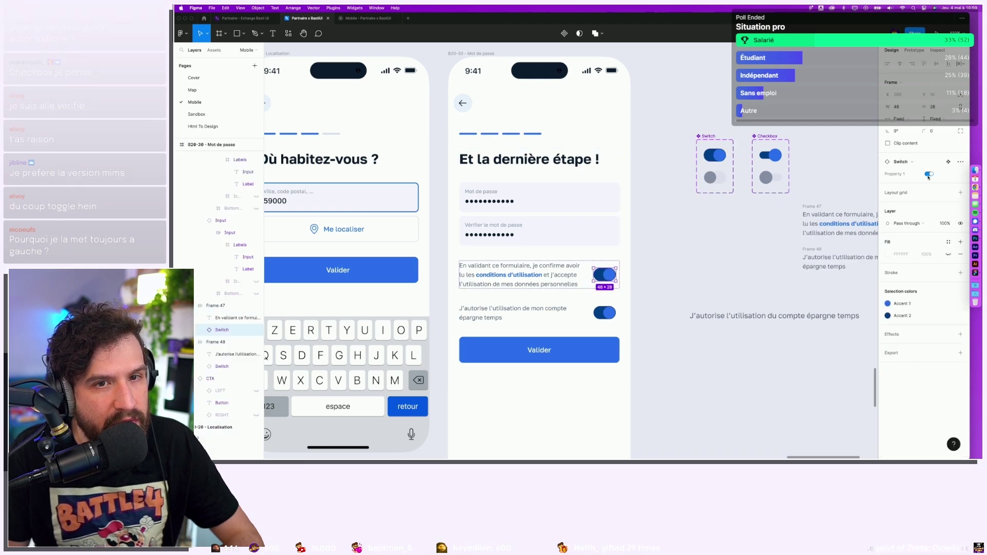
{"action": "left_click", "coordinate": [928, 174]}
{"action": "left_click", "coordinate": [949, 162]}
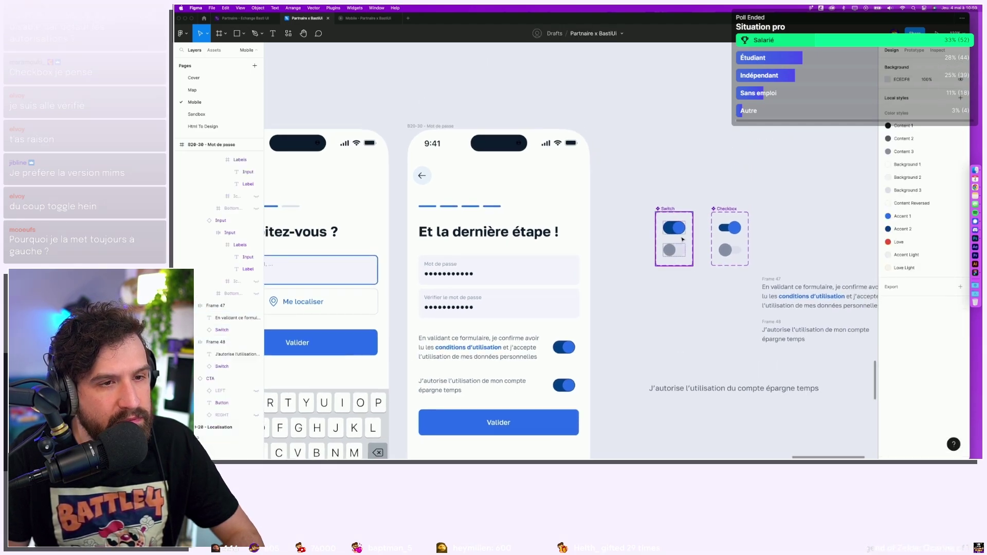
{"action": "left_click", "coordinate": [896, 237]}
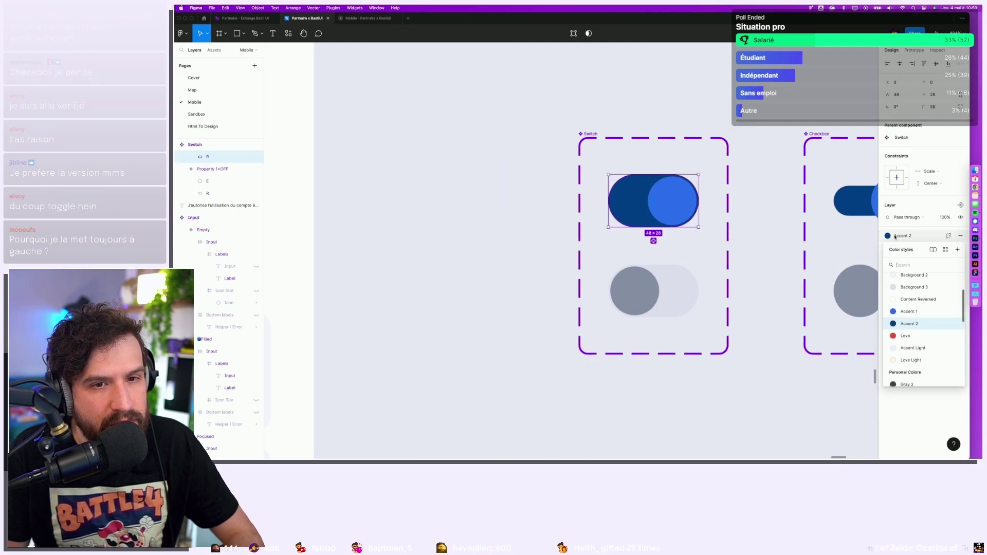
Give the ON switch an Accent 1 track and an Accent Light knob.
{"action": "left_click", "coordinate": [910, 312]}
{"action": "left_click", "coordinate": [887, 236]}
{"action": "scroll", "coordinate": [918, 340], "scroll_direction": "down", "scroll_amount": 5}
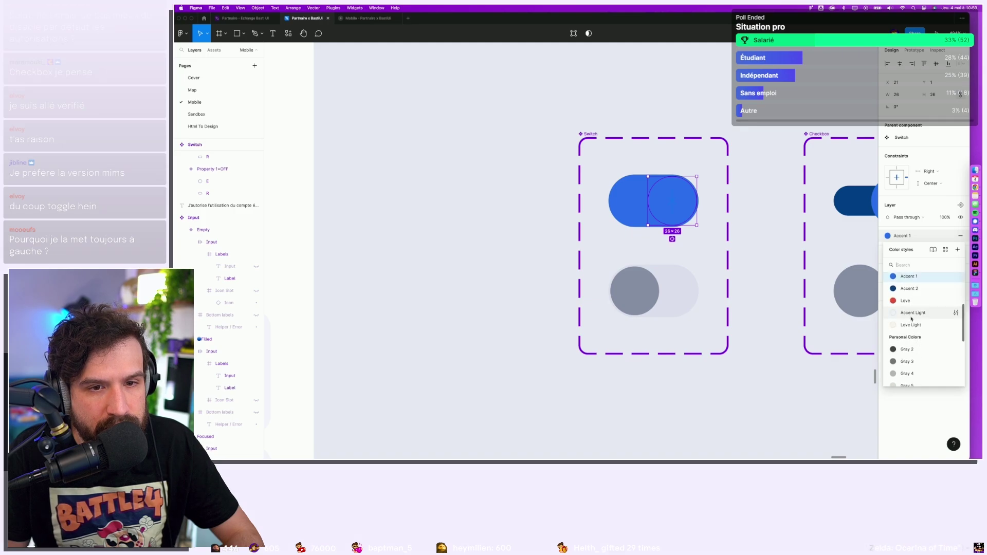
{"action": "left_click", "coordinate": [913, 349]}
{"action": "left_click", "coordinate": [727, 388]}
Flip the consent row's switch off and back on to check the ON variant.
{"action": "scroll", "coordinate": [719, 383], "scroll_direction": "down", "scroll_amount": 3}
{"action": "scroll", "coordinate": [719, 383], "scroll_direction": "right", "scroll_amount": 3}
{"action": "scroll", "coordinate": [719, 382], "scroll_direction": "down", "scroll_amount": 1}
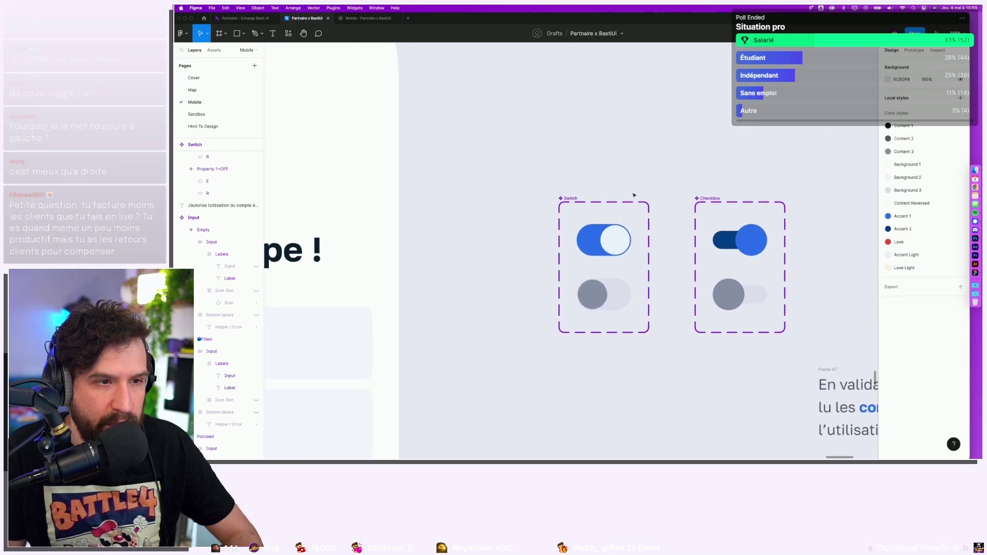
{"action": "left_click", "coordinate": [602, 242]}
{"action": "scroll", "coordinate": [530, 289], "scroll_direction": "right", "scroll_amount": 10}
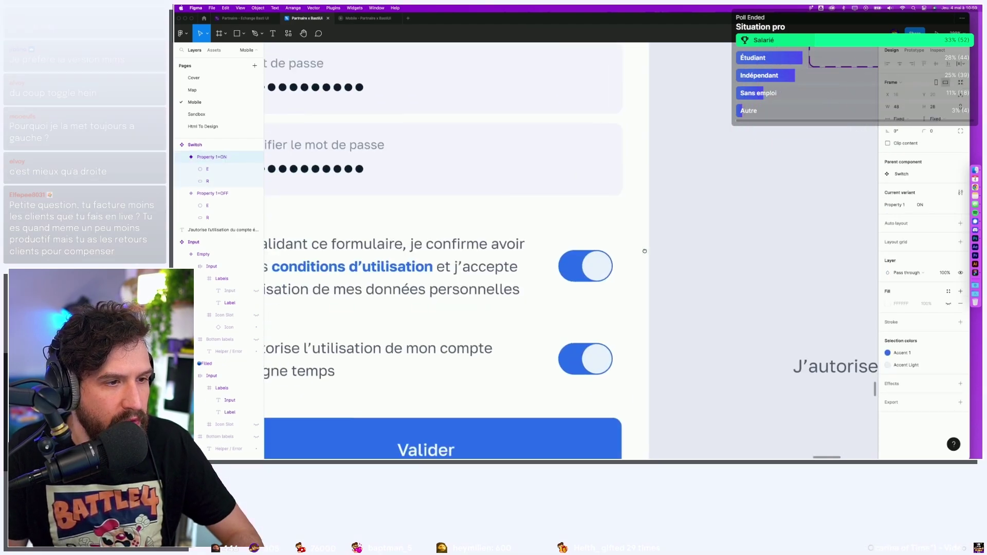
{"action": "left_click", "coordinate": [591, 259]}
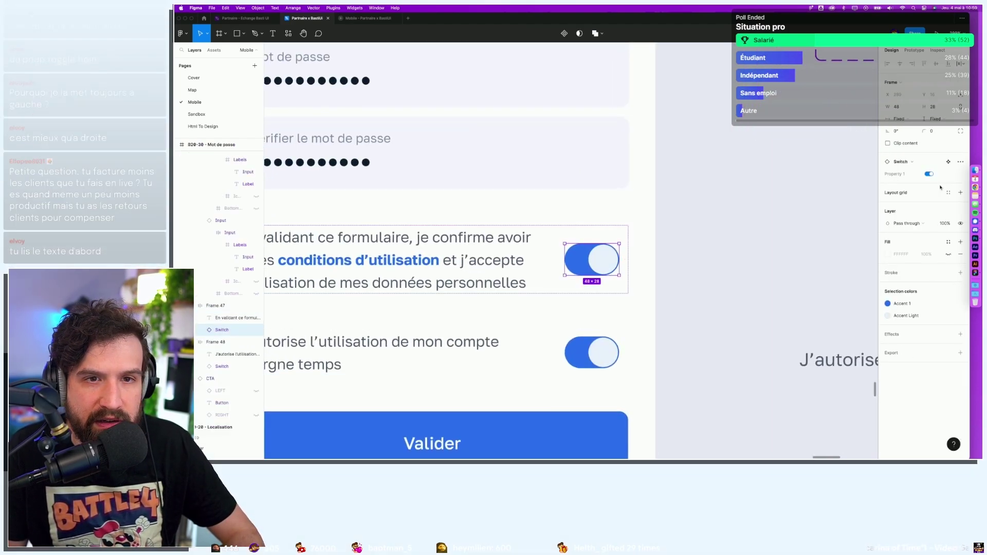
{"action": "left_click", "coordinate": [929, 175]}
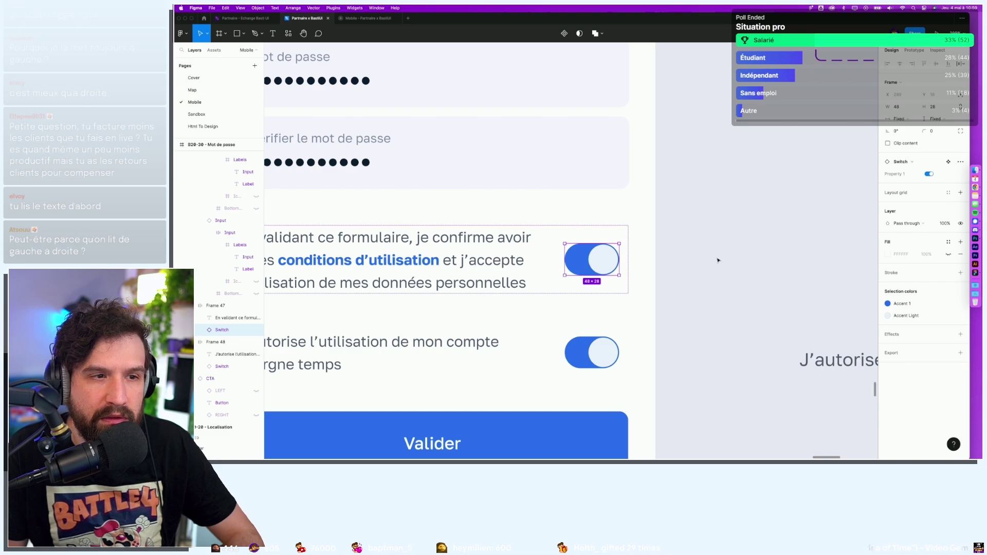
Fill the OFF track with Content 3 and the knob with Background 1, then preview the prototype.
{"action": "left_click", "coordinate": [591, 293]}
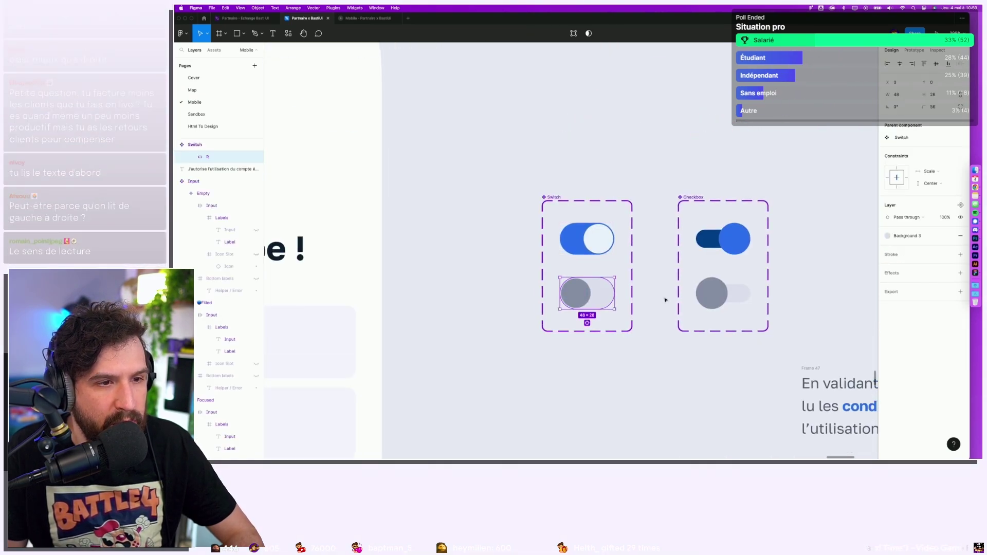
{"action": "left_click", "coordinate": [904, 235]}
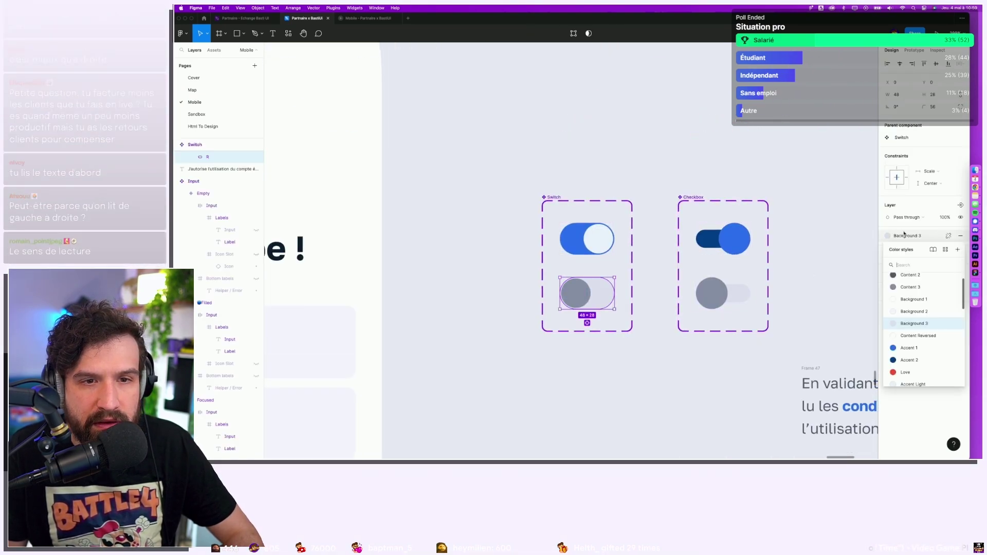
{"action": "left_click", "coordinate": [910, 288]}
{"action": "left_click", "coordinate": [574, 302]}
{"action": "left_click", "coordinate": [899, 236]}
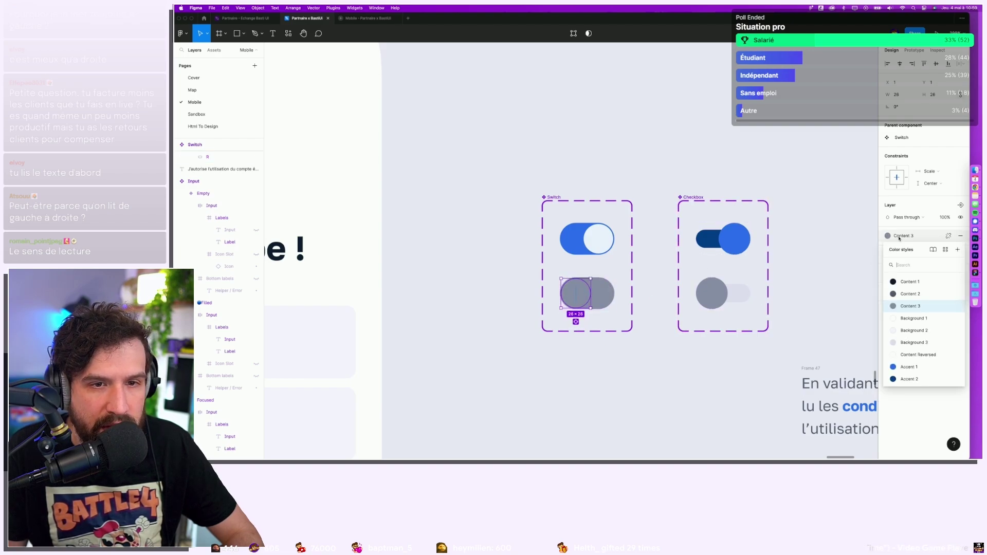
{"action": "left_click", "coordinate": [913, 319]}
{"action": "scroll", "coordinate": [660, 396], "scroll_direction": "down", "scroll_amount": 5}
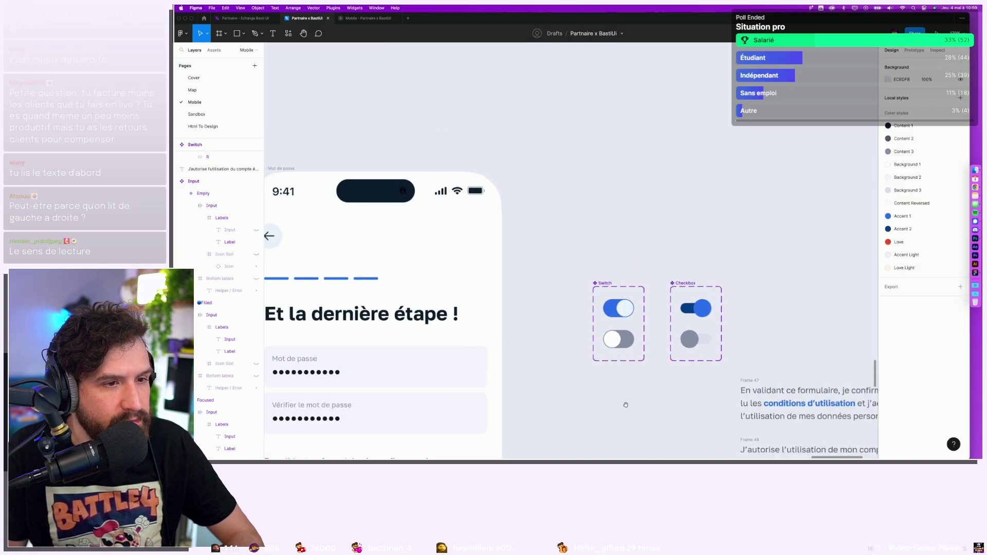
{"action": "scroll", "coordinate": [624, 403], "scroll_direction": "up", "scroll_amount": 5}
{"action": "left_click", "coordinate": [377, 19]}
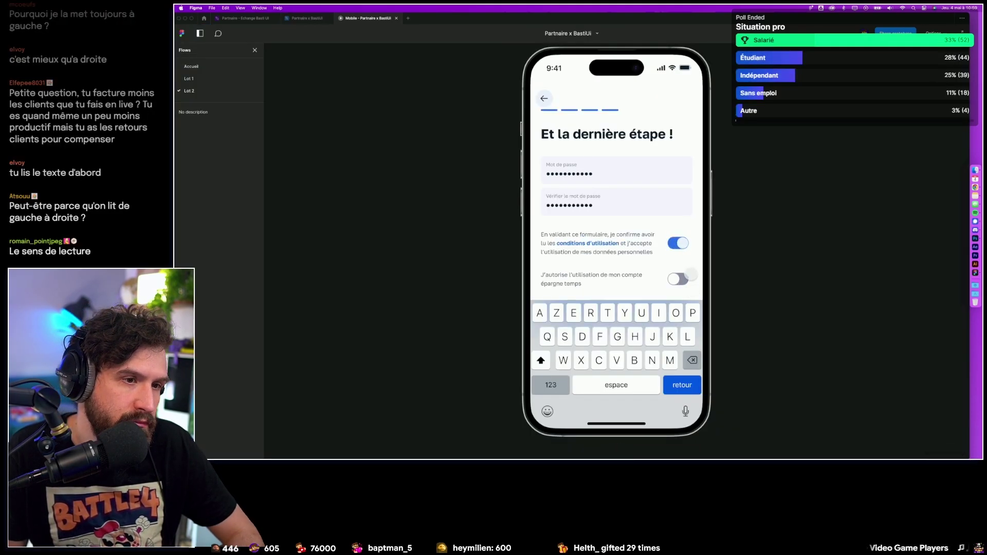
Shrink both the ON and OFF switch knob ellipses to 24×24.
{"action": "left_click", "coordinate": [307, 18]}
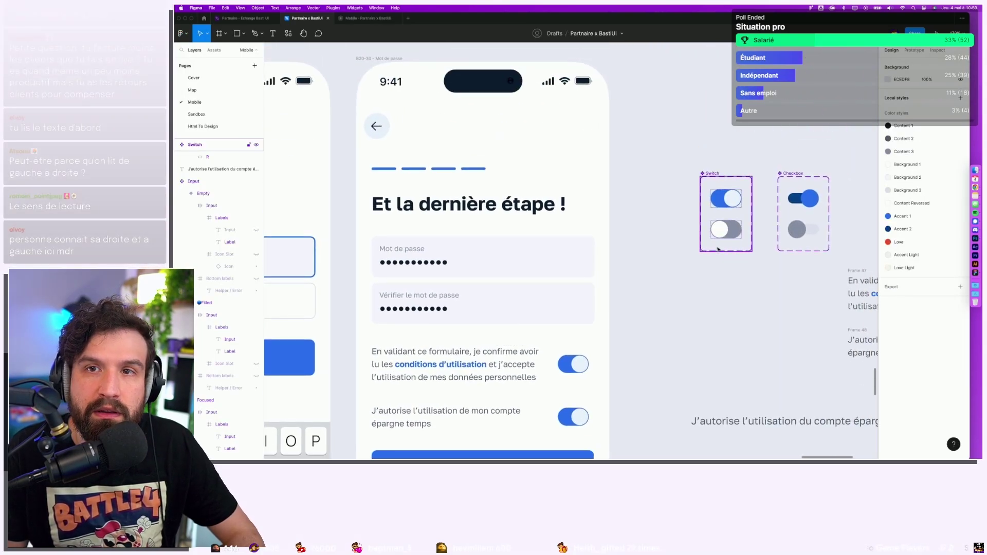
{"action": "scroll", "coordinate": [726, 248], "scroll_direction": "up", "scroll_amount": 5}
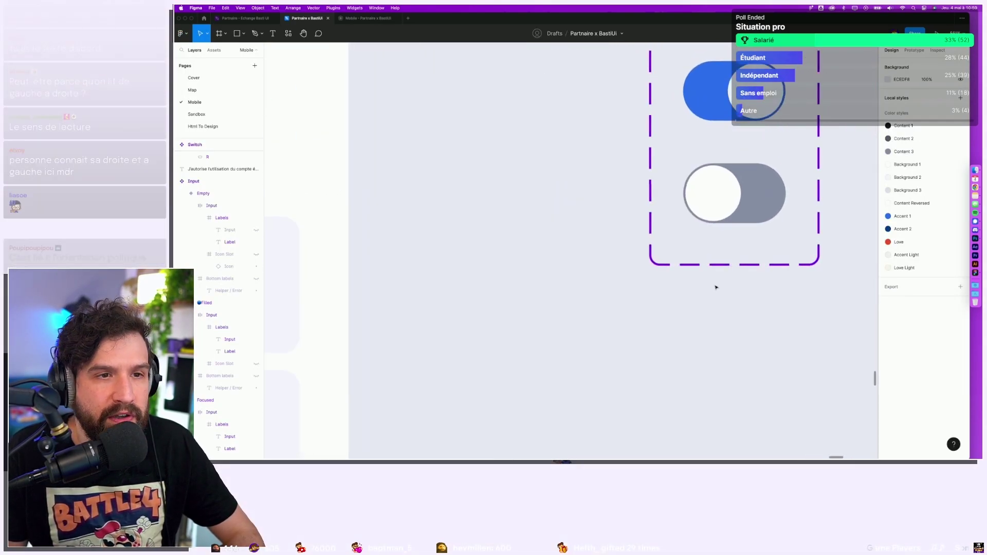
{"action": "scroll", "coordinate": [716, 282], "scroll_direction": "down", "scroll_amount": 1}
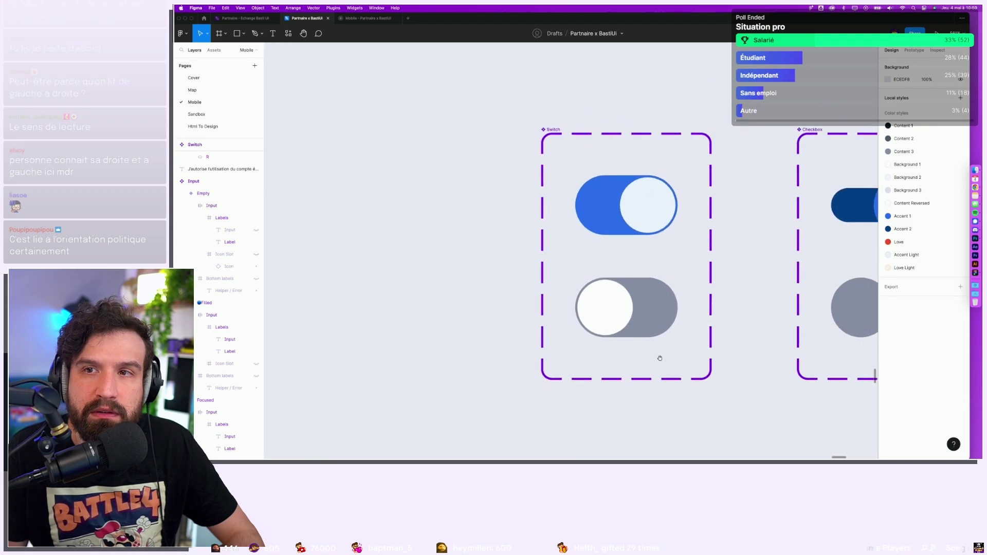
{"action": "double_click", "coordinate": [658, 201]}
{"action": "scroll", "coordinate": [670, 188], "scroll_direction": "up", "scroll_amount": 3}
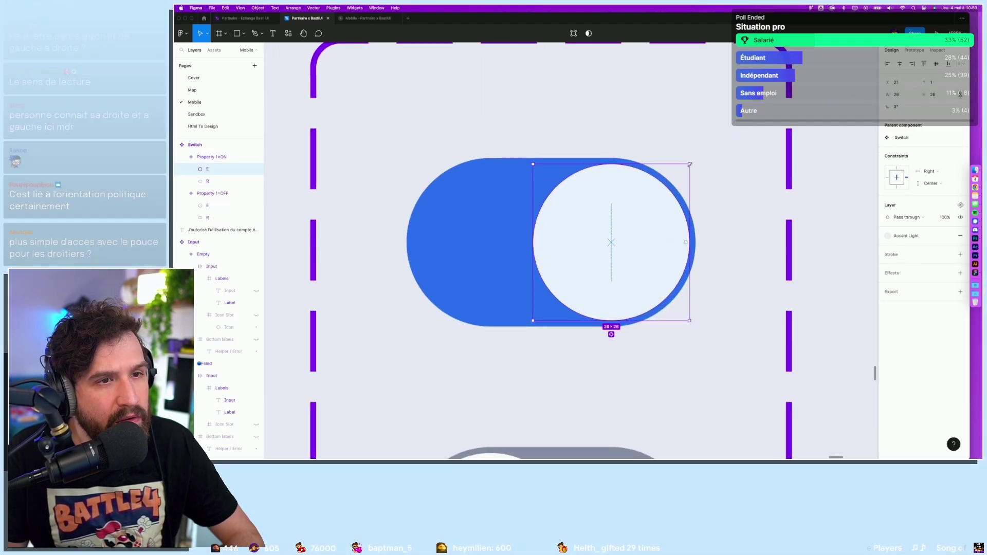
{"action": "left_click_drag", "start_coordinate": [695, 159], "coordinate": [688, 163]}
{"action": "scroll", "coordinate": [832, 105], "scroll_direction": "down", "scroll_amount": 5}
{"action": "scroll", "coordinate": [832, 106], "scroll_direction": "down", "scroll_amount": 2}
{"action": "left_click", "coordinate": [647, 239]}
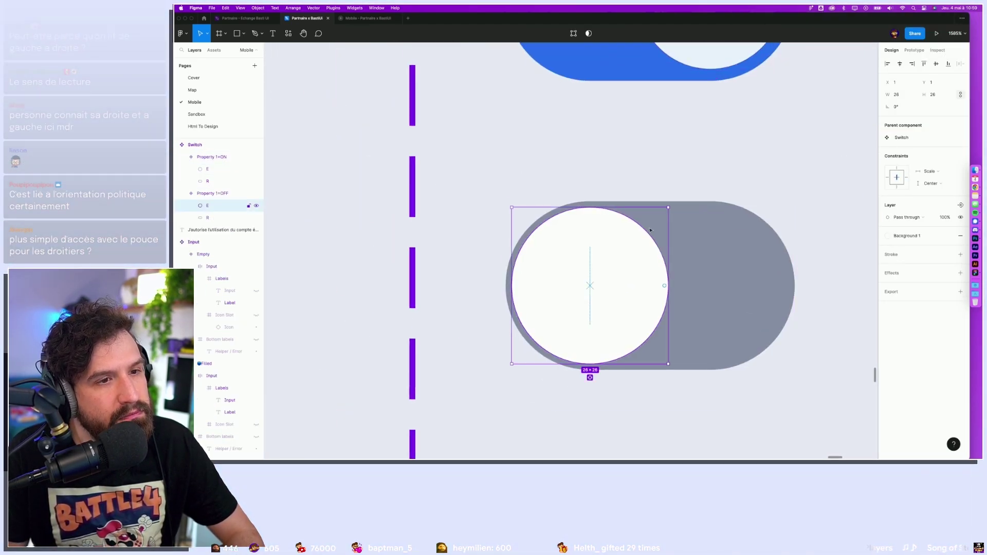
{"action": "left_click_drag", "start_coordinate": [669, 207], "coordinate": [663, 213]}
{"action": "scroll", "coordinate": [663, 212], "scroll_direction": "down", "scroll_amount": 5}
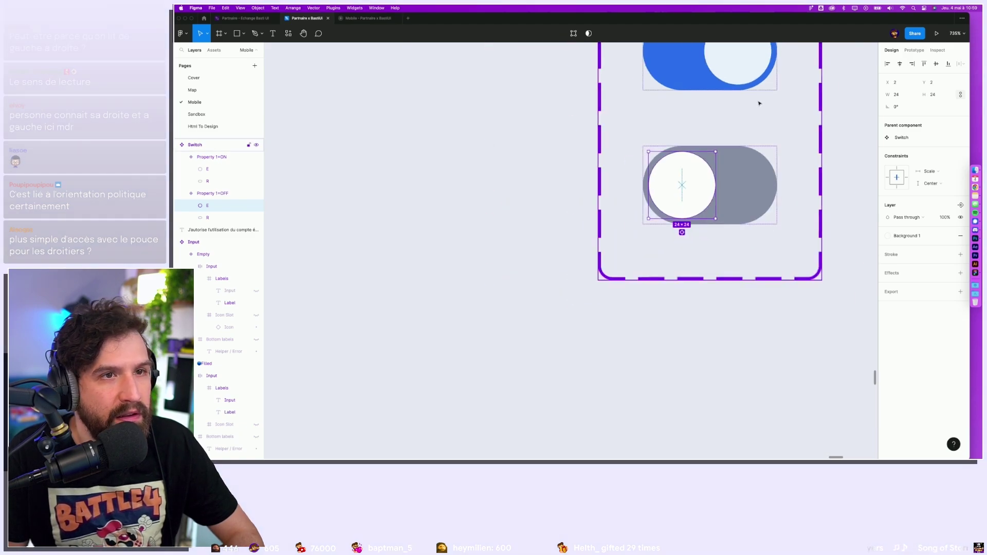
{"action": "scroll", "coordinate": [693, 167], "scroll_direction": "up", "scroll_amount": 3}
Change the ON knob's fill style from Accent Light to Background 1.
{"action": "left_click", "coordinate": [692, 165]}
{"action": "left_click", "coordinate": [921, 235]}
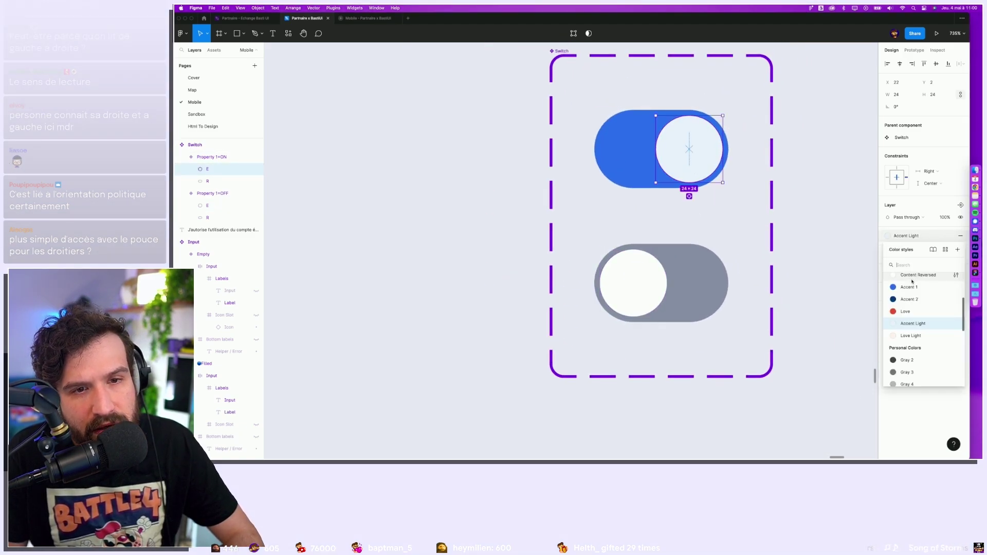
{"action": "scroll", "coordinate": [908, 314], "scroll_direction": "up", "scroll_amount": 3}
{"action": "left_click", "coordinate": [906, 317]}
{"action": "left_click", "coordinate": [823, 288]}
{"action": "left_click", "coordinate": [633, 283]}
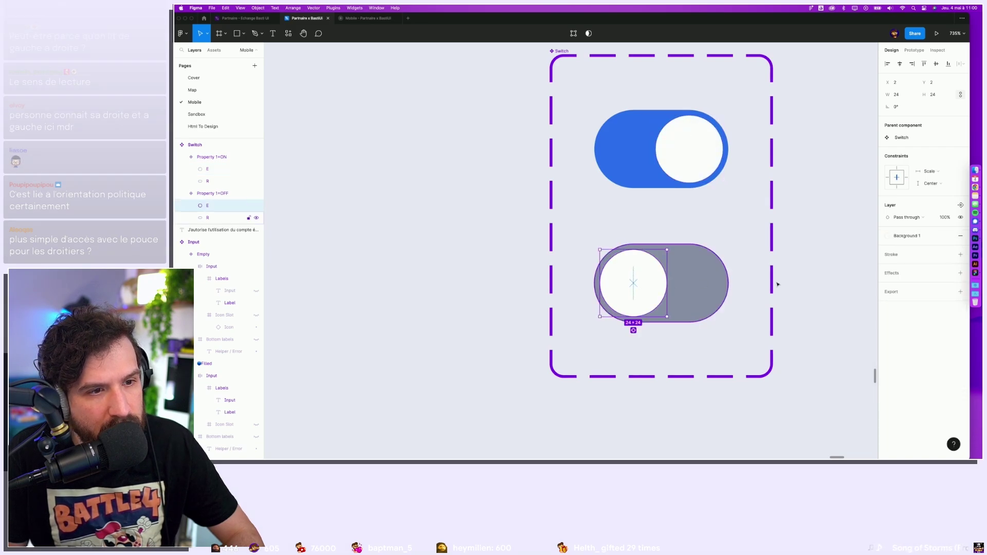
{"action": "left_click", "coordinate": [919, 241]}
{"action": "left_click", "coordinate": [828, 359]}
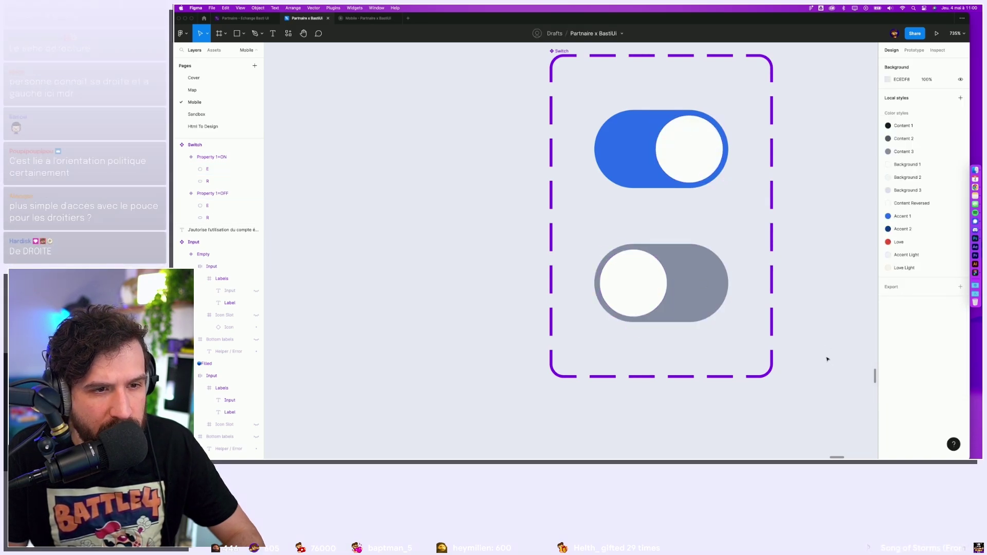
{"action": "scroll", "coordinate": [827, 328], "scroll_direction": "down", "scroll_amount": 5}
{"action": "scroll", "coordinate": [687, 376], "scroll_direction": "right", "scroll_amount": 3}
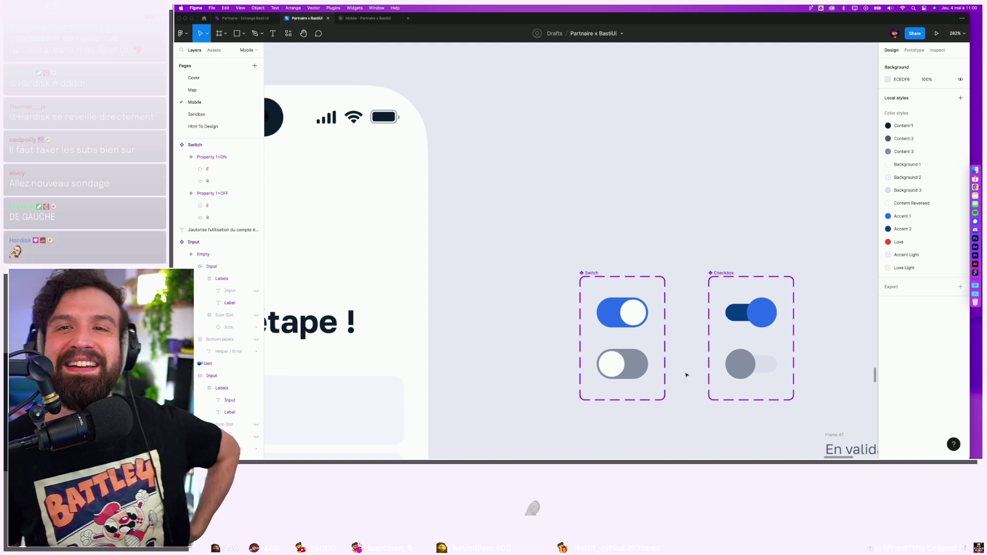
{"action": "scroll", "coordinate": [690, 265], "scroll_direction": "up", "scroll_amount": 5}
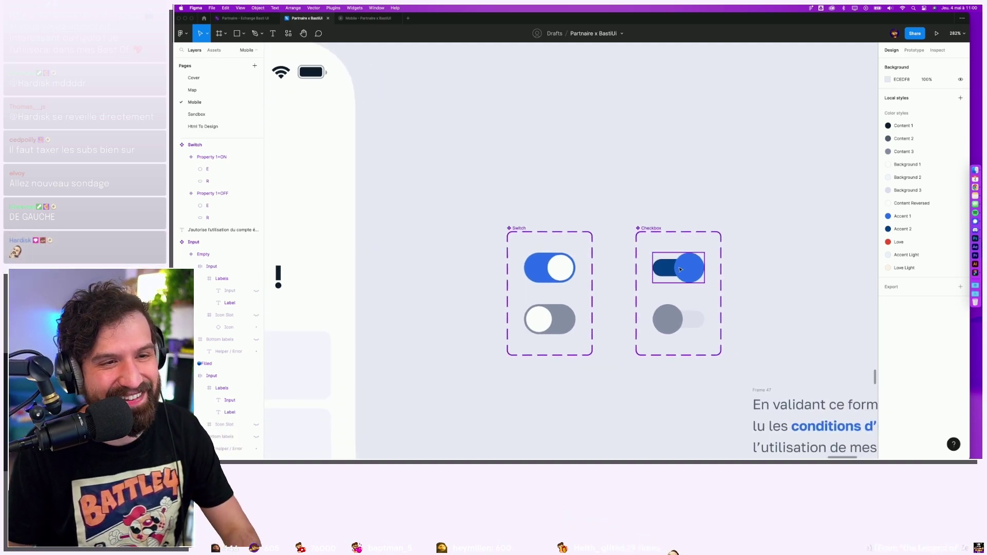
Delete the blue knob from the ON checkbox and the light-grey pill from the OFF checkbox.
{"action": "double_click", "coordinate": [680, 269]}
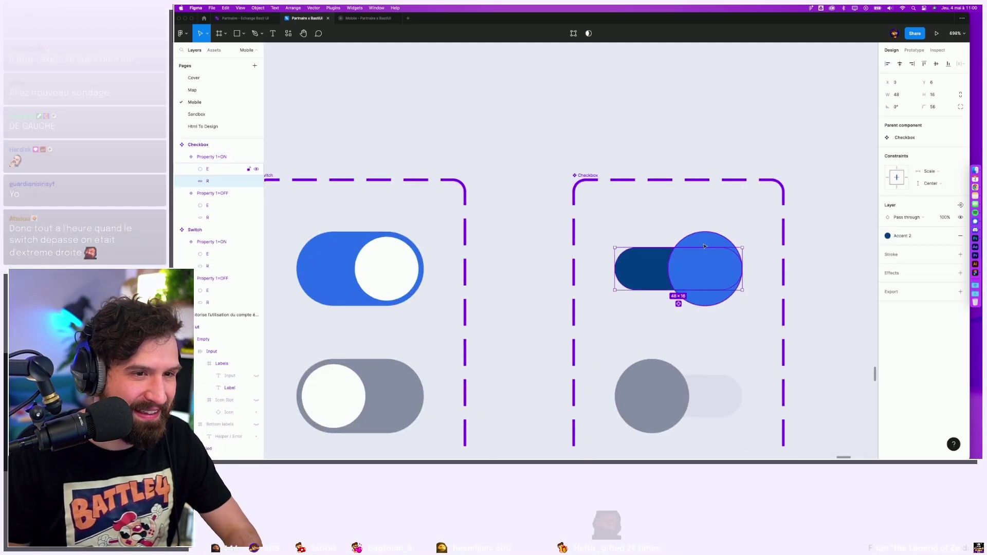
{"action": "key", "text": "Delete"}
{"action": "left_click", "coordinate": [709, 396]}
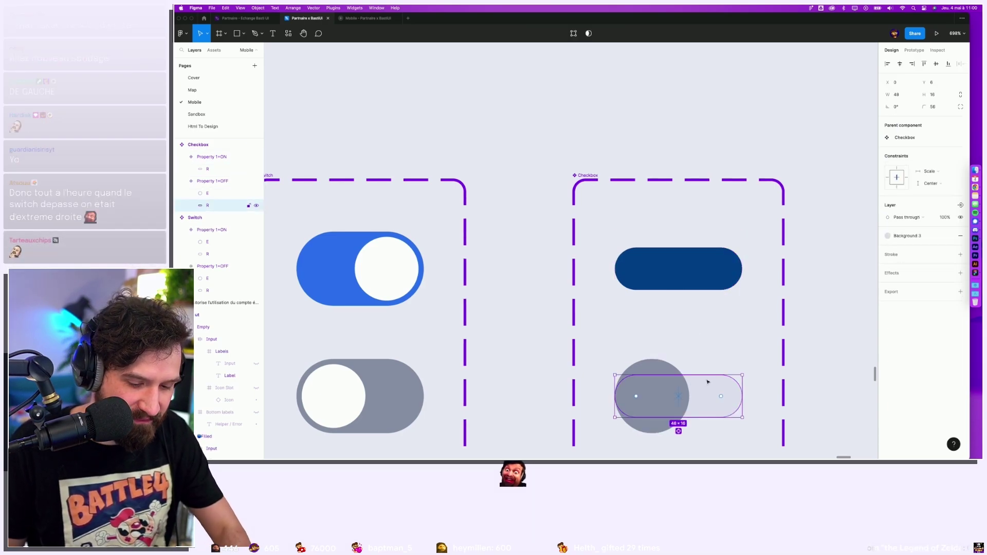
{"action": "key", "text": "Delete"}
Make the dark-blue ON pill and grey OFF circle both 32×32.
{"action": "left_click", "coordinate": [683, 278]}
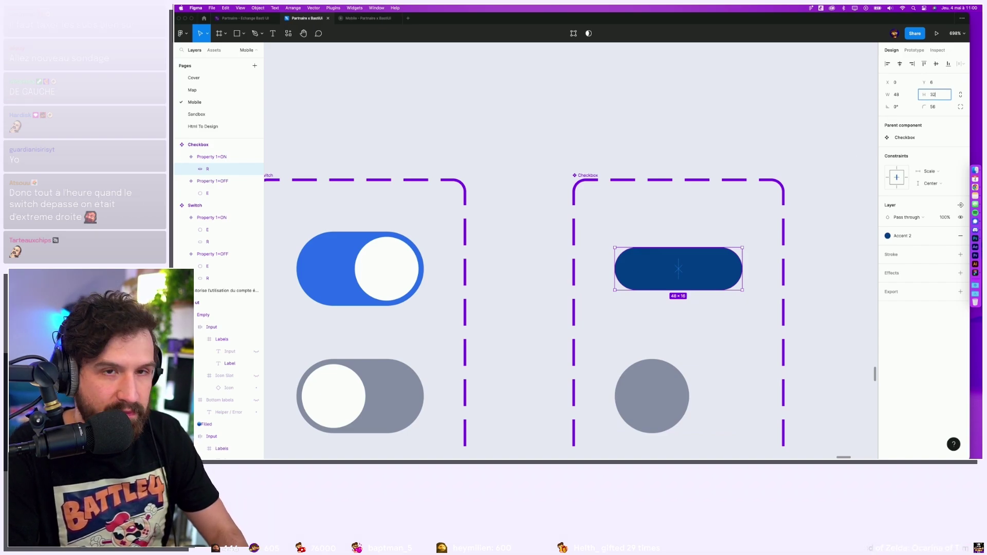
{"action": "key", "text": "Return"}
{"action": "key", "text": "Return"}
{"action": "left_click", "coordinate": [663, 393]}
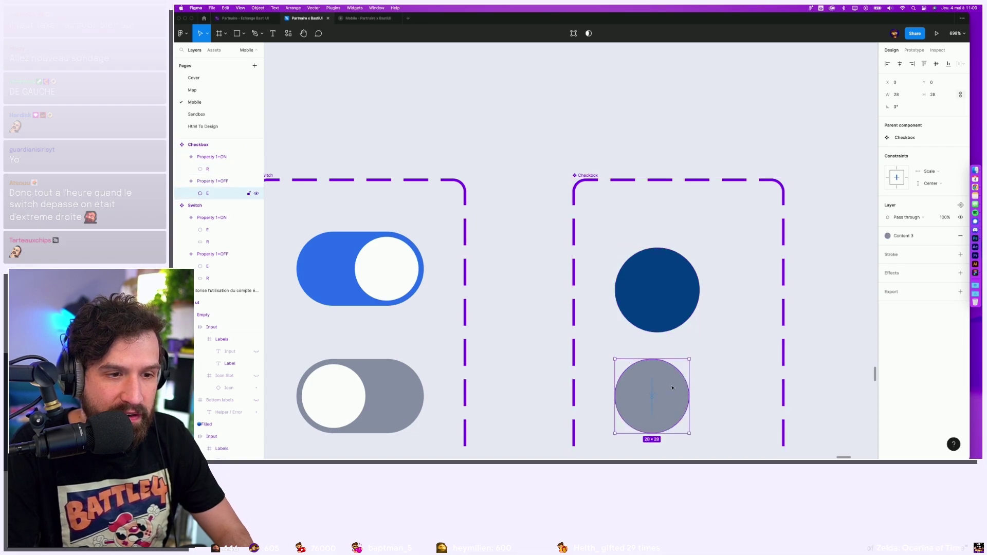
{"action": "left_click", "coordinate": [935, 94]}
{"action": "type", "text": "32"}
{"action": "key", "text": "Return"}
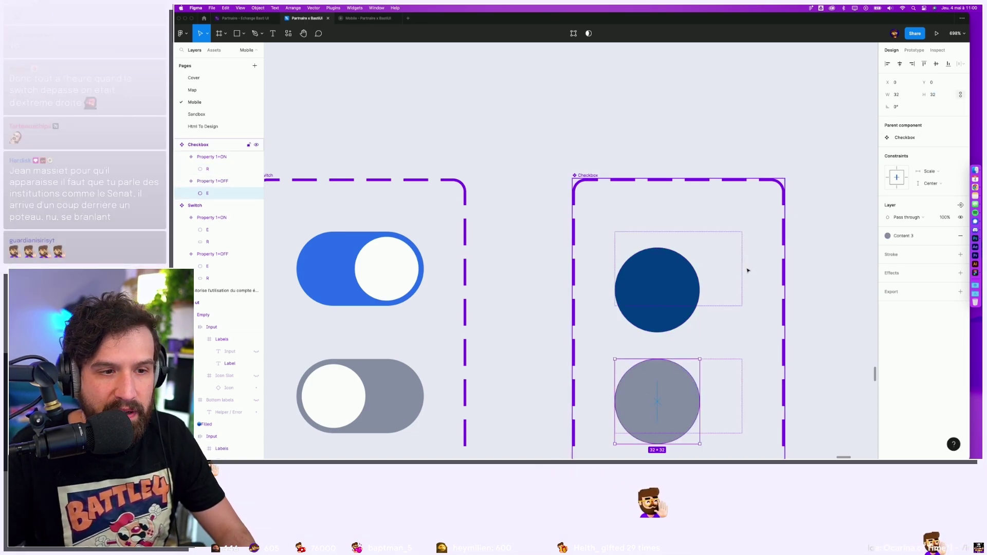
Fit both Checkbox variant frames to their 32×32 circles.
{"action": "left_click", "coordinate": [736, 269]}
{"action": "left_click", "coordinate": [961, 82]}
{"action": "key", "text": "Tab"}
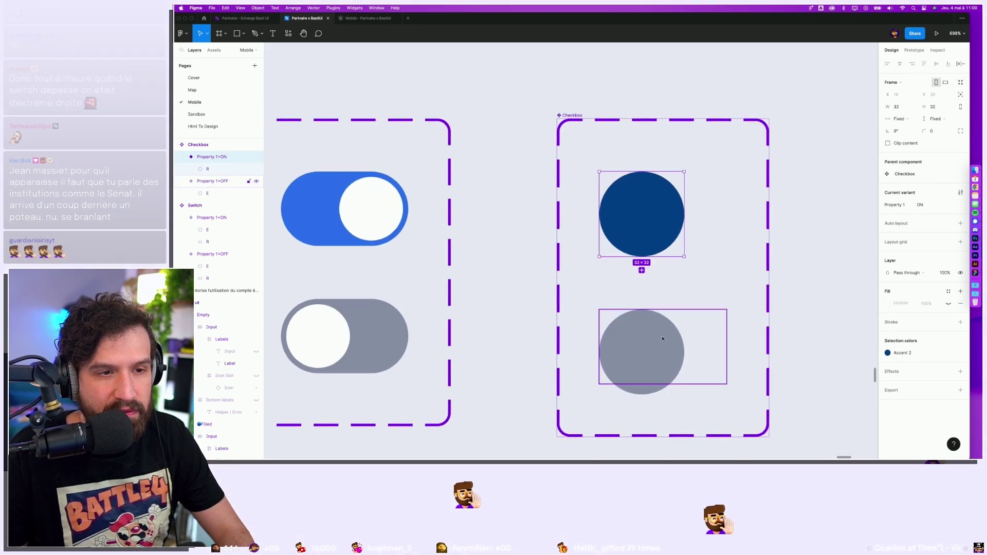
{"action": "left_click", "coordinate": [961, 82]}
{"action": "left_click", "coordinate": [756, 284]}
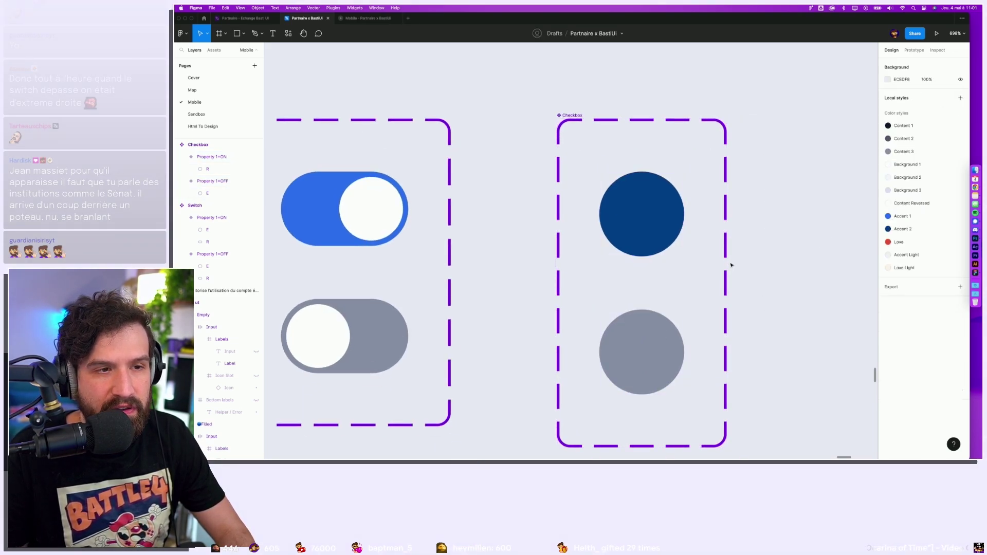
Round both checkbox circles to corner radius 8, then delete the leftover grey circle.
{"action": "left_click", "coordinate": [642, 214]}
{"action": "left_click", "coordinate": [642, 366], "text": "shift"}
{"action": "left_click", "coordinate": [940, 108]}
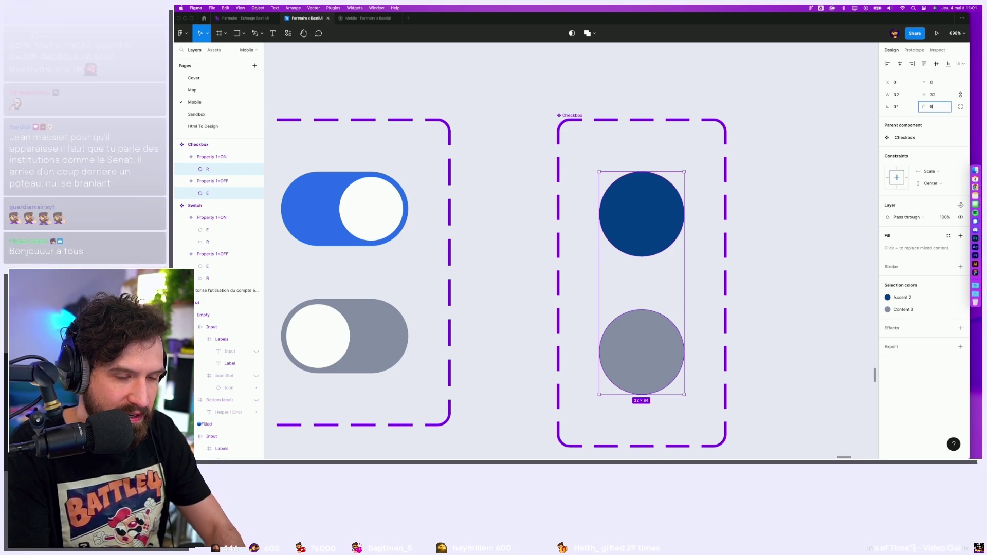
{"action": "key", "text": "Return"}
{"action": "left_click", "coordinate": [646, 342]}
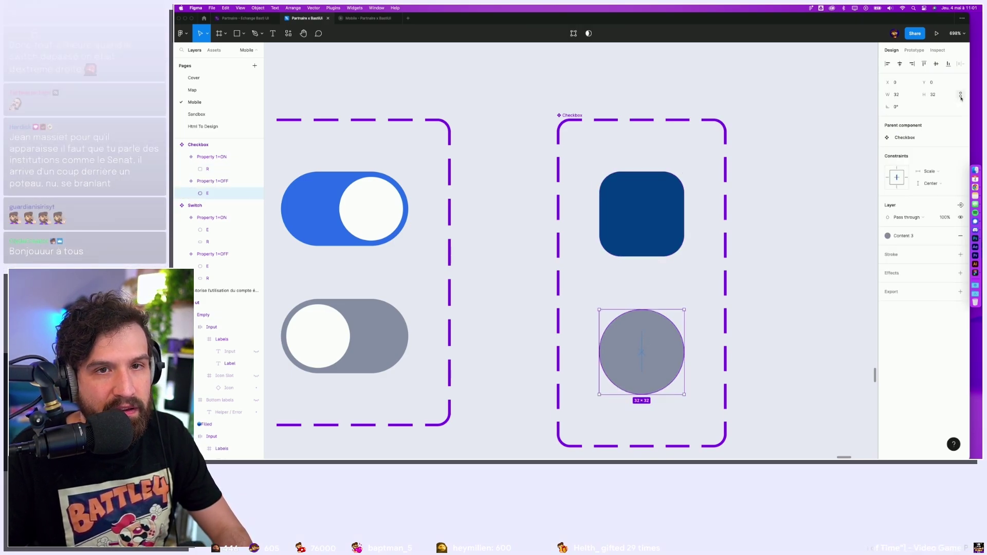
{"action": "key", "text": "Delete"}
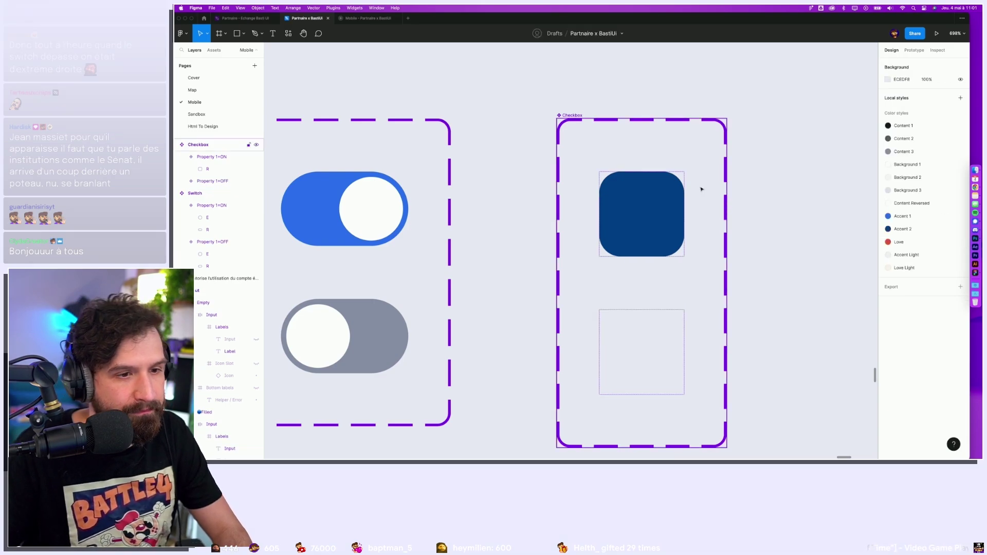
Paste a copy of the rounded square into the OFF variant and set both corner radii to 4.
{"action": "left_click", "coordinate": [669, 210]}
{"action": "key", "text": "ctrl+v"}
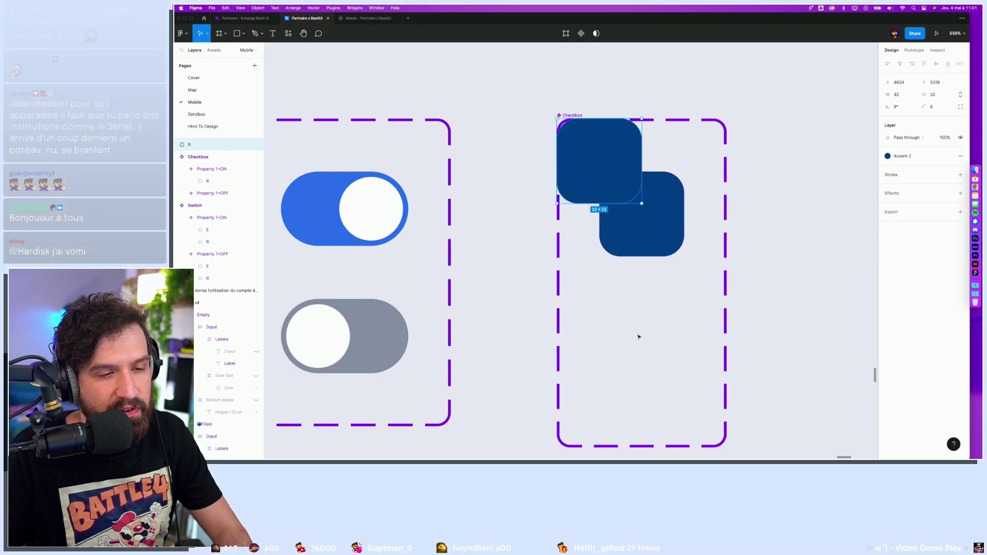
{"action": "left_click_drag", "start_coordinate": [615, 175], "coordinate": [645, 353]}
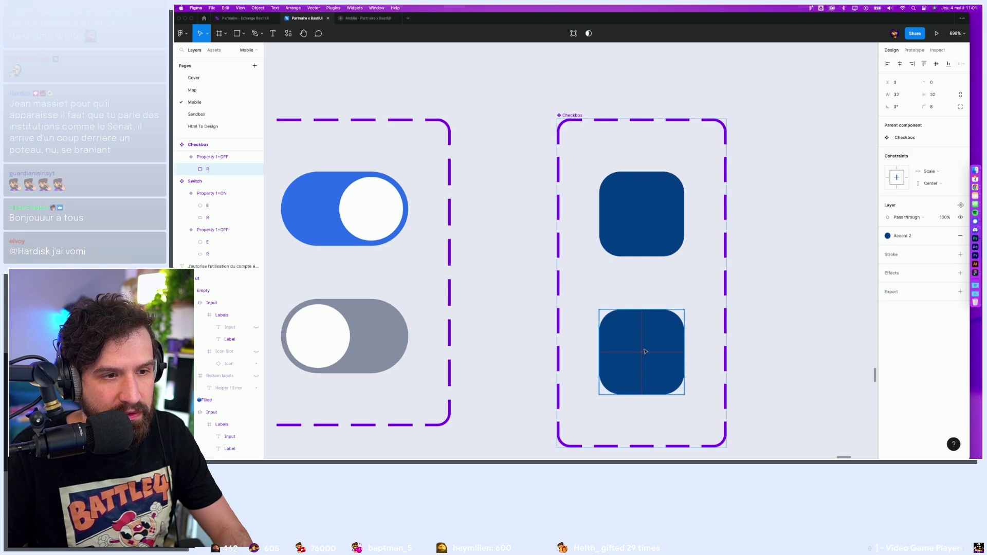
{"action": "left_click", "coordinate": [940, 107]}
{"action": "key", "text": "BackSpace"}
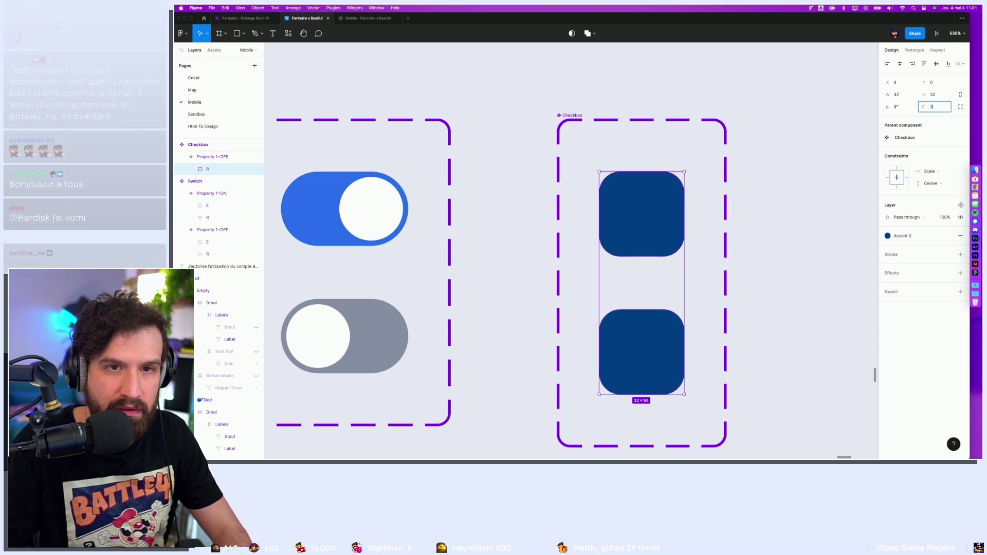
{"action": "type", "text": "4"}
{"action": "key", "text": "Return"}
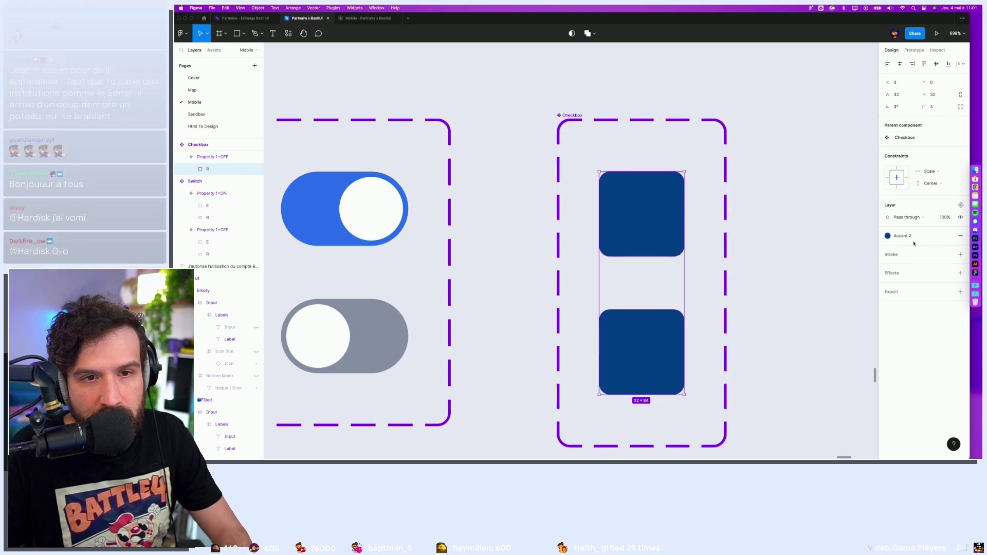
Fill both checkbox squares with the Background 2 colour style.
{"action": "left_click", "coordinate": [905, 236]}
{"action": "scroll", "coordinate": [910, 290], "scroll_direction": "up", "scroll_amount": 2}
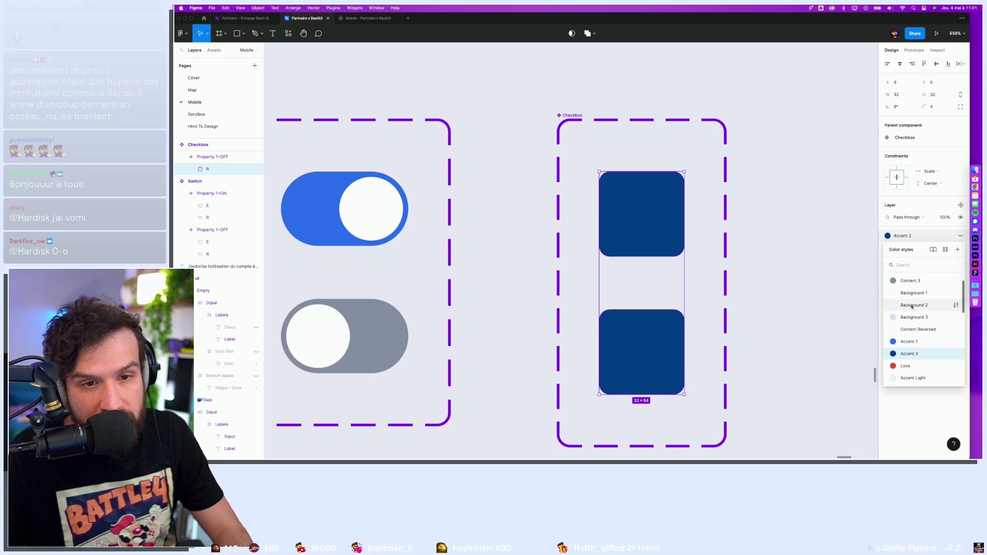
{"action": "left_click", "coordinate": [909, 306]}
{"action": "left_click", "coordinate": [813, 301]}
{"action": "scroll", "coordinate": [812, 299], "scroll_direction": "down", "scroll_amount": 3}
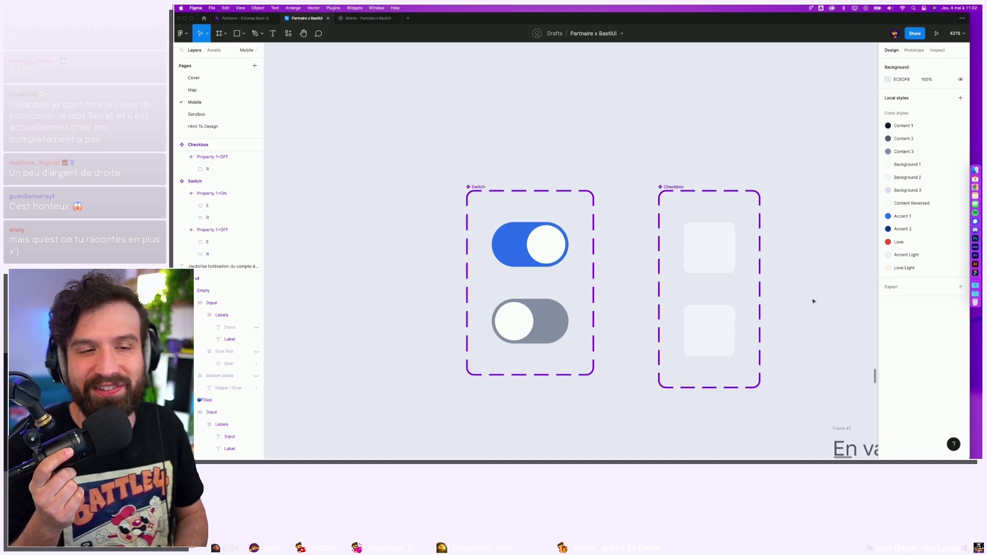
{"action": "scroll", "coordinate": [810, 284], "scroll_direction": "down", "scroll_amount": 5}
{"action": "scroll", "coordinate": [720, 298], "scroll_direction": "up", "scroll_amount": 3}
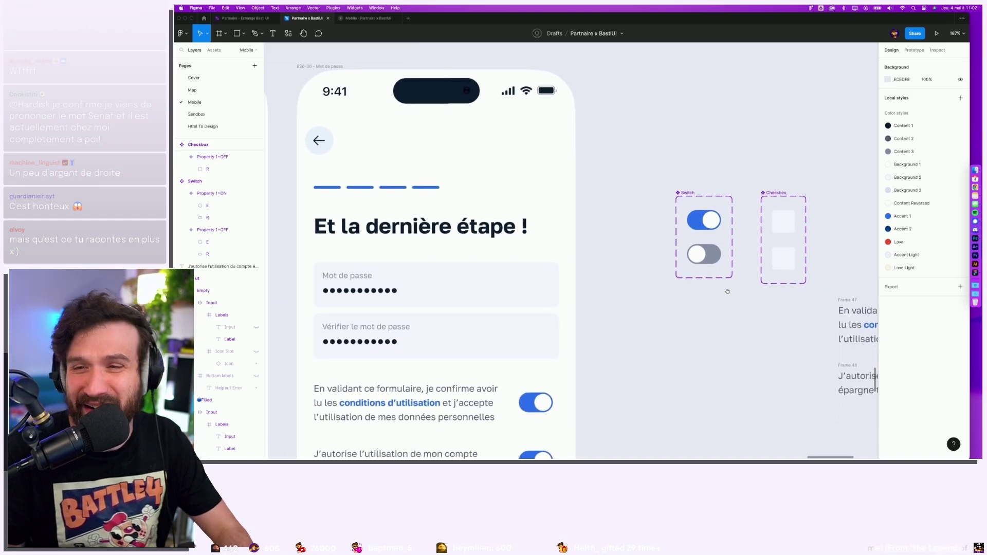
{"action": "scroll", "coordinate": [668, 306], "scroll_direction": "up", "scroll_amount": 2}
{"action": "scroll", "coordinate": [667, 306], "scroll_direction": "up", "scroll_amount": 4}
{"action": "scroll", "coordinate": [719, 214], "scroll_direction": "up", "scroll_amount": 2}
Add a Content 3 colour border to both checkbox squares.
{"action": "left_click", "coordinate": [619, 216]}
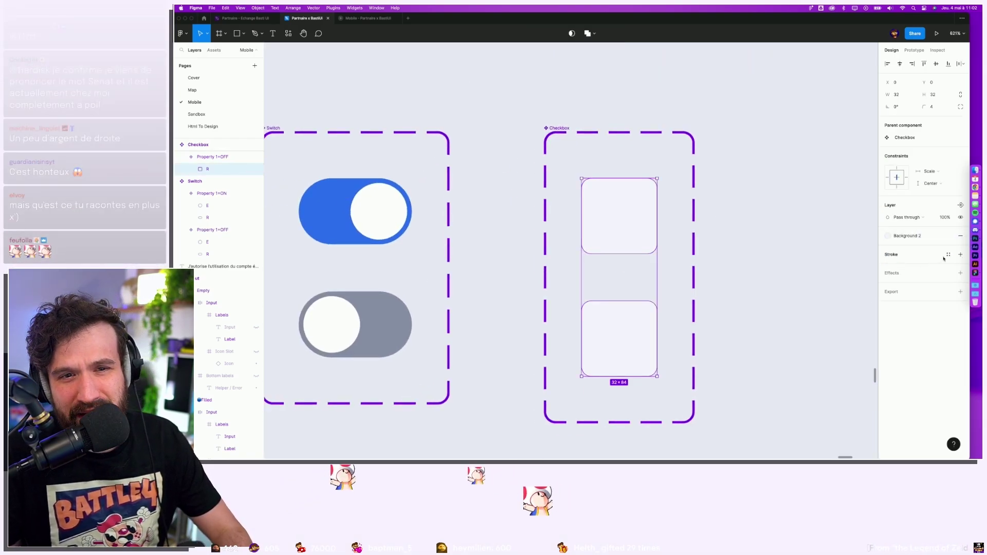
{"action": "left_click", "coordinate": [949, 255]}
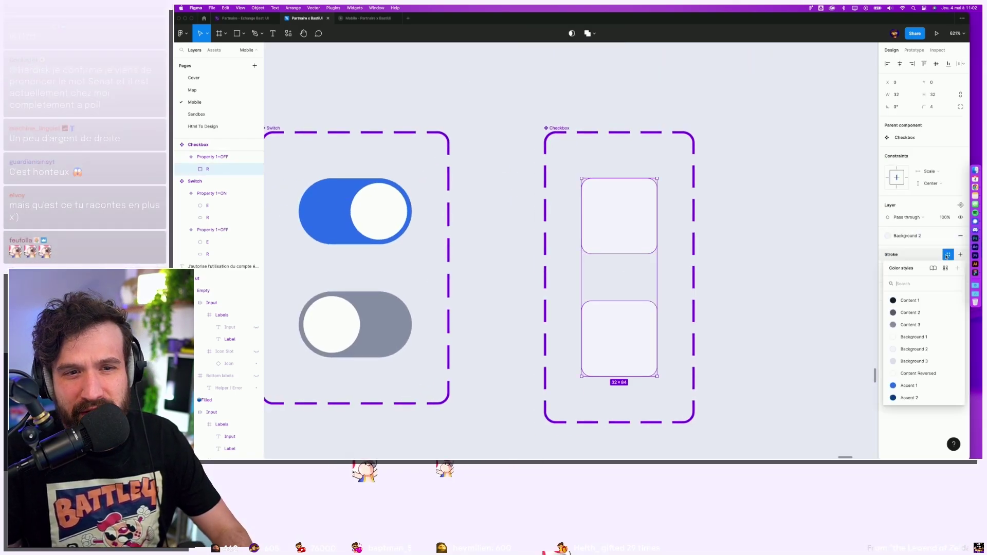
{"action": "left_click", "coordinate": [911, 325]}
{"action": "left_click", "coordinate": [764, 290]}
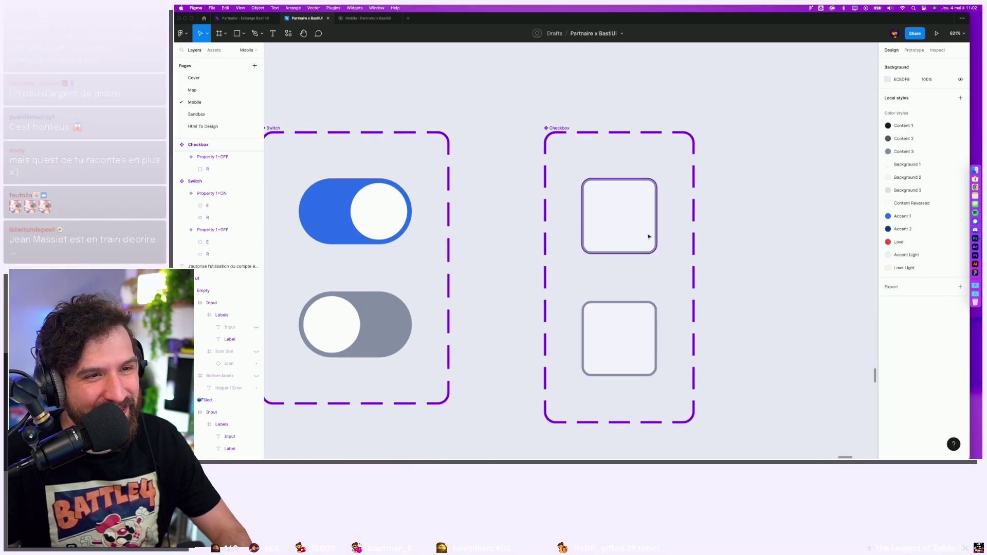
{"action": "scroll", "coordinate": [782, 229], "scroll_direction": "right", "scroll_amount": 2}
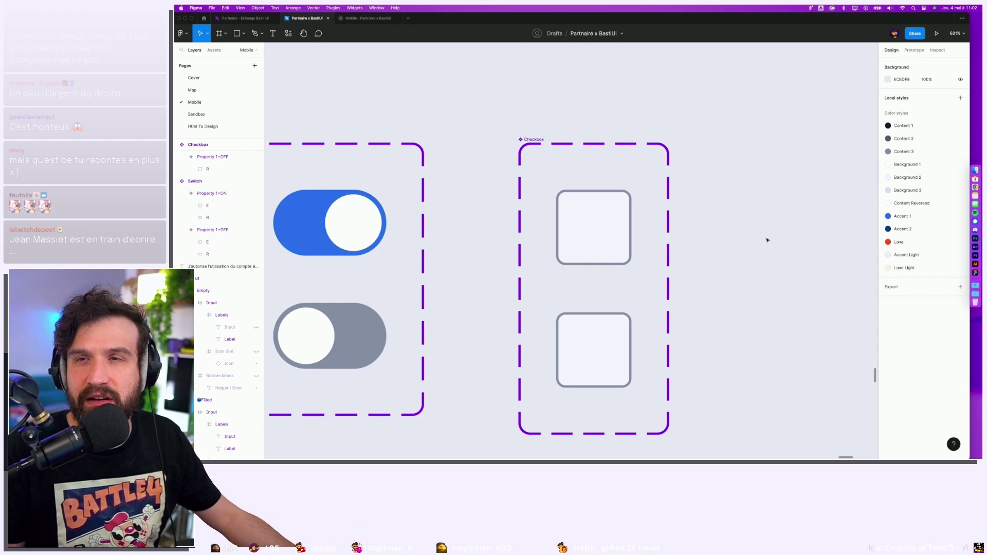
Set both squares' border to weight 2, positioned inside.
{"action": "left_click", "coordinate": [612, 206]}
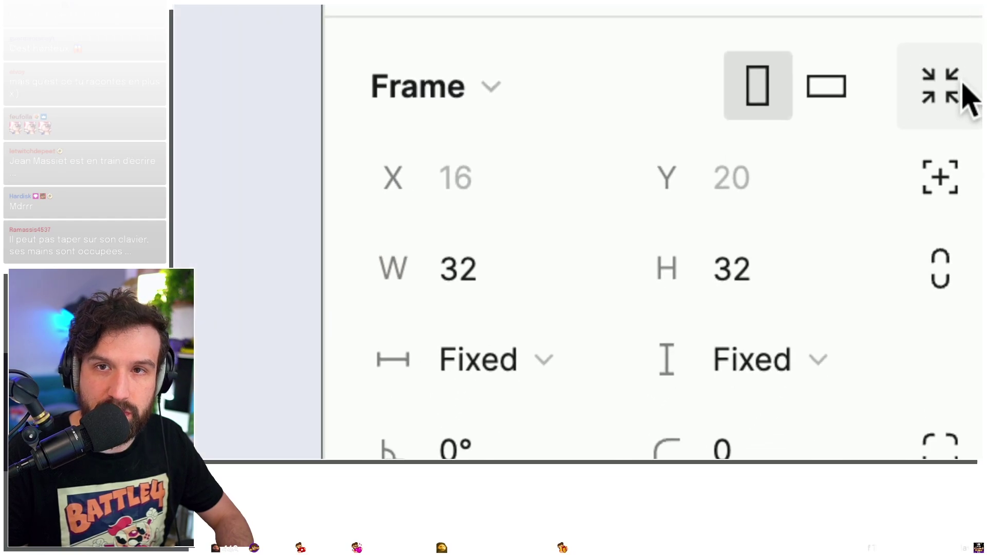
{"action": "scroll", "coordinate": [733, 286], "scroll_direction": "up", "scroll_amount": 1}
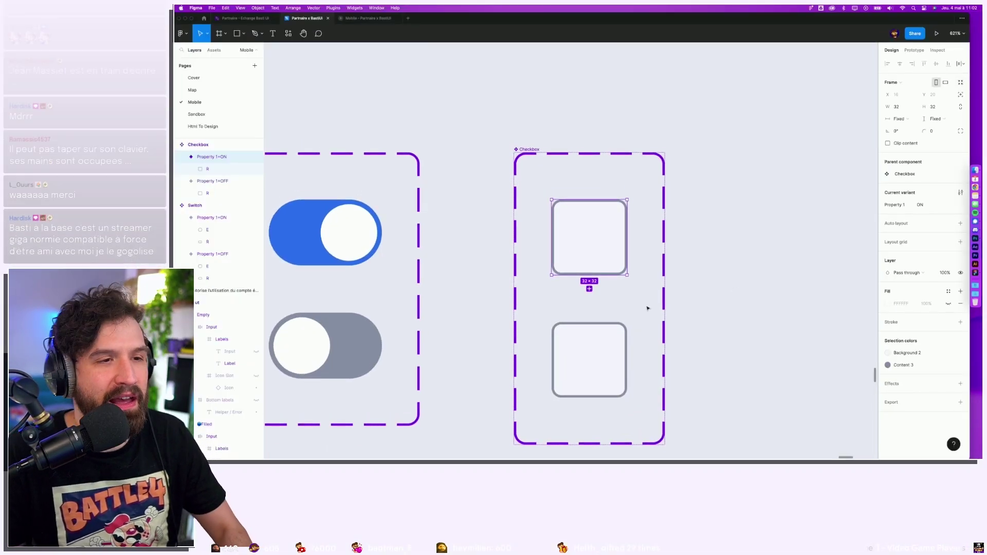
{"action": "left_click", "coordinate": [709, 291]}
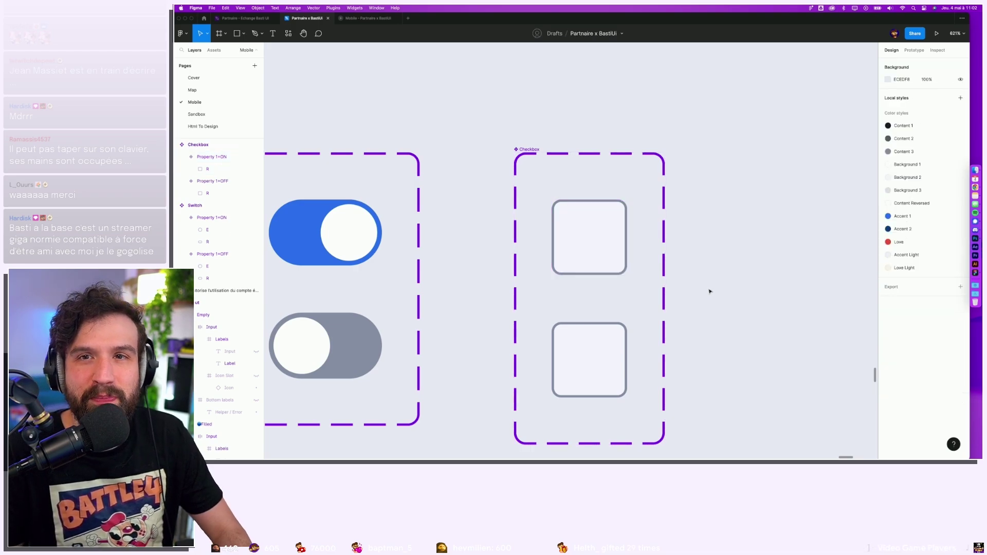
{"action": "left_click", "coordinate": [612, 249]}
{"action": "left_click", "coordinate": [584, 346], "text": "shift"}
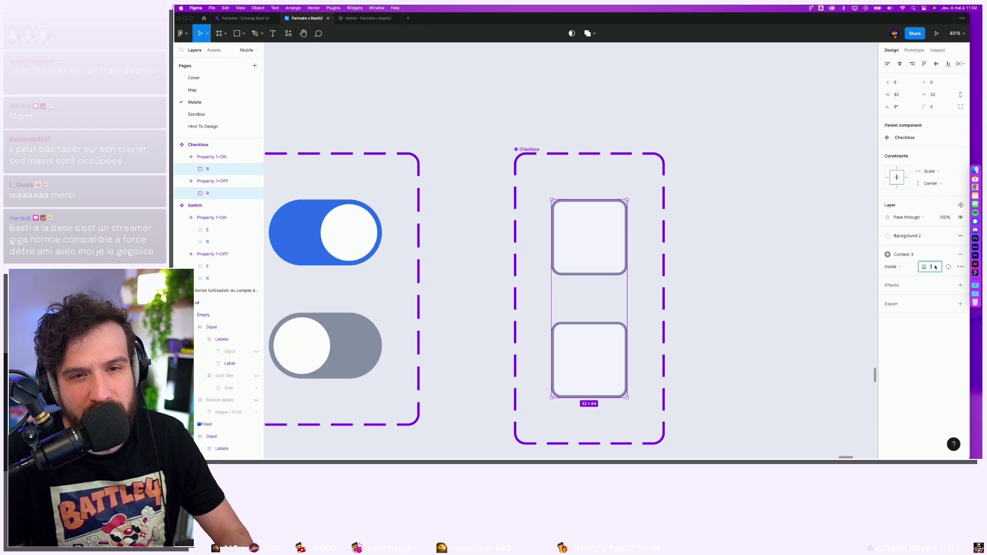
{"action": "type", "text": "2"}
{"action": "key", "text": "Return"}
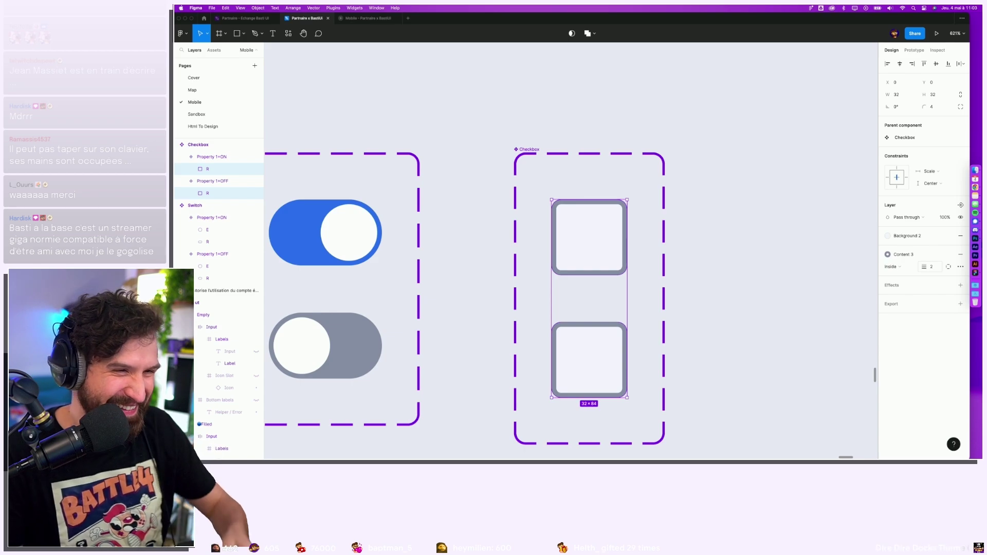
{"action": "left_click", "coordinate": [771, 295]}
{"action": "scroll", "coordinate": [761, 288], "scroll_direction": "down", "scroll_amount": 5, "text": "ctrl"}
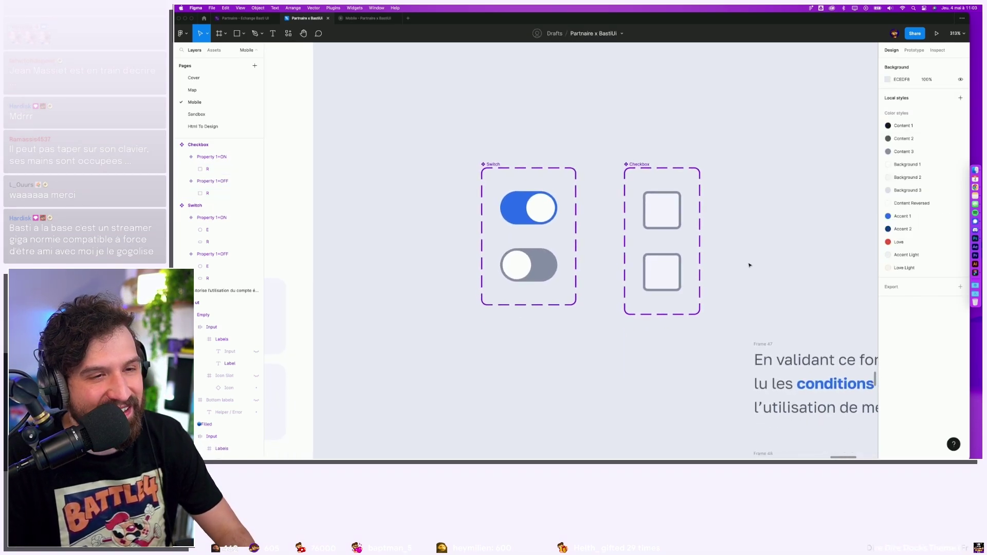
Give the ON checkbox square an Accent 1 blue fill and a darker blue border.
{"action": "left_click", "coordinate": [679, 212]}
{"action": "left_click", "coordinate": [887, 353]}
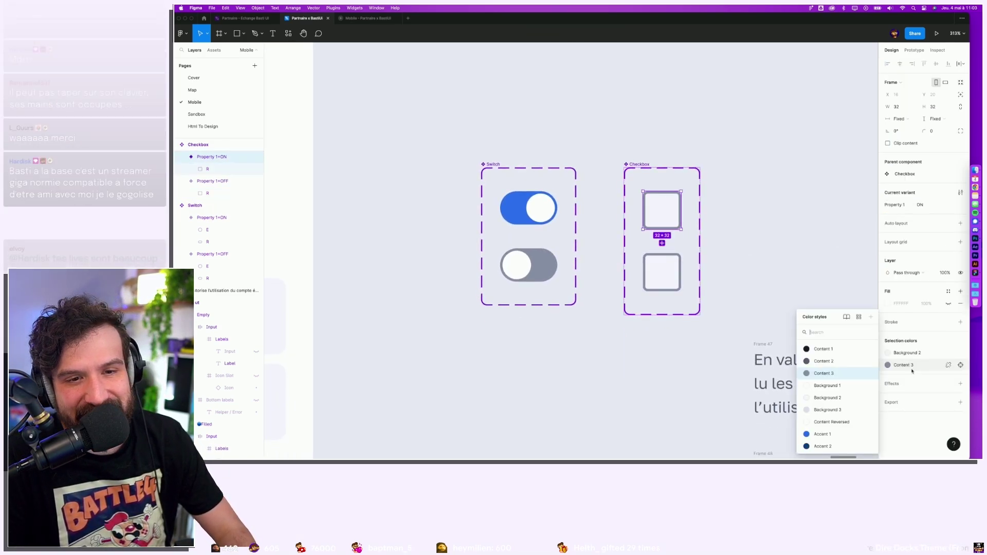
{"action": "key", "text": "Escape"}
{"action": "left_click", "coordinate": [771, 264]}
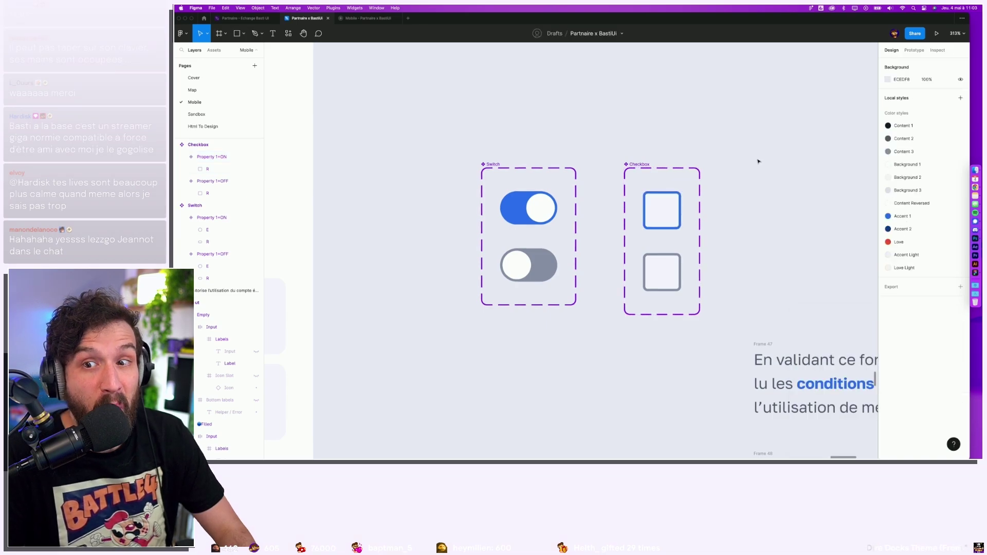
{"action": "left_click", "coordinate": [658, 218]}
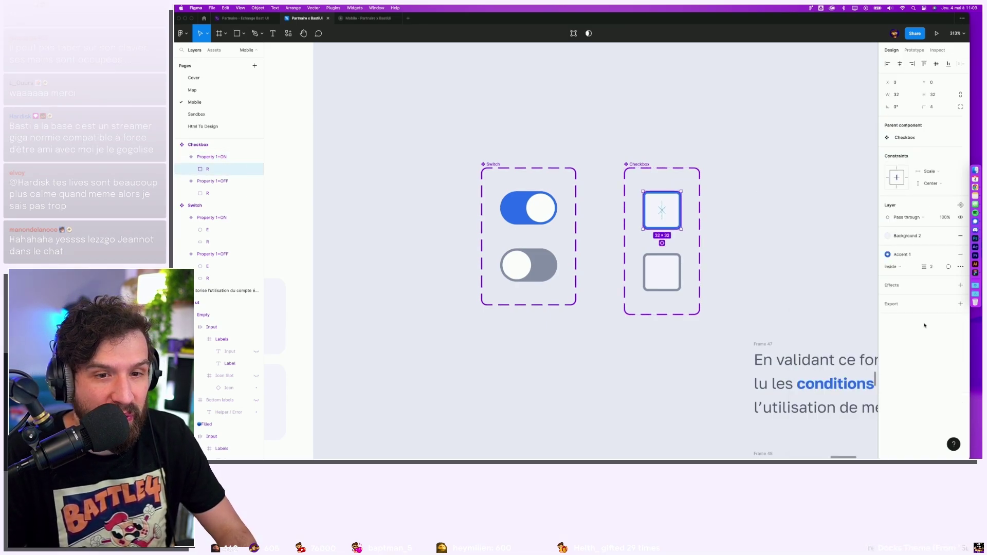
{"action": "left_click", "coordinate": [922, 237]}
{"action": "left_click", "coordinate": [909, 361]}
{"action": "left_click", "coordinate": [903, 254]}
{"action": "left_click", "coordinate": [772, 253]}
Start drawing a checkmark path inside the ON square.
{"action": "scroll", "coordinate": [771, 254], "scroll_direction": "down", "scroll_amount": 5}
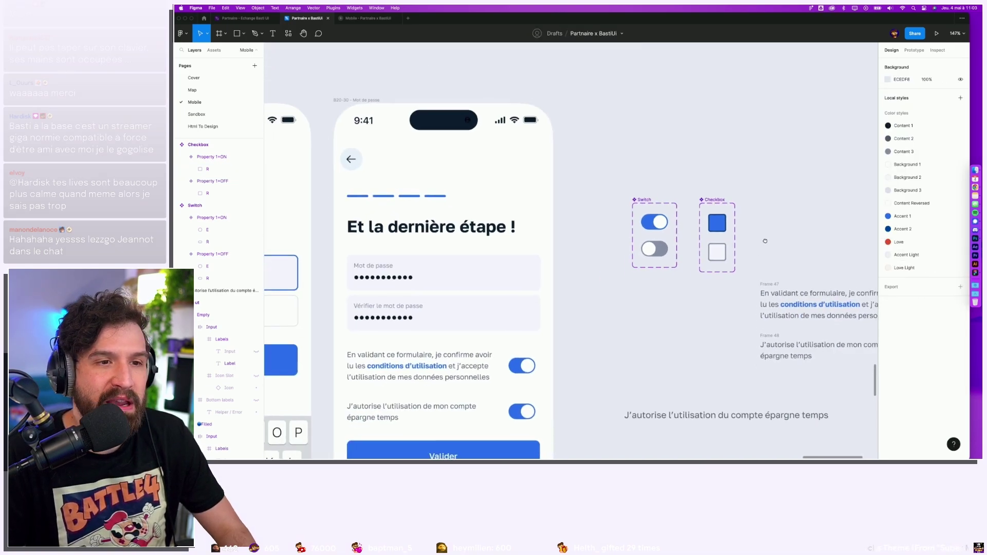
{"action": "scroll", "coordinate": [765, 241], "scroll_direction": "down", "scroll_amount": 2}
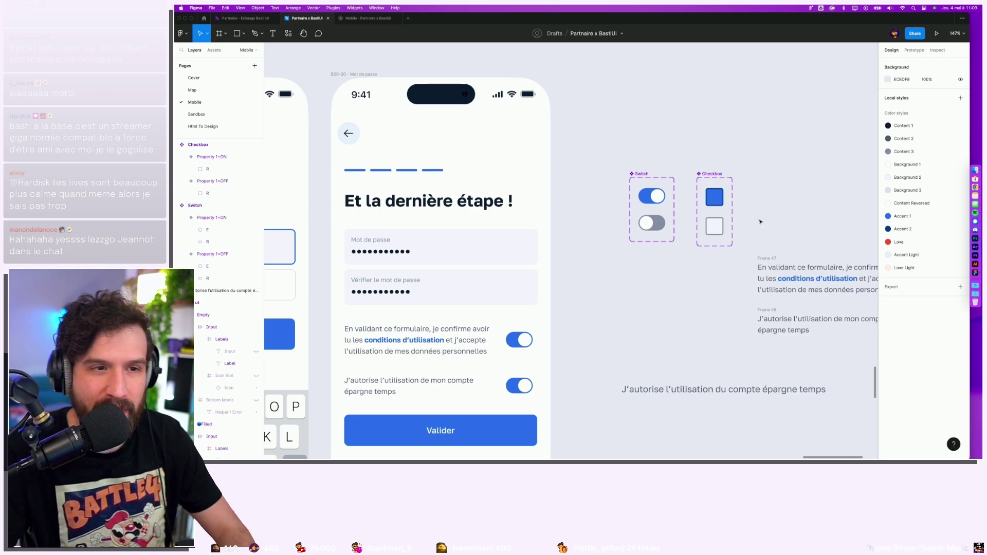
{"action": "scroll", "coordinate": [747, 221], "scroll_direction": "up", "scroll_amount": 1}
{"action": "scroll", "coordinate": [744, 220], "scroll_direction": "up", "scroll_amount": 3}
{"action": "scroll", "coordinate": [725, 218], "scroll_direction": "up", "scroll_amount": 3}
{"action": "scroll", "coordinate": [691, 221], "scroll_direction": "up", "scroll_amount": 3}
{"action": "scroll", "coordinate": [692, 221], "scroll_direction": "up", "scroll_amount": 1}
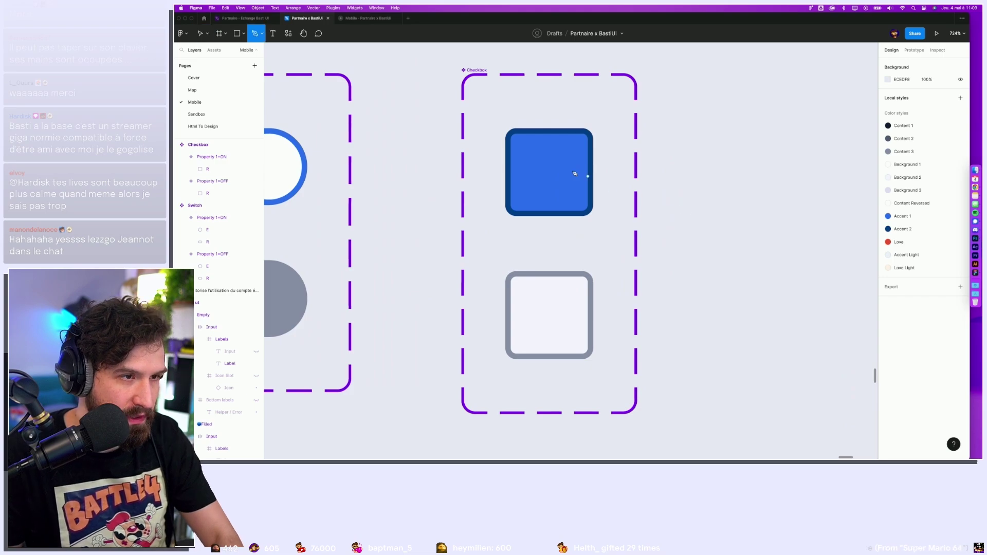
{"action": "left_click", "coordinate": [528, 166]}
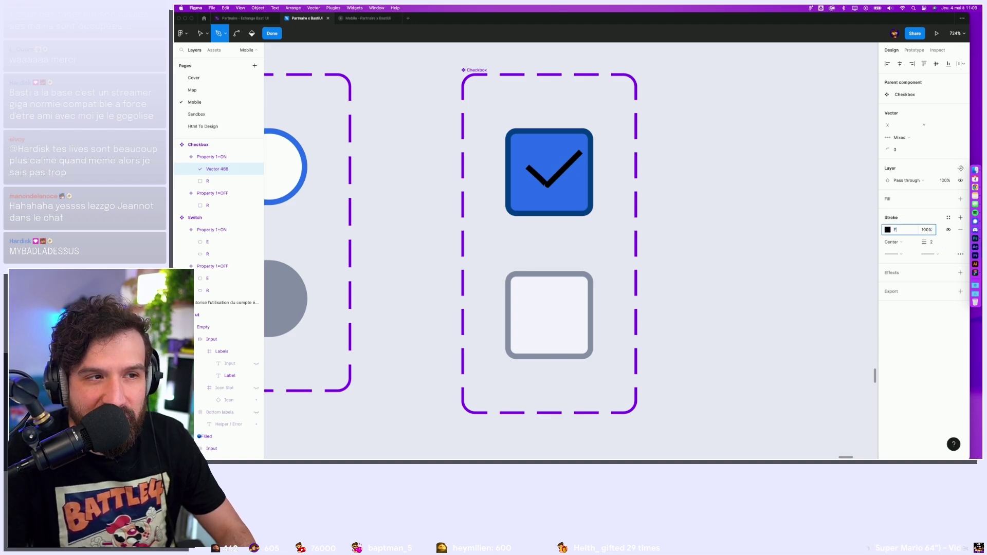
Finish the checkmark path and adjust its bottom corner point.
{"action": "key", "text": "Escape"}
{"action": "key", "text": "Escape"}
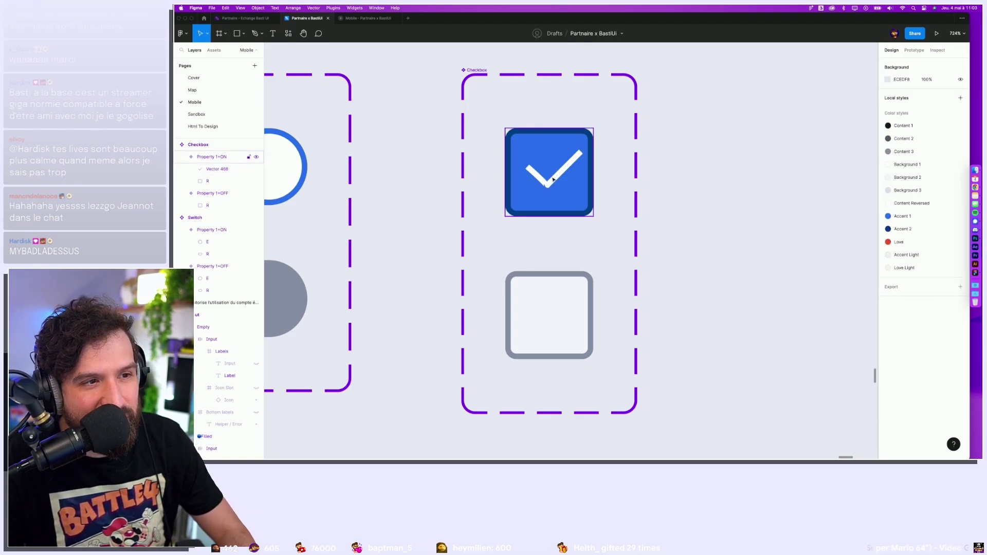
{"action": "scroll", "coordinate": [553, 179], "scroll_direction": "up", "scroll_amount": 10}
{"action": "left_click", "coordinate": [531, 217]}
{"action": "double_click", "coordinate": [529, 215]}
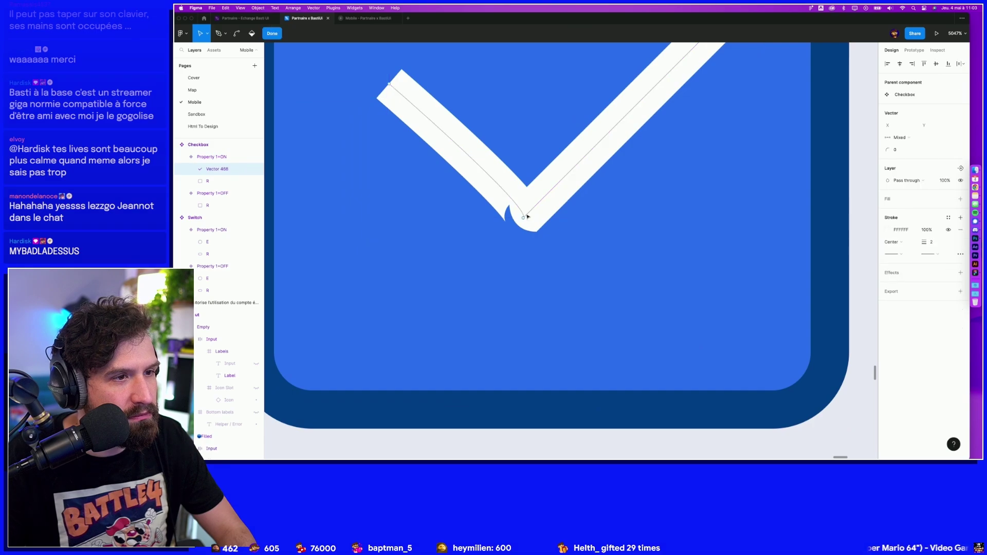
{"action": "left_click_drag", "start_coordinate": [523, 218], "coordinate": [526, 220]}
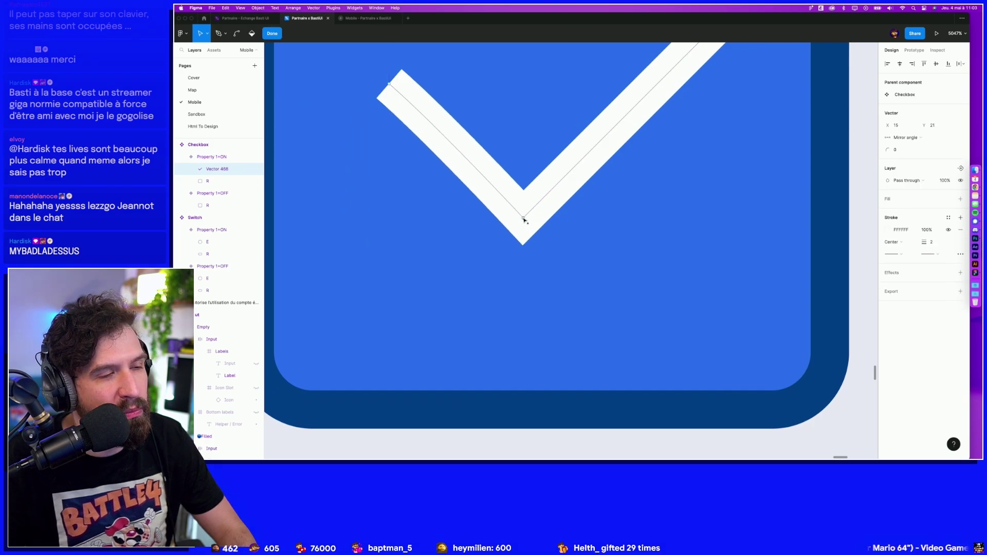
{"action": "key", "text": "Escape"}
Resize the checkmark to 16×12 and centre it in the ON square.
{"action": "scroll", "coordinate": [524, 218], "scroll_direction": "down", "scroll_amount": 3}
{"action": "scroll", "coordinate": [617, 180], "scroll_direction": "down", "scroll_amount": 5}
{"action": "scroll", "coordinate": [783, 147], "scroll_direction": "down", "scroll_amount": 3}
{"action": "left_click_drag", "start_coordinate": [783, 148], "coordinate": [770, 149]}
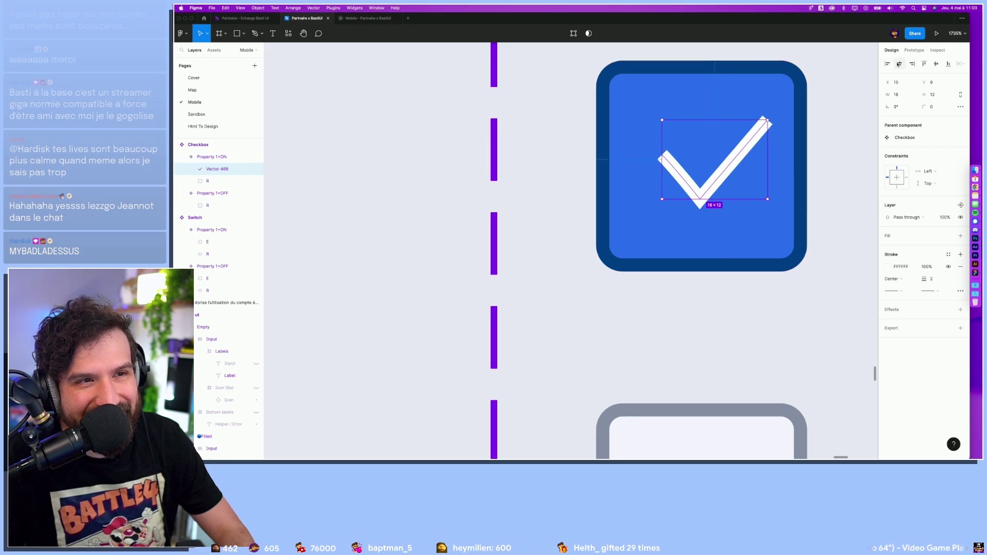
{"action": "left_click", "coordinate": [899, 64]}
{"action": "left_click", "coordinate": [935, 64]}
{"action": "scroll", "coordinate": [857, 137], "scroll_direction": "down", "scroll_amount": 3}
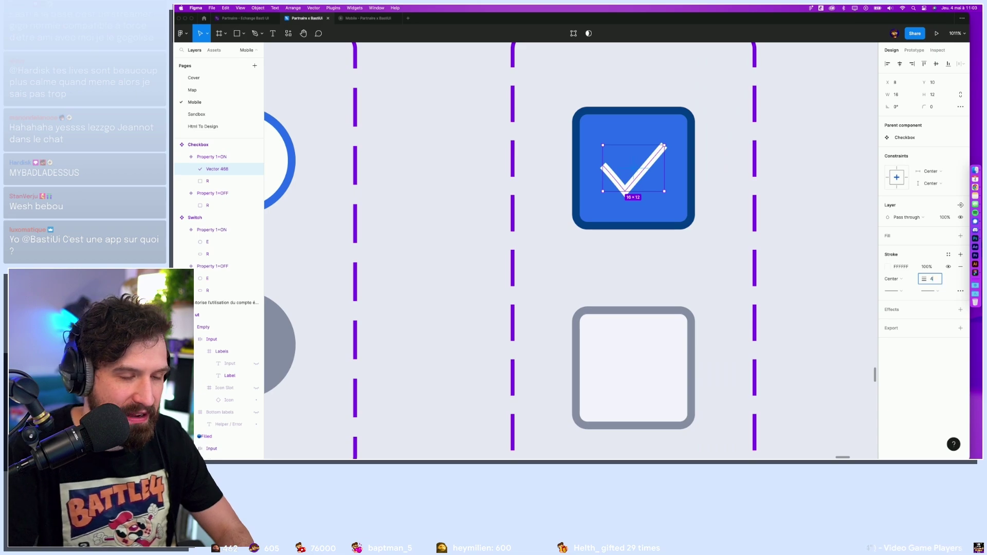
{"action": "left_click", "coordinate": [838, 232]}
{"action": "scroll", "coordinate": [787, 263], "scroll_direction": "down", "scroll_amount": 3}
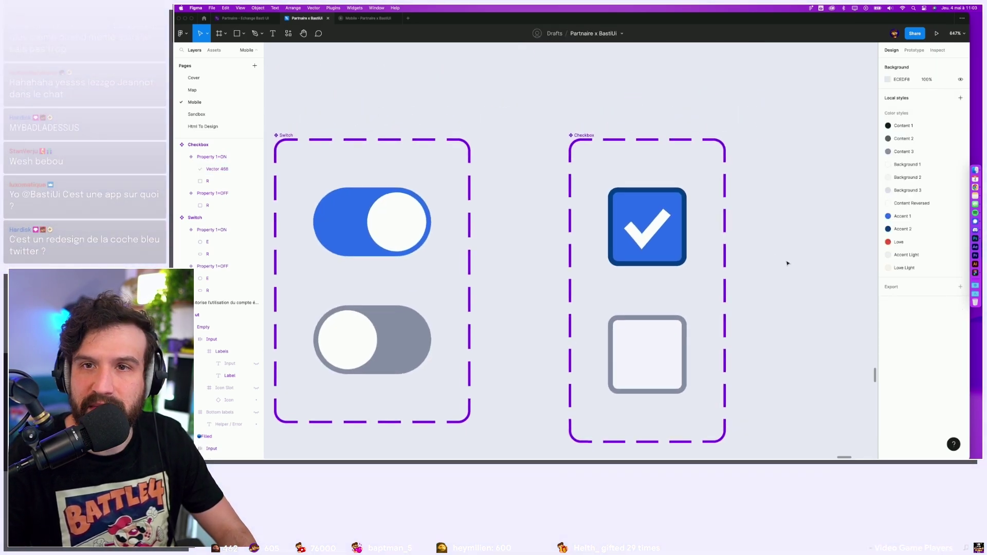
Straighten the checkmark's curved top-left corner, then add a layout grid to the checked variant.
{"action": "left_click", "coordinate": [662, 226]}
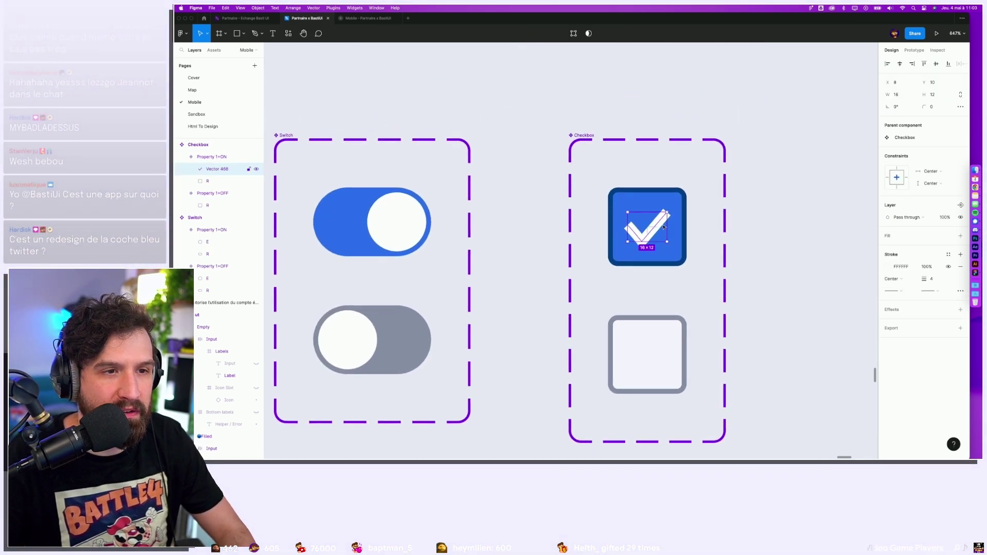
{"action": "scroll", "coordinate": [658, 222], "scroll_direction": "up", "scroll_amount": 3}
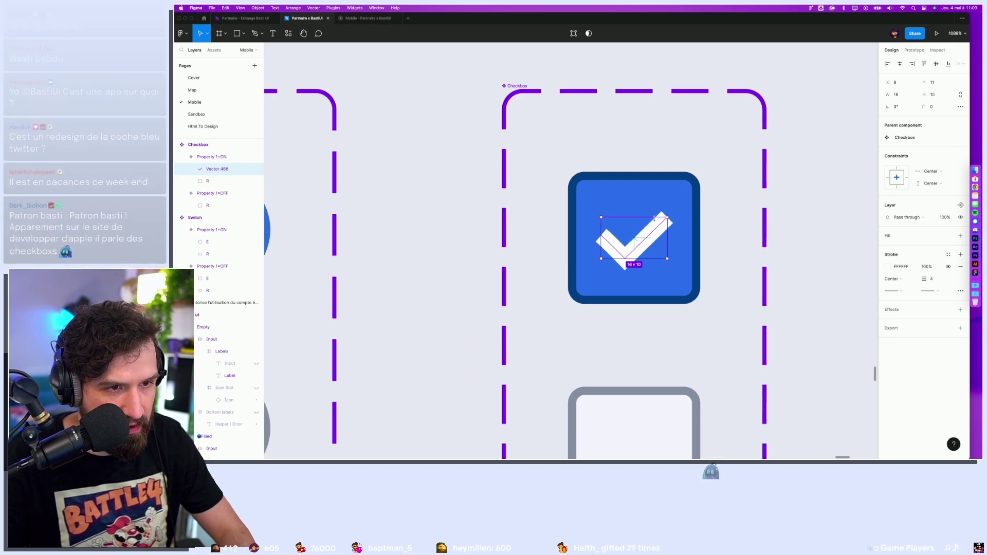
{"action": "scroll", "coordinate": [673, 207], "scroll_direction": "up", "scroll_amount": 5}
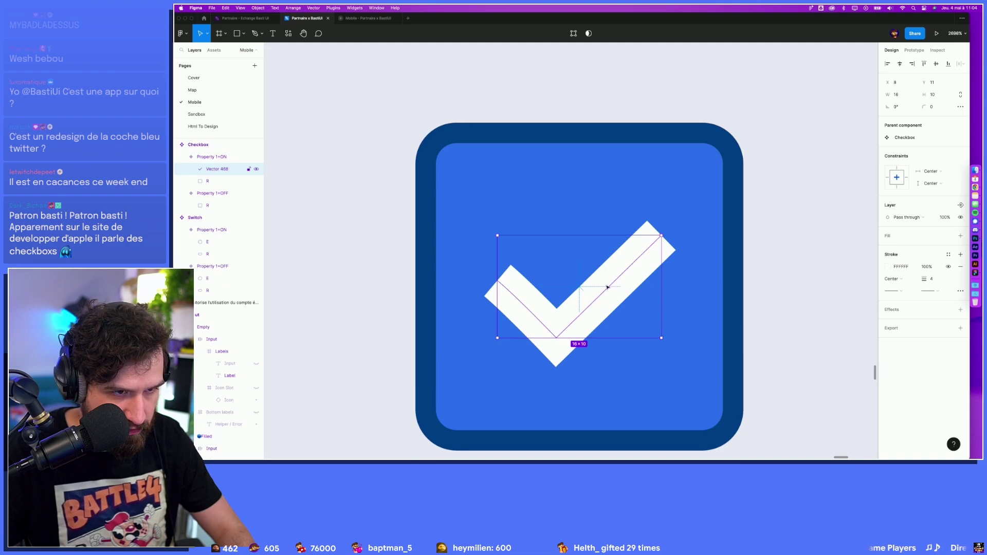
{"action": "double_click", "coordinate": [499, 283]}
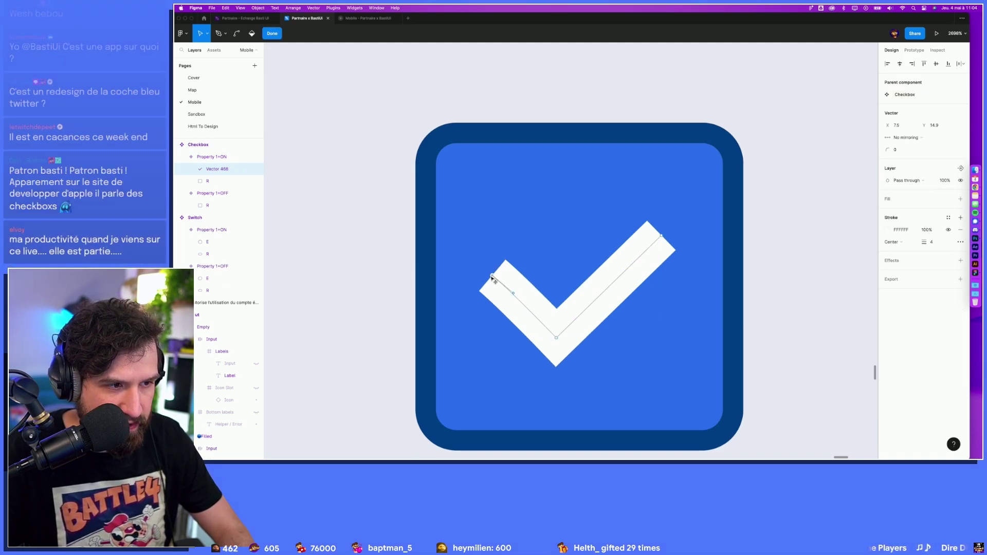
{"action": "left_click", "coordinate": [497, 281]}
{"action": "scroll", "coordinate": [504, 288], "scroll_direction": "up", "scroll_amount": 5}
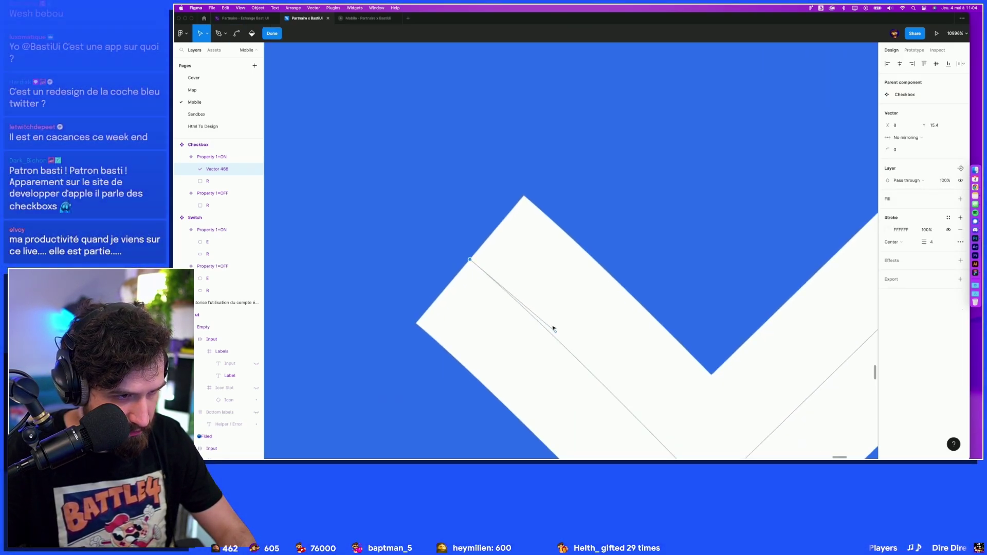
{"action": "left_click_drag", "start_coordinate": [556, 335], "coordinate": [473, 263]}
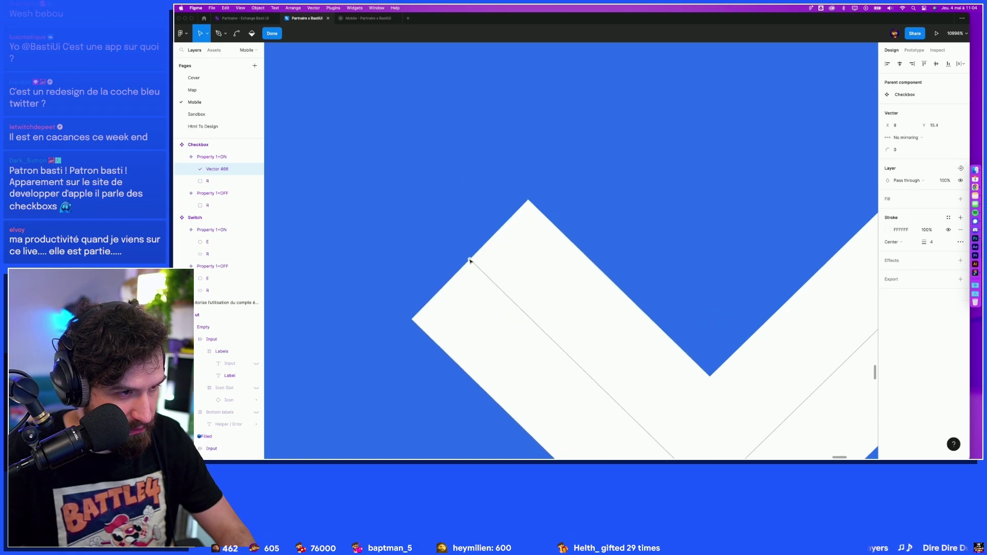
{"action": "key", "text": "ctrl+g"}
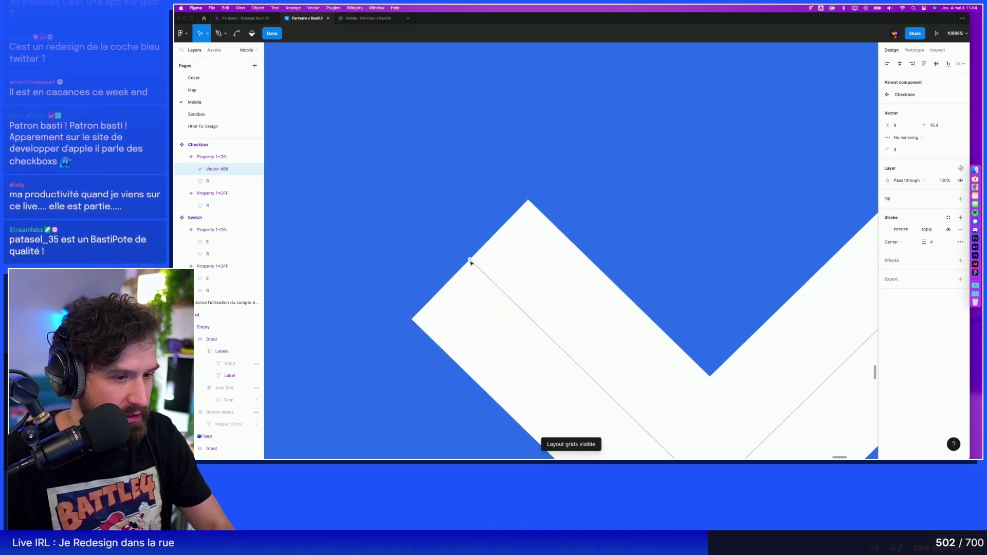
{"action": "scroll", "coordinate": [471, 263], "scroll_direction": "down", "scroll_amount": 5}
{"action": "scroll", "coordinate": [472, 262], "scroll_direction": "down", "scroll_amount": 3}
{"action": "key", "text": "ctrl+g"}
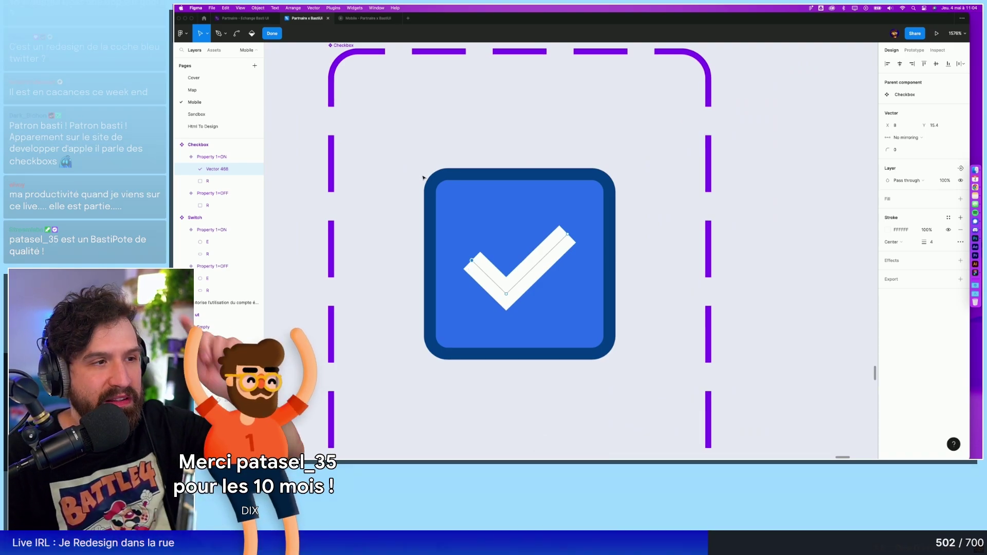
{"action": "key", "text": "Escape"}
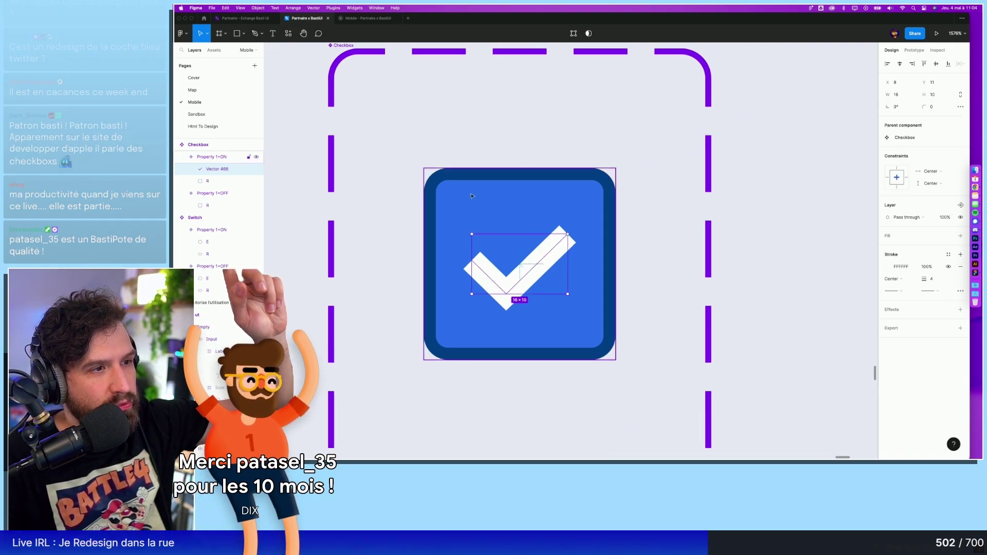
{"action": "left_click", "coordinate": [472, 196]}
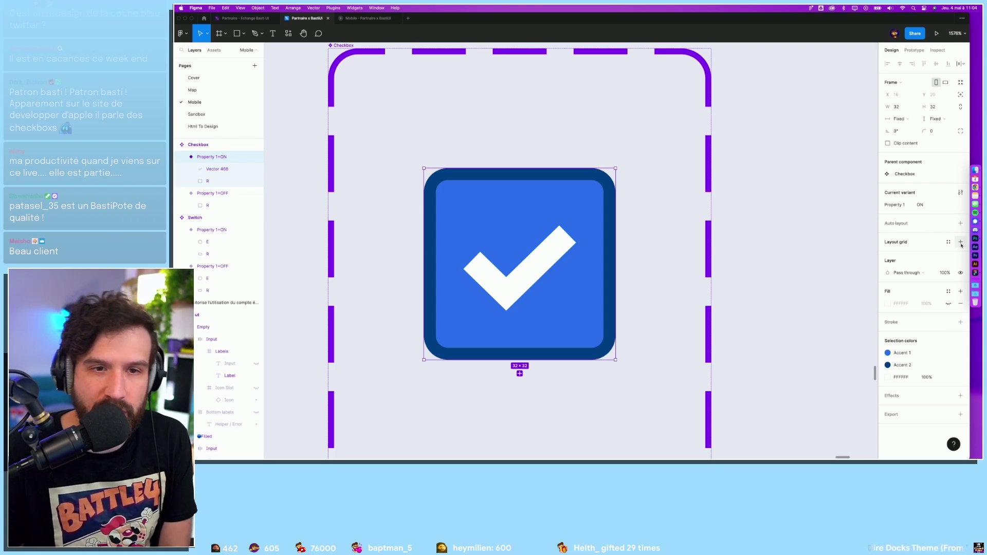
{"action": "left_click", "coordinate": [961, 242]}
Set the new 2 px layout grid's opacity to 40%.
{"action": "left_click", "coordinate": [888, 254]}
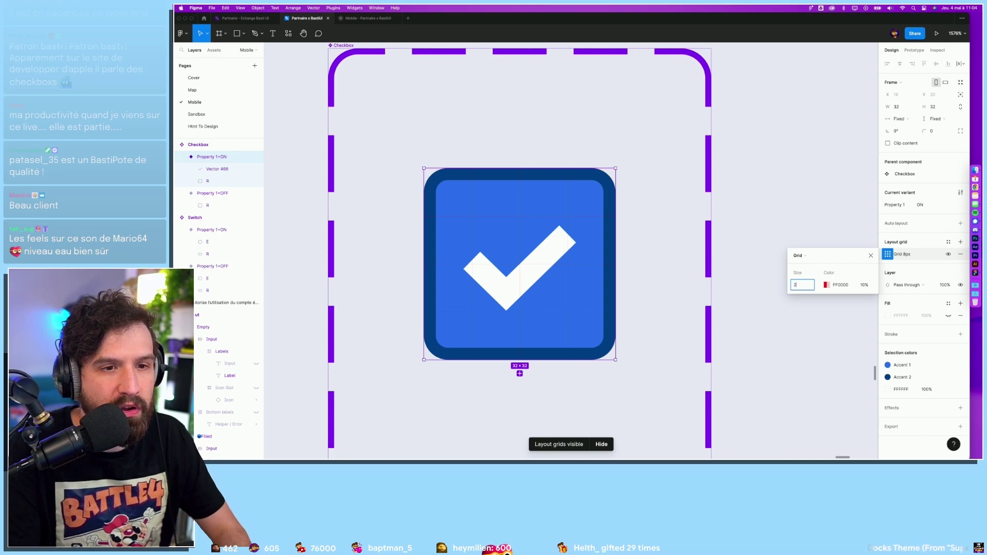
{"action": "type", "text": "40"}
{"action": "key", "text": "Return"}
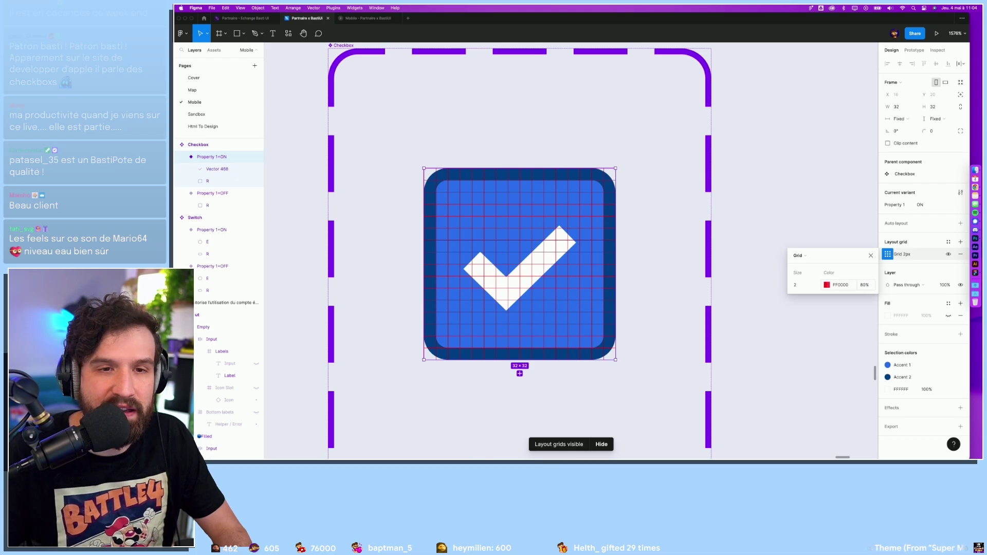
{"action": "left_click", "coordinate": [840, 338]}
{"action": "scroll", "coordinate": [403, 271], "scroll_direction": "up", "scroll_amount": 5, "text": "ctrl"}
{"action": "scroll", "coordinate": [581, 248], "scroll_direction": "left", "scroll_amount": 3}
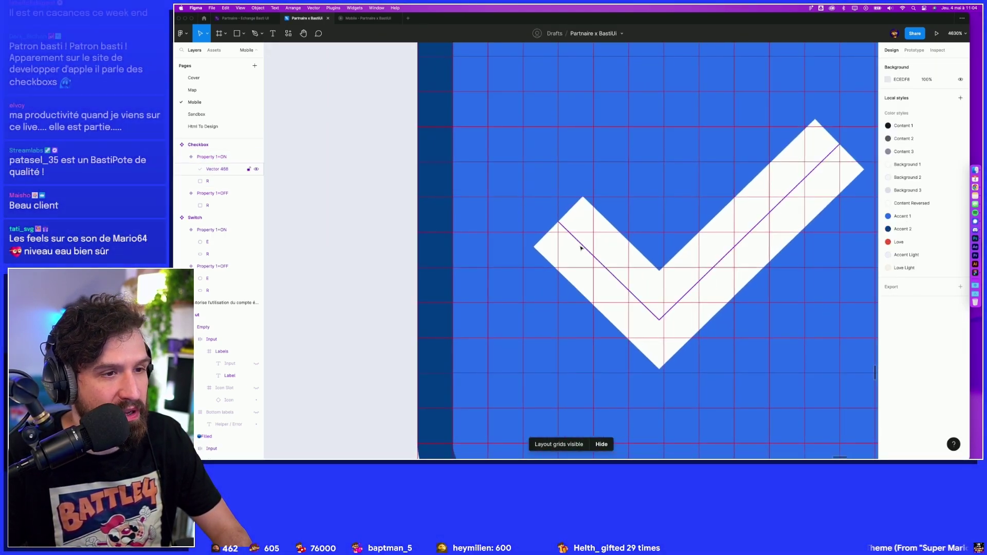
Extend the checkmark's short arm up and left, then hide the layout grids.
{"action": "left_click", "coordinate": [581, 248]}
{"action": "double_click", "coordinate": [578, 239]}
{"action": "left_click_drag", "start_coordinate": [559, 222], "coordinate": [549, 211]}
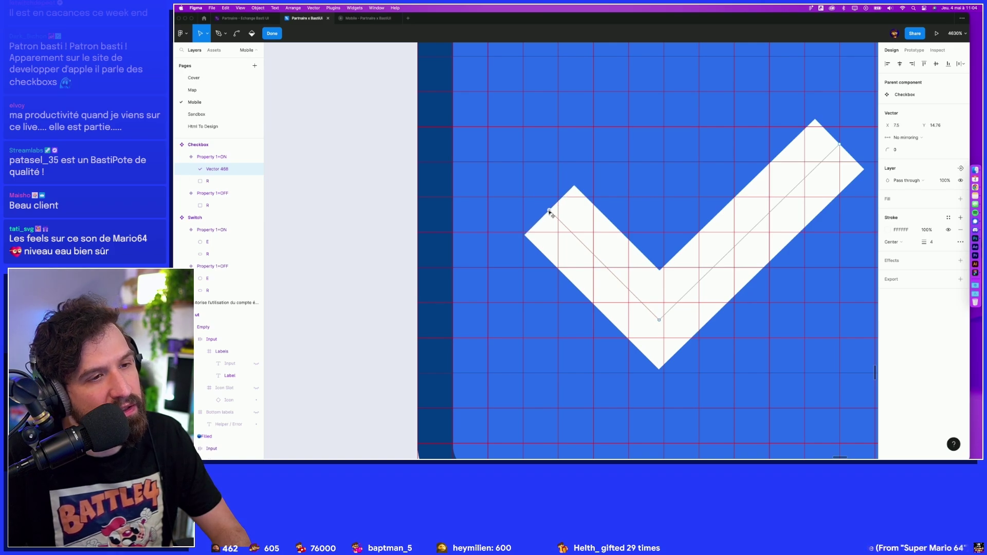
{"action": "key", "text": "Escape"}
{"action": "key", "text": "Escape"}
{"action": "scroll", "coordinate": [594, 225], "scroll_direction": "down", "scroll_amount": 5, "text": "ctrl"}
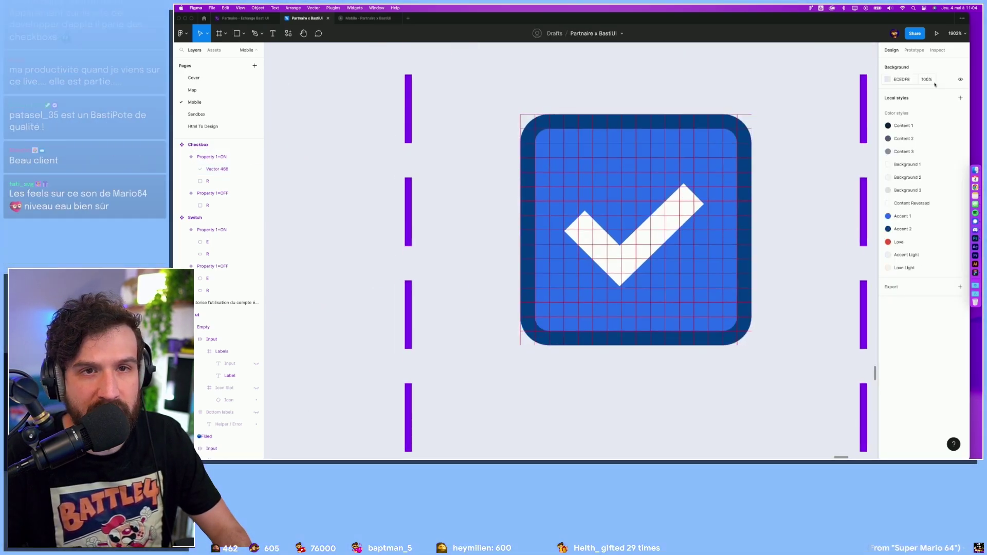
{"action": "key", "text": "ctrl+g"}
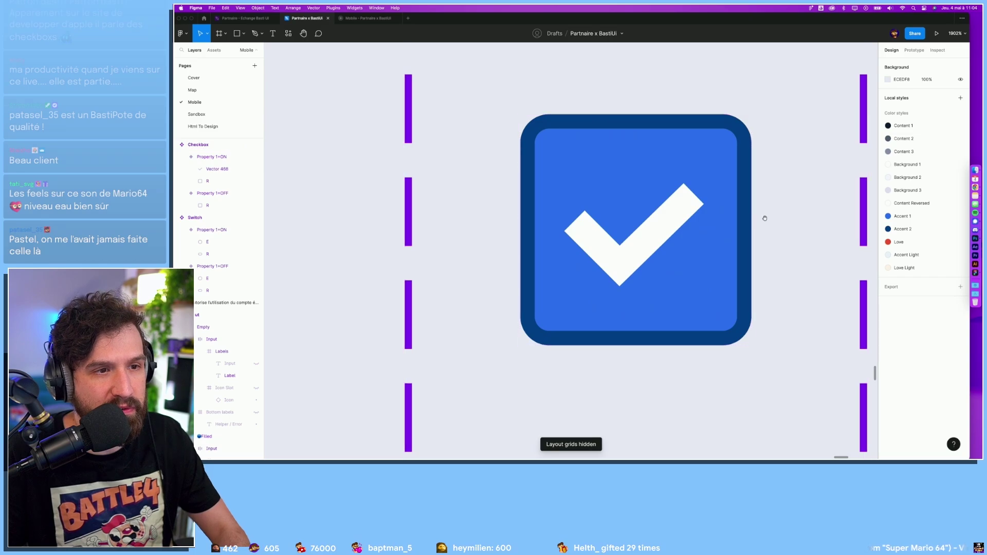
{"action": "scroll", "coordinate": [765, 214], "scroll_direction": "right", "scroll_amount": 3}
{"action": "left_click", "coordinate": [535, 217]}
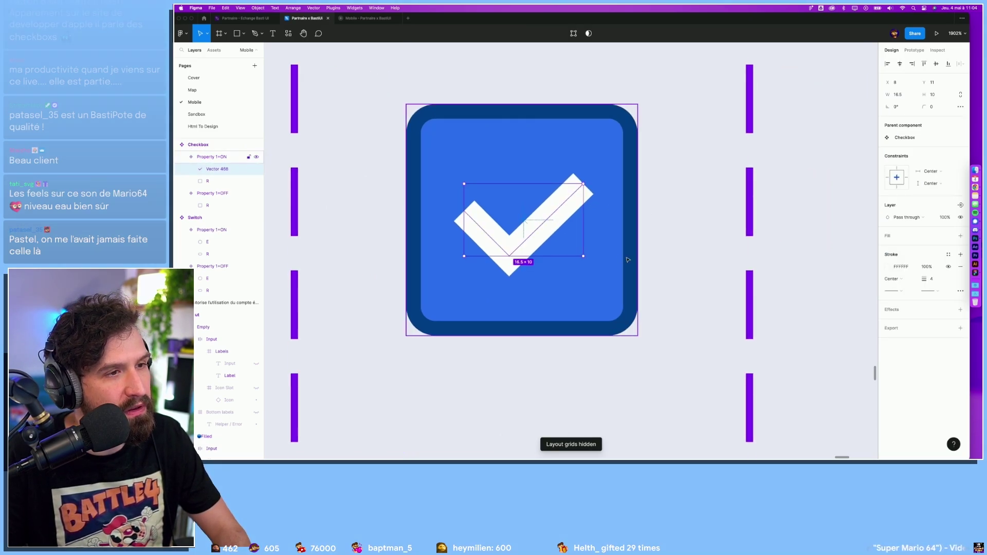
{"action": "scroll", "coordinate": [748, 232], "scroll_direction": "down", "scroll_amount": 2}
{"action": "key", "text": "Escape"}
{"action": "scroll", "coordinate": [748, 232], "scroll_direction": "down", "scroll_amount": 5, "text": "ctrl"}
{"action": "scroll", "coordinate": [740, 205], "scroll_direction": "down", "scroll_amount": 5, "text": "ctrl"}
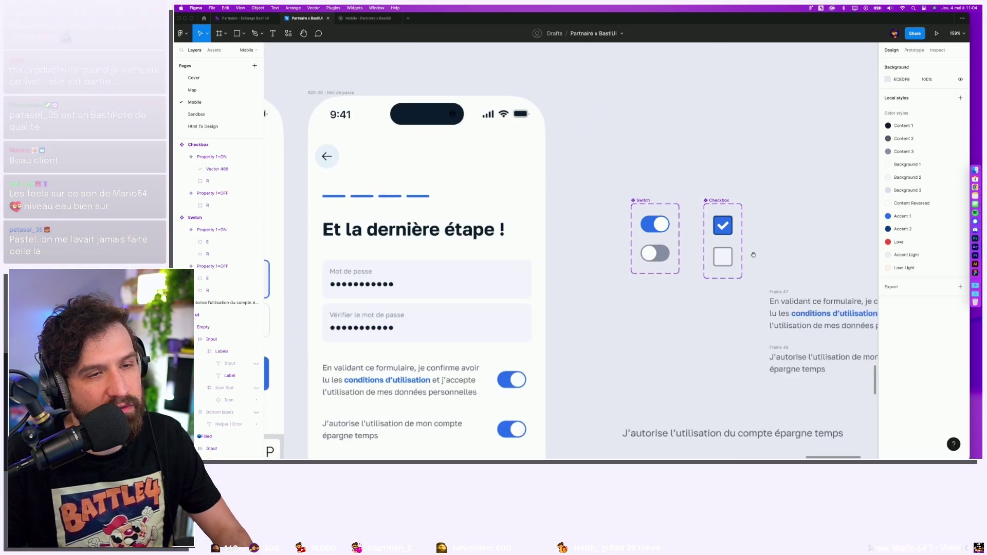
{"action": "scroll", "coordinate": [740, 204], "scroll_direction": "up", "scroll_amount": 1}
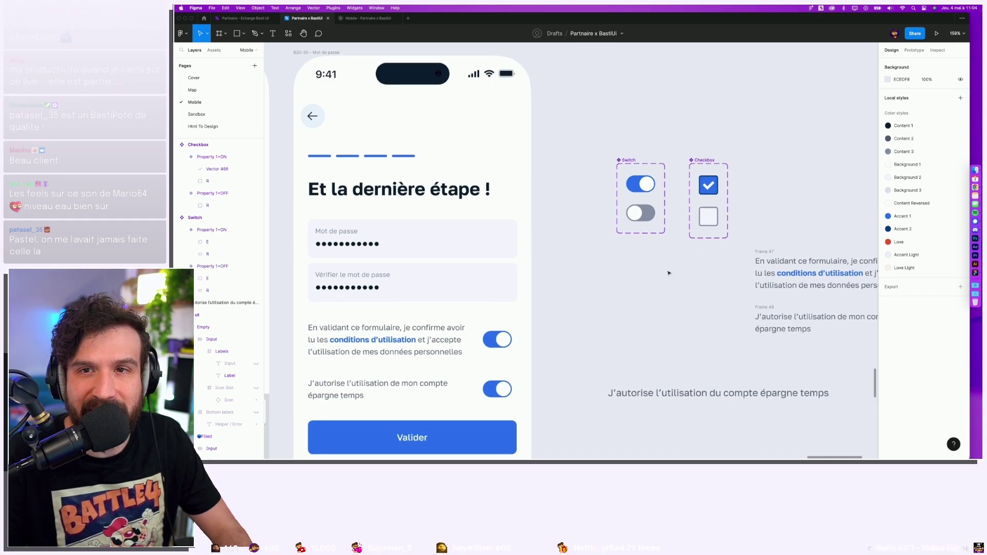
{"action": "mouse_move", "coordinate": [599, 291]}
{"action": "left_mouse_down"}
{"action": "mouse_move", "coordinate": [655, 203]}
{"action": "mouse_move", "coordinate": [646, 232]}
{"action": "left_mouse_up"}
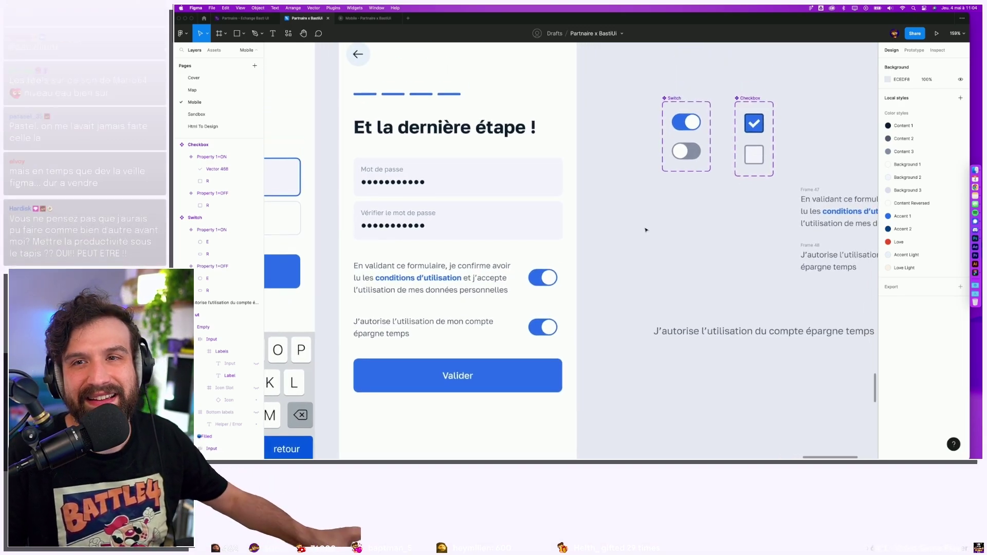
{"action": "scroll", "coordinate": [657, 255], "scroll_direction": "up", "scroll_amount": 1}
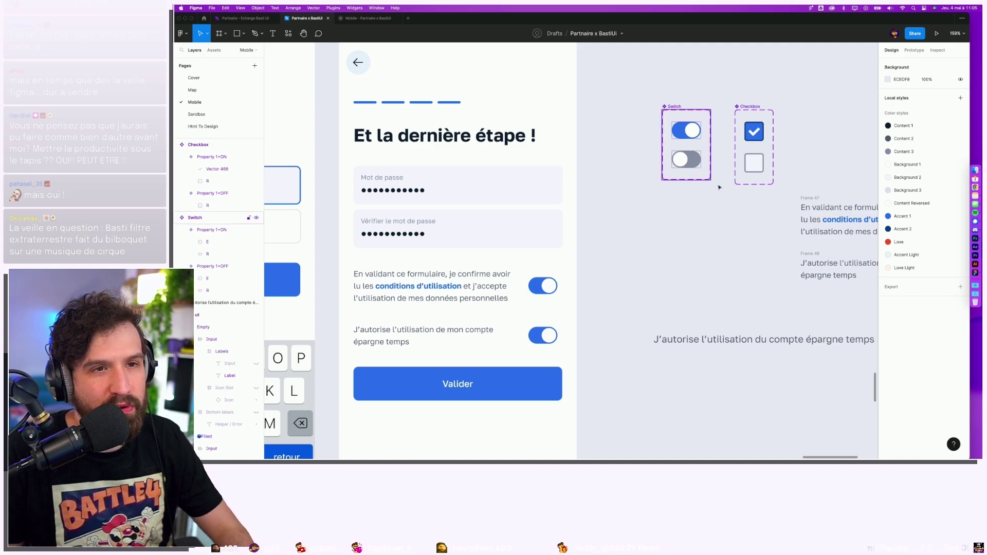
{"action": "scroll", "coordinate": [692, 320], "scroll_direction": "down", "scroll_amount": 2}
{"action": "scroll", "coordinate": [691, 320], "scroll_direction": "left", "scroll_amount": 2}
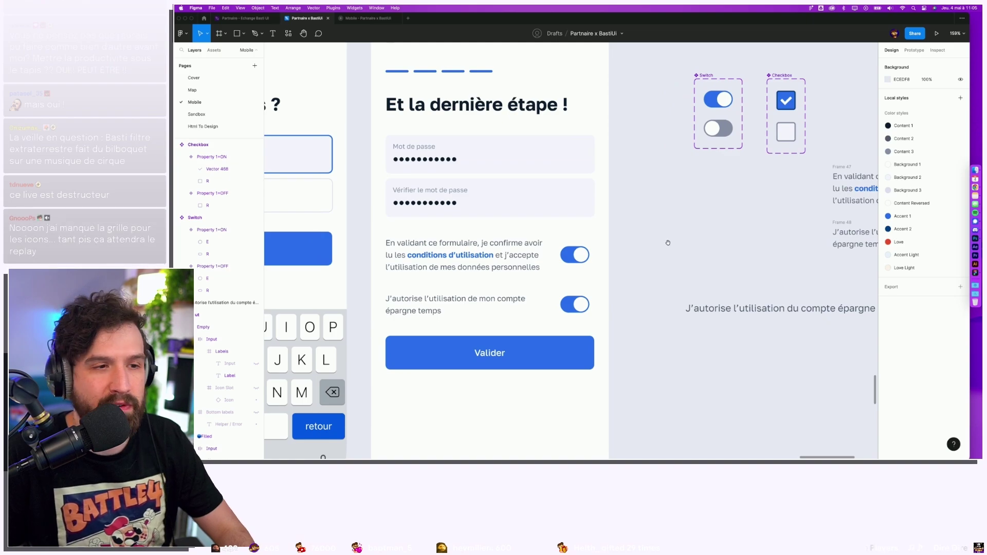
{"action": "scroll", "coordinate": [685, 242], "scroll_direction": "left", "scroll_amount": 1}
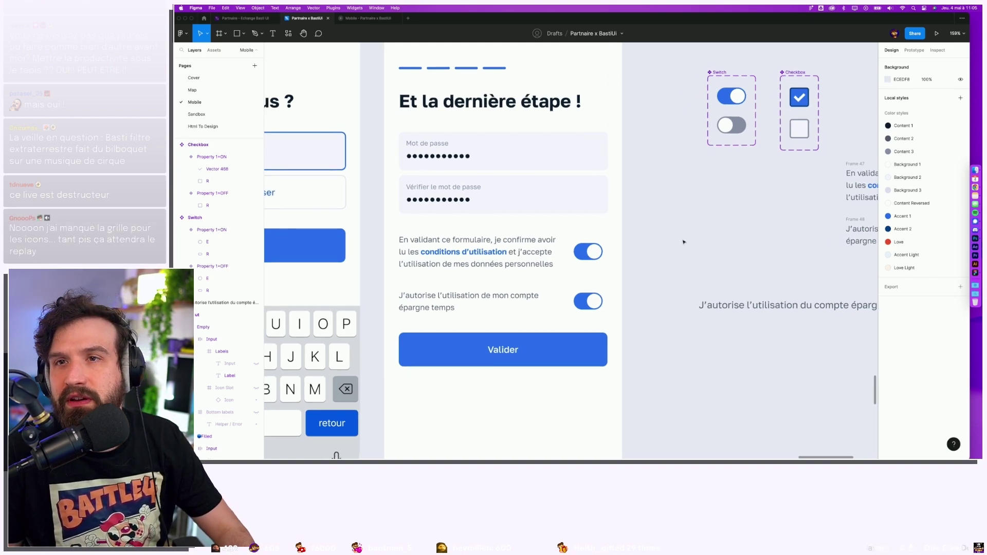
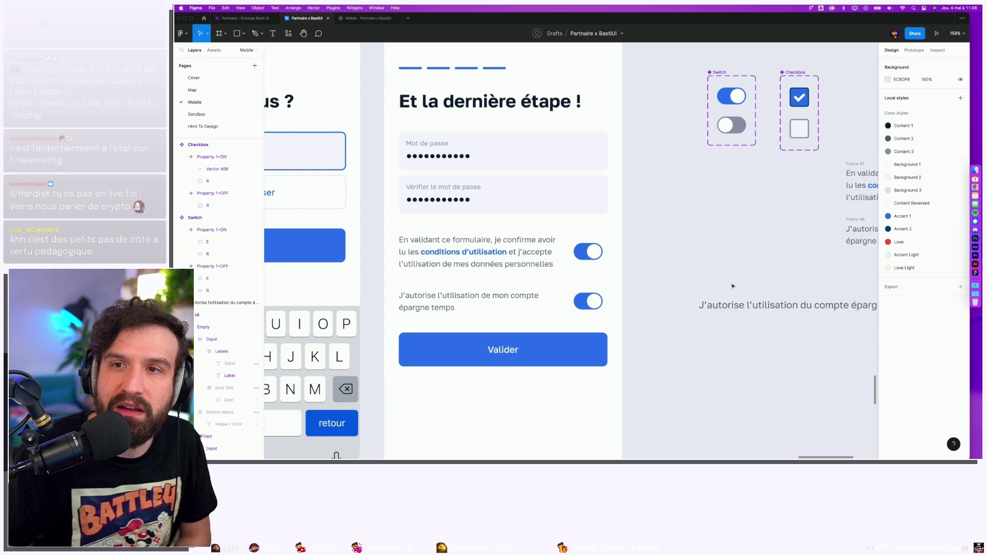
Select the first consent row's switch and browse the swap-instance list.
{"action": "scroll", "coordinate": [733, 286], "scroll_direction": "up", "scroll_amount": 1}
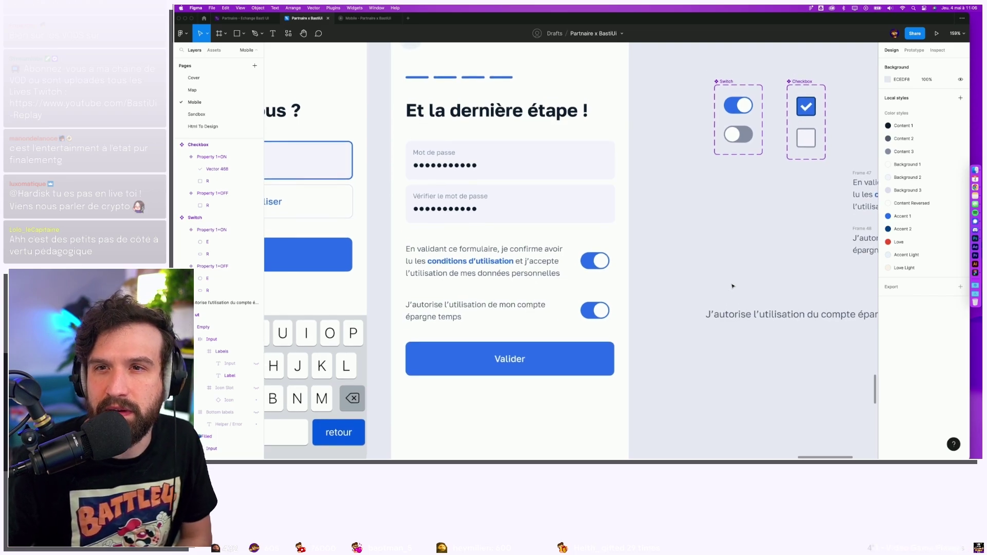
{"action": "scroll", "coordinate": [727, 220], "scroll_direction": "down", "scroll_amount": 3}
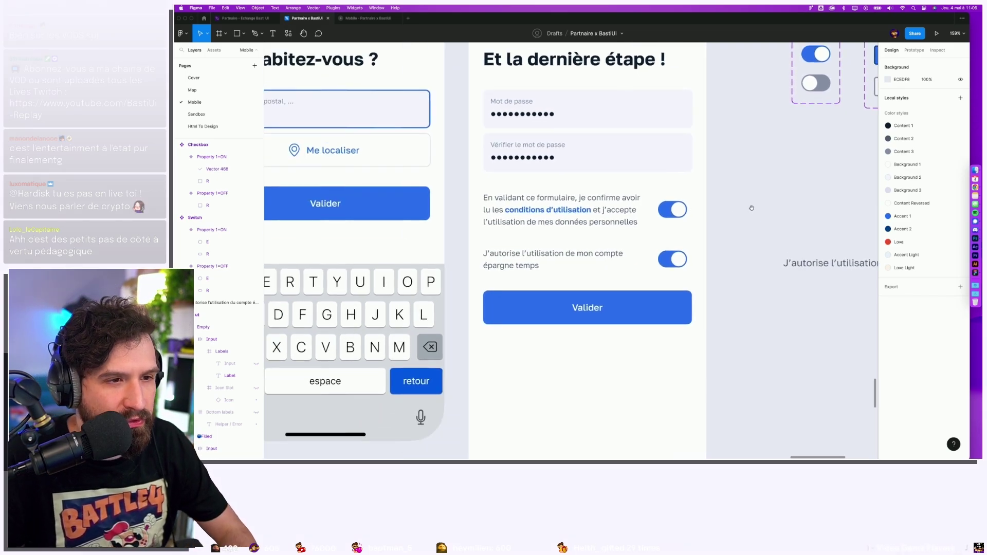
{"action": "scroll", "coordinate": [727, 221], "scroll_direction": "right", "scroll_amount": 3}
{"action": "scroll", "coordinate": [767, 210], "scroll_direction": "down", "scroll_amount": 2, "text": "ctrl"}
{"action": "scroll", "coordinate": [767, 211], "scroll_direction": "right", "scroll_amount": 5}
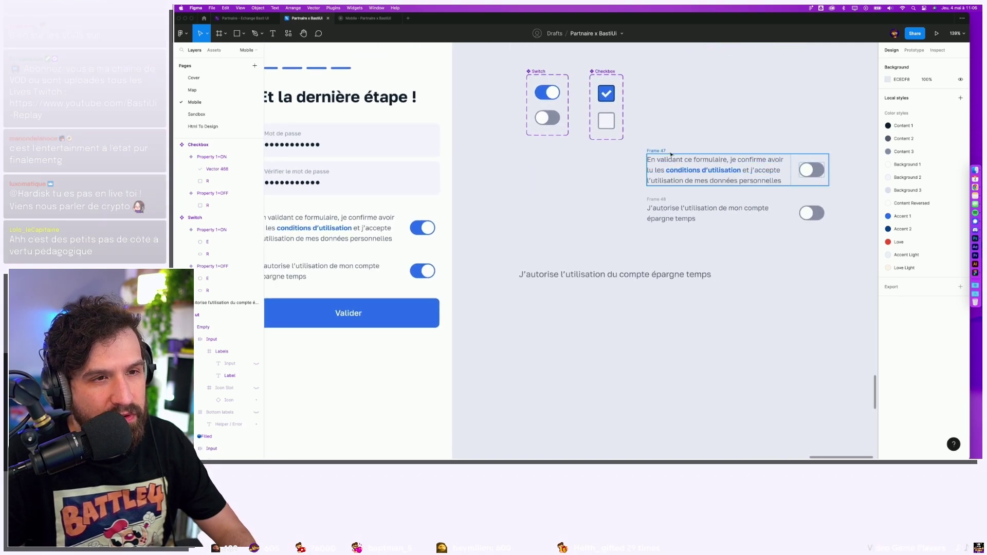
{"action": "scroll", "coordinate": [607, 208], "scroll_direction": "left", "scroll_amount": 5}
{"action": "left_click", "coordinate": [583, 196]}
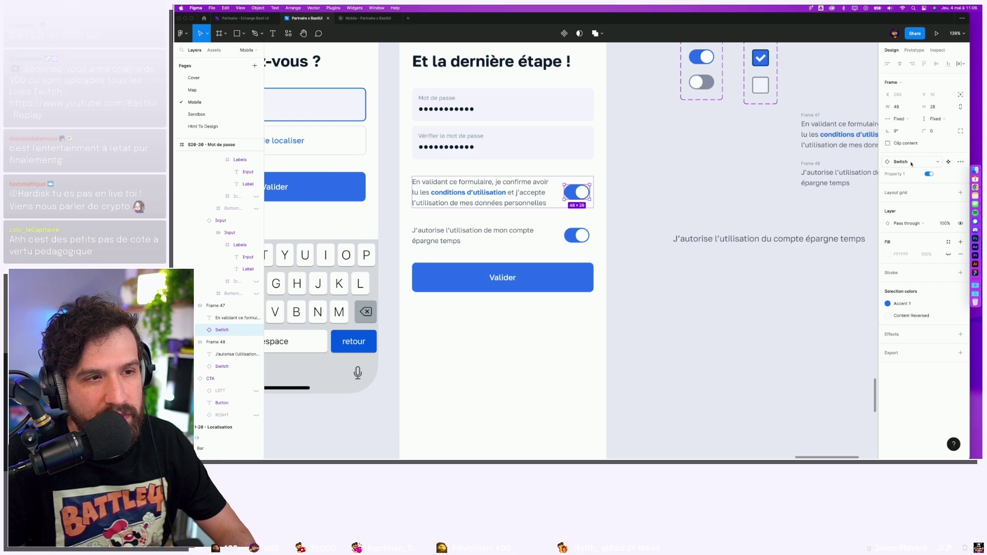
{"action": "left_click", "coordinate": [912, 162]}
{"action": "scroll", "coordinate": [795, 152], "scroll_direction": "up", "scroll_amount": 3}
{"action": "key", "text": "Escape"}
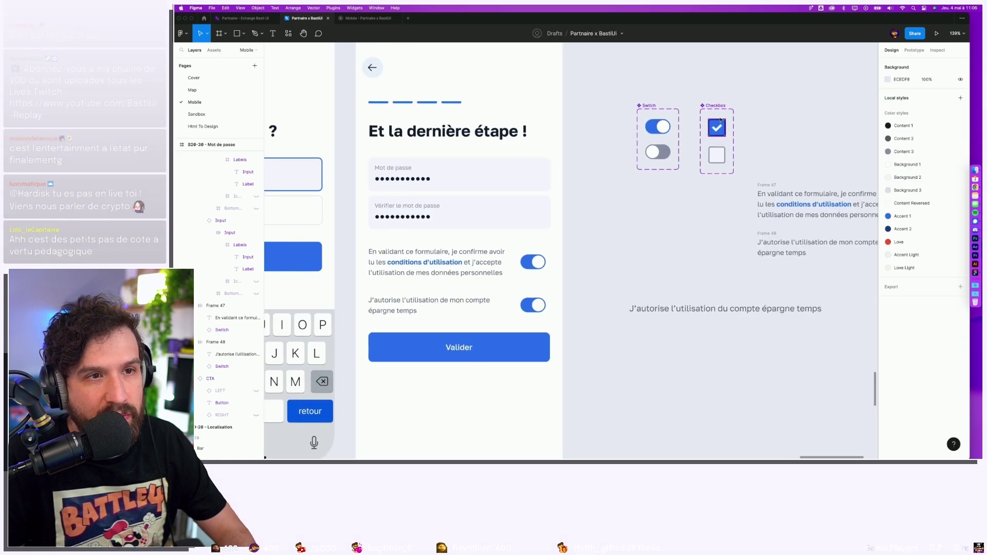
Swap both consent-row Switch instances for the Checkbox component.
{"action": "left_click", "coordinate": [537, 265]}
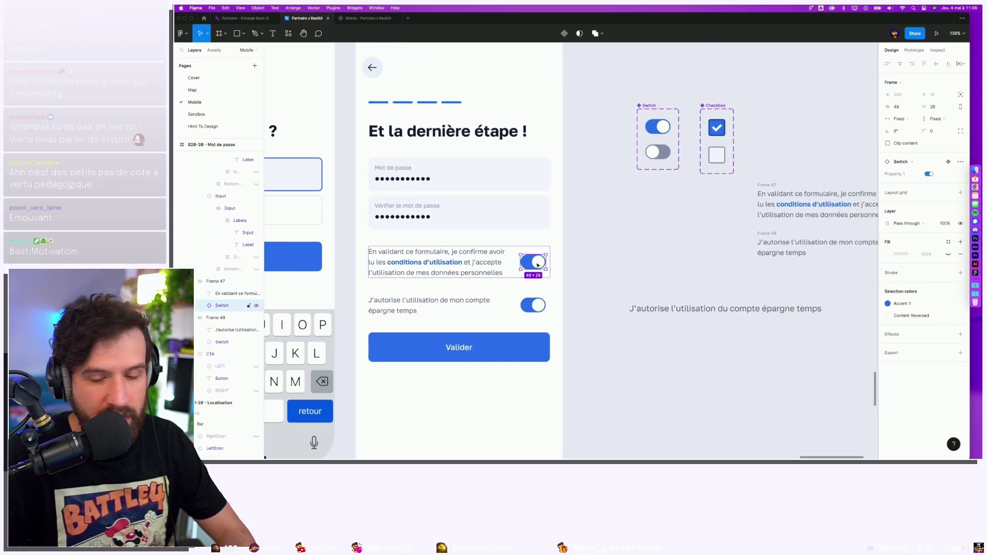
{"action": "left_click", "coordinate": [906, 163]}
{"action": "type", "text": "cehck"}
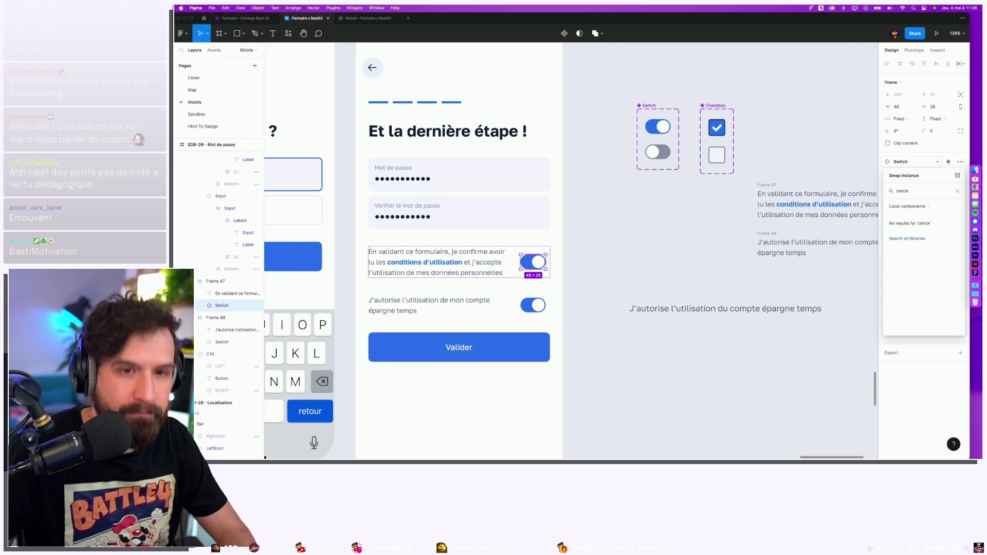
{"action": "key", "text": "BackSpace"}
{"action": "key", "text": "BackSpace"}
{"action": "key", "text": "BackSpace"}
{"action": "type", "text": "cha"}
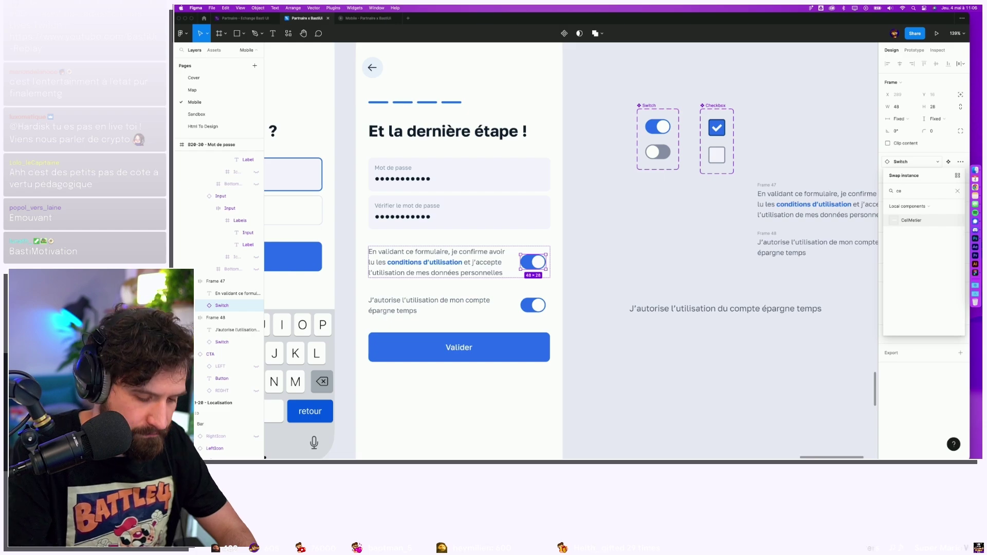
{"action": "type", "text": "ec"}
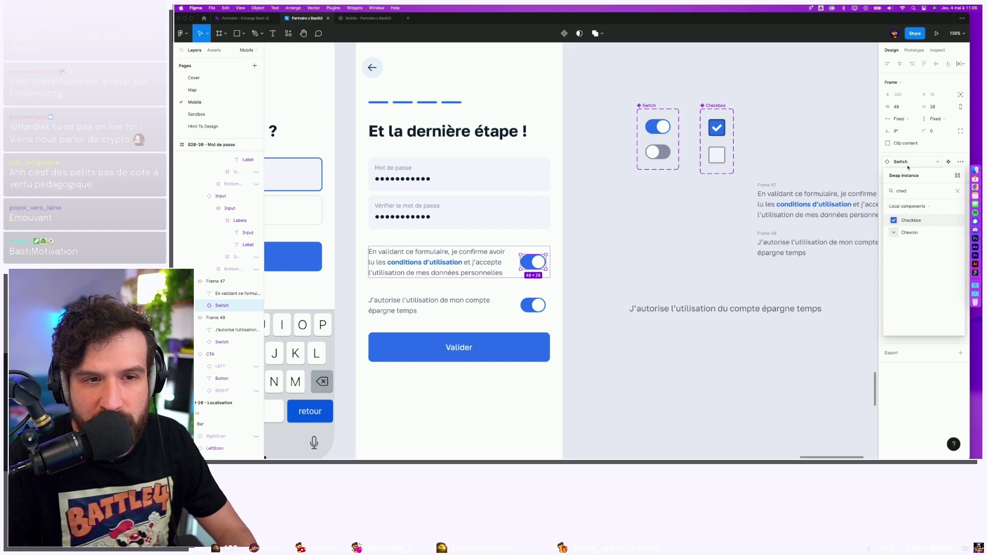
{"action": "left_click", "coordinate": [917, 221]}
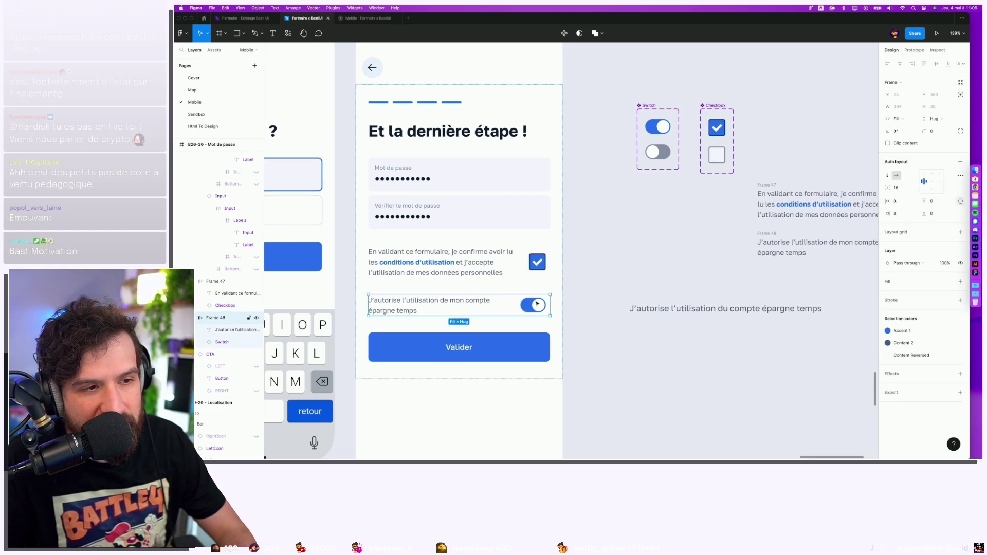
{"action": "left_click", "coordinate": [910, 162]}
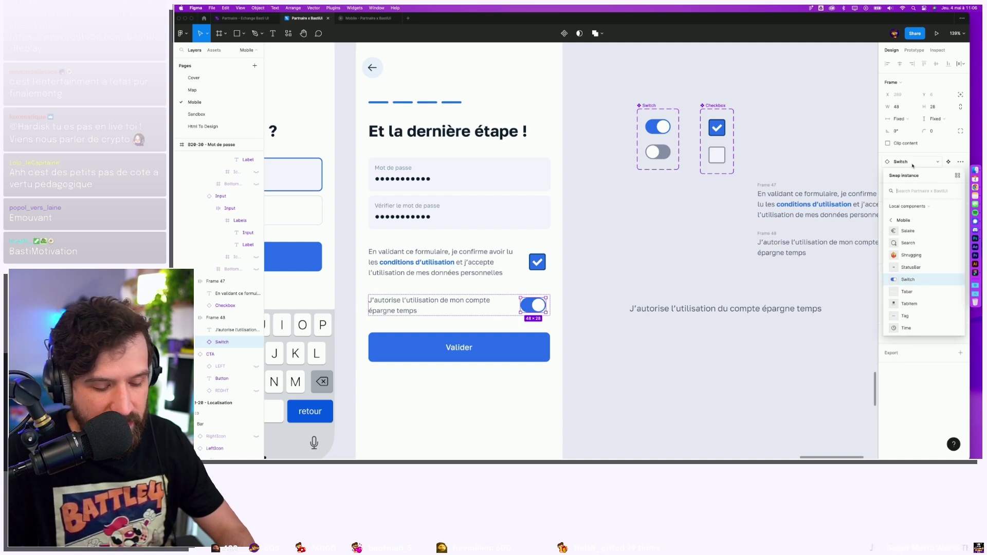
{"action": "type", "text": "chec"}
{"action": "left_click", "coordinate": [929, 223]}
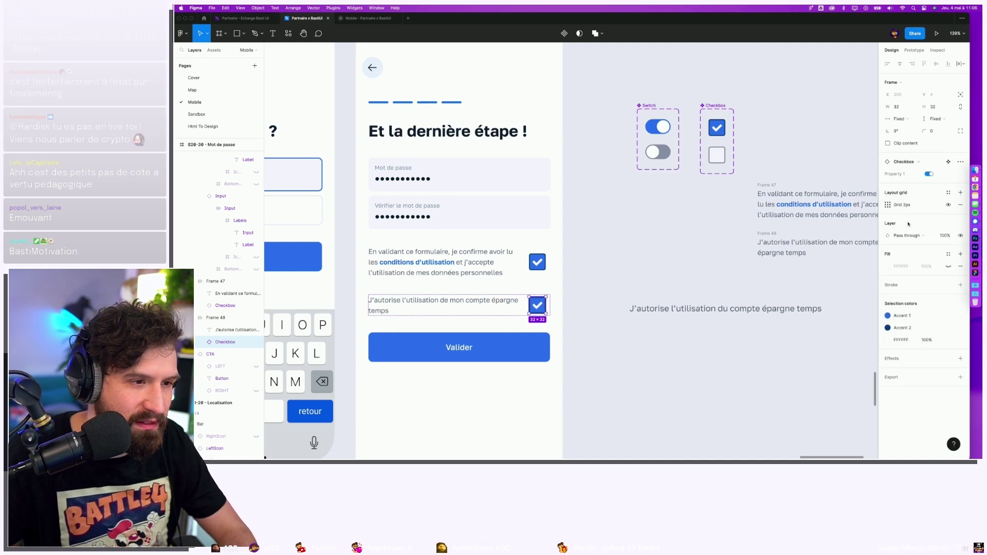
Move each checkbox before its text in both consent rows.
{"action": "left_click", "coordinate": [620, 269]}
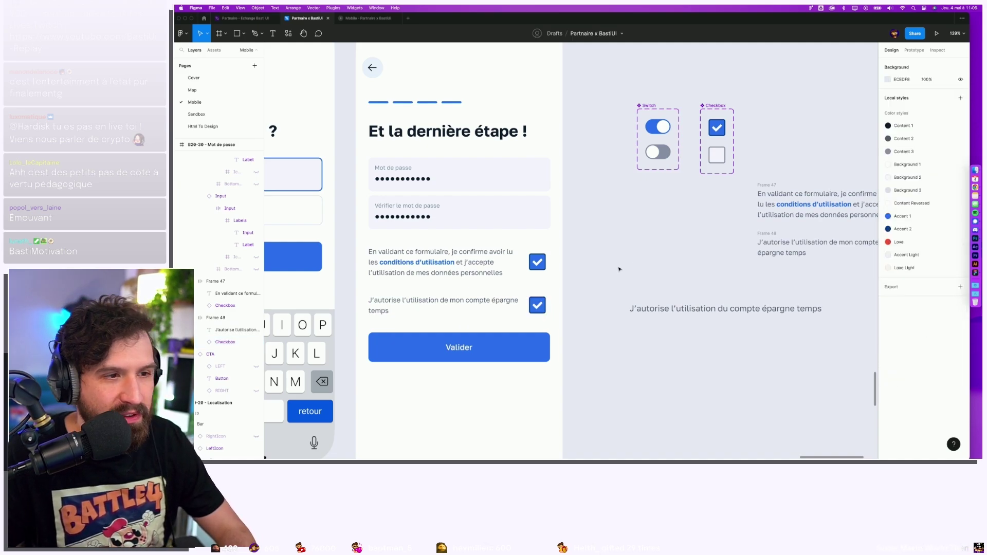
{"action": "left_click", "coordinate": [538, 264]}
{"action": "key", "text": "Left"}
{"action": "left_click", "coordinate": [539, 308]}
{"action": "key", "text": "Left"}
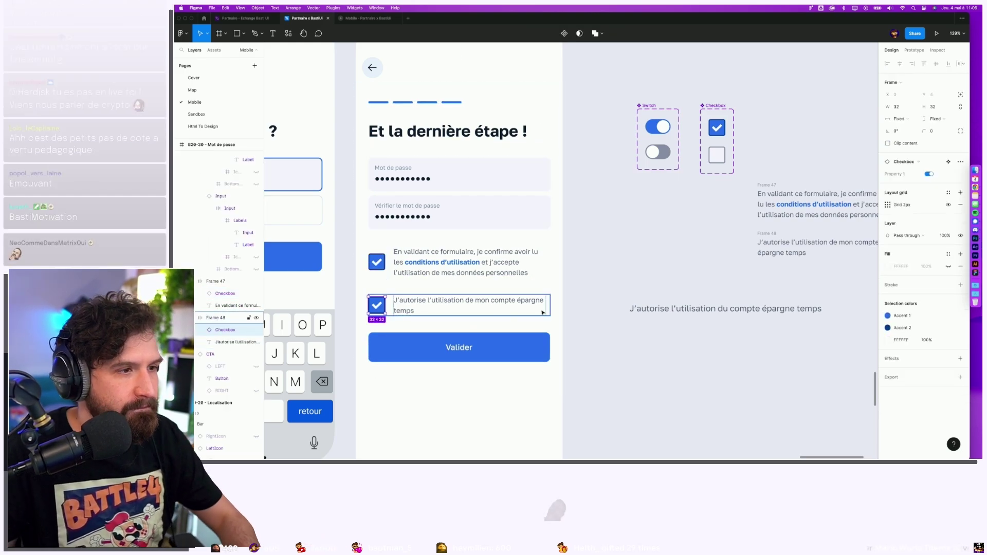
{"action": "left_click", "coordinate": [595, 258]}
{"action": "left_click_drag", "start_coordinate": [640, 228], "coordinate": [612, 261]}
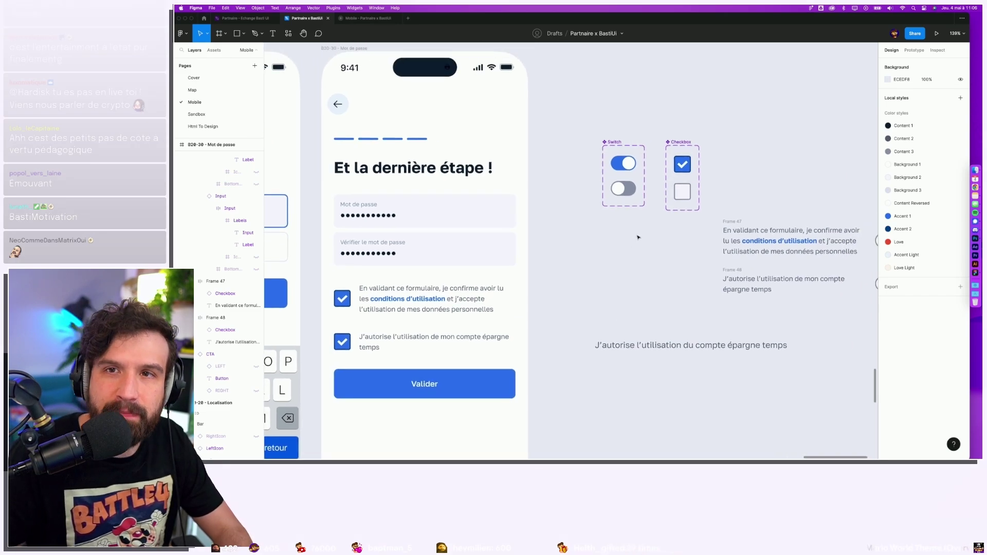
Give the unchecked Checkbox variant's border the Background 3 colour style.
{"action": "left_click", "coordinate": [647, 204]}
{"action": "key", "text": "shift+2"}
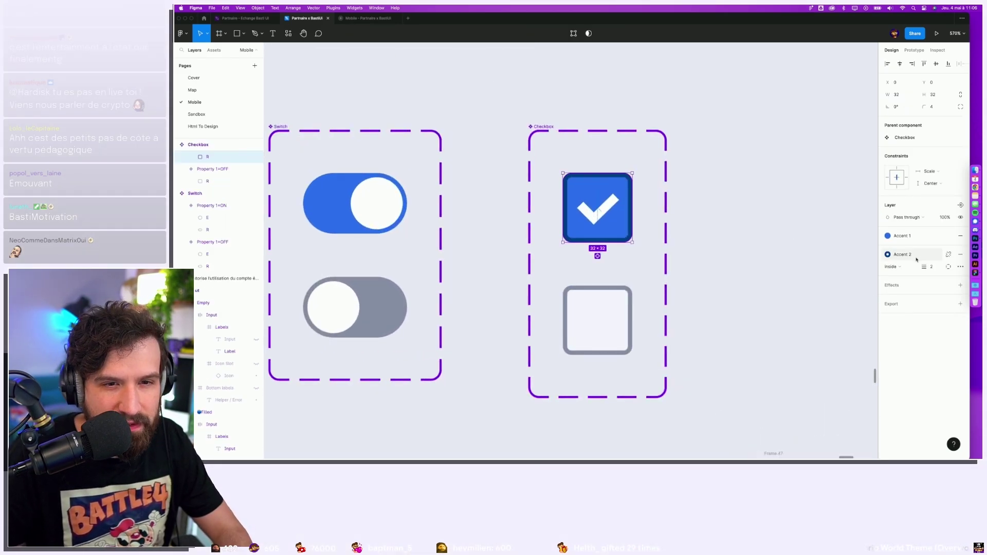
{"action": "left_click", "coordinate": [756, 286]}
{"action": "left_click", "coordinate": [580, 309]}
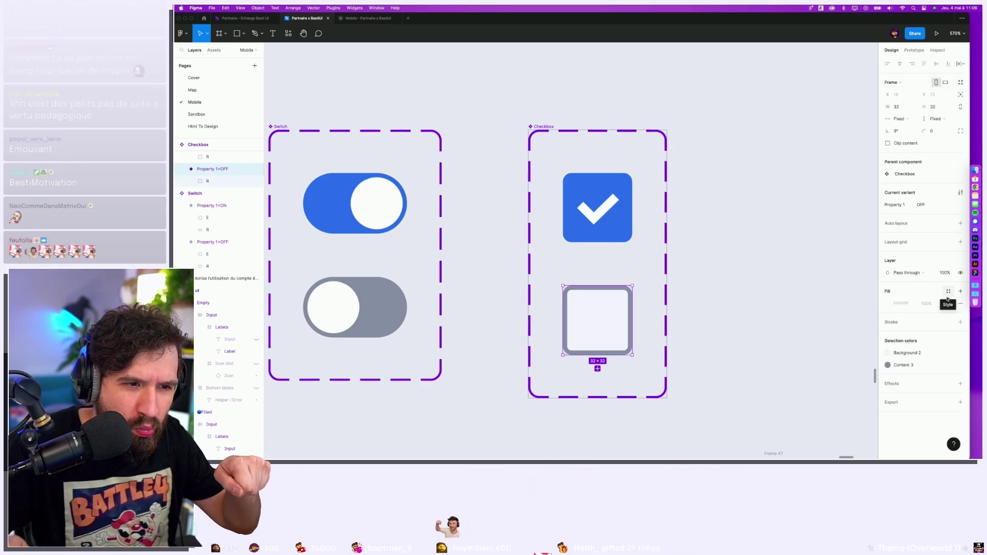
{"action": "left_click", "coordinate": [904, 365]}
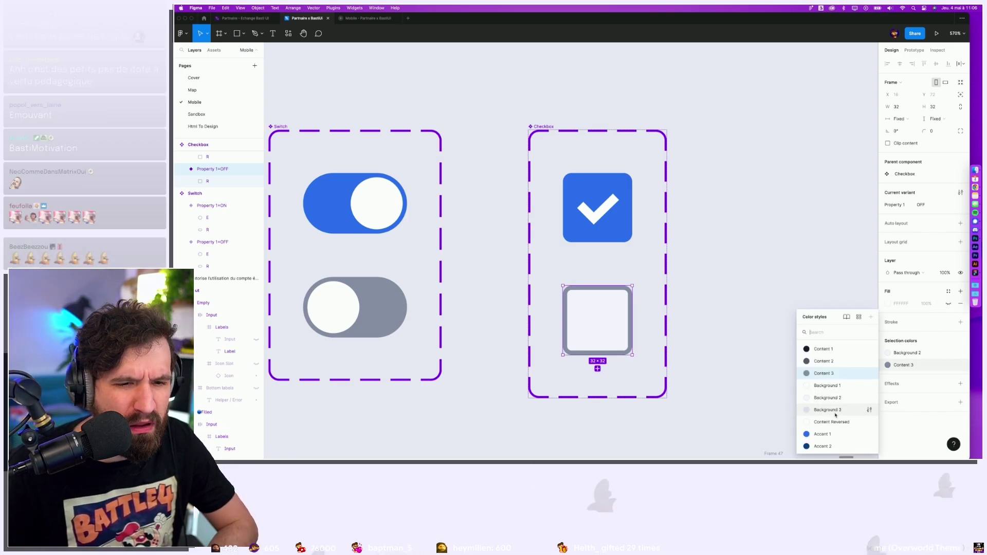
{"action": "left_click", "coordinate": [760, 347]}
{"action": "scroll", "coordinate": [759, 348], "scroll_direction": "down", "scroll_amount": 2}
{"action": "scroll", "coordinate": [761, 347], "scroll_direction": "down", "scroll_amount": 5}
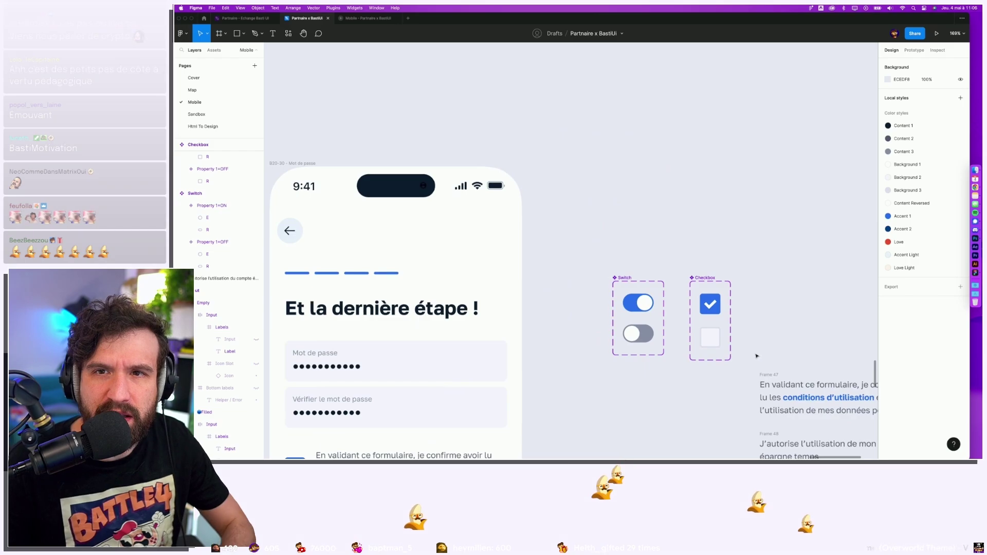
{"action": "scroll", "coordinate": [535, 309], "scroll_direction": "up", "scroll_amount": 3}
{"action": "scroll", "coordinate": [533, 309], "scroll_direction": "down", "scroll_amount": 2}
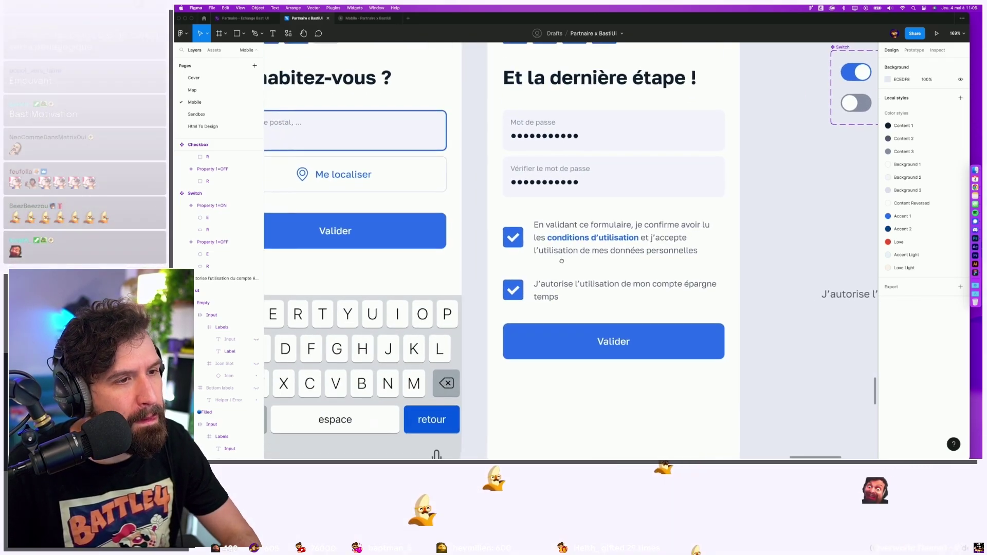
{"action": "scroll", "coordinate": [718, 297], "scroll_direction": "down", "scroll_amount": 3}
{"action": "scroll", "coordinate": [568, 279], "scroll_direction": "up", "scroll_amount": 3}
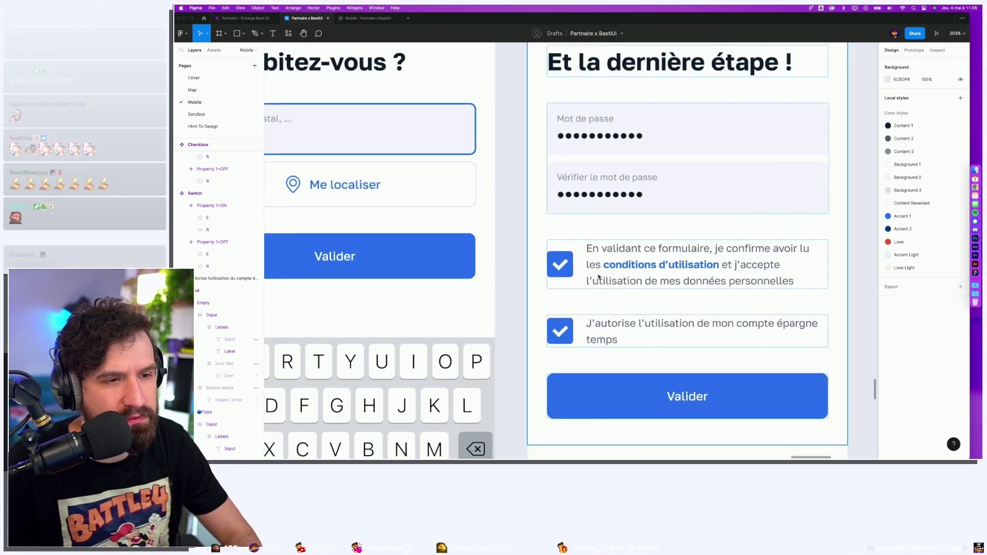
{"action": "scroll", "coordinate": [568, 280], "scroll_direction": "down", "scroll_amount": 2}
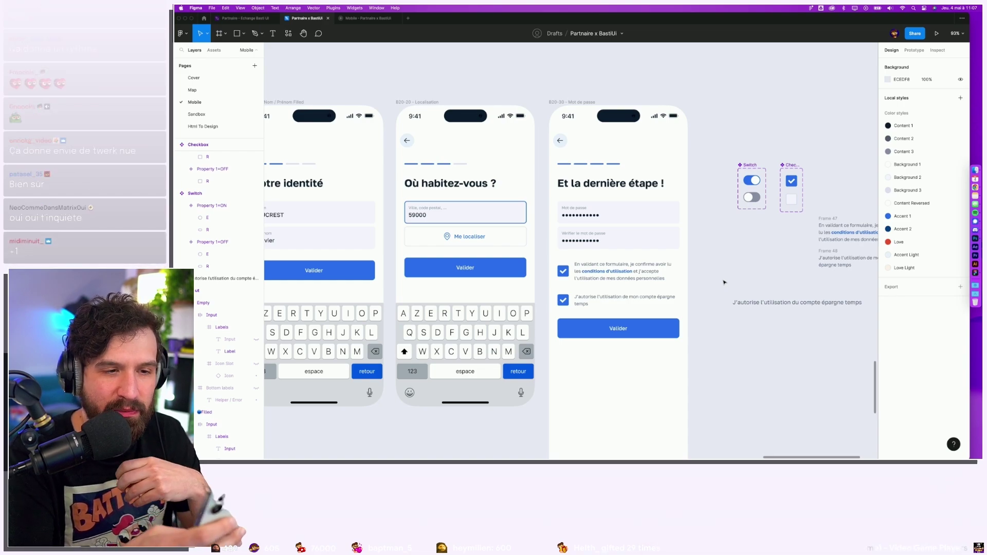
{"action": "left_click", "coordinate": [578, 103]}
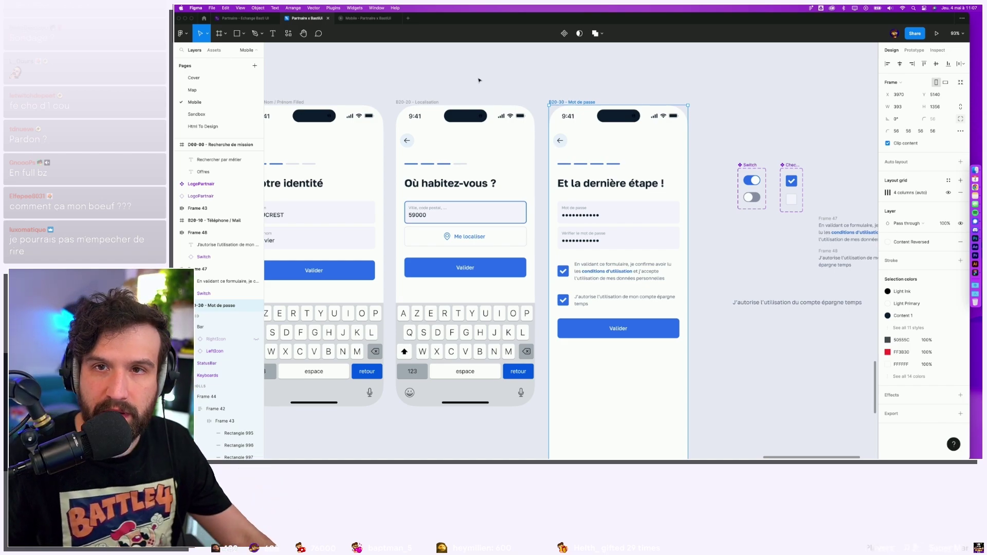
{"action": "left_click", "coordinate": [779, 252]}
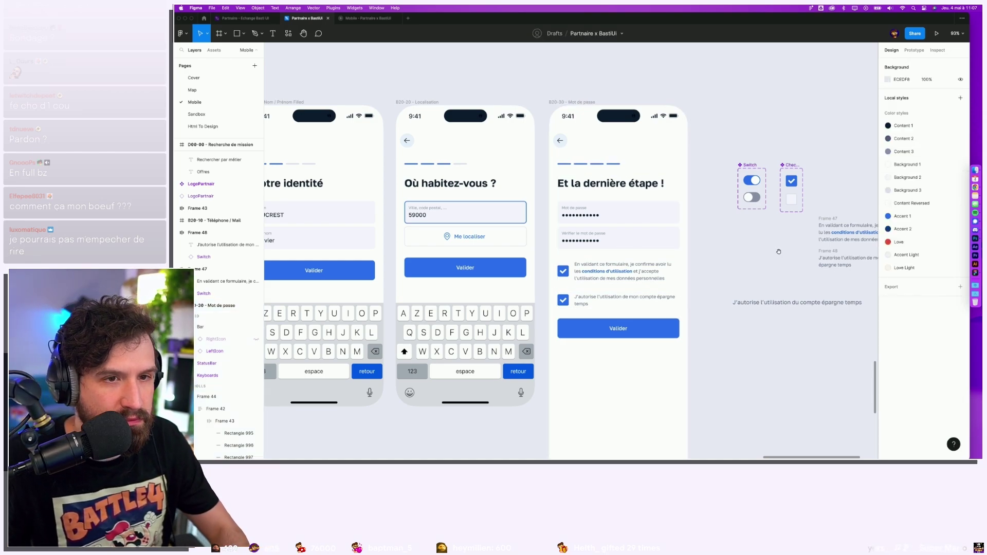
Uncheck both consent checkboxes on the password screen.
{"action": "left_click", "coordinate": [564, 271]}
{"action": "scroll", "coordinate": [563, 271], "scroll_direction": "up", "scroll_amount": 5}
{"action": "left_click", "coordinate": [566, 272]}
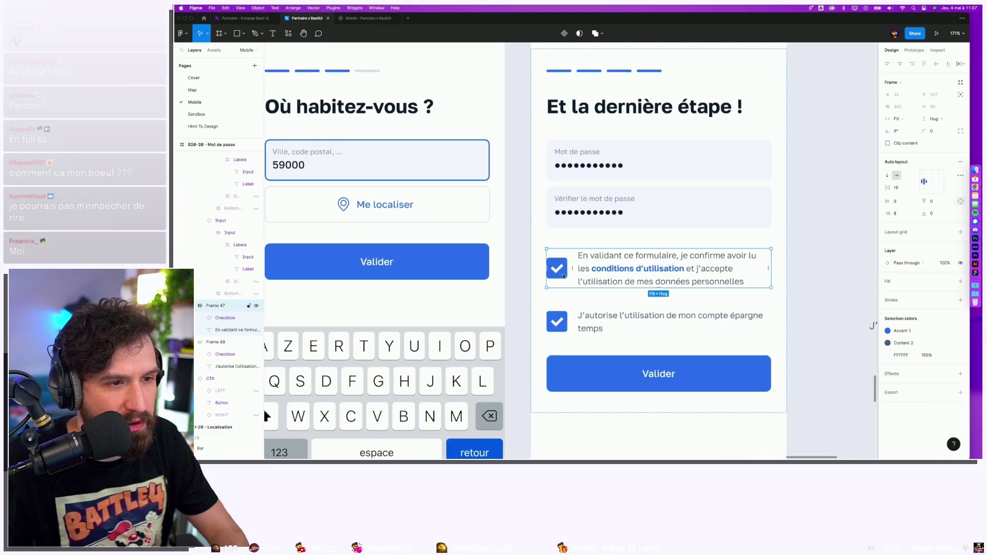
{"action": "left_click", "coordinate": [930, 175]}
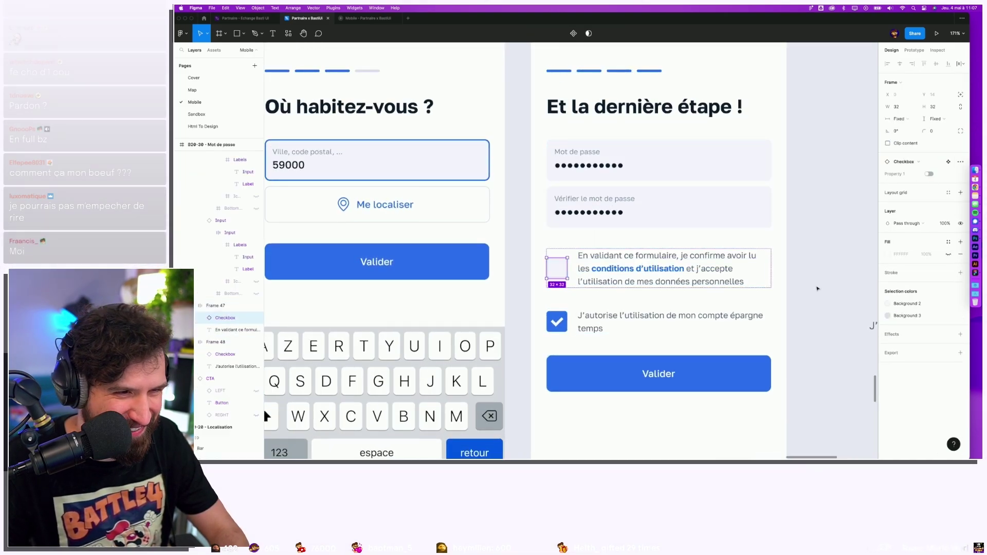
{"action": "left_click", "coordinate": [557, 321]}
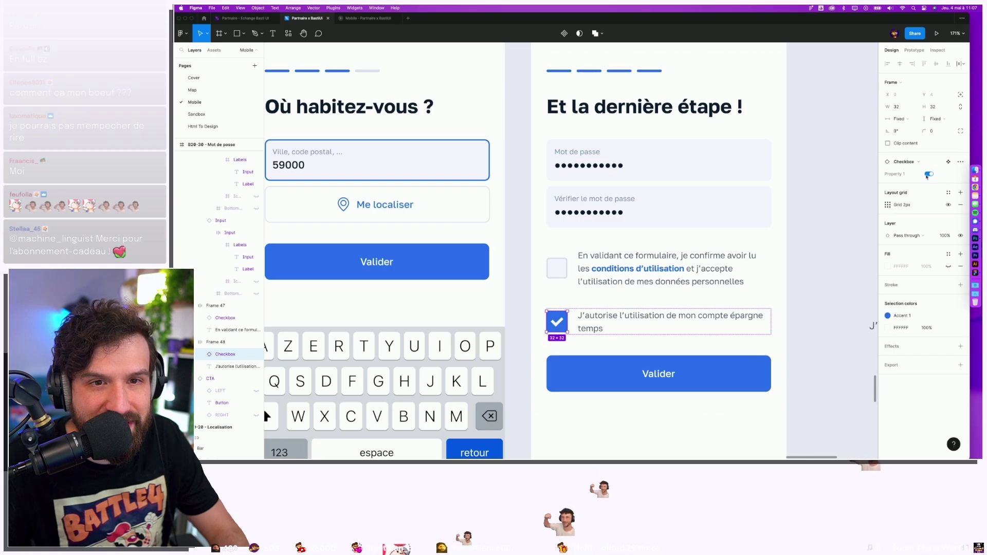
{"action": "left_click", "coordinate": [929, 175]}
{"action": "left_click", "coordinate": [811, 283]}
{"action": "scroll", "coordinate": [811, 282], "scroll_direction": "down", "scroll_amount": 5}
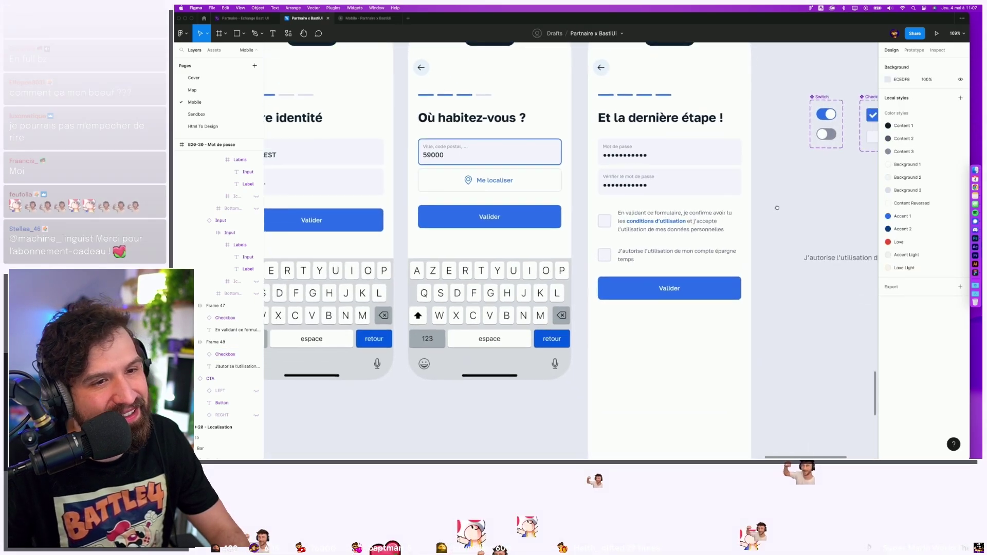
{"action": "scroll", "coordinate": [666, 335], "scroll_direction": "up", "scroll_amount": 2}
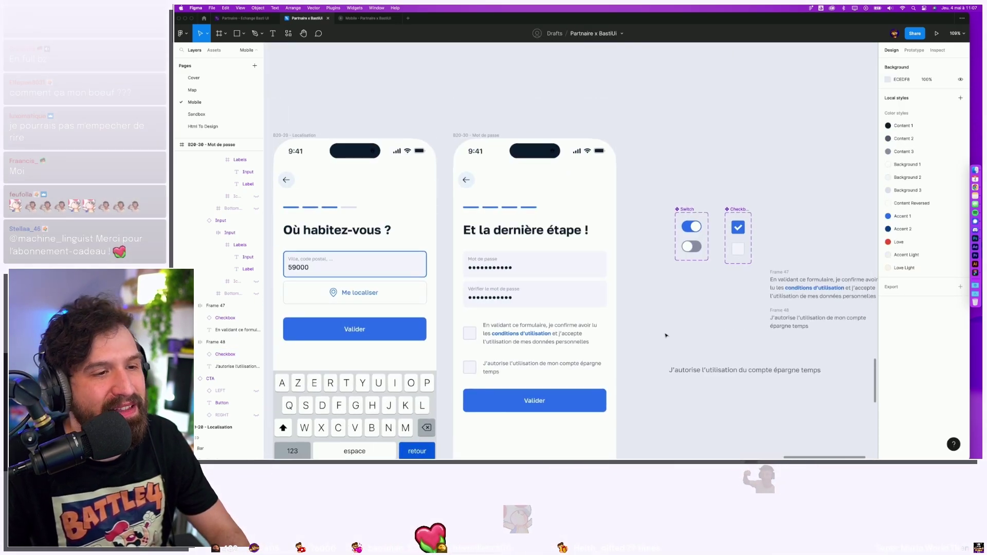
Align the second consent row's checkbox and text to the top-left.
{"action": "left_click", "coordinate": [507, 344]}
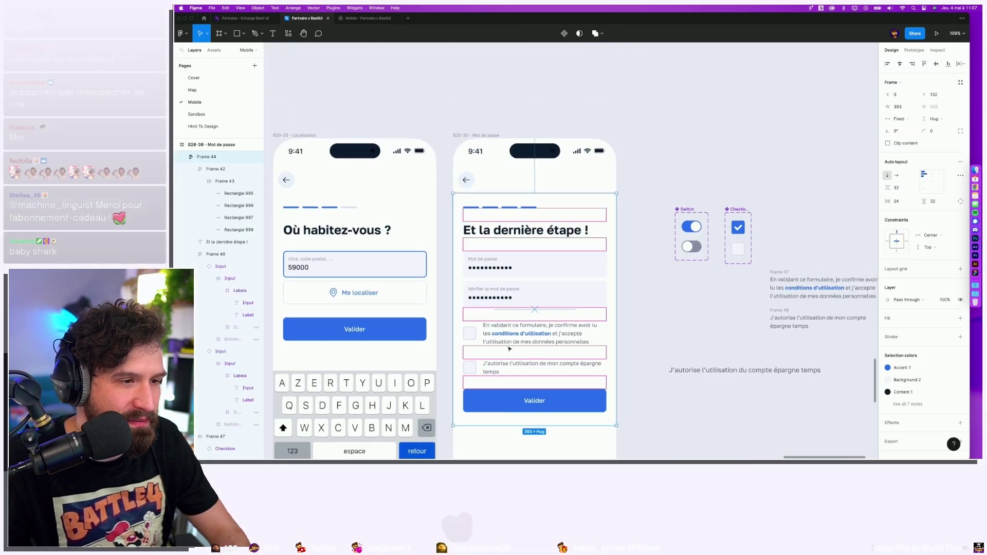
{"action": "key", "text": "Tab"}
{"action": "left_click", "coordinate": [924, 174]}
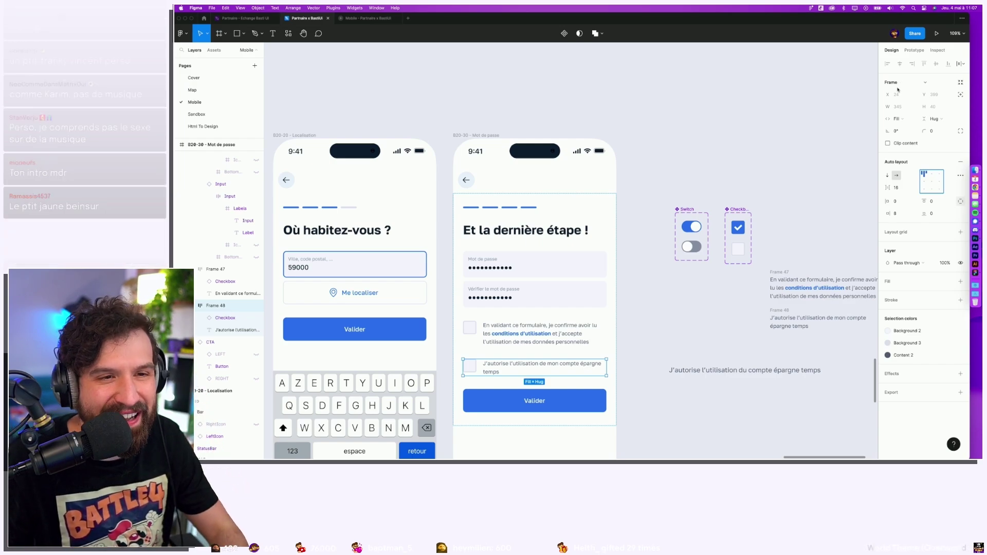
{"action": "left_click", "coordinate": [748, 167]}
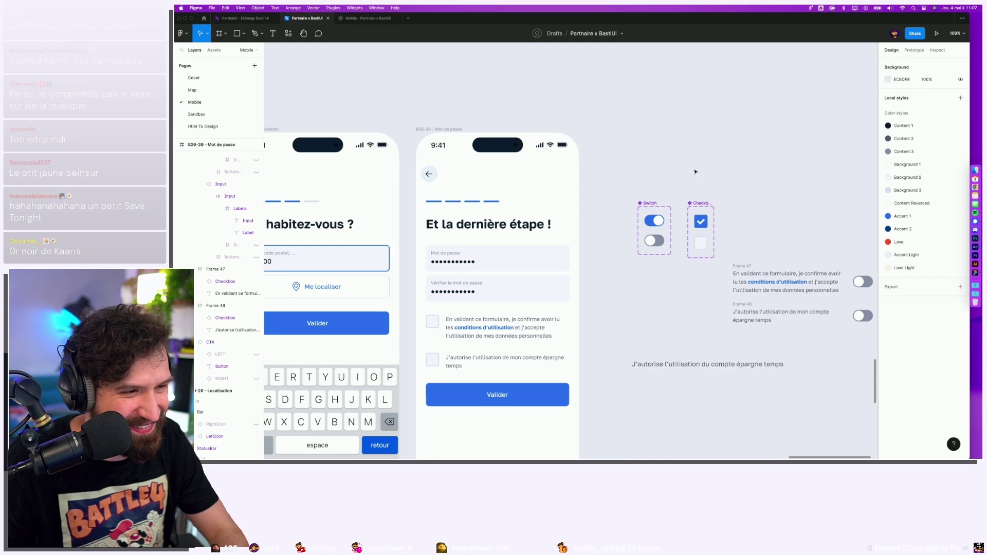
{"action": "scroll", "coordinate": [731, 176], "scroll_direction": "up", "scroll_amount": 5}
{"action": "left_click", "coordinate": [719, 188]}
{"action": "scroll", "coordinate": [757, 203], "scroll_direction": "up", "scroll_amount": 1}
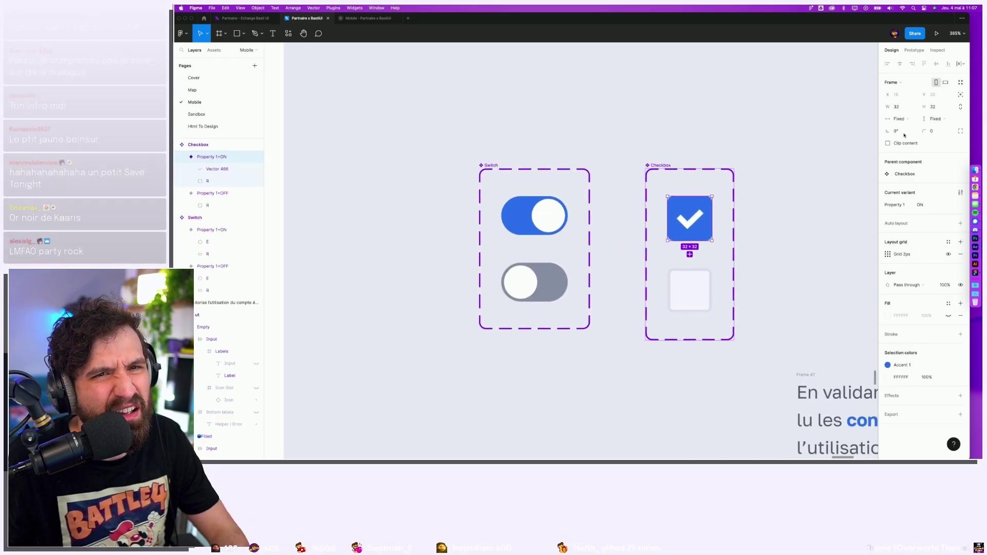
Resize both Checkbox variants to 28×28.
{"action": "left_click", "coordinate": [905, 108]}
{"action": "type", "text": "28"}
{"action": "key", "text": "Return"}
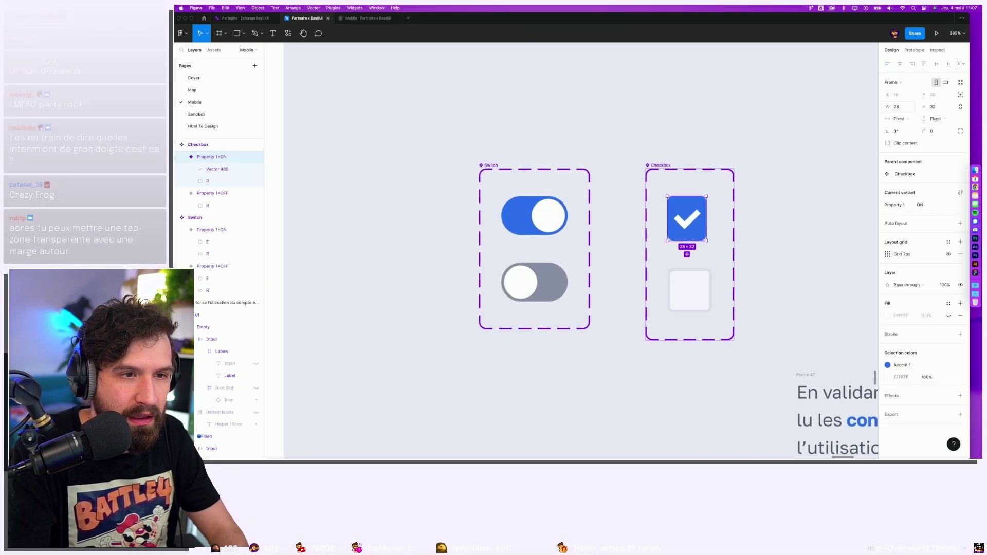
{"action": "left_click", "coordinate": [937, 108]}
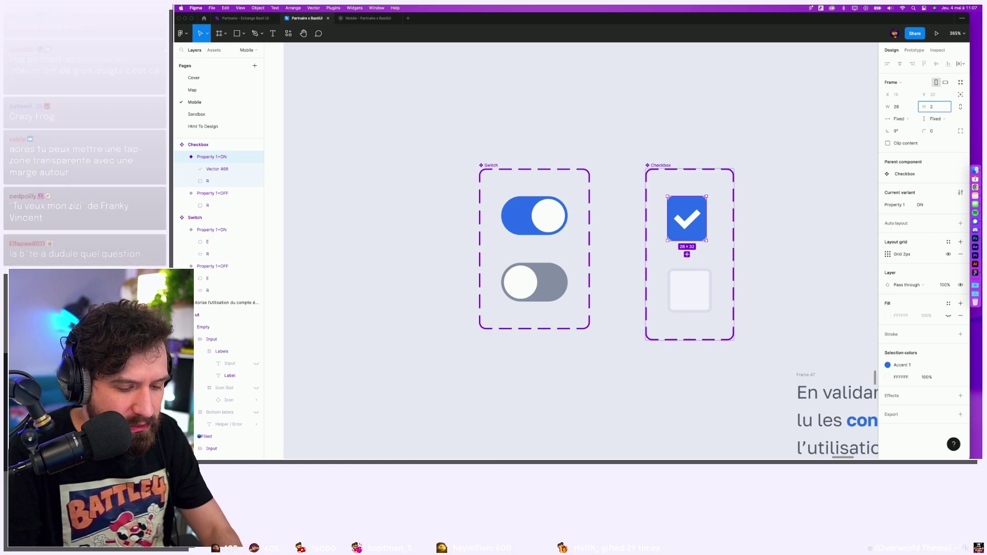
{"action": "type", "text": "28"}
{"action": "key", "text": "Return"}
{"action": "left_click", "coordinate": [710, 283]}
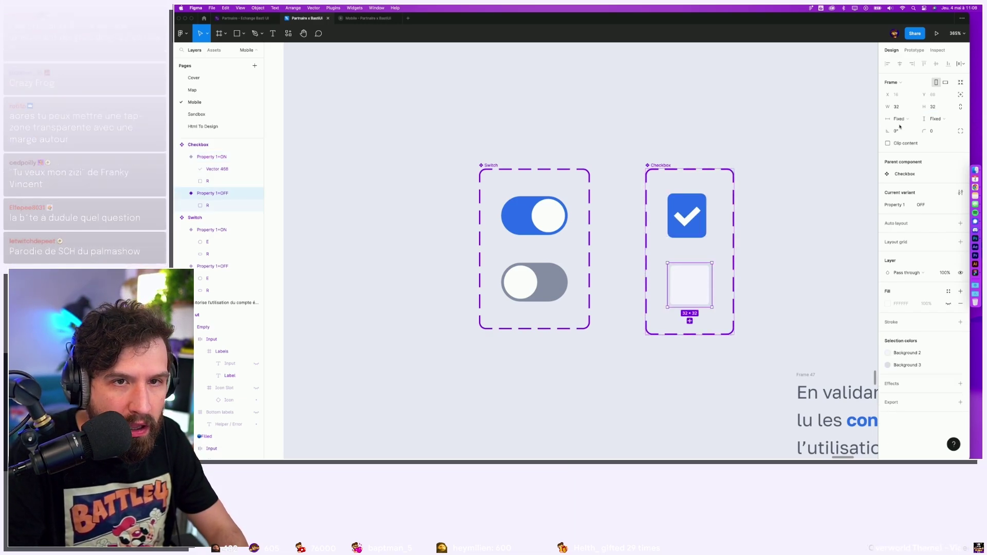
{"action": "type", "text": "8"}
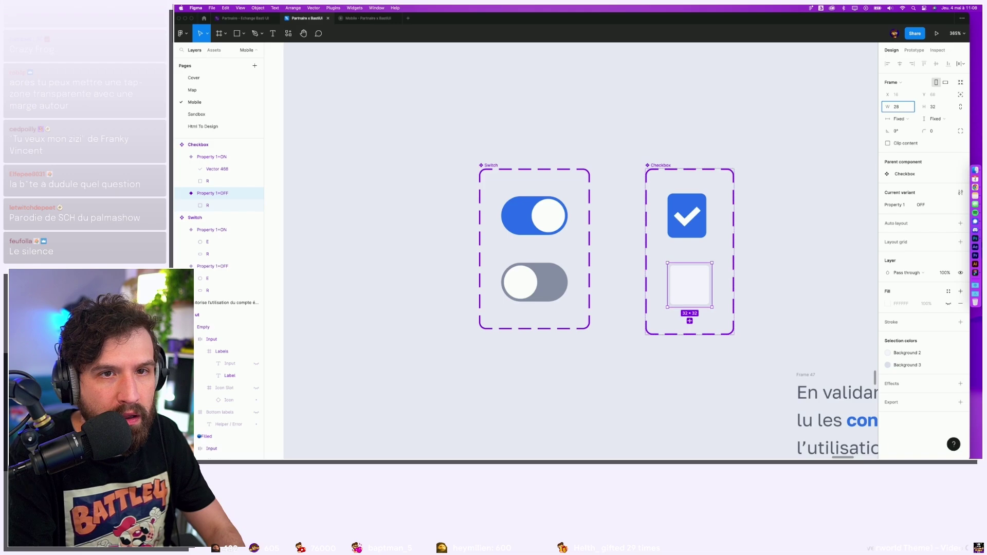
{"action": "key", "text": "Tab"}
{"action": "key", "text": "Return"}
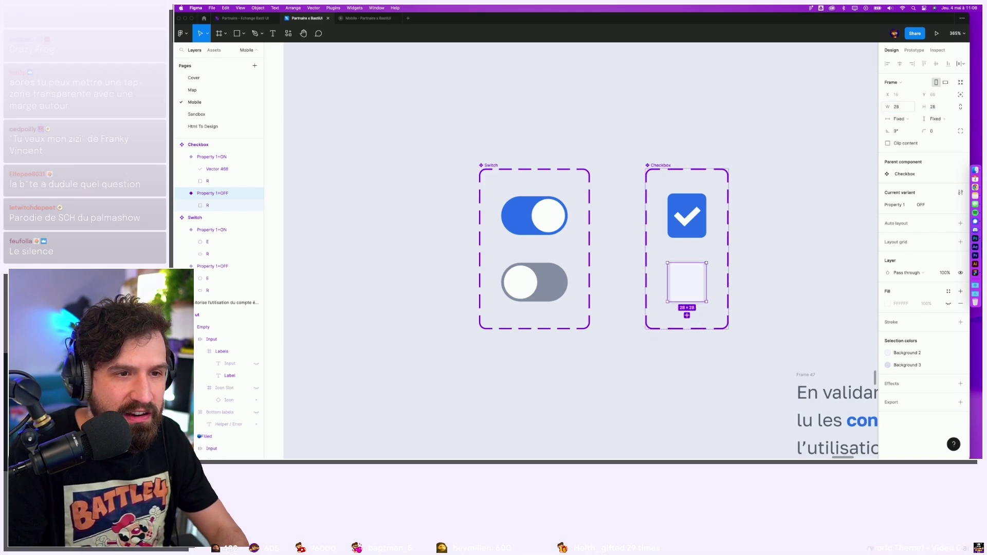
Stretch the unchecked box's inner rectangle to the frame's full height.
{"action": "left_click", "coordinate": [682, 206]}
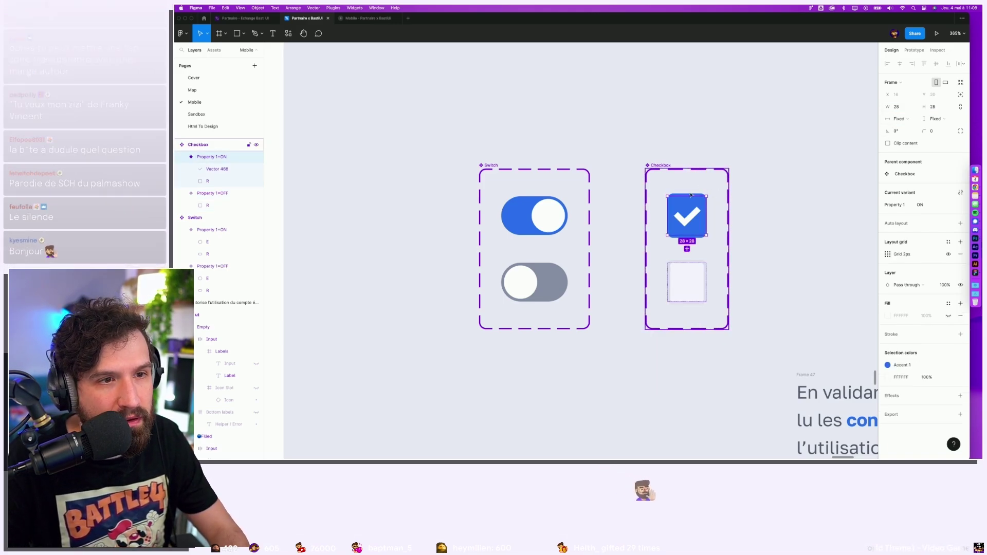
{"action": "scroll", "coordinate": [682, 199], "scroll_direction": "up", "scroll_amount": 5}
{"action": "left_click", "coordinate": [683, 195]}
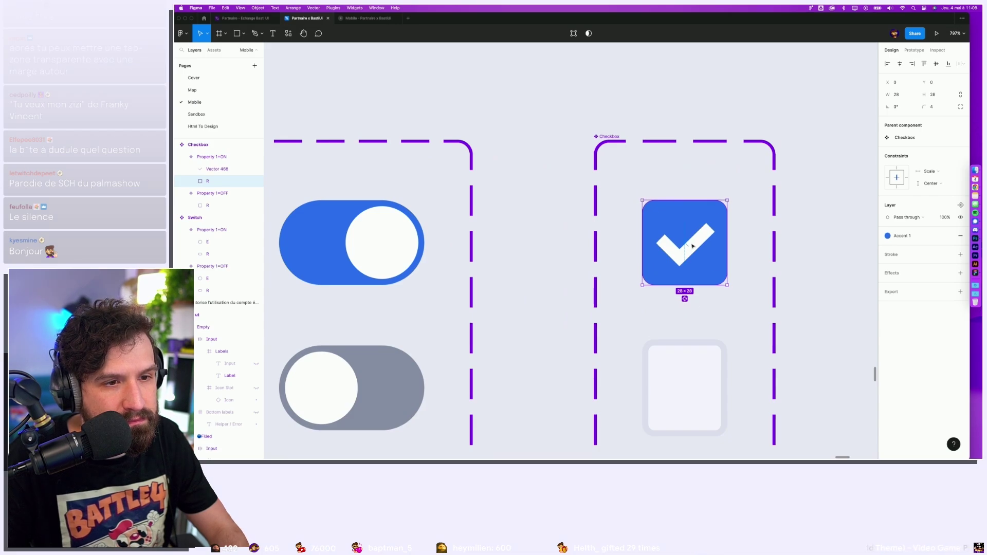
{"action": "left_click", "coordinate": [699, 352]}
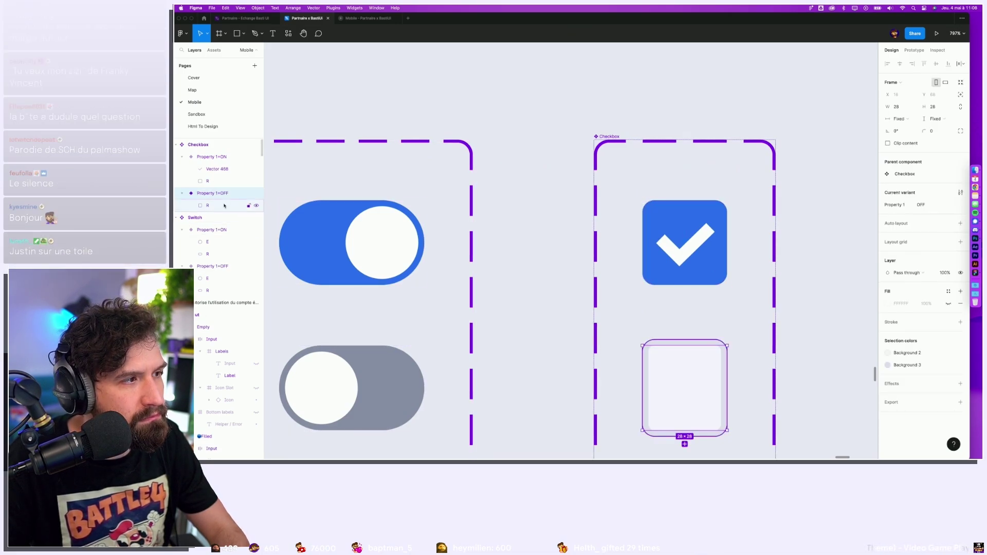
{"action": "double_click", "coordinate": [671, 356]}
{"action": "left_click_drag", "start_coordinate": [695, 348], "coordinate": [696, 345]}
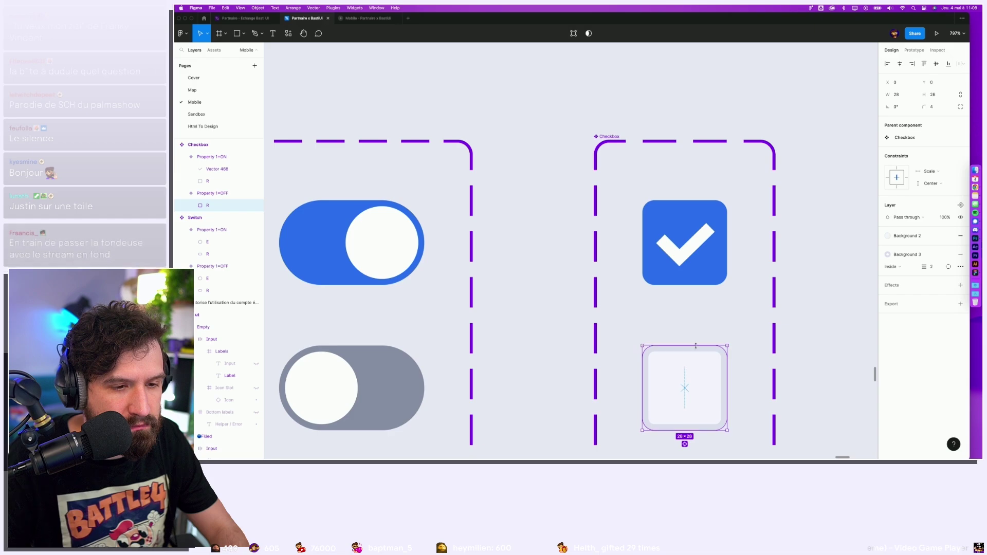
{"action": "scroll", "coordinate": [728, 344], "scroll_direction": "down", "scroll_amount": 5}
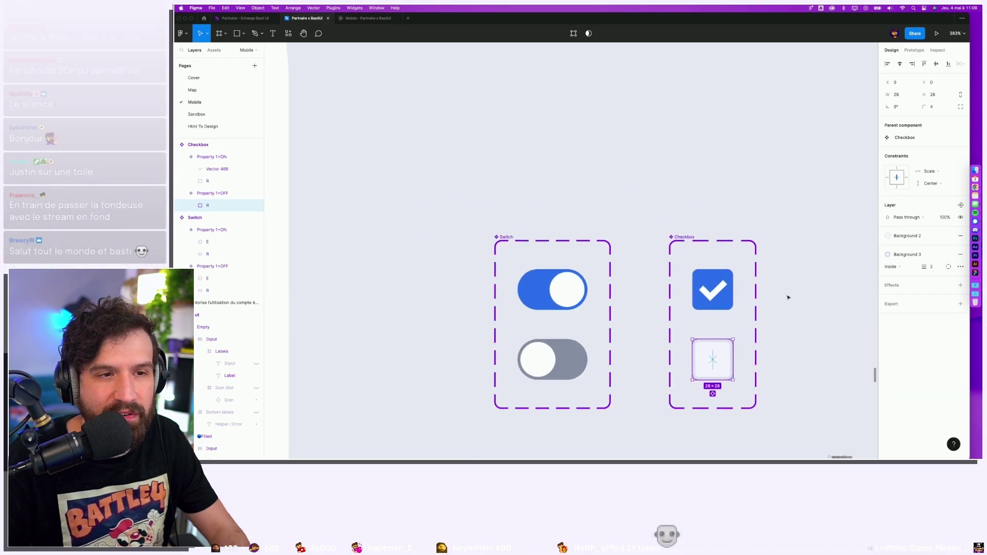
{"action": "left_click", "coordinate": [777, 303]}
{"action": "scroll", "coordinate": [769, 305], "scroll_direction": "right", "scroll_amount": 2}
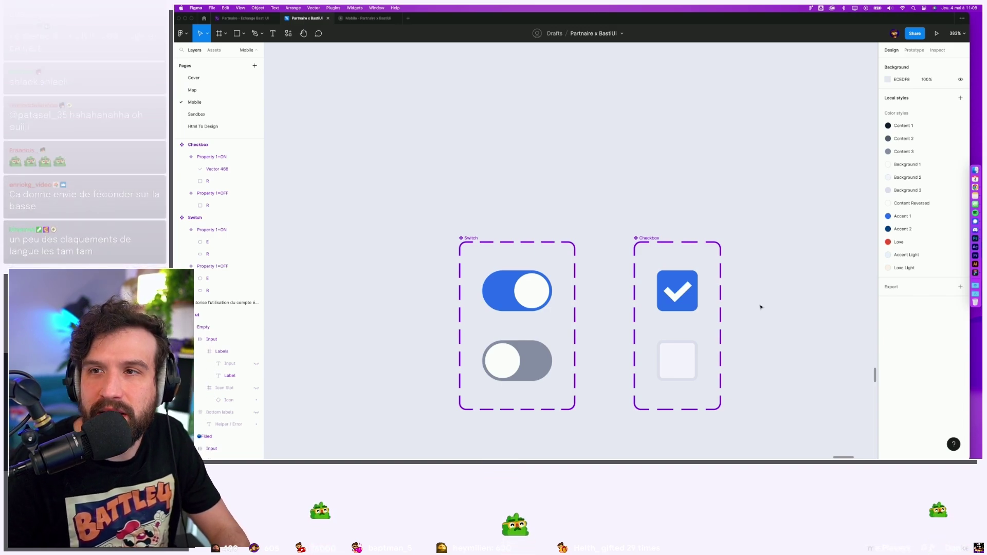
{"action": "scroll", "coordinate": [754, 322], "scroll_direction": "down", "scroll_amount": 3}
{"action": "scroll", "coordinate": [754, 322], "scroll_direction": "right", "scroll_amount": 2}
Narrow the checked variant's checkmark vector evenly so it stays centred.
{"action": "left_click", "coordinate": [643, 229]}
{"action": "double_click", "coordinate": [643, 229]}
{"action": "scroll", "coordinate": [642, 230], "scroll_direction": "up", "scroll_amount": 5}
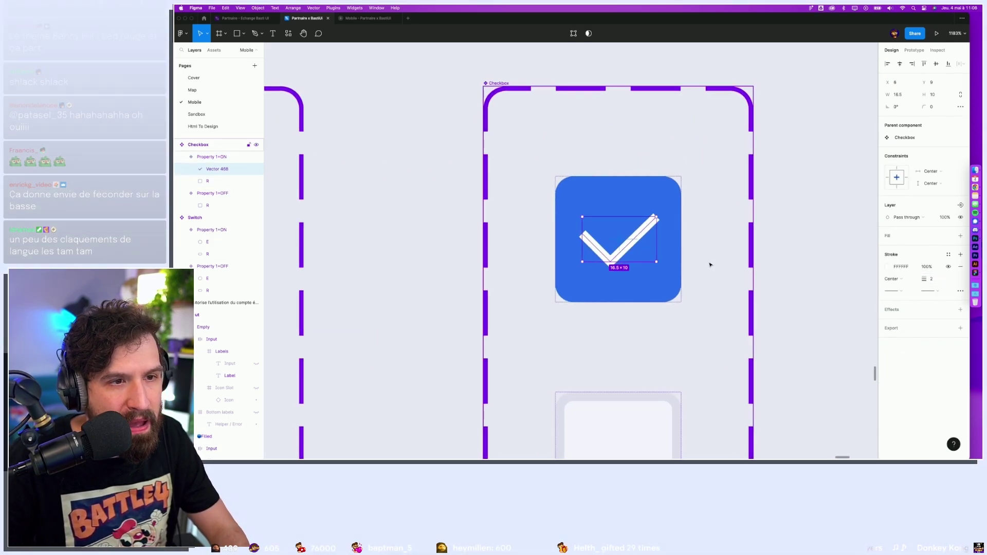
{"action": "scroll", "coordinate": [683, 238], "scroll_direction": "down", "scroll_amount": 2}
{"action": "scroll", "coordinate": [669, 247], "scroll_direction": "right", "scroll_amount": 2}
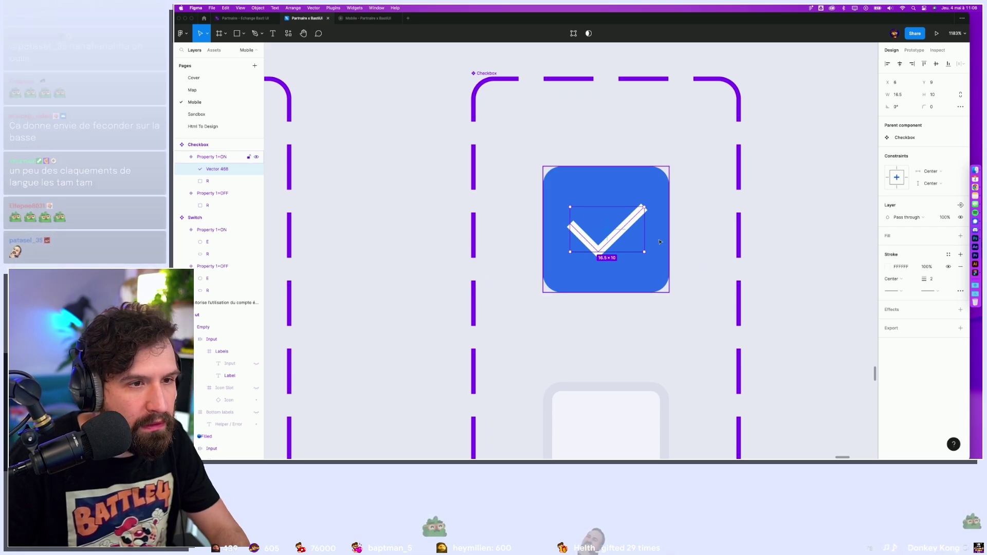
{"action": "left_click_drag", "start_coordinate": [645, 224], "coordinate": [642, 225]}
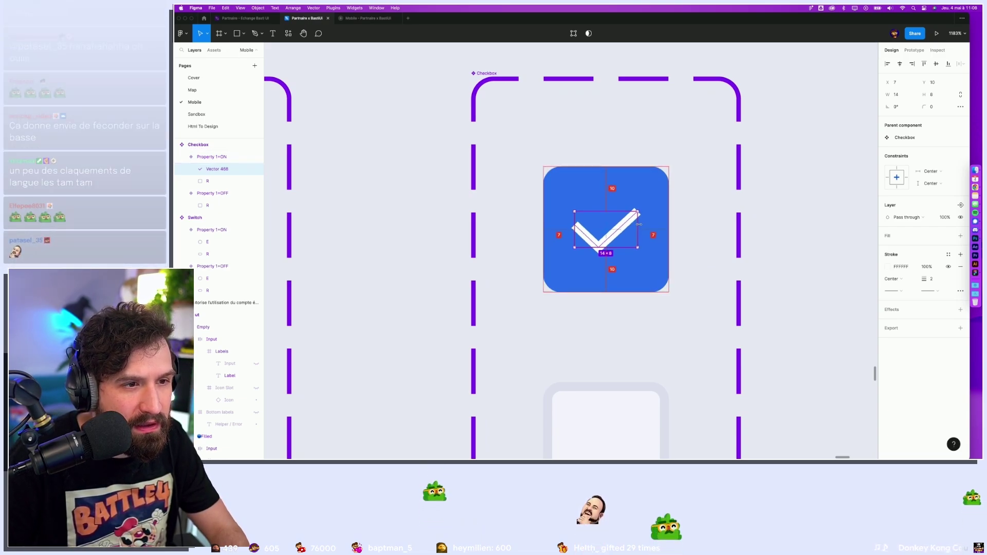
{"action": "left_click_drag", "start_coordinate": [640, 224], "coordinate": [635, 224]}
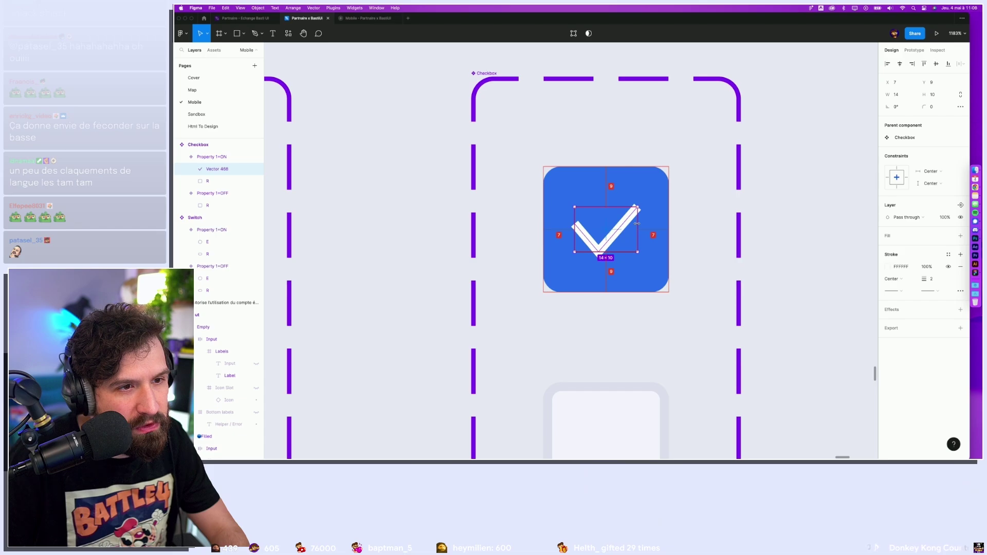
{"action": "left_click", "coordinate": [797, 218]}
{"action": "scroll", "coordinate": [796, 218], "scroll_direction": "down", "scroll_amount": 10}
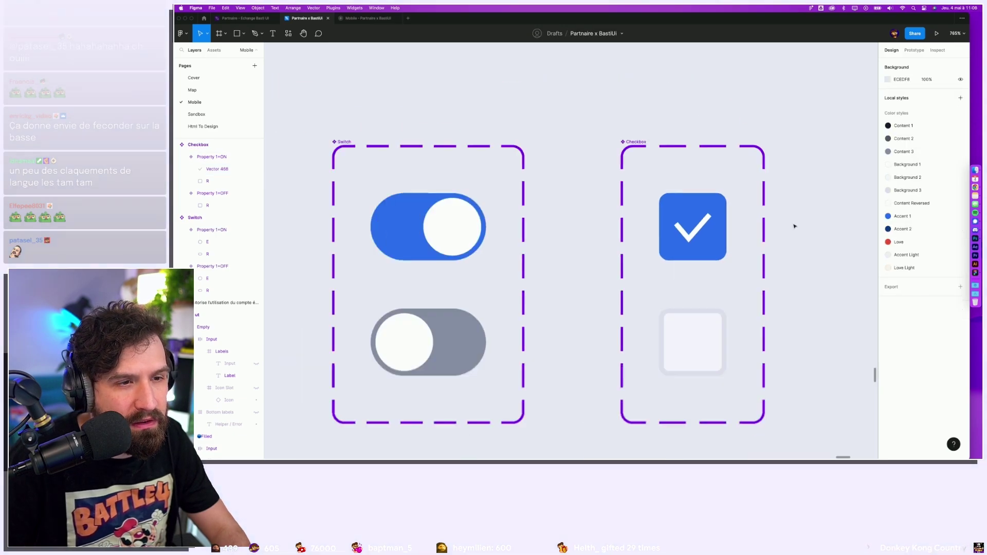
Inspect the consent rows and their text on the password screen.
{"action": "scroll", "coordinate": [796, 221], "scroll_direction": "down", "scroll_amount": 5}
{"action": "scroll", "coordinate": [797, 258], "scroll_direction": "up", "scroll_amount": 3}
{"action": "scroll", "coordinate": [797, 258], "scroll_direction": "right", "scroll_amount": 1}
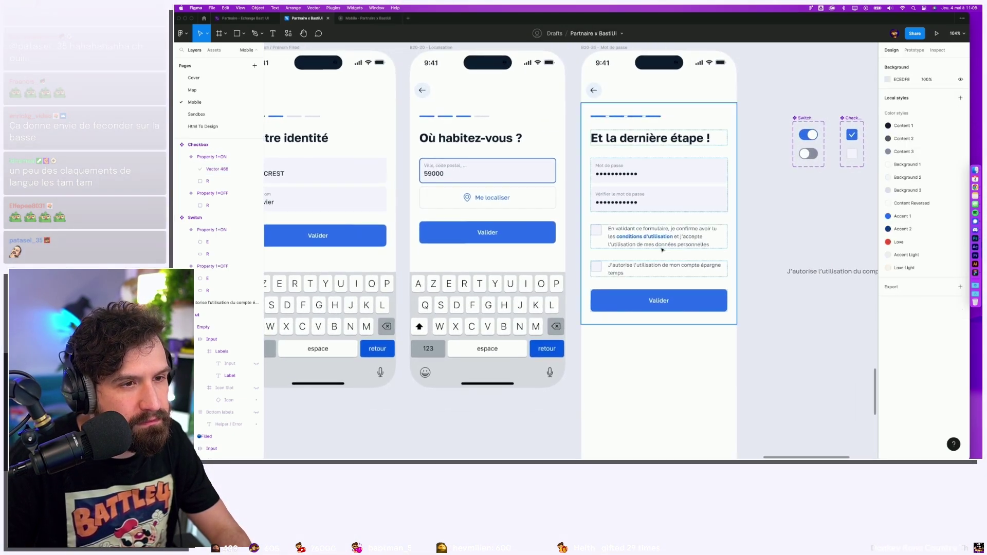
{"action": "scroll", "coordinate": [712, 221], "scroll_direction": "up", "scroll_amount": 5}
{"action": "left_click", "coordinate": [552, 161]}
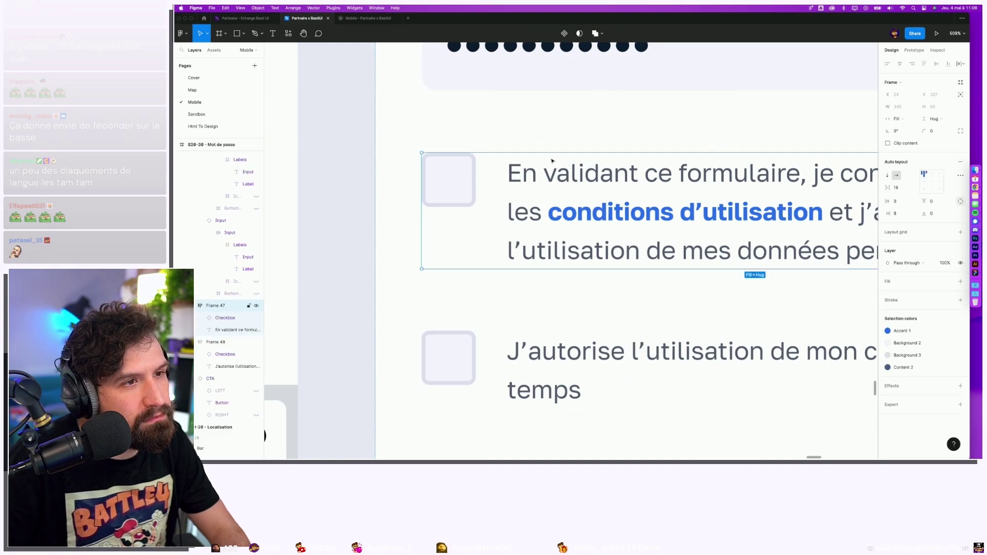
{"action": "double_click", "coordinate": [549, 175]}
{"action": "scroll", "coordinate": [592, 204], "scroll_direction": "down", "scroll_amount": 3}
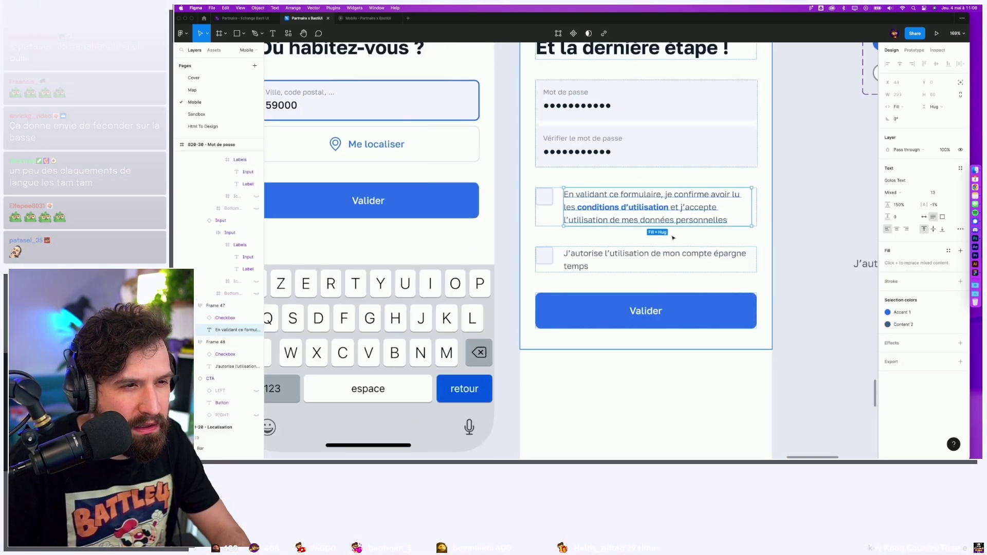
{"action": "key", "text": "Escape"}
{"action": "scroll", "coordinate": [693, 280], "scroll_direction": "up", "scroll_amount": 1}
{"action": "left_click", "coordinate": [642, 273], "text": "shift"}
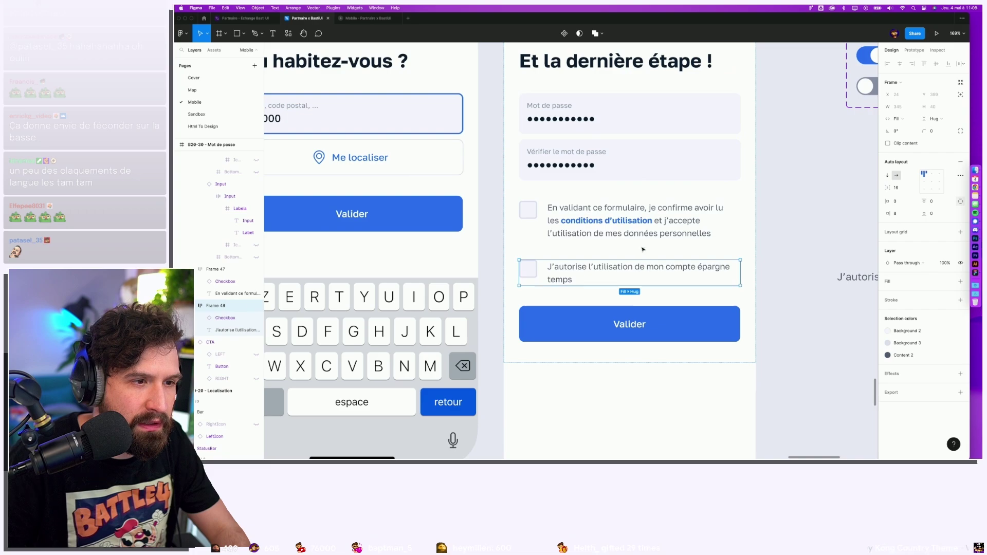
{"action": "left_click", "coordinate": [826, 284]}
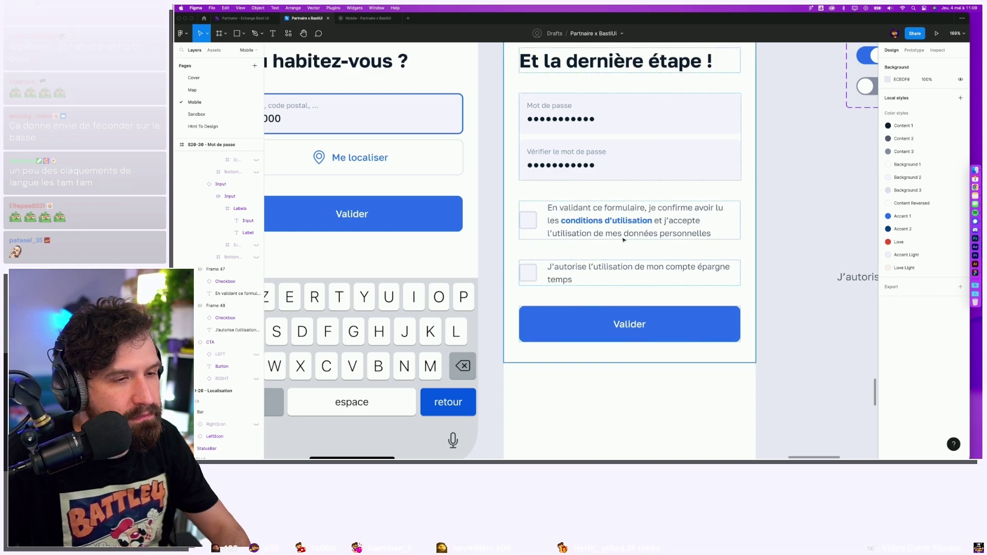
Make the "conditions d'utilisation" link words regular weight and underlined.
{"action": "scroll", "coordinate": [618, 235], "scroll_direction": "up", "scroll_amount": 5}
{"action": "double_click", "coordinate": [553, 208]}
{"action": "left_click_drag", "start_coordinate": [512, 208], "coordinate": [627, 207]}
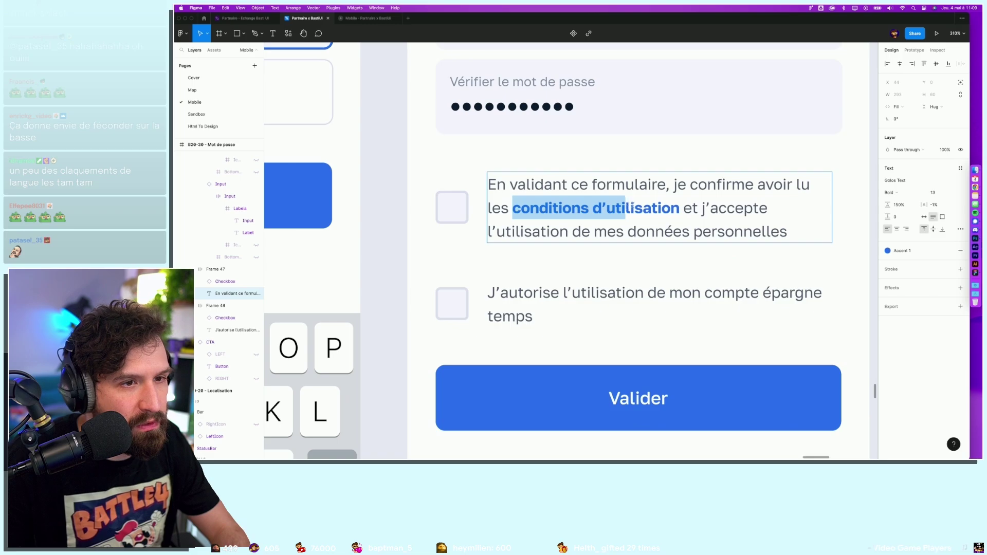
{"action": "key", "text": "super+b"}
{"action": "key", "text": "super+u"}
{"action": "key", "text": "Escape"}
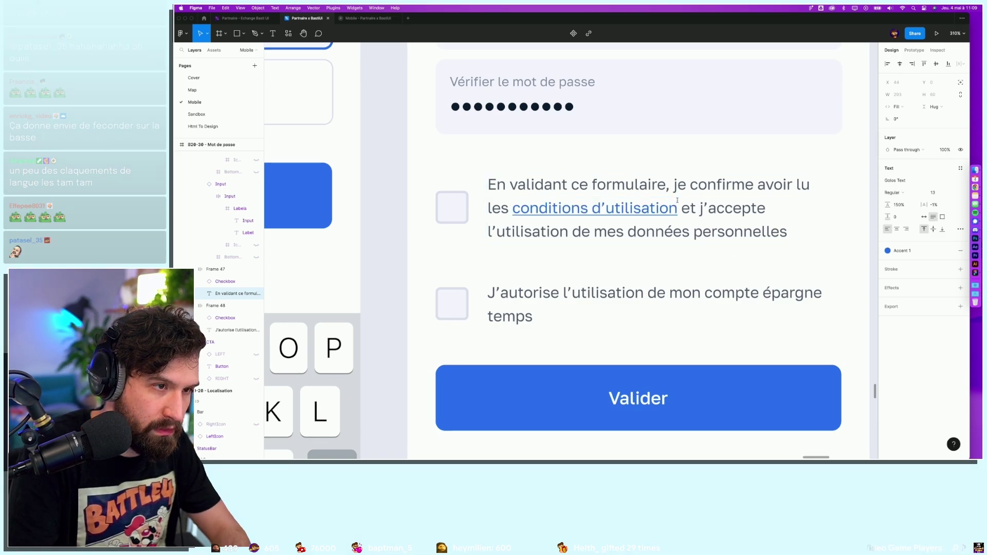
{"action": "scroll", "coordinate": [587, 237], "scroll_direction": "down", "scroll_amount": 10}
{"action": "left_click", "coordinate": [693, 338]}
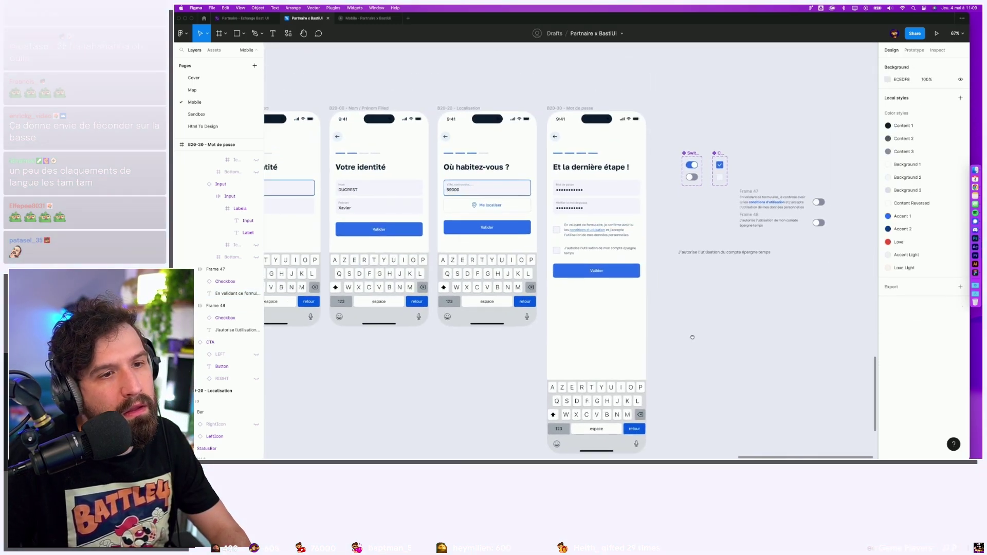
Shorten the Mot de passe frame to 972 high and open the mobile prototype.
{"action": "left_click", "coordinate": [618, 350]}
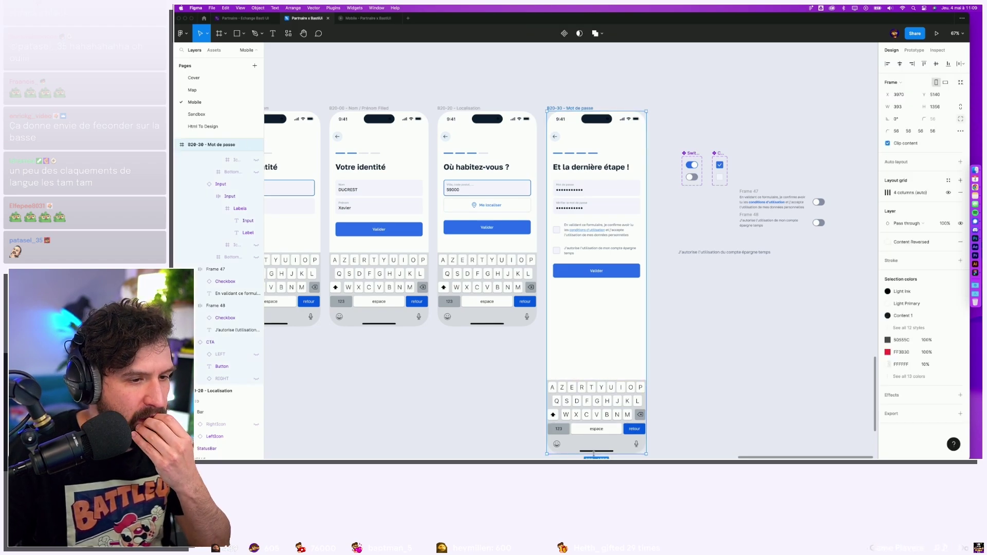
{"action": "left_click_drag", "start_coordinate": [594, 453], "coordinate": [598, 356]}
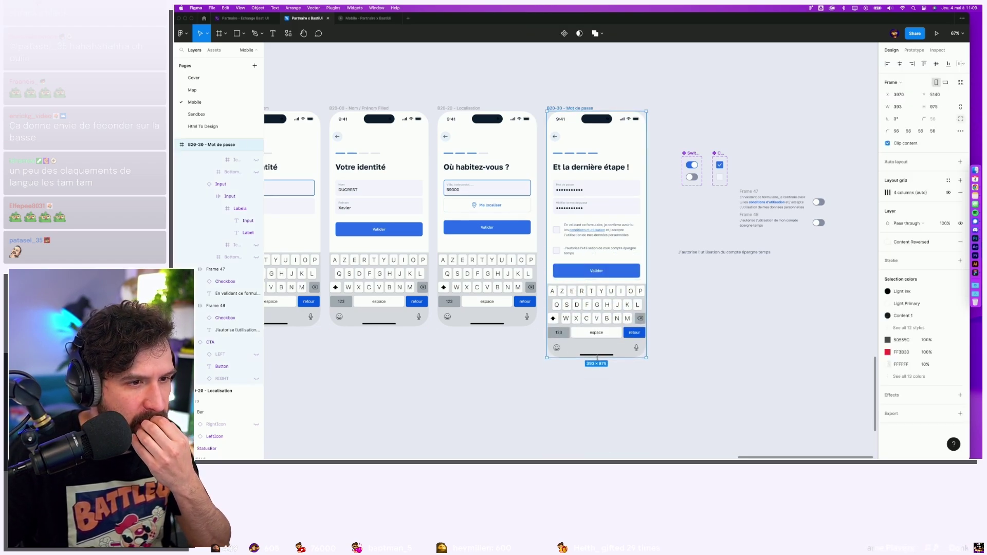
{"action": "left_click", "coordinate": [360, 18]}
{"action": "scroll", "coordinate": [549, 226], "scroll_direction": "down", "scroll_amount": 2}
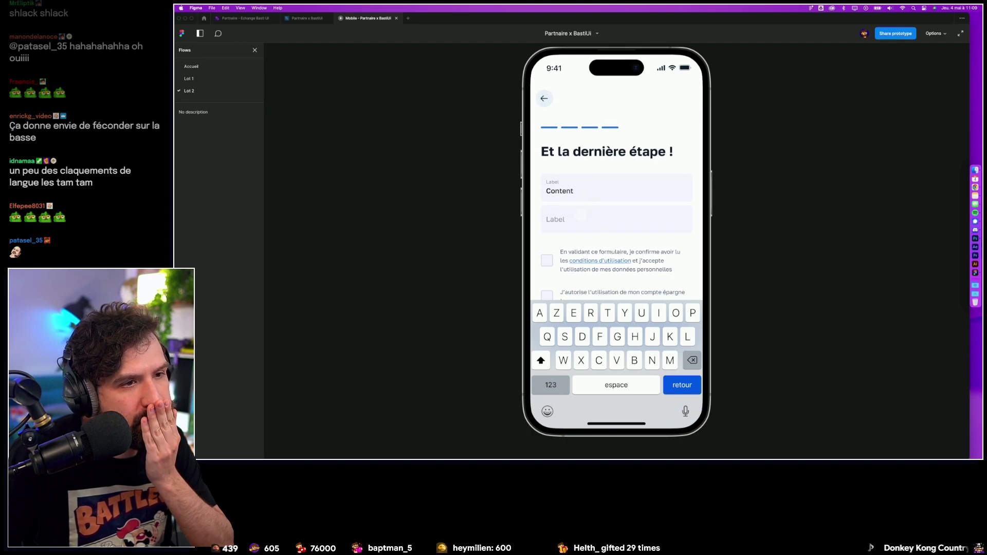
Tick the second consent checkbox in the prototype and return to the design file.
{"action": "left_click", "coordinate": [598, 270]}
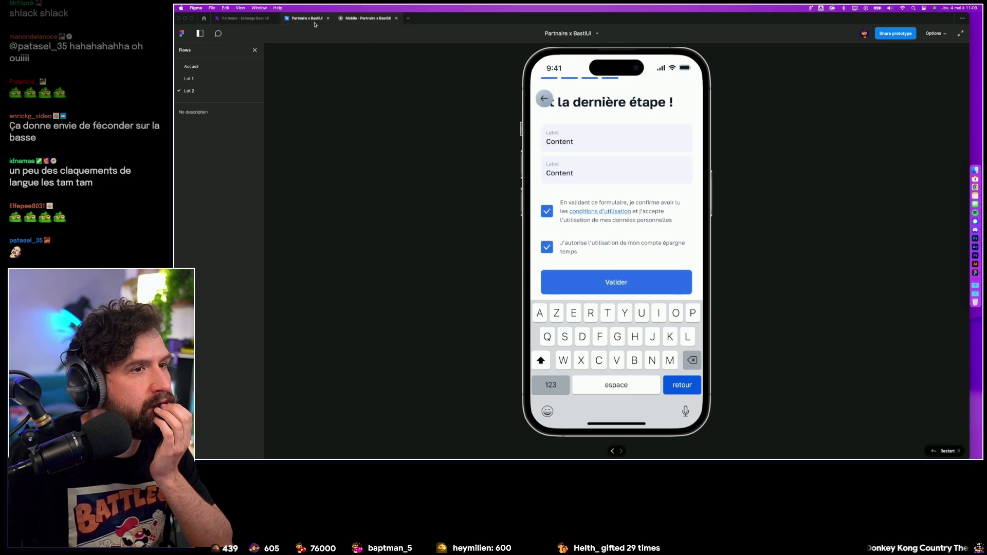
{"action": "mouse_move", "coordinate": [307, 17]}
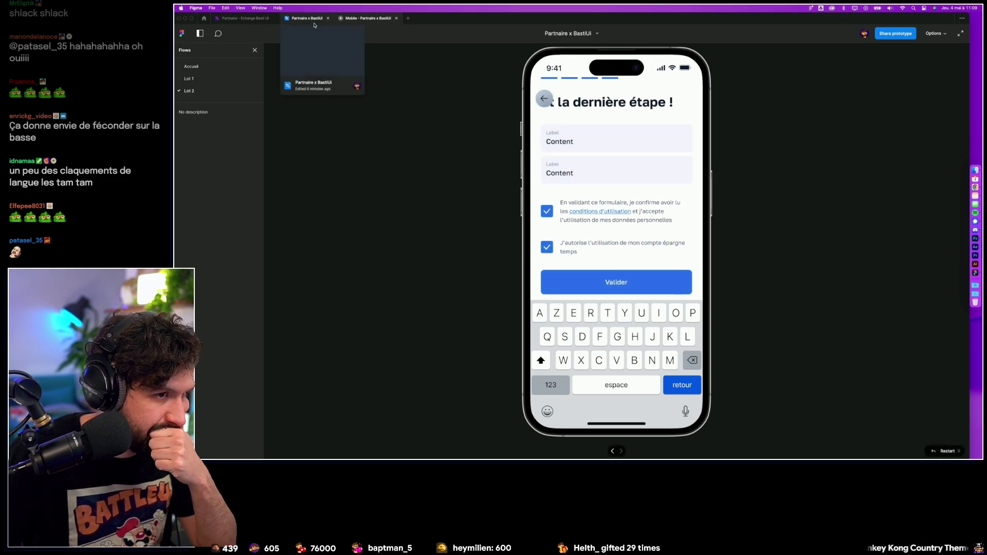
{"action": "left_click", "coordinate": [314, 21]}
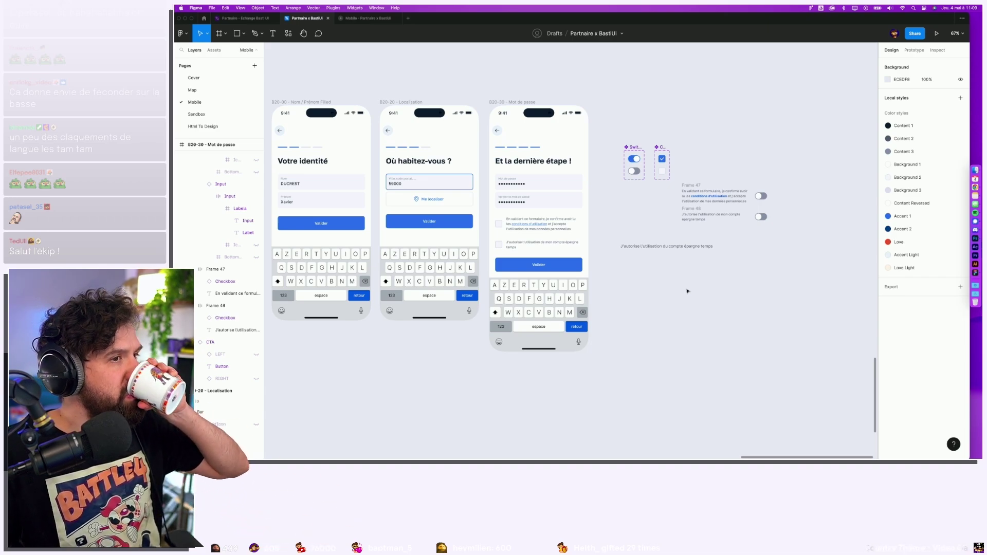
Present the prototype and step from Votre identité through the address and final steps.
{"action": "left_click", "coordinate": [509, 184]}
{"action": "left_click", "coordinate": [510, 183]}
{"action": "type", "text": "2"}
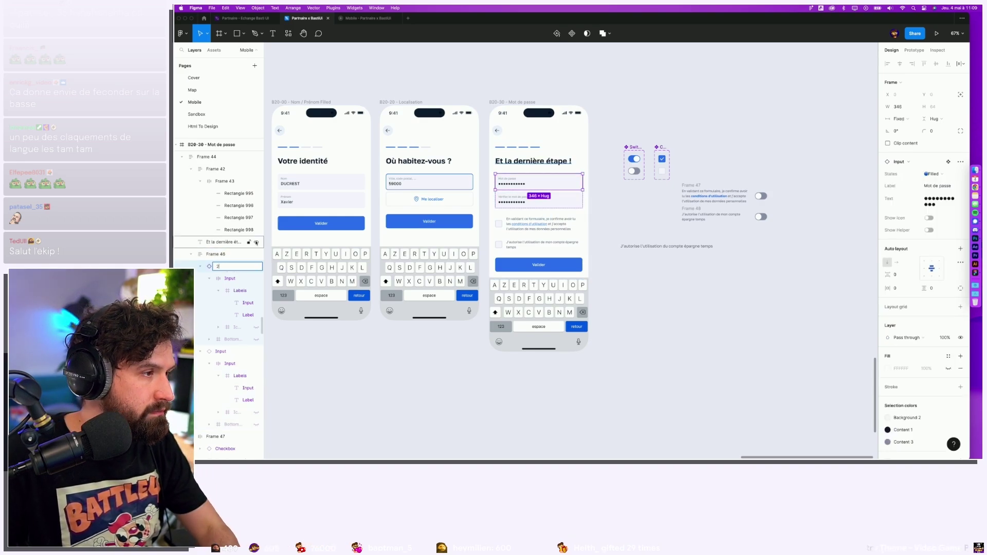
{"action": "key", "text": "super+alt+Return"}
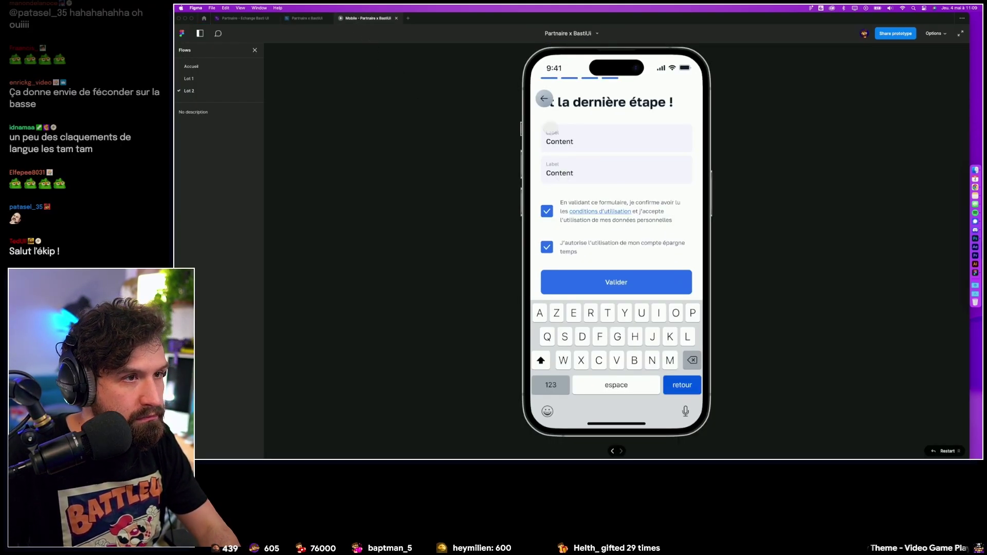
{"action": "left_click", "coordinate": [544, 99]}
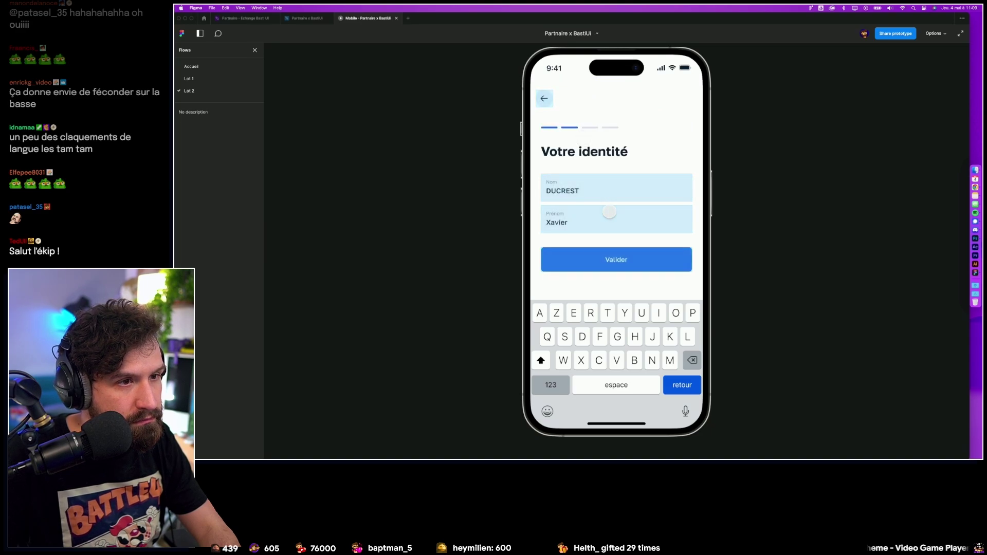
{"action": "left_click", "coordinate": [598, 259]}
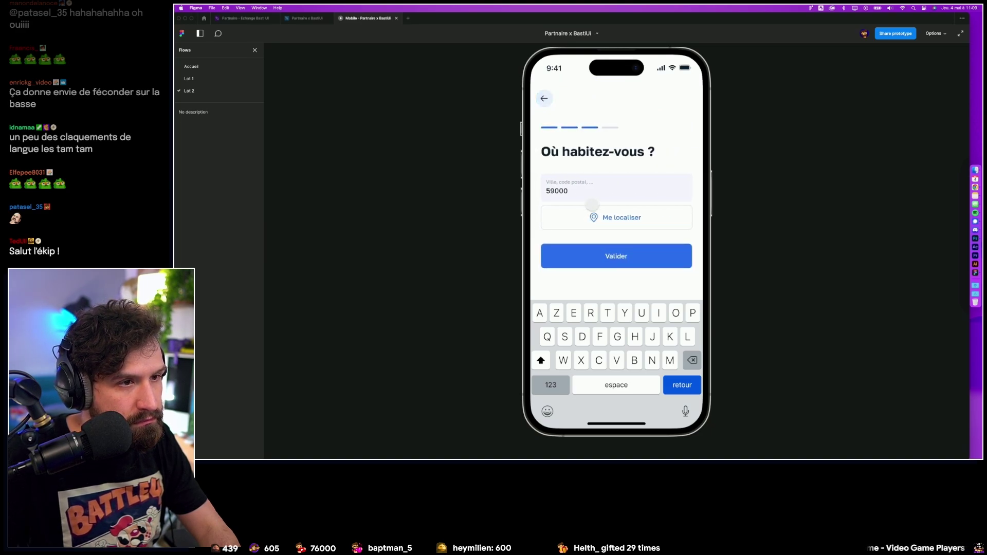
{"action": "left_click", "coordinate": [590, 252]}
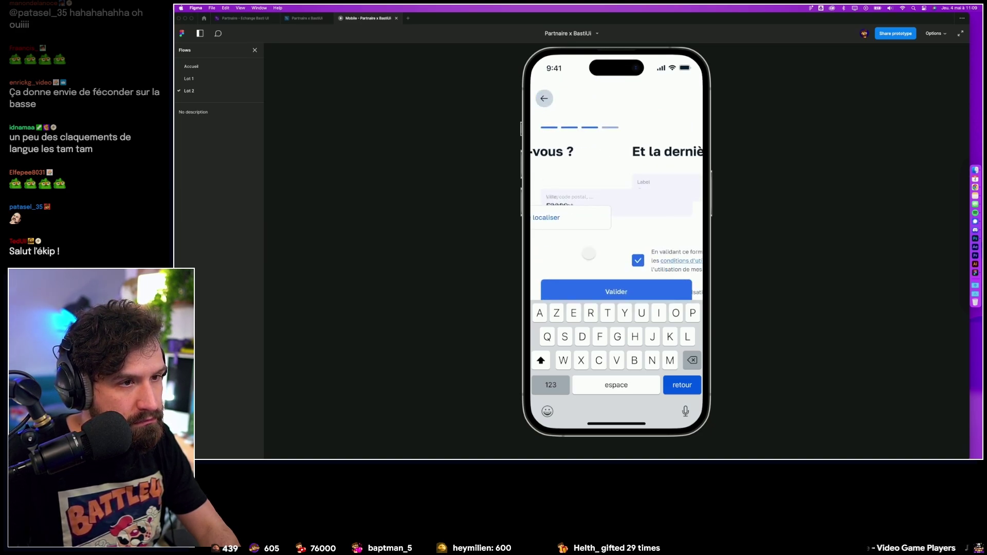
Rename the Frame 48 layer to 23.
{"action": "left_click", "coordinate": [291, 21]}
{"action": "left_click", "coordinate": [224, 254]}
{"action": "double_click", "coordinate": [224, 254]}
{"action": "type", "text": "23"}
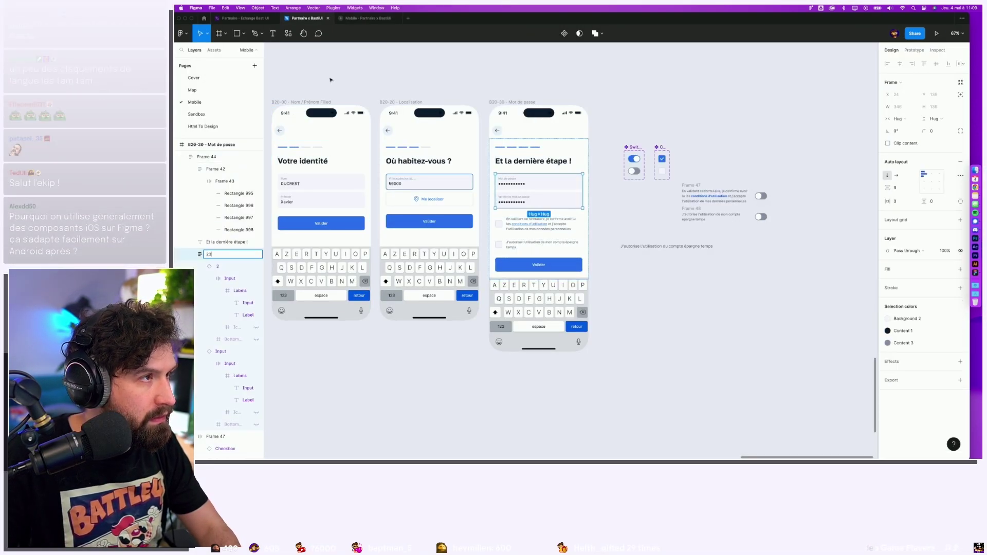
{"action": "left_click", "coordinate": [331, 80]}
Check the Nom / Prénom Filled frame's transition, then replay the prototype to the address step.
{"action": "left_click", "coordinate": [357, 22]}
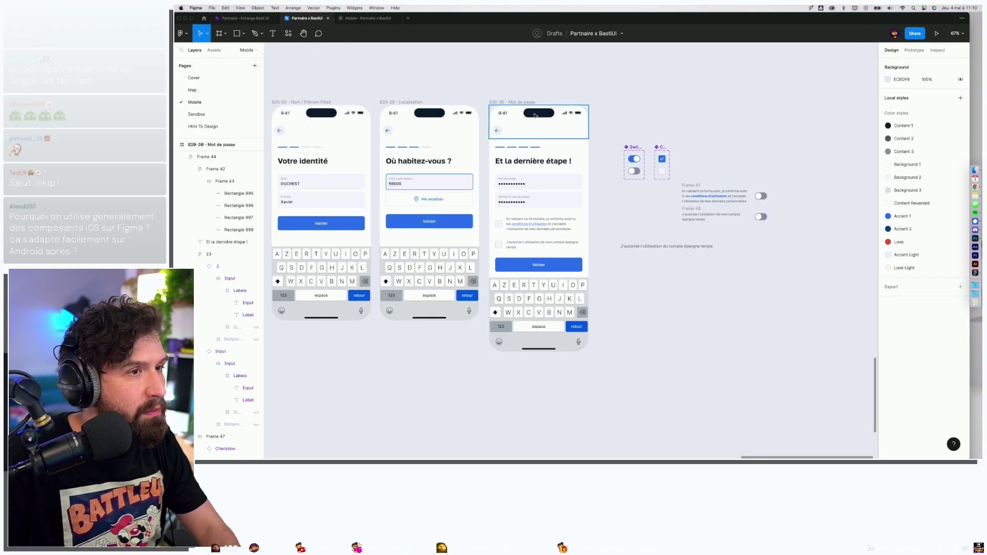
{"action": "left_click", "coordinate": [914, 50]}
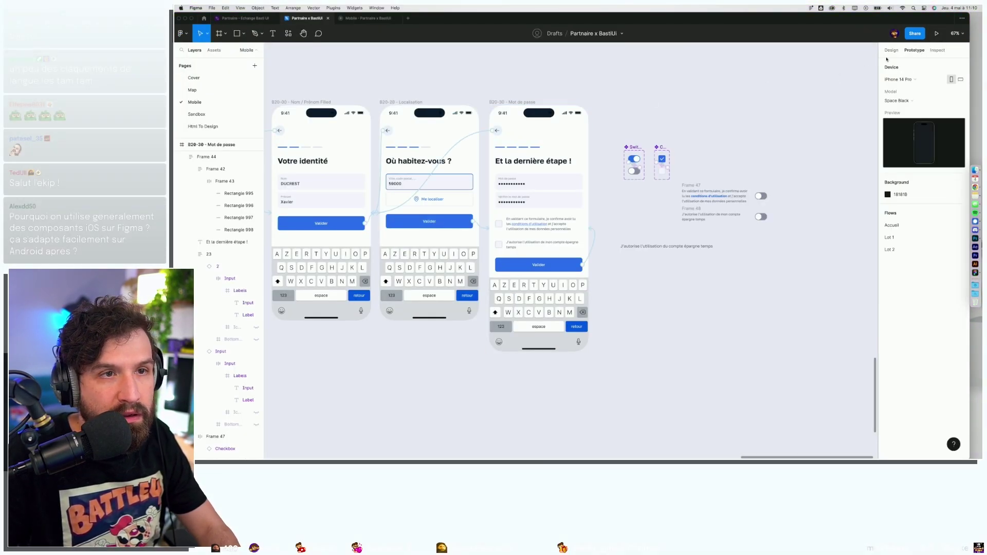
{"action": "scroll", "coordinate": [482, 136], "scroll_direction": "left", "scroll_amount": 4}
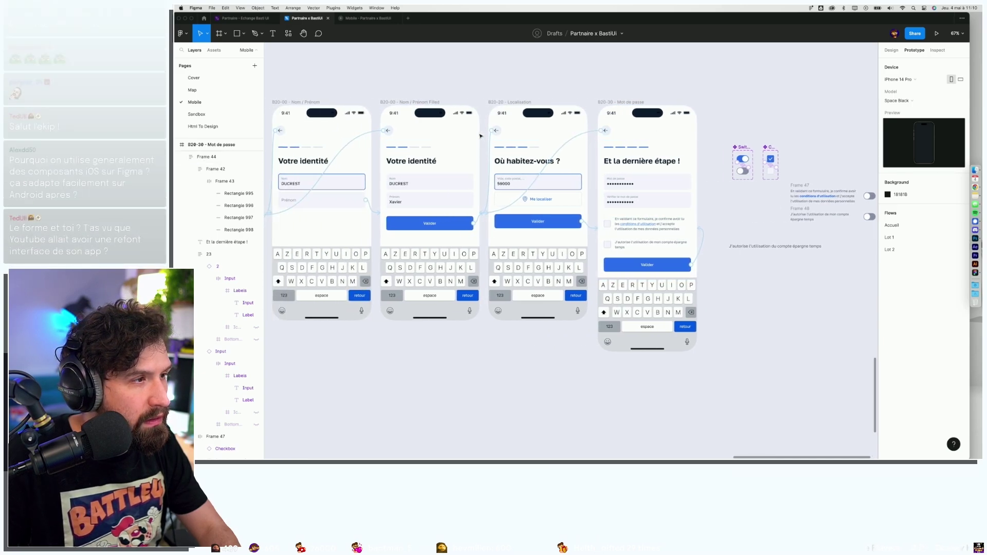
{"action": "left_click", "coordinate": [598, 199]}
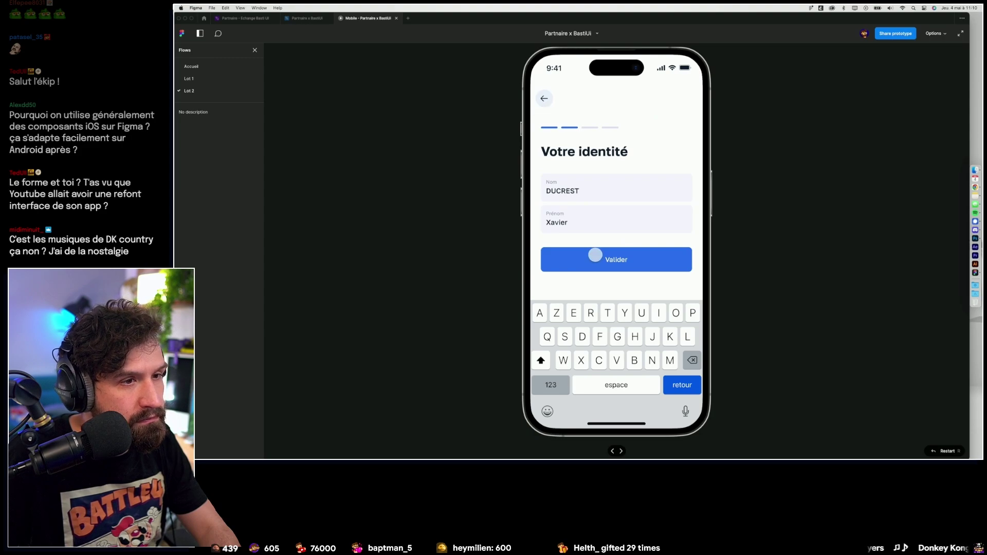
{"action": "left_click", "coordinate": [595, 255]}
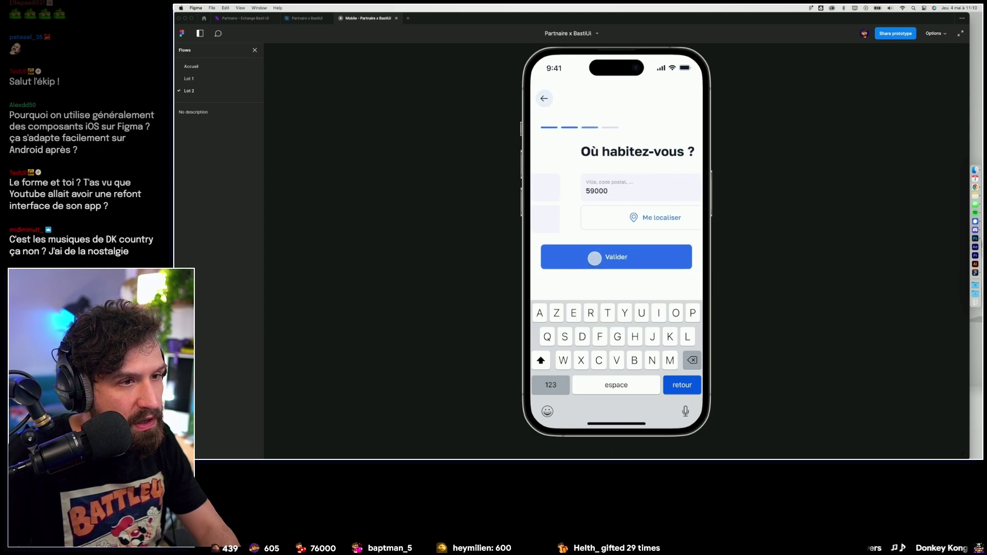
Play the prototype to the final step, tick the first consent box, and return to the editor.
{"action": "left_click", "coordinate": [607, 250]}
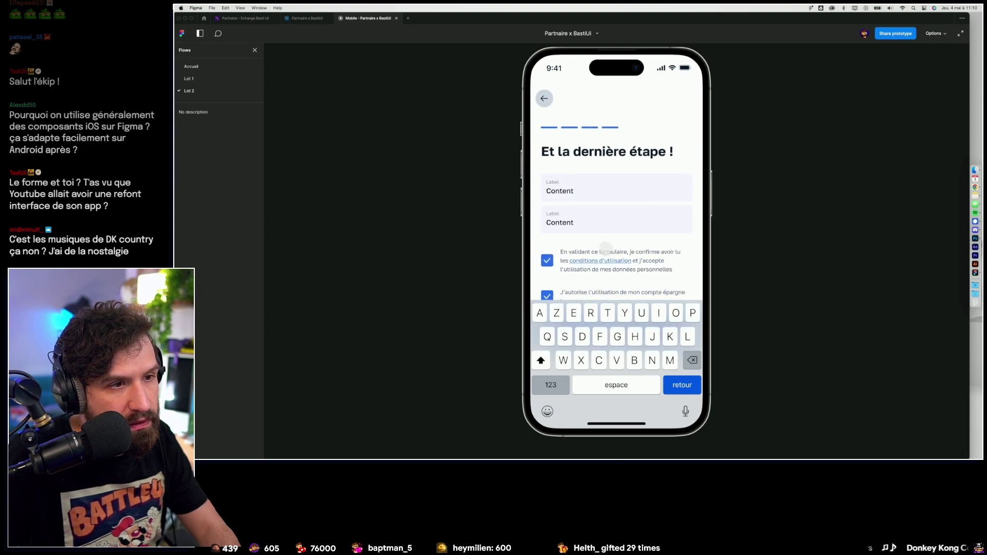
{"action": "left_click", "coordinate": [310, 21]}
{"action": "left_click", "coordinate": [367, 18]}
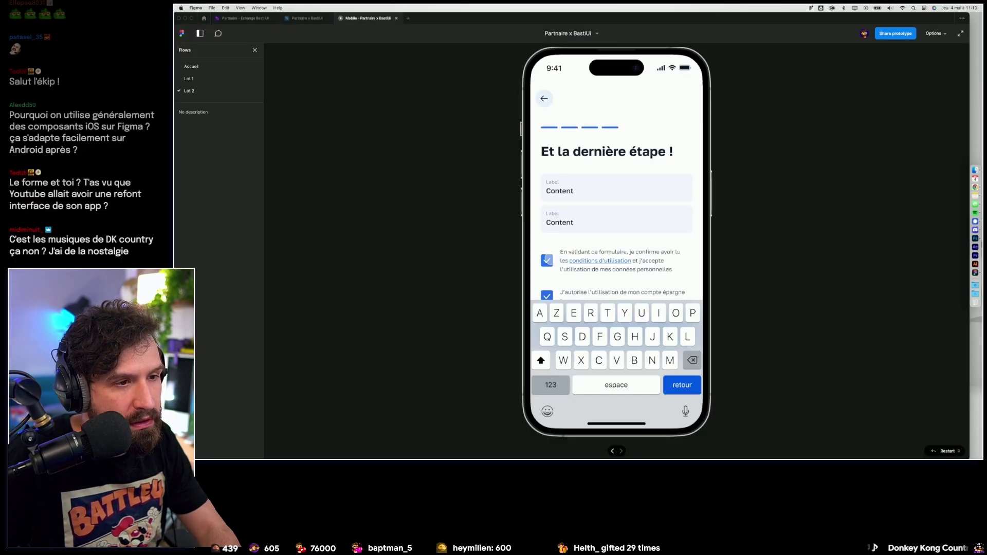
{"action": "left_click", "coordinate": [548, 260]}
{"action": "scroll", "coordinate": [555, 263], "scroll_direction": "down", "scroll_amount": 2}
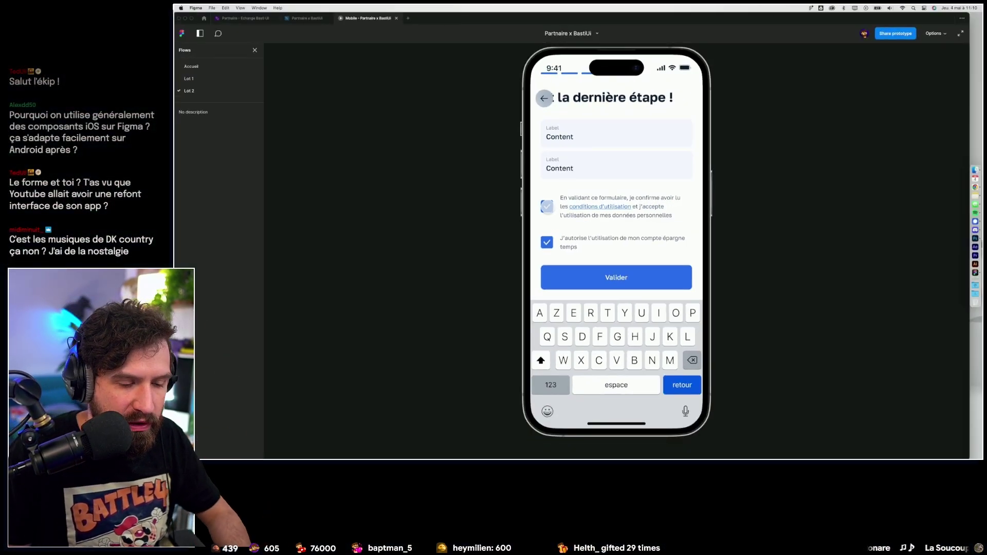
{"action": "scroll", "coordinate": [603, 162], "scroll_direction": "up", "scroll_amount": 2}
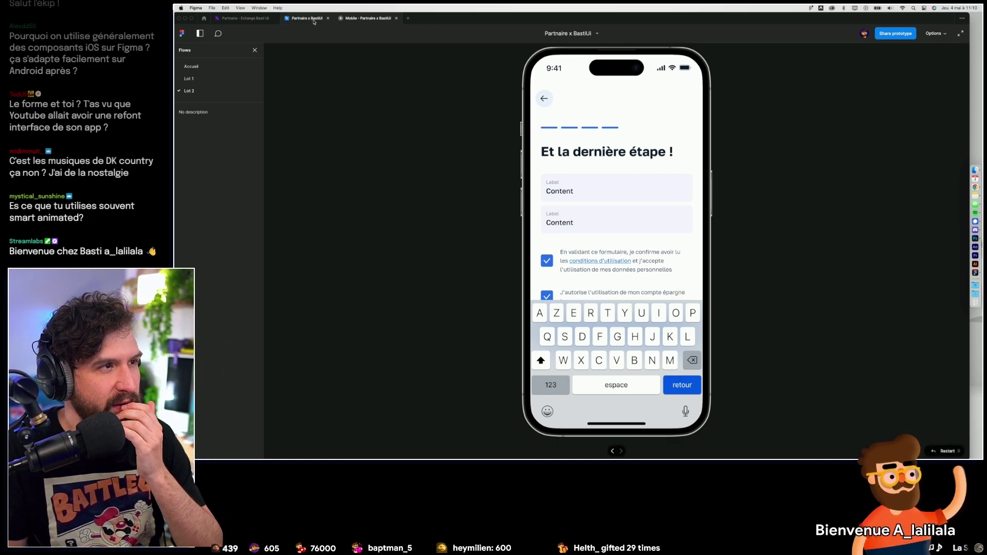
{"action": "key", "text": "ctrl+shift+Tab"}
{"action": "scroll", "coordinate": [784, 323], "scroll_direction": "right", "scroll_amount": 4}
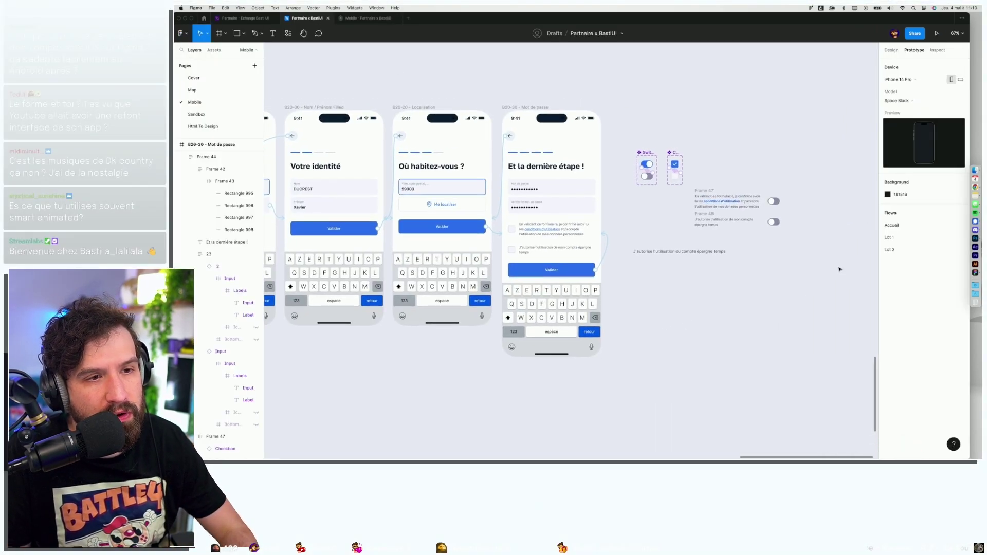
Review the existing prototype connections on the signup screens.
{"action": "left_click_drag", "start_coordinate": [757, 300], "coordinate": [634, 249]}
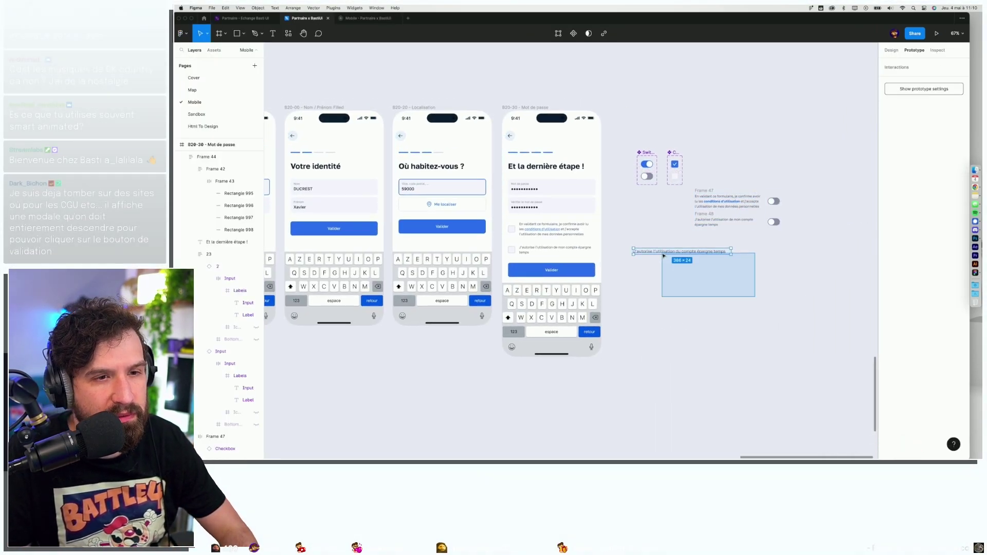
{"action": "key", "text": "Escape"}
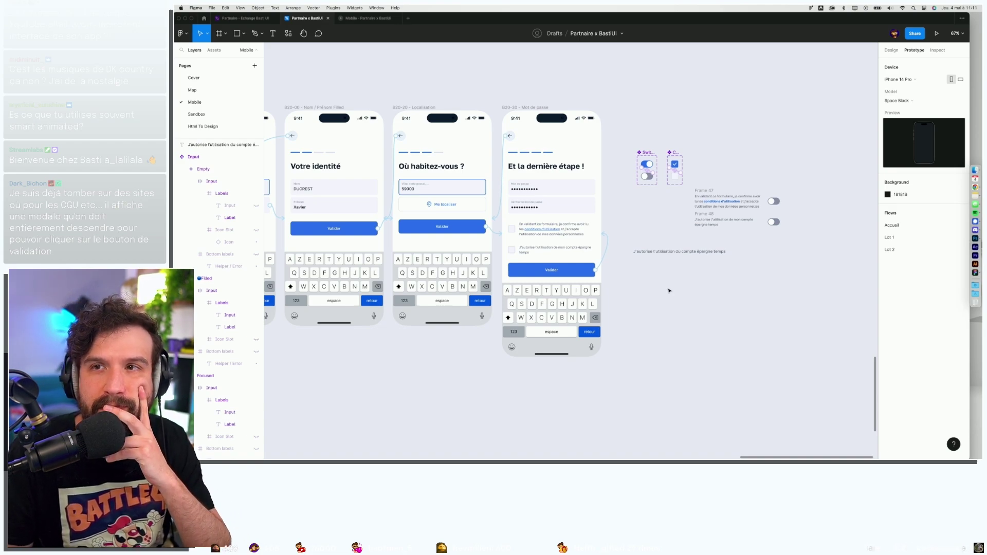
{"action": "left_click", "coordinate": [611, 248]}
{"action": "left_click", "coordinate": [667, 315]}
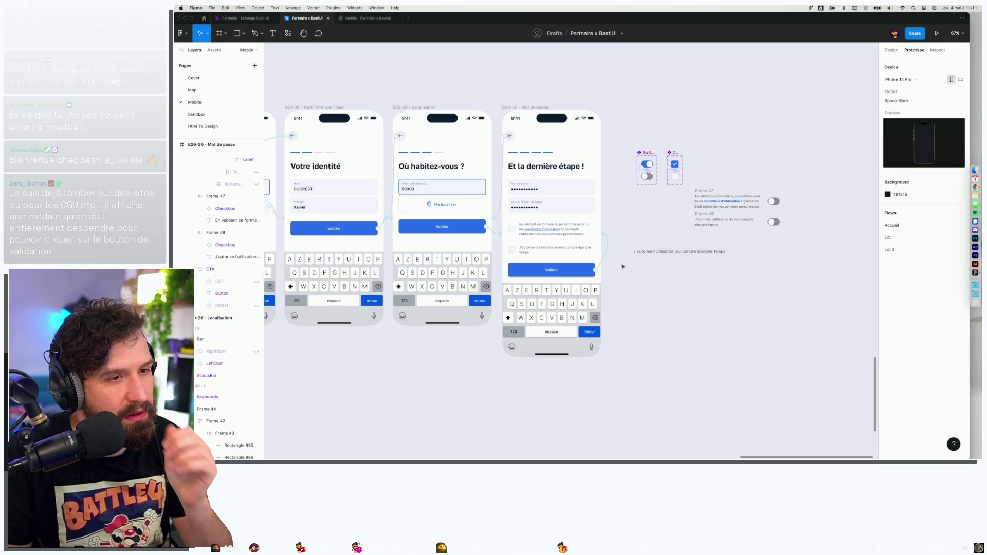
{"action": "left_click", "coordinate": [607, 250]}
{"action": "left_click", "coordinate": [648, 308]}
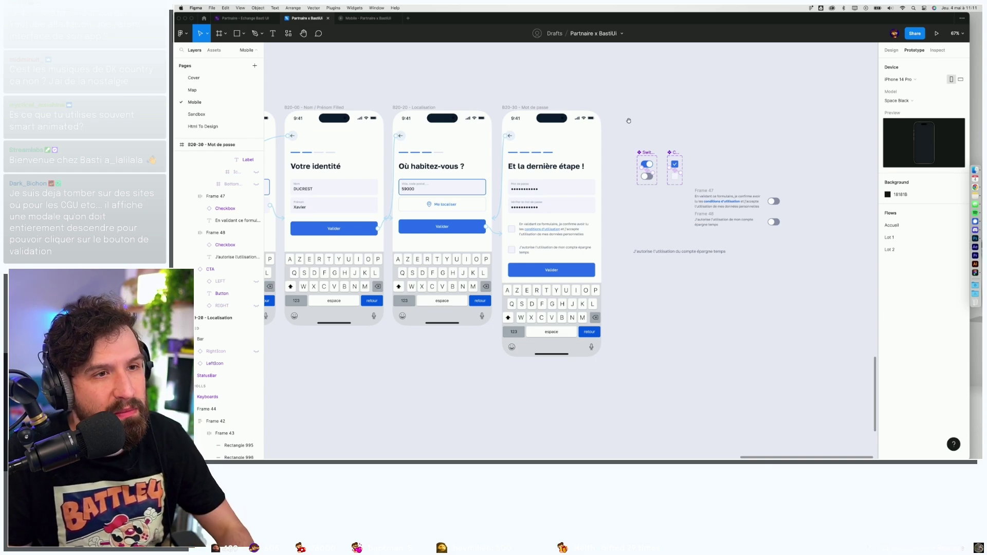
Link the Switch OFF variant to its ON variant on tap.
{"action": "left_click_drag", "start_coordinate": [623, 124], "coordinate": [683, 188]}
{"action": "left_click", "coordinate": [654, 176]}
{"action": "mouse_move", "coordinate": [658, 177]}
{"action": "left_mouse_down"}
{"action": "mouse_move", "coordinate": [665, 122]}
{"action": "mouse_move", "coordinate": [684, 198]}
{"action": "left_mouse_up"}
Move the switch and checkbox sets above the phone frames and the toggle consent frames up-right.
{"action": "left_click", "coordinate": [624, 132]}
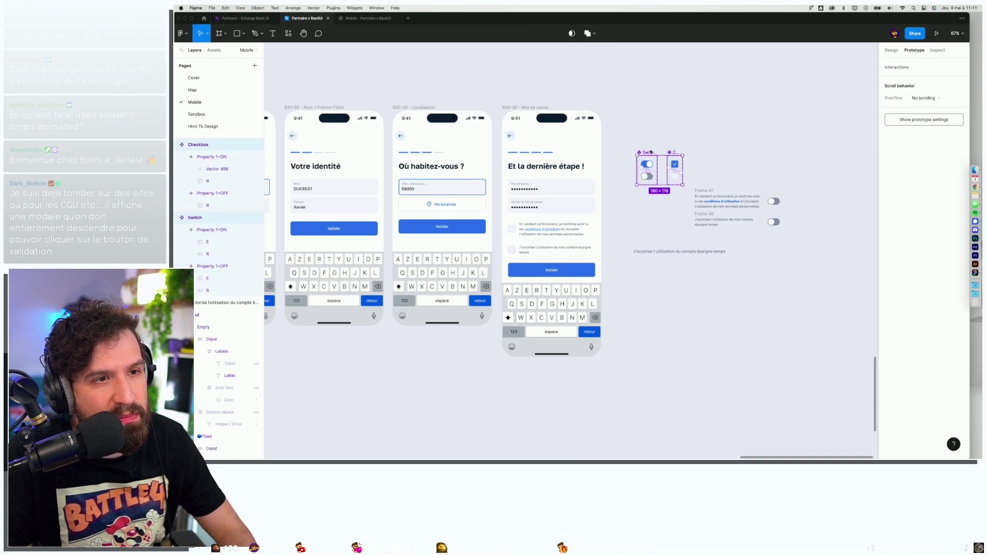
{"action": "left_click_drag", "start_coordinate": [649, 153], "coordinate": [608, 74]}
{"action": "left_click_drag", "start_coordinate": [632, 171], "coordinate": [783, 261]}
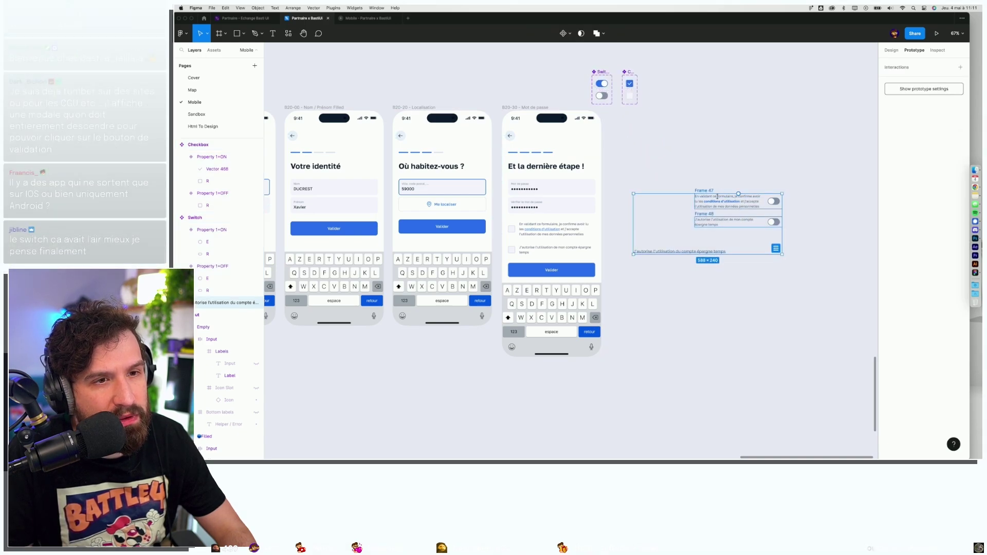
{"action": "left_click_drag", "start_coordinate": [716, 196], "coordinate": [753, 80]}
{"action": "left_click", "coordinate": [796, 264]}
{"action": "scroll", "coordinate": [795, 264], "scroll_direction": "up", "scroll_amount": 1}
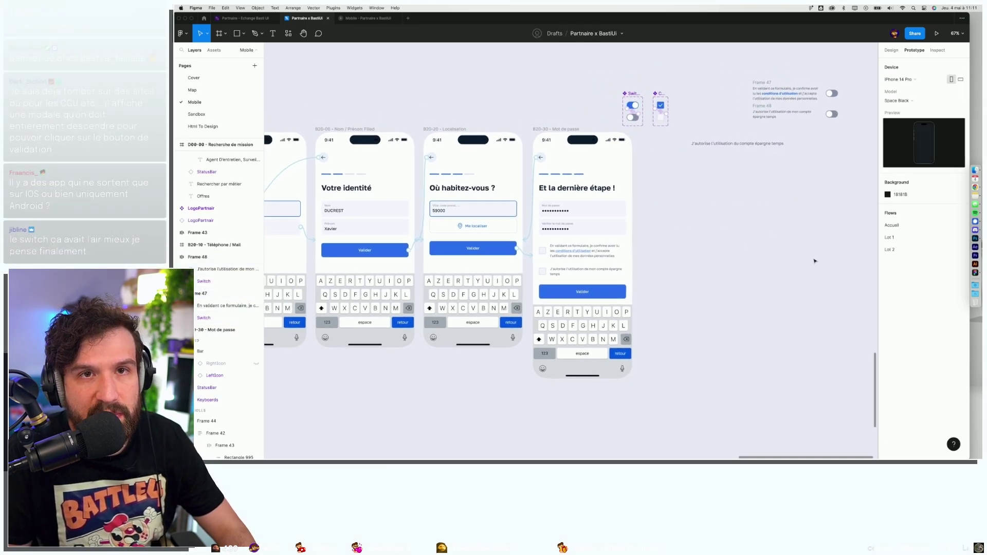
{"action": "scroll", "coordinate": [810, 264], "scroll_direction": "left", "scroll_amount": 3}
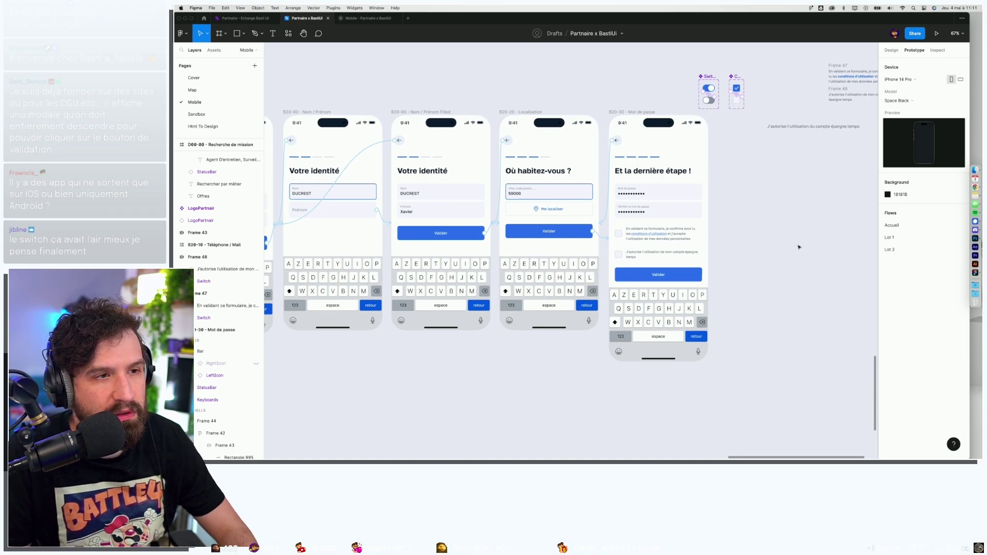
Replay flow Lot 2 from Créer un compte to the contact step with the phone filled.
{"action": "left_click", "coordinate": [956, 250]}
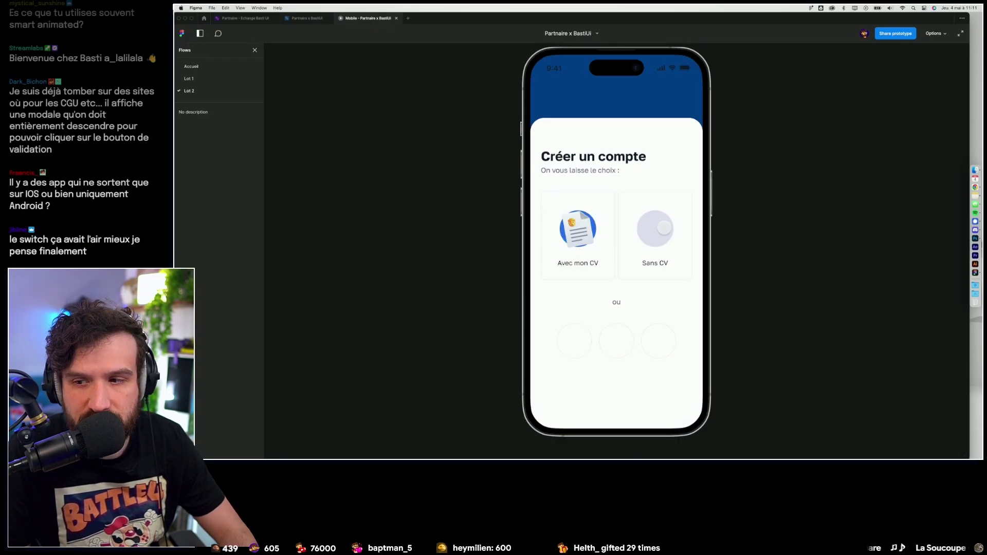
{"action": "left_click", "coordinate": [664, 228]}
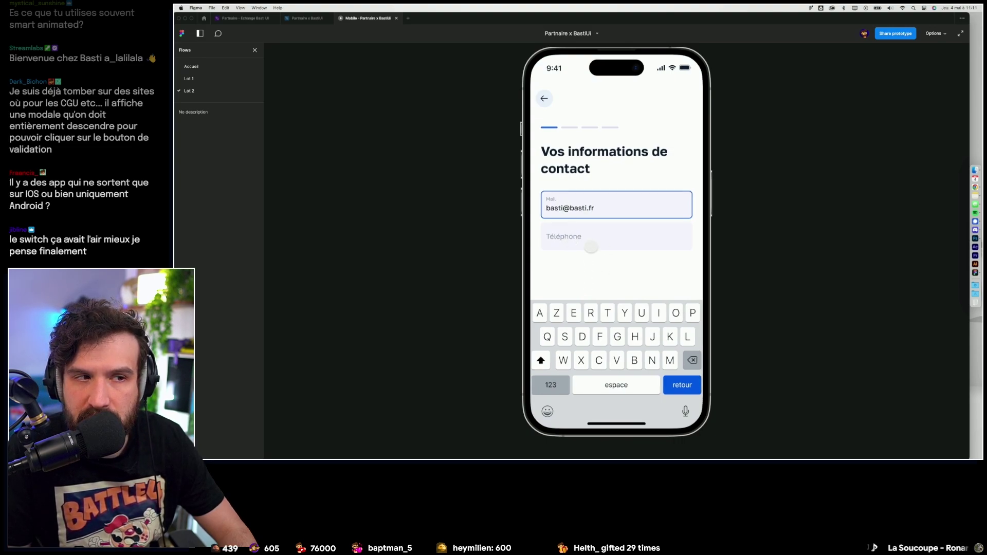
{"action": "left_click", "coordinate": [592, 238]}
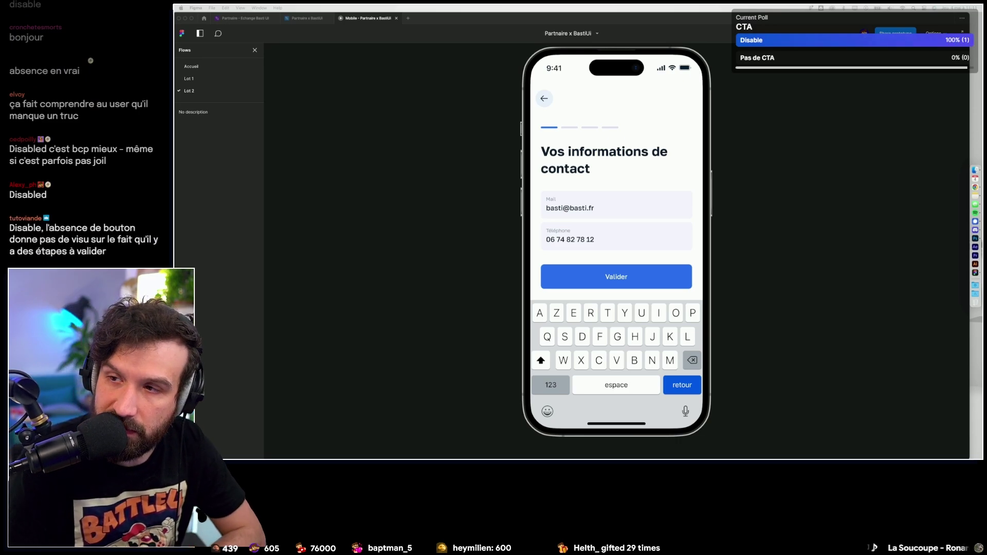
{"action": "left_click", "coordinate": [319, 18]}
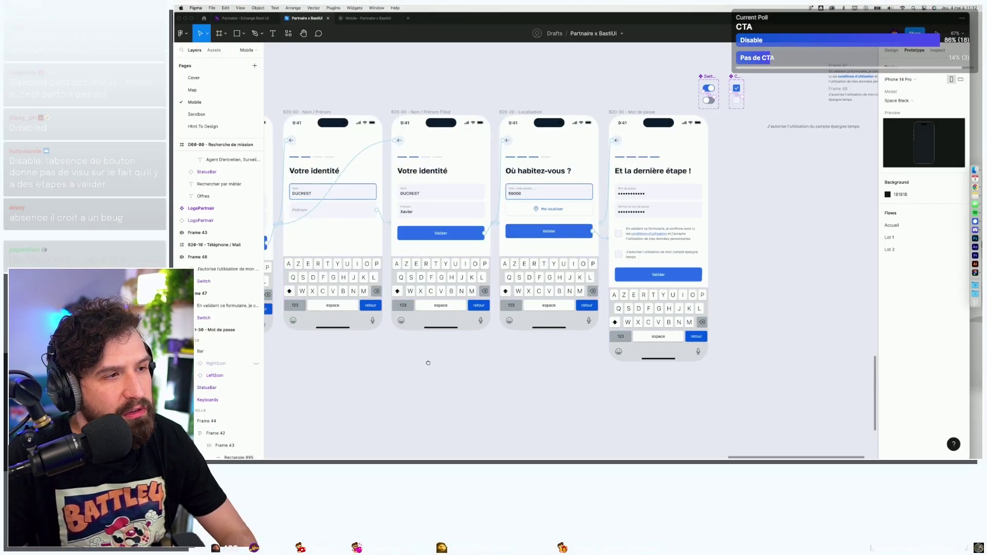
Fade the empty contact screen's Valider button to 20% opacity.
{"action": "left_click", "coordinate": [891, 50]}
{"action": "left_click_drag", "start_coordinate": [385, 424], "coordinate": [707, 379]}
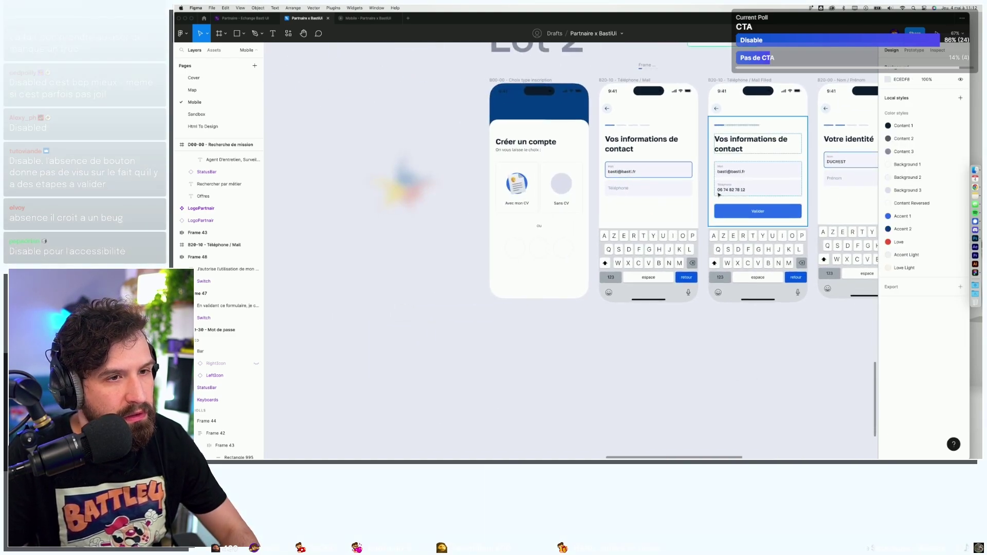
{"action": "left_click", "coordinate": [751, 211]}
{"action": "left_click", "coordinate": [648, 211]}
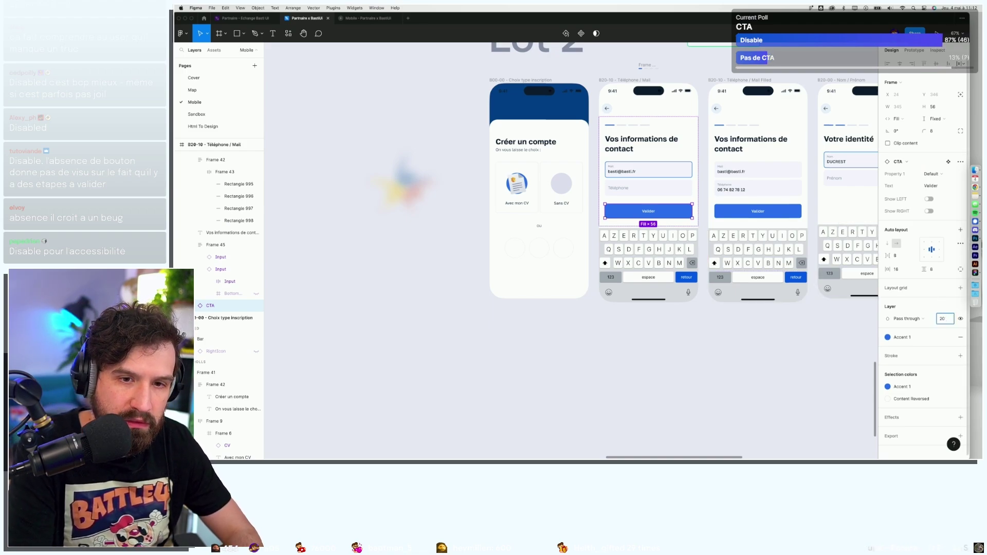
{"action": "type", "text": "20"}
{"action": "key", "text": "Return"}
Review the Valider button's navigation interaction, then return to the running prototype.
{"action": "scroll", "coordinate": [720, 360], "scroll_direction": "right", "scroll_amount": 2}
{"action": "scroll", "coordinate": [720, 360], "scroll_direction": "up", "scroll_amount": 1}
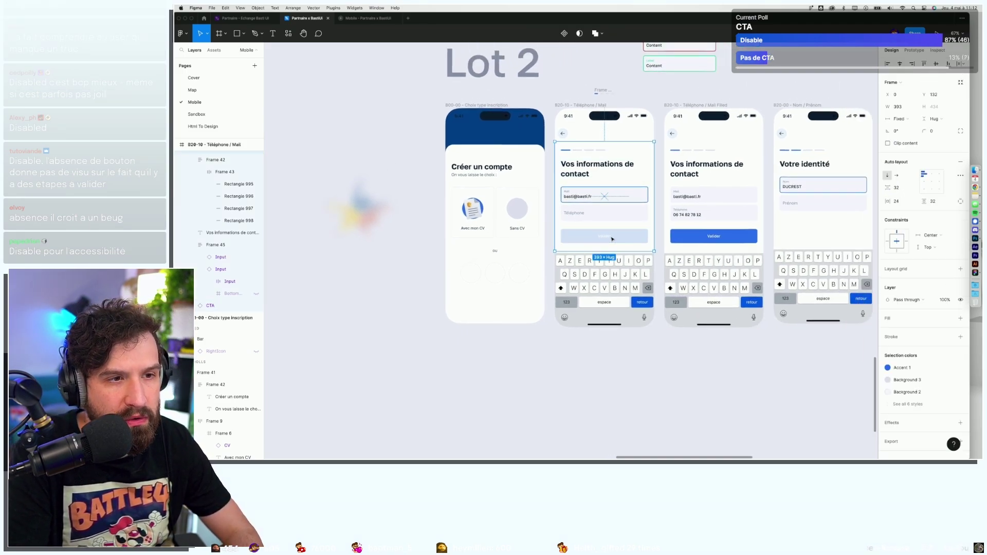
{"action": "key", "text": "shift+e"}
{"action": "left_click", "coordinate": [673, 237]}
{"action": "left_click", "coordinate": [643, 350]}
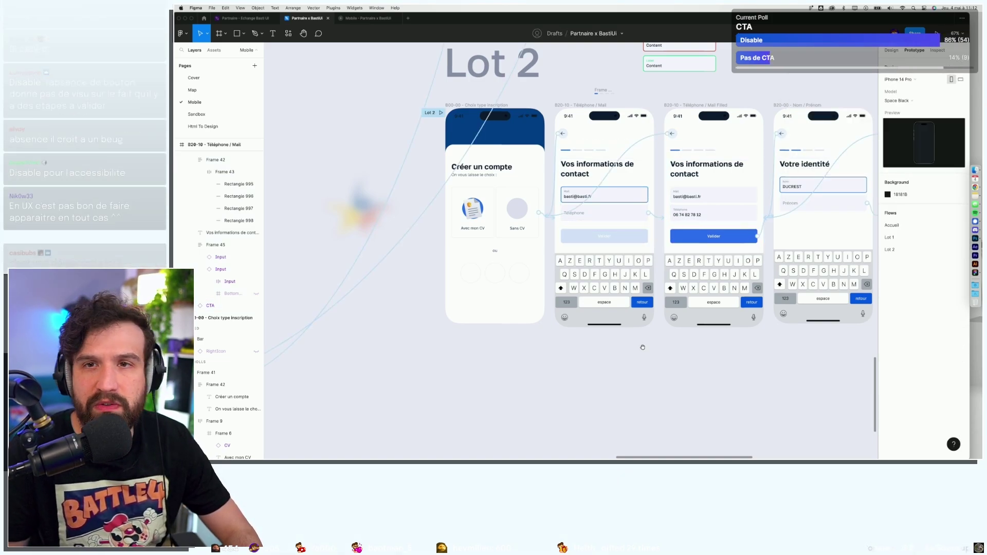
{"action": "scroll", "coordinate": [608, 370], "scroll_direction": "right", "scroll_amount": 2}
{"action": "scroll", "coordinate": [608, 369], "scroll_direction": "up", "scroll_amount": 1}
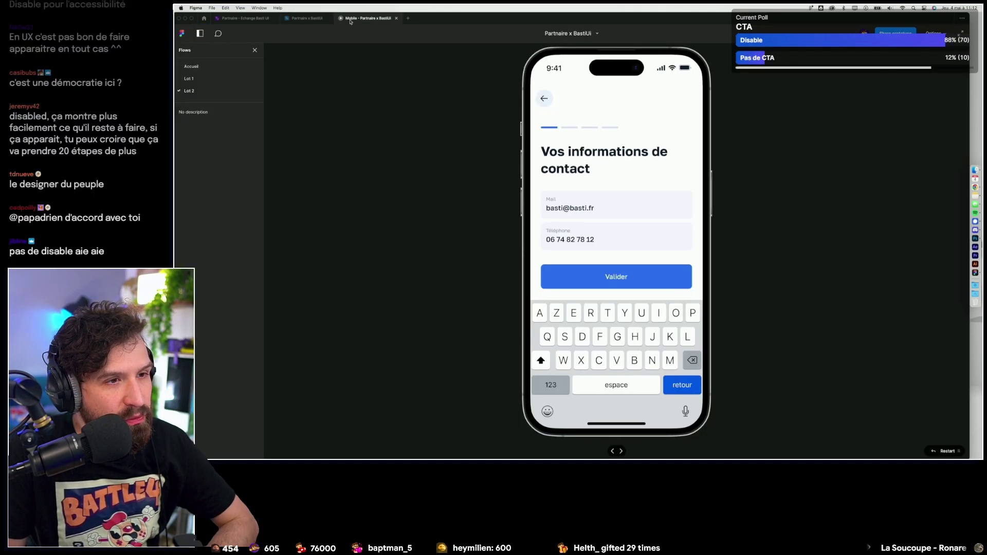
{"action": "left_click", "coordinate": [366, 18]}
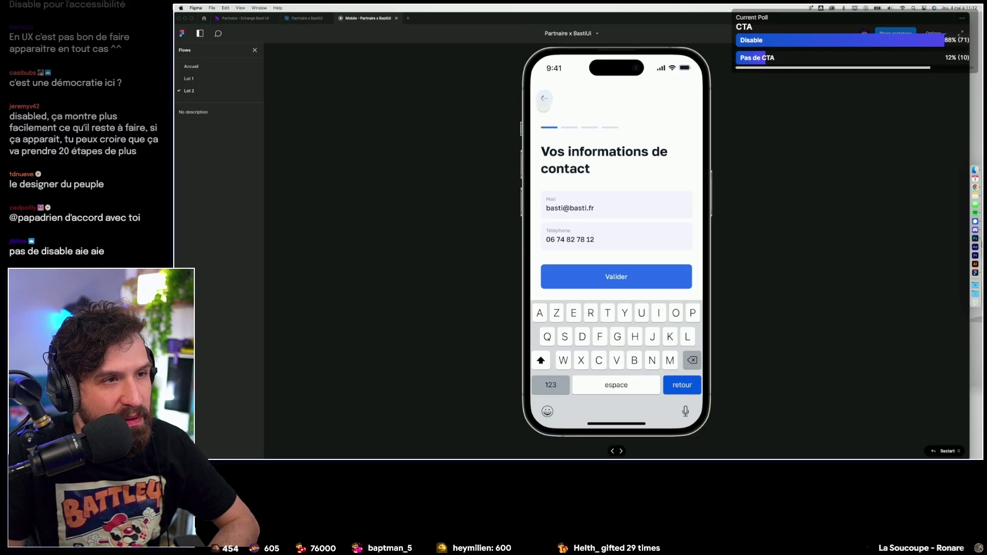
Paste a keyboard copy into the Créer un compte frame, pushed below its visible area.
{"action": "left_click", "coordinate": [666, 219]}
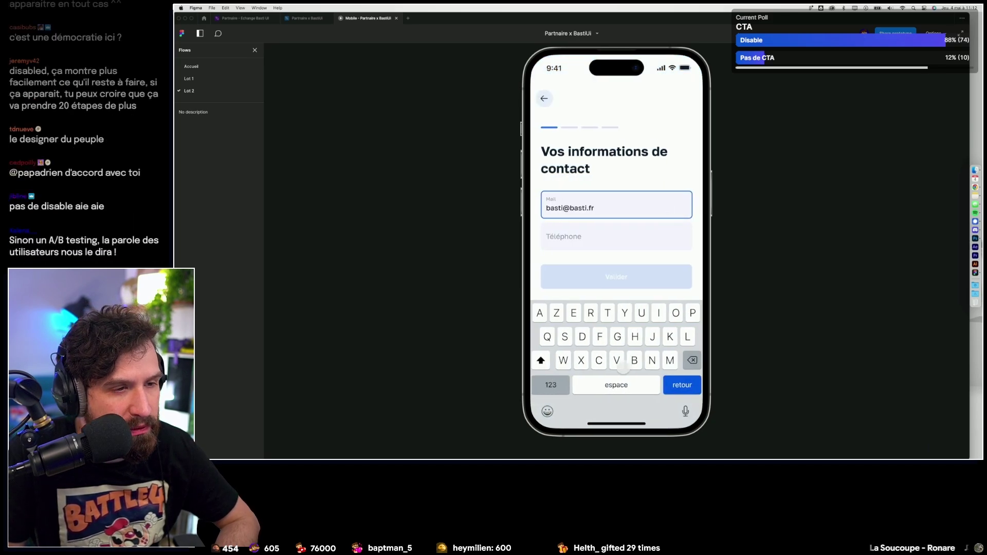
{"action": "left_click", "coordinate": [307, 18]}
{"action": "left_click", "coordinate": [415, 123]}
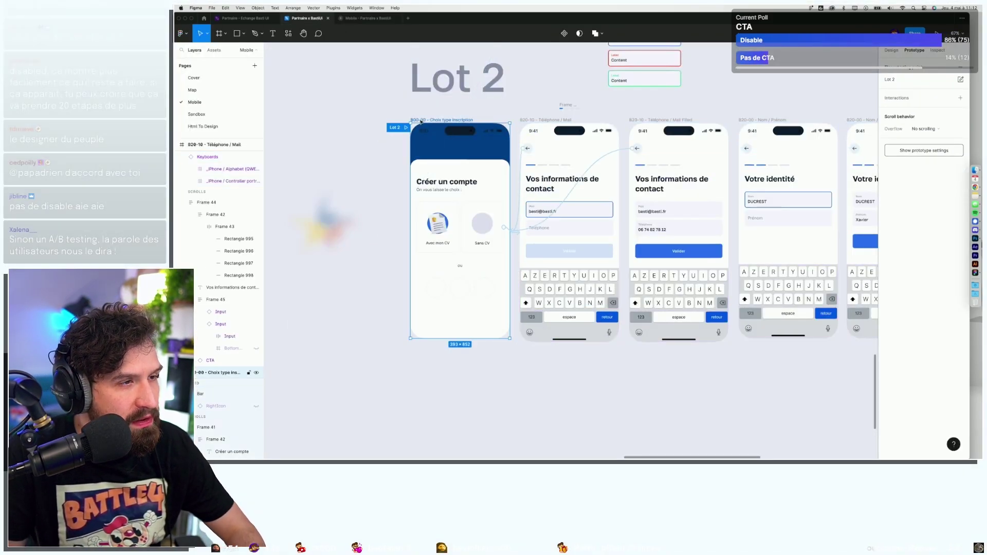
{"action": "key", "text": "ctrl+v"}
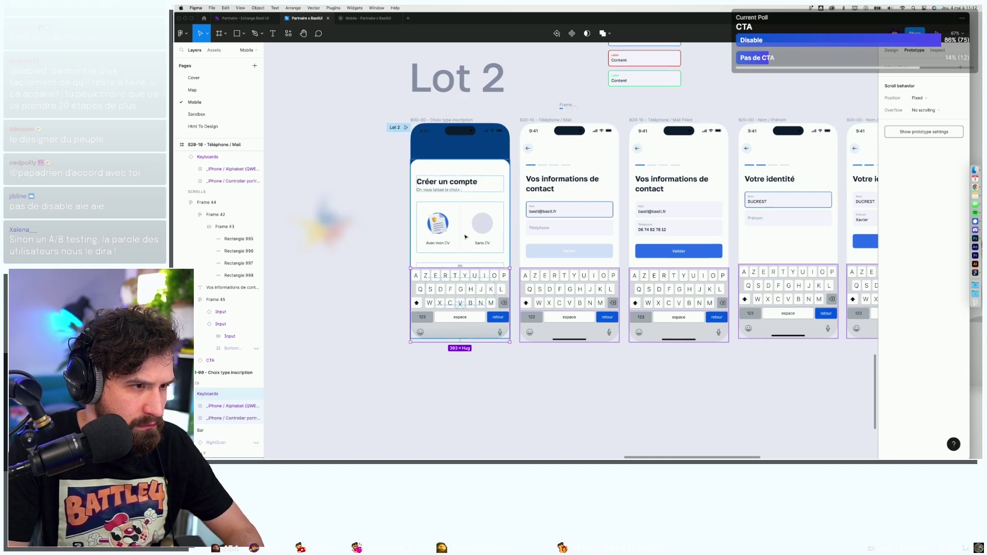
{"action": "key", "text": "shift+Down"}
{"action": "key", "text": "shift+Down"}
{"action": "key", "text": "shift+Down"}
{"action": "key", "text": "shift+Down"}
{"action": "key", "text": "shift+Down"}
{"action": "key", "text": "shift+Down"}
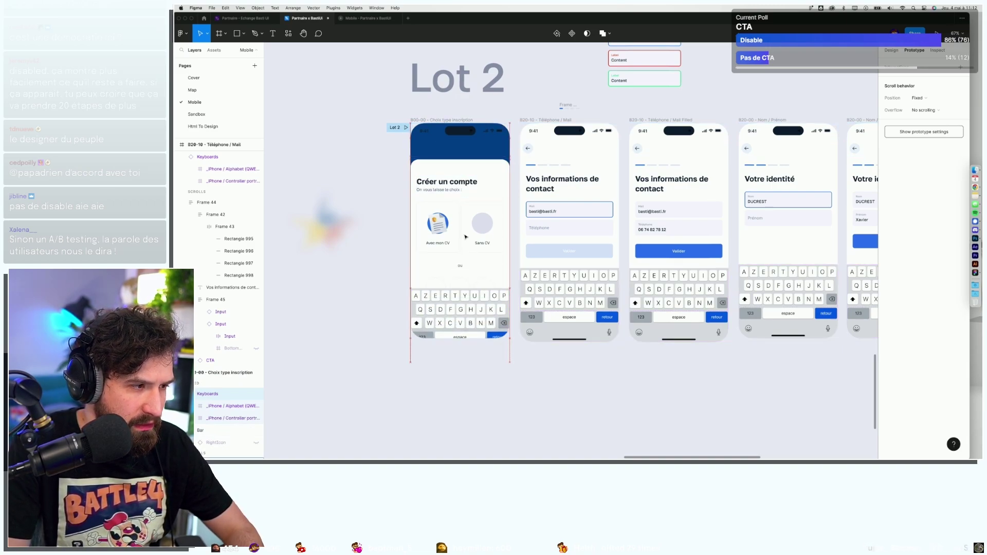
{"action": "key", "text": "shift+Down"}
{"action": "key", "text": "shift+Down"}
{"action": "key", "text": "shift+Down"}
{"action": "key", "text": "shift+Down"}
{"action": "key", "text": "shift+Down"}
{"action": "key", "text": "shift+Down"}
{"action": "key", "text": "shift+Down"}
{"action": "key", "text": "shift+Down"}
{"action": "key", "text": "shift+Down"}
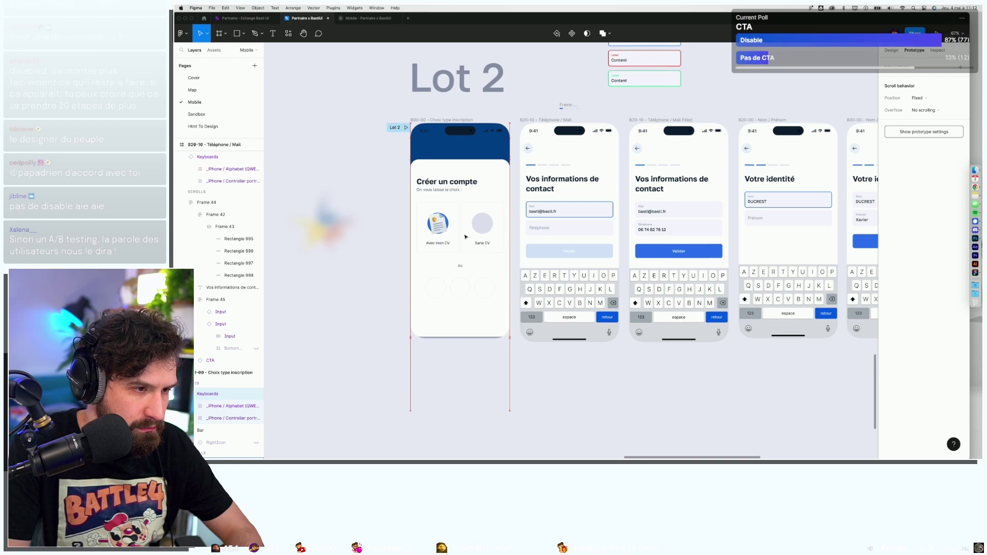
{"action": "key", "text": "shift+Down"}
{"action": "key", "text": "shift+Down"}
Restart the prototype twice to test the transition to the contact screen.
{"action": "left_click", "coordinate": [367, 18]}
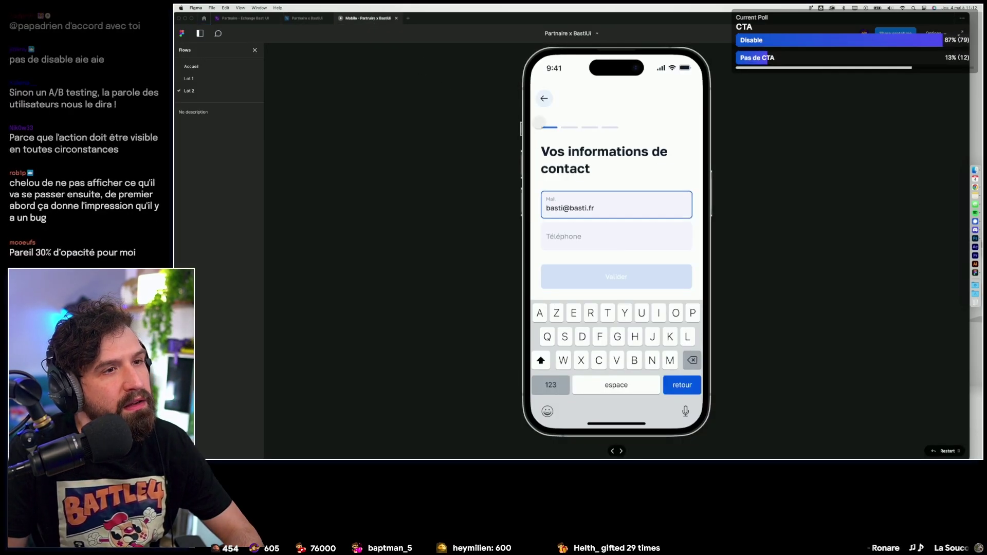
{"action": "key", "text": "r"}
{"action": "left_click", "coordinate": [676, 260]}
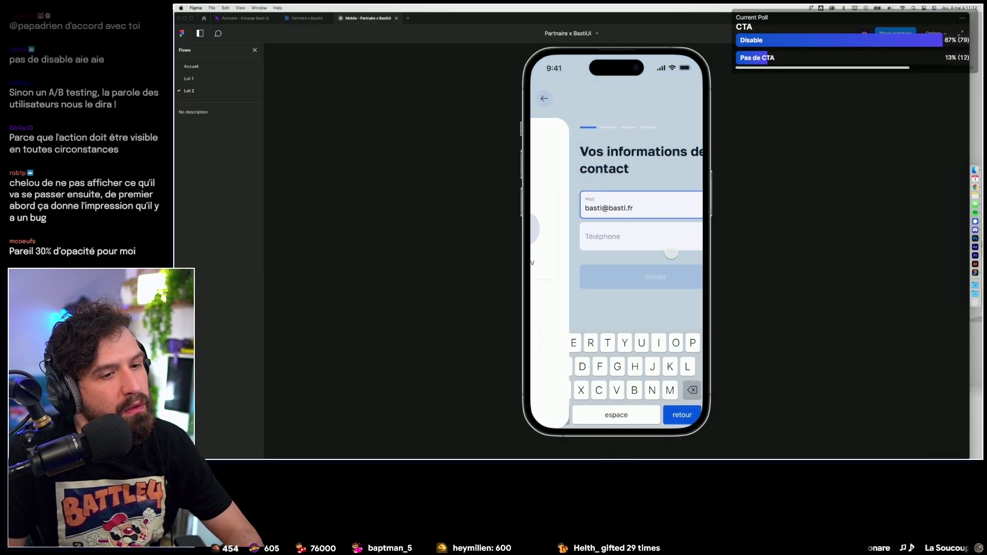
{"action": "key", "text": "r"}
{"action": "left_click", "coordinate": [659, 216]}
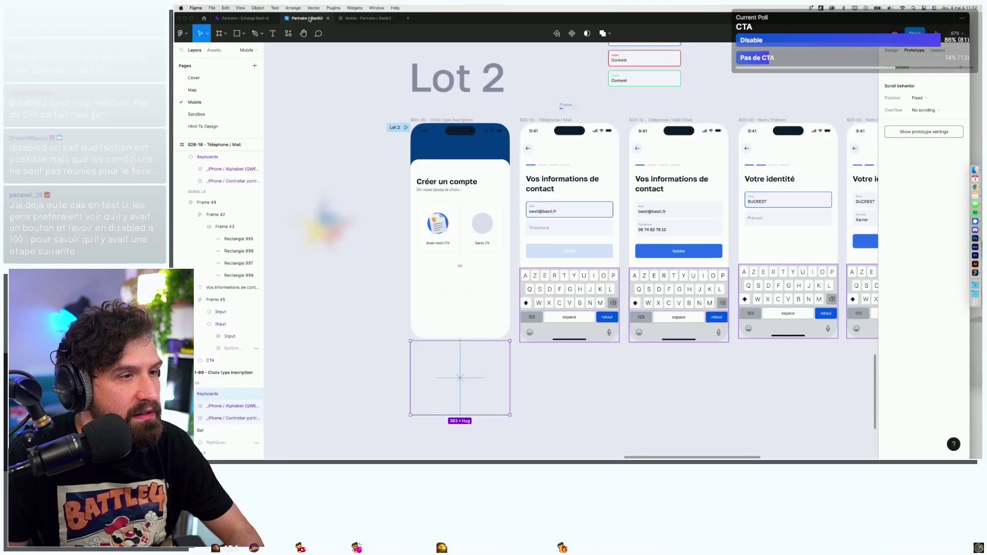
{"action": "left_click", "coordinate": [307, 18]}
Paste the faded disabled Valider styling onto the Et la dernière étape ! Valider button.
{"action": "left_click", "coordinate": [570, 251]}
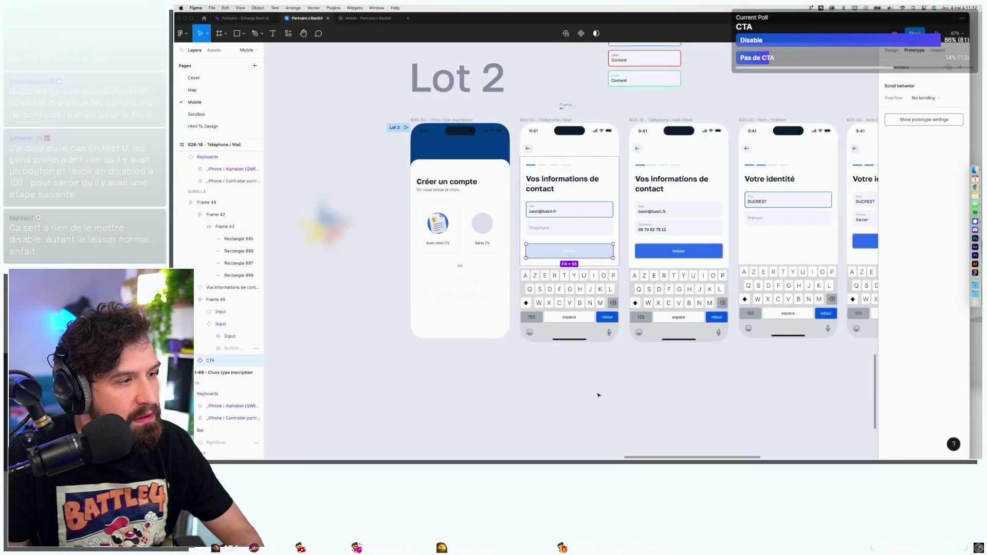
{"action": "scroll", "coordinate": [595, 394], "scroll_direction": "right", "scroll_amount": 3}
{"action": "scroll", "coordinate": [584, 390], "scroll_direction": "right", "scroll_amount": 3}
{"action": "scroll", "coordinate": [584, 391], "scroll_direction": "right", "scroll_amount": 2}
{"action": "left_click", "coordinate": [578, 239]}
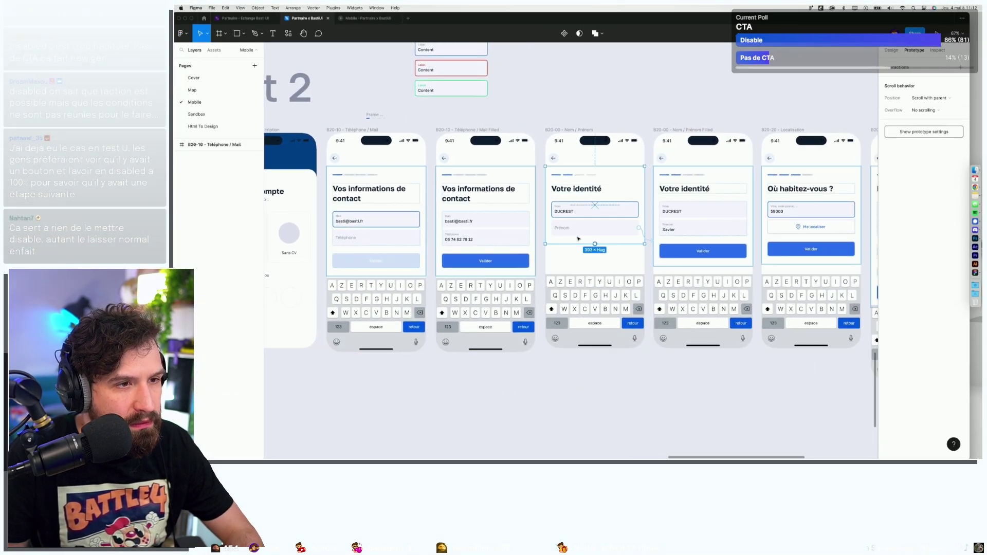
{"action": "left_click", "coordinate": [580, 252]}
{"action": "scroll", "coordinate": [694, 238], "scroll_direction": "right", "scroll_amount": 1}
{"action": "scroll", "coordinate": [694, 239], "scroll_direction": "right", "scroll_amount": 9}
{"action": "left_click", "coordinate": [690, 290]}
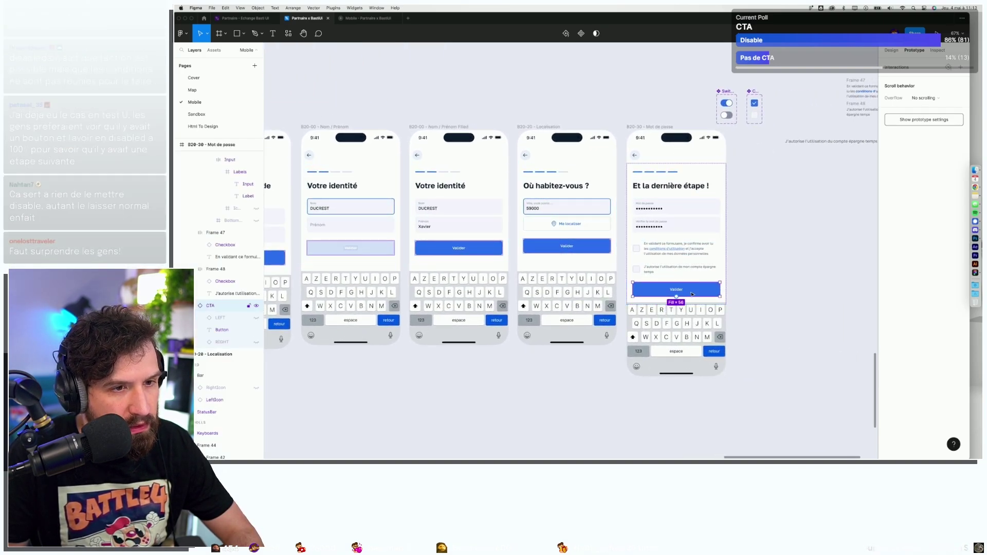
{"action": "key", "text": "ctrl+alt+v"}
{"action": "key", "text": "ctrl+Tab"}
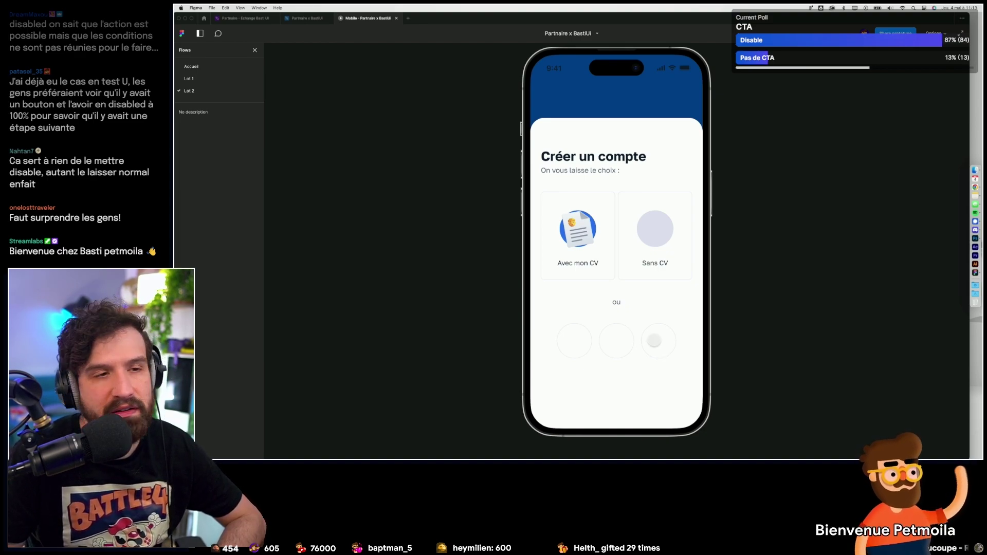
Click through the contact, identity and location steps to the last prototype screen.
{"action": "left_click", "coordinate": [649, 262]}
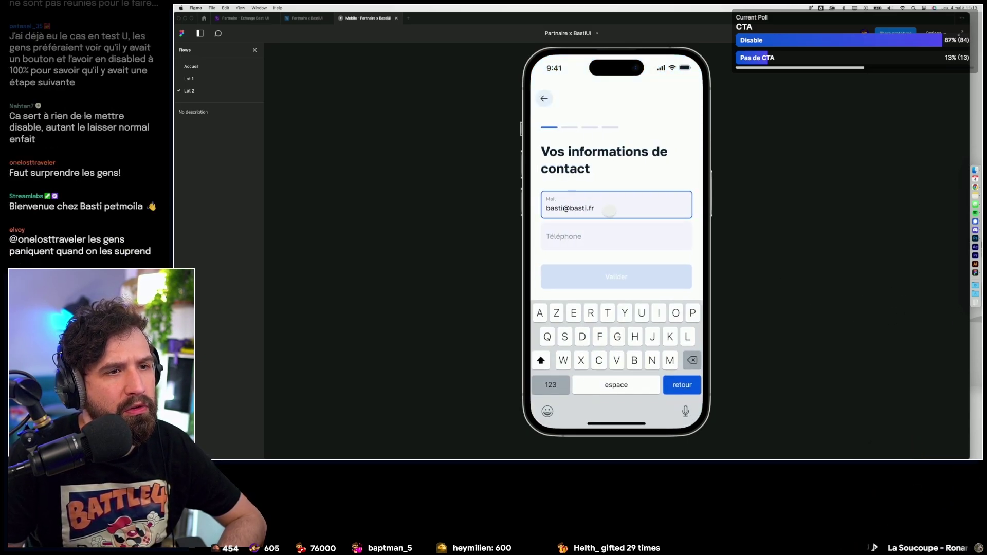
{"action": "left_click", "coordinate": [600, 238]}
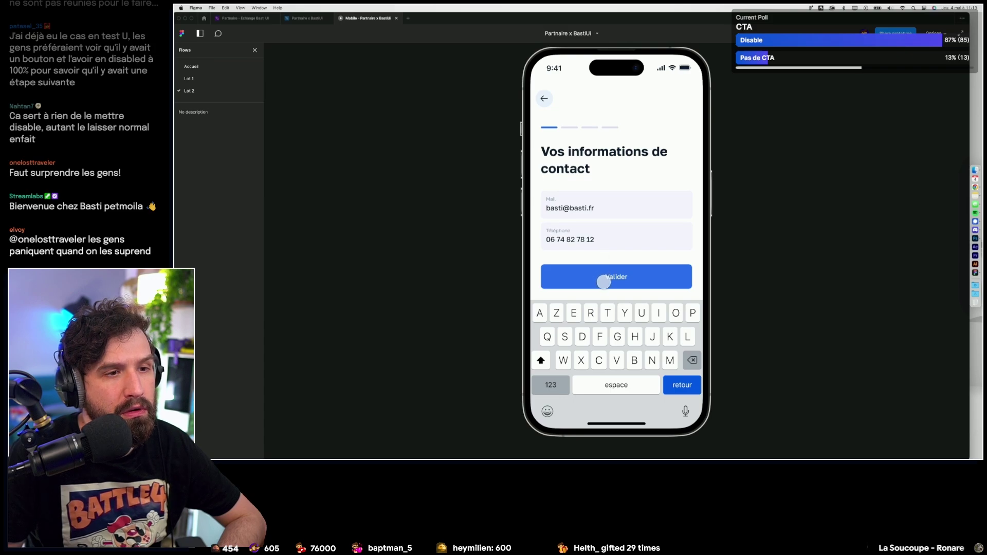
{"action": "left_click", "coordinate": [650, 281]}
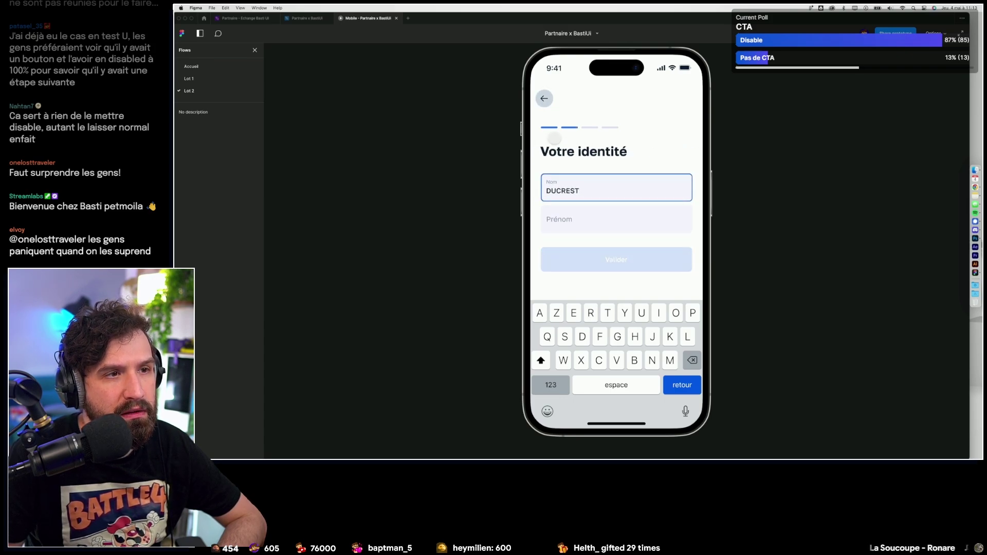
{"action": "left_click", "coordinate": [566, 219]}
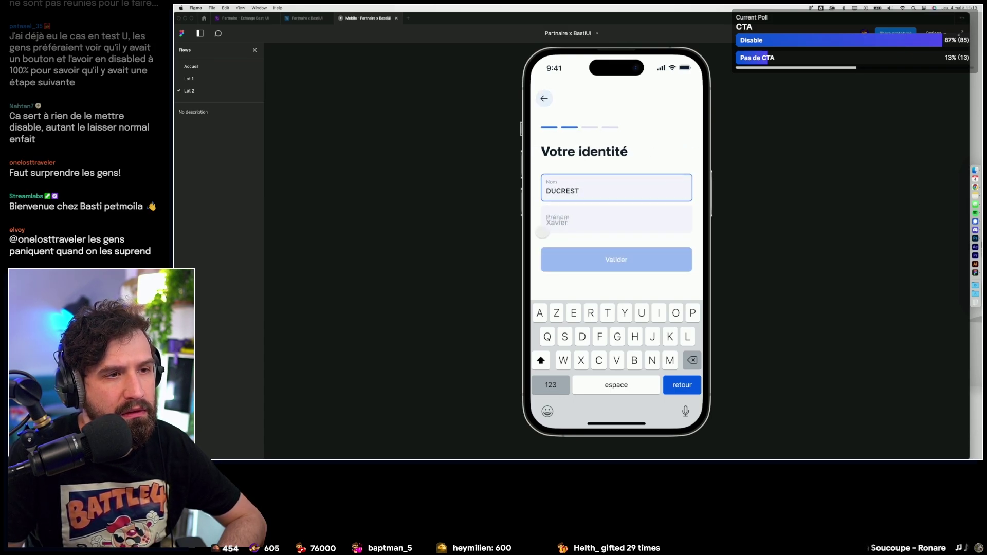
{"action": "left_click", "coordinate": [623, 271]}
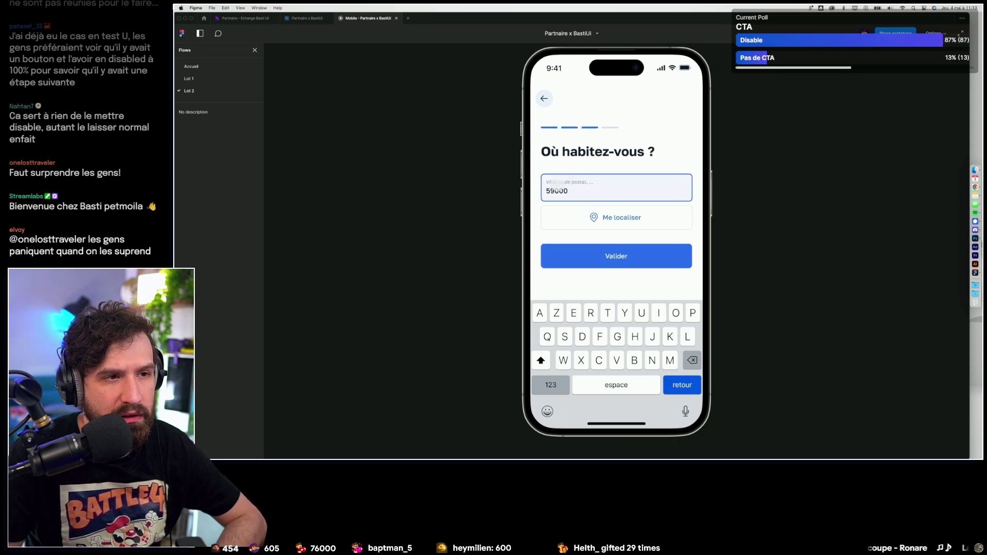
{"action": "left_click", "coordinate": [648, 257]}
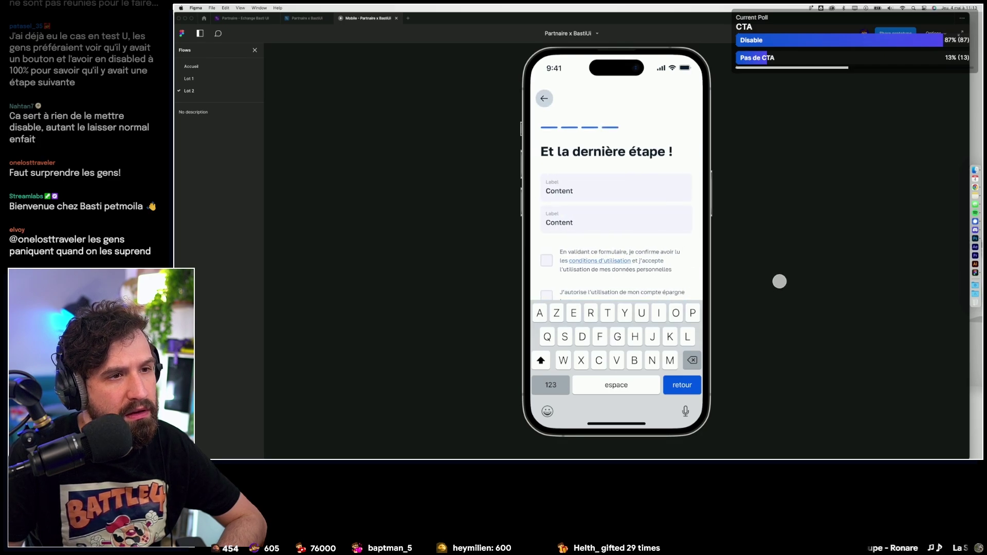
Close and reopen the prototype preview, then return to the design file.
{"action": "key", "text": "super+w"}
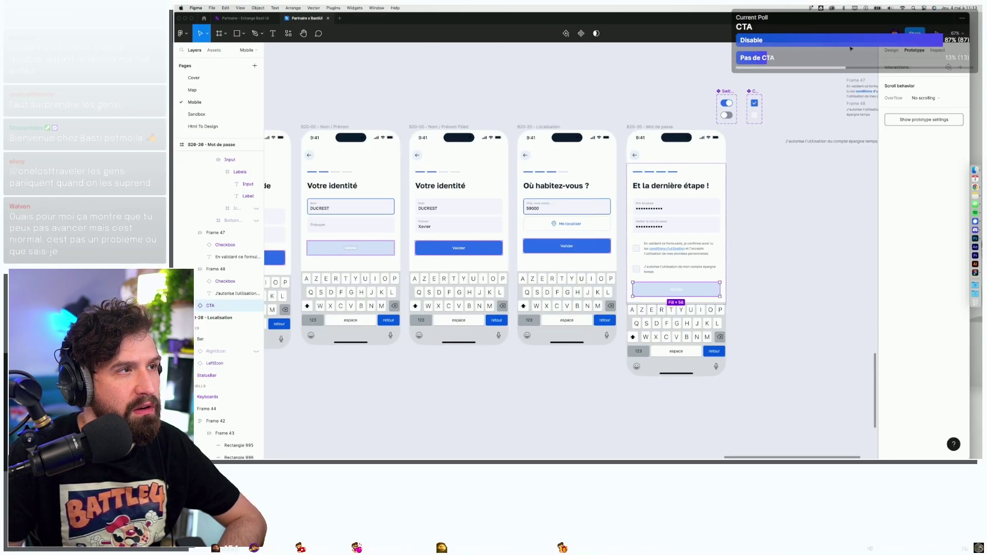
{"action": "key", "text": "super+alt+Return"}
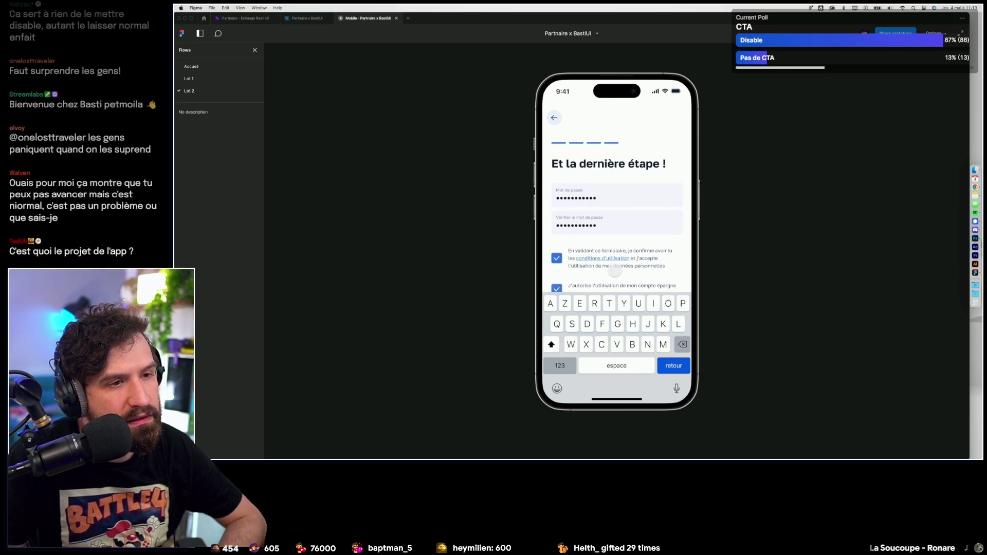
{"action": "scroll", "coordinate": [615, 267], "scroll_direction": "down", "scroll_amount": 2}
{"action": "left_click", "coordinate": [307, 18]}
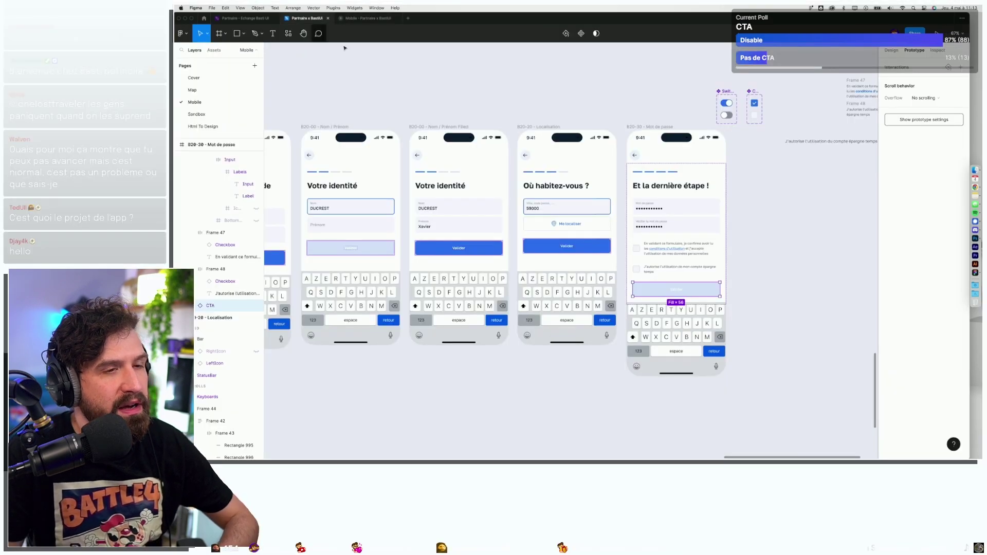
Move the checkbox/switch components and the consent text frames up and left.
{"action": "left_click", "coordinate": [891, 51]}
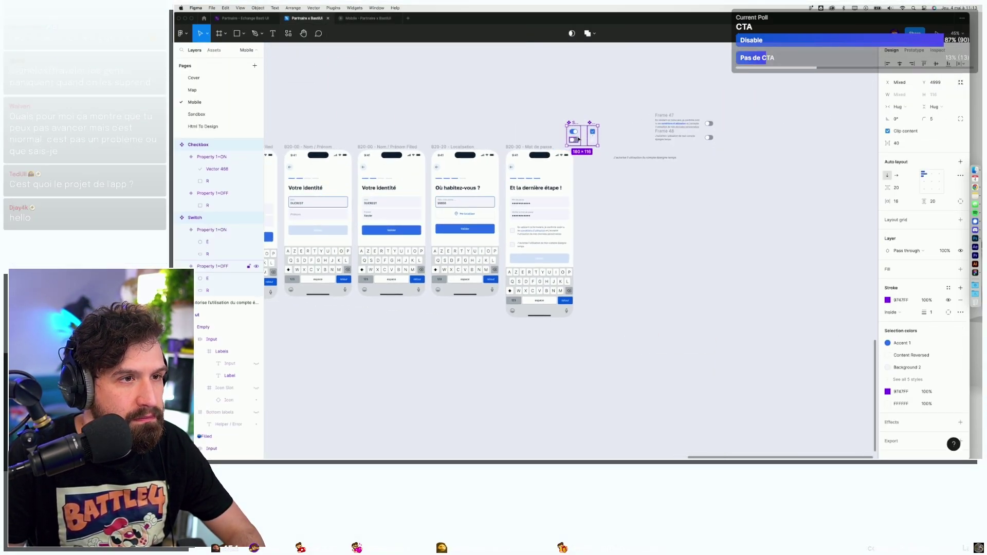
{"action": "left_click_drag", "start_coordinate": [583, 131], "coordinate": [556, 108]}
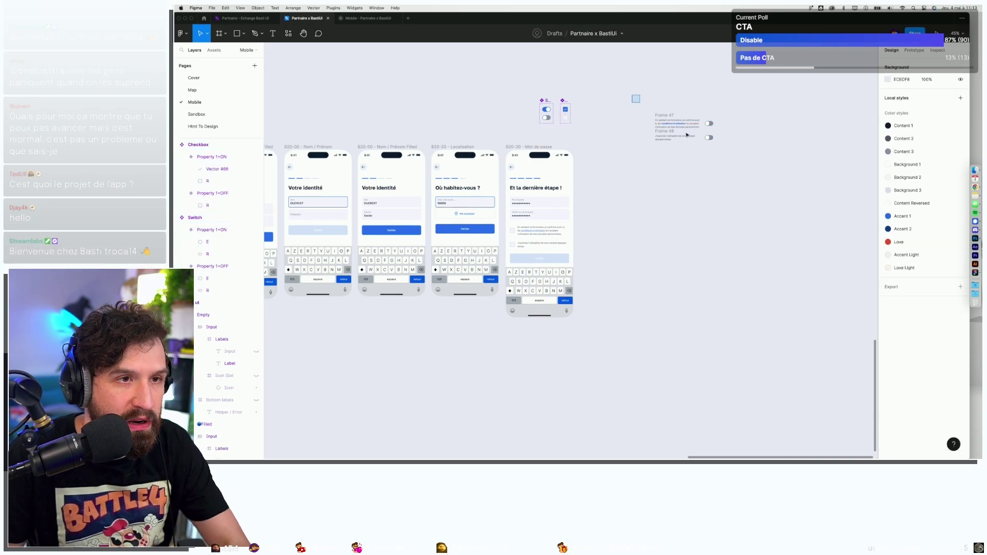
{"action": "left_click_drag", "start_coordinate": [681, 128], "coordinate": [659, 95]}
Duplicate the Mot de passe frame and rename it B20-30 - Mot de passe Filled.
{"action": "left_click_drag", "start_coordinate": [533, 148], "coordinate": [607, 147]}
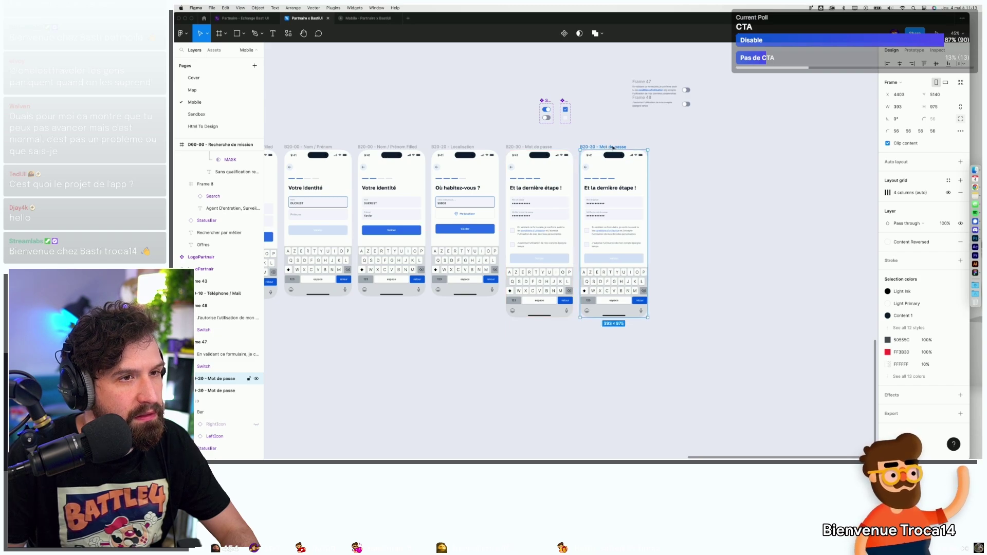
{"action": "key", "text": "Right"}
{"action": "type", "text": "Filled"}
{"action": "key", "text": "Return"}
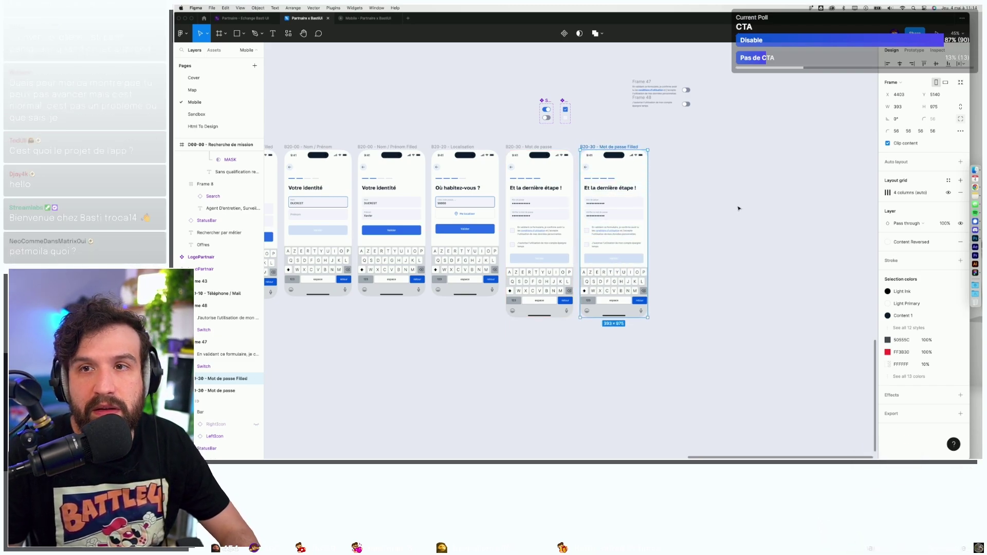
{"action": "left_click", "coordinate": [712, 201]}
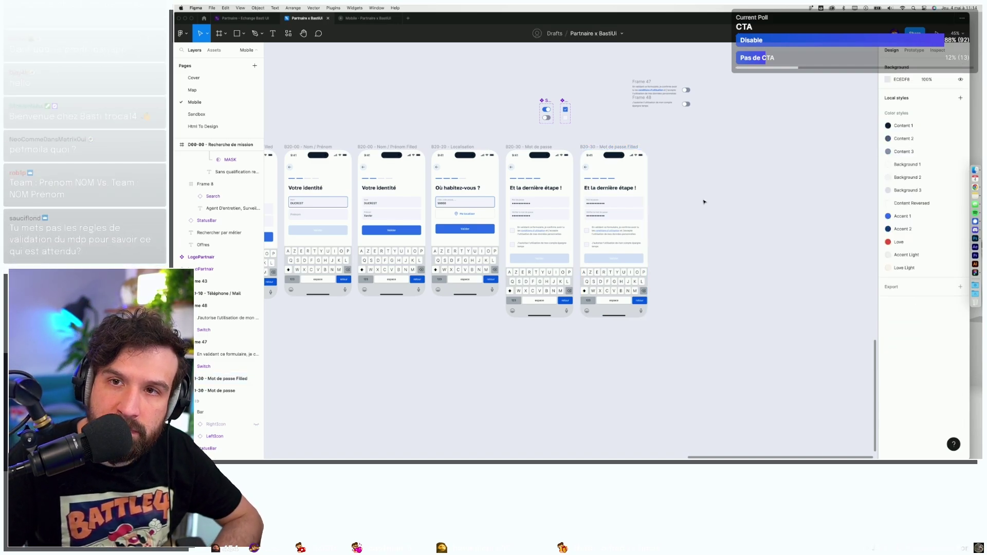
Glance at the FigJam signup-flow board, then return to the mobile design file.
{"action": "scroll", "coordinate": [499, 216], "scroll_direction": "left", "scroll_amount": 3}
{"action": "scroll", "coordinate": [502, 226], "scroll_direction": "left", "scroll_amount": 3}
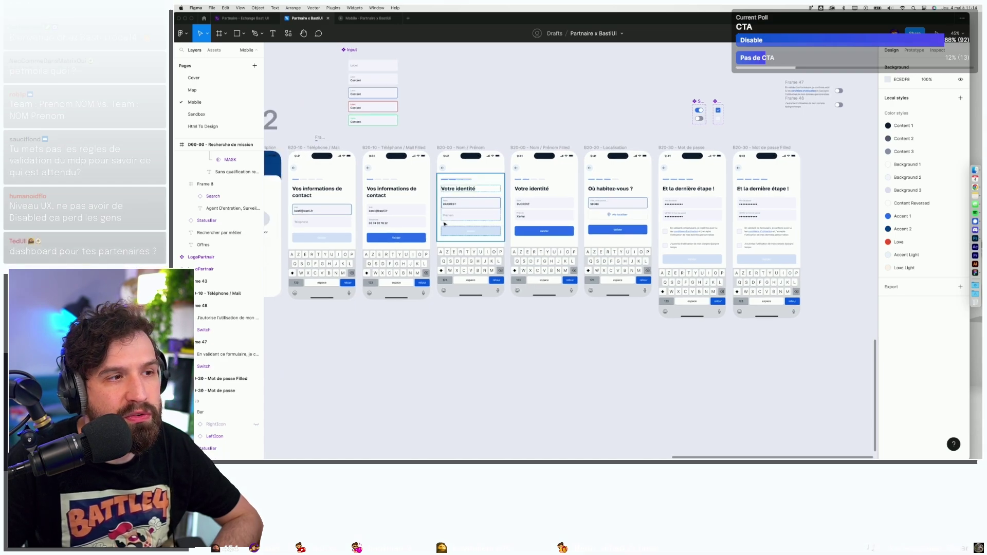
{"action": "scroll", "coordinate": [508, 245], "scroll_direction": "right", "scroll_amount": 2}
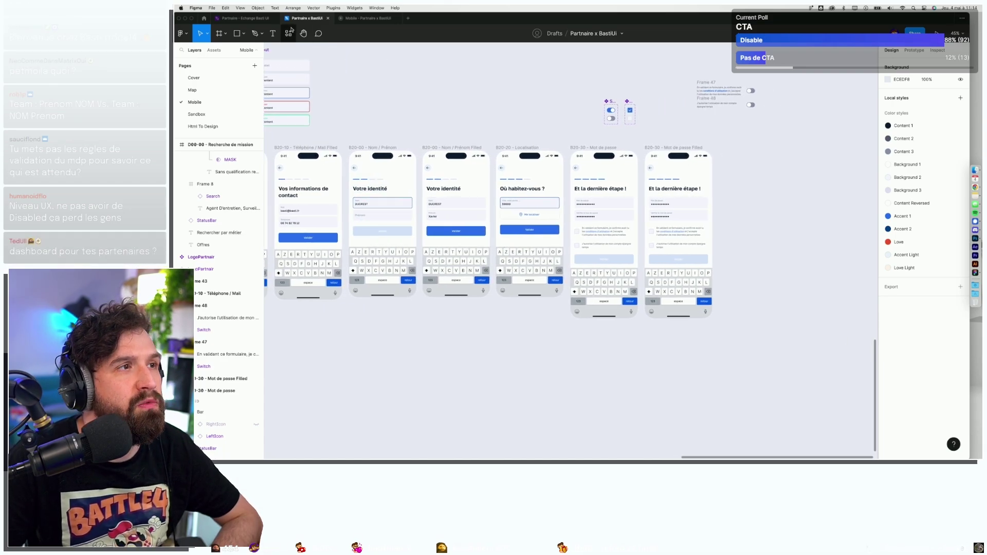
{"action": "left_click", "coordinate": [258, 19]}
{"action": "scroll", "coordinate": [556, 331], "scroll_direction": "left", "scroll_amount": 10}
{"action": "scroll", "coordinate": [556, 331], "scroll_direction": "left", "scroll_amount": 4}
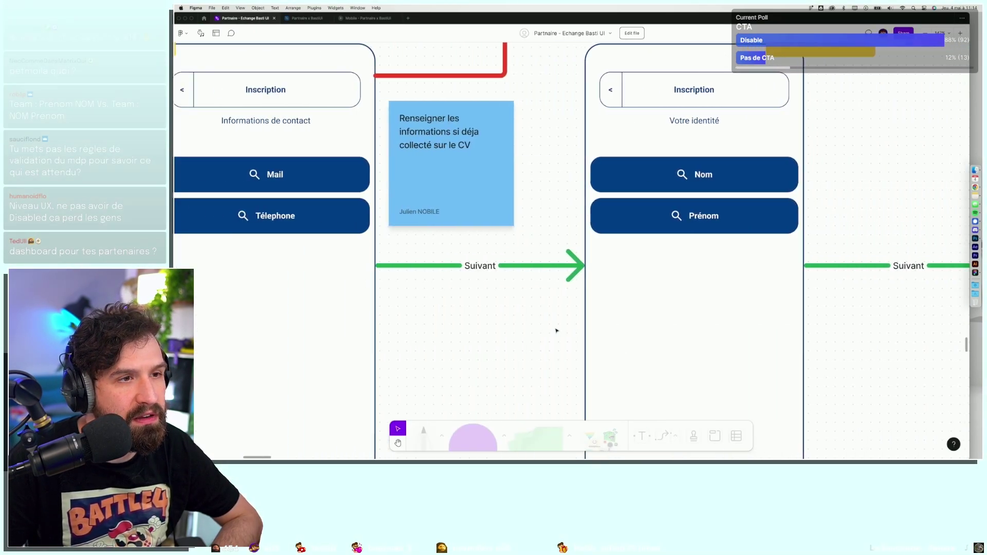
{"action": "left_click", "coordinate": [290, 17]}
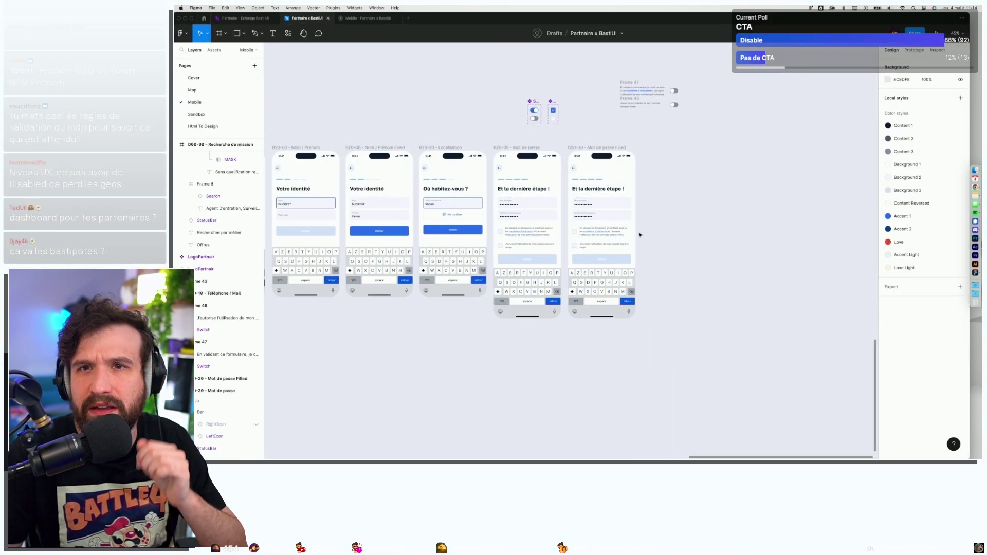
Push the Filled screen's keyboard further down the frame.
{"action": "scroll", "coordinate": [604, 283], "scroll_direction": "up", "scroll_amount": 3}
{"action": "left_click", "coordinate": [603, 280]}
{"action": "key", "text": "shift+Down"}
{"action": "key", "text": "shift+Down"}
{"action": "key", "text": "shift+Down"}
{"action": "key", "text": "shift+Down"}
{"action": "key", "text": "shift+Down"}
{"action": "key", "text": "shift+Down"}
{"action": "key", "text": "shift+Down"}
{"action": "key", "text": "shift+Down"}
{"action": "key", "text": "shift+Down"}
{"action": "key", "text": "shift+Down"}
{"action": "key", "text": "shift+Down"}
{"action": "key", "text": "shift+Down"}
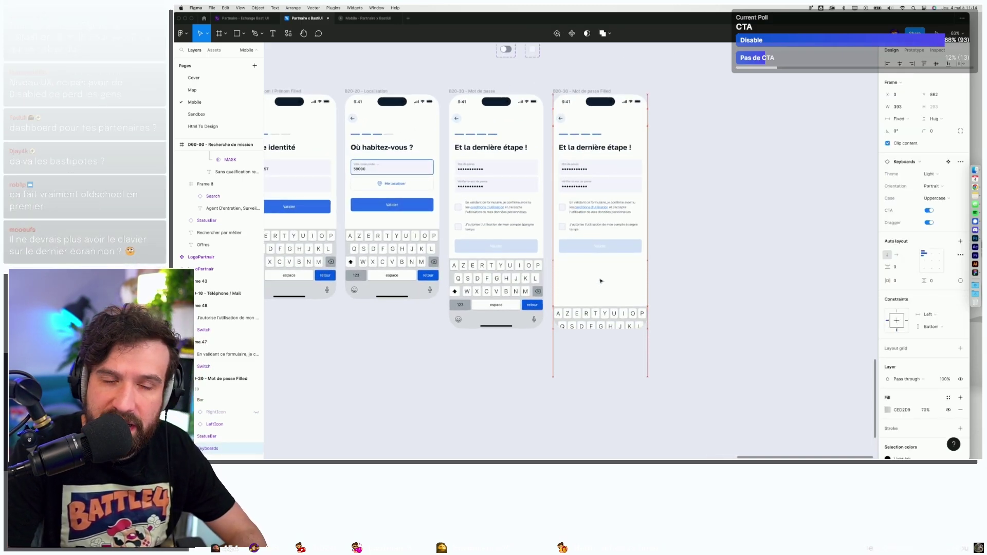
{"action": "key", "text": "shift+Down"}
{"action": "key", "text": "shift+Down"}
{"action": "key", "text": "shift+Down"}
{"action": "left_click", "coordinate": [677, 253]}
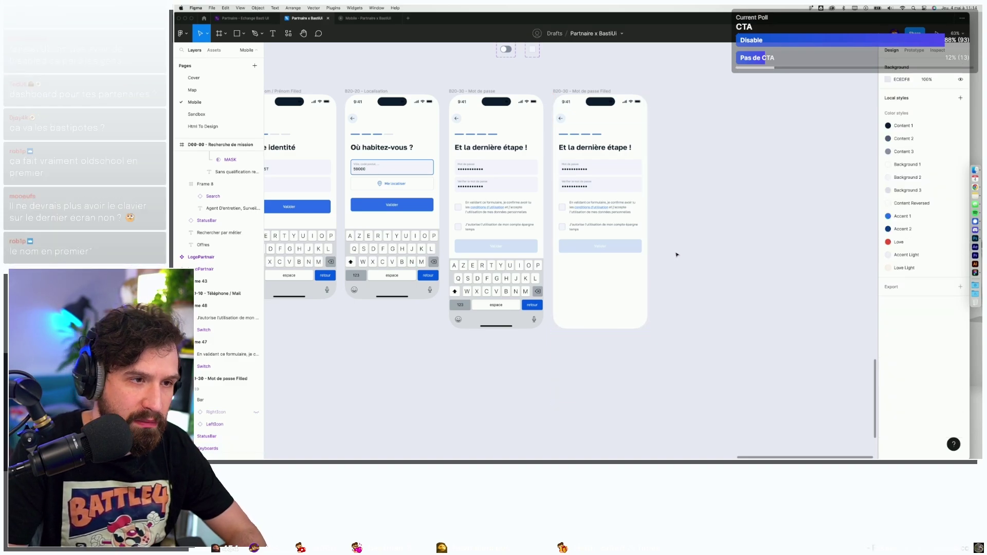
Shorten the Mot de passe Filled frame to 393×707, cropping the keyboard.
{"action": "left_click", "coordinate": [601, 314]}
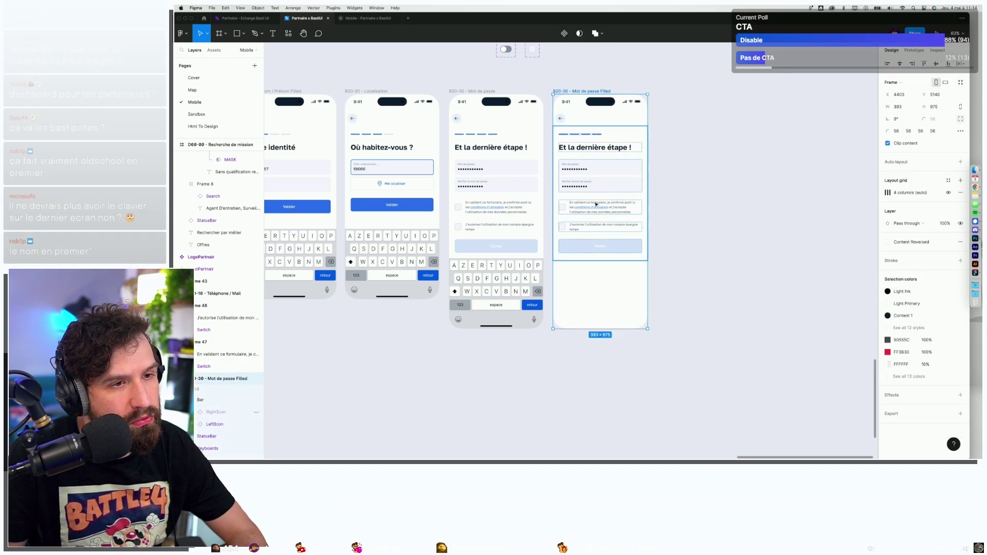
{"action": "left_click_drag", "start_coordinate": [608, 330], "coordinate": [611, 264]}
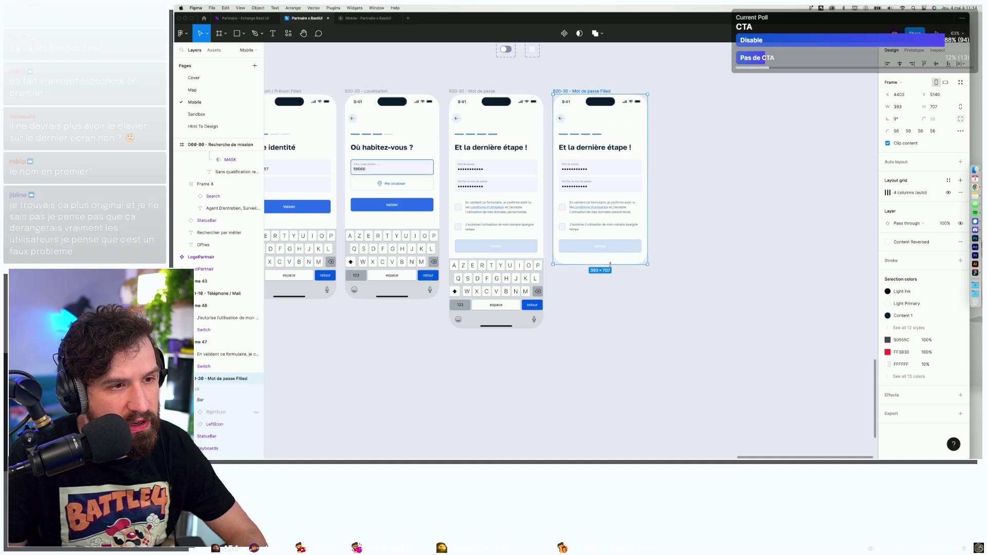
{"action": "left_click", "coordinate": [713, 269]}
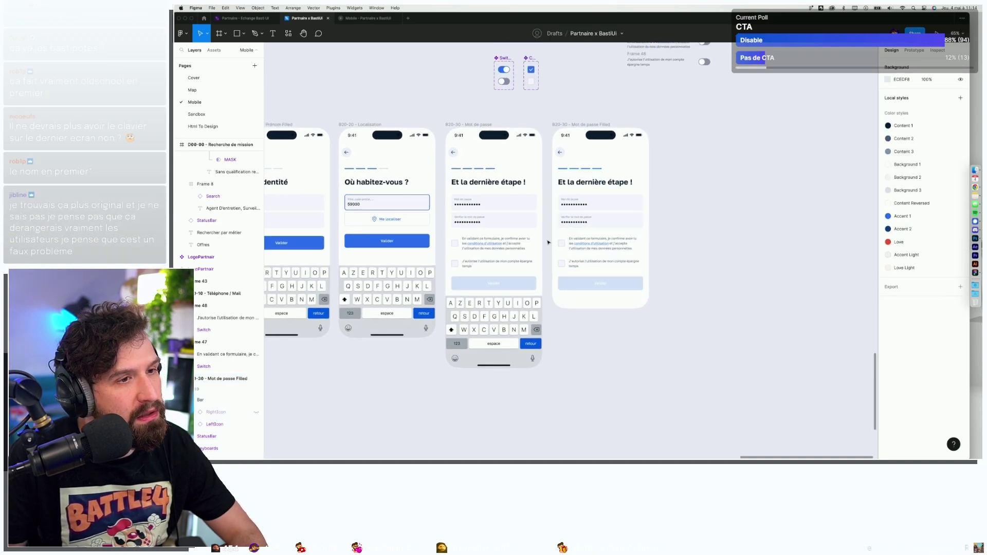
{"action": "key", "text": "ctrl+plus"}
{"action": "left_click", "coordinate": [559, 245]}
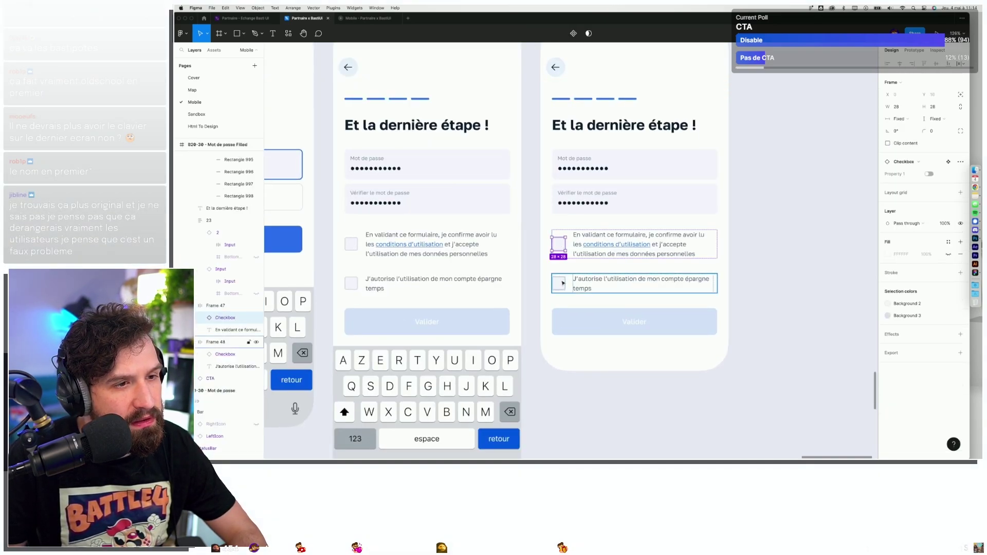
Tick both consent checkboxes on the Filled screen.
{"action": "left_click", "coordinate": [929, 174]}
{"action": "left_click", "coordinate": [558, 283]}
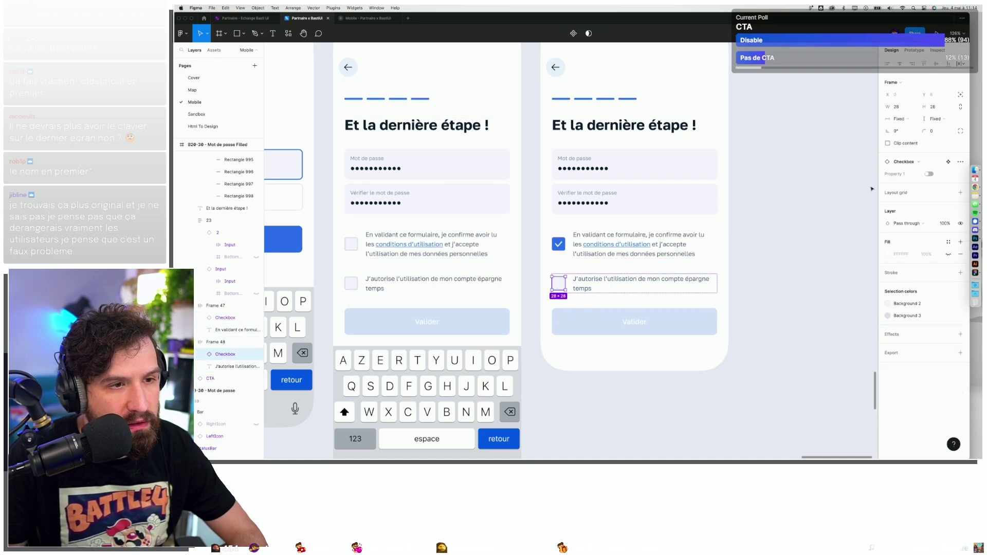
{"action": "left_click", "coordinate": [930, 175]}
{"action": "left_click", "coordinate": [930, 174]}
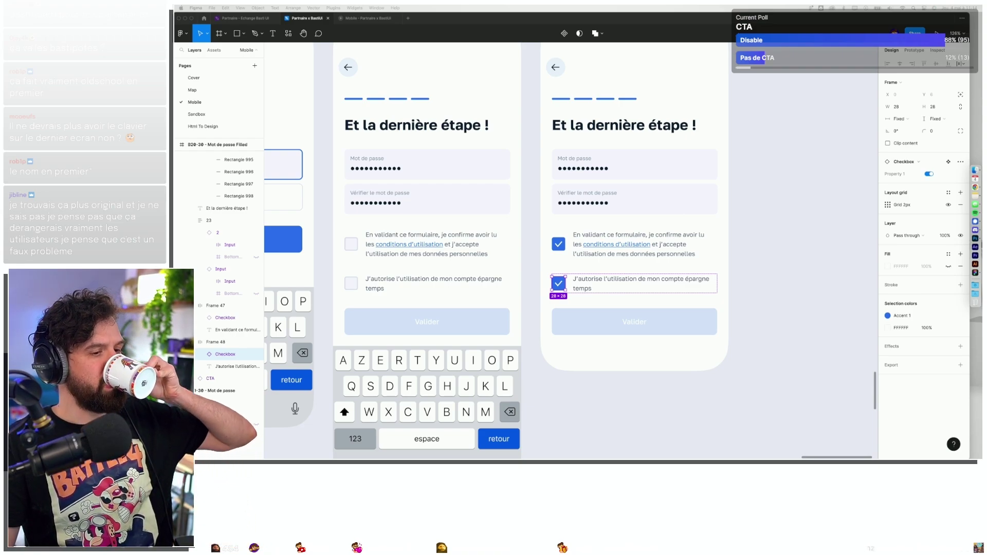
Set the Filled screen's Valider button to 100% opacity.
{"action": "left_click", "coordinate": [561, 318]}
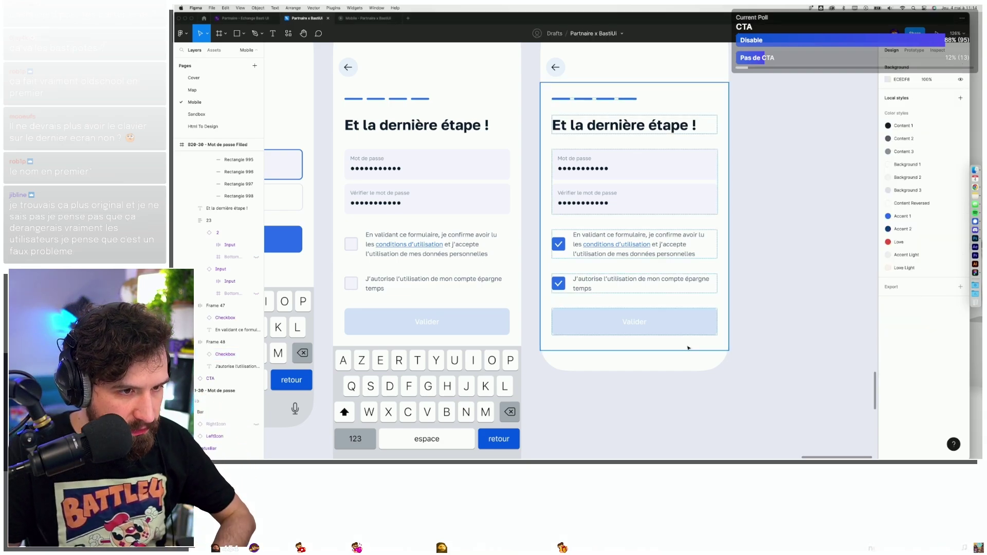
{"action": "left_click", "coordinate": [562, 318]}
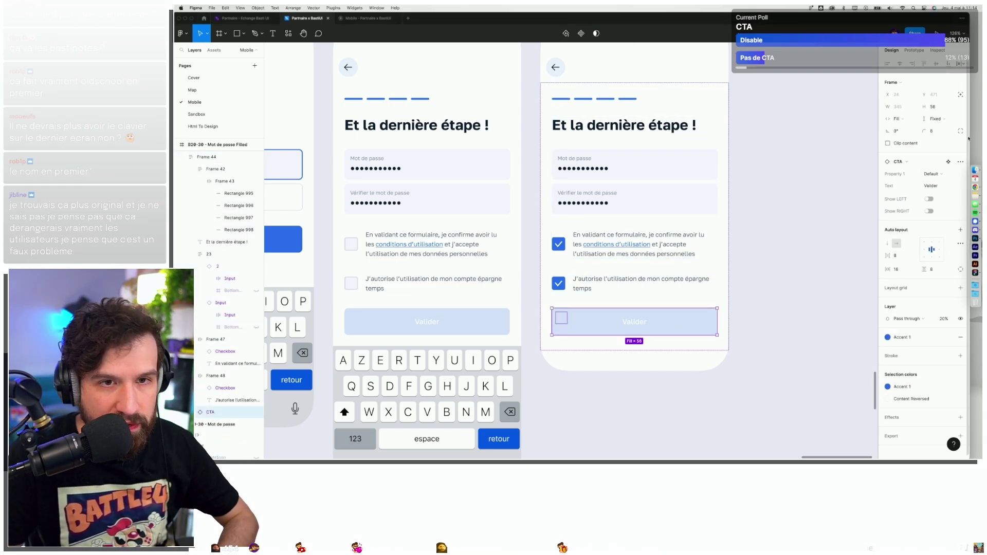
{"action": "left_click", "coordinate": [943, 319]}
{"action": "type", "text": "100"}
{"action": "key", "text": "Return"}
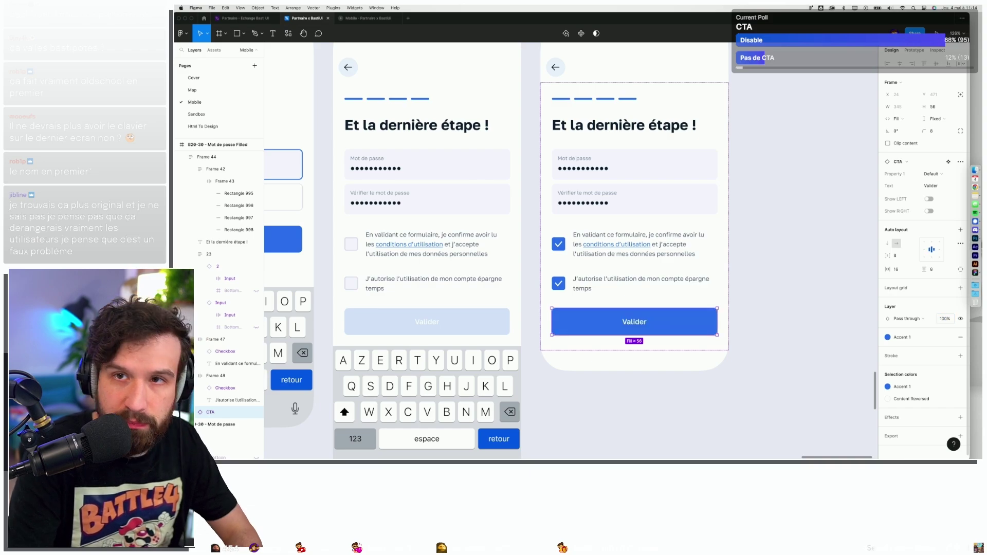
{"action": "left_click", "coordinate": [823, 297]}
{"action": "scroll", "coordinate": [779, 313], "scroll_direction": "down", "scroll_amount": 2}
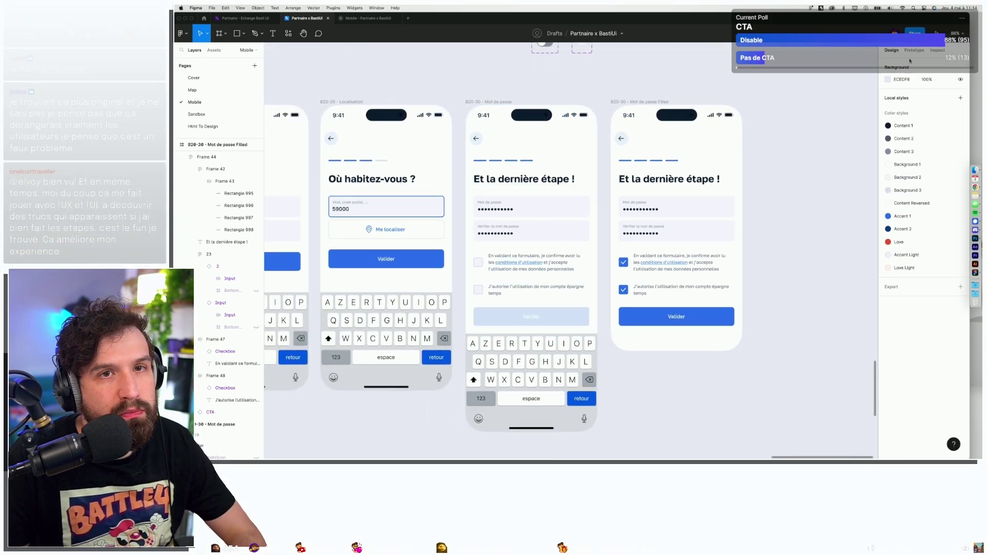
Wrap the middle screen's two checkbox rows in auto layout with a 16 gap.
{"action": "key", "text": "shift+e"}
{"action": "left_click", "coordinate": [531, 272]}
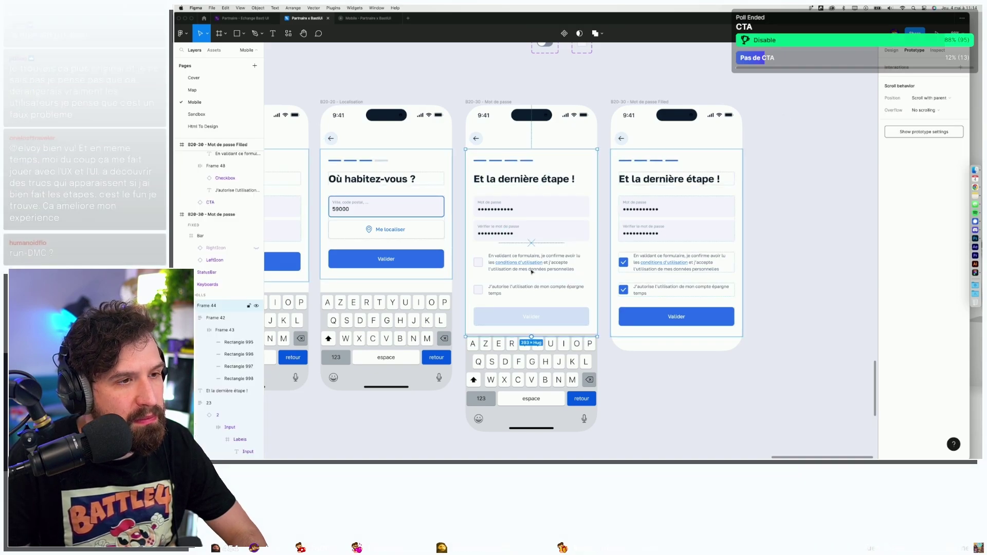
{"action": "double_click", "coordinate": [531, 272]}
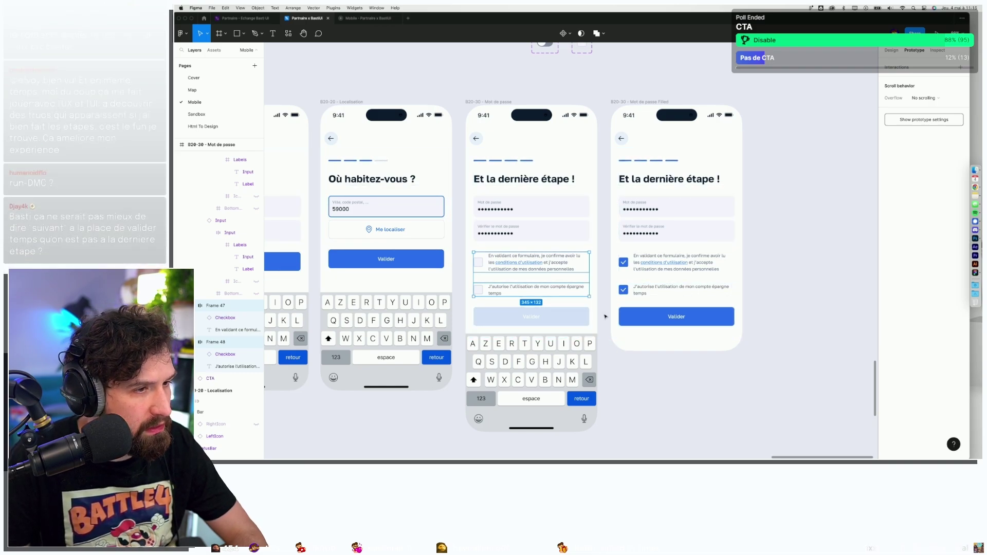
{"action": "key", "text": "shift+a"}
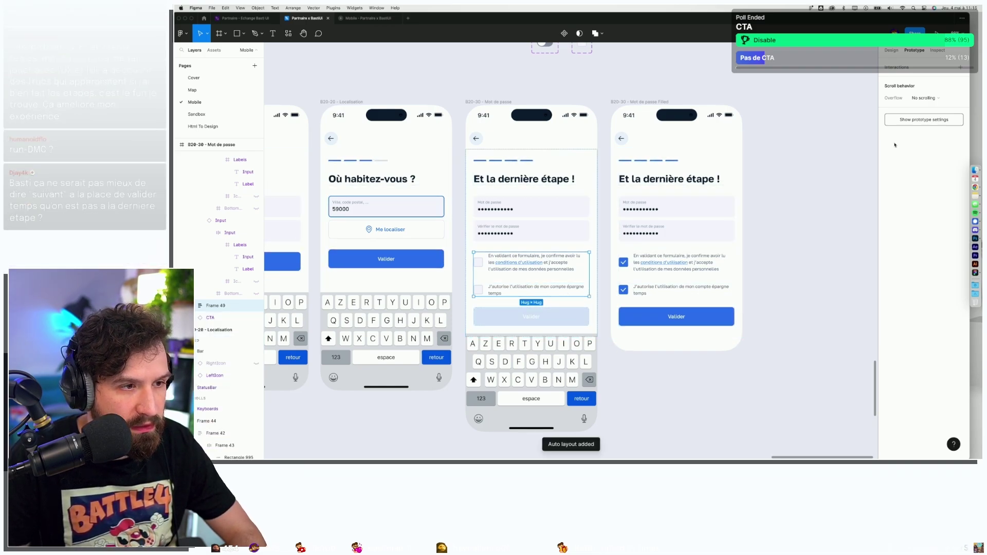
{"action": "left_click", "coordinate": [896, 51]}
{"action": "left_click", "coordinate": [897, 187]}
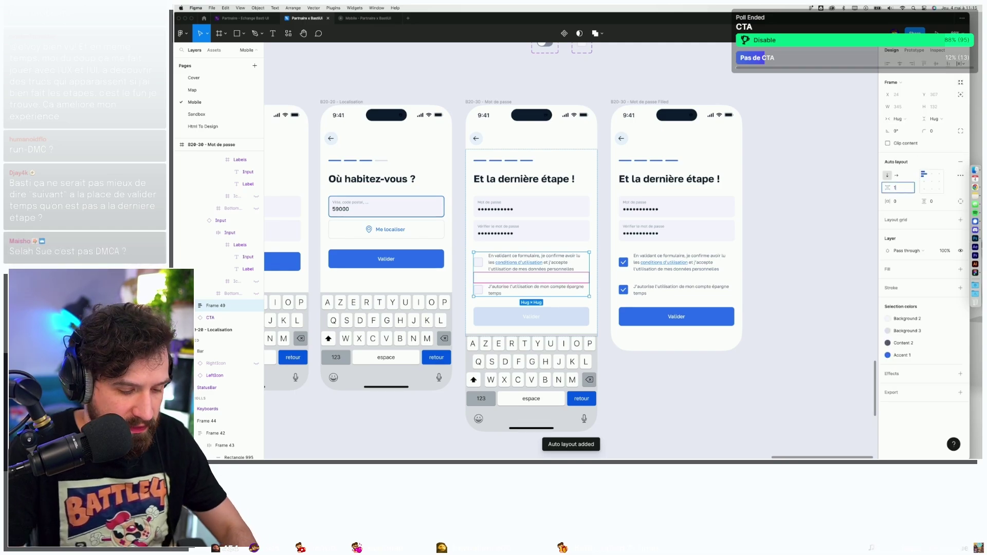
{"action": "type", "text": "16"}
{"action": "key", "text": "Return"}
Wrap the Filled screen's checkbox rows in auto layout with a 16 gap.
{"action": "left_click", "coordinate": [712, 263]}
{"action": "left_click", "coordinate": [679, 290], "text": "shift"}
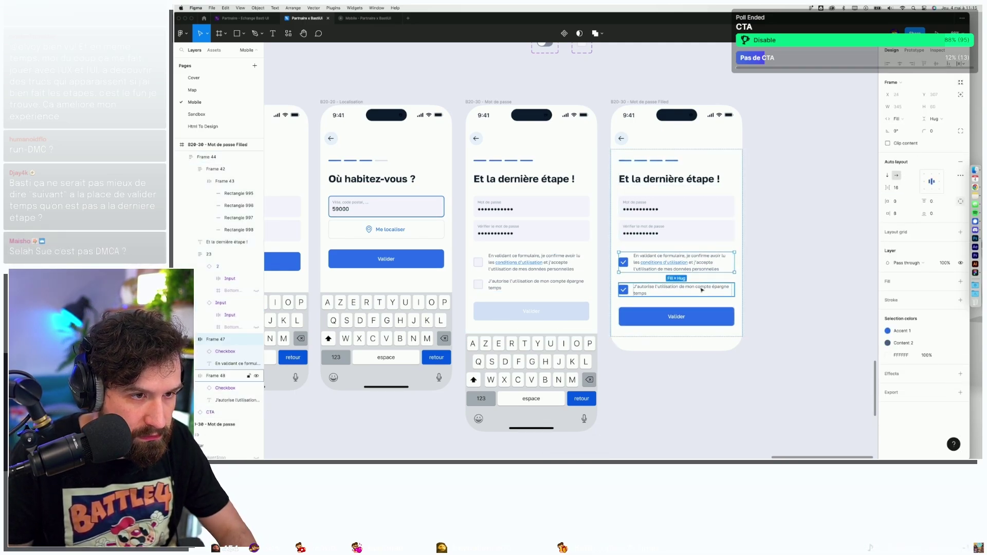
{"action": "key", "text": "shift+a"}
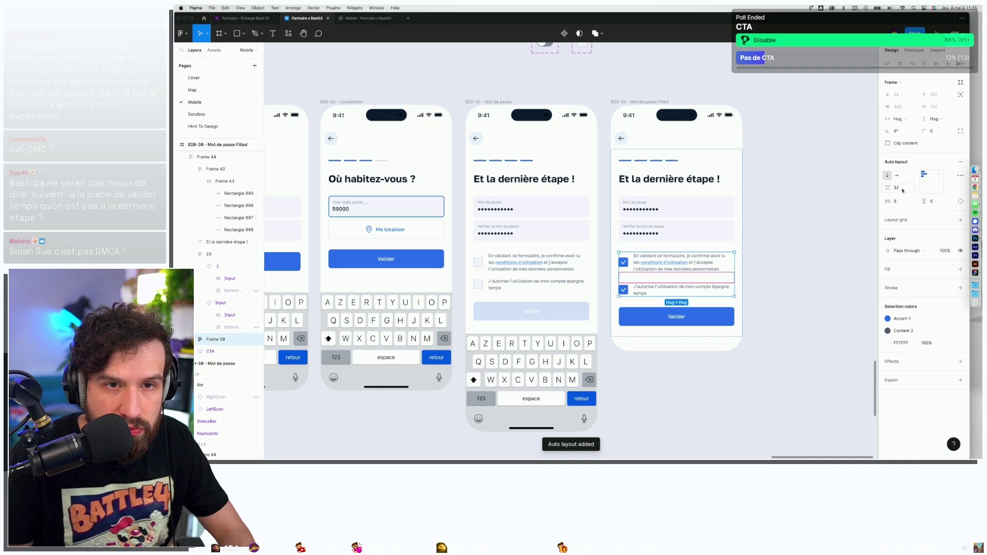
{"action": "left_click", "coordinate": [903, 189]}
{"action": "type", "text": "16"}
{"action": "key", "text": "Return"}
{"action": "mouse_move", "coordinate": [220, 339]}
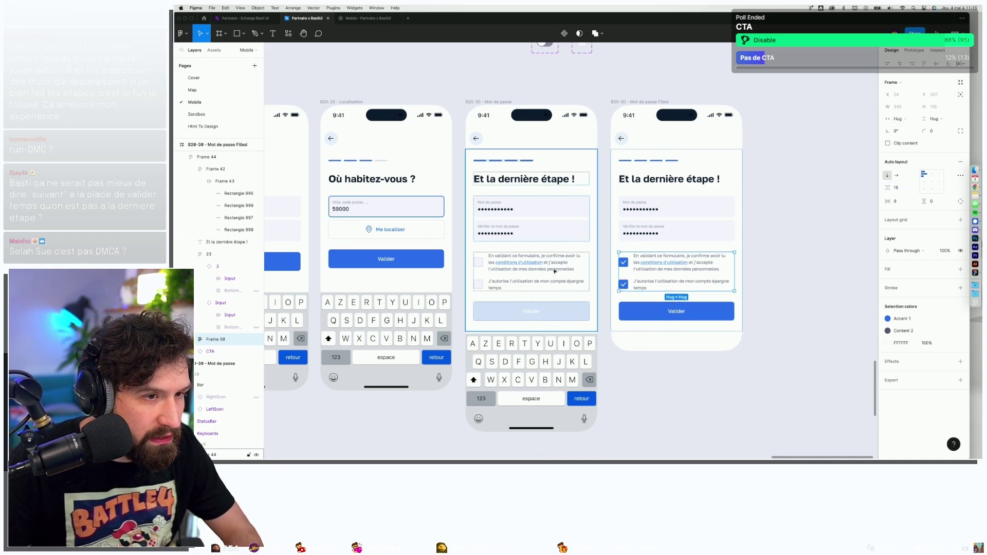
Link the middle screen's checkbox group On tap with Smart animate to the Filled screen.
{"action": "left_click", "coordinate": [532, 267]}
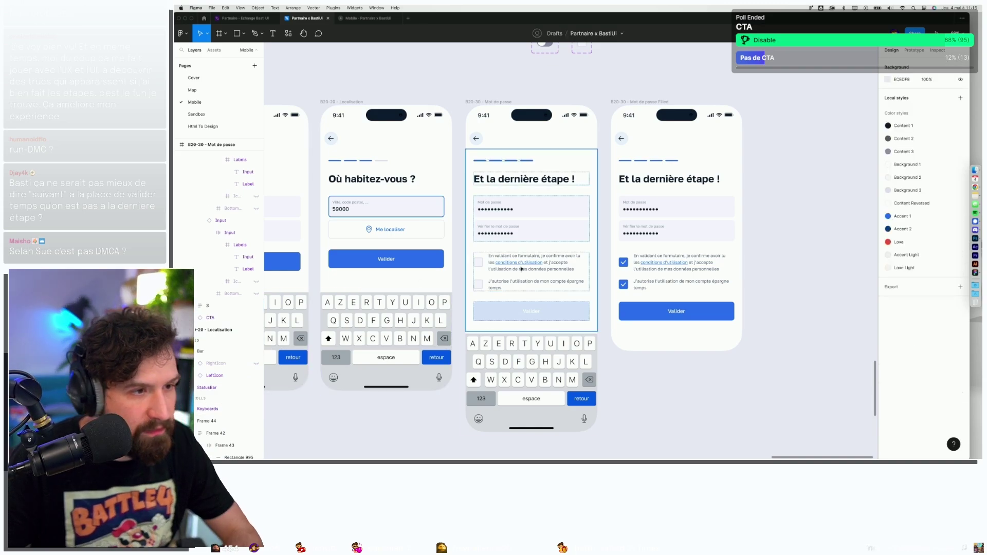
{"action": "key", "text": "Return"}
{"action": "left_click", "coordinate": [915, 49]}
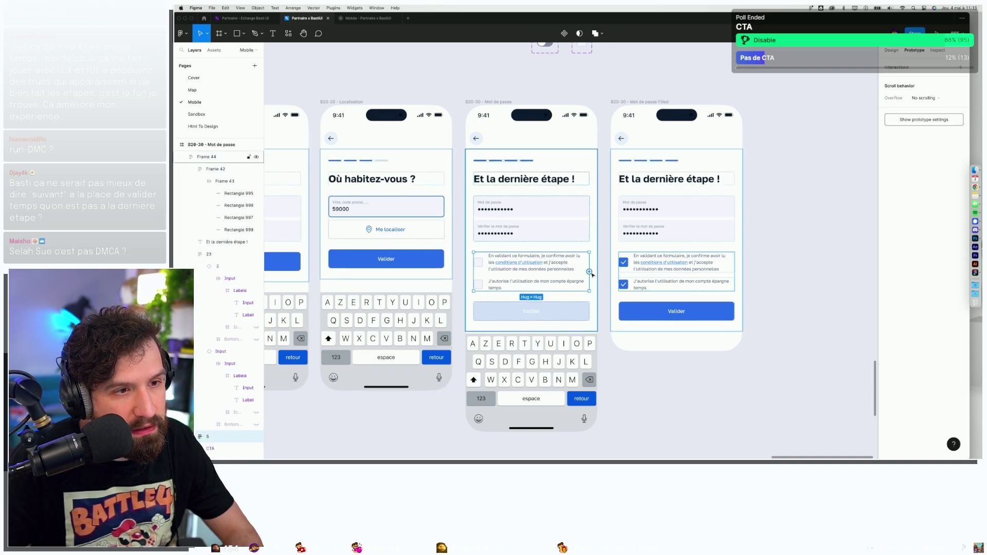
{"action": "left_click_drag", "start_coordinate": [589, 271], "coordinate": [643, 274]}
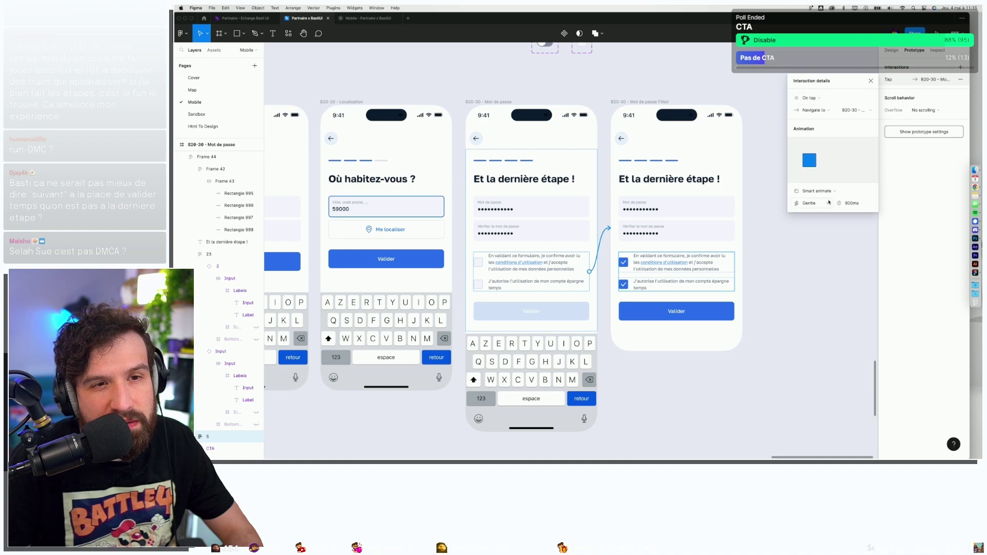
{"action": "left_click", "coordinate": [366, 18]}
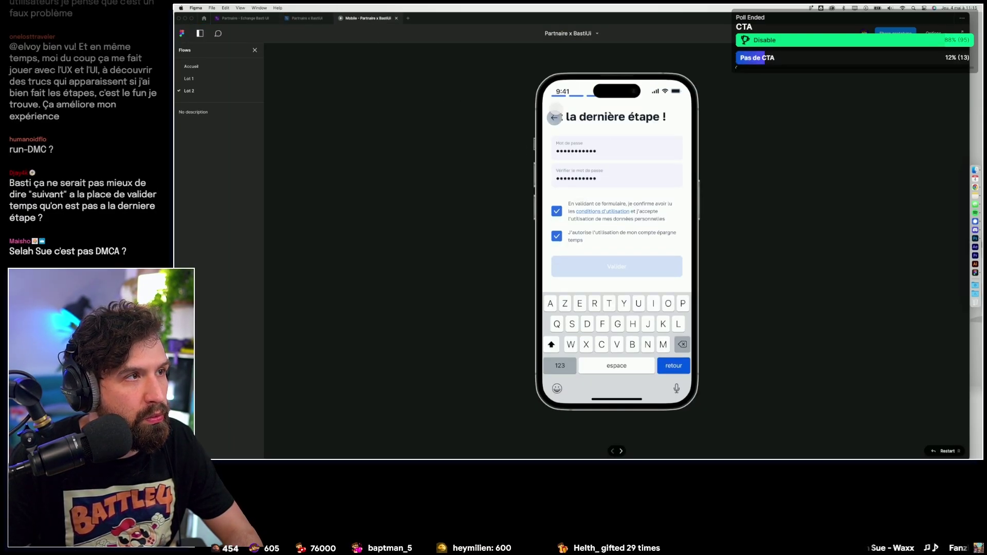
Step back and forward through the prototype to the last signup step, dismissing the keyboard.
{"action": "left_click", "coordinate": [554, 117]}
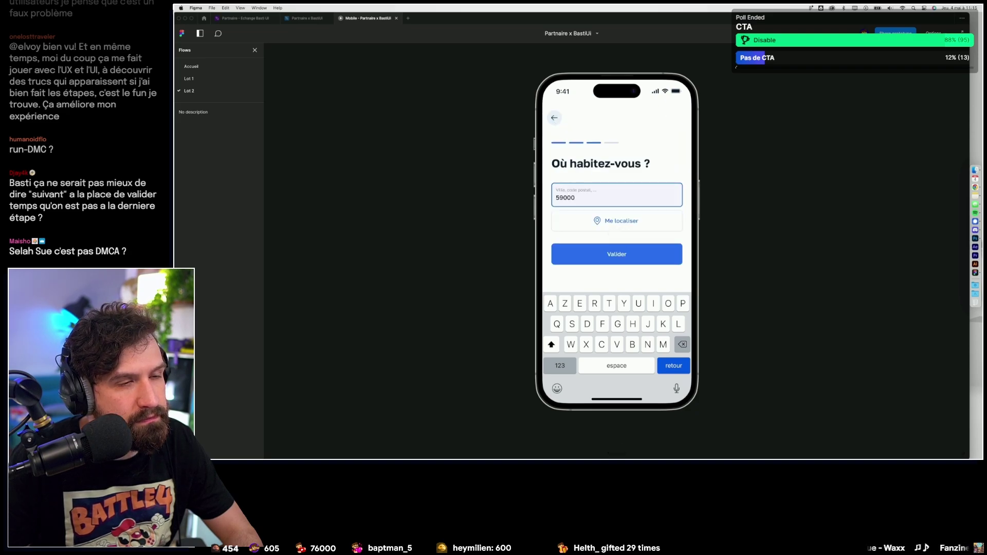
{"action": "left_click", "coordinate": [671, 275]}
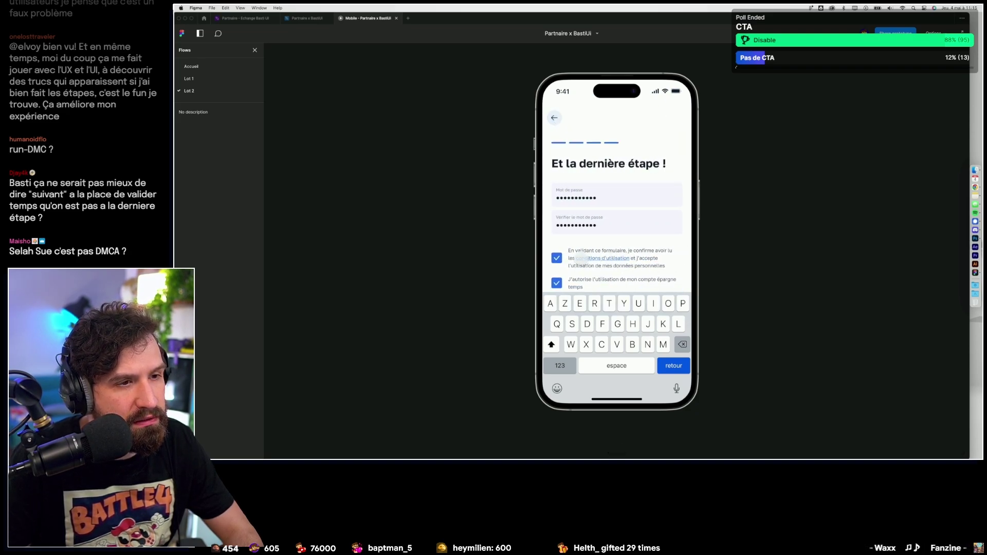
{"action": "left_click", "coordinate": [559, 258]}
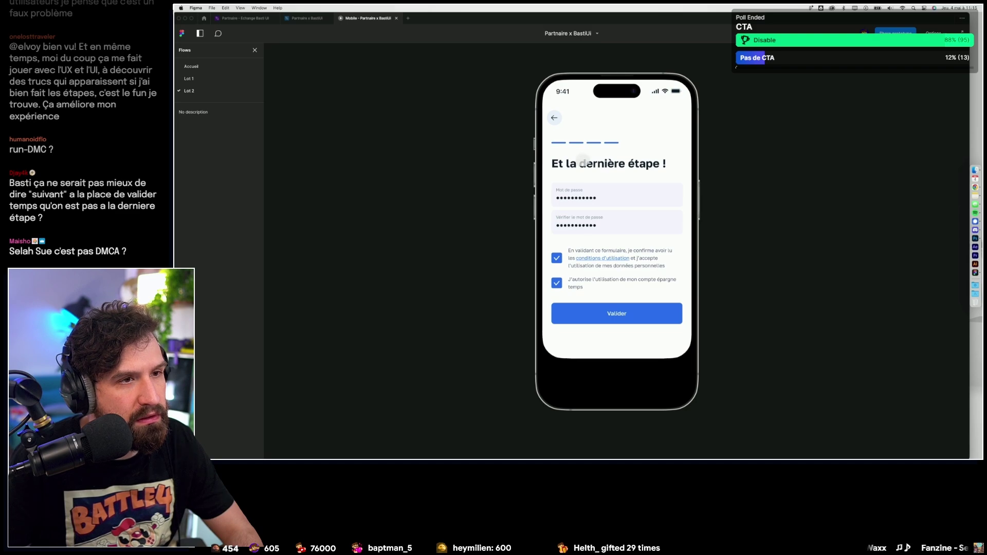
Lengthen the filled password screen to 843 px high and check it in the prototype.
{"action": "left_click", "coordinate": [307, 18]}
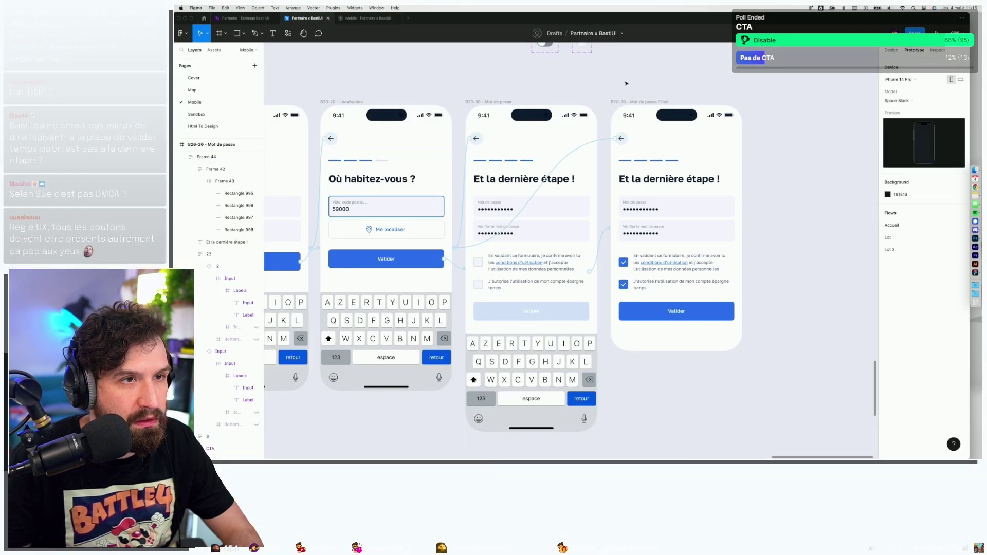
{"action": "left_click_drag", "start_coordinate": [643, 362], "coordinate": [642, 387]}
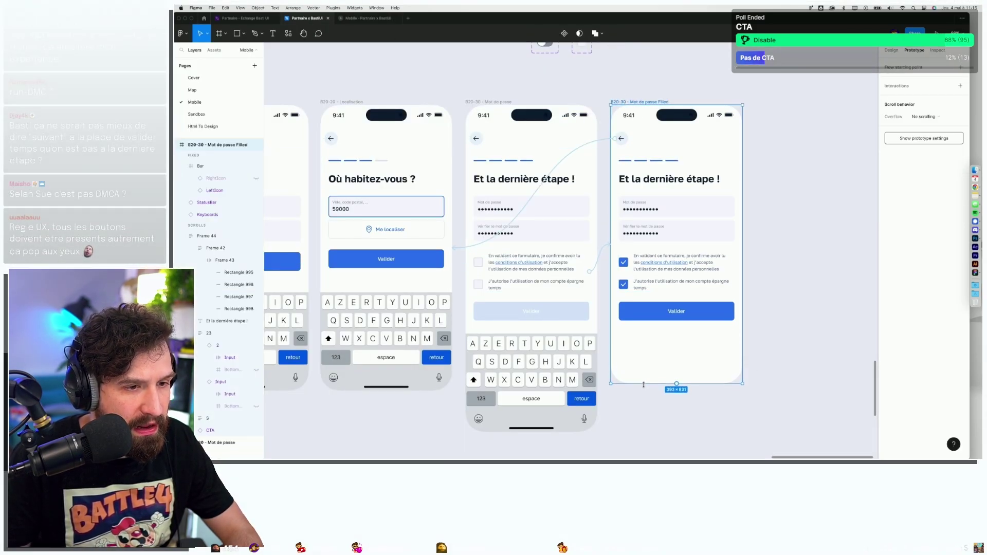
{"action": "key", "text": "ctrl+Tab"}
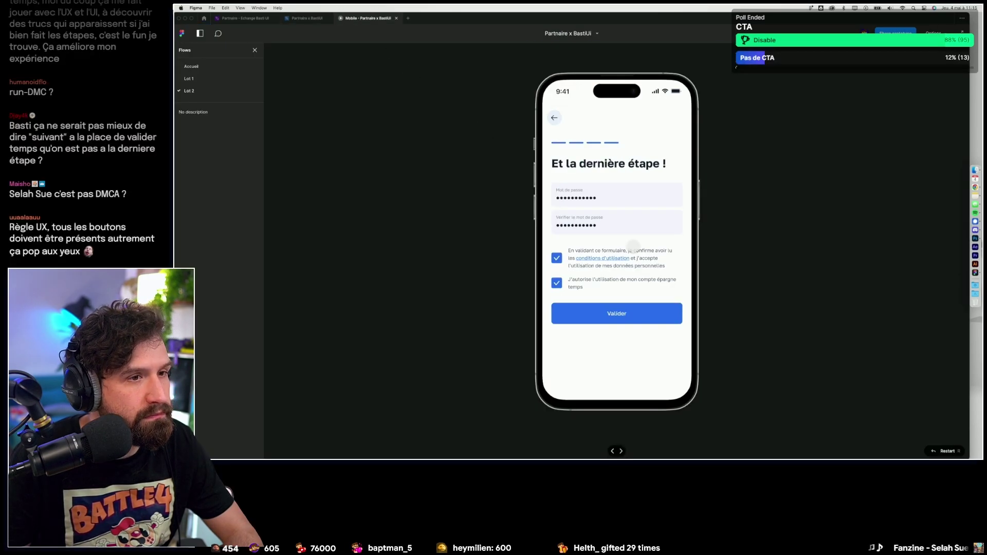
{"action": "left_click", "coordinate": [307, 18]}
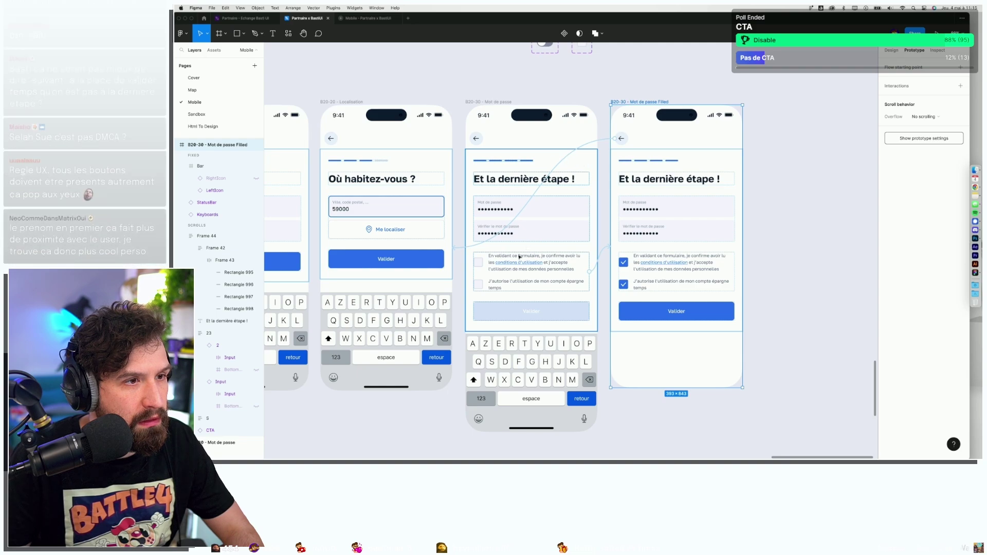
{"action": "mouse_move", "coordinate": [367, 17]}
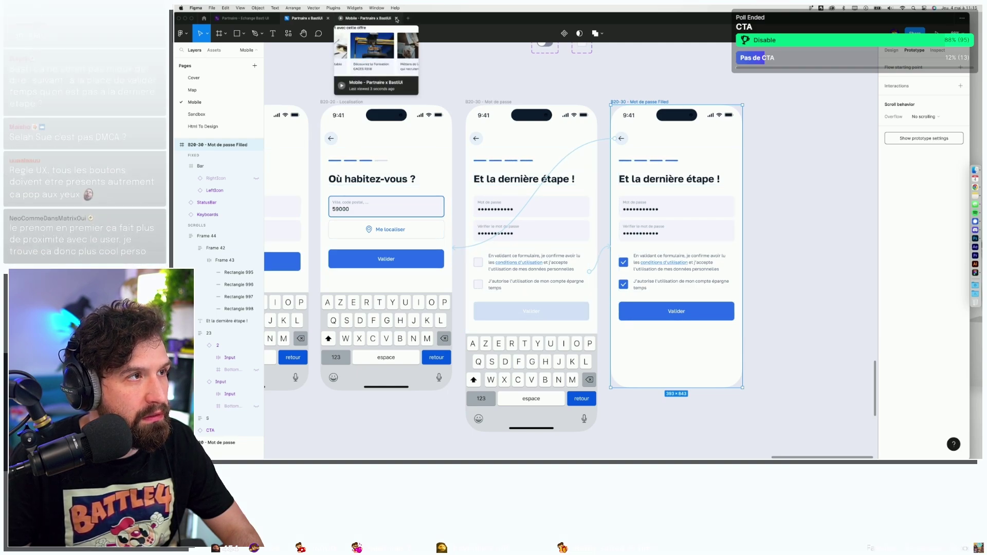
Close the prototype viewer and relaunch the prototype from the unfilled password screen.
{"action": "left_click", "coordinate": [396, 18]}
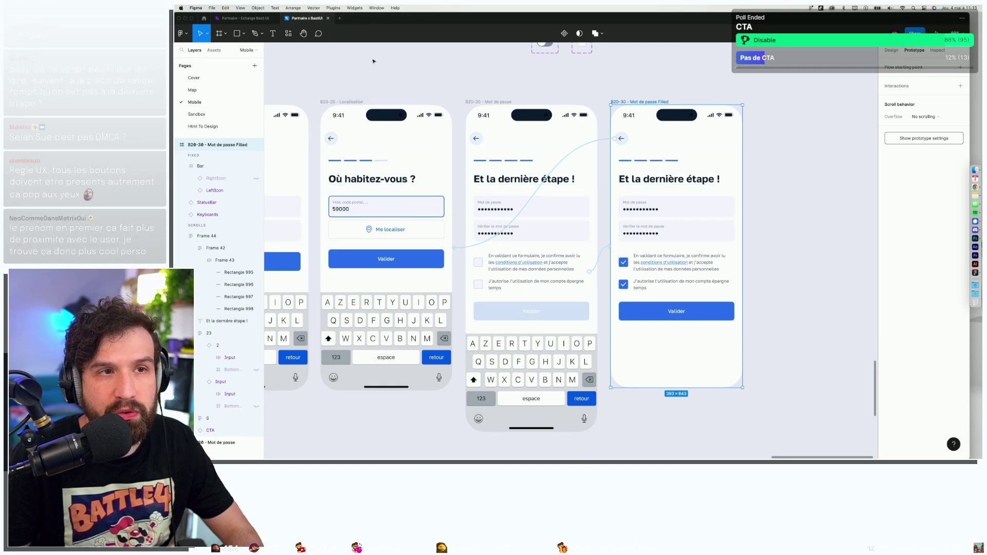
{"action": "left_click", "coordinate": [496, 102]}
{"action": "key", "text": "super+alt+Return"}
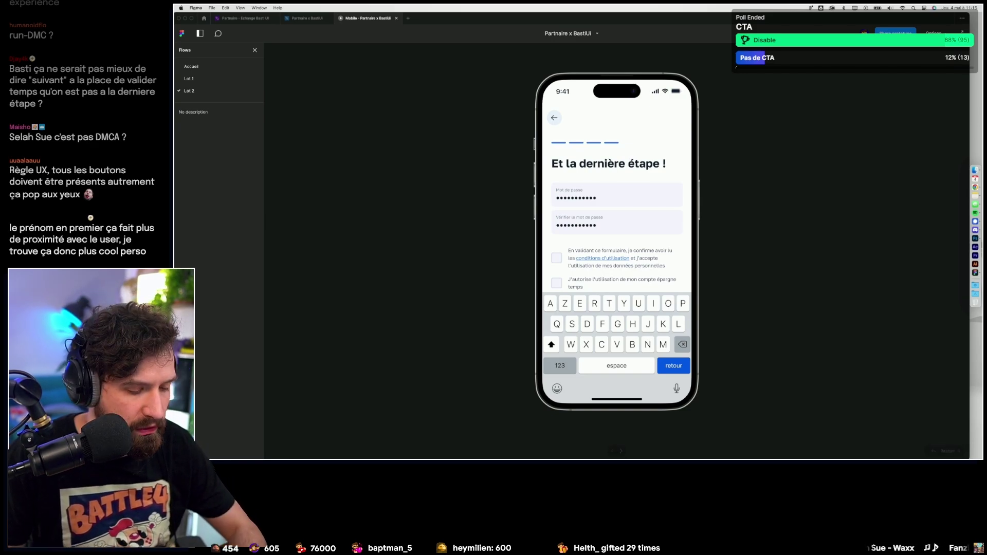
Test the password step at fill-screen size with the second consent box ticked, then return to the design.
{"action": "key", "text": "z"}
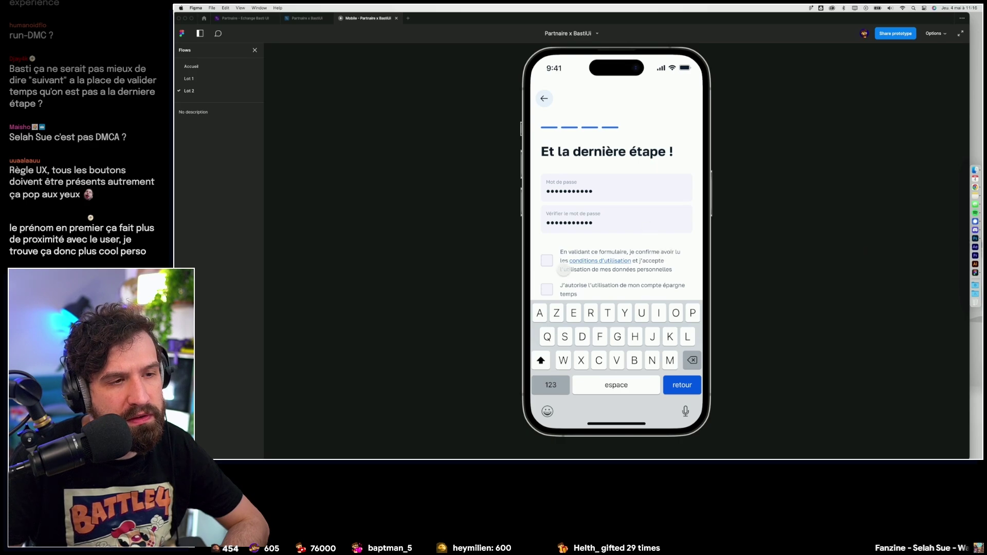
{"action": "left_click", "coordinate": [701, 181]}
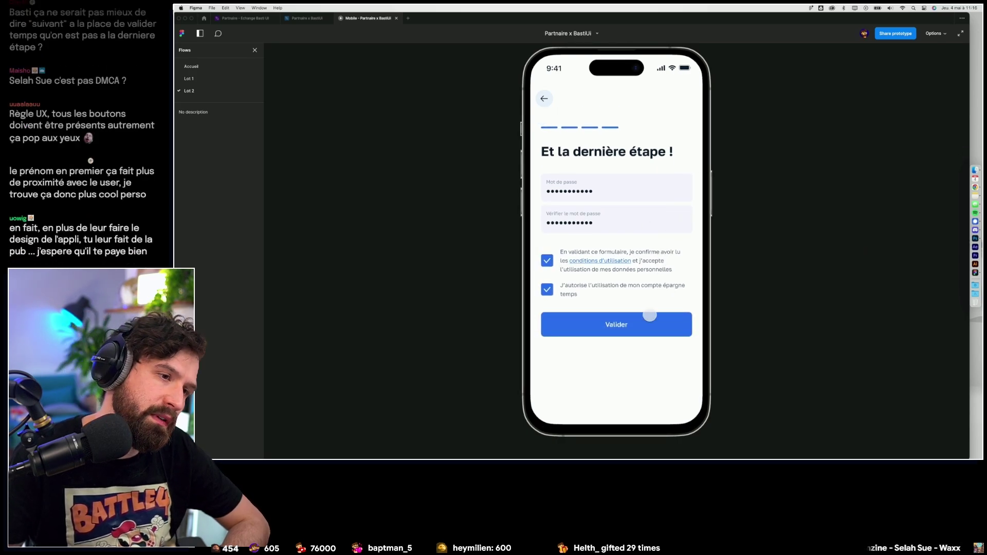
{"action": "left_click", "coordinate": [620, 327]}
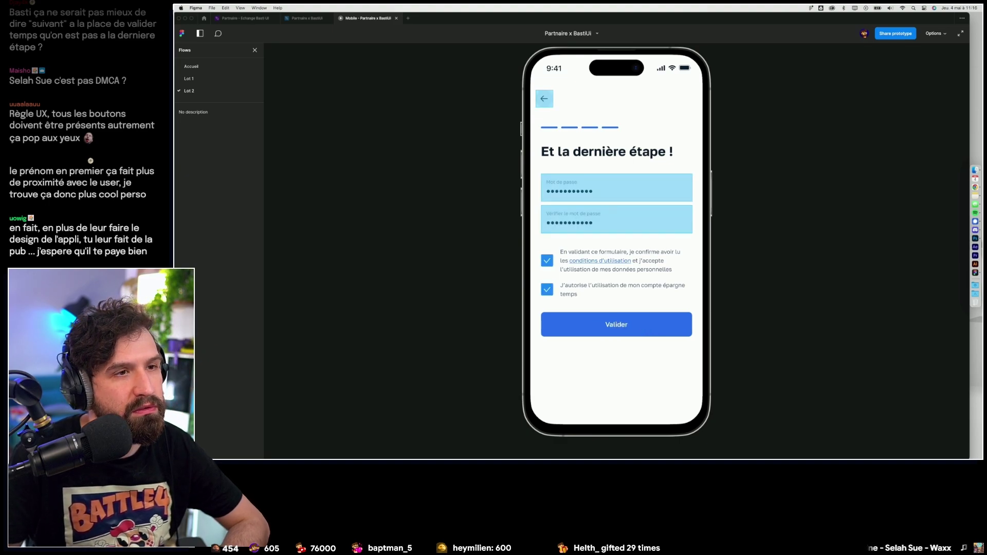
{"action": "left_click", "coordinate": [307, 18]}
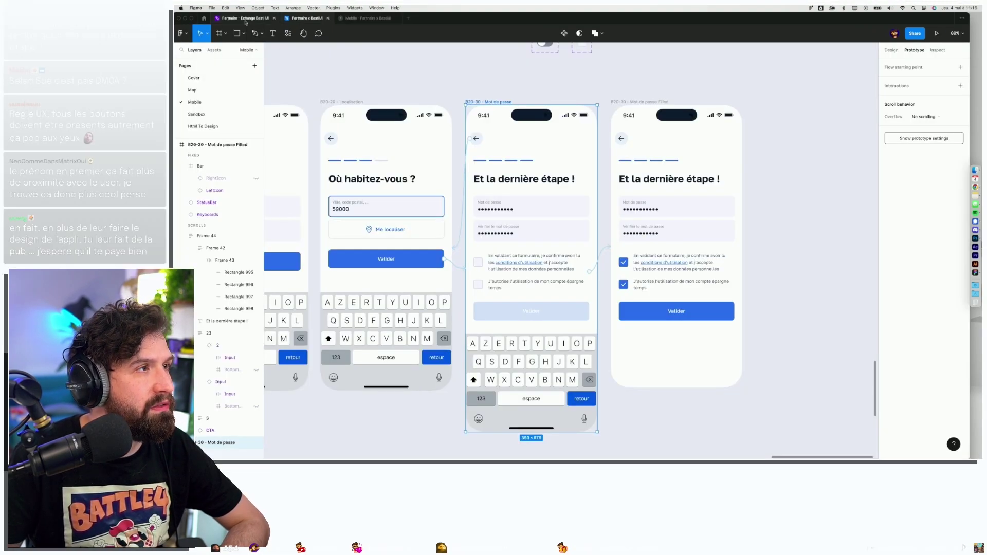
Find the Lot2 confirmation wireframe on the FigJam board, screenshot that region, and return to Figma.
{"action": "left_click", "coordinate": [244, 18]}
{"action": "scroll", "coordinate": [782, 240], "scroll_direction": "down", "scroll_amount": 5}
{"action": "scroll", "coordinate": [783, 241], "scroll_direction": "right", "scroll_amount": 5}
{"action": "scroll", "coordinate": [783, 240], "scroll_direction": "right", "scroll_amount": 2}
{"action": "scroll", "coordinate": [783, 240], "scroll_direction": "right", "scroll_amount": 3}
{"action": "scroll", "coordinate": [782, 241], "scroll_direction": "left", "scroll_amount": 4}
{"action": "scroll", "coordinate": [783, 240], "scroll_direction": "up", "scroll_amount": 3}
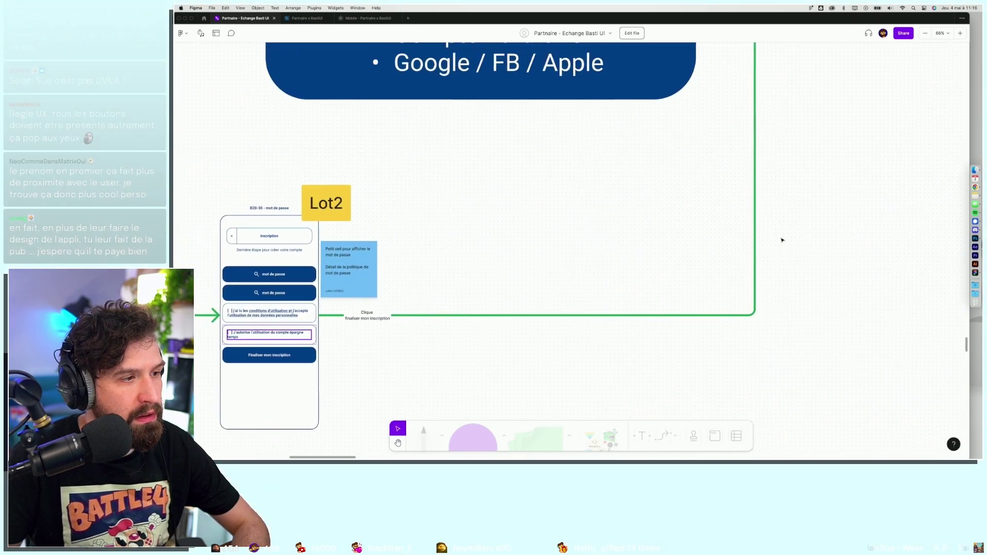
{"action": "scroll", "coordinate": [719, 242], "scroll_direction": "down", "scroll_amount": 5}
{"action": "scroll", "coordinate": [719, 242], "scroll_direction": "right", "scroll_amount": 5}
{"action": "scroll", "coordinate": [719, 241], "scroll_direction": "right", "scroll_amount": 4}
{"action": "scroll", "coordinate": [719, 241], "scroll_direction": "up", "scroll_amount": 2}
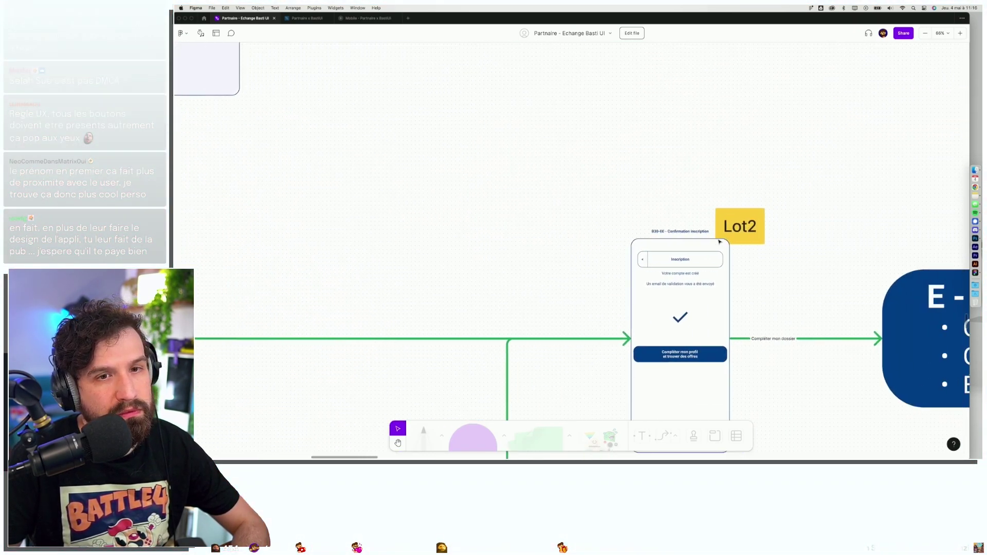
{"action": "scroll", "coordinate": [725, 232], "scroll_direction": "down", "scroll_amount": 1}
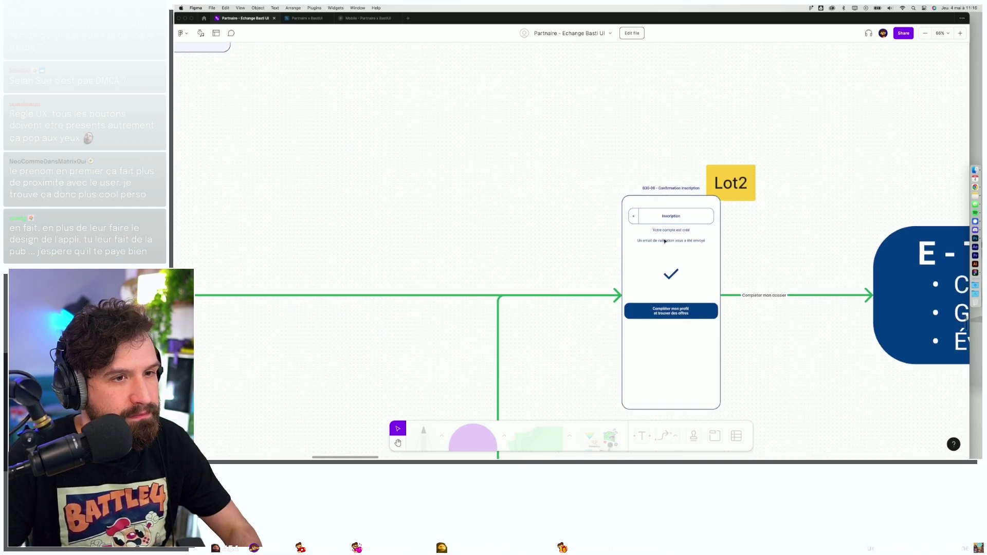
{"action": "left_click_drag", "start_coordinate": [618, 192], "coordinate": [736, 419]}
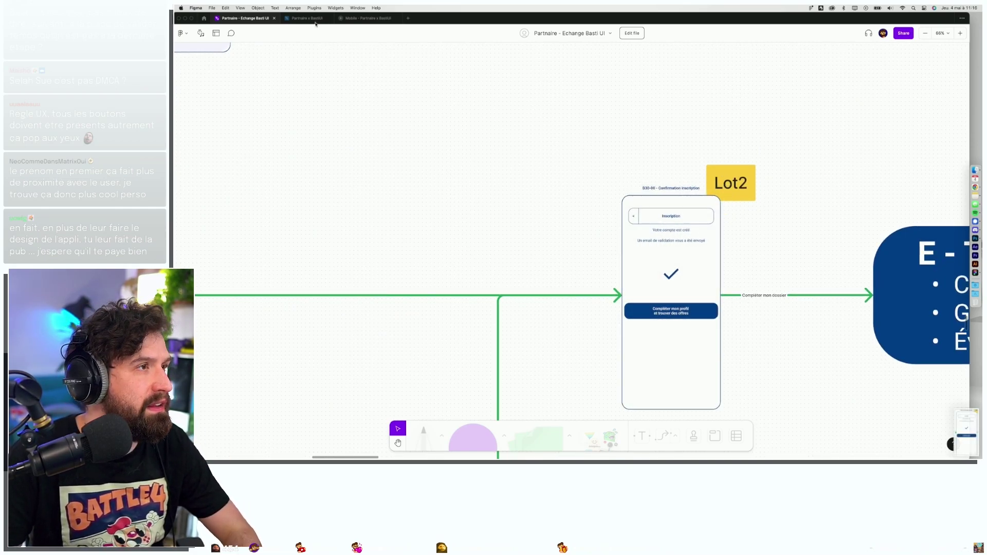
{"action": "key", "text": "ctrl+Tab"}
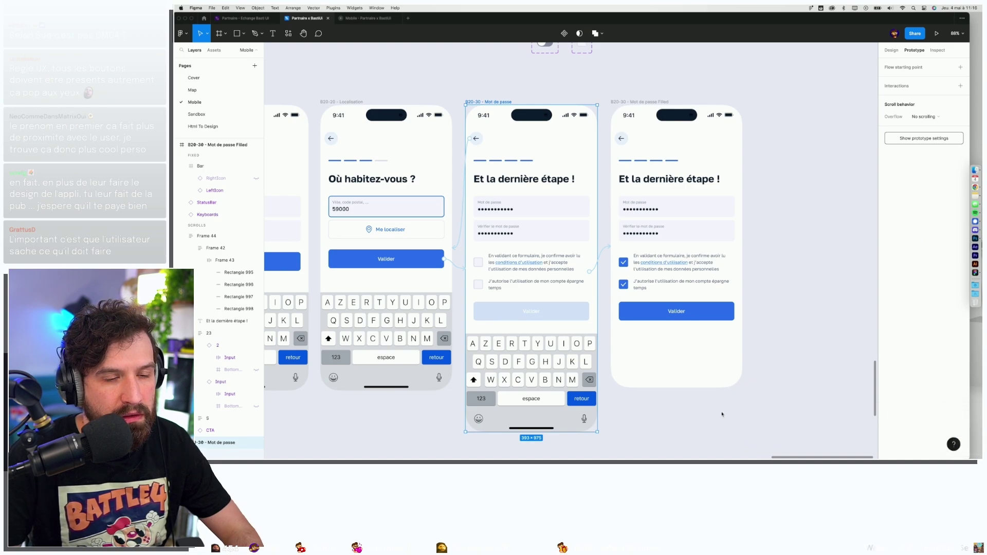
Place the confirmation screenshot on the canvas and select the filled screen's Valider button.
{"action": "left_click_drag", "start_coordinate": [970, 425], "coordinate": [808, 211]}
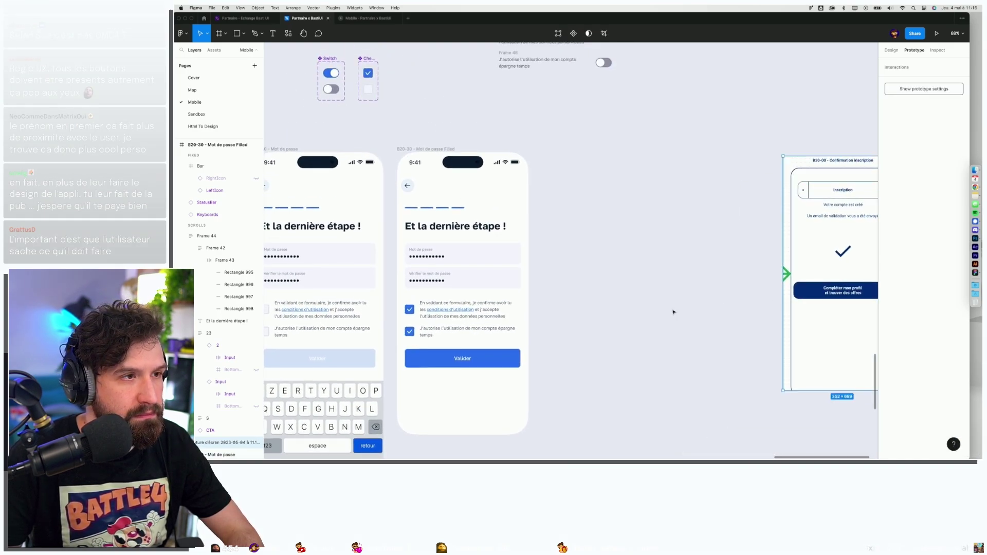
{"action": "left_click", "coordinate": [437, 150]}
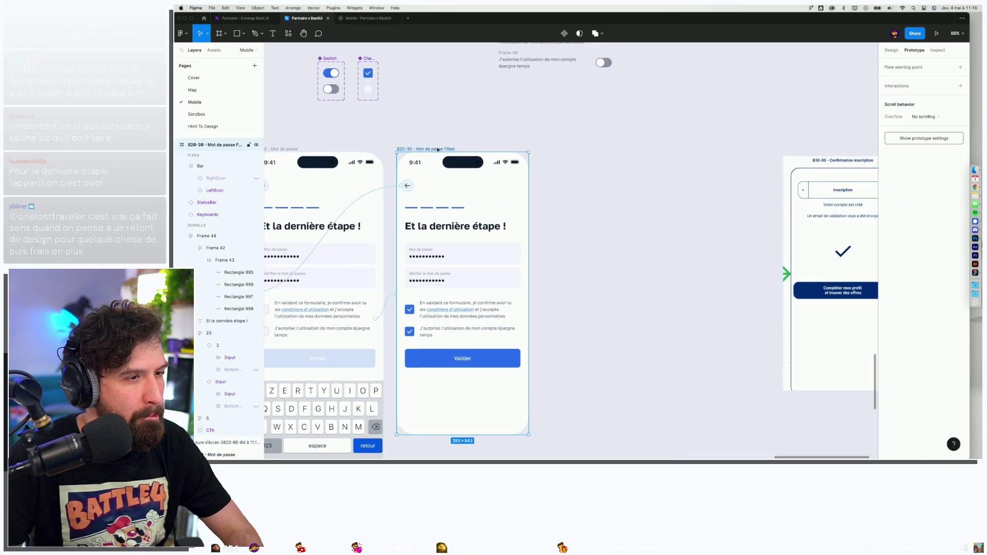
{"action": "left_click", "coordinate": [458, 359]}
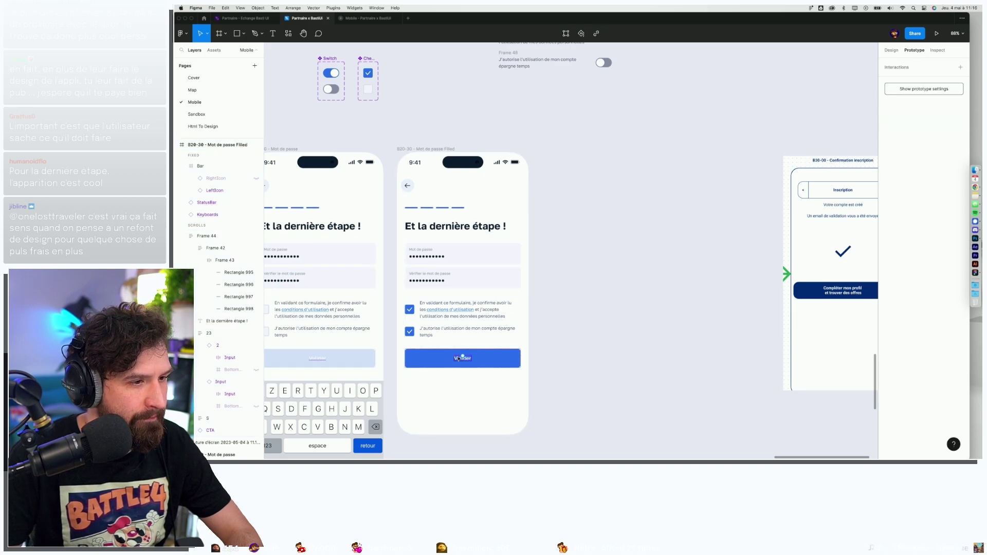
{"action": "scroll", "coordinate": [463, 360], "scroll_direction": "up", "scroll_amount": 5}
Relabel the filled screen's button 'Finaliser mon inscription'.
{"action": "double_click", "coordinate": [463, 360]}
{"action": "type", "text": "Fial"}
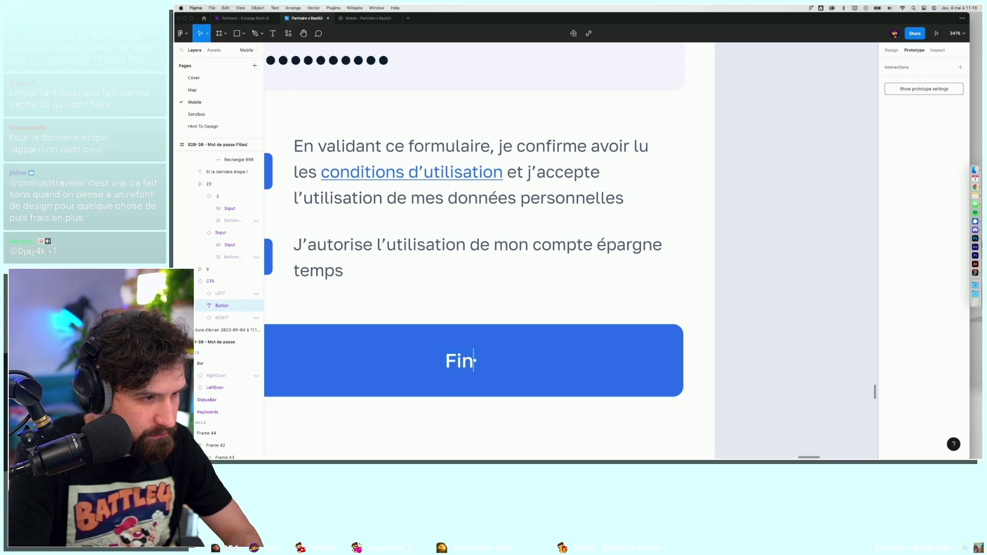
{"action": "type", "text": "iser mon inscripto"}
{"action": "key", "text": "BackSpace"}
{"action": "type", "text": "ion"}
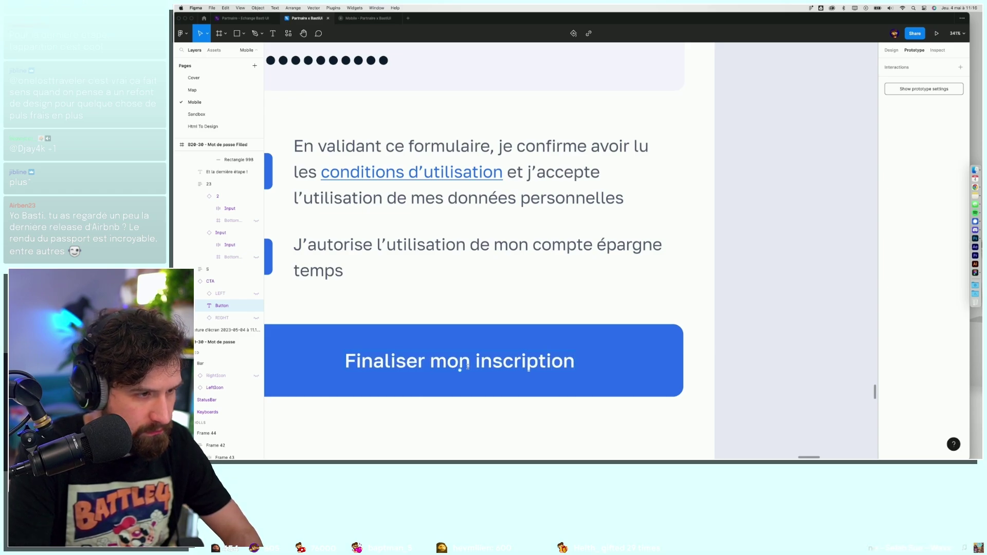
Change the unfilled screen's Valider label to 'Finaliser mon inscription' as well.
{"action": "scroll", "coordinate": [468, 366], "scroll_direction": "down", "scroll_amount": 5}
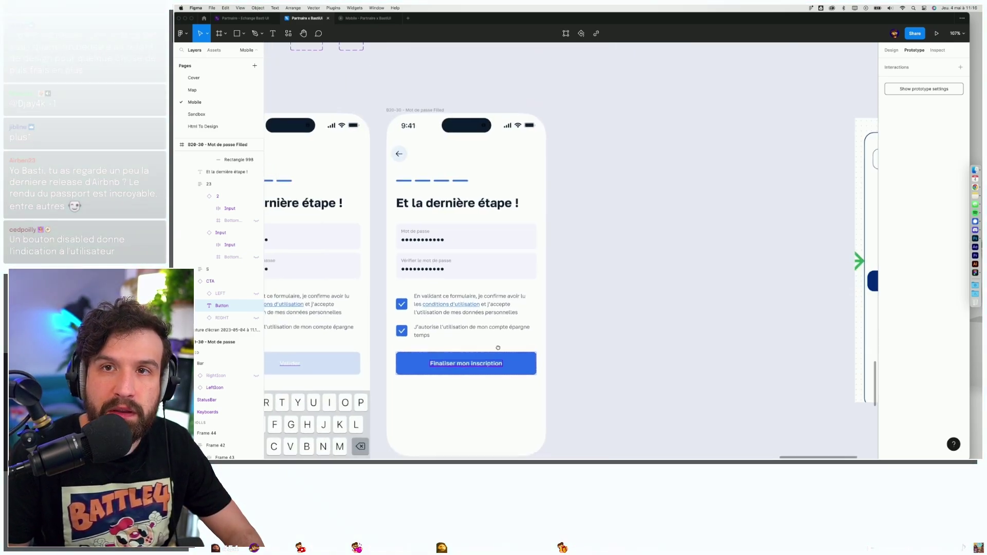
{"action": "scroll", "coordinate": [471, 351], "scroll_direction": "left", "scroll_amount": 5}
{"action": "double_click", "coordinate": [457, 349]}
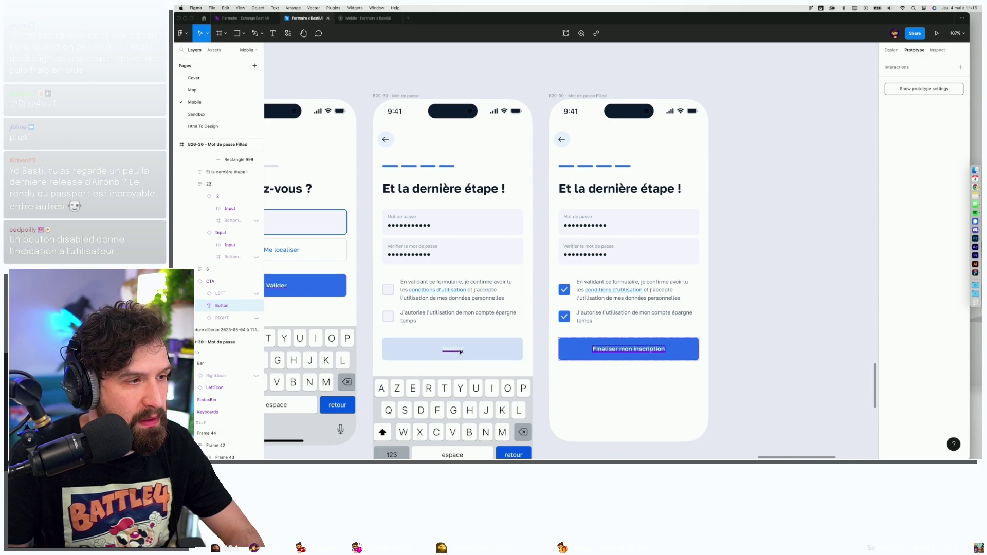
{"action": "key", "text": "Escape"}
{"action": "key", "text": "Escape"}
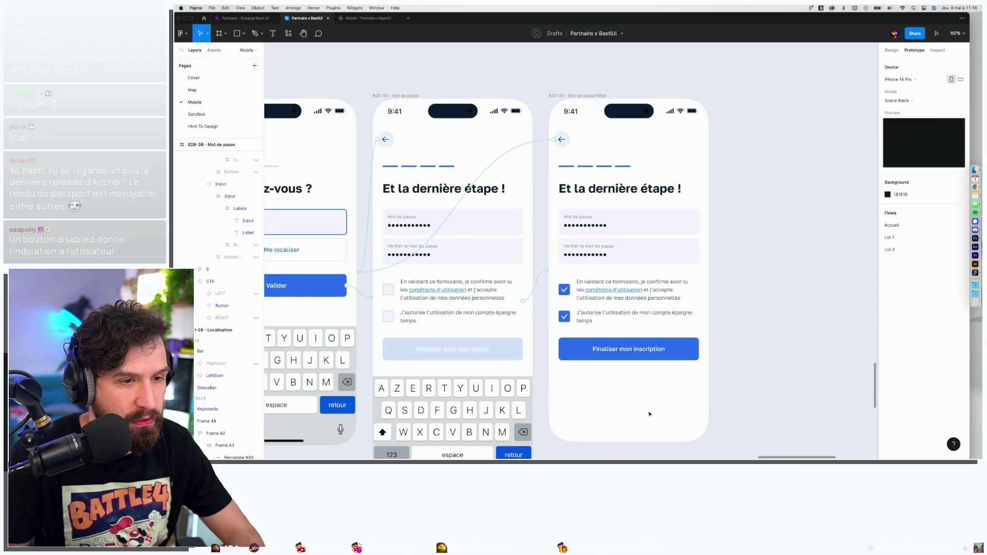
Pan back to the two password screens and switch the right panel to the Design tab.
{"action": "scroll", "coordinate": [667, 416], "scroll_direction": "down", "scroll_amount": 3}
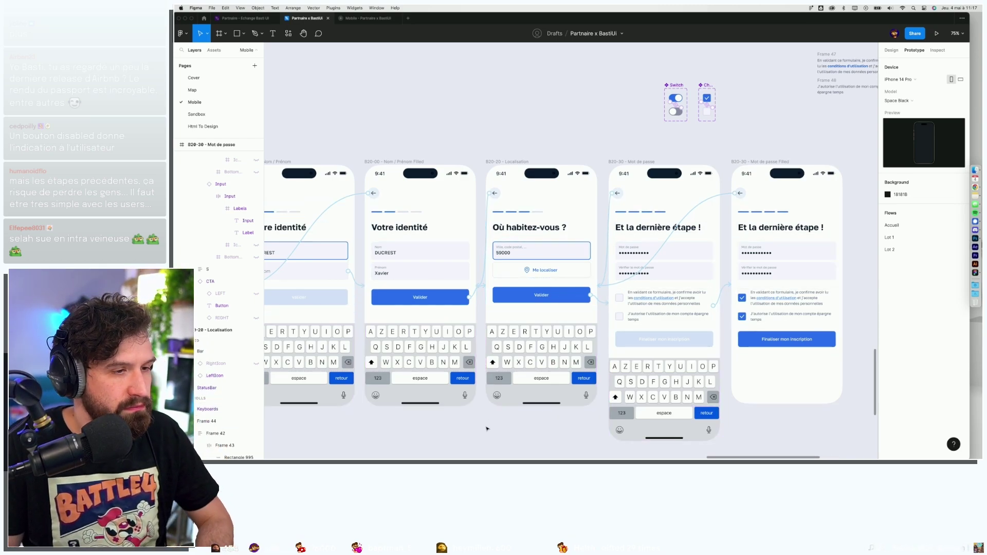
{"action": "scroll", "coordinate": [482, 431], "scroll_direction": "left", "scroll_amount": 5}
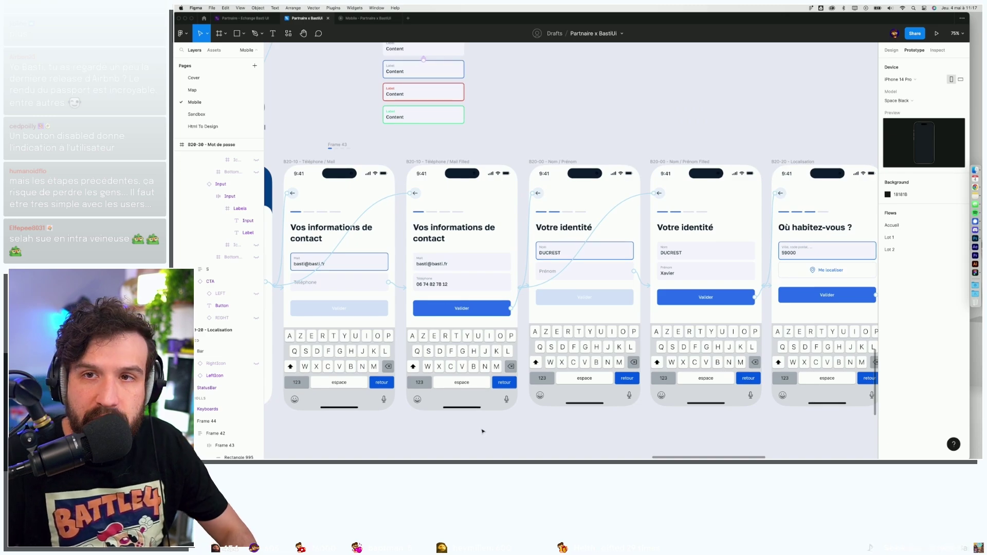
{"action": "mouse_move", "coordinate": [319, 204]}
{"action": "scroll", "coordinate": [328, 210], "scroll_direction": "right", "scroll_amount": 5}
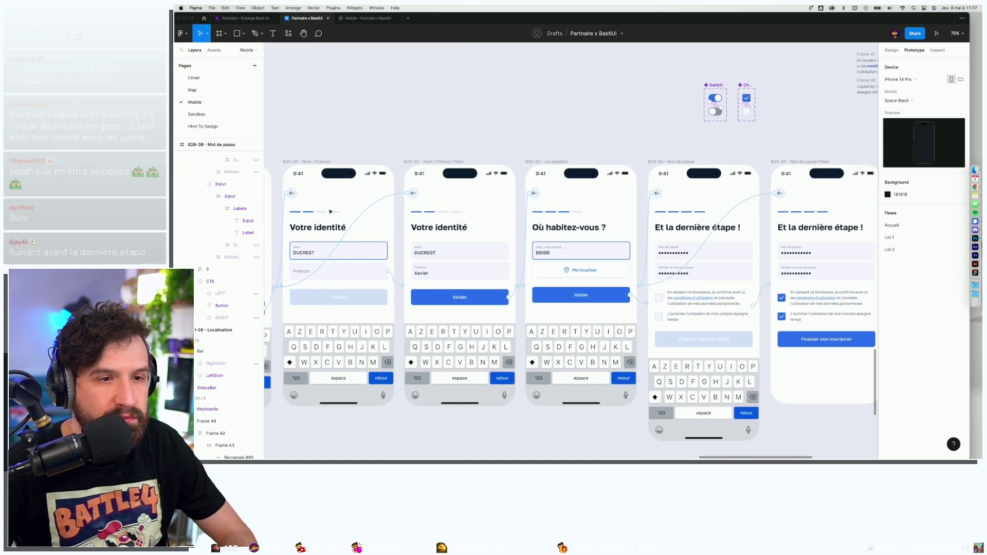
{"action": "scroll", "coordinate": [463, 283], "scroll_direction": "right", "scroll_amount": 1}
{"action": "scroll", "coordinate": [599, 353], "scroll_direction": "right", "scroll_amount": 3}
{"action": "mouse_move", "coordinate": [599, 353]}
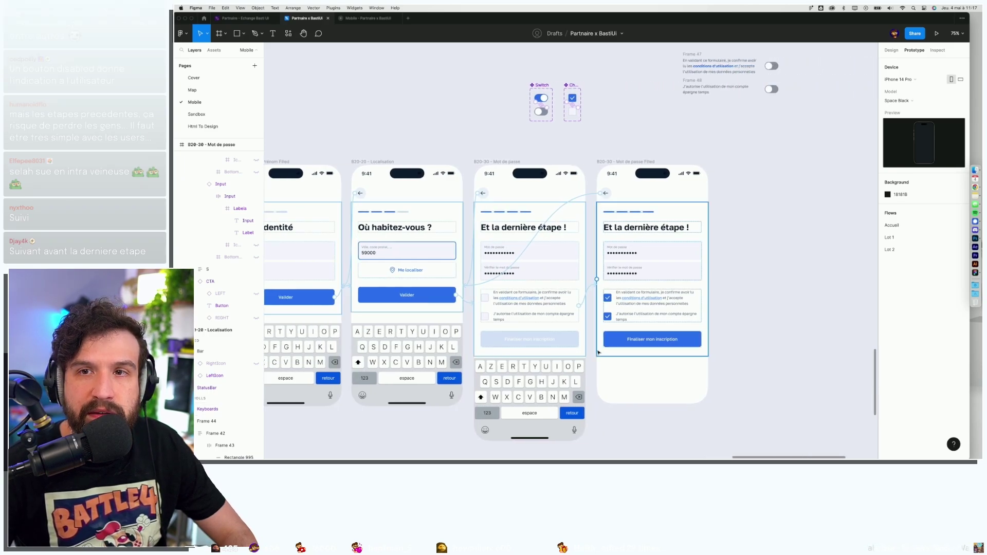
{"action": "scroll", "coordinate": [467, 287], "scroll_direction": "left", "scroll_amount": 2}
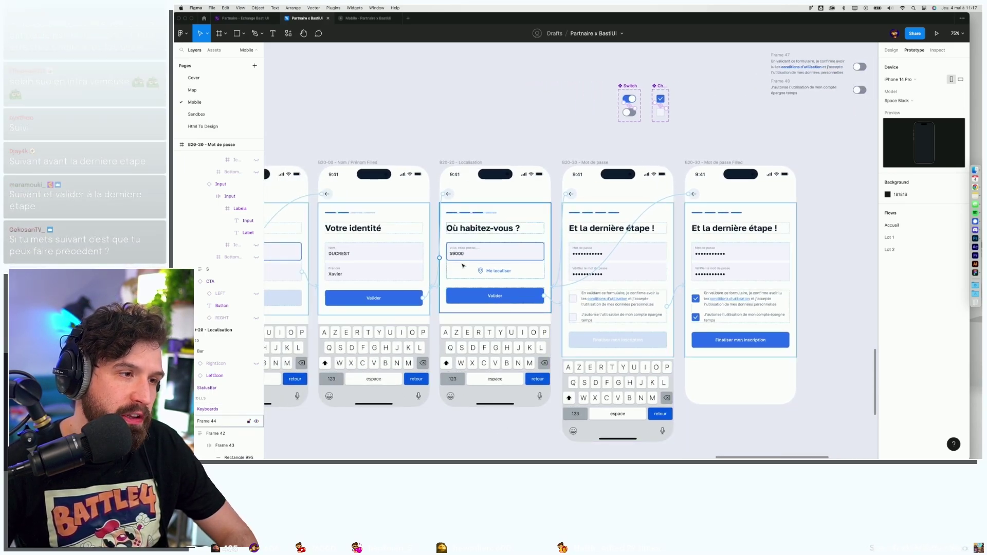
{"action": "scroll", "coordinate": [466, 287], "scroll_direction": "right", "scroll_amount": 1}
{"action": "scroll", "coordinate": [669, 319], "scroll_direction": "right", "scroll_amount": 2}
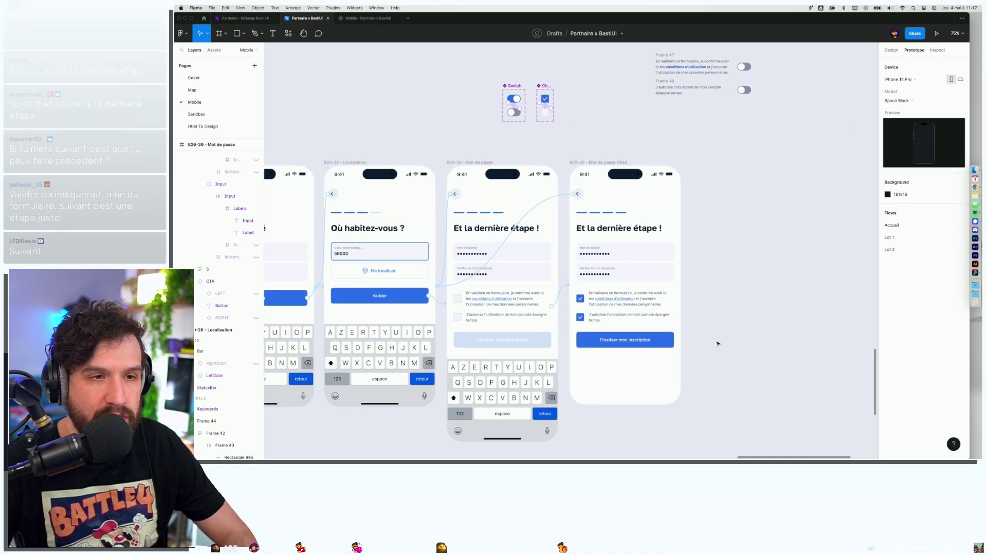
{"action": "scroll", "coordinate": [739, 317], "scroll_direction": "right", "scroll_amount": 1}
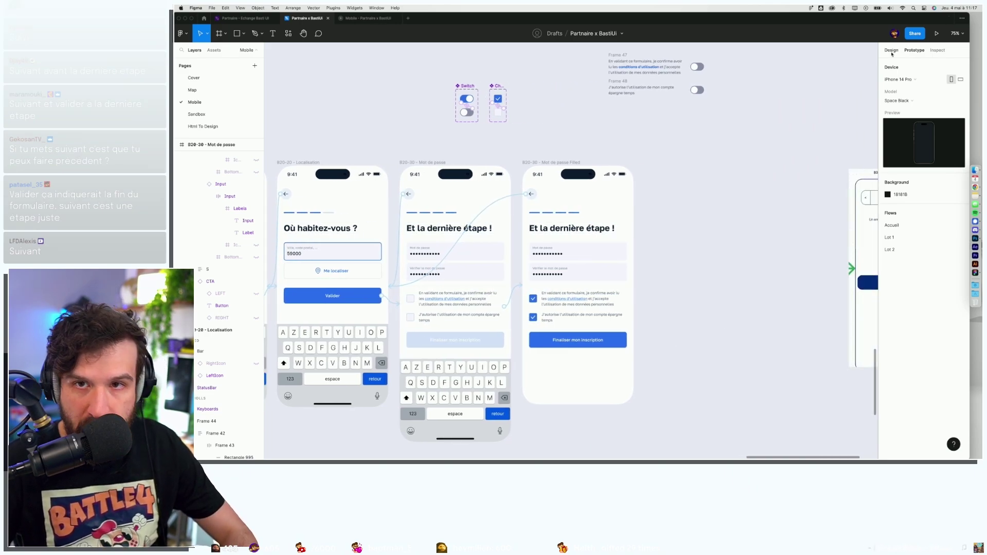
{"action": "left_click", "coordinate": [892, 50]}
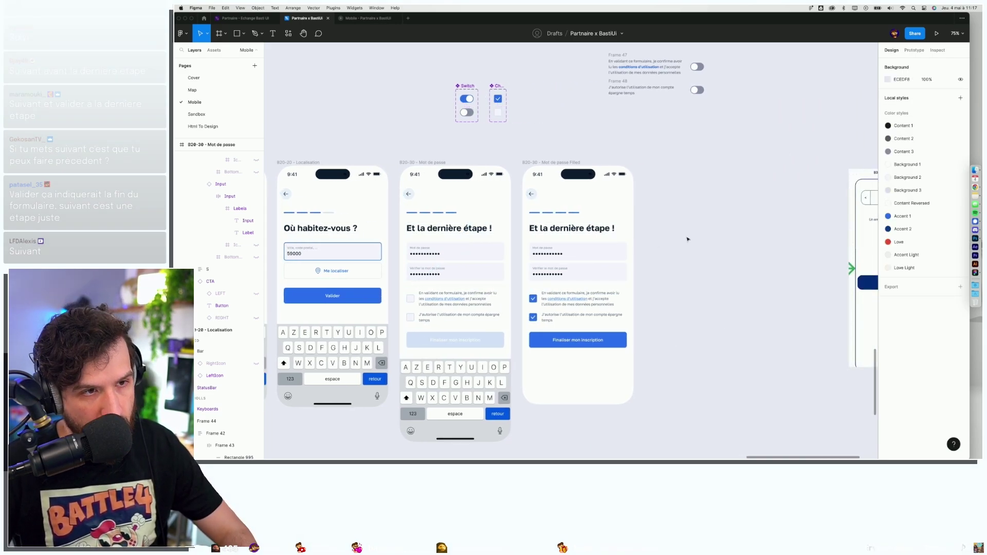
Duplicate the Mot de passe Filled screen and place the copy to its right.
{"action": "scroll", "coordinate": [589, 167], "scroll_direction": "right", "scroll_amount": 2}
{"action": "scroll", "coordinate": [588, 167], "scroll_direction": "down", "scroll_amount": 1}
{"action": "left_click_drag", "start_coordinate": [588, 167], "coordinate": [641, 191]}
{"action": "left_click_drag", "start_coordinate": [507, 128], "coordinate": [629, 136]}
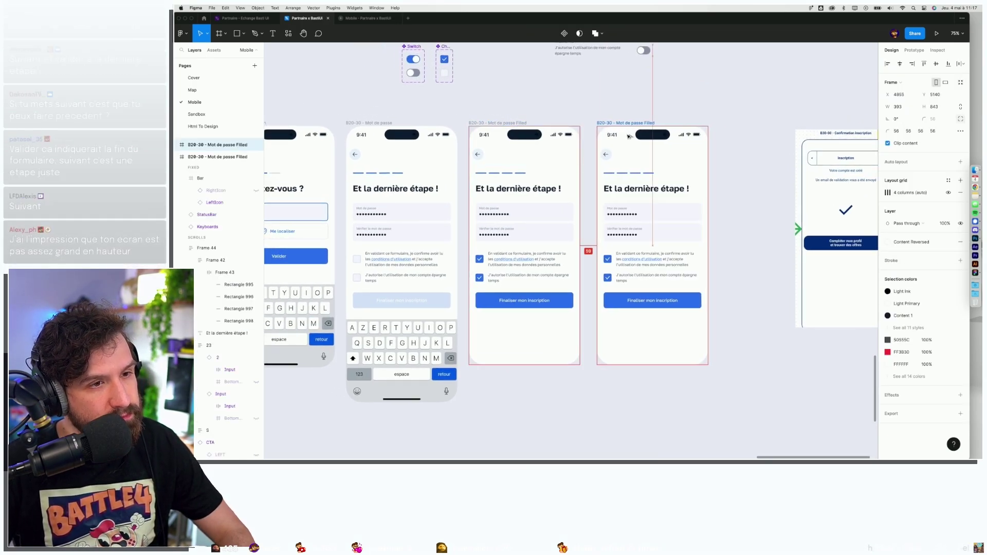
{"action": "left_click_drag", "start_coordinate": [629, 136], "coordinate": [627, 124]}
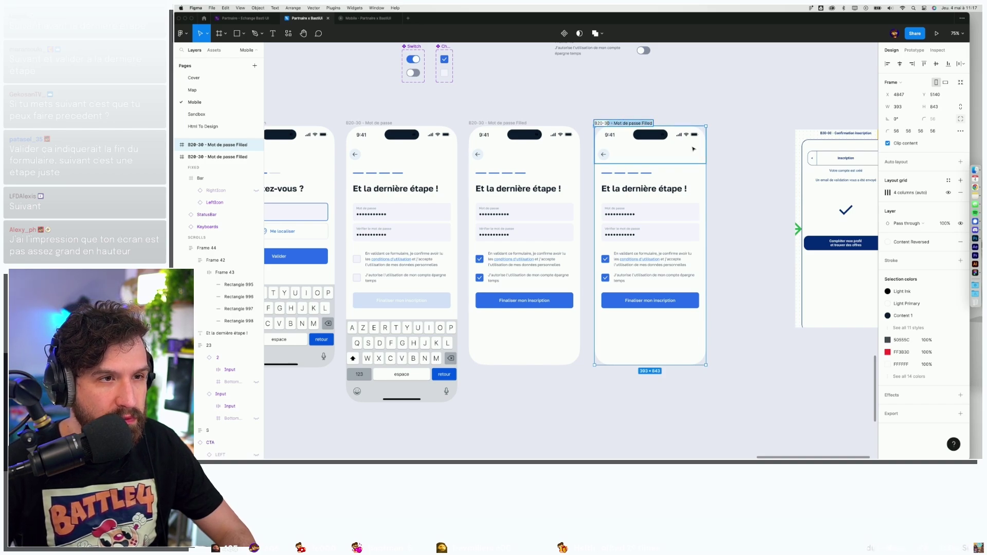
Rename the copy 'B20-99 Load' and delete its form content.
{"action": "scroll", "coordinate": [694, 149], "scroll_direction": "right", "scroll_amount": 2}
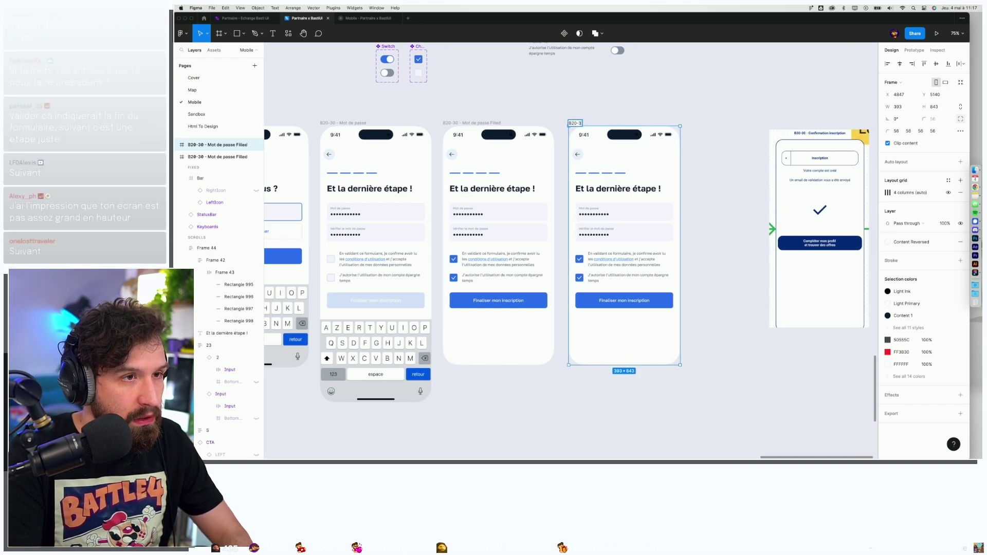
{"action": "type", "text": "99 Load"}
{"action": "key", "text": "Return"}
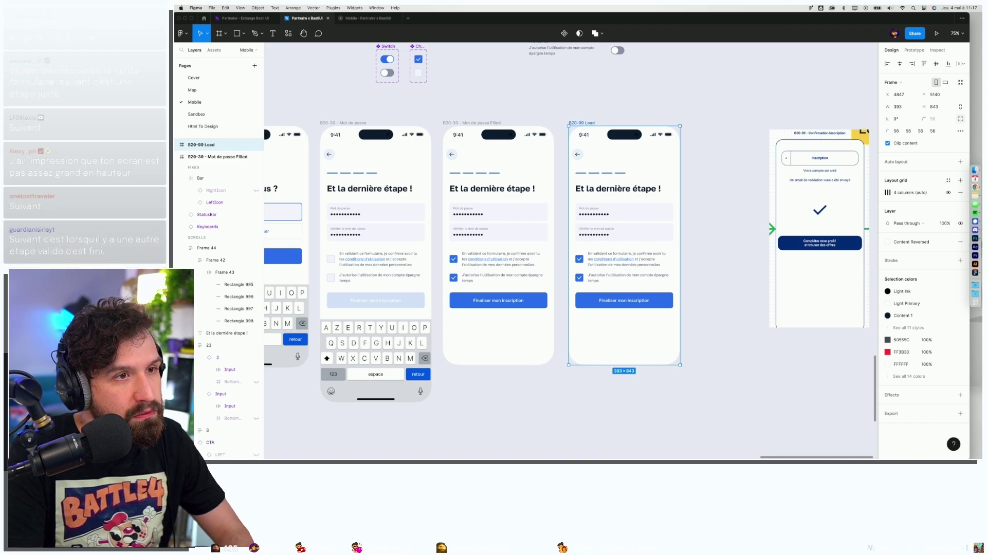
{"action": "left_click", "coordinate": [660, 303]}
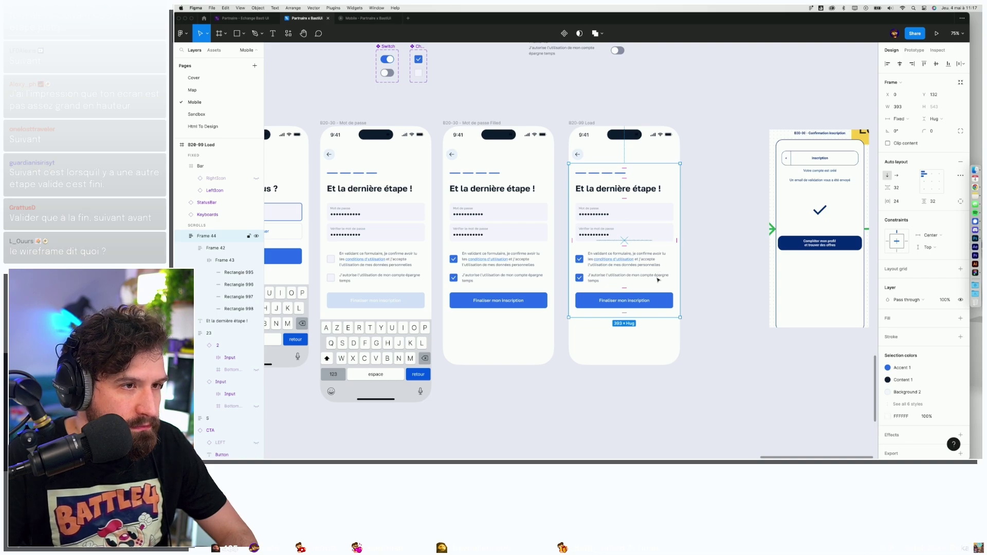
{"action": "key", "text": "Delete"}
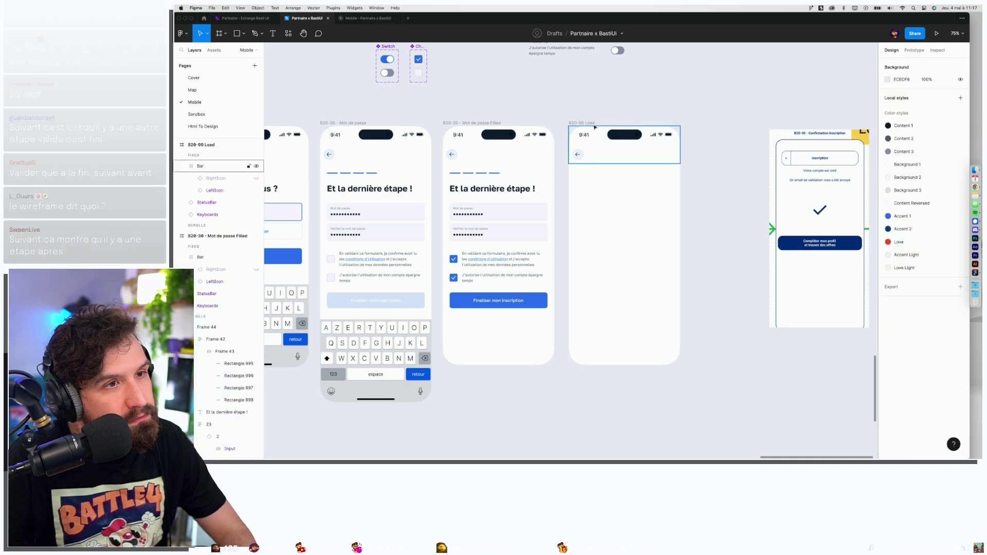
Fill the B20-99 Load screen with the dark-blue Accent 2 colour style.
{"action": "left_click", "coordinate": [598, 129]}
{"action": "left_click", "coordinate": [902, 245]}
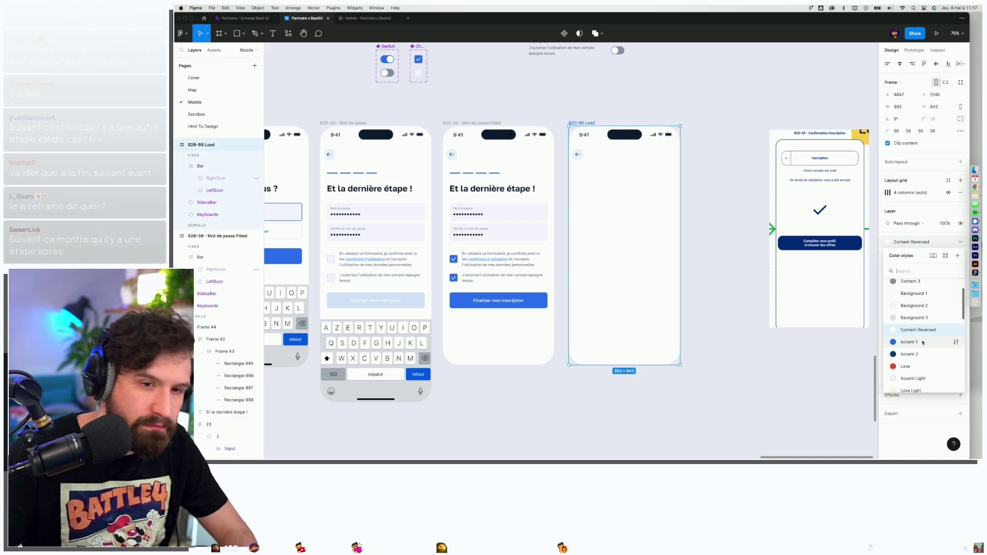
{"action": "left_click", "coordinate": [837, 323]}
Delete the navigation bar so only the status bar remains, then glance at the FigJam board.
{"action": "left_click", "coordinate": [581, 154]}
{"action": "key", "text": "Delete"}
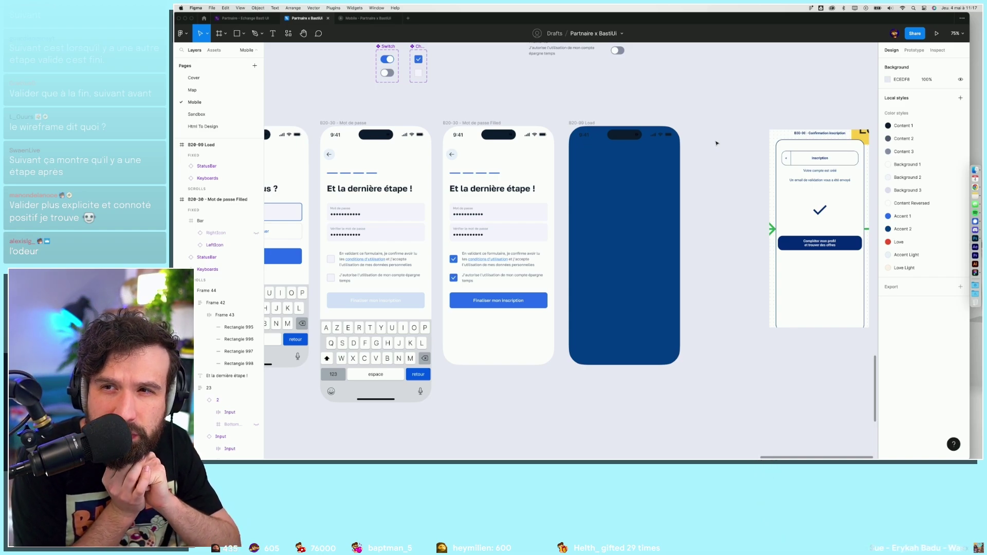
{"action": "left_click", "coordinate": [678, 136]}
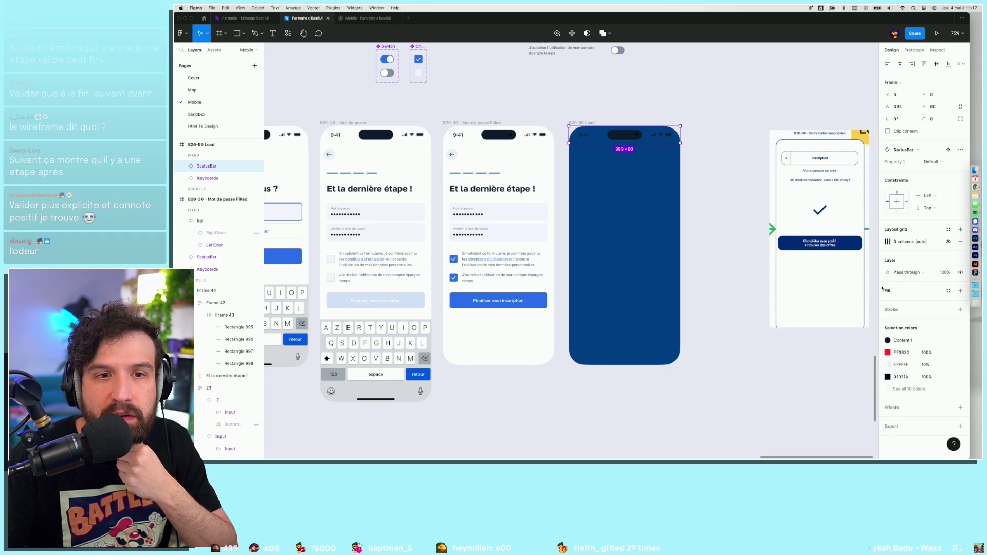
{"action": "left_click", "coordinate": [247, 22]}
{"action": "scroll", "coordinate": [400, 319], "scroll_direction": "down", "scroll_amount": 3}
Scroll through the FigJam contact, name and location Lot2 wireframes, then return to Figma.
{"action": "scroll", "coordinate": [399, 319], "scroll_direction": "up", "scroll_amount": 5}
{"action": "scroll", "coordinate": [399, 320], "scroll_direction": "down", "scroll_amount": 2}
{"action": "scroll", "coordinate": [399, 320], "scroll_direction": "up", "scroll_amount": 5}
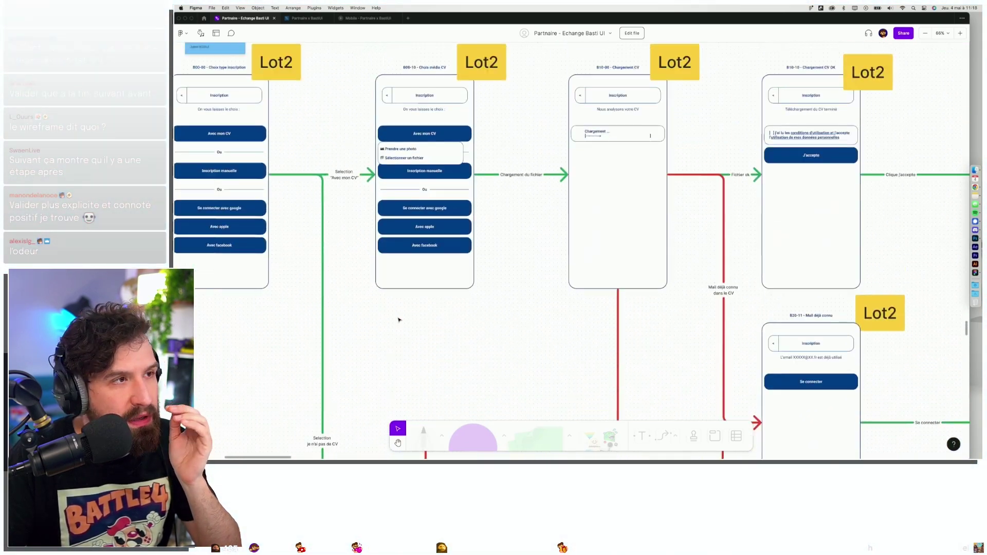
{"action": "scroll", "coordinate": [399, 320], "scroll_direction": "down", "scroll_amount": 5}
{"action": "scroll", "coordinate": [399, 320], "scroll_direction": "up", "scroll_amount": 5}
{"action": "scroll", "coordinate": [399, 320], "scroll_direction": "up", "scroll_amount": 3}
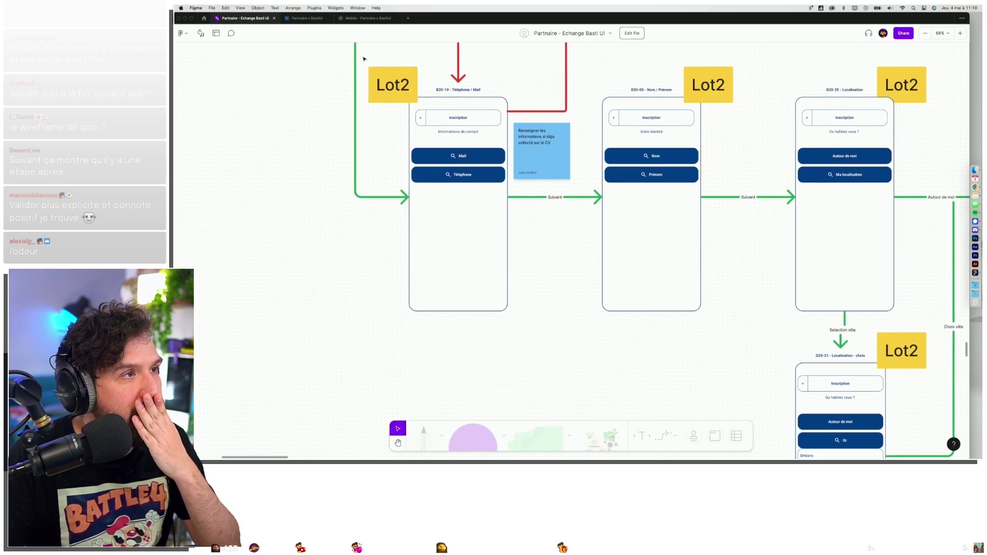
{"action": "left_click", "coordinate": [316, 20]}
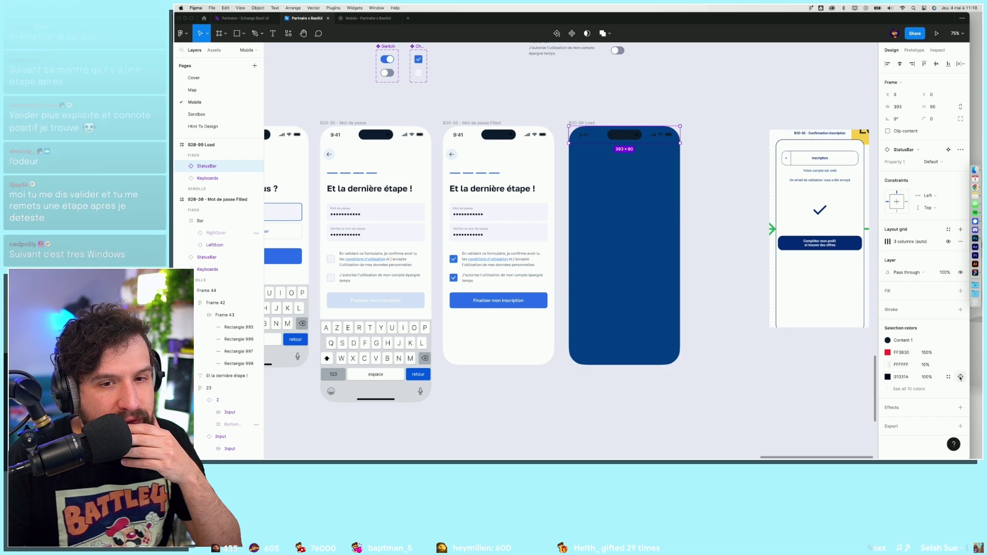
Recolour the Load screen's status bar from Content 1 to Content Reversed.
{"action": "left_click", "coordinate": [960, 378]}
{"action": "left_click", "coordinate": [664, 135]}
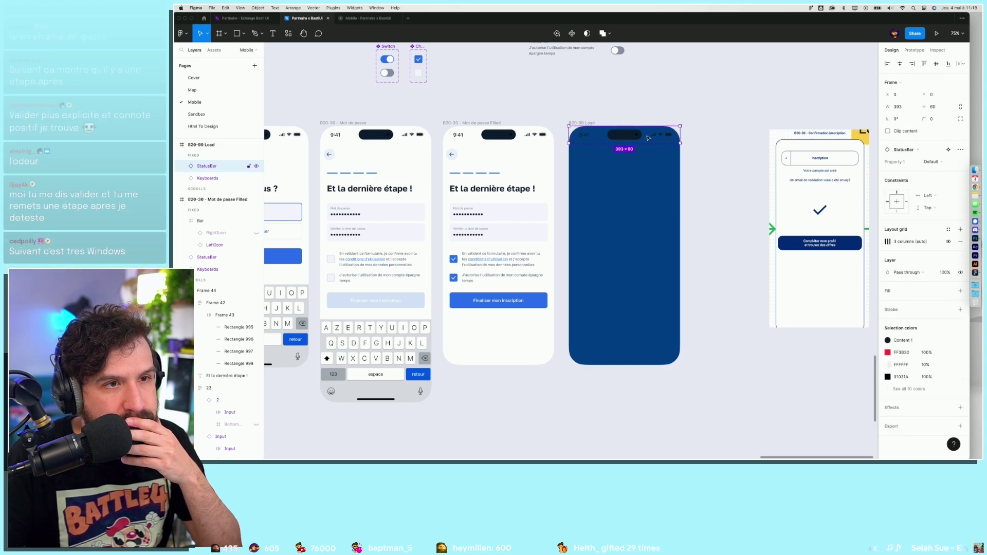
{"action": "left_click", "coordinate": [888, 340]}
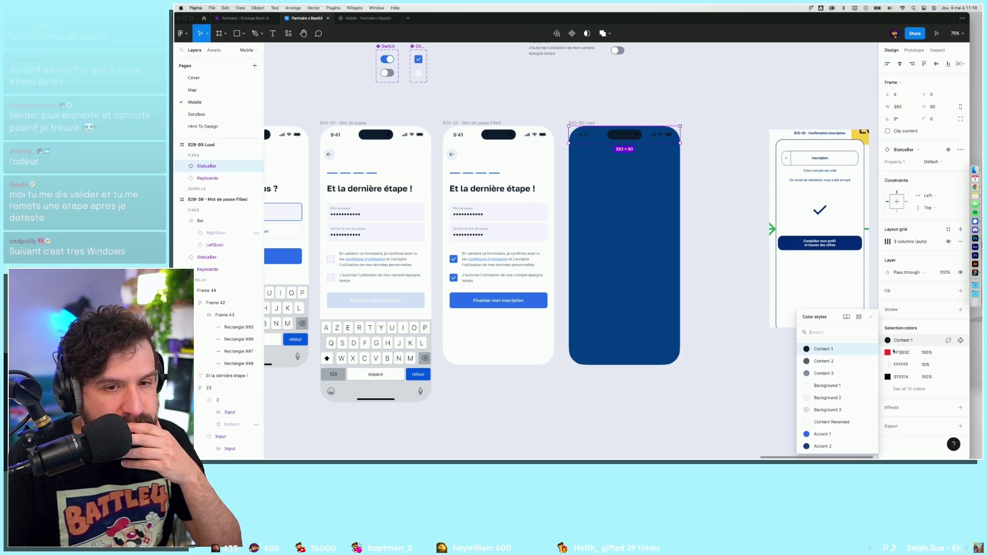
{"action": "left_click", "coordinate": [832, 423]}
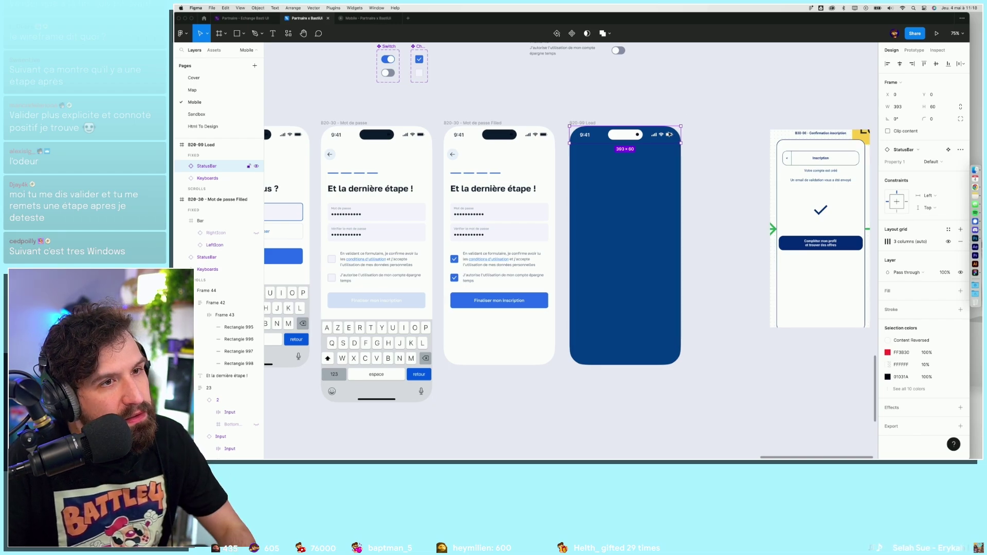
Set the status bar's left and right side colours to Background 1.
{"action": "scroll", "coordinate": [668, 134], "scroll_direction": "up", "scroll_amount": 5}
{"action": "key", "text": "Return"}
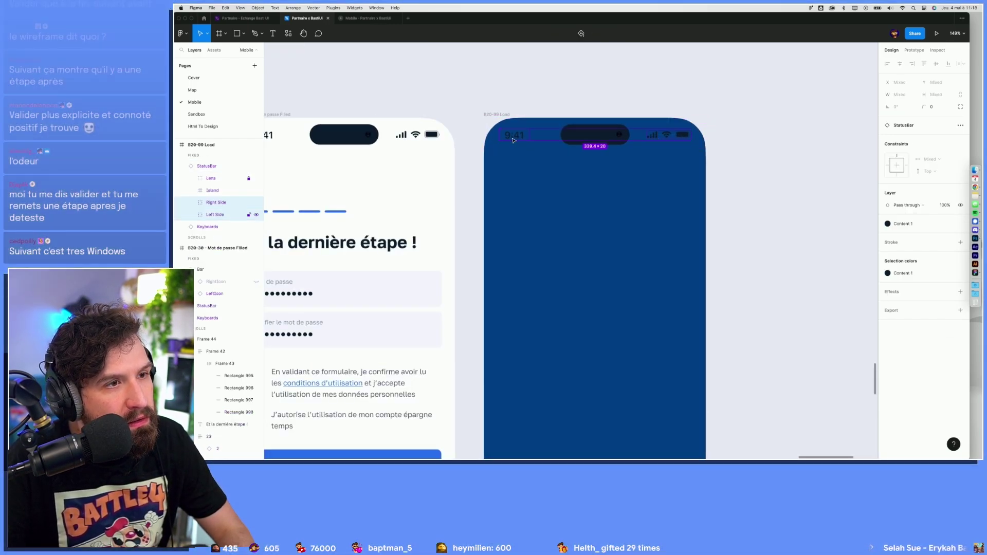
{"action": "left_click", "coordinate": [915, 274]}
{"action": "left_click", "coordinate": [776, 203]}
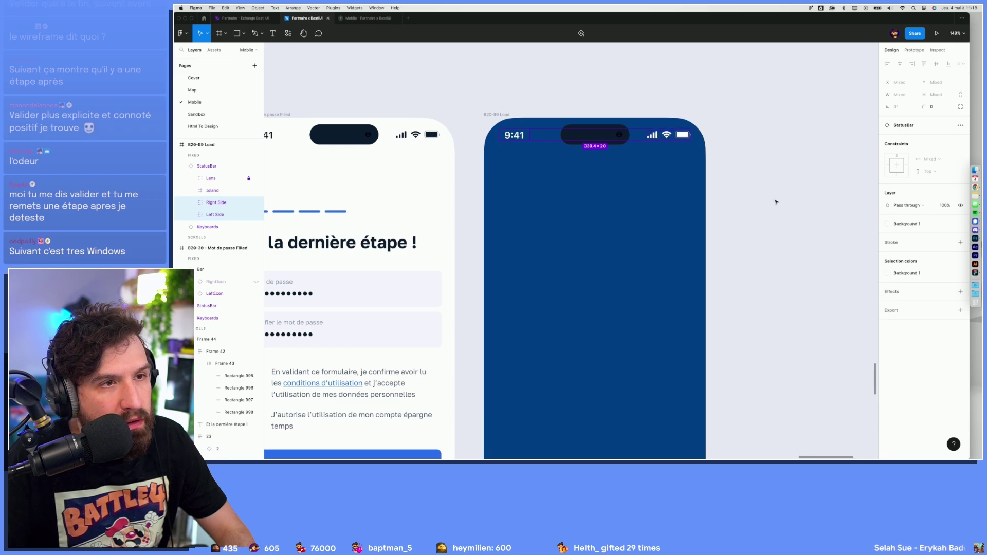
{"action": "scroll", "coordinate": [767, 203], "scroll_direction": "down", "scroll_amount": 5}
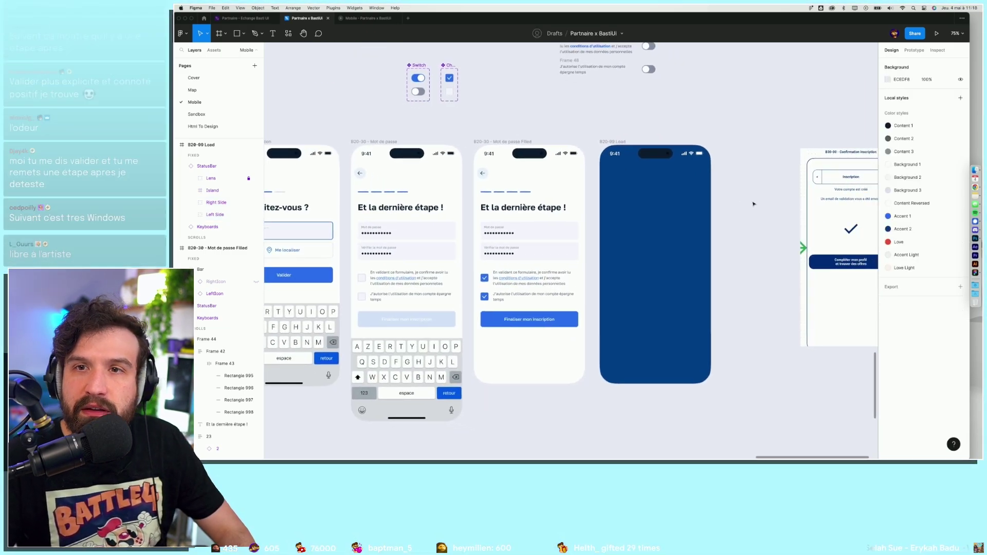
{"action": "left_click_drag", "start_coordinate": [754, 205], "coordinate": [715, 186]}
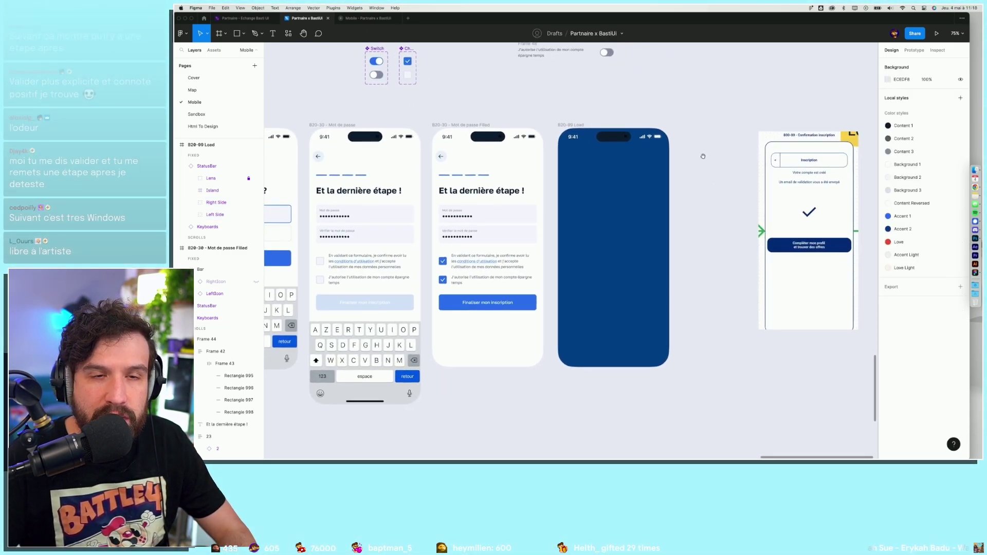
Zoom and pan across the canvas to the LogoPartner logo, Tab Item variants and icon set.
{"action": "scroll", "coordinate": [703, 156], "scroll_direction": "up", "scroll_amount": 2}
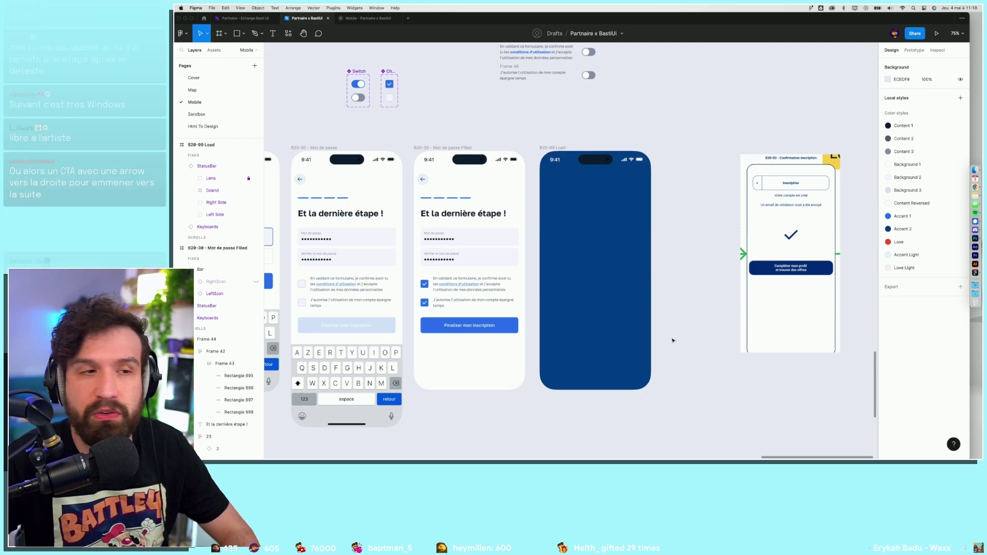
{"action": "scroll", "coordinate": [612, 304], "scroll_direction": "left", "scroll_amount": 2}
{"action": "scroll", "coordinate": [612, 304], "scroll_direction": "down", "scroll_amount": 5}
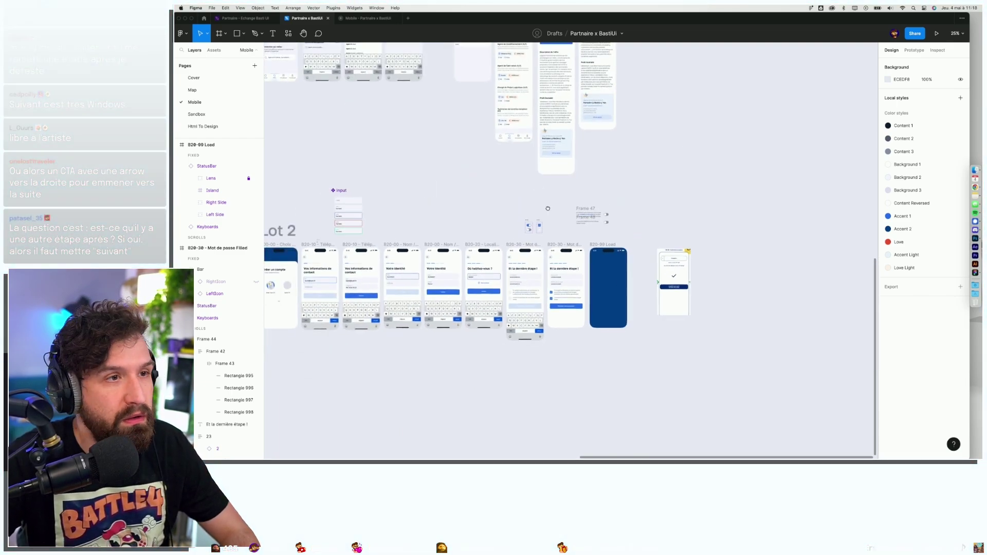
{"action": "scroll", "coordinate": [669, 350], "scroll_direction": "up", "scroll_amount": 5}
{"action": "scroll", "coordinate": [779, 419], "scroll_direction": "up", "scroll_amount": 3}
{"action": "scroll", "coordinate": [779, 420], "scroll_direction": "left", "scroll_amount": 5}
{"action": "scroll", "coordinate": [599, 286], "scroll_direction": "up", "scroll_amount": 5}
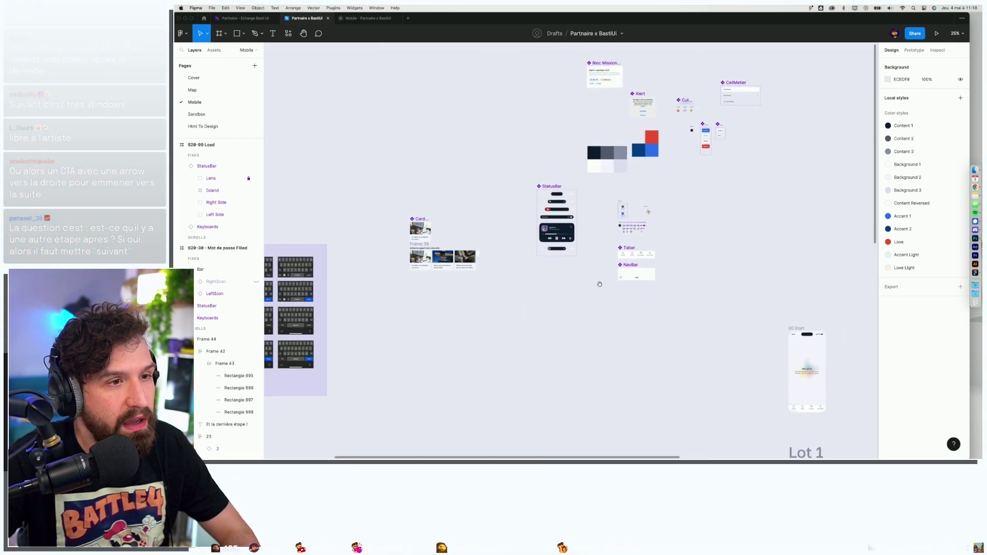
{"action": "scroll", "coordinate": [615, 257], "scroll_direction": "up", "scroll_amount": 2}
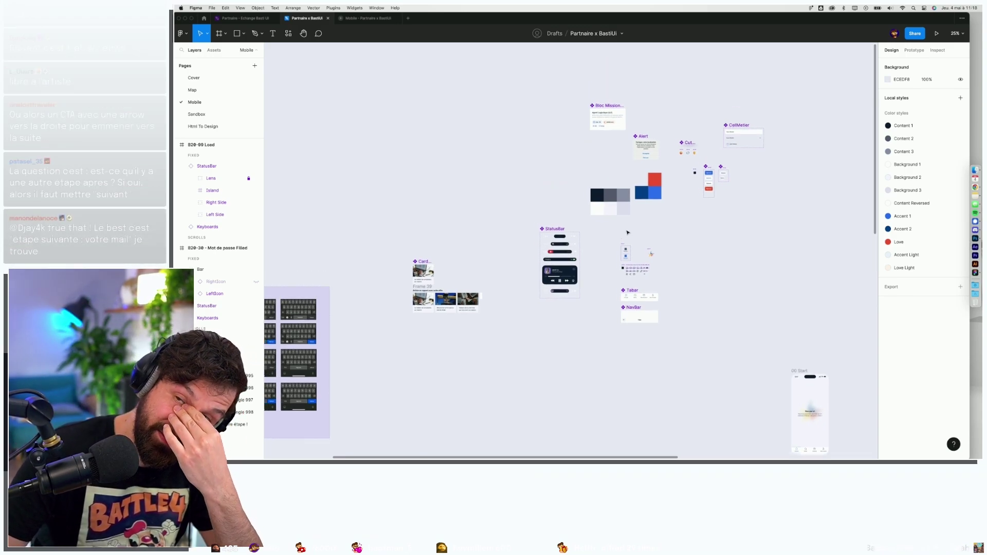
{"action": "scroll", "coordinate": [681, 273], "scroll_direction": "up", "scroll_amount": 5}
{"action": "scroll", "coordinate": [655, 302], "scroll_direction": "down", "scroll_amount": 3}
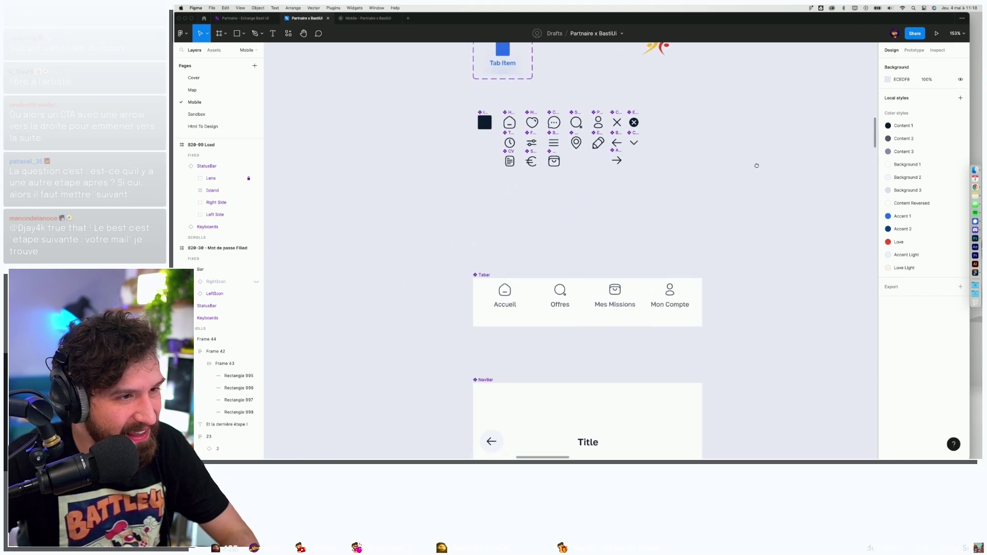
{"action": "scroll", "coordinate": [756, 161], "scroll_direction": "up", "scroll_amount": 3}
{"action": "scroll", "coordinate": [668, 304], "scroll_direction": "down", "scroll_amount": 3}
{"action": "scroll", "coordinate": [632, 236], "scroll_direction": "down", "scroll_amount": 3}
{"action": "scroll", "coordinate": [643, 206], "scroll_direction": "down", "scroll_amount": 5}
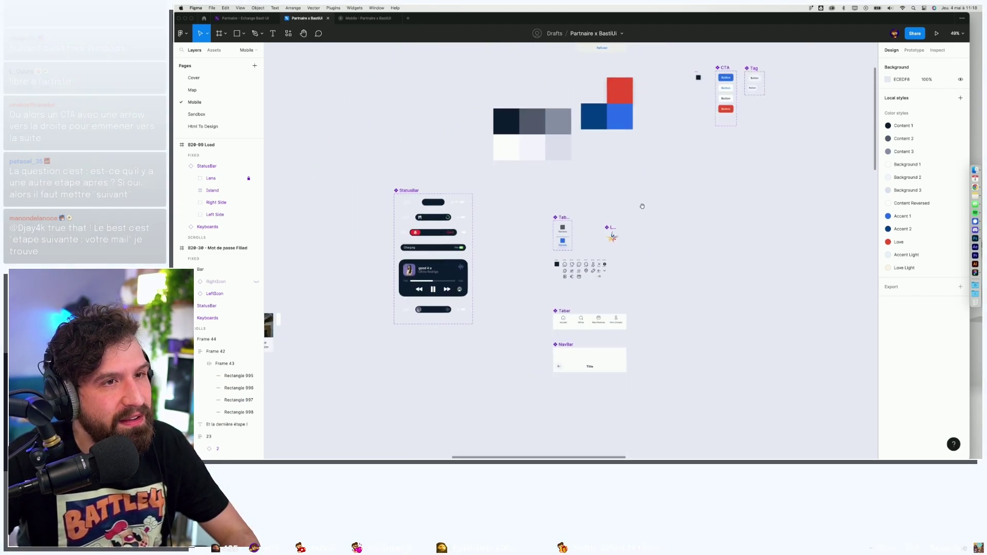
{"action": "left_click_drag", "start_coordinate": [643, 205], "coordinate": [574, 342]}
{"action": "scroll", "coordinate": [575, 340], "scroll_direction": "down", "scroll_amount": 3}
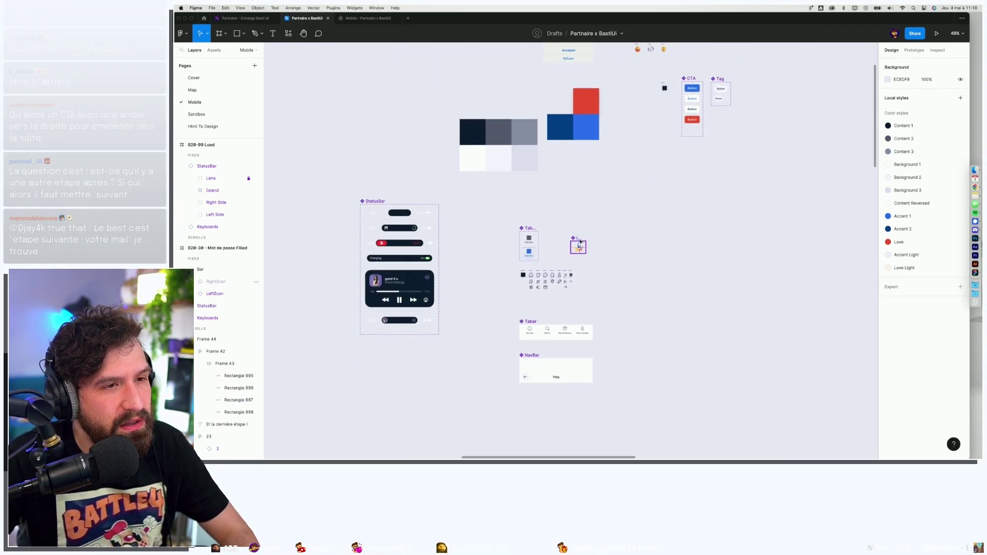
{"action": "scroll", "coordinate": [645, 271], "scroll_direction": "up", "scroll_amount": 5}
{"action": "scroll", "coordinate": [639, 242], "scroll_direction": "down", "scroll_amount": 2}
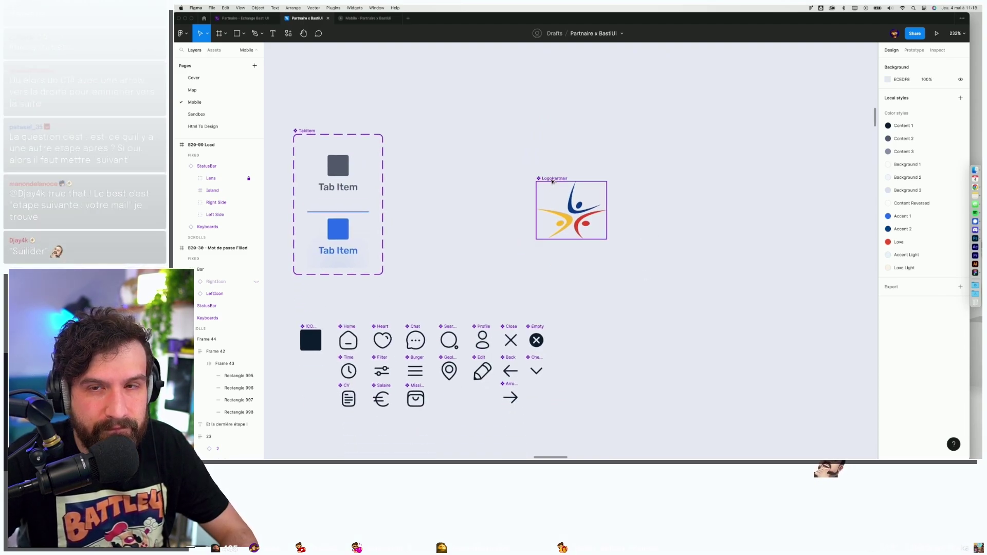
Alt-drag a copy of the LogoPartnair logo to the right of the original.
{"action": "left_click_drag", "start_coordinate": [553, 181], "coordinate": [756, 181]}
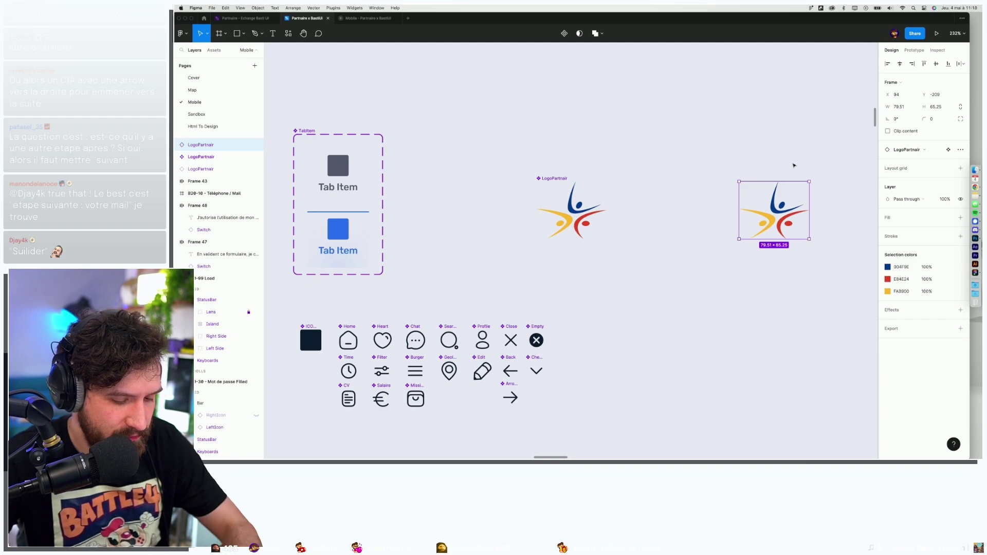
{"action": "scroll", "coordinate": [815, 181], "scroll_direction": "right", "scroll_amount": 1}
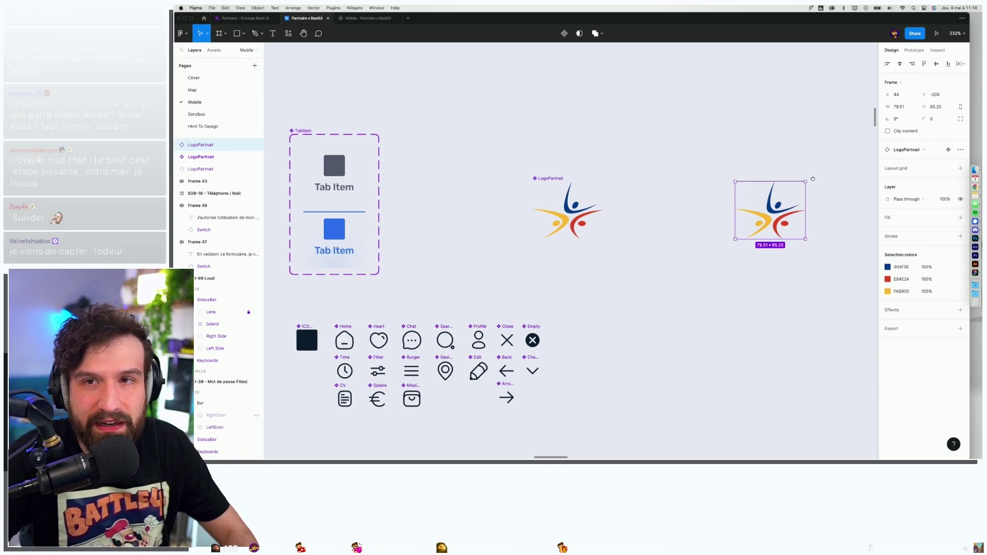
{"action": "scroll", "coordinate": [816, 177], "scroll_direction": "right", "scroll_amount": 5}
{"action": "scroll", "coordinate": [701, 206], "scroll_direction": "up", "scroll_amount": 5}
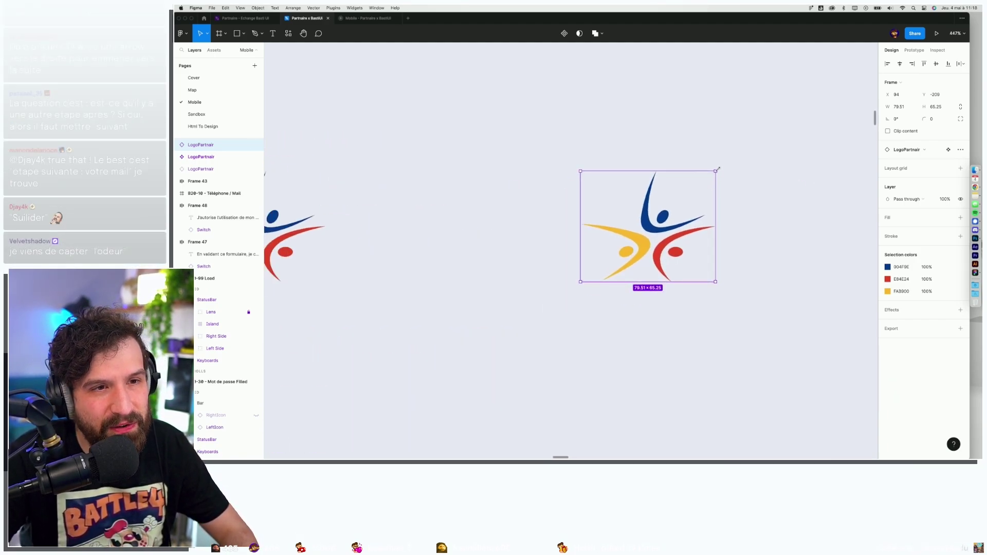
Test-rotate the duplicate logo, then undo it back to upright.
{"action": "left_click_drag", "start_coordinate": [721, 174], "coordinate": [764, 338]}
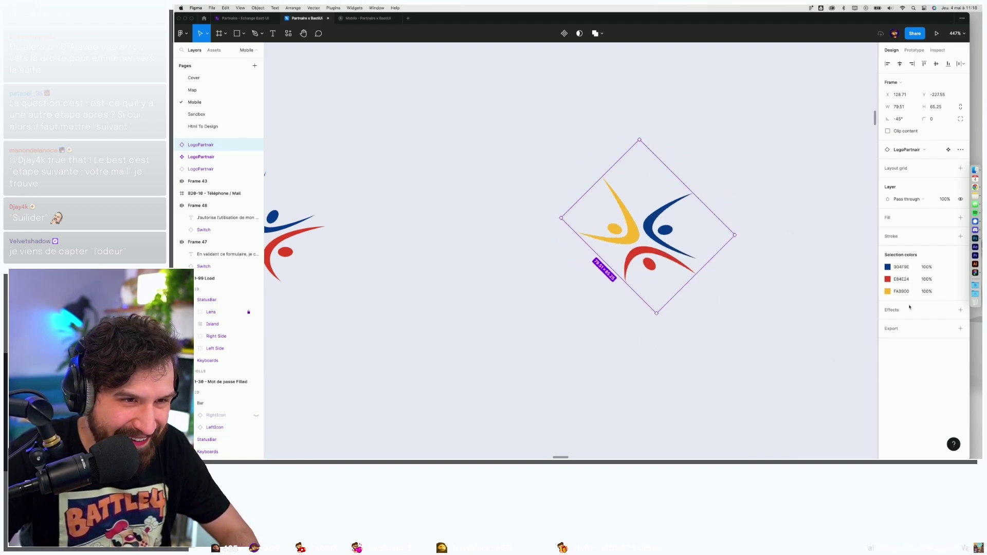
{"action": "left_click_drag", "start_coordinate": [764, 337], "coordinate": [805, 422]}
{"action": "key", "text": "super+z"}
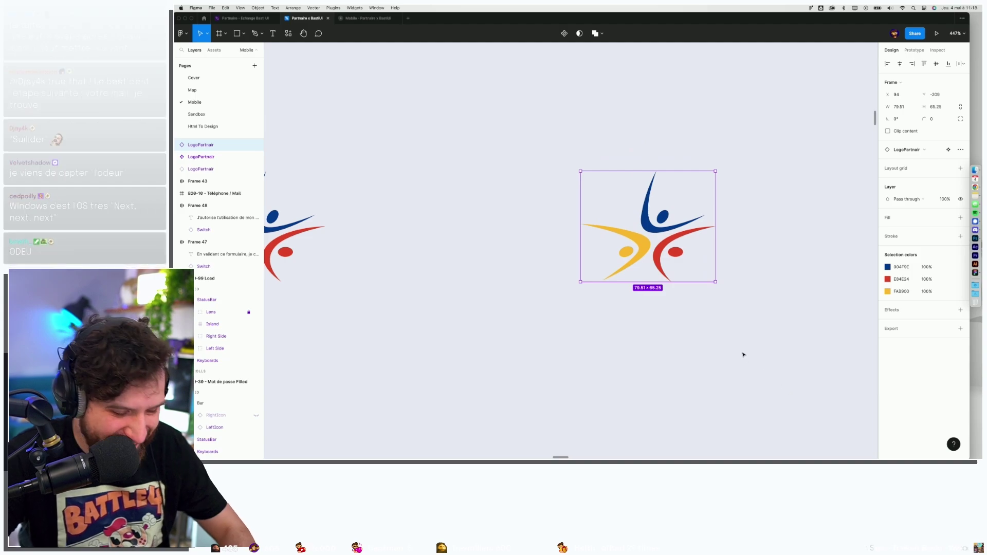
Draw a grey circle over the duplicate logo and wrap both in Frame 49.
{"action": "key", "text": "o"}
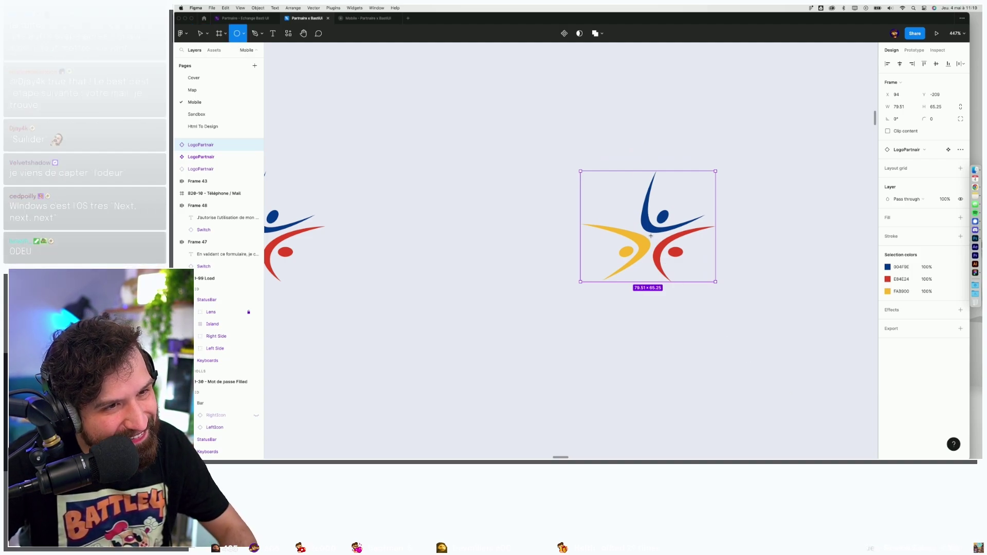
{"action": "left_click_drag", "start_coordinate": [651, 236], "coordinate": [684, 266]}
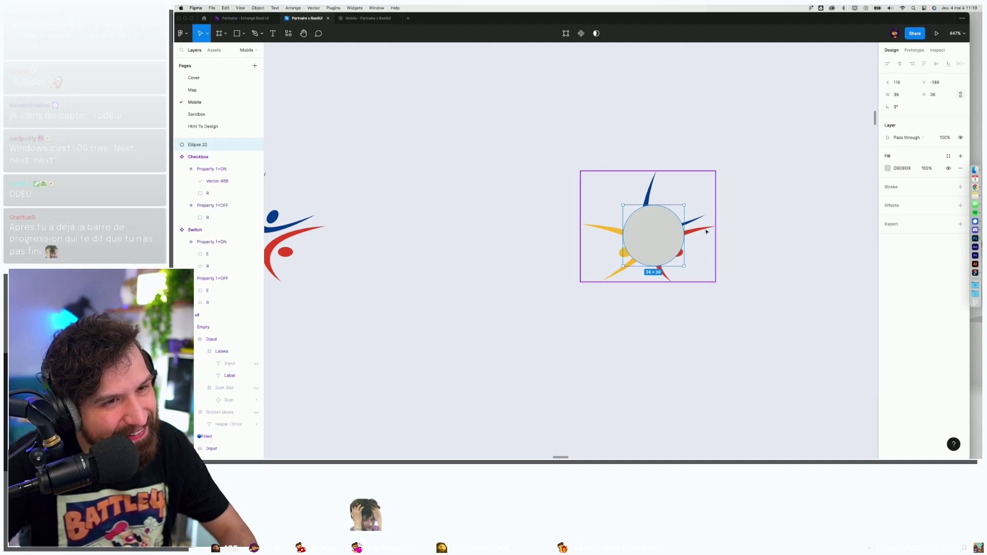
{"action": "left_click", "coordinate": [585, 215]}
{"action": "left_click_drag", "start_coordinate": [585, 215], "coordinate": [621, 216]}
{"action": "key", "text": "Escape"}
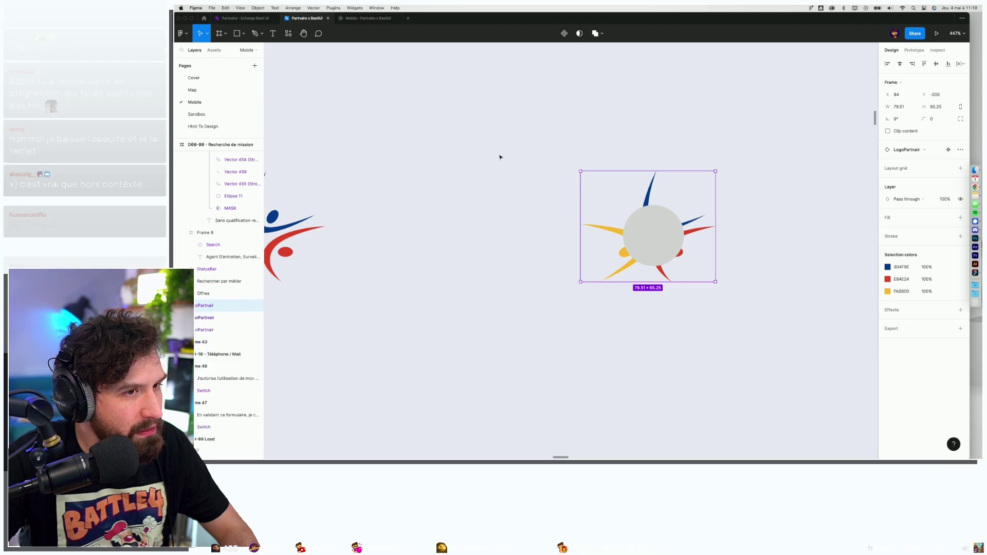
{"action": "left_click_drag", "start_coordinate": [542, 128], "coordinate": [757, 325]}
{"action": "key", "text": "ctrl+alt+g"}
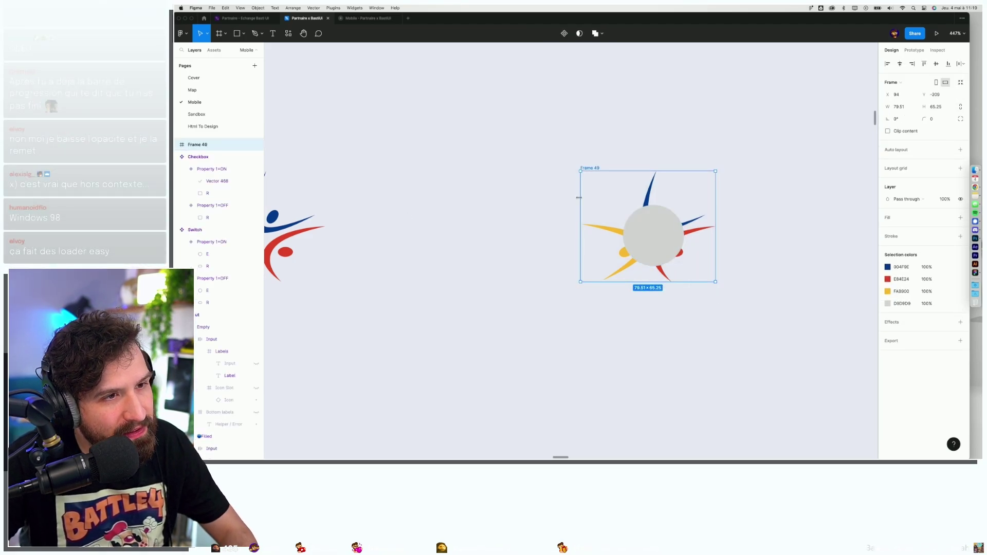
{"action": "left_click_drag", "start_coordinate": [579, 197], "coordinate": [617, 195]}
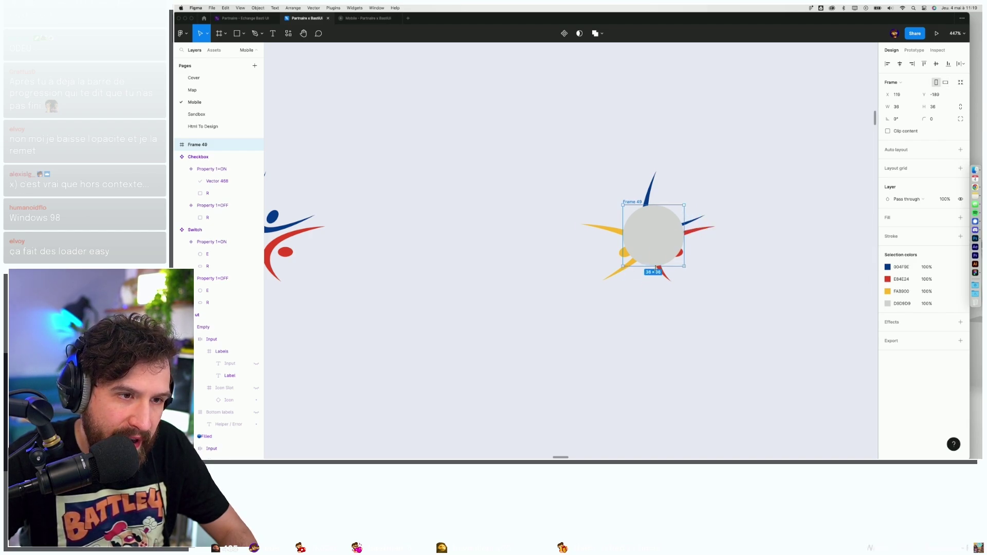
Delete the grey circle, rotate Frame 49 through several angles, then delete it.
{"action": "left_click", "coordinate": [650, 227]}
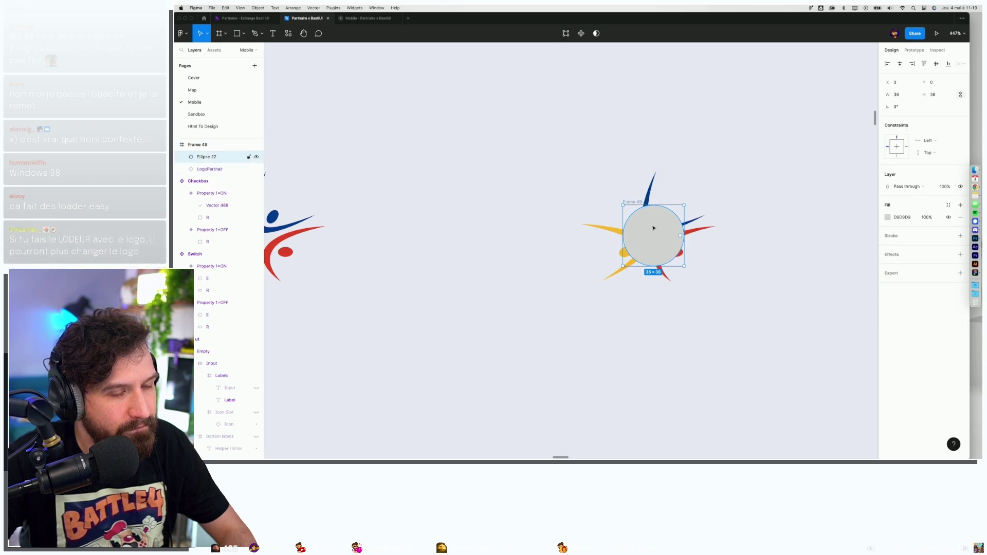
{"action": "key", "text": "Delete"}
{"action": "left_click", "coordinate": [653, 227]}
{"action": "mouse_move", "coordinate": [687, 269]}
{"action": "left_mouse_down"}
{"action": "mouse_move", "coordinate": [651, 261]}
{"action": "mouse_move", "coordinate": [724, 271]}
{"action": "mouse_move", "coordinate": [560, 256]}
{"action": "mouse_move", "coordinate": [657, 212]}
{"action": "left_mouse_up"}
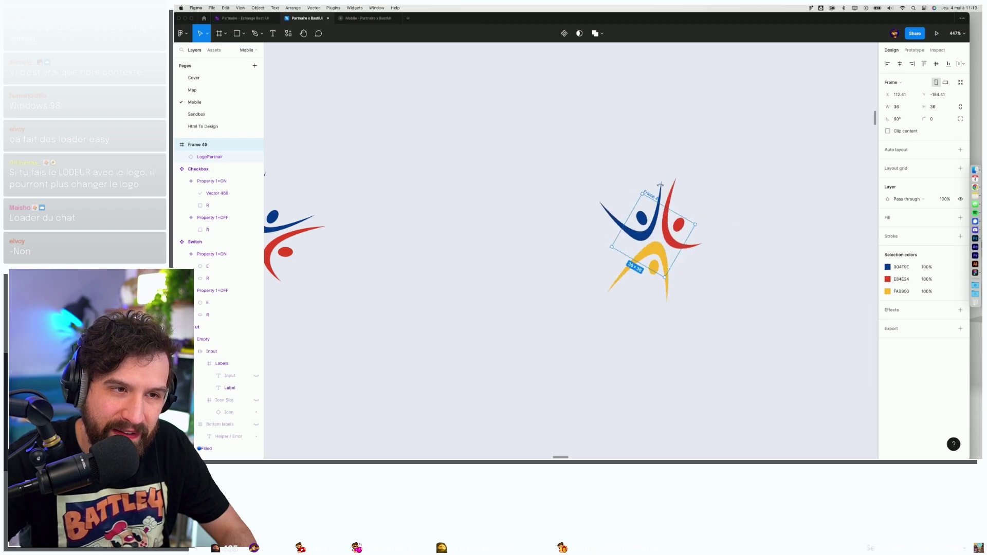
{"action": "mouse_move", "coordinate": [657, 212]}
{"action": "left_mouse_down"}
{"action": "mouse_move", "coordinate": [684, 104]}
{"action": "mouse_move", "coordinate": [541, 221]}
{"action": "left_mouse_up"}
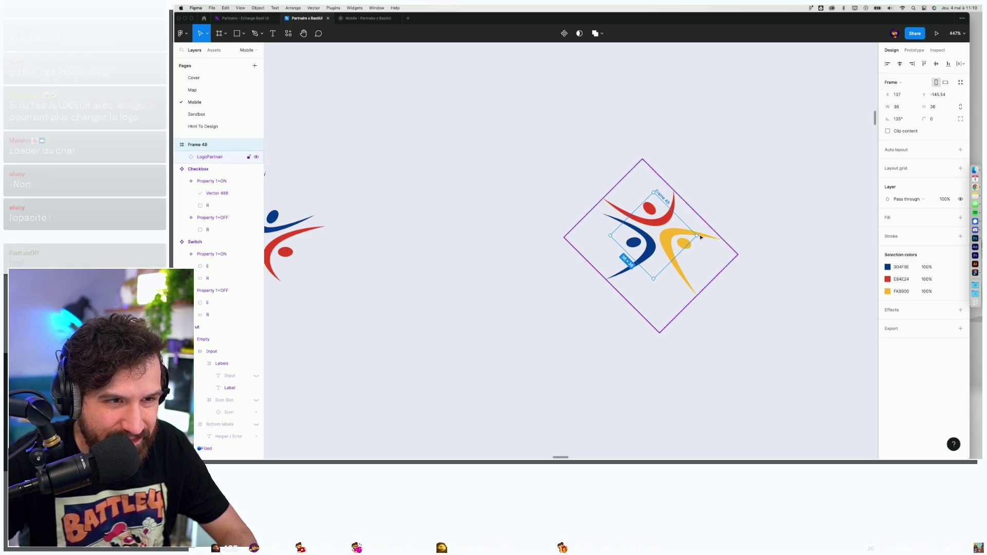
{"action": "key", "text": "Delete"}
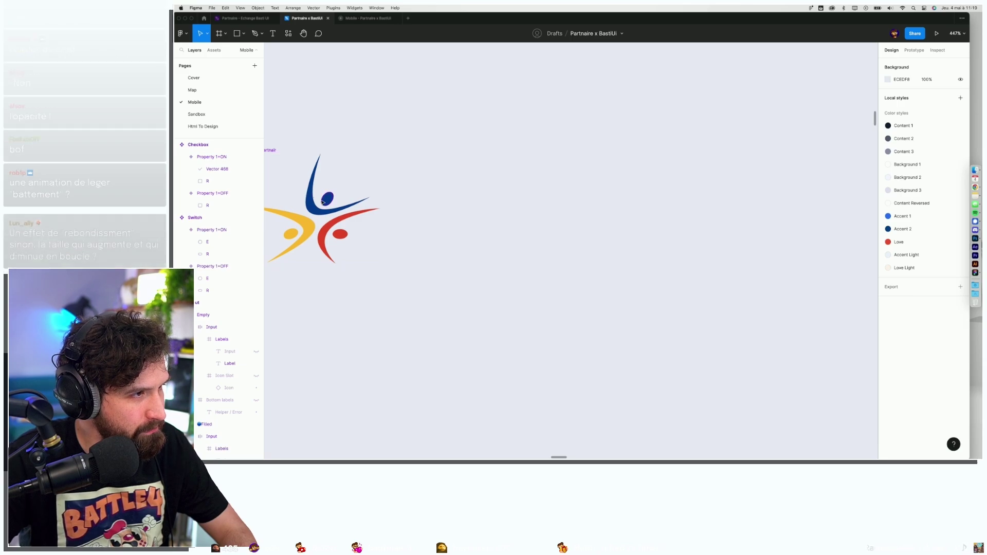
Duplicate the logo's blue, yellow and red dots and move the copies to its right.
{"action": "double_click", "coordinate": [328, 198]}
{"action": "left_click", "coordinate": [291, 234], "text": "shift"}
{"action": "left_click", "coordinate": [340, 234], "text": "shift"}
{"action": "key", "text": "super+d"}
{"action": "mouse_move", "coordinate": [348, 235]}
{"action": "left_mouse_down"}
{"action": "mouse_move", "coordinate": [636, 230]}
{"action": "mouse_move", "coordinate": [580, 265]}
{"action": "mouse_move", "coordinate": [612, 264]}
{"action": "mouse_move", "coordinate": [597, 238]}
{"action": "left_mouse_up"}
{"action": "scroll", "coordinate": [617, 196], "scroll_direction": "up", "scroll_amount": 5}
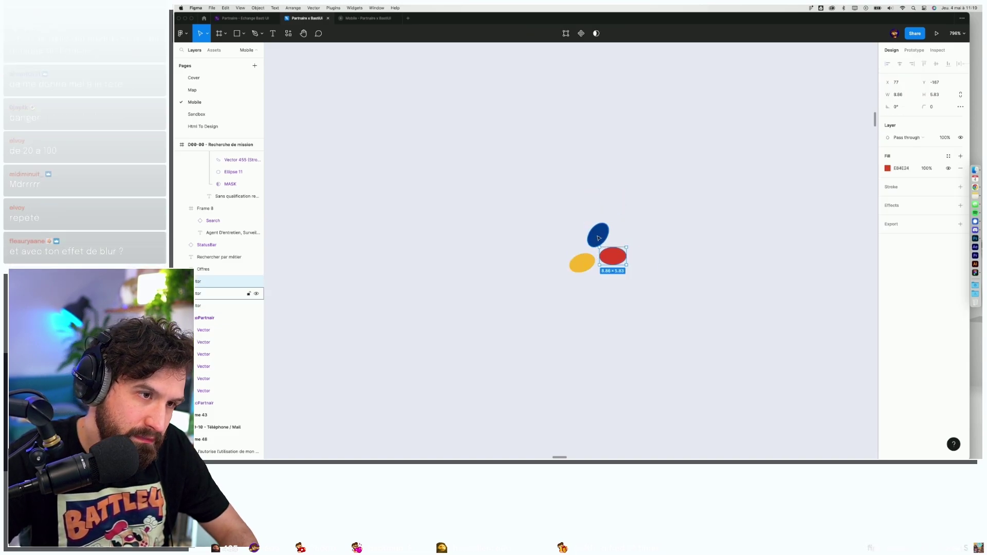
{"action": "scroll", "coordinate": [610, 223], "scroll_direction": "up", "scroll_amount": 5}
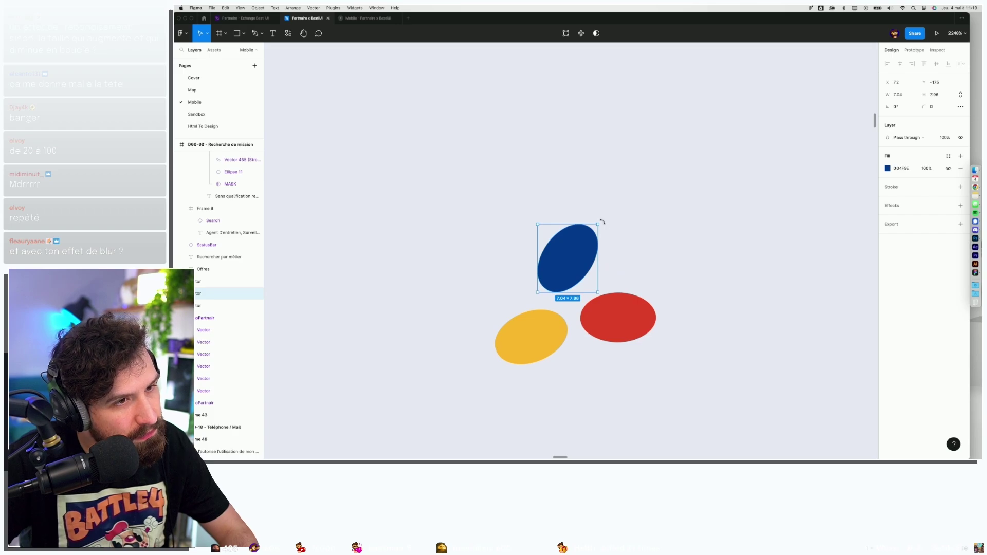
Rotate and nudge the copied dots, tilting the blue one to about 27° and centring it above the others.
{"action": "left_click_drag", "start_coordinate": [602, 222], "coordinate": [596, 216]}
{"action": "left_click", "coordinate": [560, 315]}
{"action": "left_click_drag", "start_coordinate": [571, 306], "coordinate": [563, 299]}
{"action": "left_click", "coordinate": [618, 317]}
{"action": "left_click_drag", "start_coordinate": [617, 316], "coordinate": [609, 316]}
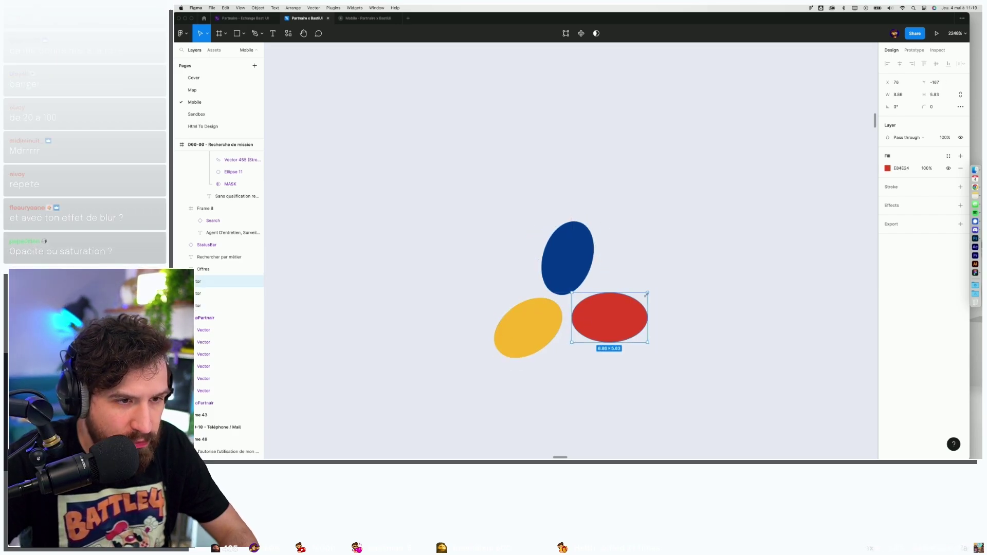
{"action": "left_click_drag", "start_coordinate": [652, 293], "coordinate": [646, 303]}
{"action": "left_click", "coordinate": [570, 257]}
{"action": "left_click_drag", "start_coordinate": [587, 216], "coordinate": [578, 247]}
{"action": "key", "text": "Up"}
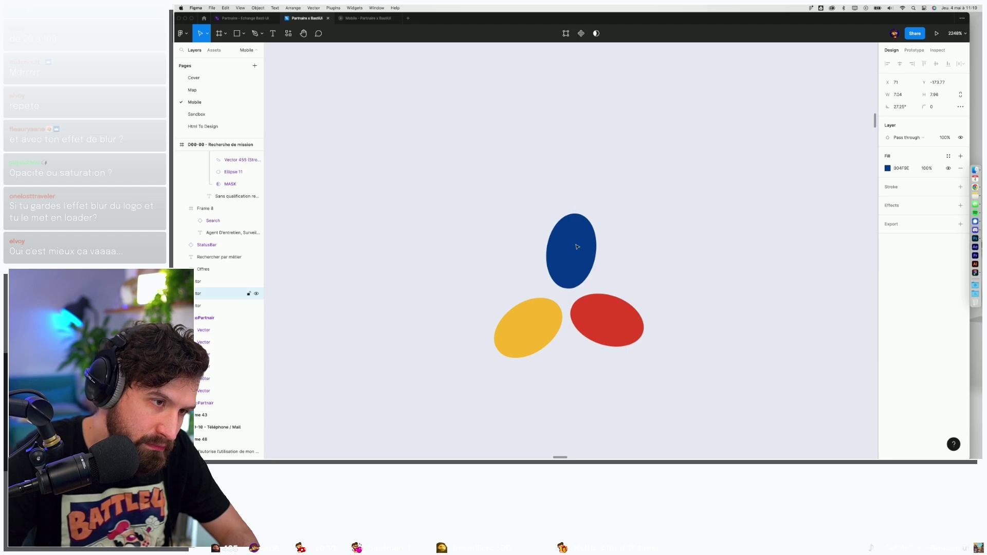
{"action": "left_click_drag", "start_coordinate": [578, 247], "coordinate": [573, 250]}
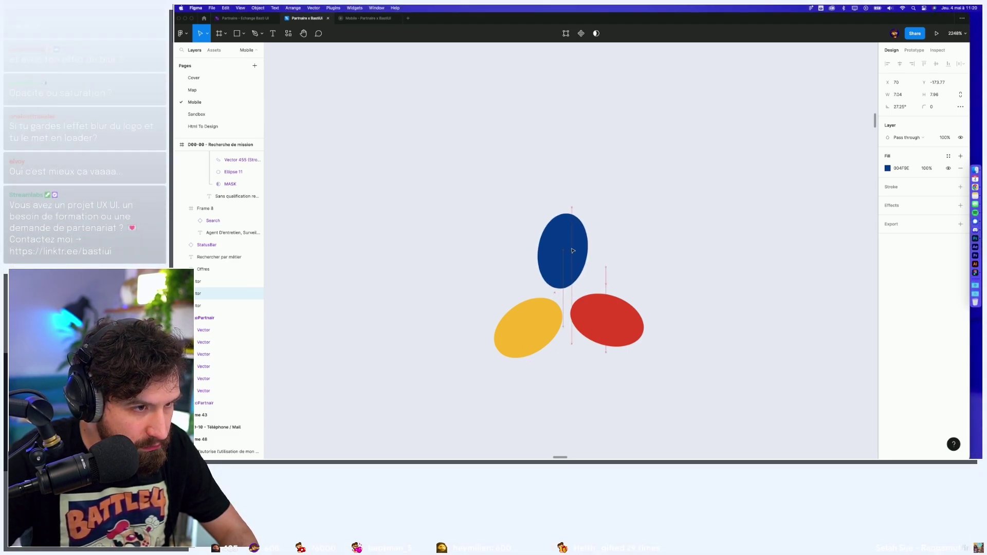
{"action": "key", "text": "Down"}
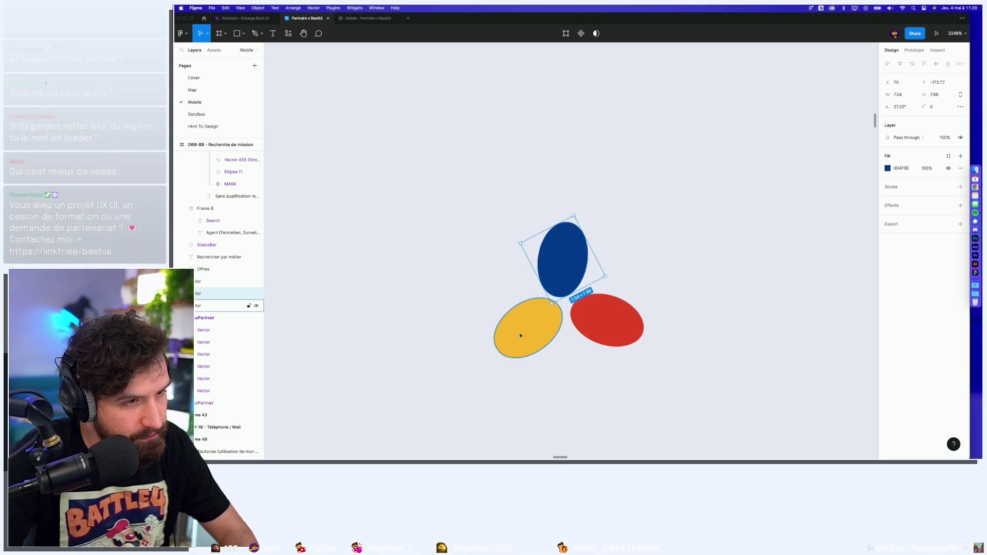
Refine the dot arrangement, rotating the red dot to about -25°.
{"action": "left_click", "coordinate": [523, 328]}
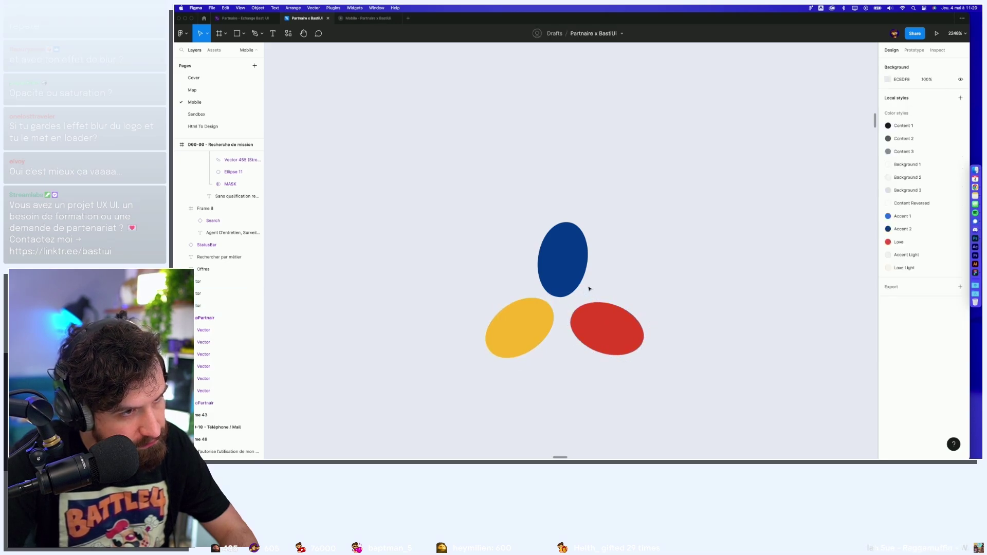
{"action": "key", "text": "ctrl+z"}
{"action": "key", "text": "ctrl+z"}
{"action": "key", "text": "Escape"}
{"action": "scroll", "coordinate": [673, 244], "scroll_direction": "down", "scroll_amount": 5}
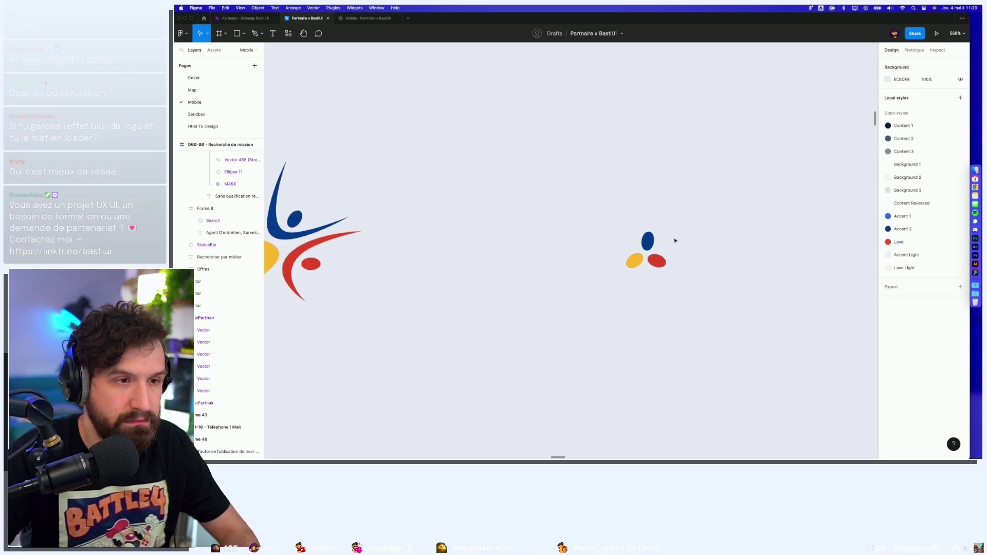
{"action": "scroll", "coordinate": [655, 263], "scroll_direction": "down", "scroll_amount": 2}
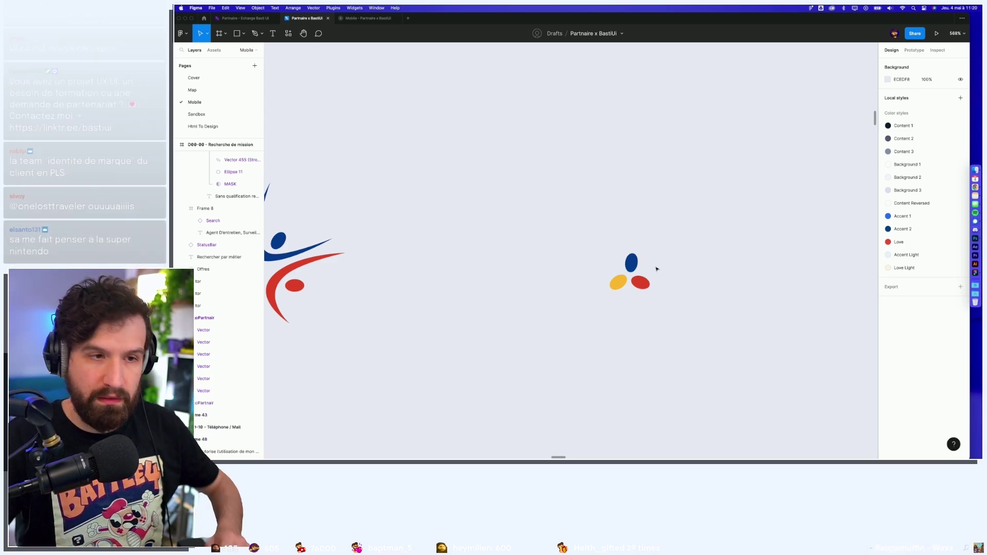
{"action": "scroll", "coordinate": [657, 269], "scroll_direction": "up", "scroll_amount": 5}
{"action": "left_click", "coordinate": [566, 358]}
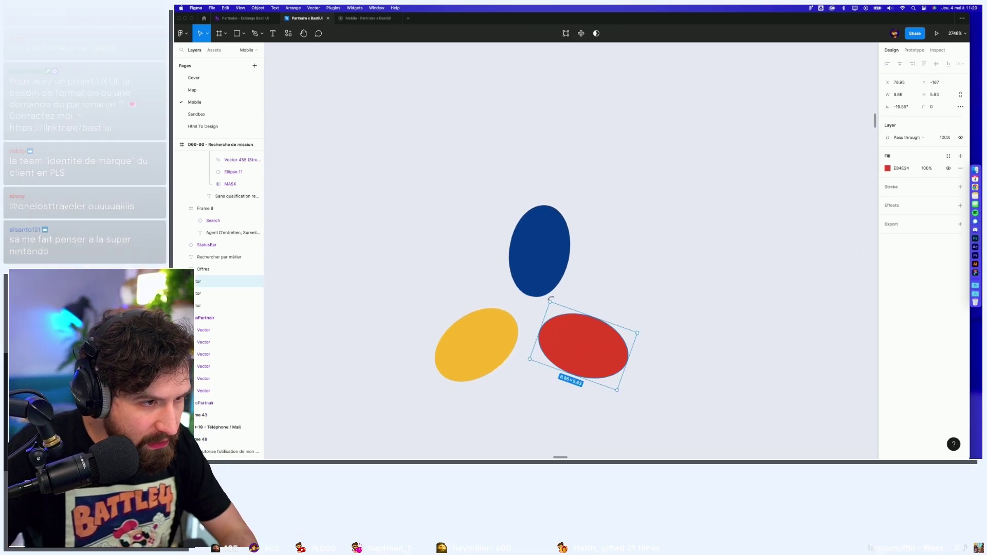
{"action": "left_click_drag", "start_coordinate": [551, 297], "coordinate": [557, 296]}
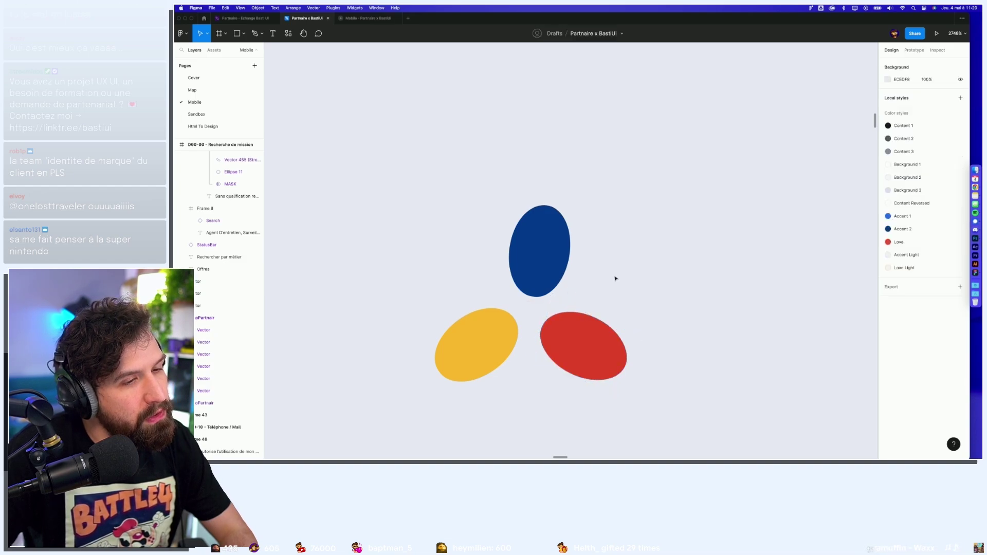
{"action": "scroll", "coordinate": [615, 278], "scroll_direction": "down", "scroll_amount": 5}
Place a second copy of the three dots further right and spread its blue and red dots apart.
{"action": "left_click_drag", "start_coordinate": [463, 195], "coordinate": [602, 314]}
{"action": "mouse_move", "coordinate": [521, 227]}
{"action": "left_mouse_down"}
{"action": "mouse_move", "coordinate": [772, 227]}
{"action": "mouse_move", "coordinate": [772, 184]}
{"action": "left_mouse_up"}
{"action": "key", "text": "Escape"}
{"action": "left_click_drag", "start_coordinate": [730, 265], "coordinate": [715, 280]}
{"action": "left_click_drag", "start_coordinate": [782, 271], "coordinate": [802, 288]}
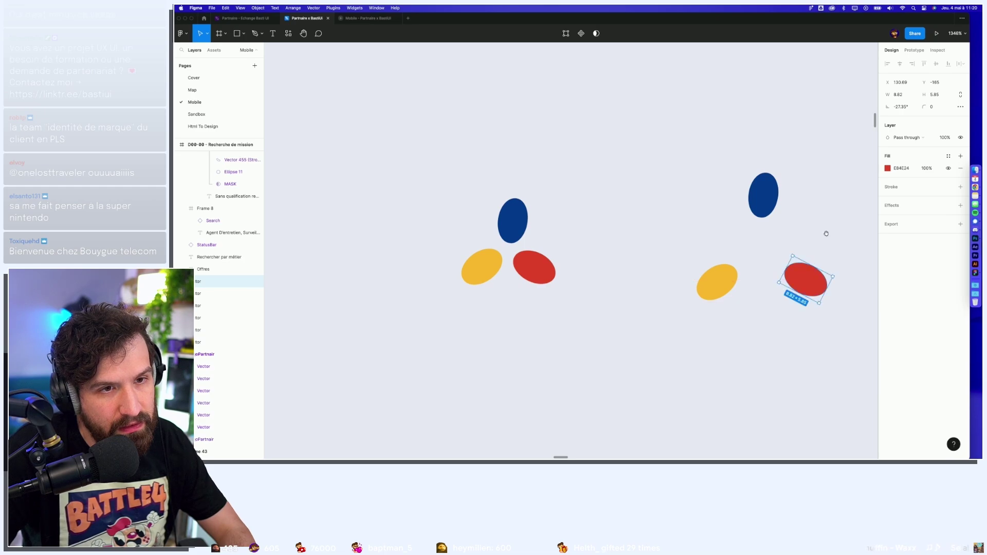
Rotate the right-hand three-dot copy as a test, then delete it.
{"action": "scroll", "coordinate": [826, 234], "scroll_direction": "right", "scroll_amount": 5}
{"action": "mouse_move", "coordinate": [692, 331]}
{"action": "left_mouse_down"}
{"action": "mouse_move", "coordinate": [584, 204]}
{"action": "mouse_move", "coordinate": [791, 193]}
{"action": "left_mouse_up"}
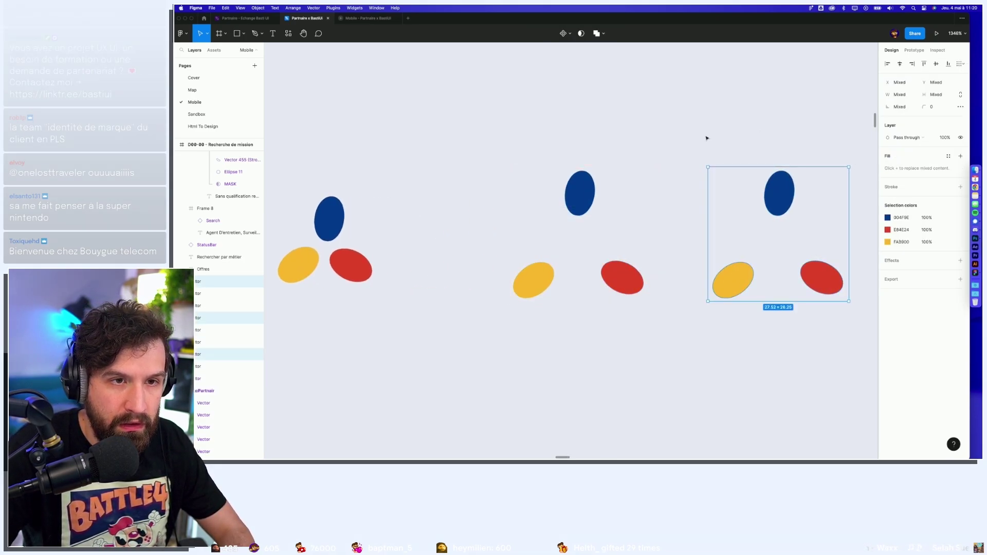
{"action": "mouse_move", "coordinate": [853, 166]}
{"action": "left_mouse_down"}
{"action": "mouse_move", "coordinate": [683, 168]}
{"action": "mouse_move", "coordinate": [826, 319]}
{"action": "mouse_move", "coordinate": [818, 166]}
{"action": "mouse_move", "coordinate": [719, 283]}
{"action": "mouse_move", "coordinate": [853, 234]}
{"action": "left_mouse_up"}
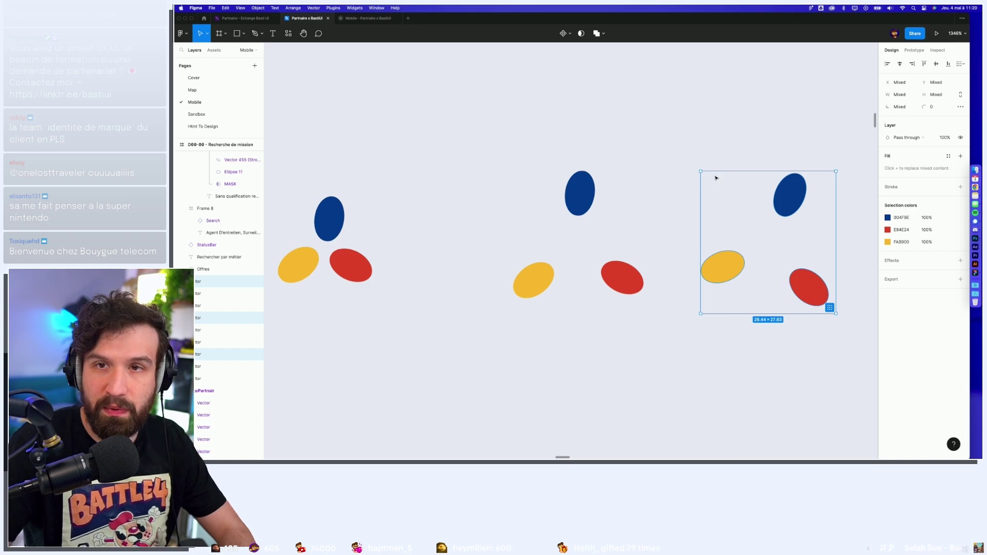
{"action": "key", "text": "Delete"}
{"action": "scroll", "coordinate": [758, 280], "scroll_direction": "down", "scroll_amount": 5}
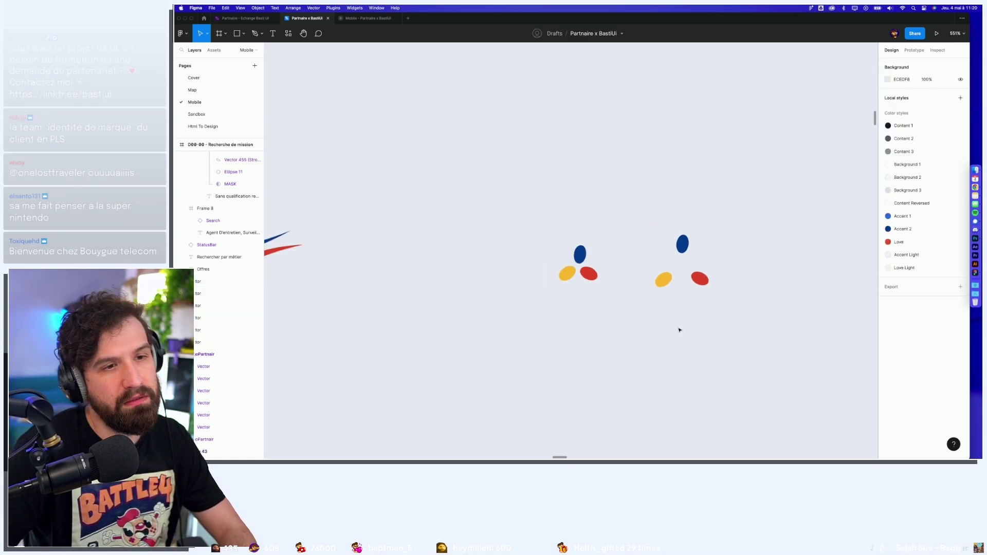
Delete the duplicate logo and wrap the remaining three-dot logo in a frame.
{"action": "left_click_drag", "start_coordinate": [731, 314], "coordinate": [654, 229]}
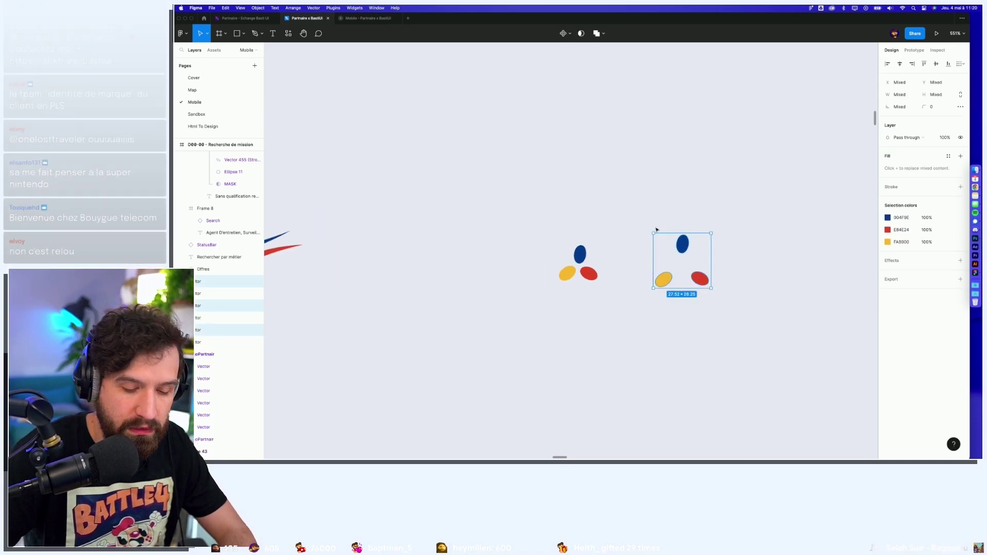
{"action": "key", "text": "Delete"}
{"action": "left_click_drag", "start_coordinate": [555, 255], "coordinate": [628, 324]}
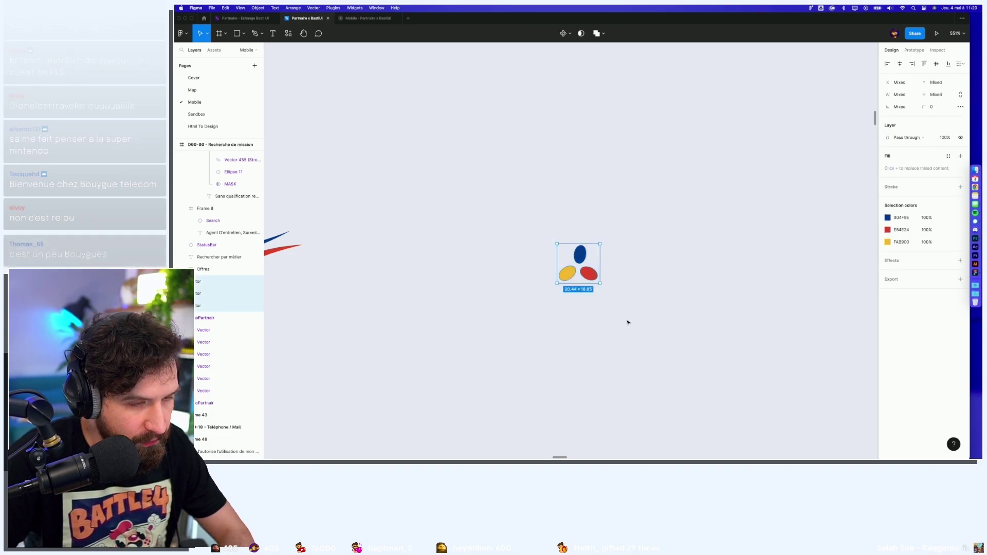
{"action": "key", "text": "ctrl+alt+g"}
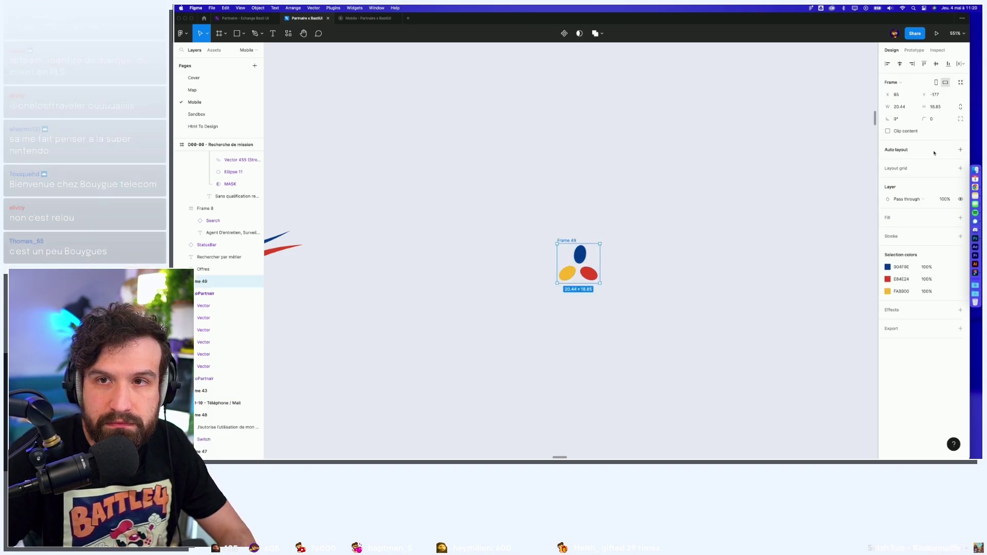
{"action": "type", "text": "88"}
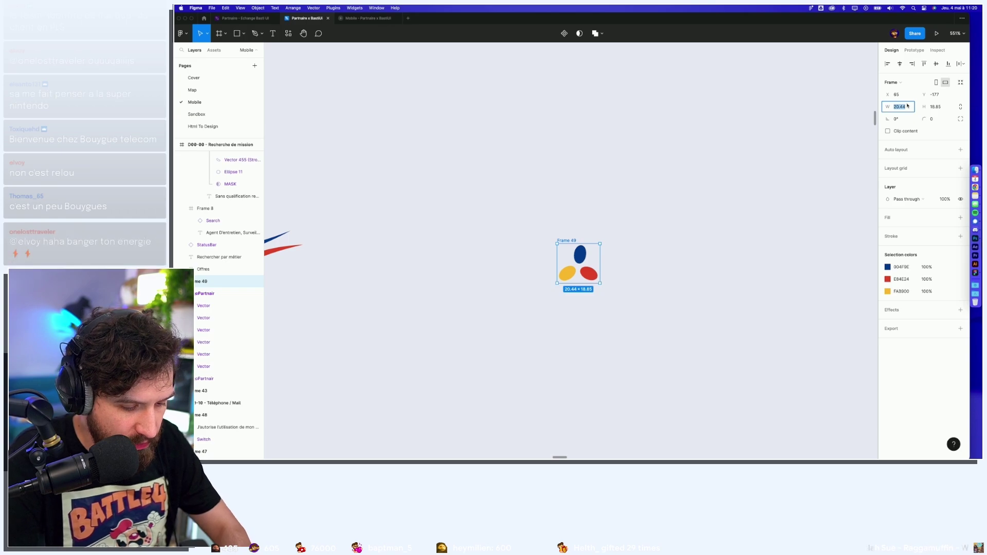
{"action": "key", "text": "Return"}
{"action": "key", "text": "ctrl+z"}
Resize the logo frame to 88×88, then to a 64×64 square.
{"action": "left_click_drag", "start_coordinate": [588, 256], "coordinate": [583, 279]}
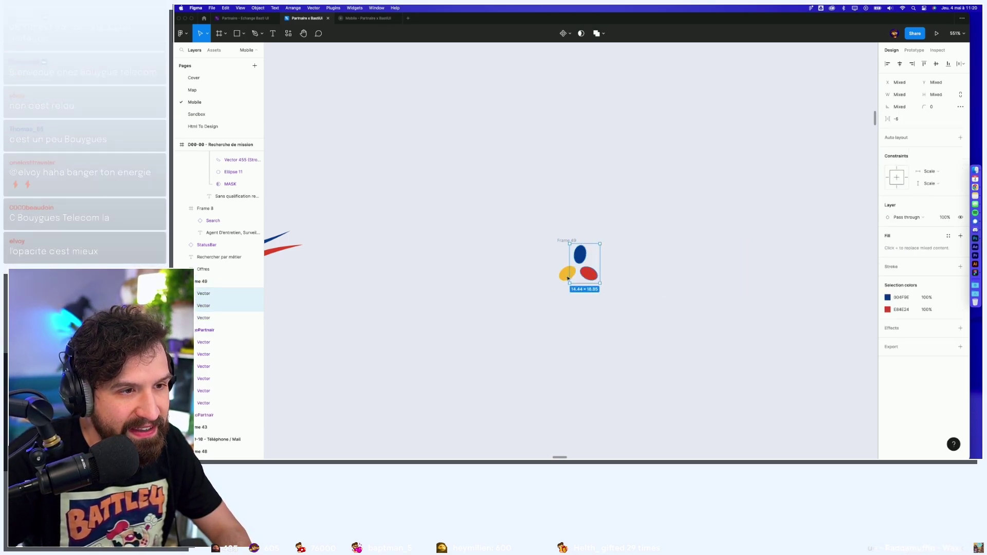
{"action": "left_click", "coordinate": [566, 277], "text": "shift"}
{"action": "left_click", "coordinate": [568, 240]}
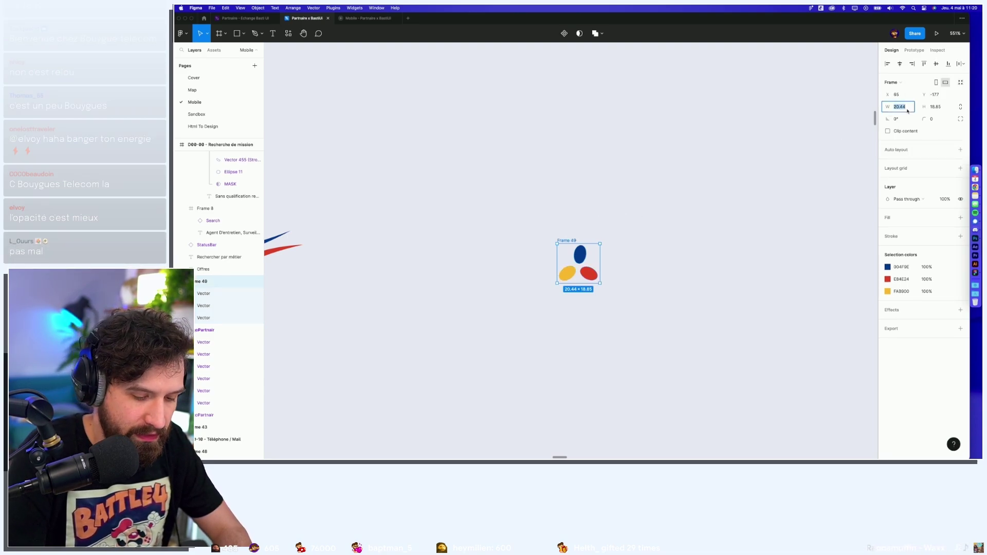
{"action": "type", "text": "88"}
{"action": "key", "text": "Tab"}
{"action": "key", "text": "Return"}
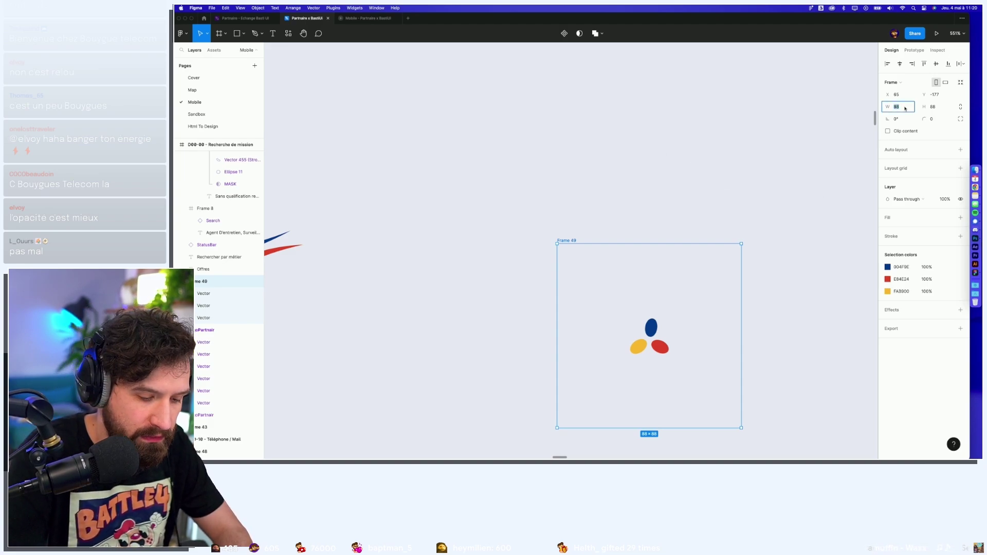
{"action": "key", "text": "Return"}
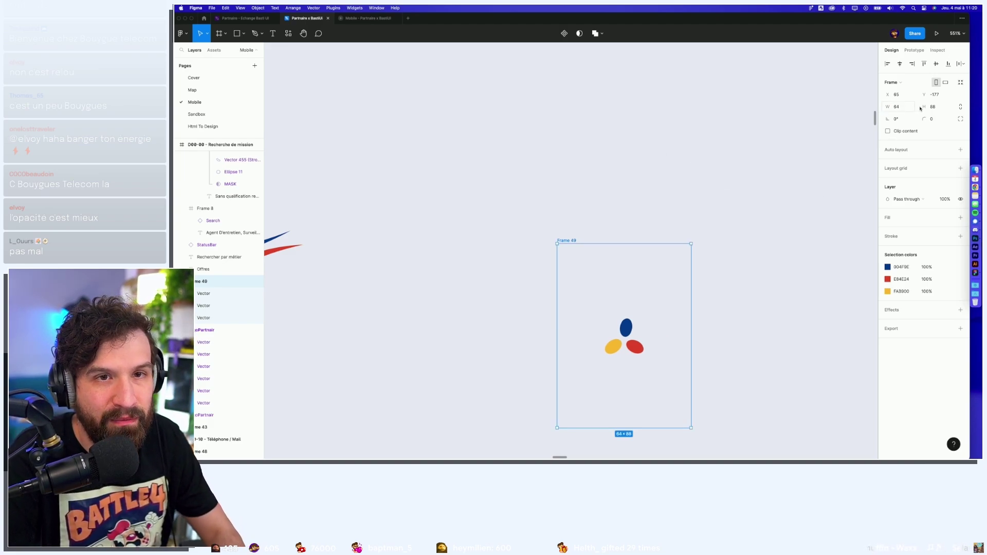
{"action": "type", "text": "64"}
{"action": "key", "text": "Return"}
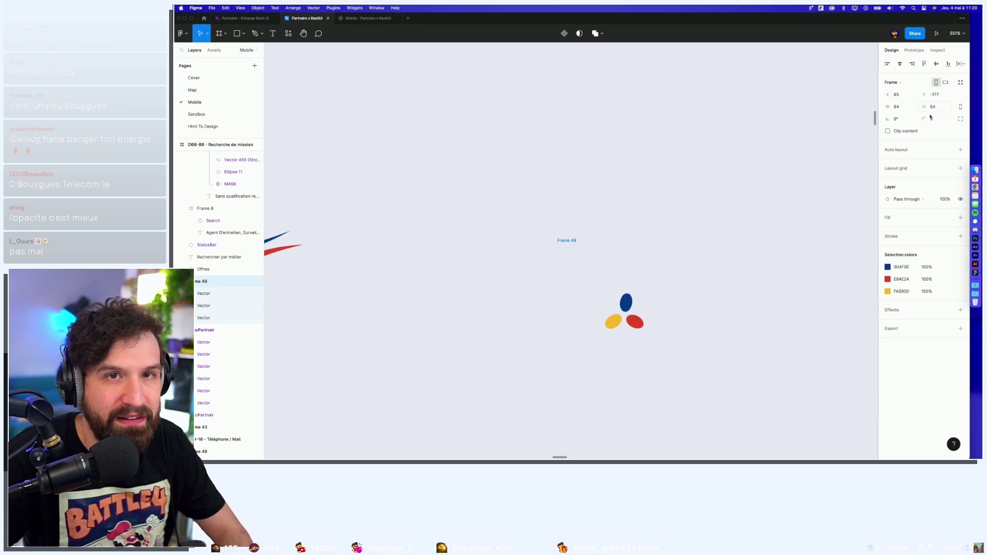
Turn the frame into the Loader component and add a second variant, Variant2.
{"action": "scroll", "coordinate": [550, 165], "scroll_direction": "down", "scroll_amount": 3}
{"action": "scroll", "coordinate": [550, 165], "scroll_direction": "right", "scroll_amount": 2}
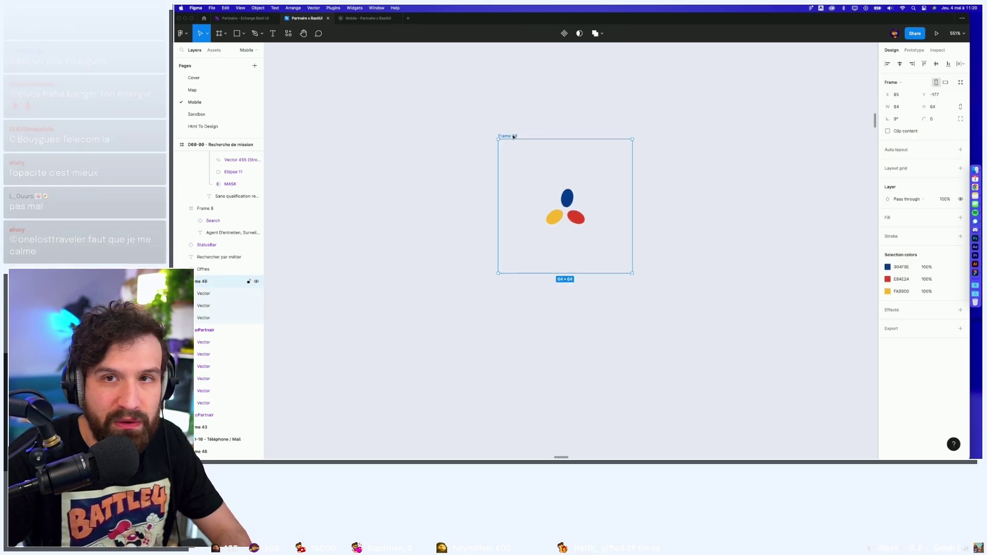
{"action": "key", "text": "ctrl+alt+k"}
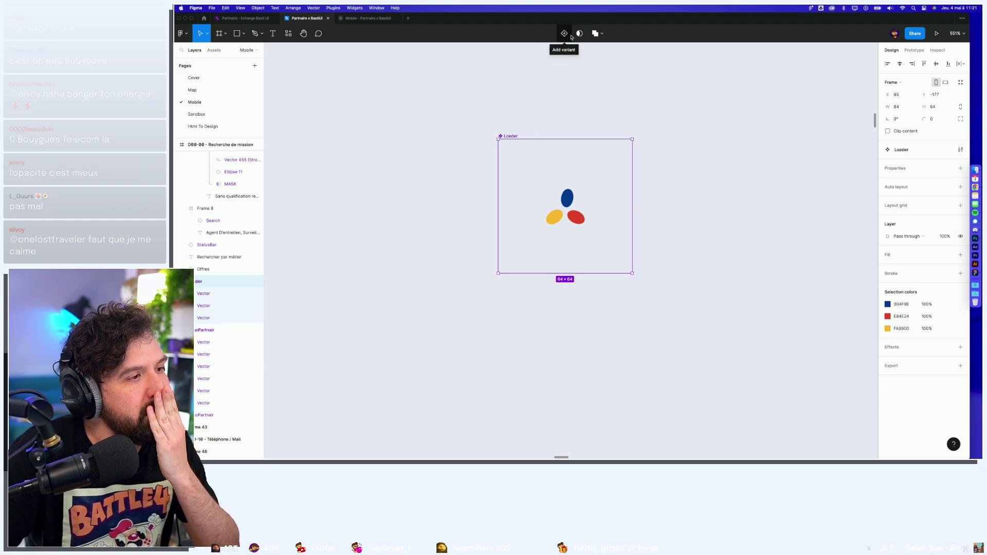
{"action": "left_click", "coordinate": [566, 33]}
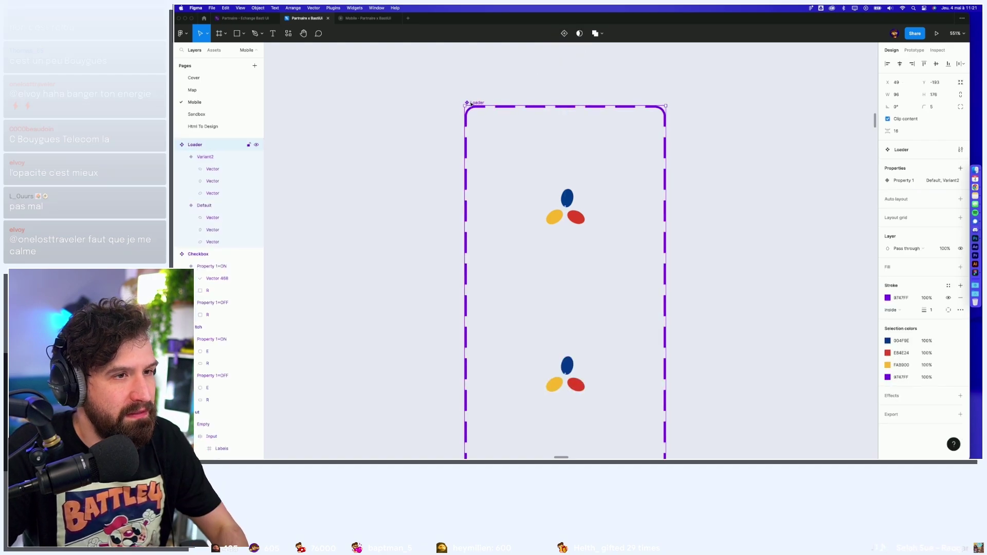
Lay the Loader variants side by side and spread Variant2's yellow and red ellipses apart.
{"action": "key", "text": "shift+a"}
{"action": "scroll", "coordinate": [705, 222], "scroll_direction": "down", "scroll_amount": 2}
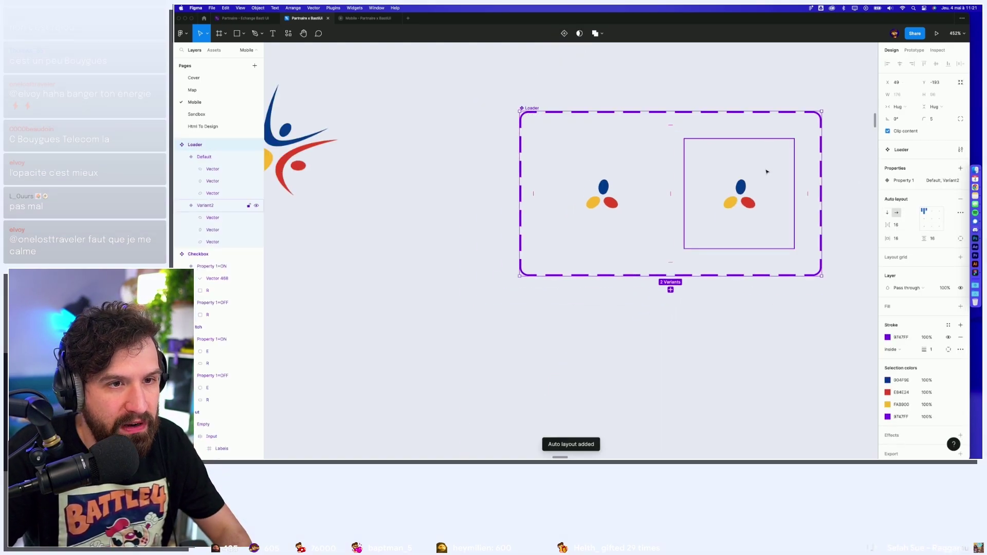
{"action": "scroll", "coordinate": [705, 222], "scroll_direction": "up", "scroll_amount": 5}
{"action": "double_click", "coordinate": [680, 208]}
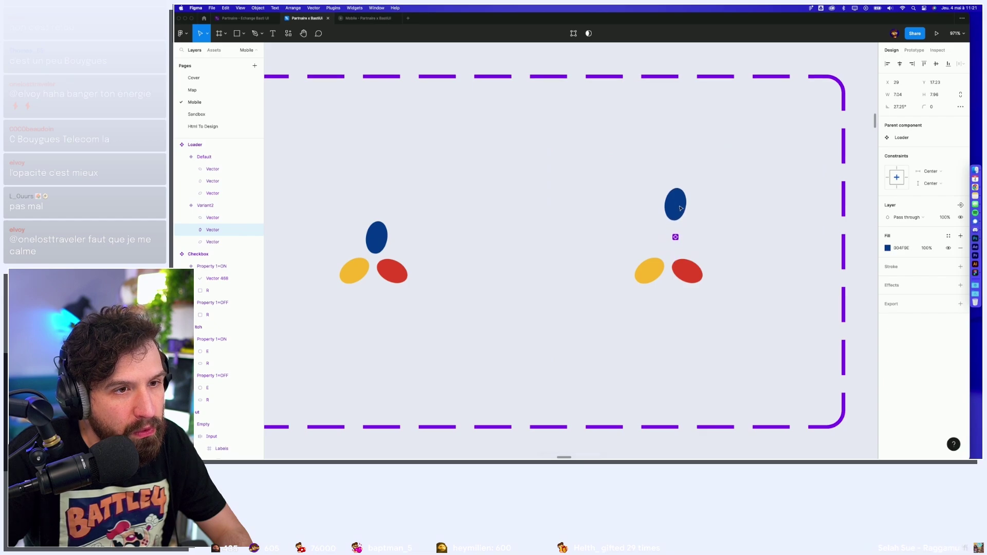
{"action": "left_click_drag", "start_coordinate": [660, 276], "coordinate": [616, 304]}
{"action": "left_click_drag", "start_coordinate": [700, 280], "coordinate": [764, 309]}
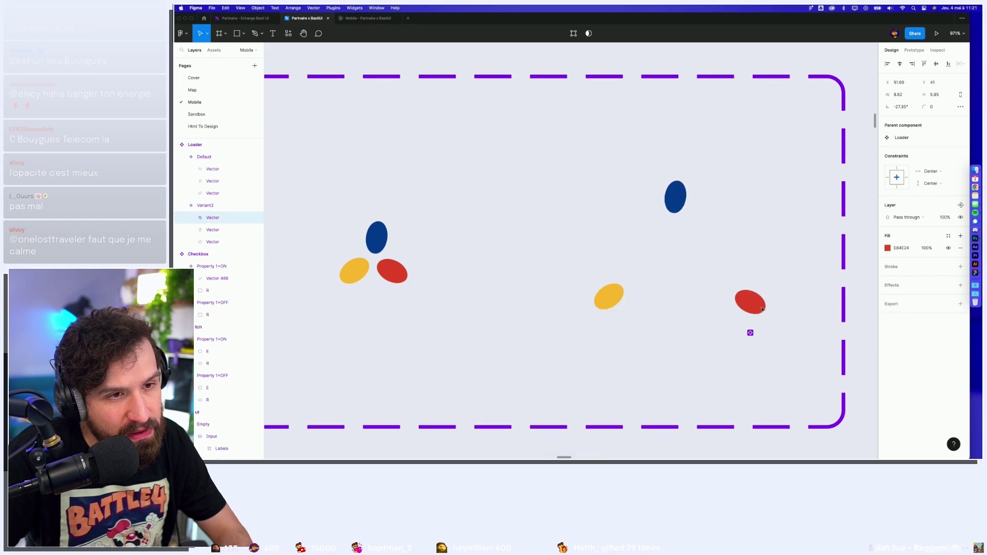
{"action": "key", "text": "Escape"}
{"action": "scroll", "coordinate": [749, 308], "scroll_direction": "down", "scroll_amount": 10}
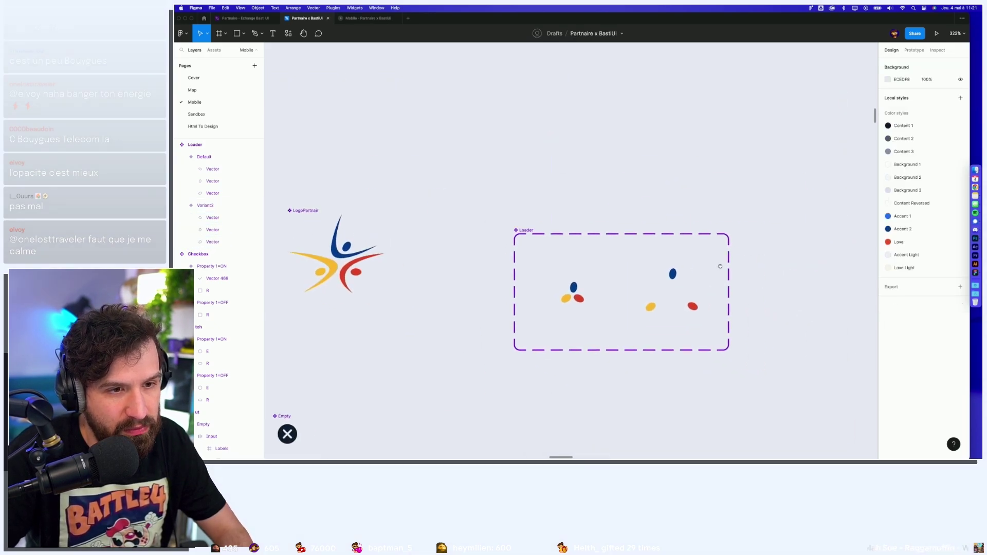
{"action": "scroll", "coordinate": [669, 267], "scroll_direction": "up", "scroll_amount": 5}
{"action": "scroll", "coordinate": [635, 247], "scroll_direction": "up", "scroll_amount": 3}
{"action": "scroll", "coordinate": [669, 257], "scroll_direction": "down", "scroll_amount": 1}
{"action": "scroll", "coordinate": [643, 247], "scroll_direction": "up", "scroll_amount": 5}
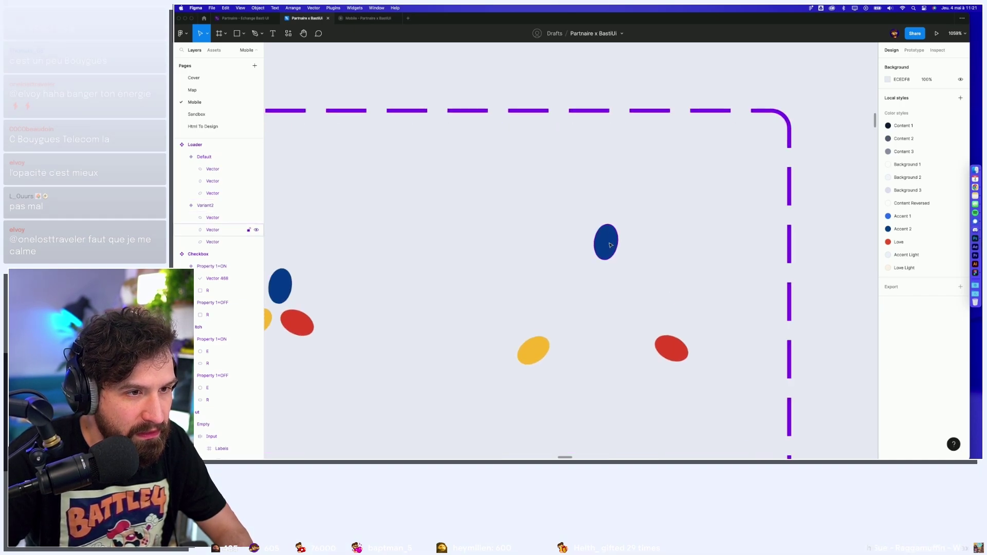
Delete the Variant2 variant.
{"action": "left_click", "coordinate": [607, 241]}
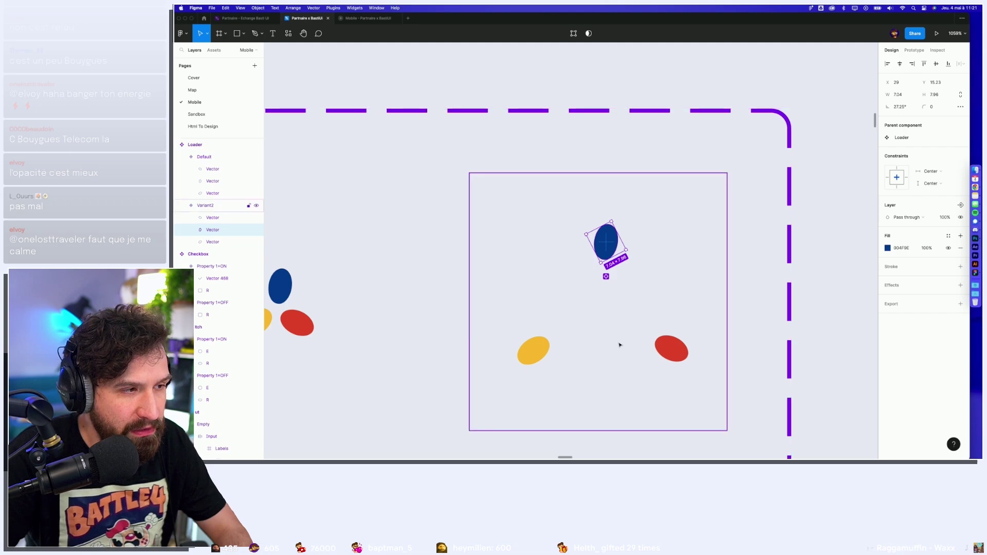
{"action": "scroll", "coordinate": [545, 334], "scroll_direction": "down", "scroll_amount": 3}
{"action": "left_click", "coordinate": [524, 335]}
{"action": "key", "text": "Delete"}
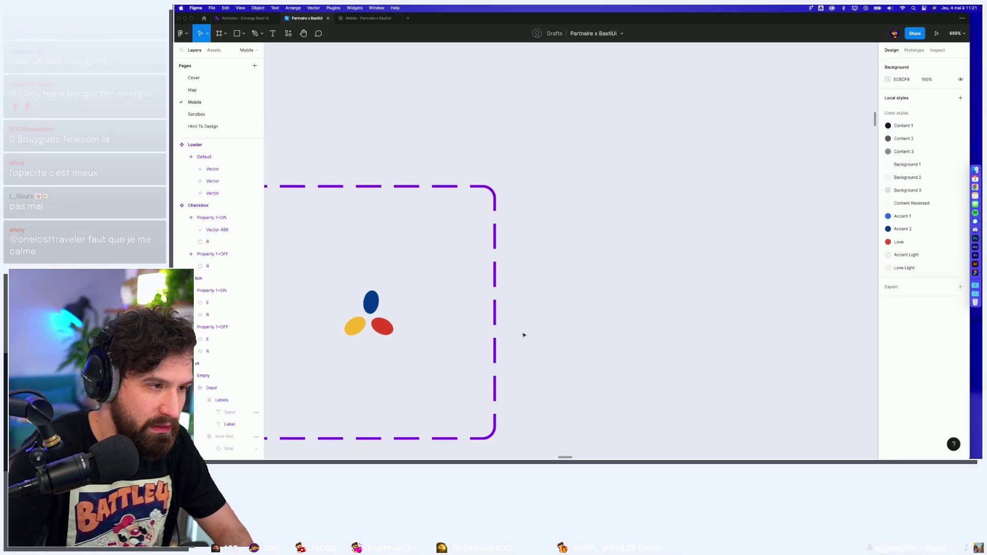
{"action": "scroll", "coordinate": [694, 309], "scroll_direction": "left", "scroll_amount": 2}
{"action": "scroll", "coordinate": [553, 281], "scroll_direction": "up", "scroll_amount": 3}
Rename the Default variant's ellipse layers to 1 and 2 and reorder them.
{"action": "left_click", "coordinate": [553, 282]}
{"action": "scroll", "coordinate": [553, 282], "scroll_direction": "up", "scroll_amount": 2}
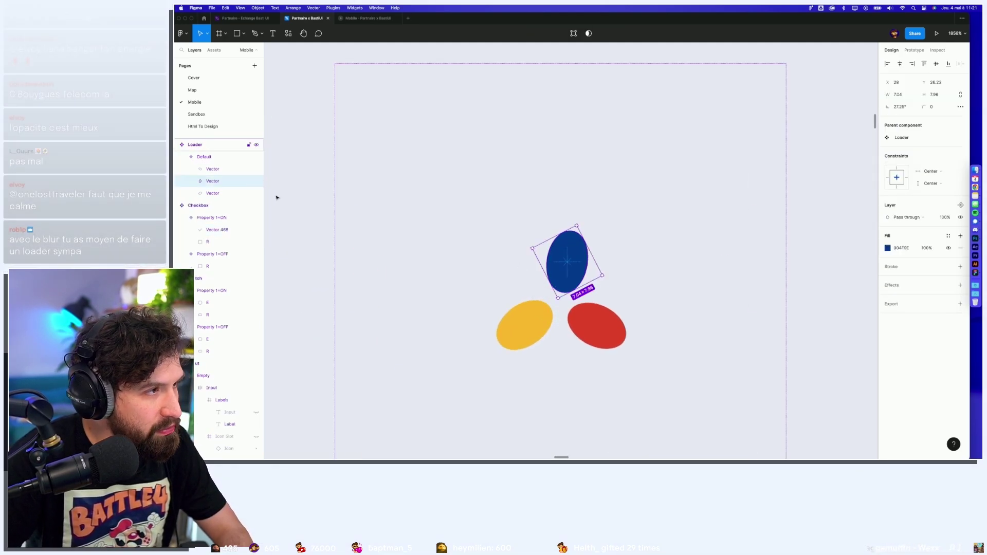
{"action": "left_click", "coordinate": [223, 194]}
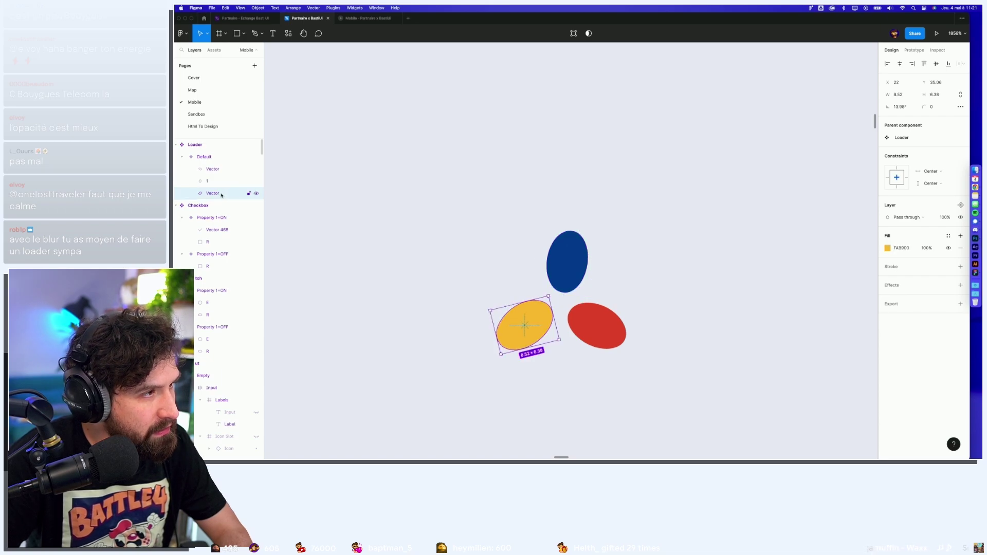
{"action": "type", "text": "3"}
{"action": "double_click", "coordinate": [215, 172]}
{"action": "type", "text": "2"}
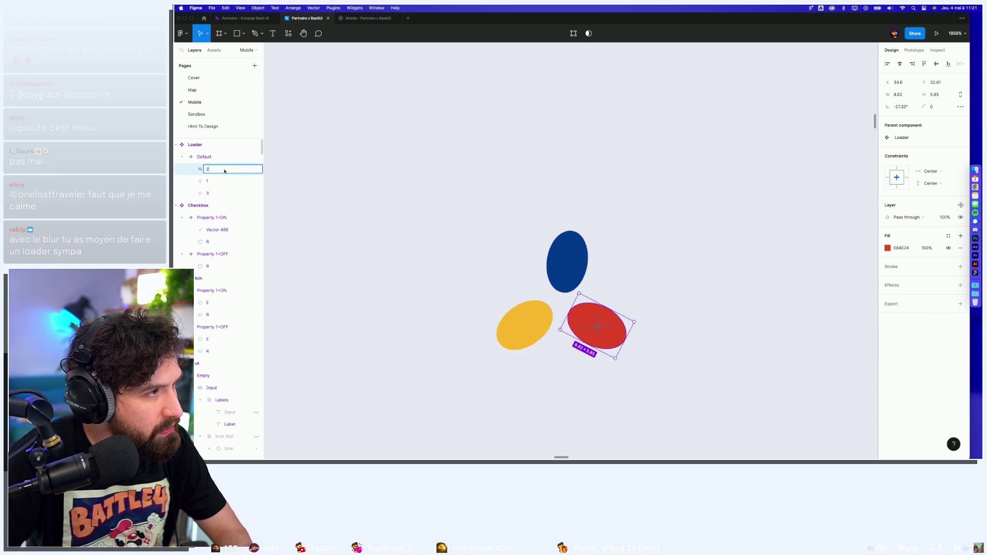
{"action": "left_click_drag", "start_coordinate": [218, 184], "coordinate": [218, 186]}
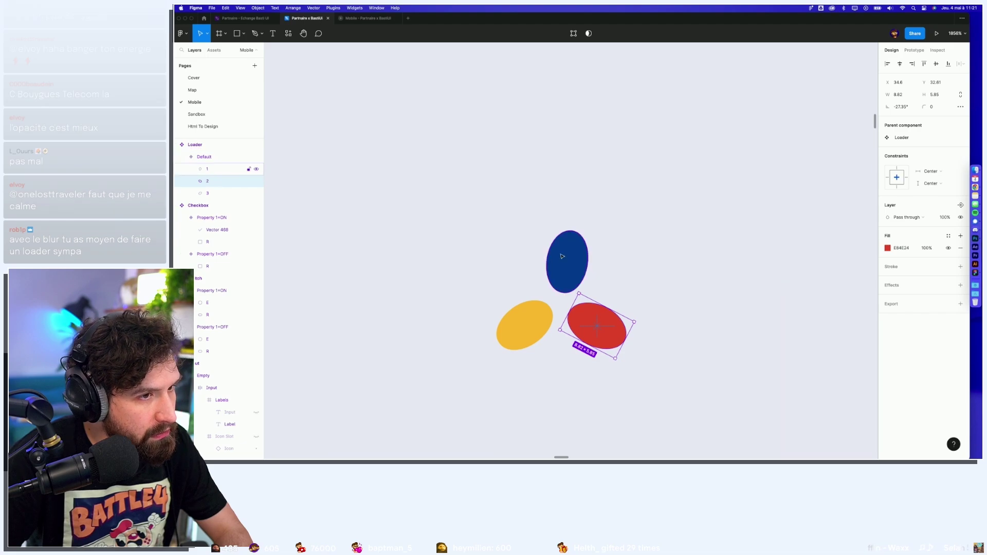
{"action": "scroll", "coordinate": [597, 256], "scroll_direction": "down", "scroll_amount": 5}
Add a new variant and spread its dots: blue up, yellow down-left, red down-right.
{"action": "left_click", "coordinate": [597, 257]}
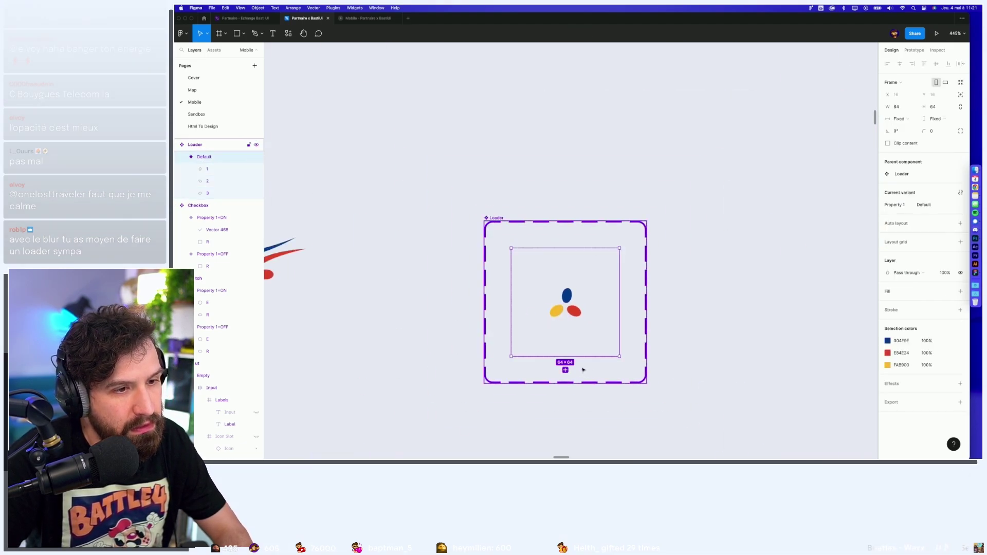
{"action": "left_click", "coordinate": [566, 370]}
{"action": "scroll", "coordinate": [696, 304], "scroll_direction": "up", "scroll_amount": 3}
{"action": "left_click", "coordinate": [696, 303]}
{"action": "scroll", "coordinate": [696, 303], "scroll_direction": "up", "scroll_amount": 5}
{"action": "mouse_move", "coordinate": [694, 293]}
{"action": "left_mouse_down"}
{"action": "mouse_move", "coordinate": [697, 220]}
{"action": "mouse_move", "coordinate": [719, 246]}
{"action": "left_mouse_up"}
{"action": "left_click_drag", "start_coordinate": [665, 336], "coordinate": [583, 392]}
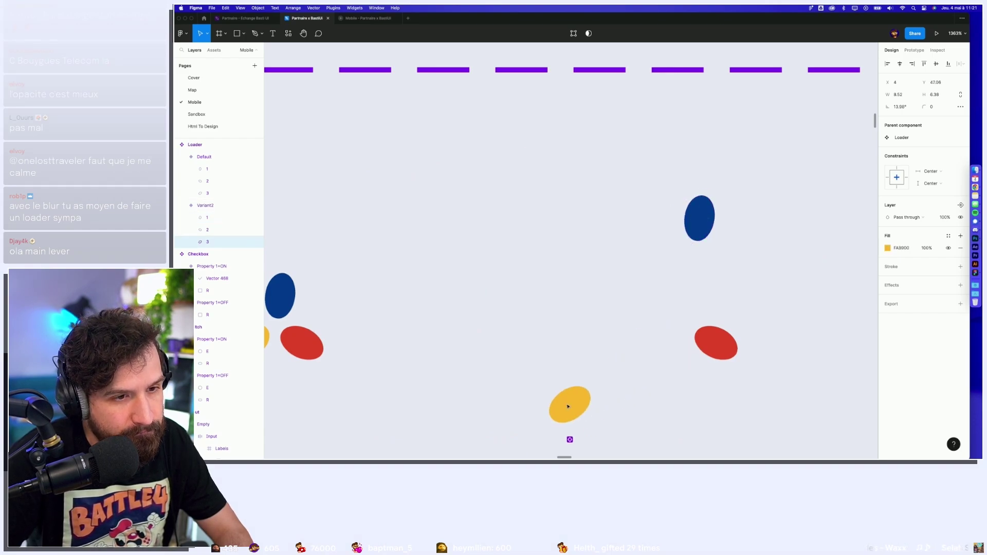
{"action": "left_click_drag", "start_coordinate": [725, 348], "coordinate": [809, 405]}
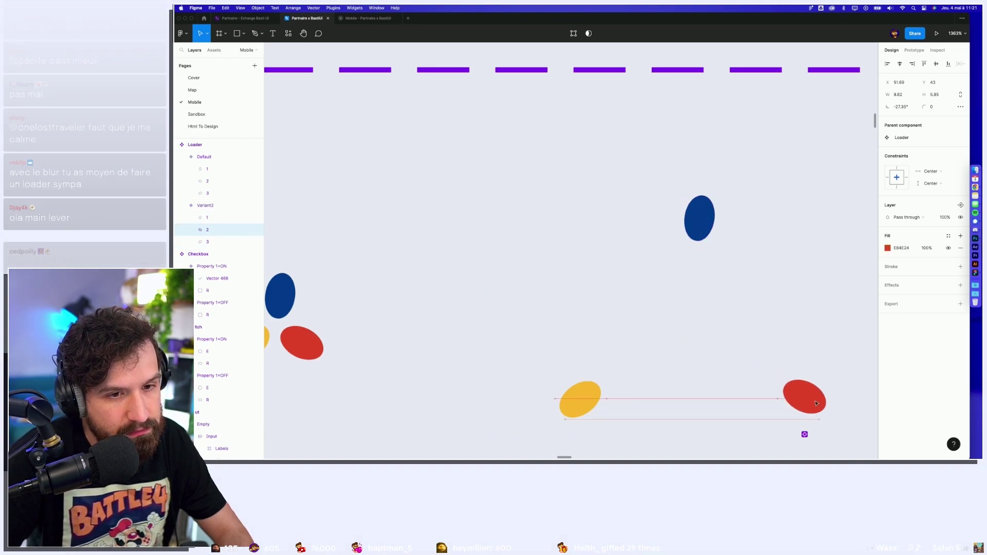
{"action": "scroll", "coordinate": [809, 404], "scroll_direction": "down", "scroll_amount": 5}
{"action": "scroll", "coordinate": [817, 312], "scroll_direction": "right", "scroll_amount": 2}
{"action": "left_click", "coordinate": [817, 312]}
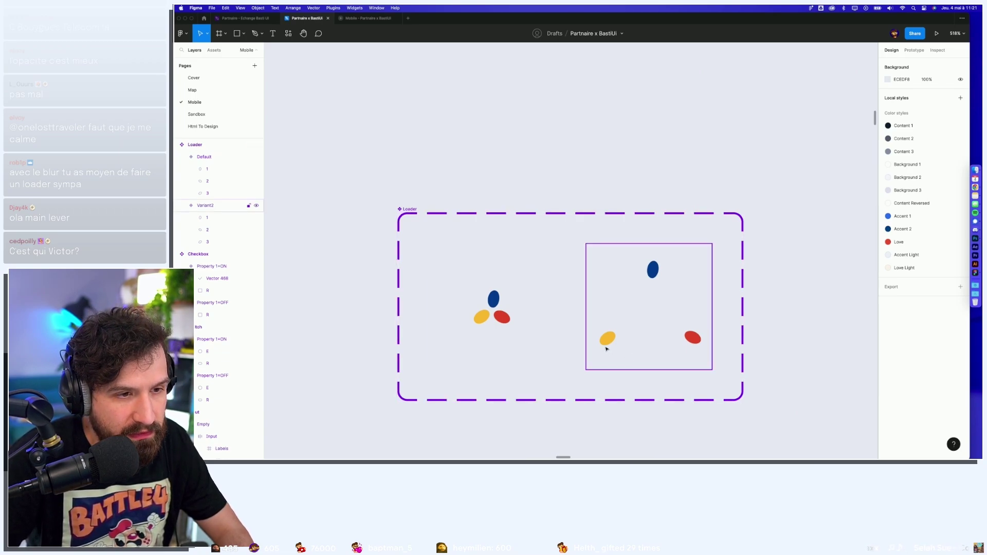
Fine-tune Variant2's blue ellipse rotation and nudge its red ellipse slightly down.
{"action": "scroll", "coordinate": [658, 269], "scroll_direction": "up", "scroll_amount": 5}
{"action": "left_click", "coordinate": [656, 270]}
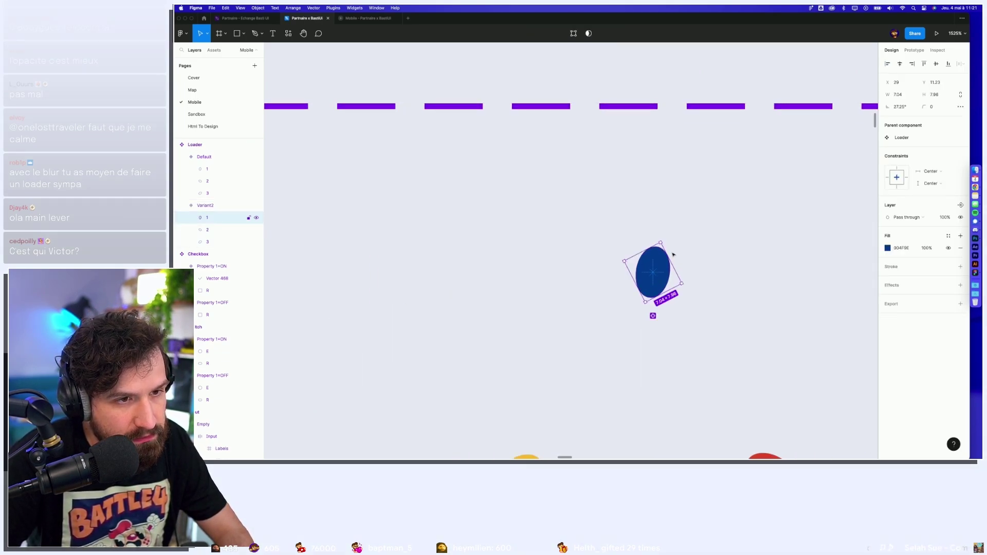
{"action": "left_click_drag", "start_coordinate": [659, 240], "coordinate": [660, 241]}
{"action": "scroll", "coordinate": [693, 311], "scroll_direction": "down", "scroll_amount": 3}
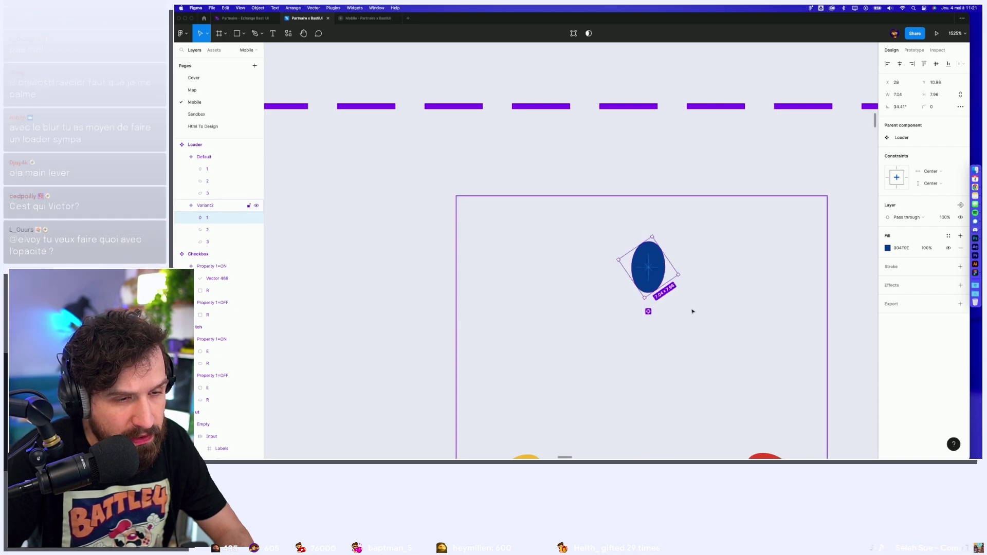
{"action": "scroll", "coordinate": [678, 314], "scroll_direction": "down", "scroll_amount": 3}
{"action": "scroll", "coordinate": [689, 348], "scroll_direction": "down", "scroll_amount": 2}
{"action": "left_click", "coordinate": [690, 348]}
{"action": "left_click_drag", "start_coordinate": [689, 348], "coordinate": [693, 350]}
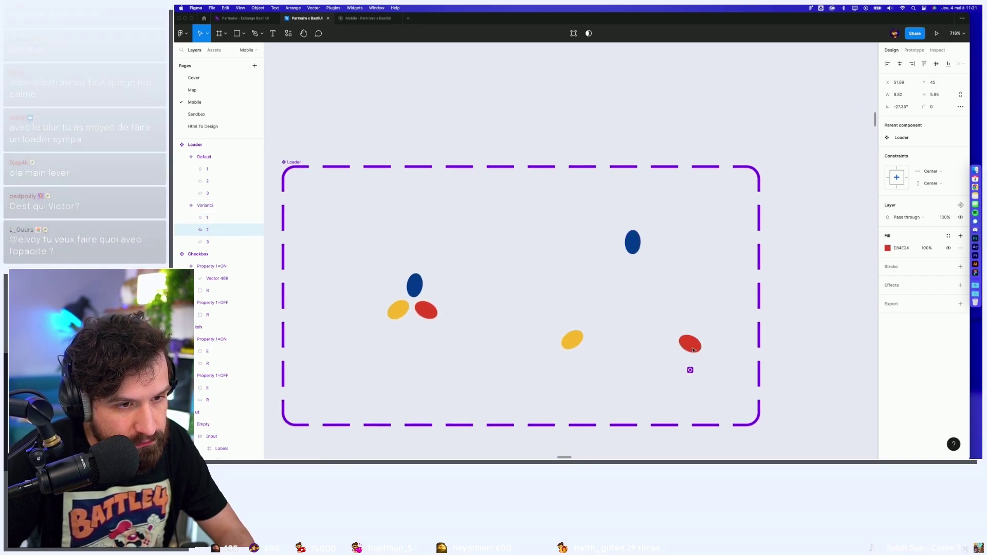
Add a prototype connection from the Default variant to Variant2.
{"action": "left_click", "coordinate": [813, 240]}
{"action": "scroll", "coordinate": [776, 261], "scroll_direction": "down", "scroll_amount": 3}
{"action": "left_click", "coordinate": [576, 226]}
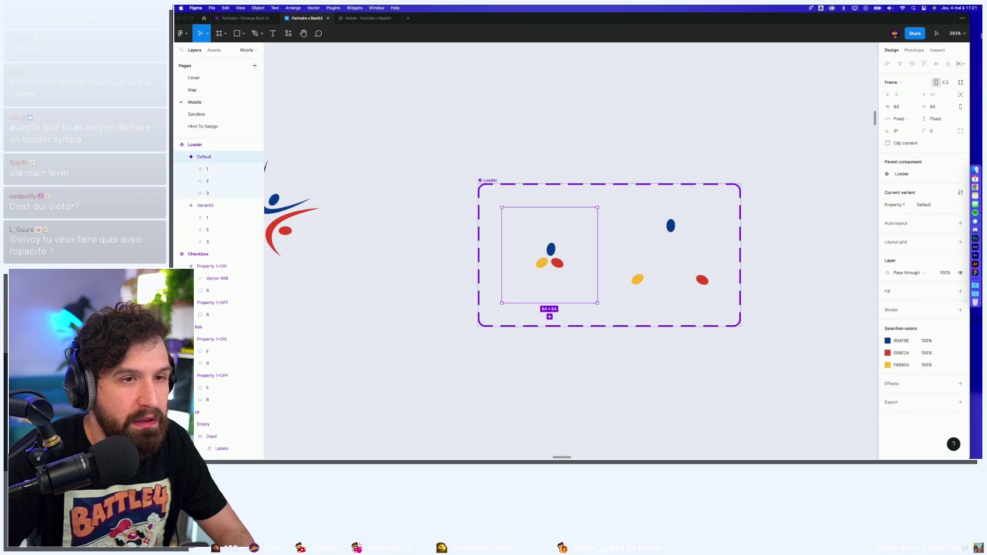
{"action": "left_click", "coordinate": [915, 50]}
{"action": "left_click_drag", "start_coordinate": [597, 255], "coordinate": [647, 255]}
Set Default's interaction to trigger After delay with a 2000ms smart-animate duration.
{"action": "left_click", "coordinate": [809, 98]}
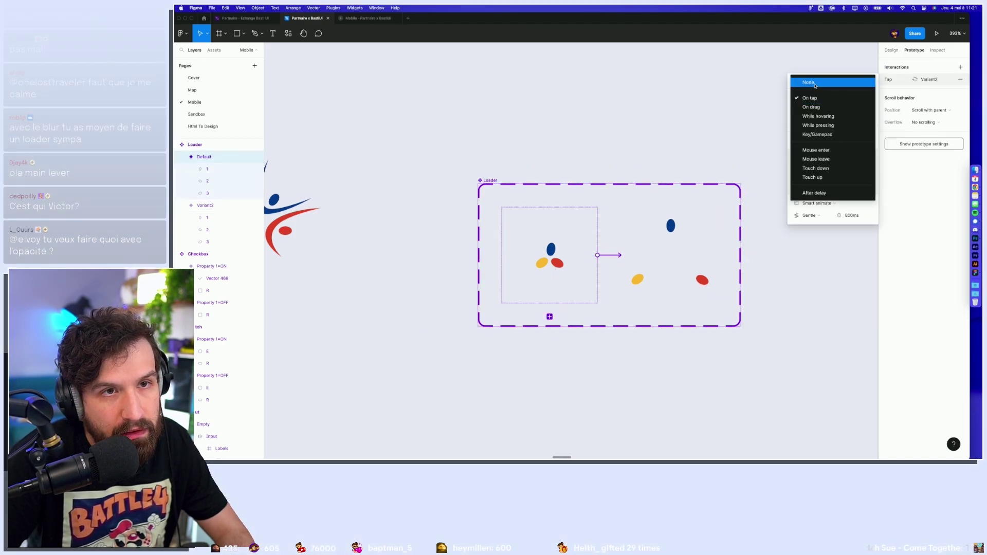
{"action": "left_click", "coordinate": [823, 193]}
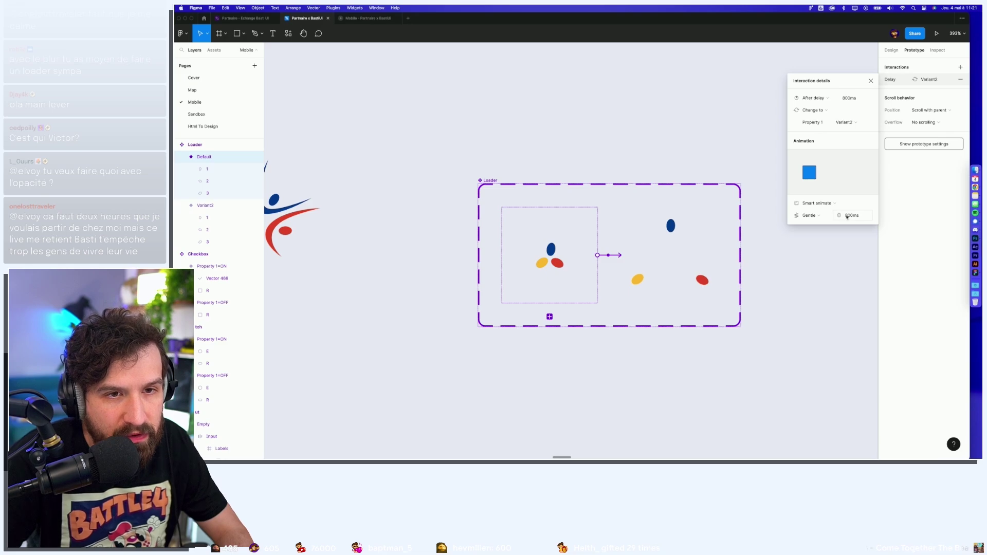
{"action": "type", "text": "2000"}
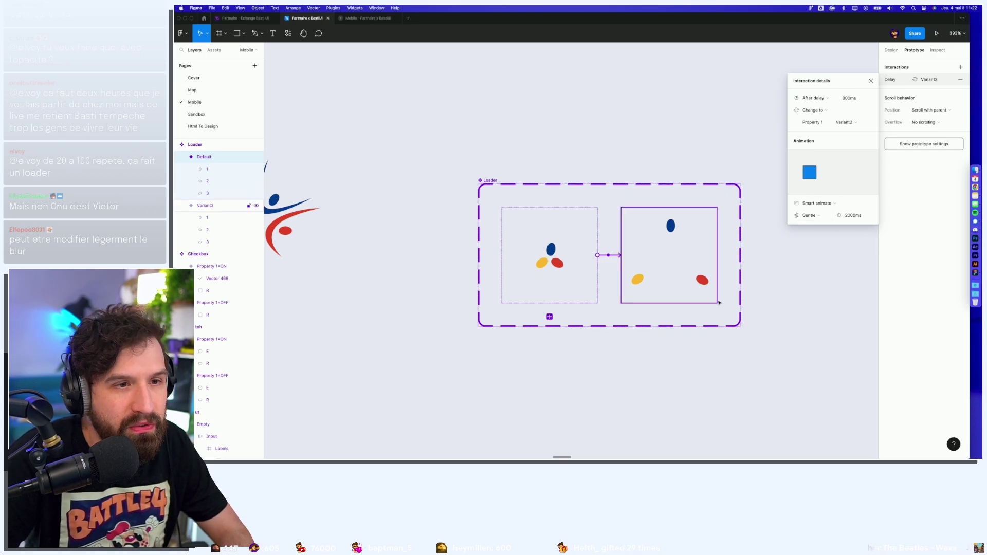
{"action": "left_click", "coordinate": [715, 254]}
Connect Variant2 back to Default with an After delay trigger of 1ms.
{"action": "left_click", "coordinate": [607, 256]}
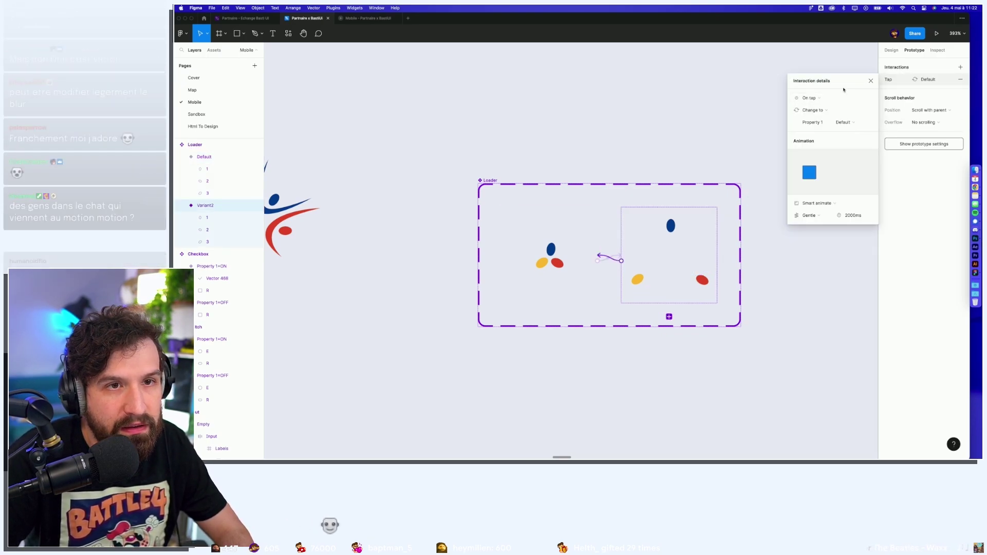
{"action": "left_click", "coordinate": [817, 203]}
{"action": "left_click", "coordinate": [818, 199]}
{"action": "left_click", "coordinate": [867, 101]}
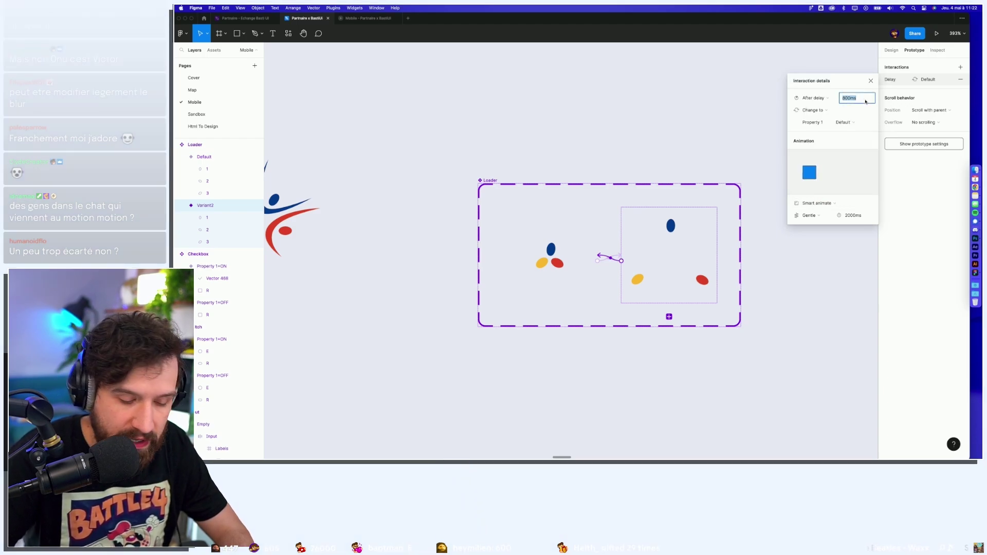
{"action": "type", "text": "0"}
{"action": "key", "text": "Return"}
{"action": "left_click", "coordinate": [777, 291]}
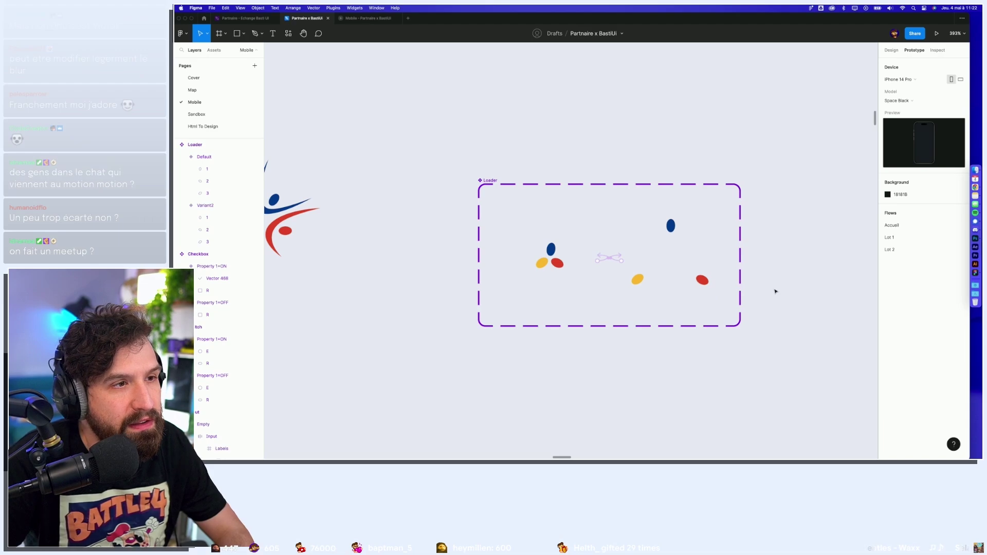
Create a Loader instance below the Loader component set.
{"action": "scroll", "coordinate": [652, 271], "scroll_direction": "down", "scroll_amount": 5}
{"action": "left_click_drag", "start_coordinate": [553, 234], "coordinate": [626, 337]}
{"action": "scroll", "coordinate": [627, 337], "scroll_direction": "down", "scroll_amount": 10}
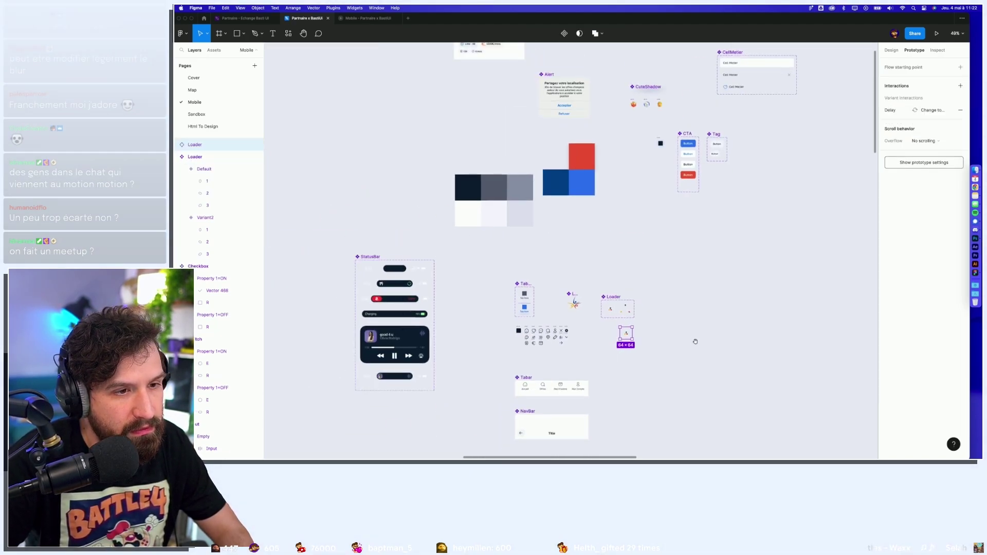
{"action": "scroll", "coordinate": [566, 258], "scroll_direction": "up", "scroll_amount": 3}
{"action": "left_click_drag", "start_coordinate": [530, 171], "coordinate": [781, 341]}
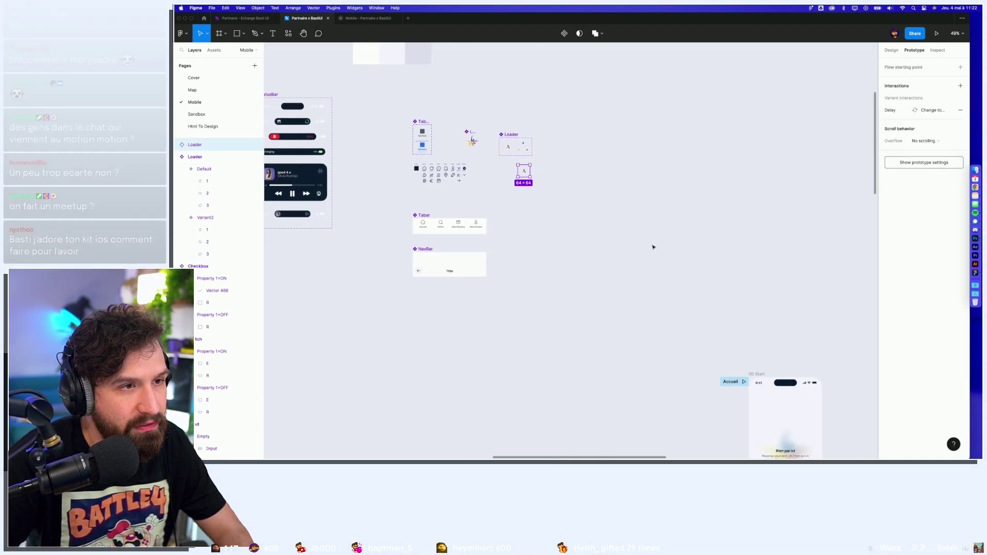
{"action": "left_click", "coordinate": [561, 189]}
{"action": "scroll", "coordinate": [787, 337], "scroll_direction": "down", "scroll_amount": 5}
{"action": "scroll", "coordinate": [669, 308], "scroll_direction": "down", "scroll_amount": 5}
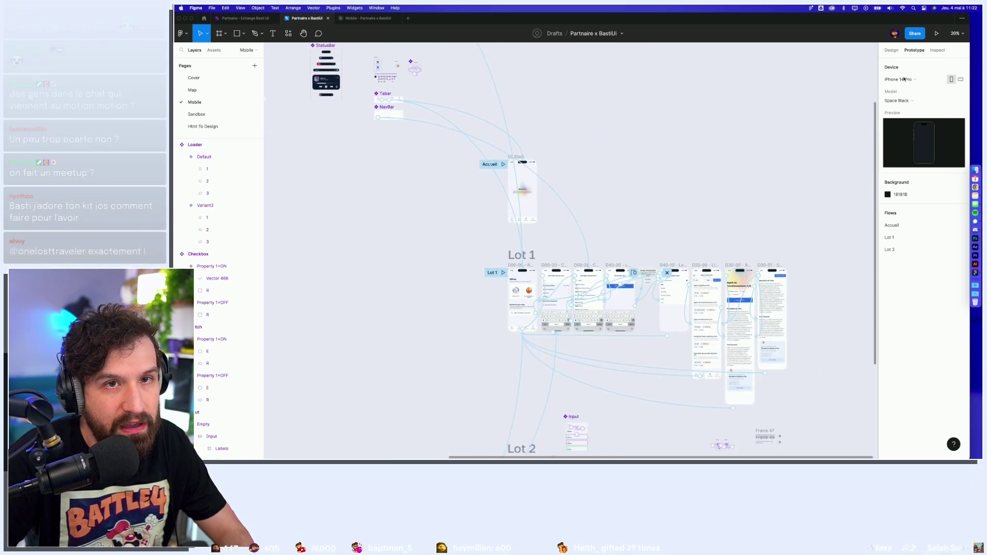
{"action": "left_click", "coordinate": [891, 50]}
{"action": "scroll", "coordinate": [617, 257], "scroll_direction": "down", "scroll_amount": 5}
{"action": "scroll", "coordinate": [617, 257], "scroll_direction": "up", "scroll_amount": 4}
{"action": "scroll", "coordinate": [515, 127], "scroll_direction": "up", "scroll_amount": 1}
{"action": "scroll", "coordinate": [516, 127], "scroll_direction": "down", "scroll_amount": 3}
Paste a Loader instance into the Load screen, trying a 238×238 scale then undoing it.
{"action": "left_click", "coordinate": [477, 120]}
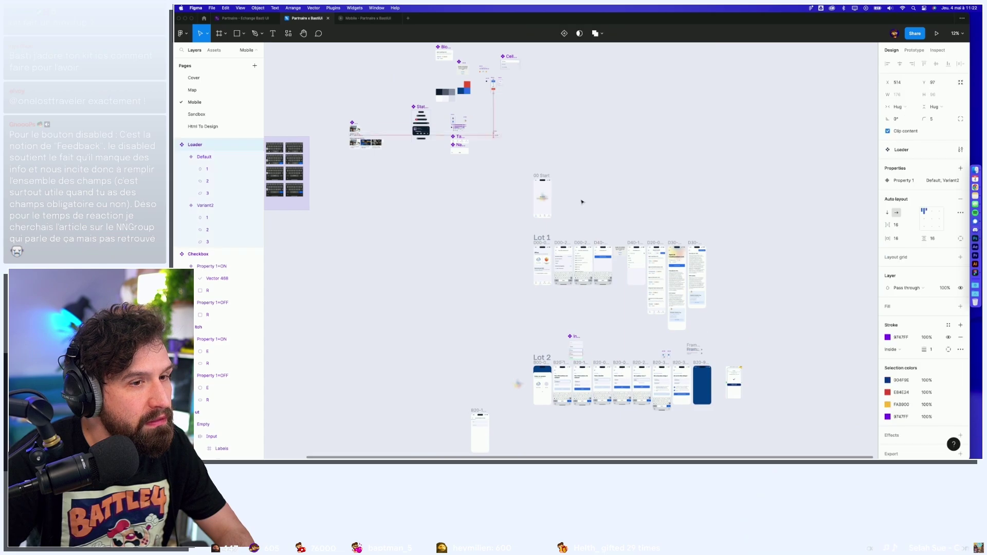
{"action": "scroll", "coordinate": [716, 378], "scroll_direction": "up", "scroll_amount": 5}
{"action": "key", "text": "super+v"}
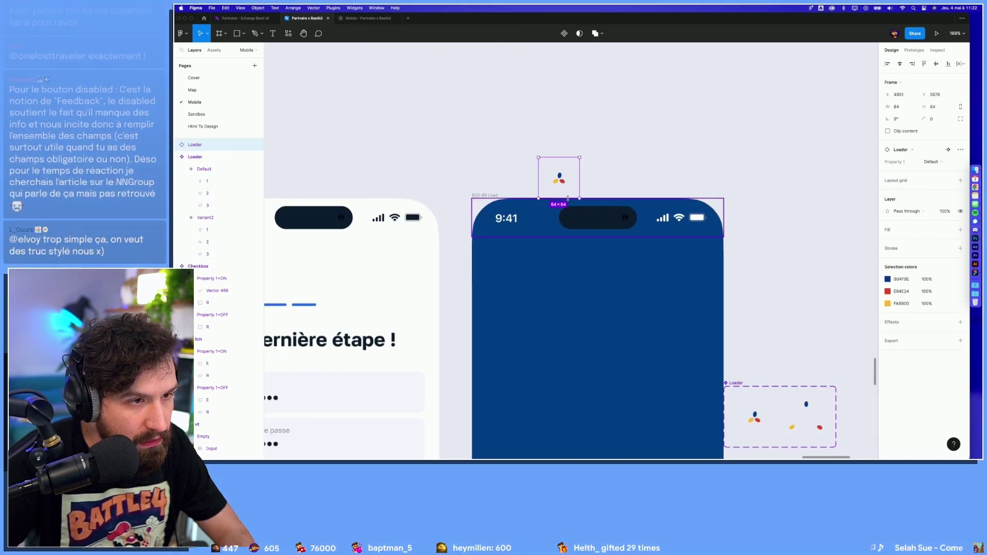
{"action": "left_click_drag", "start_coordinate": [567, 198], "coordinate": [621, 418]}
{"action": "scroll", "coordinate": [620, 418], "scroll_direction": "down", "scroll_amount": 3}
{"action": "key", "text": "k"}
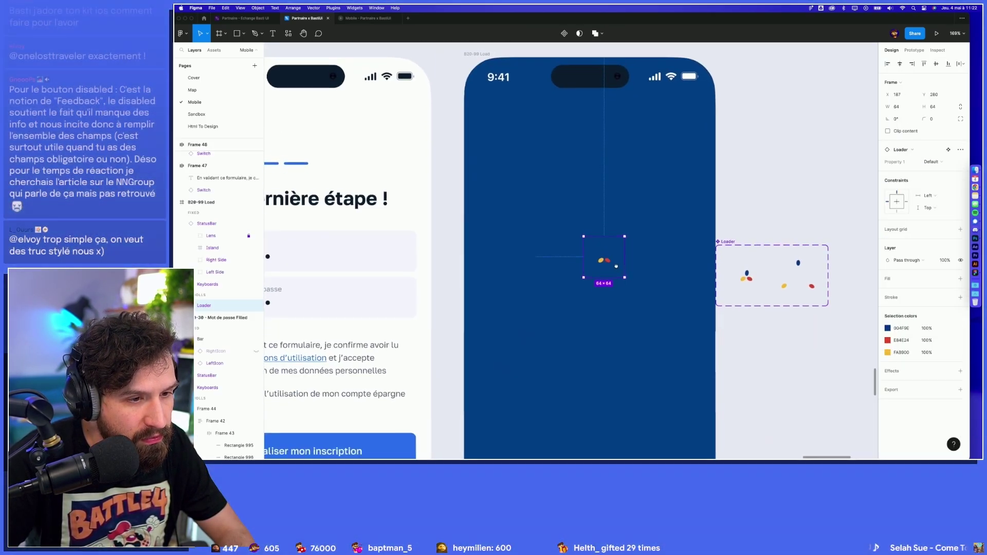
{"action": "left_click_drag", "start_coordinate": [624, 243], "coordinate": [675, 179]}
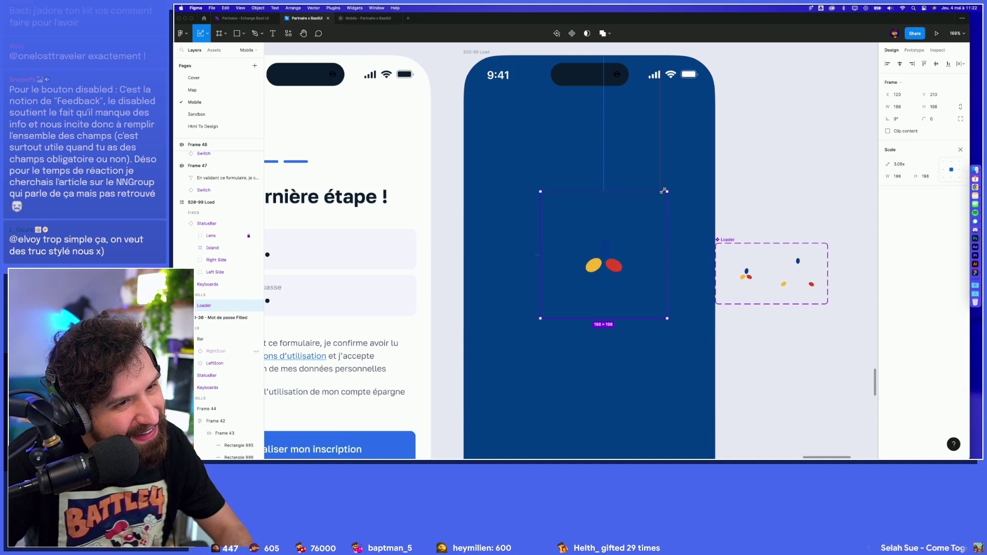
{"action": "key", "text": "super+z"}
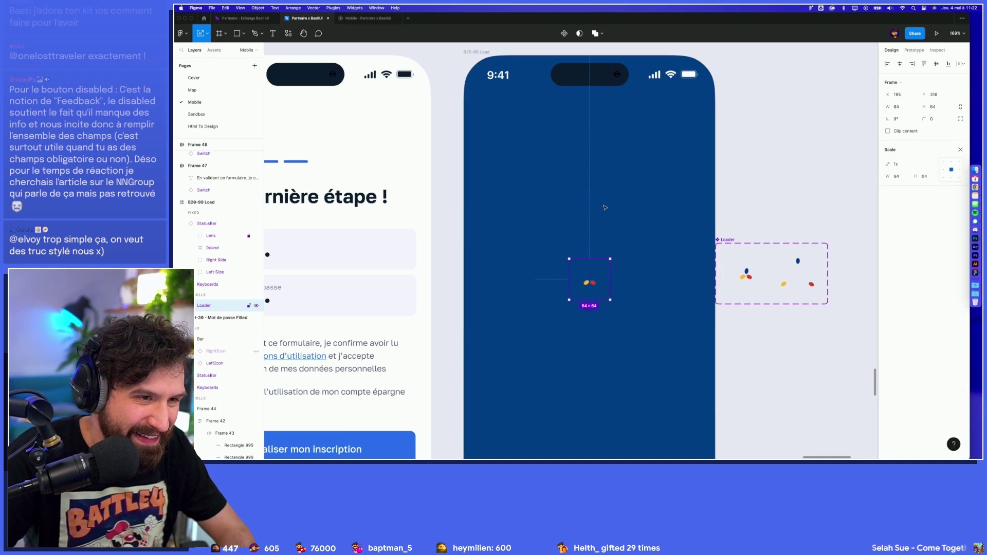
Give the Load screen frame the Accent Light colour style fill.
{"action": "key", "text": "Escape"}
{"action": "key", "text": "v"}
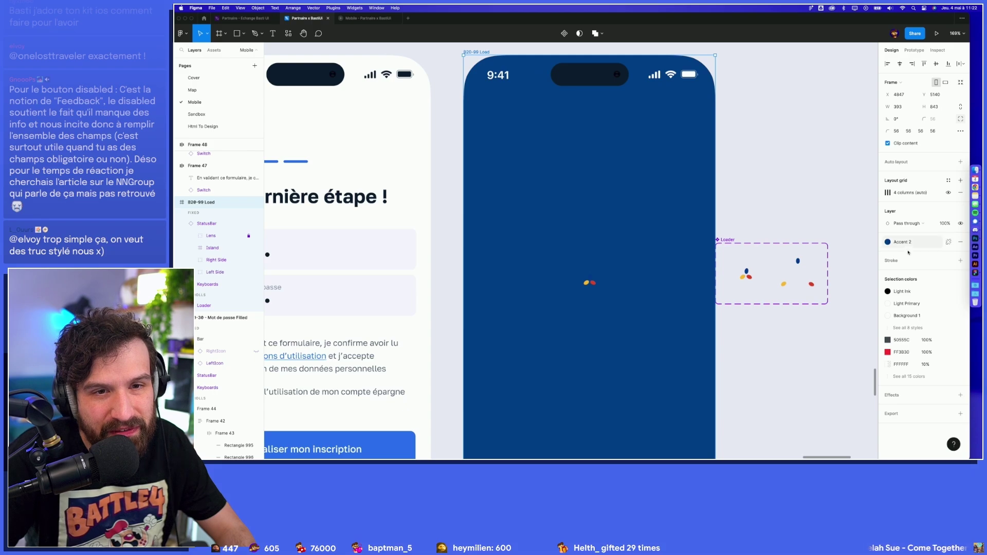
{"action": "left_click", "coordinate": [903, 243]}
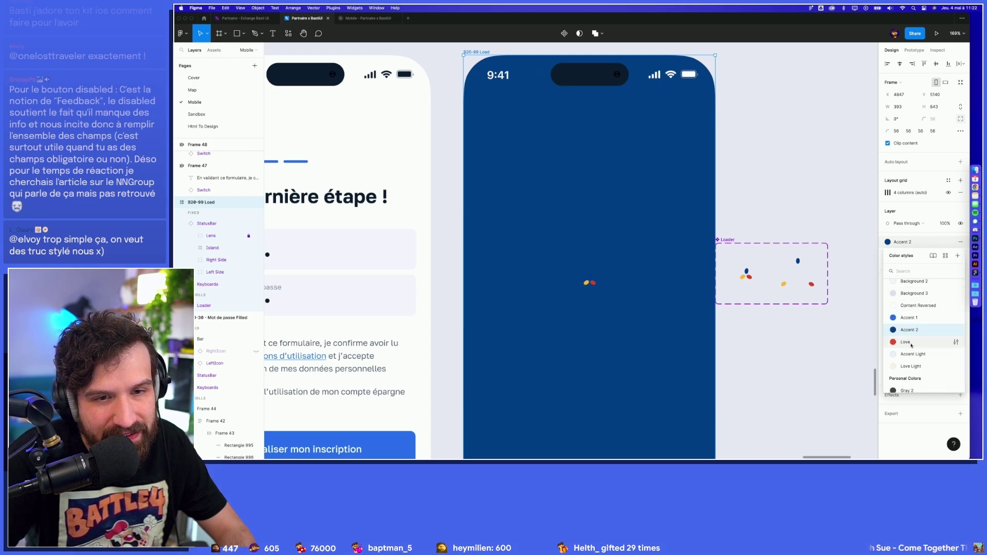
{"action": "scroll", "coordinate": [908, 329], "scroll_direction": "up", "scroll_amount": 1}
{"action": "left_click", "coordinate": [915, 370]}
Nudge the Loader slightly down on the Load screen and preview the prototype.
{"action": "left_click", "coordinate": [609, 267]}
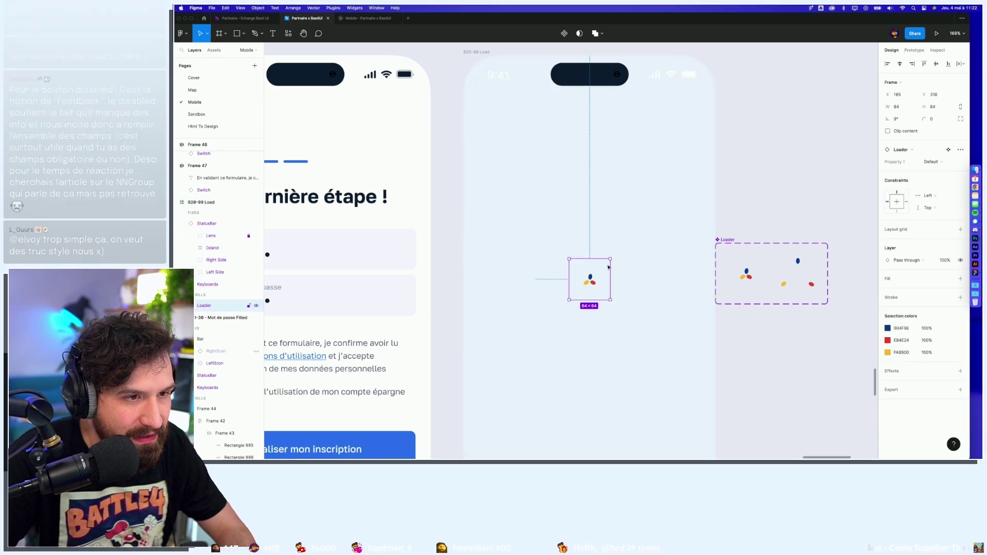
{"action": "mouse_move", "coordinate": [599, 280]}
{"action": "left_mouse_down"}
{"action": "mouse_move", "coordinate": [598, 290]}
{"action": "mouse_move", "coordinate": [685, 193]}
{"action": "left_mouse_up"}
{"action": "key", "text": "k"}
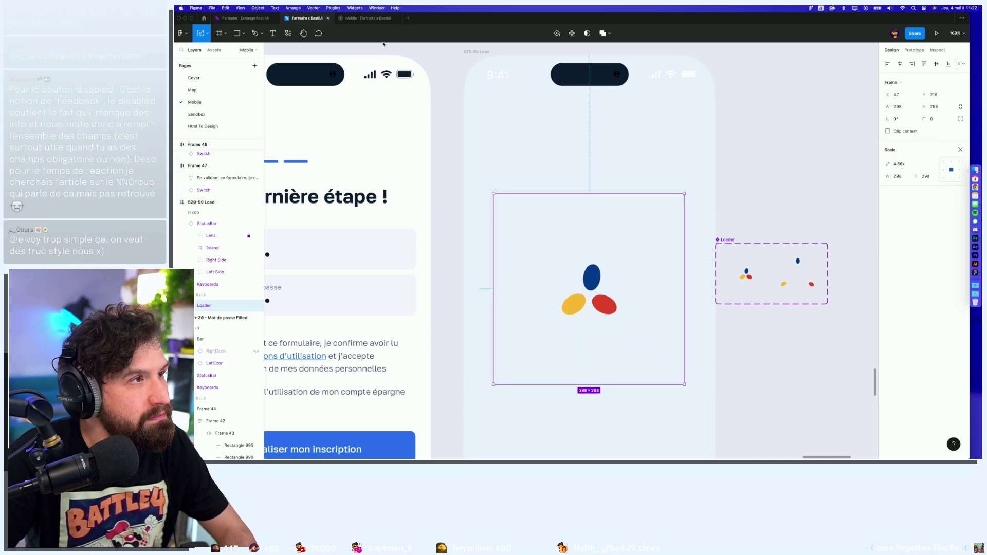
{"action": "left_click", "coordinate": [477, 53]}
{"action": "left_click", "coordinate": [943, 34]}
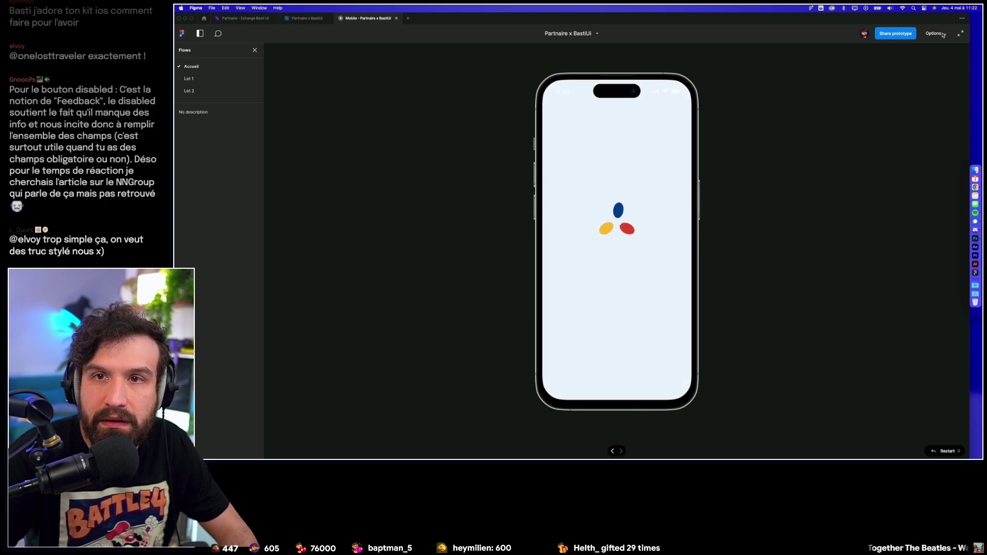
Scale the Loader instance to 393×393, flush with the Load screen width.
{"action": "left_click", "coordinate": [308, 18]}
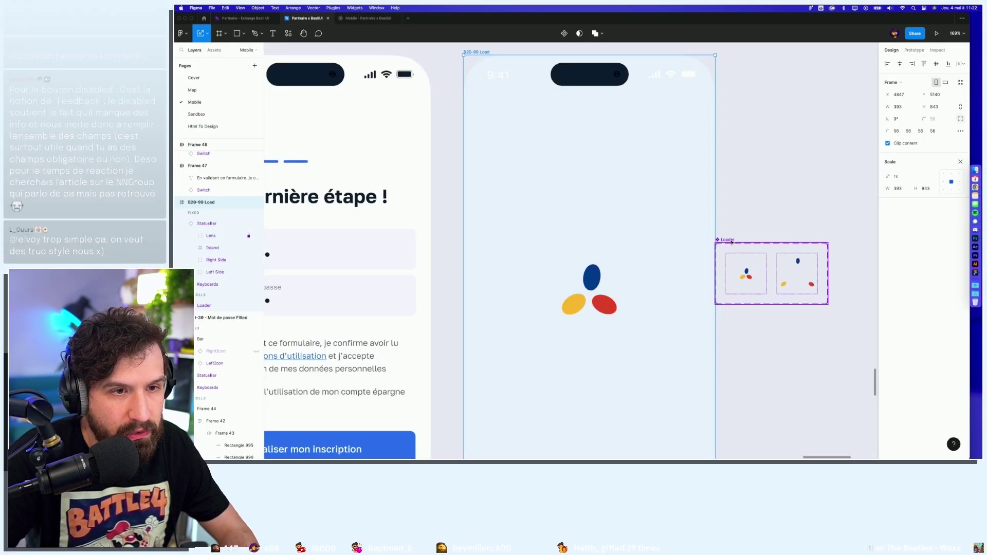
{"action": "left_click_drag", "start_coordinate": [746, 271], "coordinate": [797, 271]}
{"action": "left_click", "coordinate": [679, 278]}
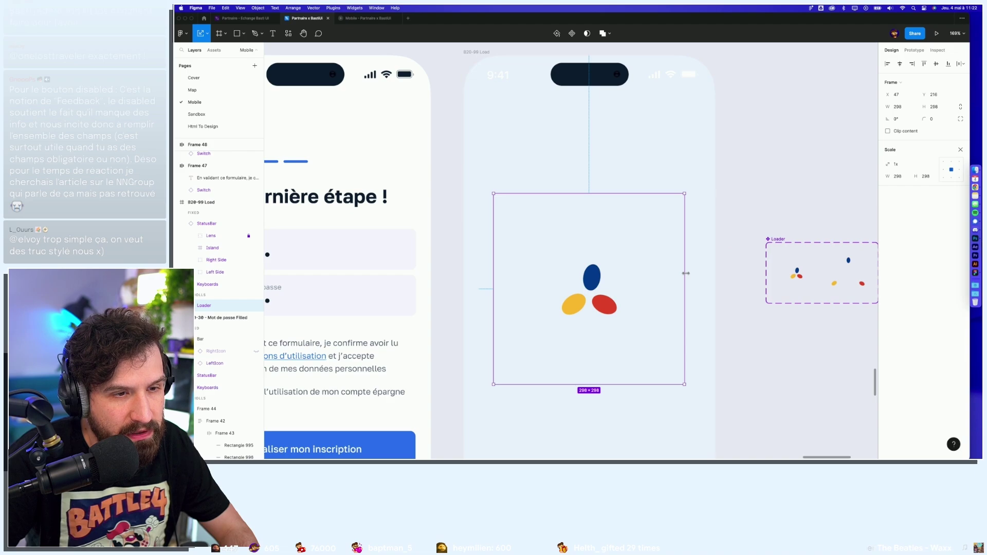
{"action": "left_click_drag", "start_coordinate": [686, 273], "coordinate": [717, 271]}
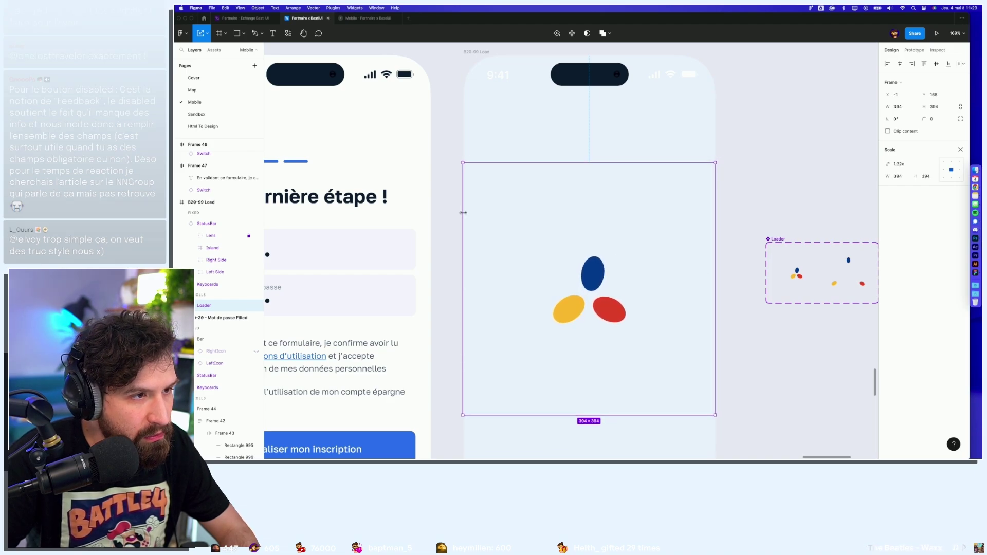
{"action": "left_click_drag", "start_coordinate": [463, 213], "coordinate": [465, 212]}
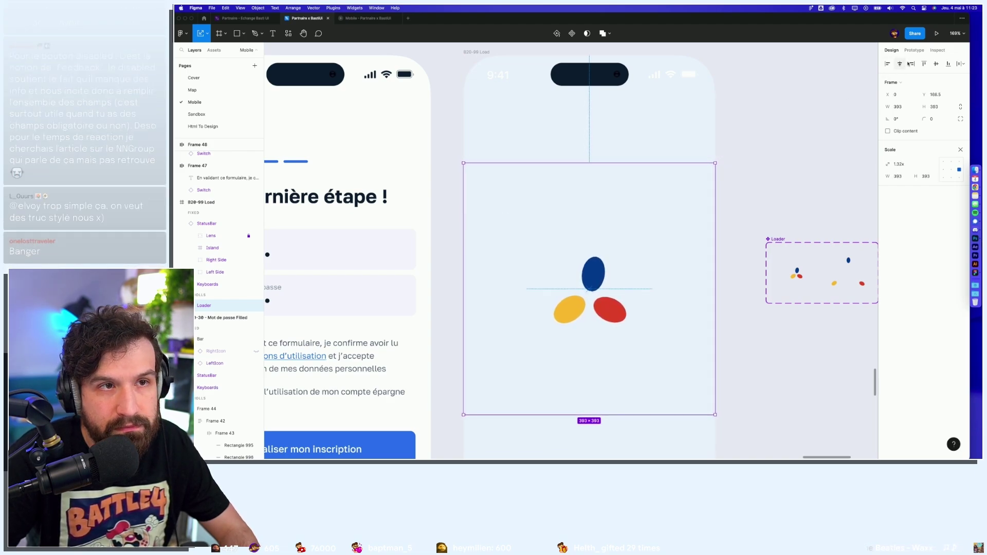
Change the status bar's Background 1 colour to Content 1 for dark text and icons.
{"action": "left_click", "coordinate": [948, 63]}
{"action": "key", "text": "Tab"}
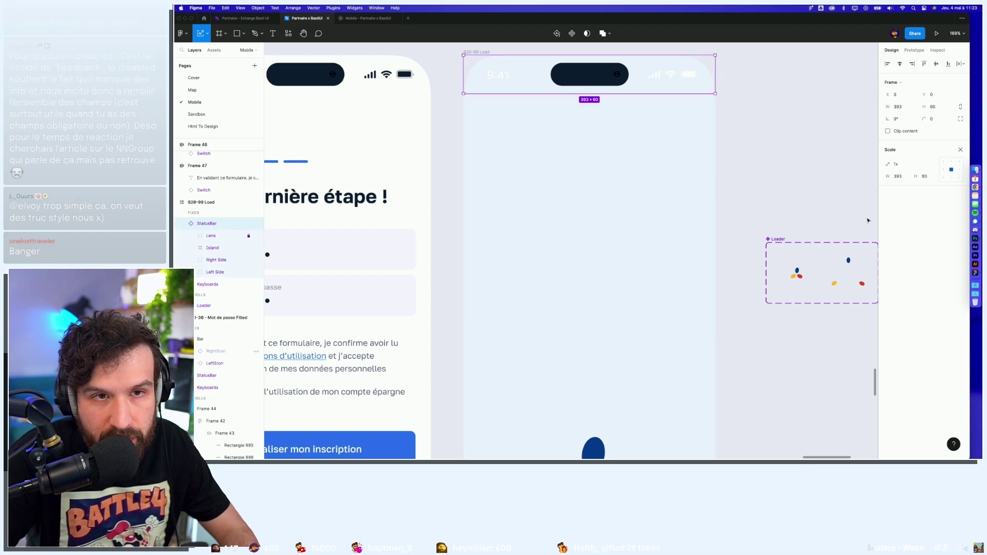
{"action": "key", "text": "v"}
{"action": "left_click", "coordinate": [892, 342]}
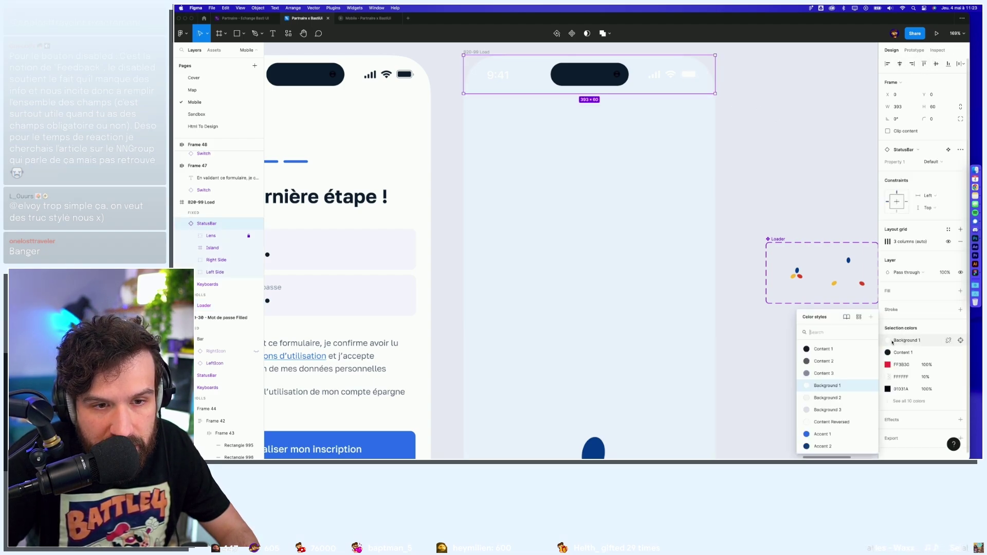
{"action": "left_click", "coordinate": [852, 351]}
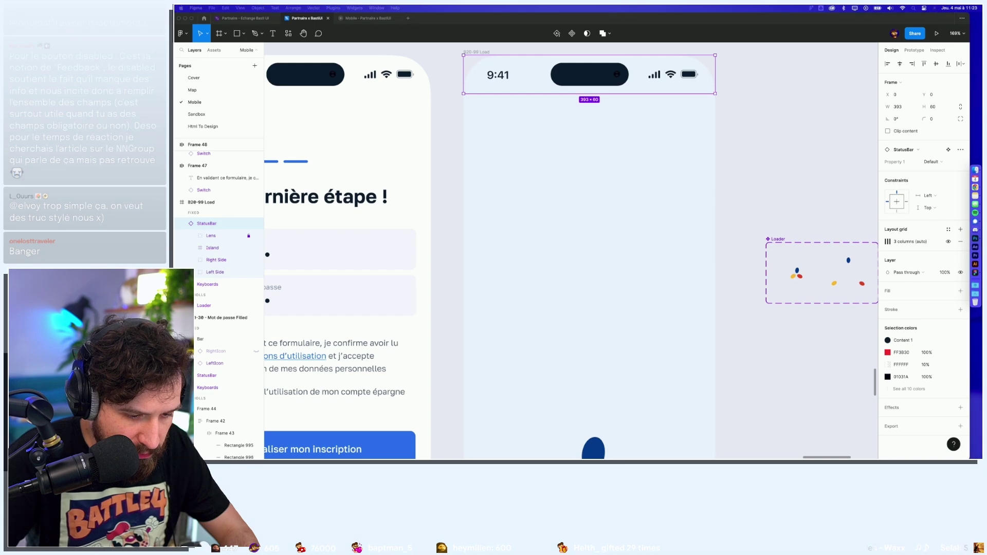
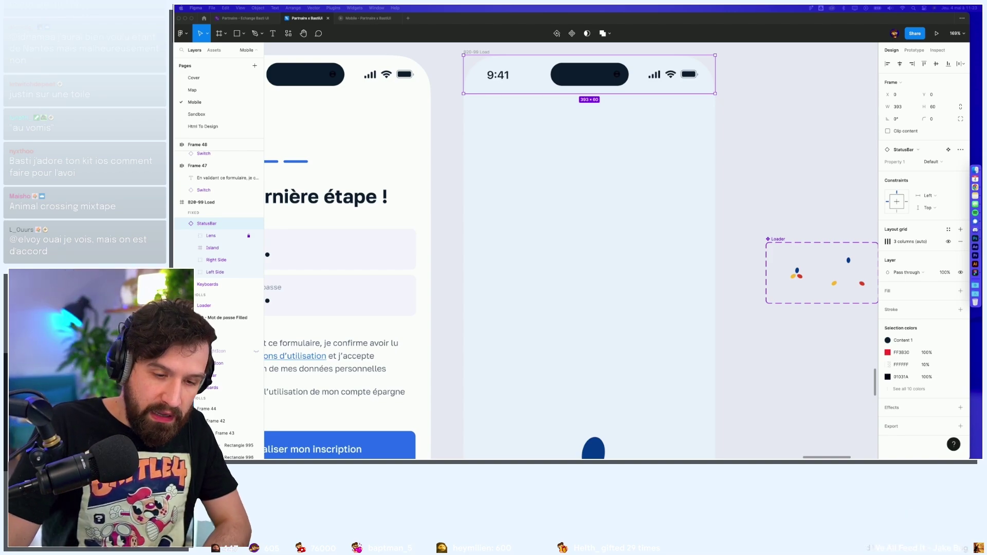
Duplicate the last Loader variant as Variant3 and link Variant2 to it with a transition.
{"action": "scroll", "coordinate": [697, 238], "scroll_direction": "down", "scroll_amount": 5}
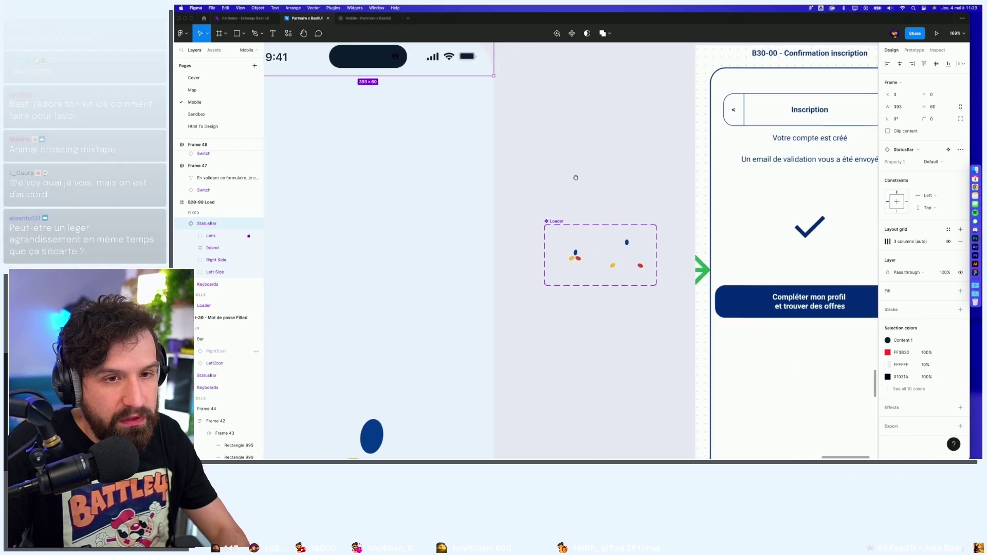
{"action": "left_click", "coordinate": [659, 229]}
{"action": "key", "text": "ctrl+d"}
{"action": "scroll", "coordinate": [672, 254], "scroll_direction": "up", "scroll_amount": 5}
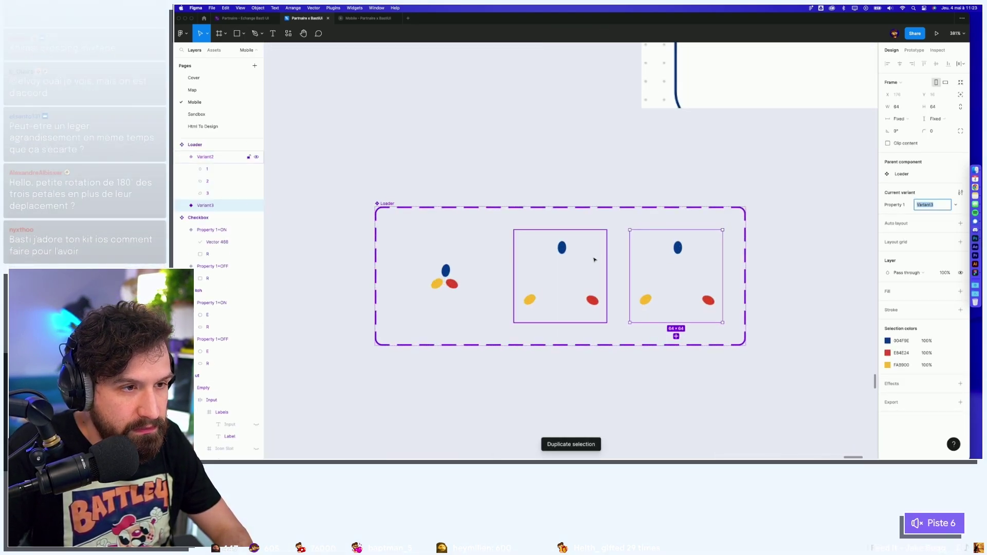
{"action": "left_click", "coordinate": [599, 276]}
{"action": "key", "text": "shift+e"}
{"action": "left_click_drag", "start_coordinate": [606, 277], "coordinate": [669, 278]}
{"action": "left_click", "coordinate": [674, 358]}
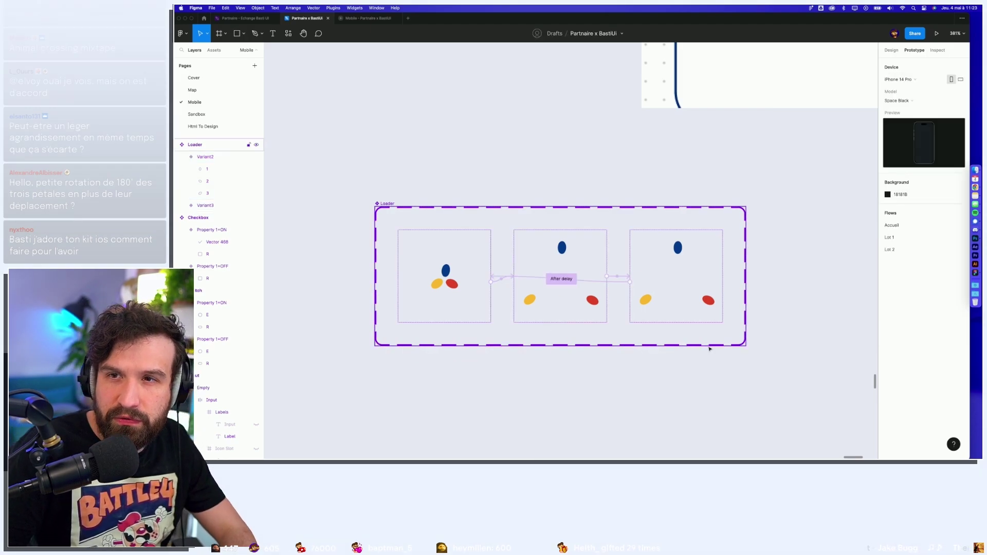
Inspect the after-delay transition from Variant2 into Variant3.
{"action": "scroll", "coordinate": [709, 348], "scroll_direction": "down", "scroll_amount": 5}
{"action": "scroll", "coordinate": [710, 348], "scroll_direction": "up", "scroll_amount": 5}
{"action": "scroll", "coordinate": [709, 350], "scroll_direction": "down", "scroll_amount": 5}
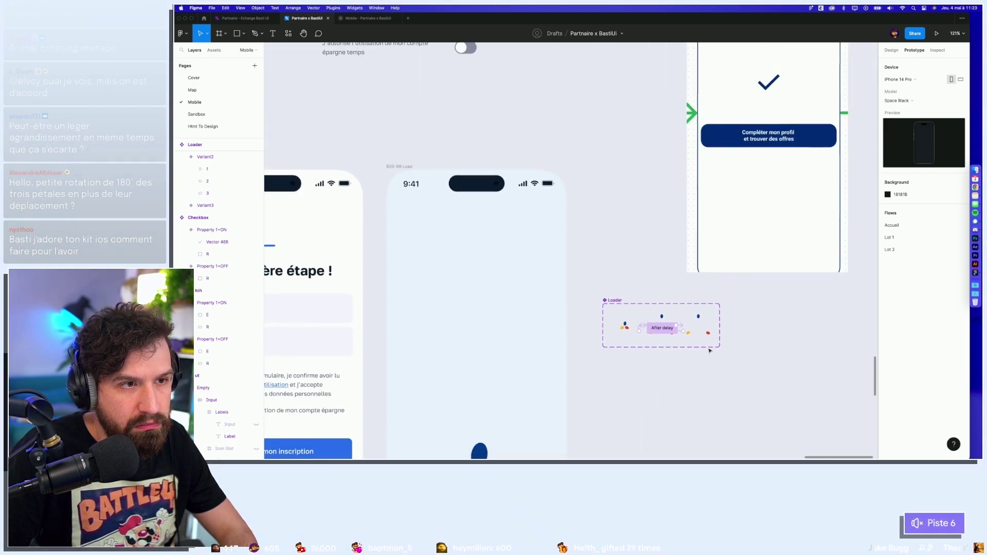
{"action": "scroll", "coordinate": [710, 350], "scroll_direction": "up", "scroll_amount": 5}
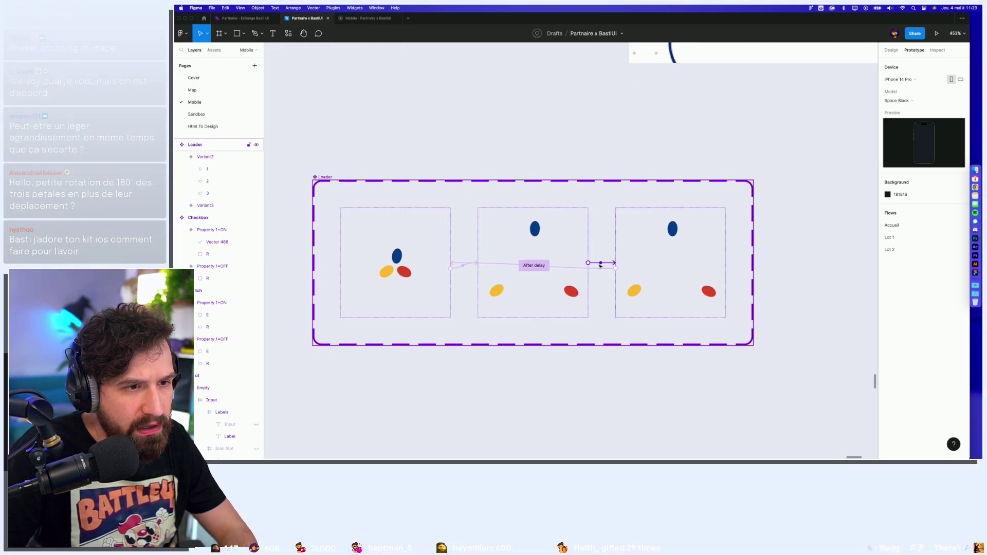
{"action": "left_click", "coordinate": [602, 270]}
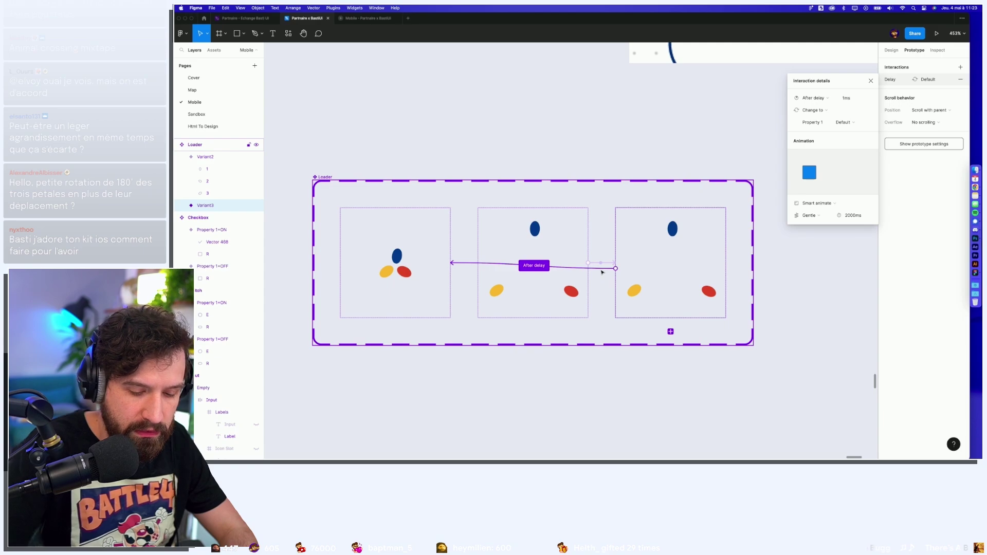
{"action": "key", "text": "Escape"}
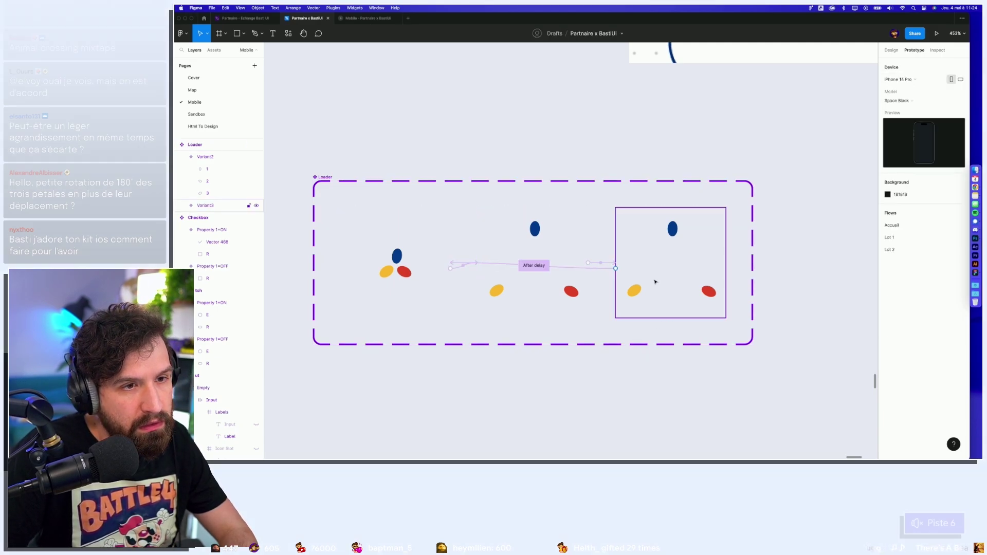
Rotate Variant3's three petals together and recentre them inside the frame.
{"action": "left_click", "coordinate": [672, 229]}
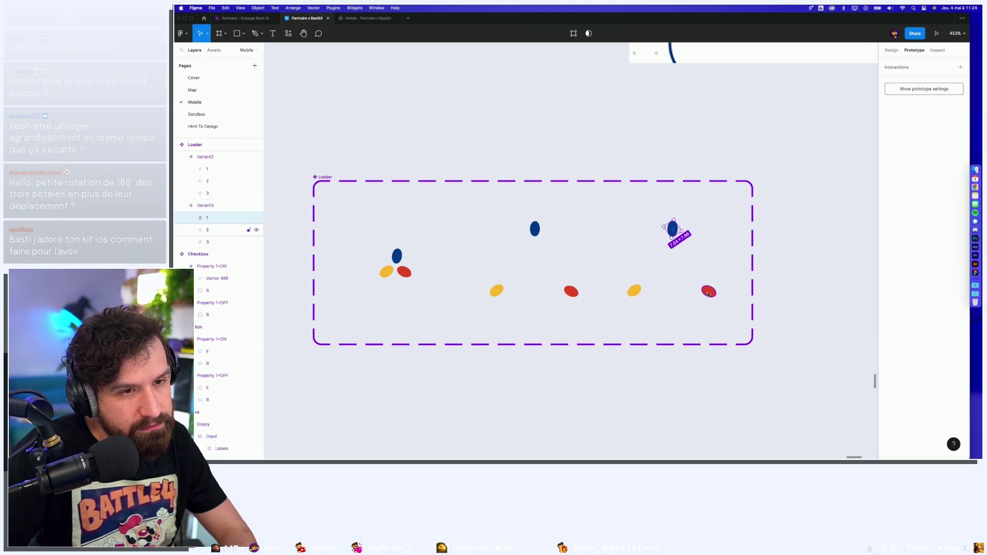
{"action": "key", "text": "super+a"}
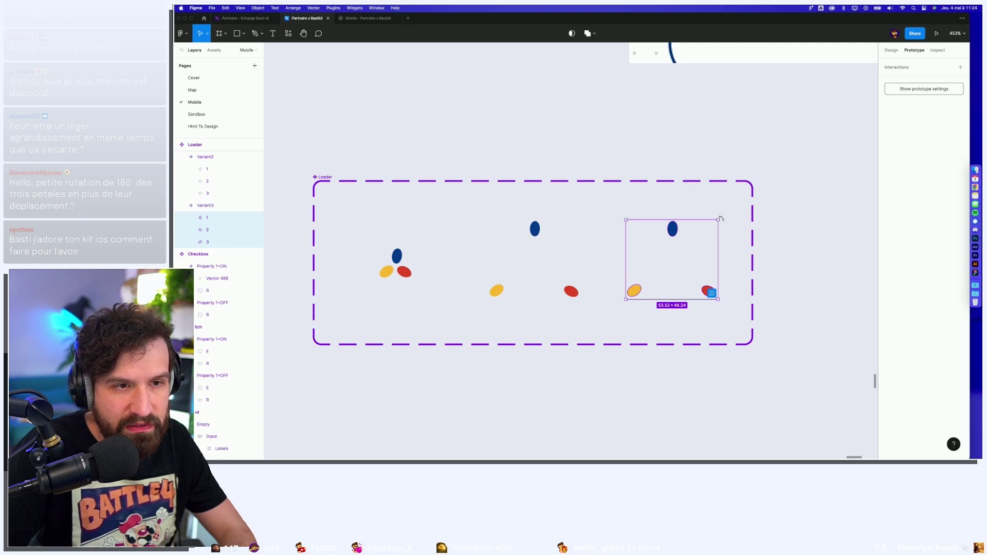
{"action": "left_click_drag", "start_coordinate": [721, 219], "coordinate": [676, 306]}
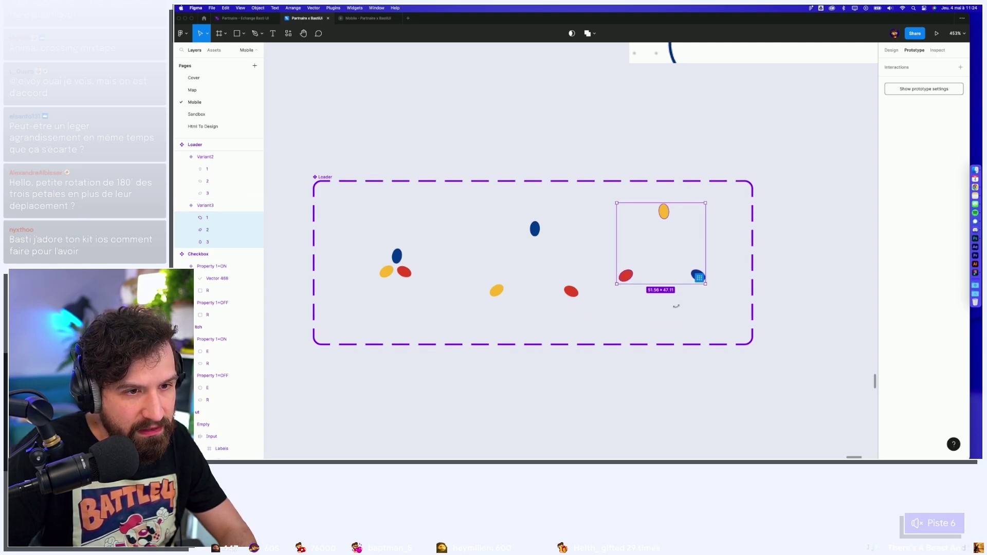
{"action": "left_click", "coordinate": [898, 54]}
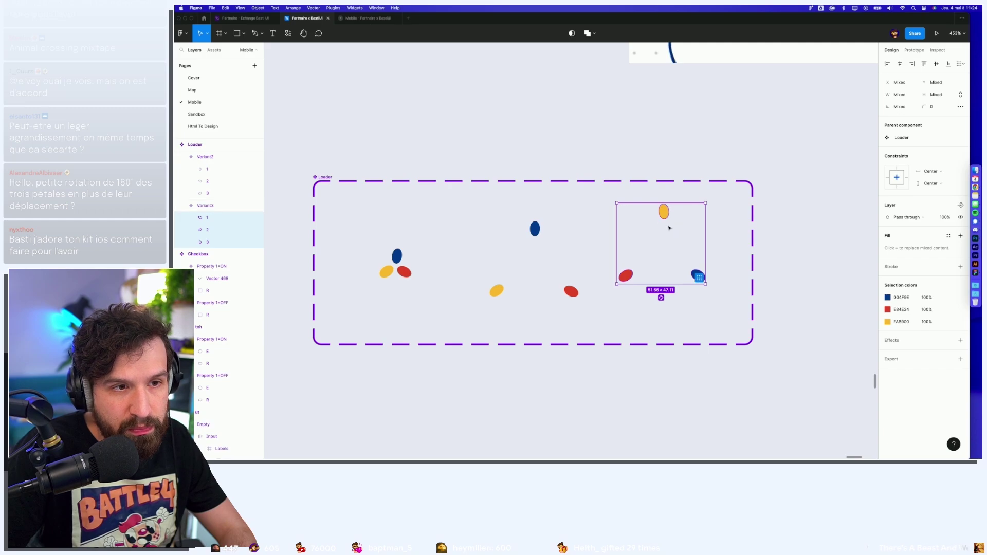
{"action": "left_click_drag", "start_coordinate": [663, 216], "coordinate": [671, 232]}
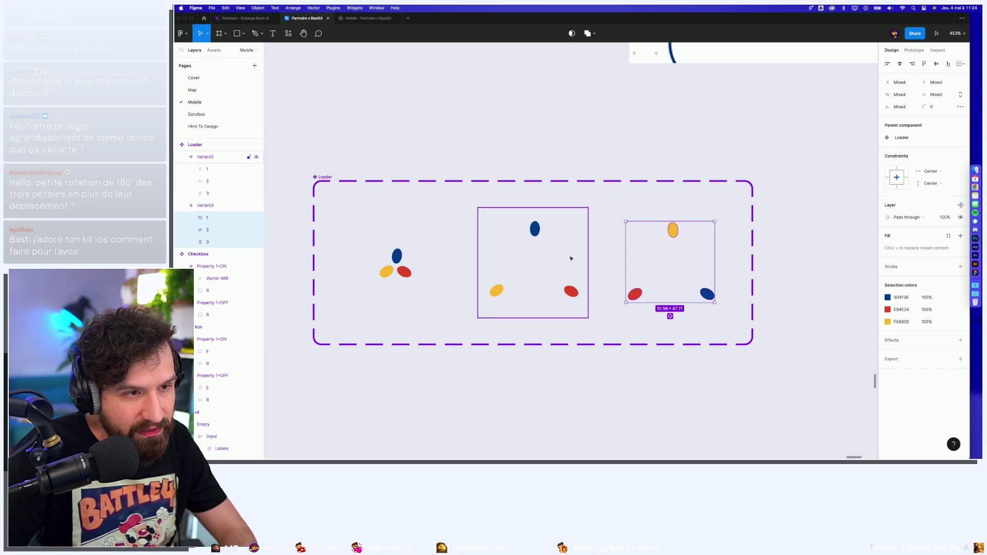
{"action": "left_click", "coordinate": [603, 423]}
Select the B20-99 Load screen and start the mobile prototype preview.
{"action": "scroll", "coordinate": [603, 423], "scroll_direction": "down", "scroll_amount": 10}
{"action": "scroll", "coordinate": [590, 330], "scroll_direction": "up", "scroll_amount": 5}
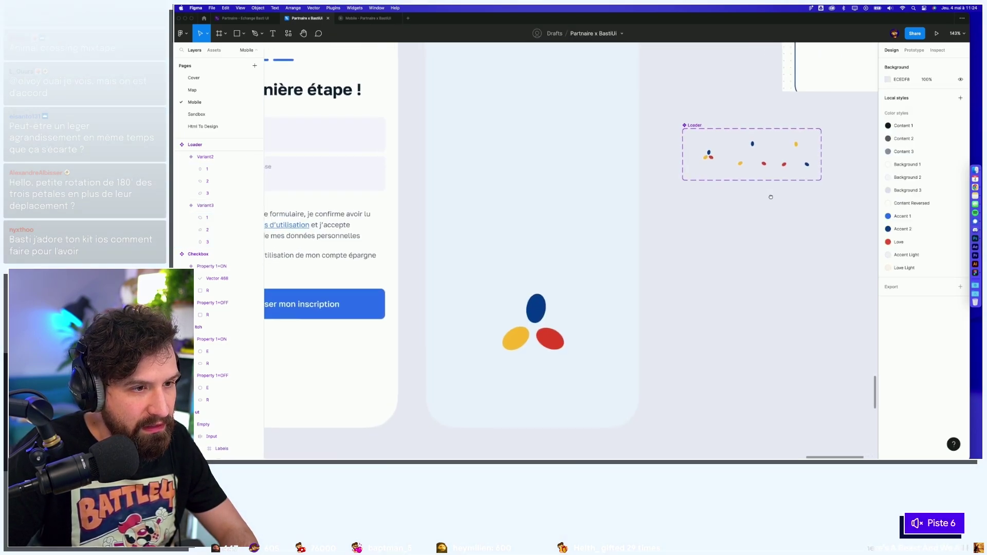
{"action": "left_click", "coordinate": [590, 330]}
{"action": "scroll", "coordinate": [590, 330], "scroll_direction": "down", "scroll_amount": 4}
{"action": "scroll", "coordinate": [586, 308], "scroll_direction": "down", "scroll_amount": 2}
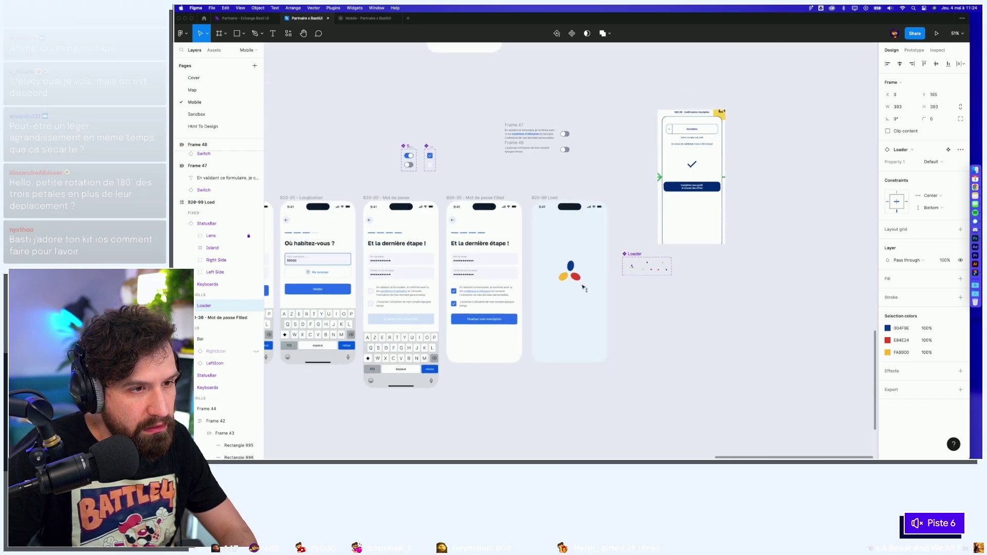
{"action": "left_click", "coordinate": [584, 301]}
{"action": "left_click", "coordinate": [369, 18]}
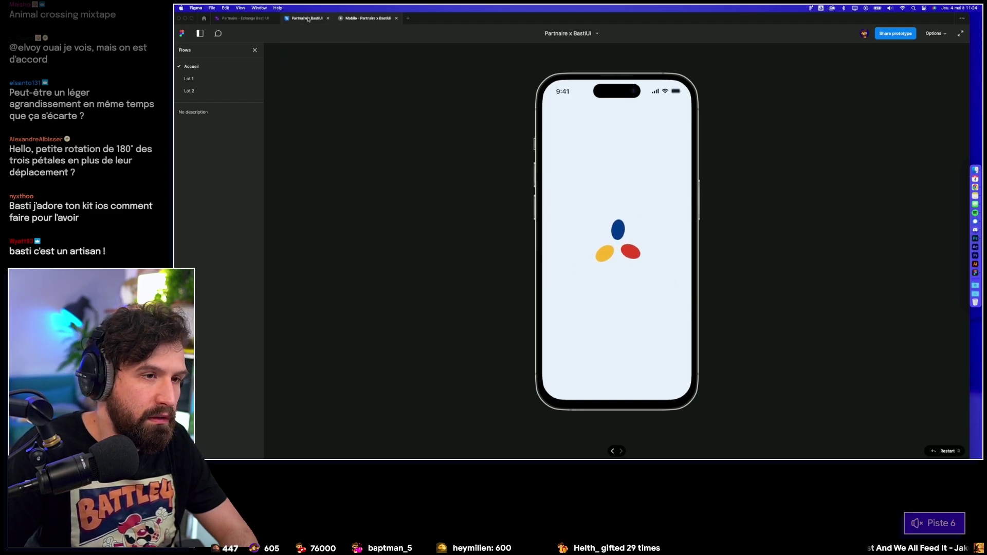
{"action": "left_click", "coordinate": [309, 20]}
{"action": "scroll", "coordinate": [683, 287], "scroll_direction": "up", "scroll_amount": 5}
{"action": "scroll", "coordinate": [646, 251], "scroll_direction": "up", "scroll_amount": 3}
{"action": "scroll", "coordinate": [623, 214], "scroll_direction": "up", "scroll_amount": 3}
{"action": "double_click", "coordinate": [620, 209]}
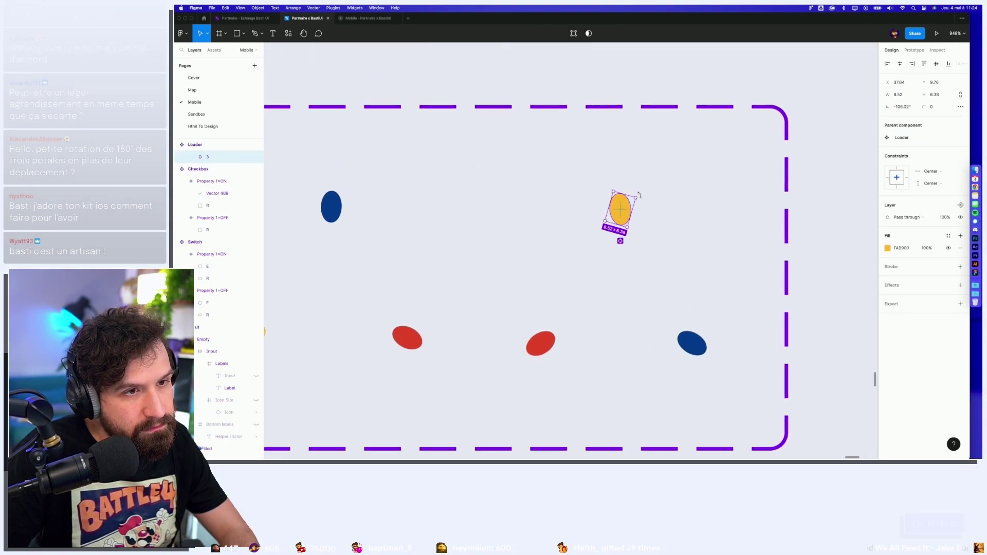
Add a Variant4 to the Loader and link Variant3 to it with an after-delay transition.
{"action": "left_click", "coordinate": [540, 343]}
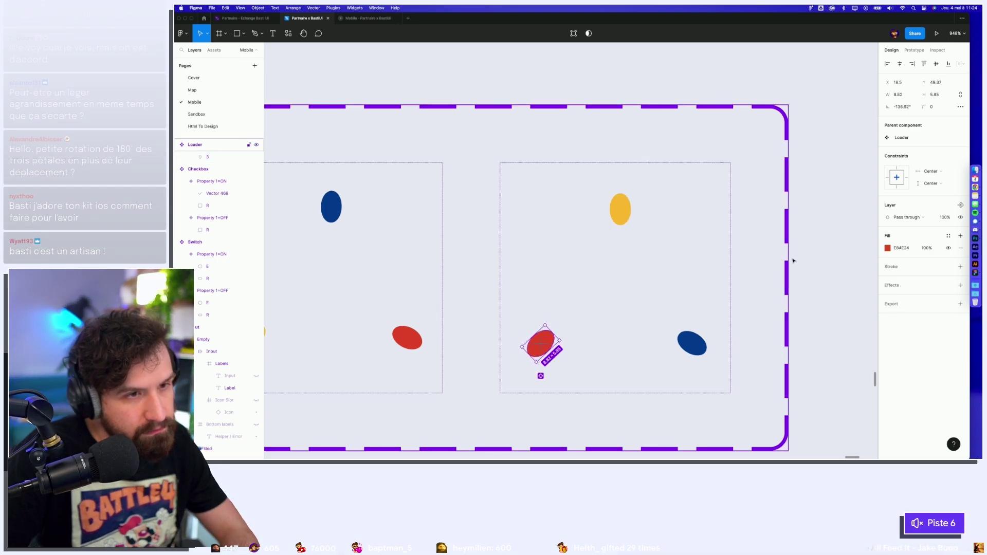
{"action": "scroll", "coordinate": [548, 321], "scroll_direction": "down", "scroll_amount": 5}
{"action": "scroll", "coordinate": [610, 308], "scroll_direction": "up", "scroll_amount": 2}
{"action": "left_click", "coordinate": [610, 308]}
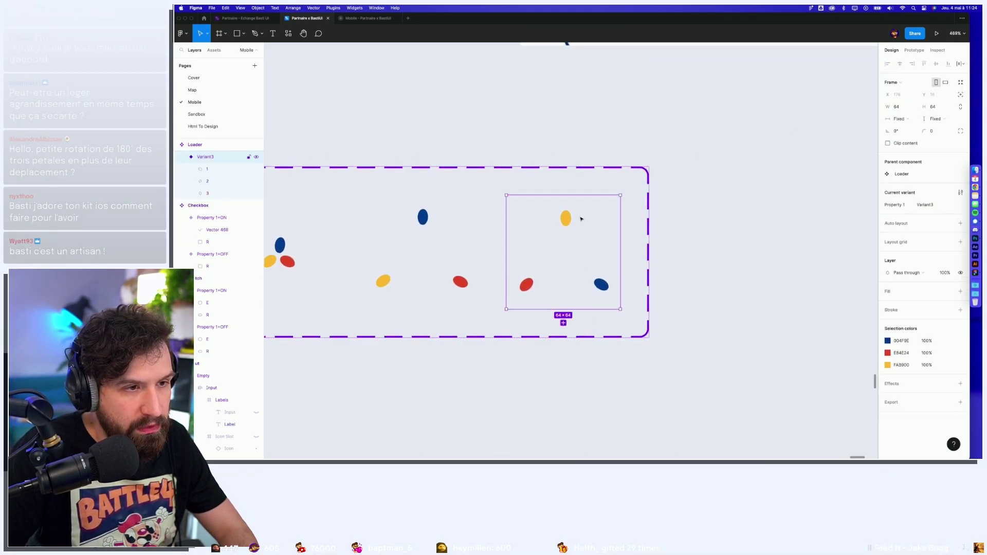
{"action": "left_click", "coordinate": [564, 323]}
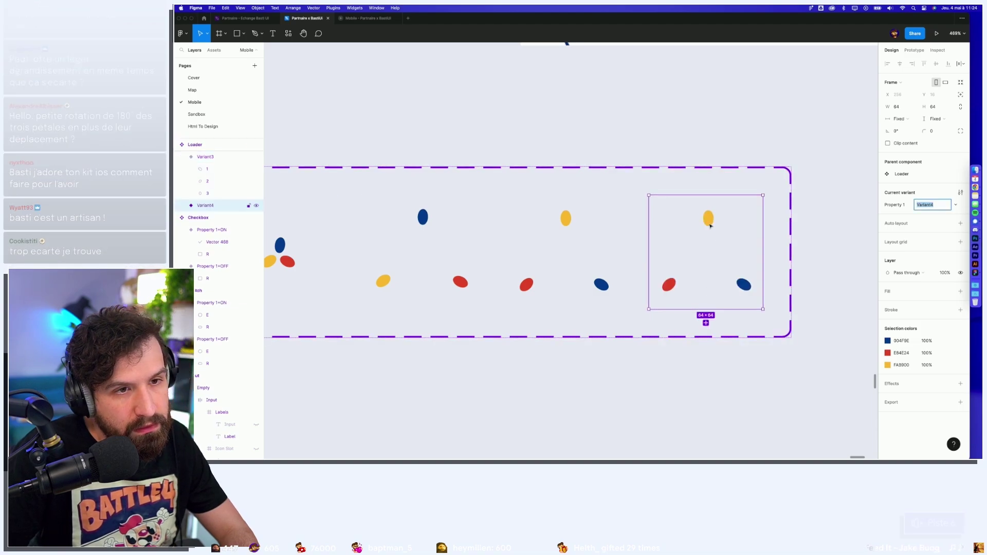
{"action": "left_click", "coordinate": [612, 263]}
{"action": "key", "text": "shift+e"}
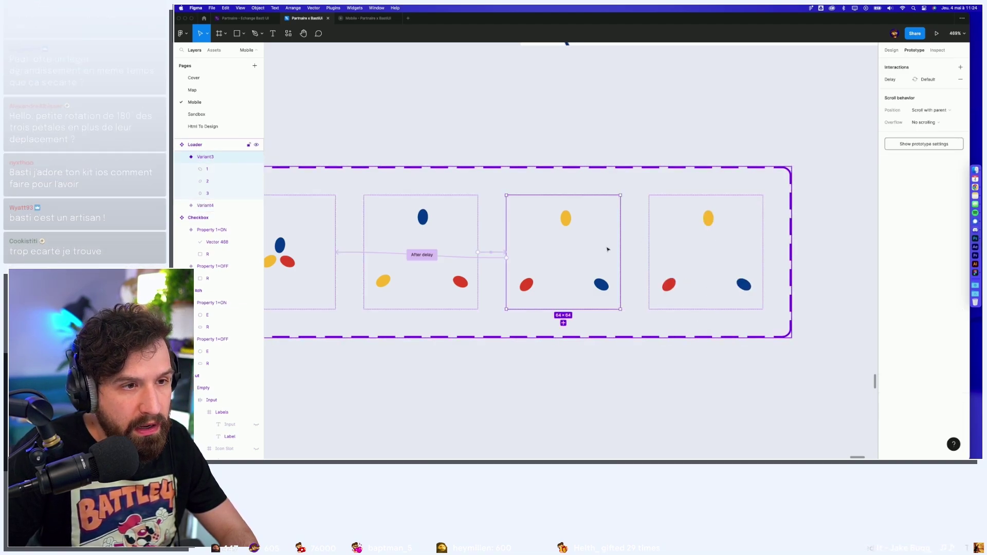
{"action": "left_click_drag", "start_coordinate": [621, 252], "coordinate": [704, 254]}
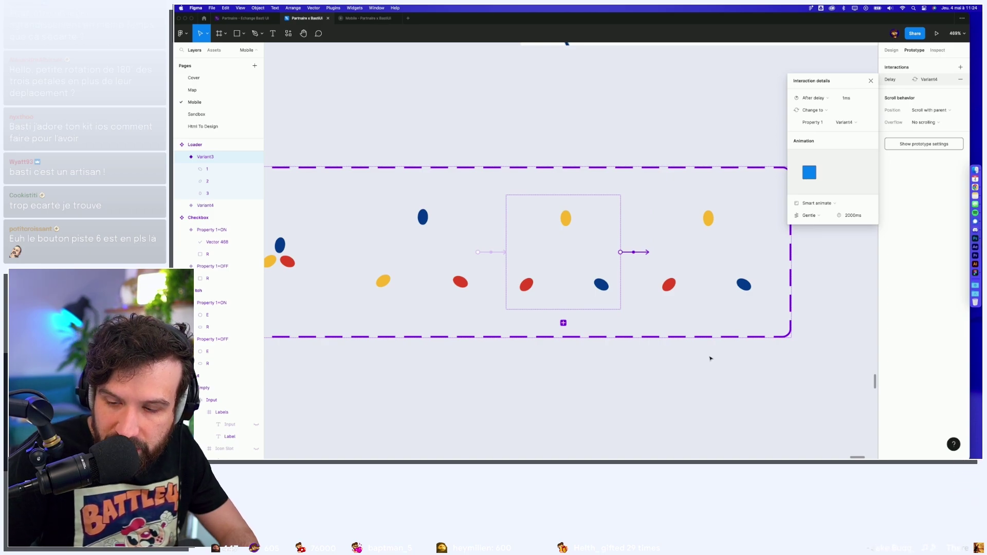
{"action": "left_click", "coordinate": [733, 367]}
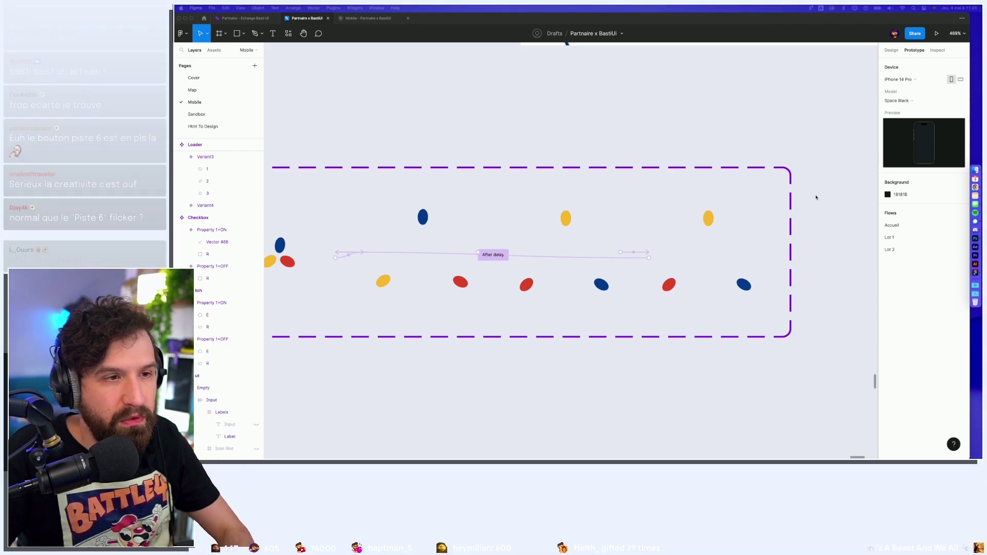
Rotate Variant4's three petals into a level triangle.
{"action": "left_click", "coordinate": [744, 285]}
{"action": "mouse_move", "coordinate": [660, 294]}
{"action": "left_mouse_down"}
{"action": "mouse_move", "coordinate": [751, 209]}
{"action": "mouse_move", "coordinate": [704, 207]}
{"action": "left_mouse_up"}
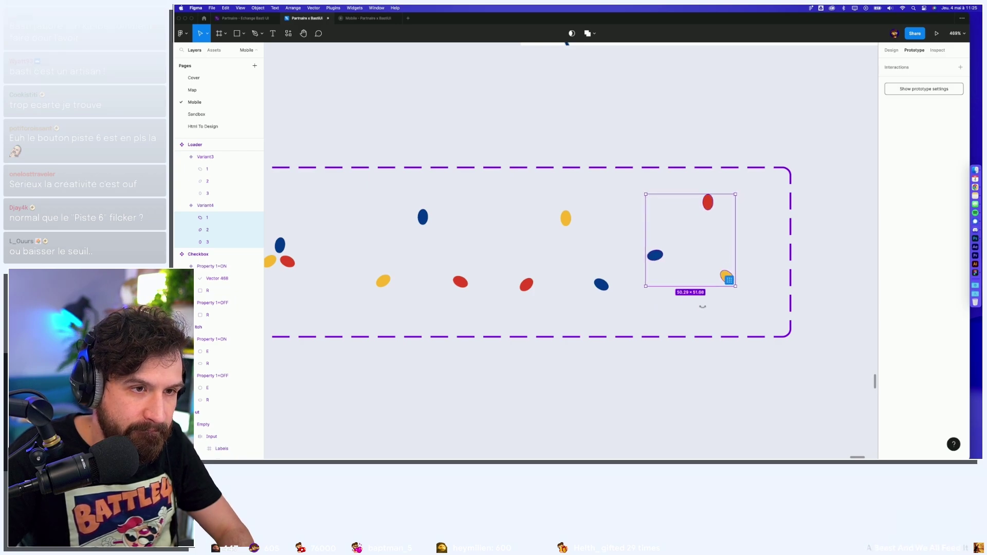
{"action": "left_click_drag", "start_coordinate": [704, 207], "coordinate": [707, 226]}
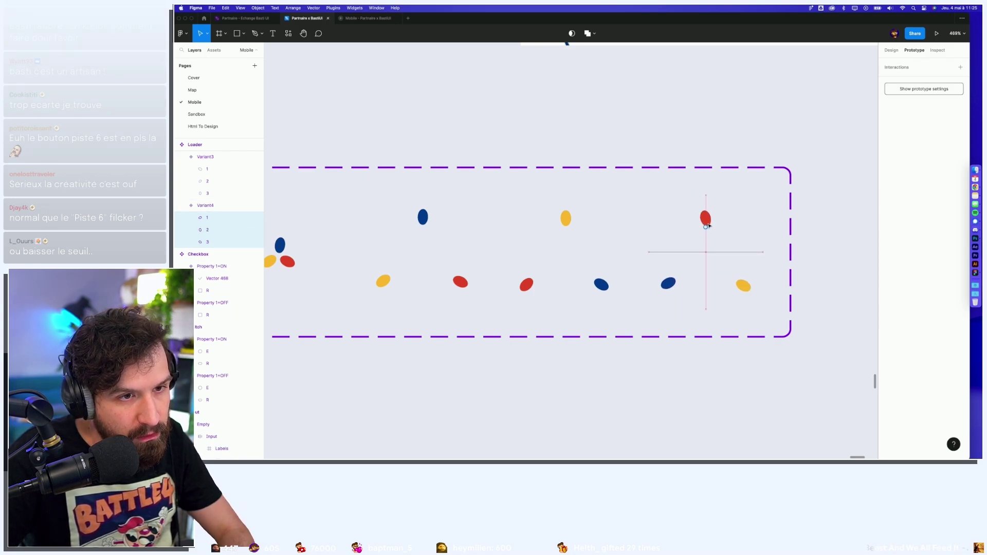
{"action": "left_click", "coordinate": [833, 294]}
Adjust Variant4's blue, red and yellow petals individually.
{"action": "scroll", "coordinate": [818, 295], "scroll_direction": "right", "scroll_amount": 2}
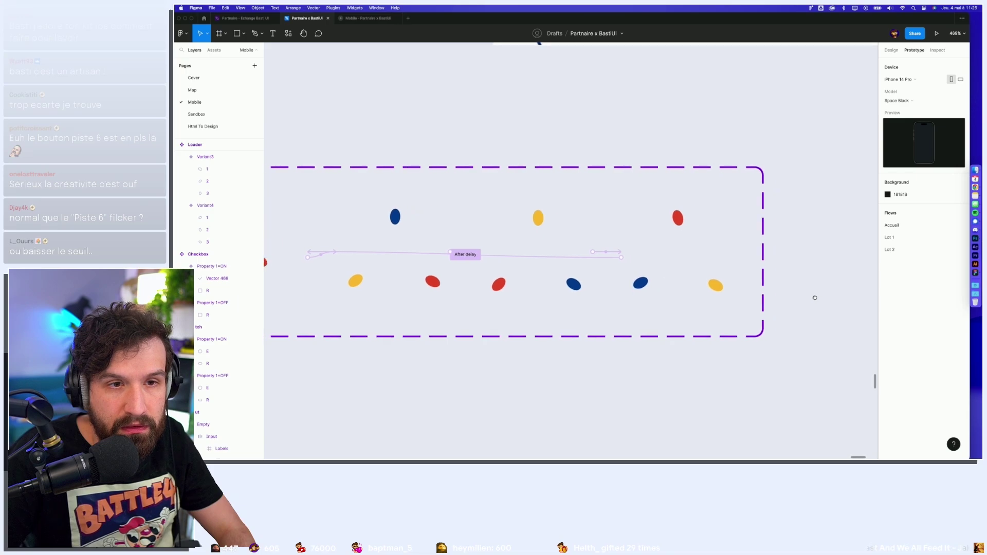
{"action": "double_click", "coordinate": [637, 284]}
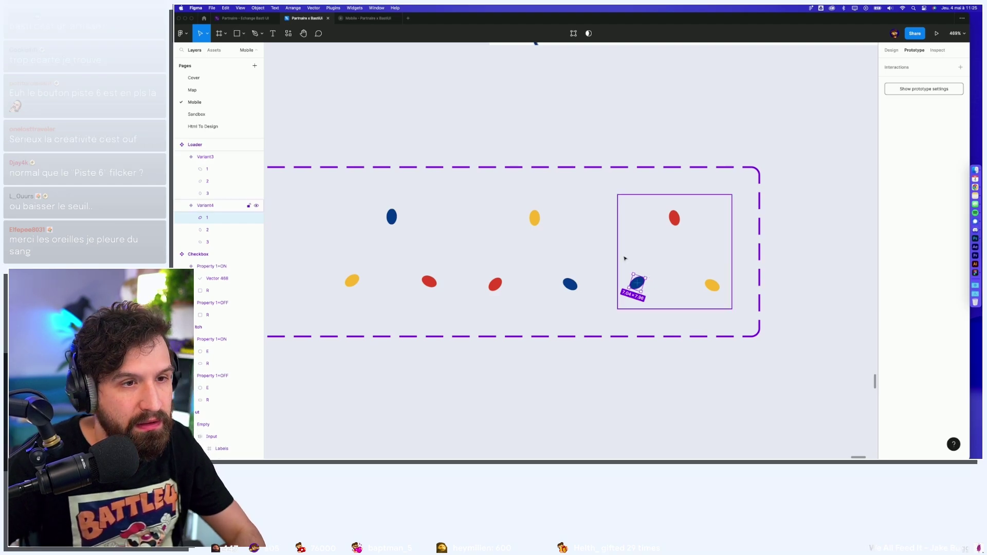
{"action": "left_click", "coordinate": [675, 217]}
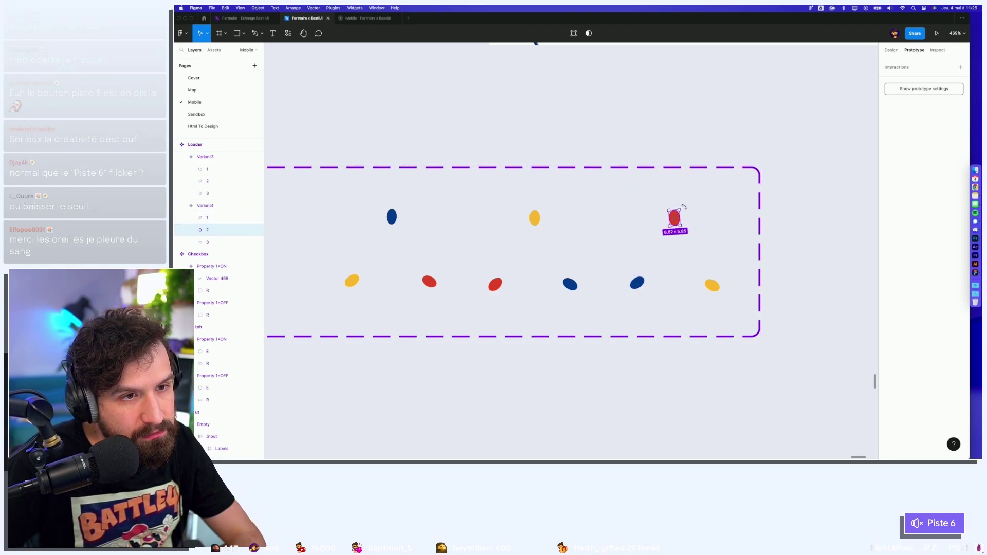
{"action": "left_click", "coordinate": [712, 283]}
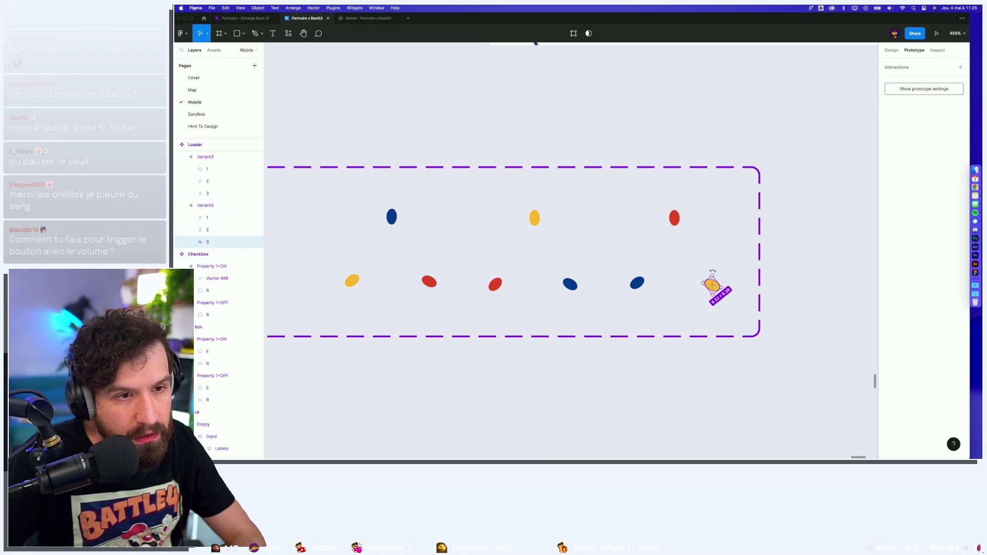
{"action": "left_click", "coordinate": [775, 265]}
{"action": "scroll", "coordinate": [778, 265], "scroll_direction": "down", "scroll_amount": 5}
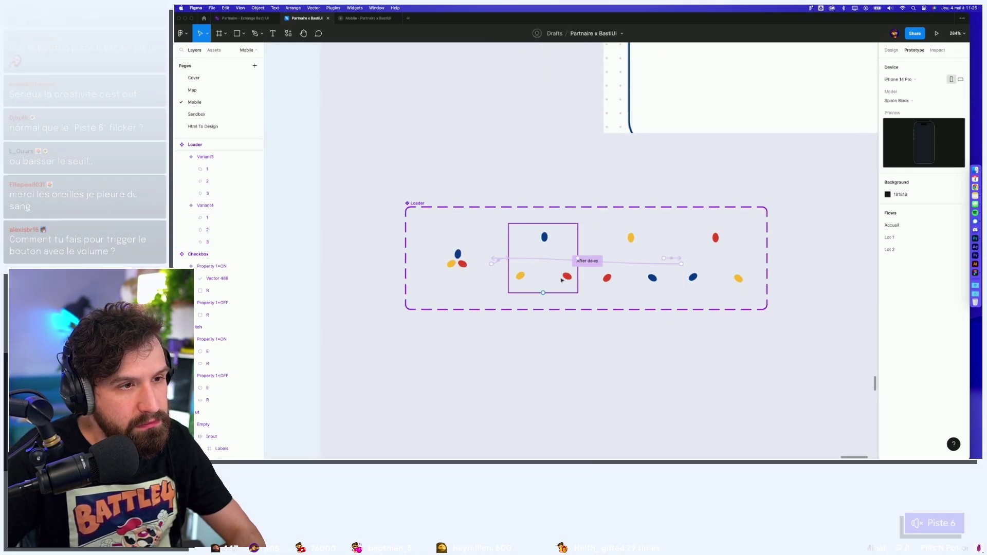
Duplicate Variant4 into a new Variant5.
{"action": "left_click", "coordinate": [562, 280]}
{"action": "left_click", "coordinate": [720, 285]}
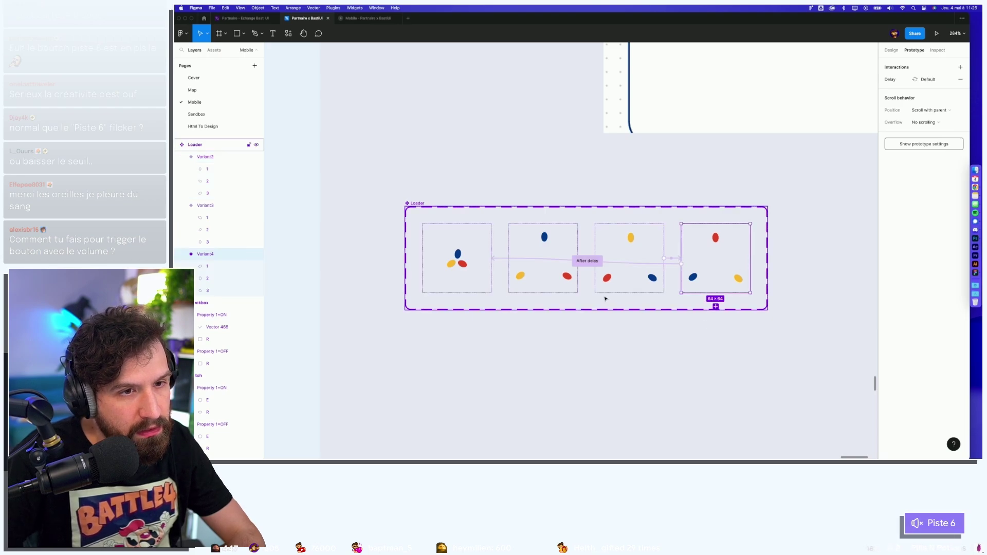
{"action": "key", "text": "super+d"}
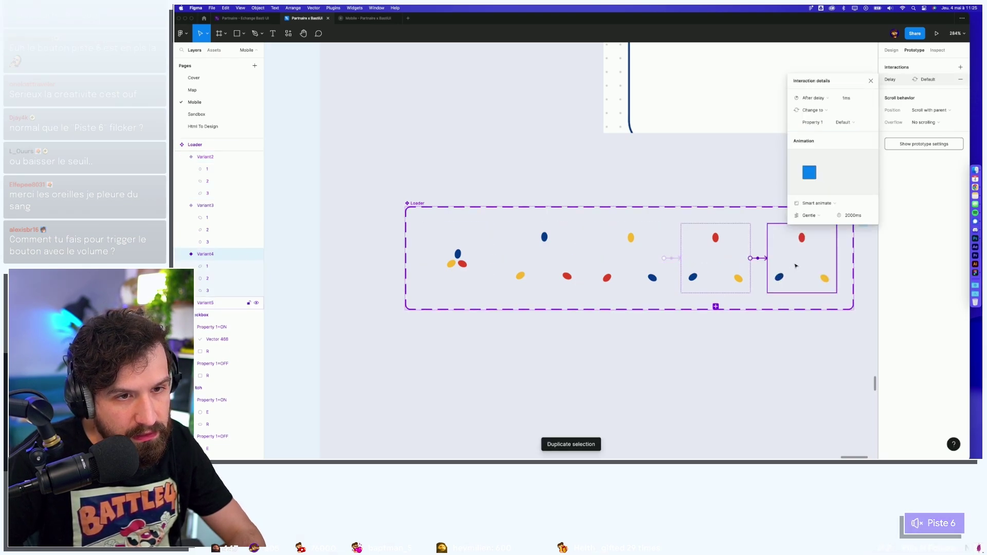
{"action": "left_click", "coordinate": [786, 341]}
{"action": "left_click_drag", "start_coordinate": [787, 342], "coordinate": [711, 352]}
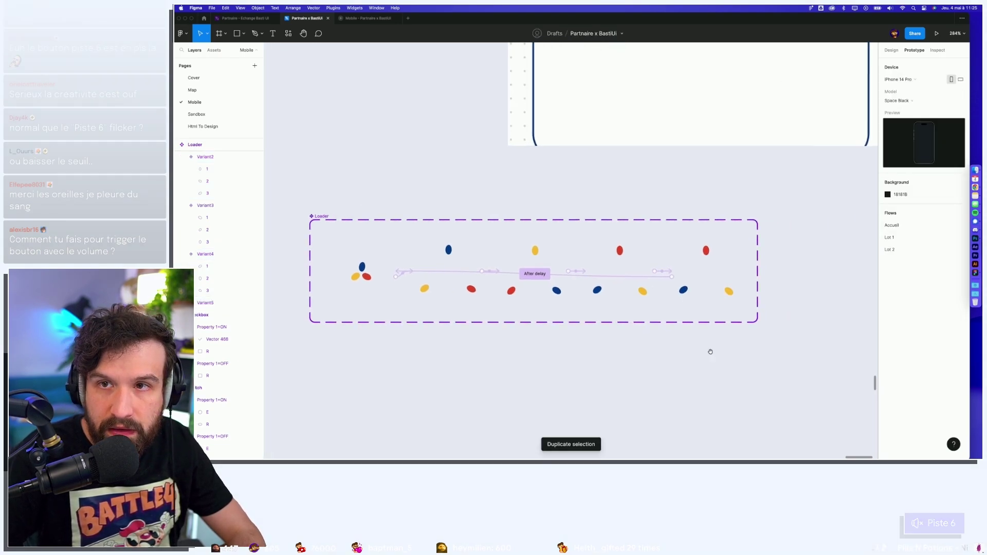
Arrange Variant5's dots blue top, yellow left, red right, then preview the prototype.
{"action": "left_click", "coordinate": [711, 278]}
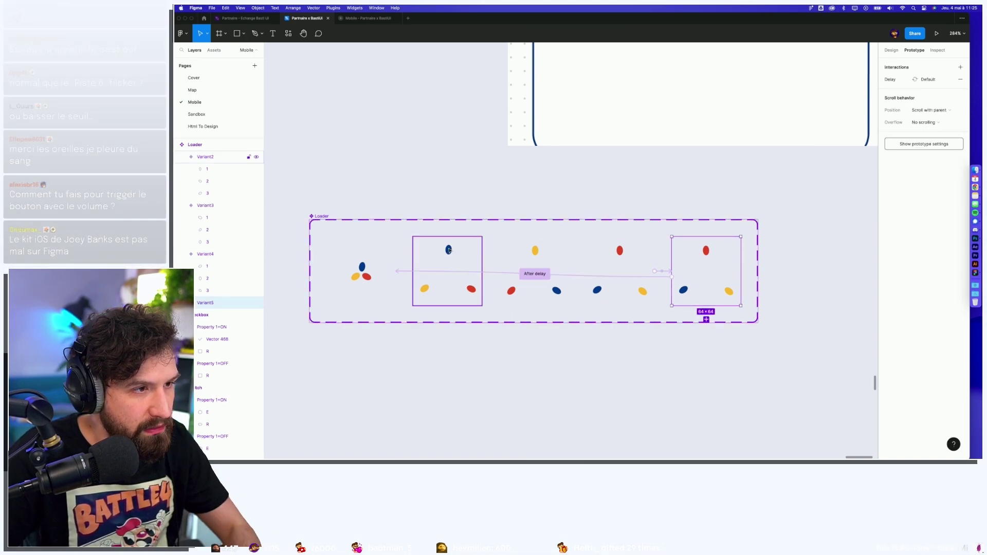
{"action": "left_click_drag", "start_coordinate": [481, 242], "coordinate": [445, 293]}
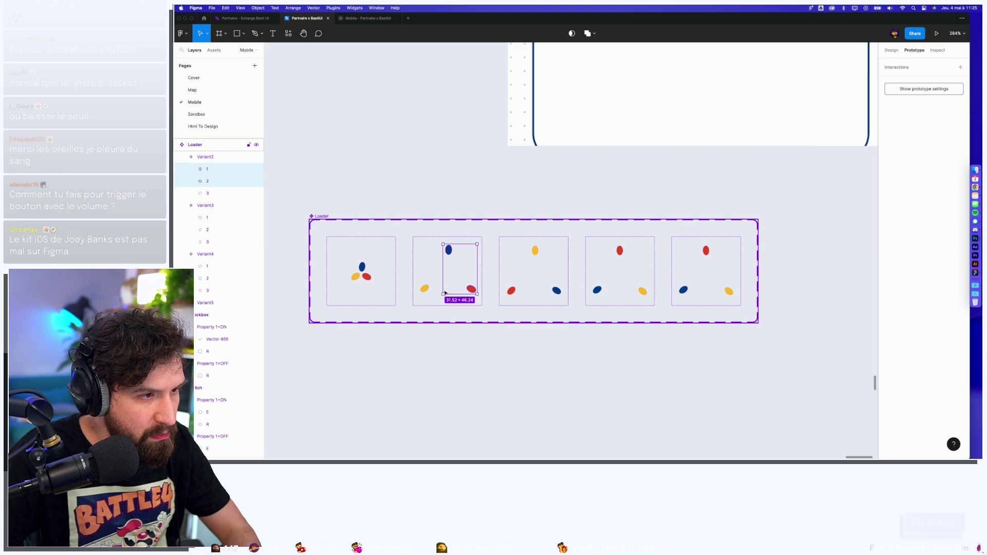
{"action": "left_click", "coordinate": [706, 251]}
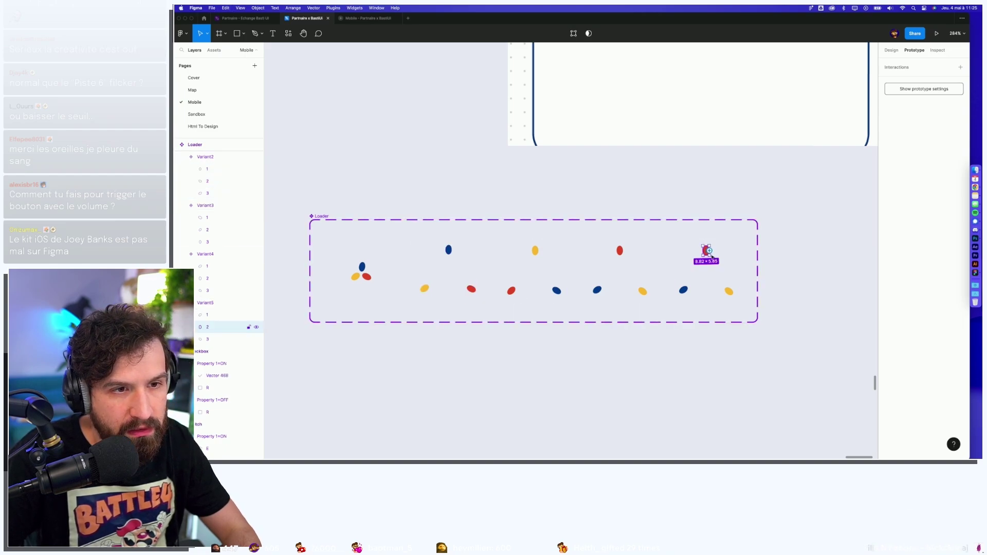
{"action": "left_click", "coordinate": [693, 287]}
{"action": "key", "text": "Return"}
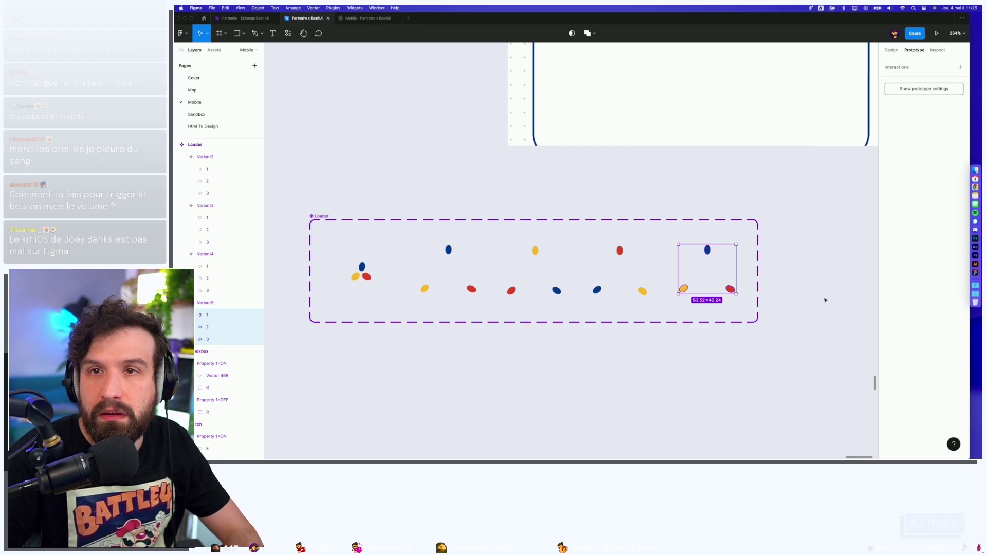
{"action": "left_click", "coordinate": [825, 300]}
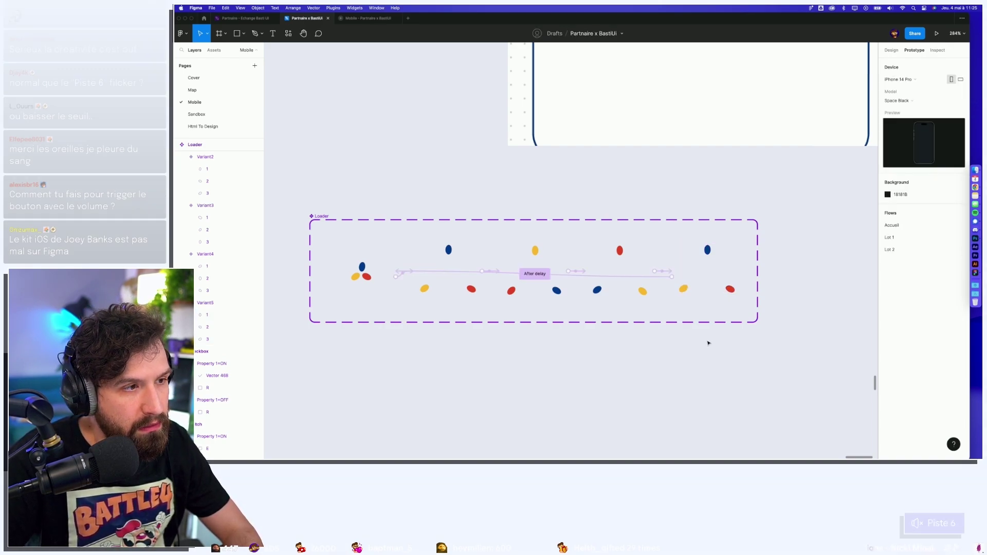
{"action": "scroll", "coordinate": [709, 343], "scroll_direction": "down", "scroll_amount": 5}
{"action": "left_click", "coordinate": [362, 19]}
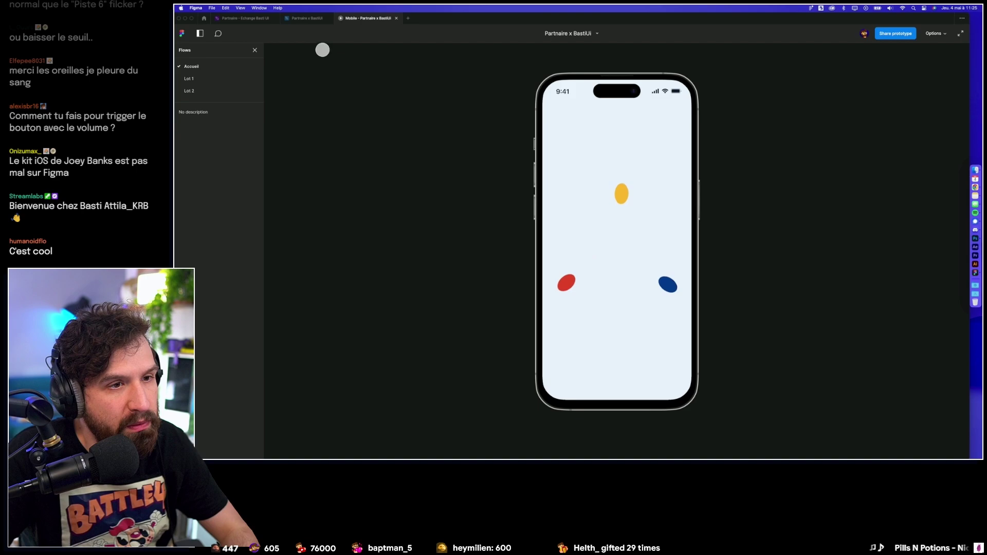
Give the Variant2–Variant5 transitions a 1ms after-delay and replay the prototype.
{"action": "left_click", "coordinate": [307, 18]}
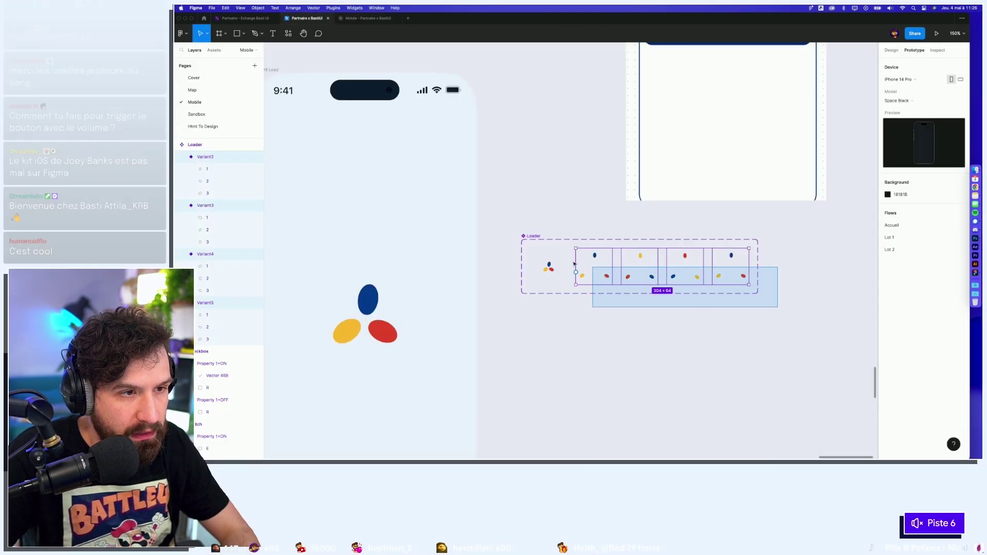
{"action": "left_click_drag", "start_coordinate": [777, 308], "coordinate": [539, 246]}
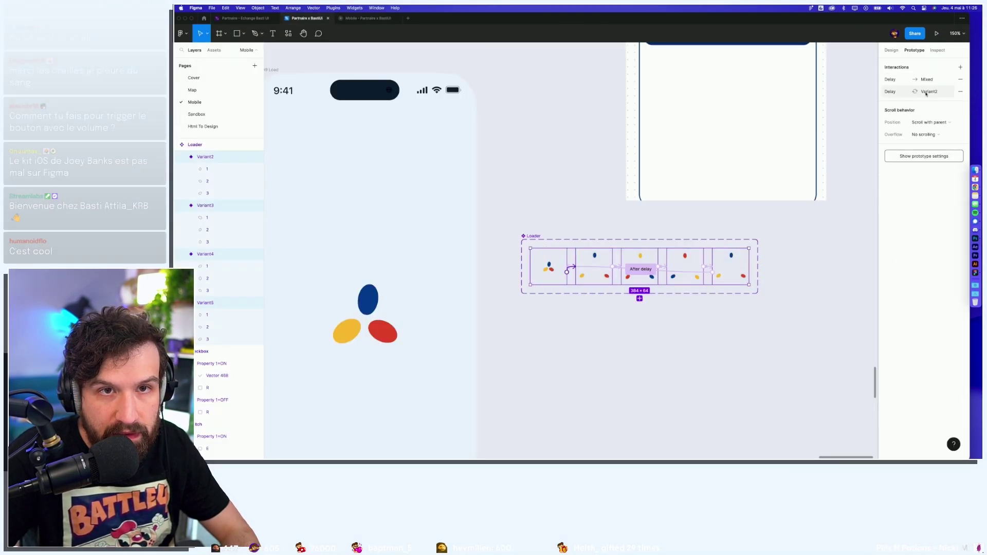
{"action": "left_click", "coordinate": [779, 297]}
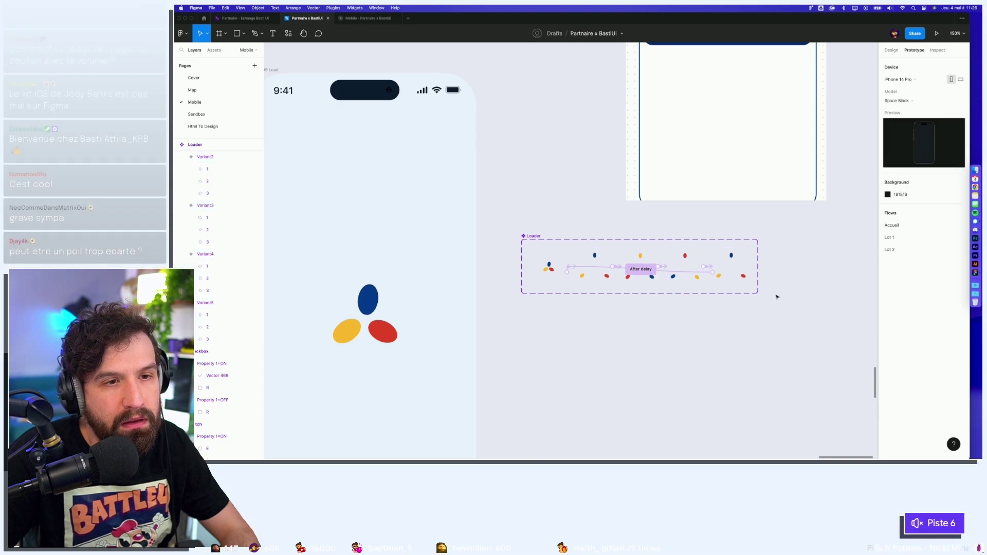
{"action": "left_click_drag", "start_coordinate": [789, 299], "coordinate": [528, 257]}
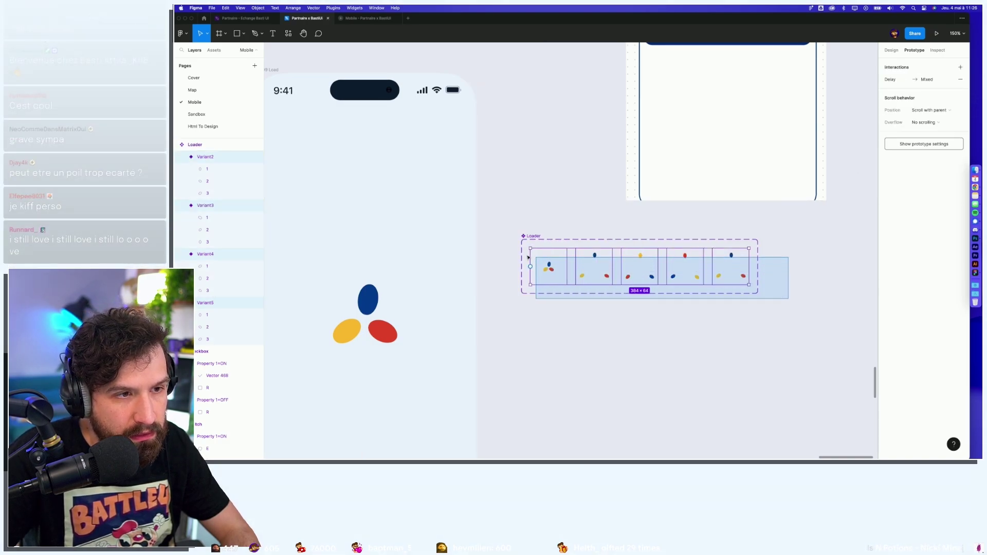
{"action": "left_click", "coordinate": [960, 67]}
{"action": "left_click", "coordinate": [858, 218]}
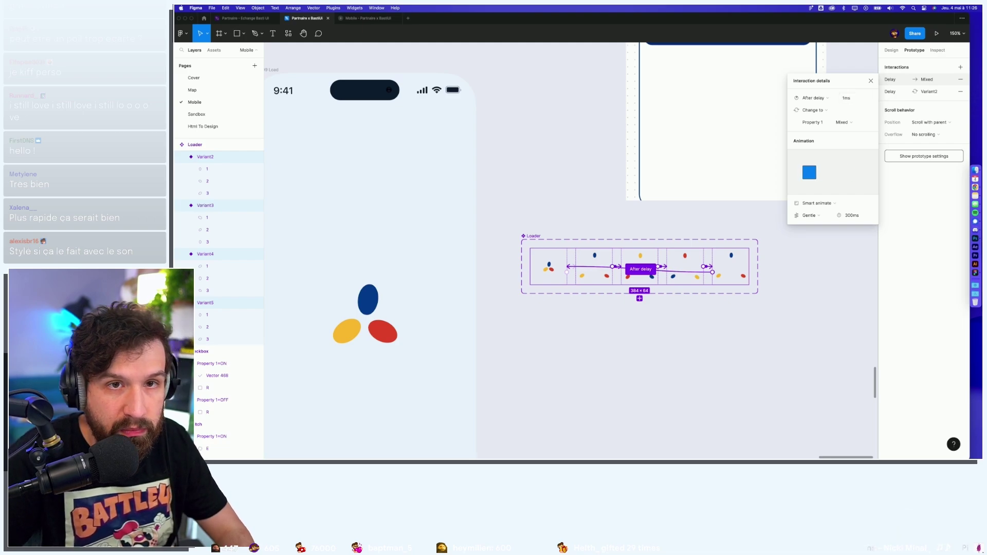
{"action": "left_click", "coordinate": [928, 91]}
{"action": "type", "text": "1"}
{"action": "key", "text": "Return"}
{"action": "left_click", "coordinate": [851, 216]}
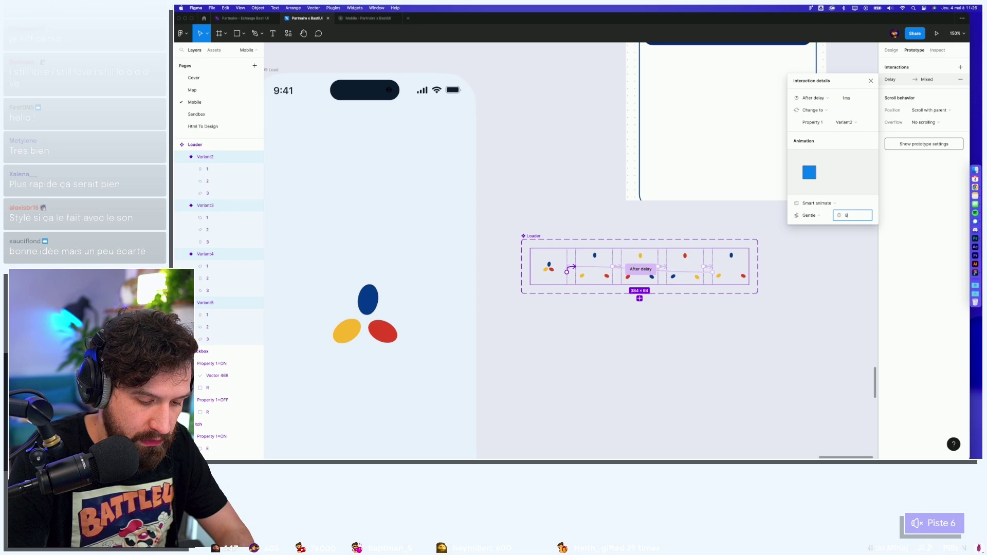
{"action": "left_click", "coordinate": [753, 343]}
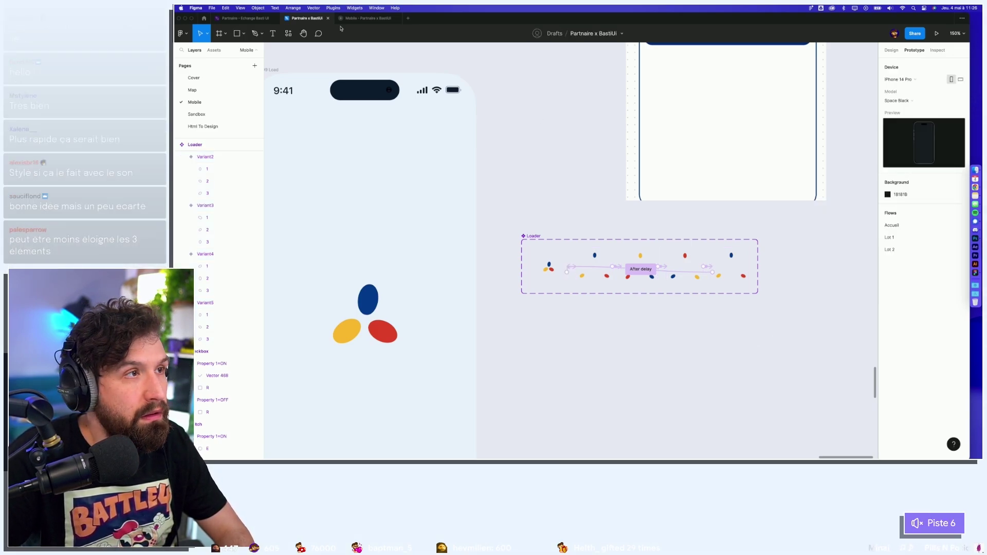
{"action": "key", "text": "super+alt+Return"}
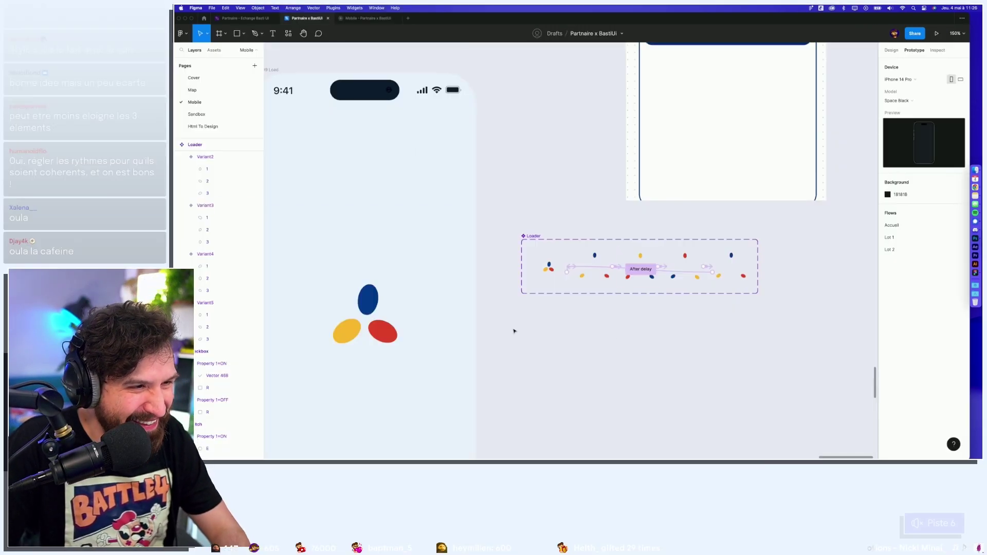
Scale the Load screen's loader proportionally from 393×393 down to 221×221.
{"action": "left_click", "coordinate": [383, 324]}
{"action": "scroll", "coordinate": [383, 324], "scroll_direction": "down", "scroll_amount": 5}
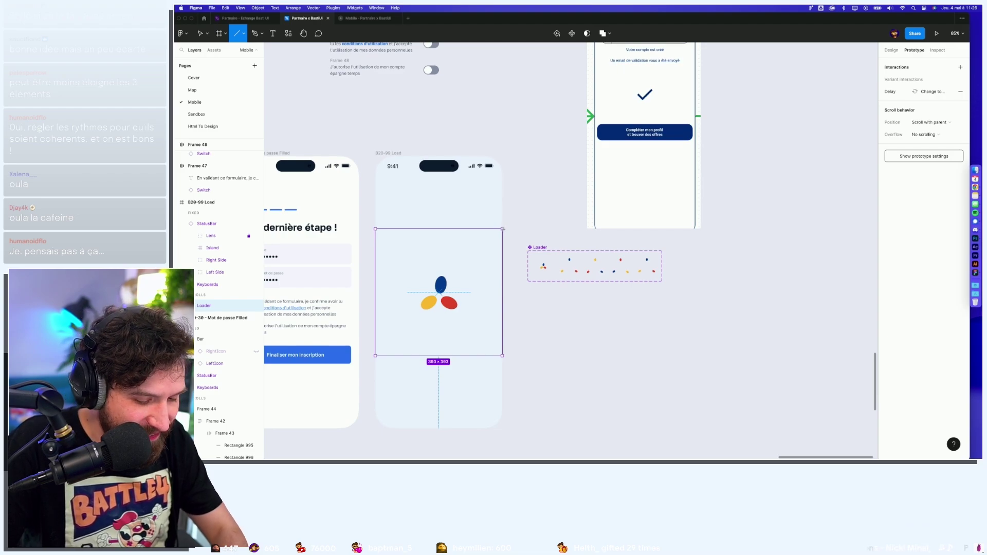
{"action": "key", "text": "k"}
{"action": "left_click_drag", "start_coordinate": [503, 228], "coordinate": [474, 254]}
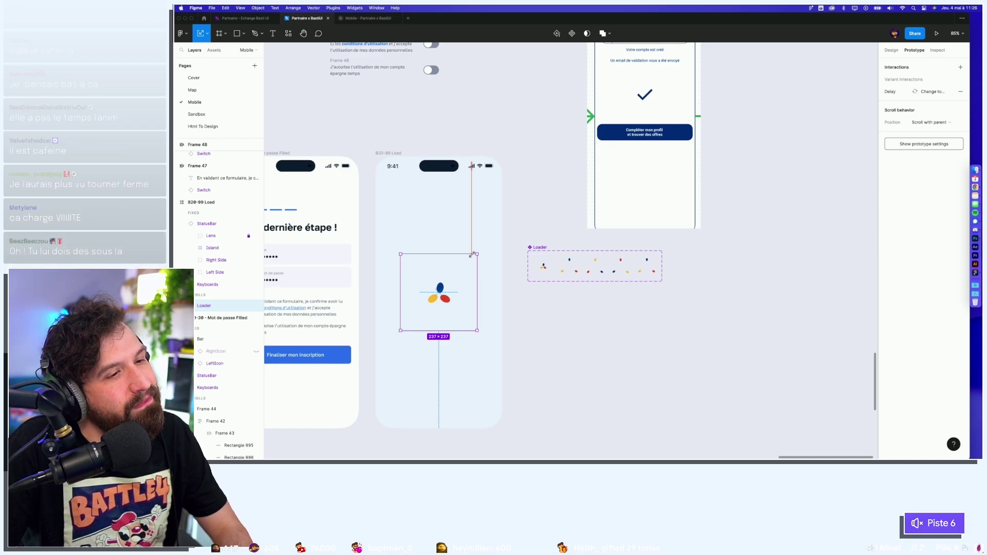
{"action": "left_click_drag", "start_coordinate": [472, 255], "coordinate": [471, 256]}
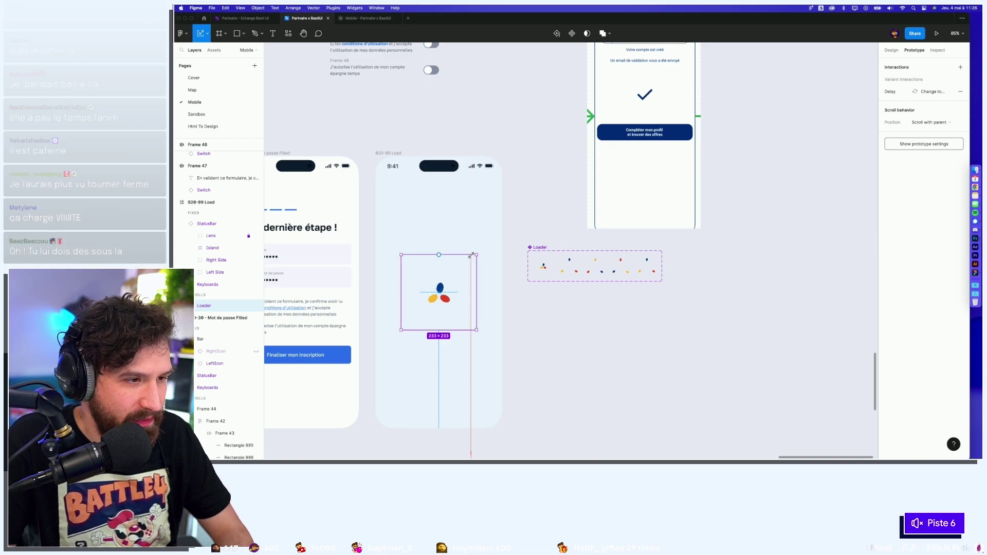
{"action": "left_click_drag", "start_coordinate": [471, 256], "coordinate": [468, 257]}
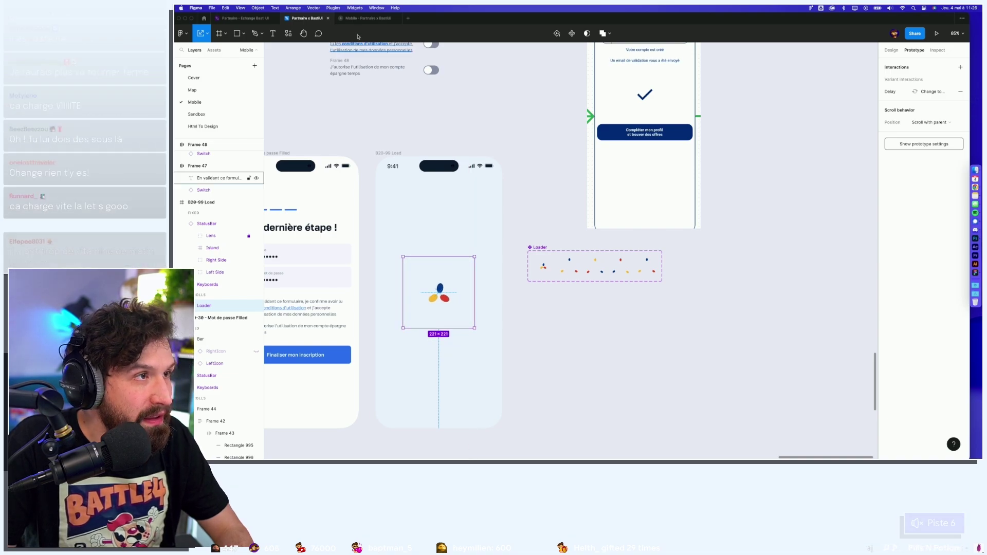
Reload the prototype preview to check the smaller loader, then return to the editor.
{"action": "left_click", "coordinate": [368, 18]}
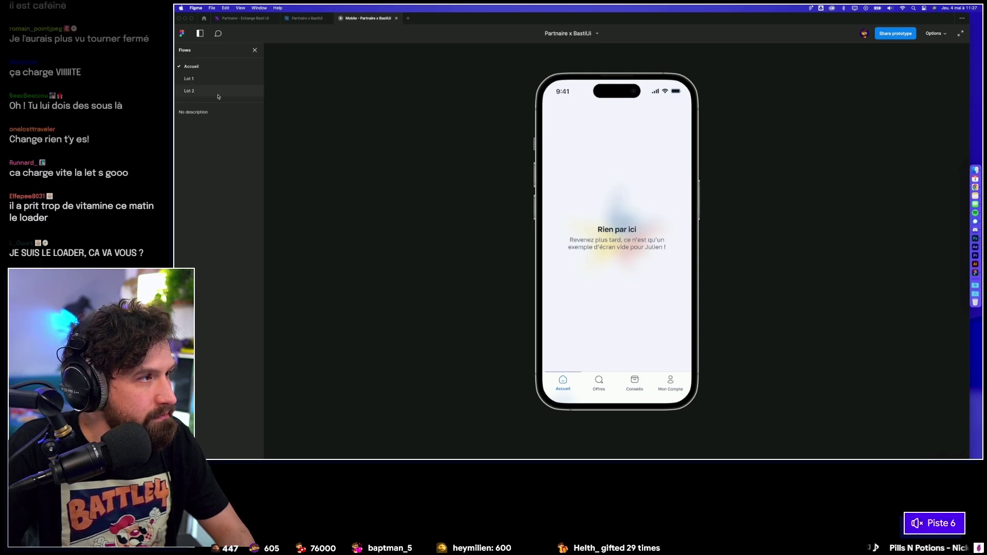
{"action": "left_click", "coordinate": [397, 19]}
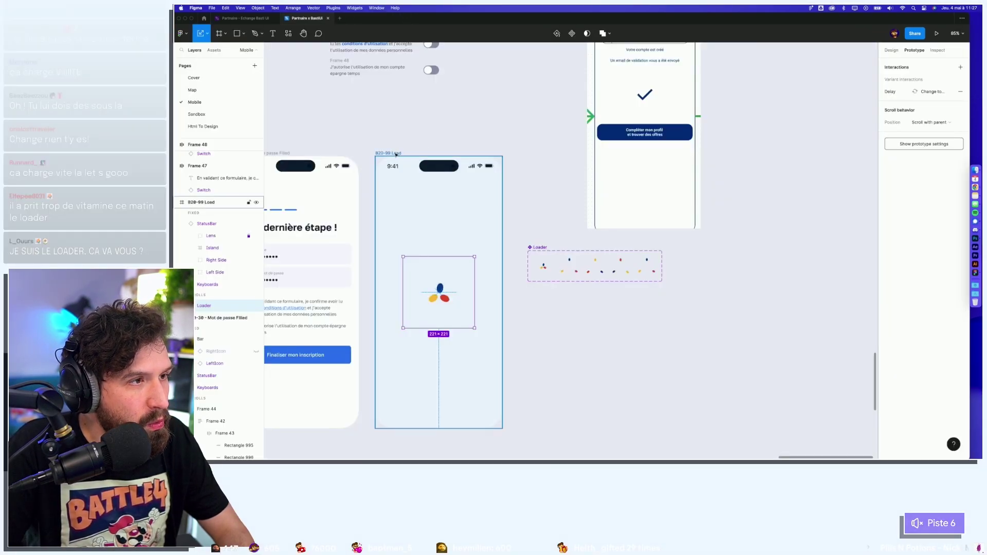
{"action": "left_click", "coordinate": [936, 35]}
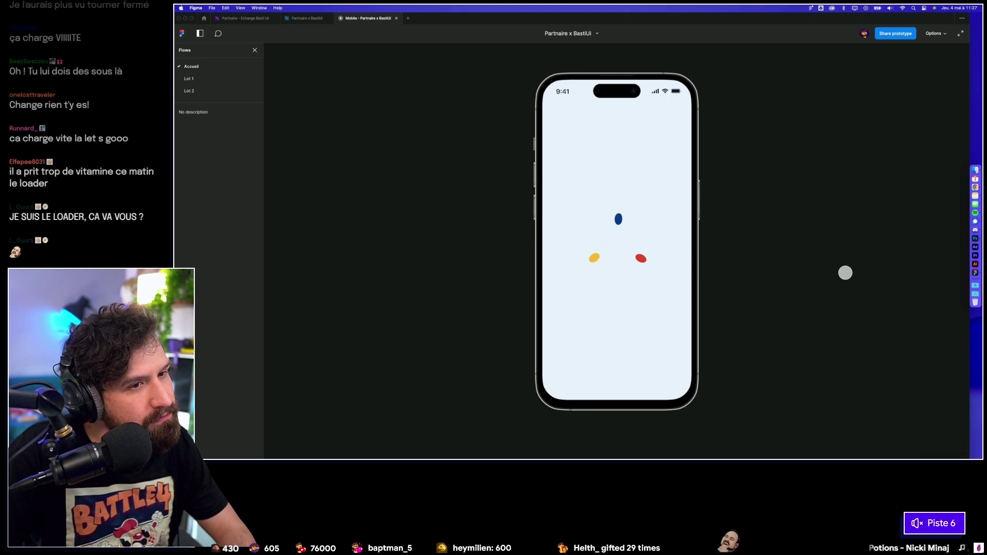
{"action": "left_click", "coordinate": [307, 18]}
{"action": "scroll", "coordinate": [514, 288], "scroll_direction": "up", "scroll_amount": 5}
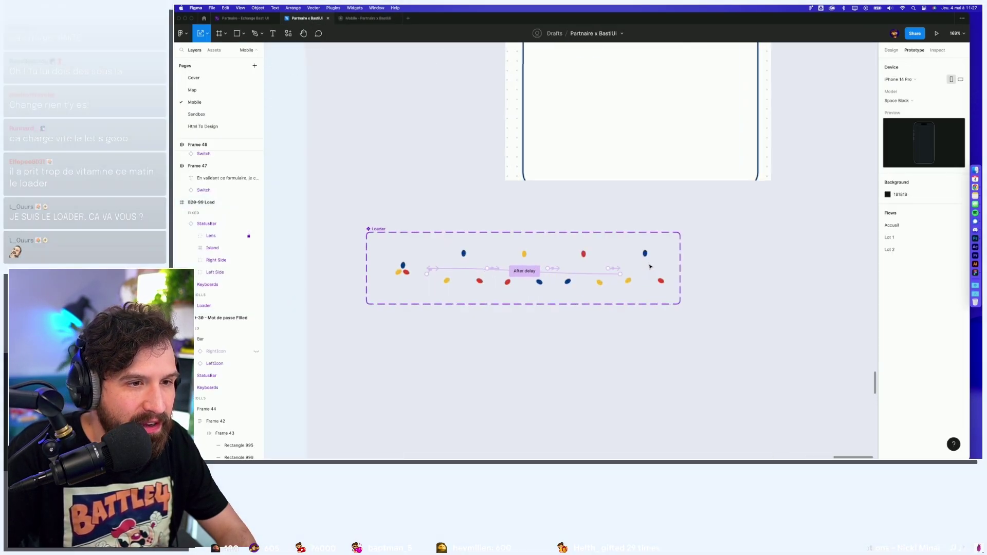
Select the Loader's Default variant and inspect its after-delay interaction.
{"action": "left_click", "coordinate": [374, 278]}
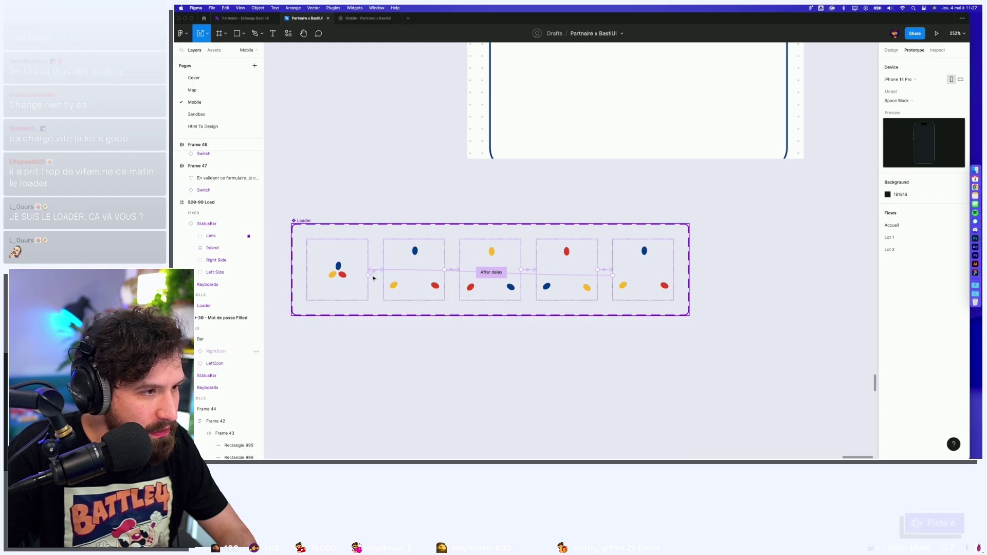
{"action": "scroll", "coordinate": [373, 278], "scroll_direction": "up", "scroll_amount": 5}
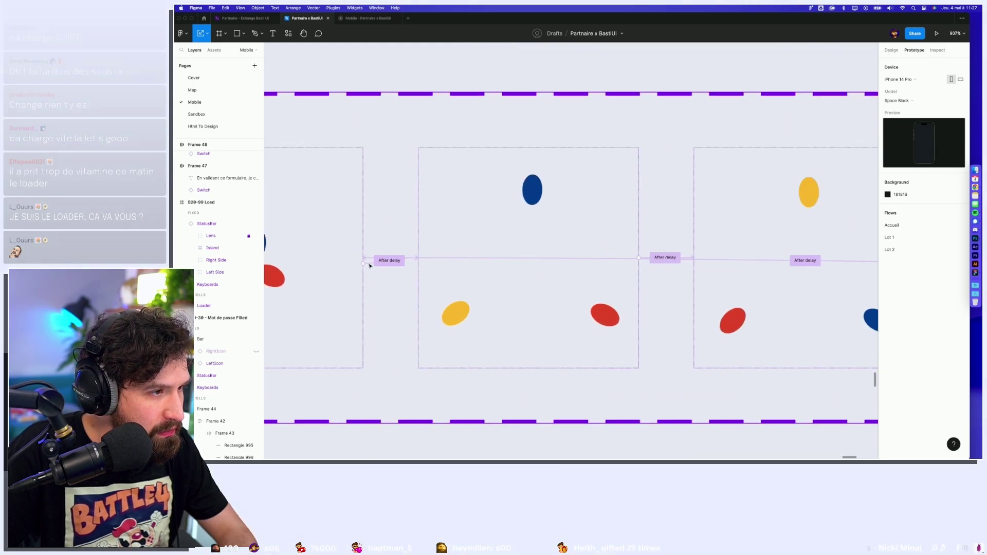
{"action": "left_click", "coordinate": [369, 265]}
{"action": "scroll", "coordinate": [375, 272], "scroll_direction": "up", "scroll_amount": 2}
{"action": "scroll", "coordinate": [368, 241], "scroll_direction": "up", "scroll_amount": 5}
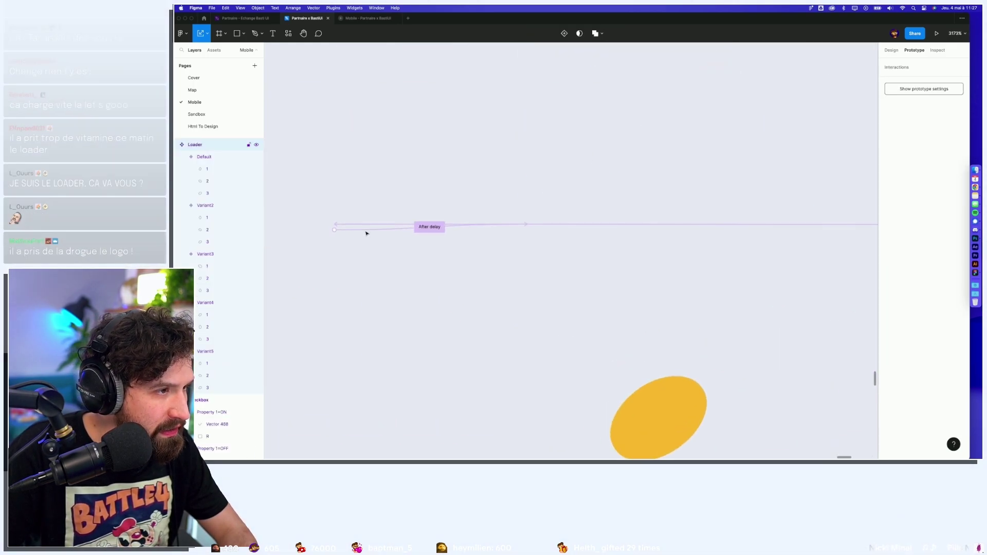
{"action": "scroll", "coordinate": [366, 233], "scroll_direction": "down", "scroll_amount": 10}
{"action": "scroll", "coordinate": [342, 249], "scroll_direction": "up", "scroll_amount": 2}
{"action": "scroll", "coordinate": [390, 258], "scroll_direction": "up", "scroll_amount": 5}
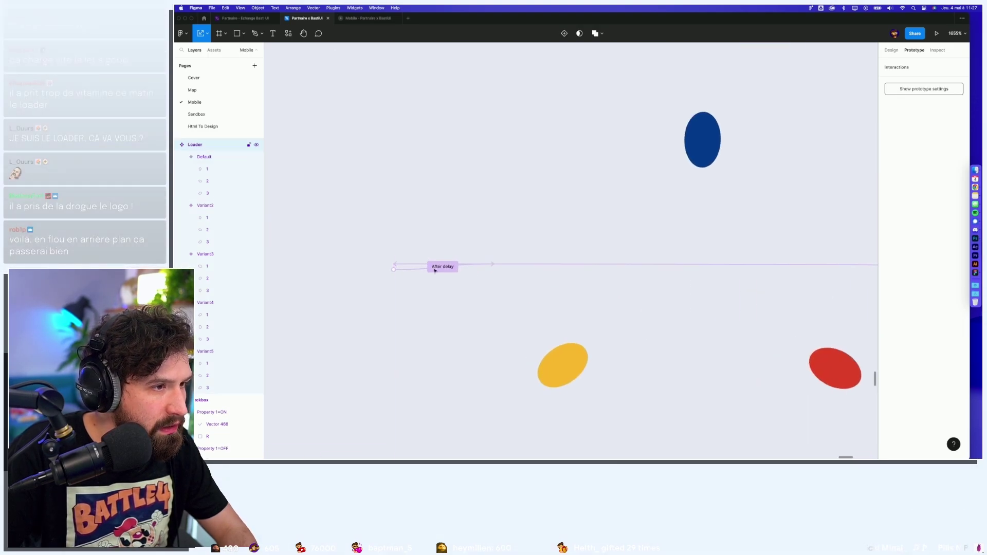
{"action": "left_click", "coordinate": [443, 277]}
{"action": "scroll", "coordinate": [446, 280], "scroll_direction": "down", "scroll_amount": 5}
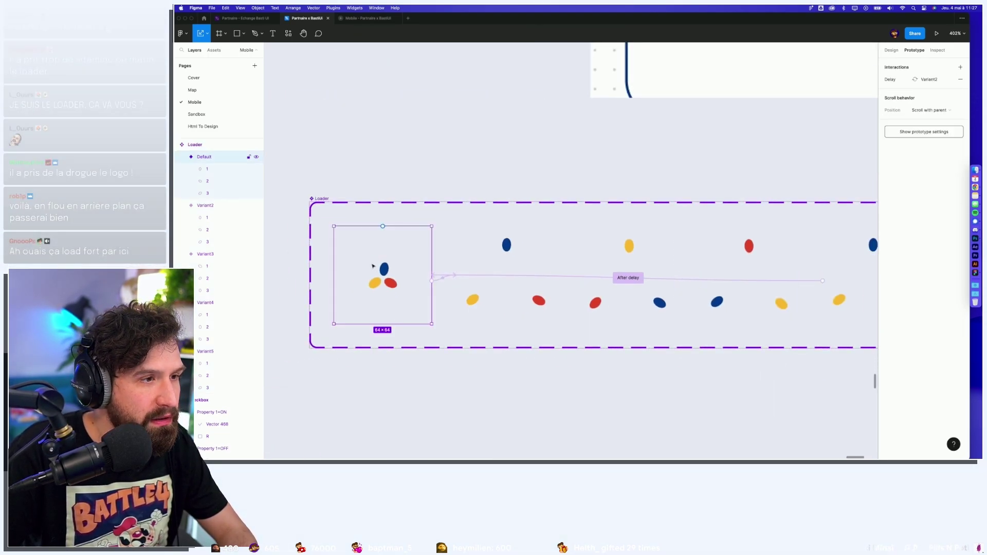
{"action": "left_click", "coordinate": [892, 81]}
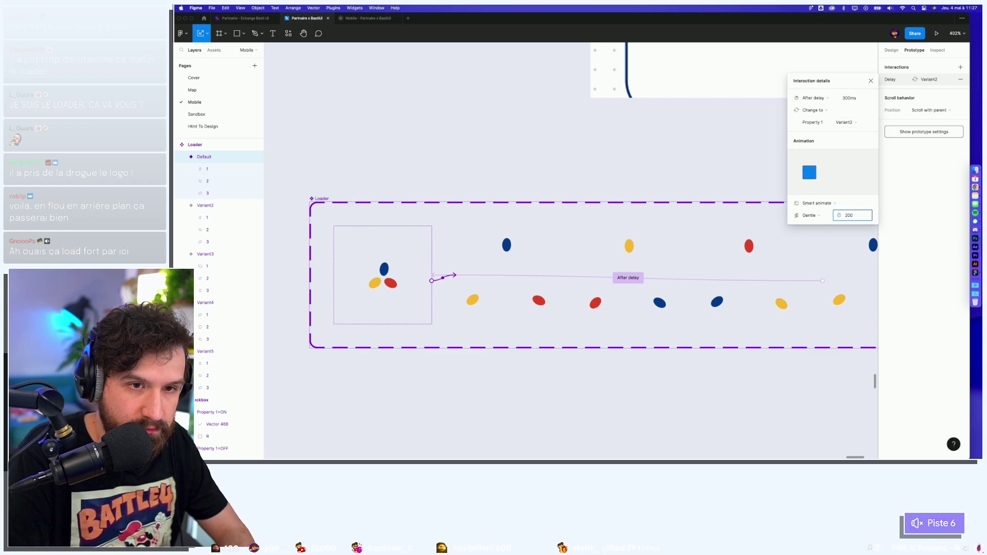
{"action": "scroll", "coordinate": [756, 406], "scroll_direction": "down", "scroll_amount": 3}
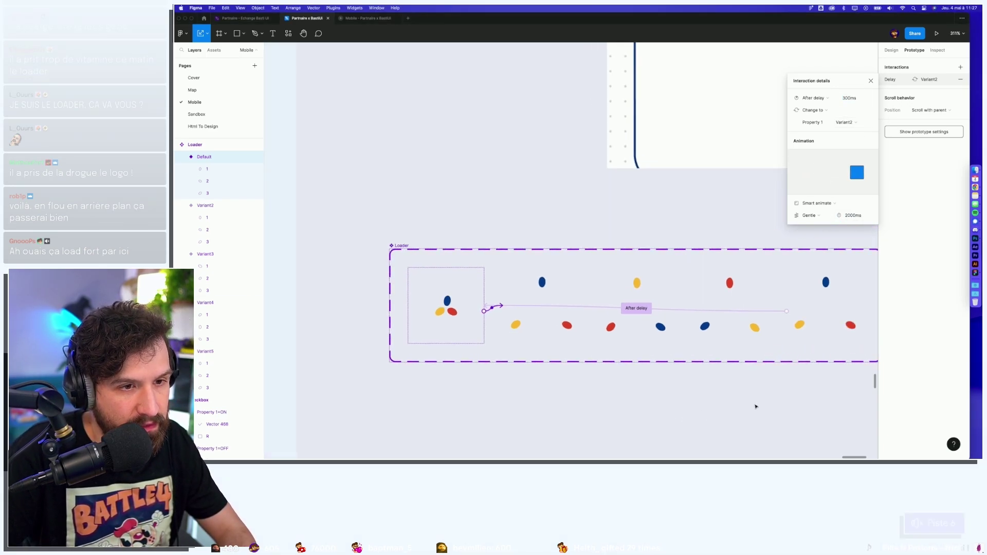
{"action": "scroll", "coordinate": [714, 281], "scroll_direction": "down", "scroll_amount": 2}
Inspect Variant5's after-delay interaction details.
{"action": "left_click", "coordinate": [576, 286]}
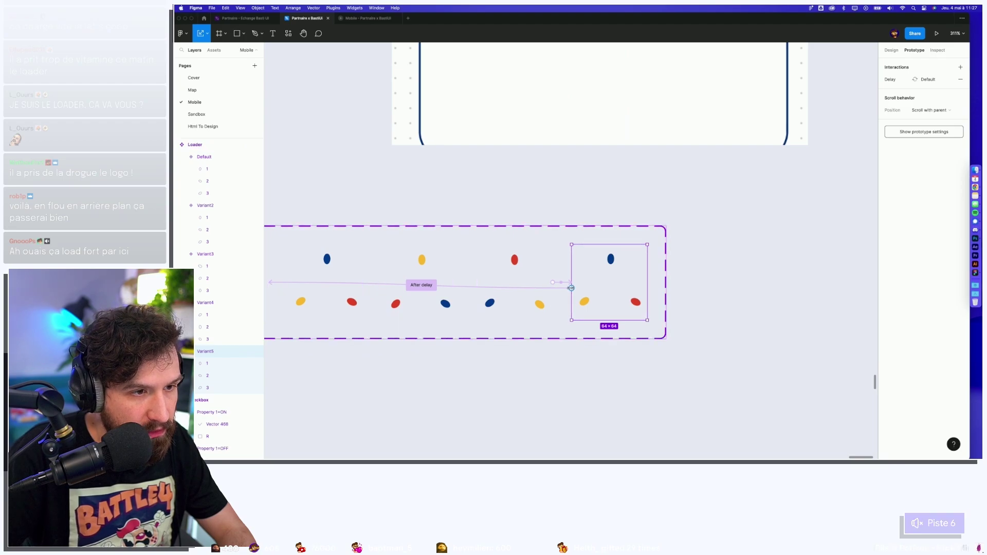
{"action": "scroll", "coordinate": [571, 286], "scroll_direction": "up", "scroll_amount": 2}
{"action": "scroll", "coordinate": [572, 286], "scroll_direction": "up", "scroll_amount": 4}
{"action": "left_click", "coordinate": [549, 278]}
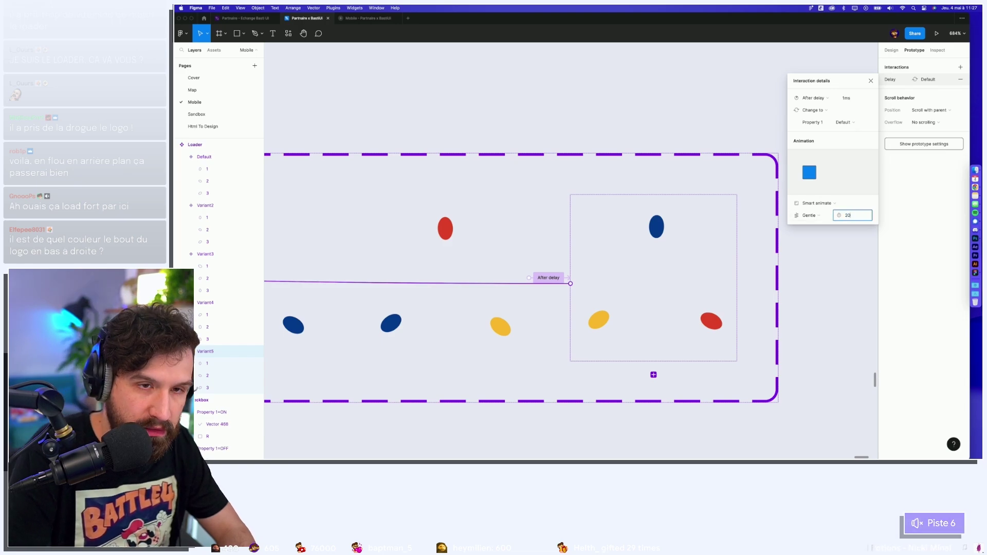
{"action": "scroll", "coordinate": [703, 278], "scroll_direction": "down", "scroll_amount": 2}
{"action": "scroll", "coordinate": [669, 309], "scroll_direction": "down", "scroll_amount": 3}
Set the variant transitions to Linear easing at 400ms and preview the loader on the phone.
{"action": "left_click_drag", "start_coordinate": [614, 341], "coordinate": [404, 257]}
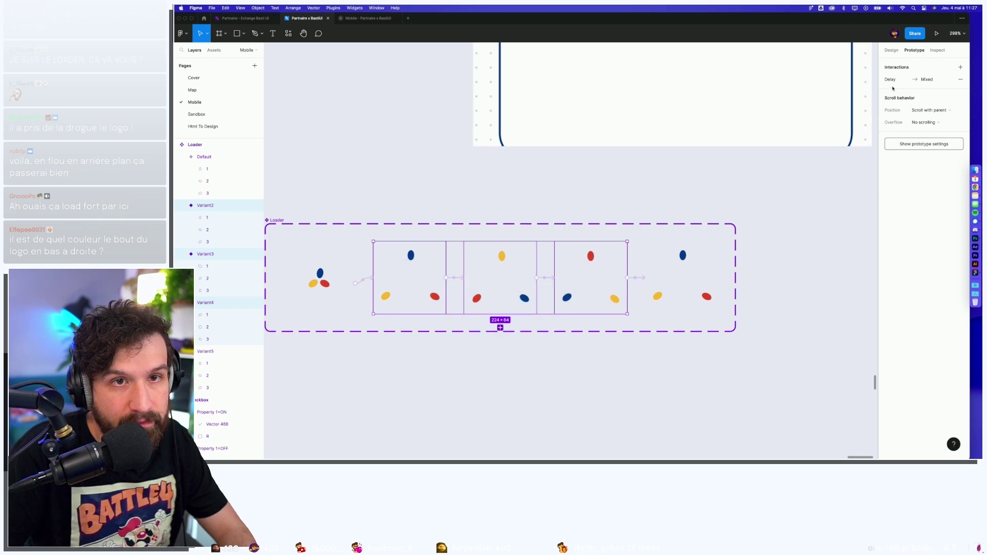
{"action": "left_click", "coordinate": [921, 80]}
{"action": "left_click", "coordinate": [811, 215]}
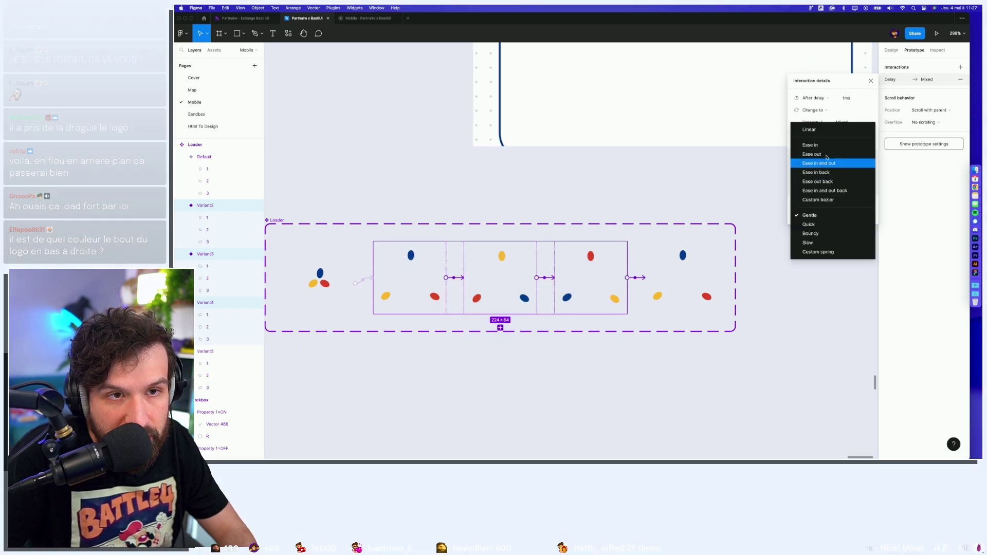
{"action": "left_click", "coordinate": [813, 129]}
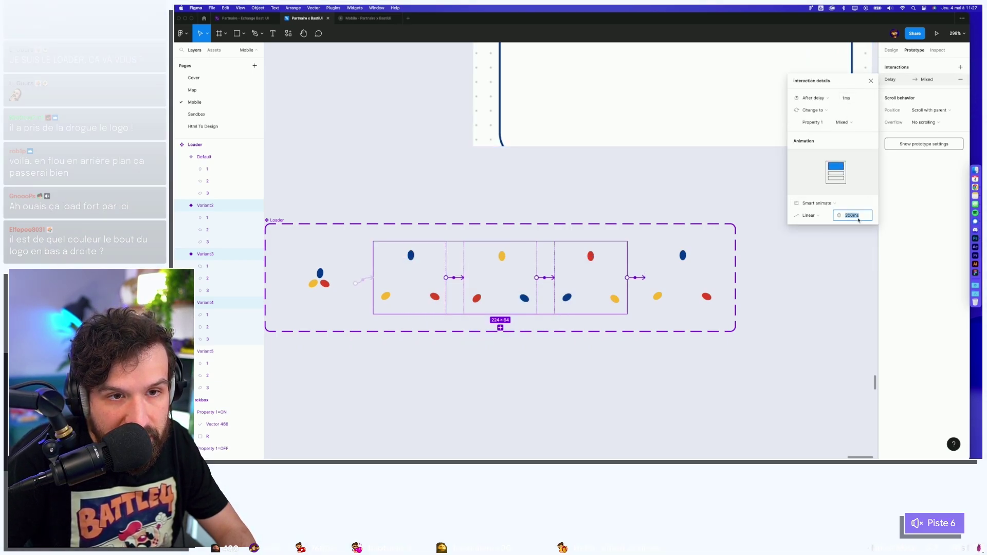
{"action": "type", "text": "400"}
{"action": "key", "text": "Return"}
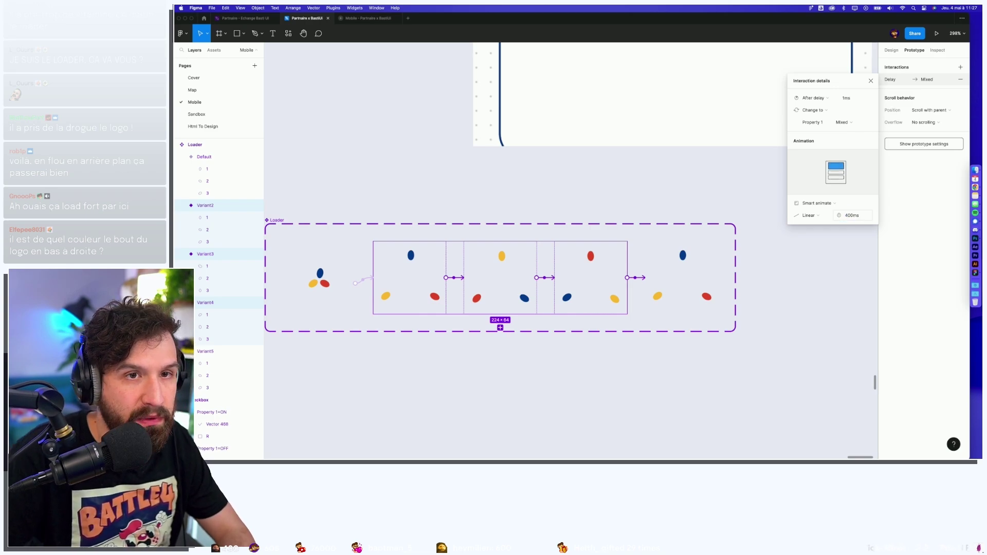
{"action": "left_click", "coordinate": [937, 34]}
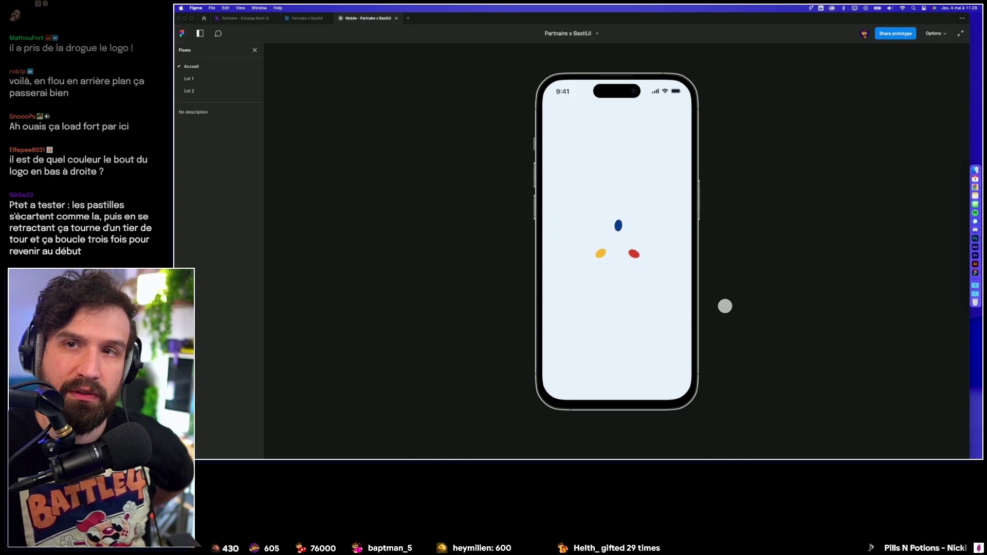
{"action": "key", "text": "ctrl+shift+Tab"}
Clear the ovals out of the Loader's third, fourth and fifth variants.
{"action": "left_click", "coordinate": [523, 353]}
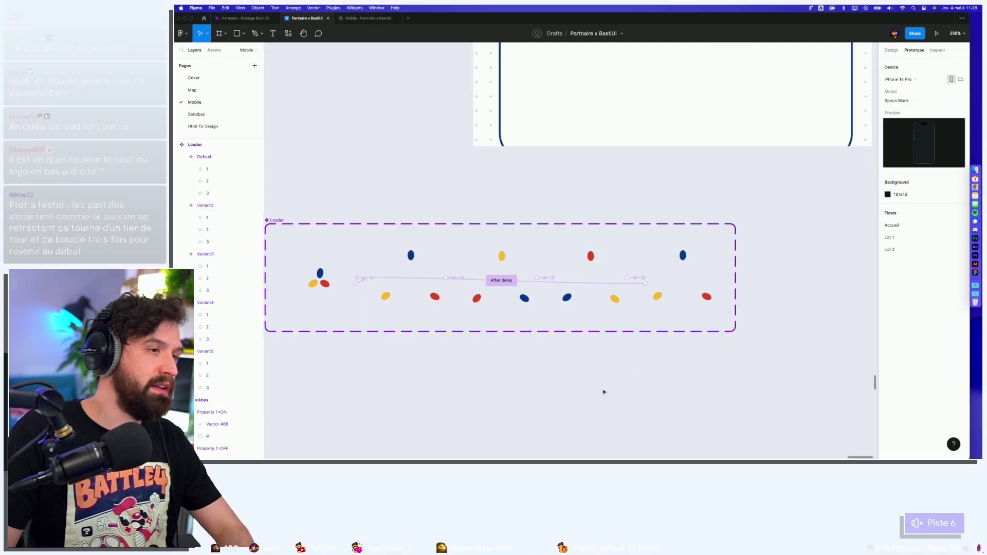
{"action": "scroll", "coordinate": [509, 350], "scroll_direction": "left", "scroll_amount": 2}
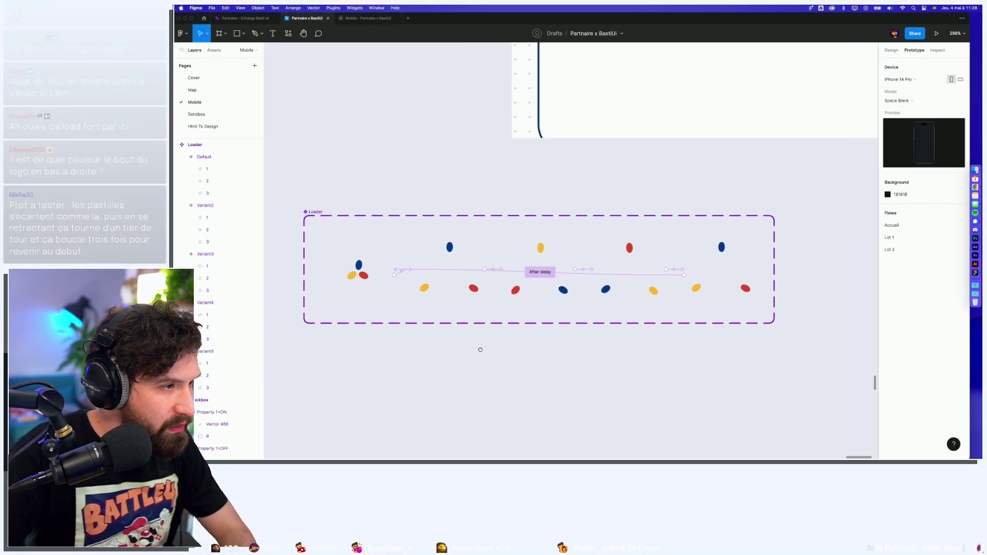
{"action": "left_click", "coordinate": [514, 290]}
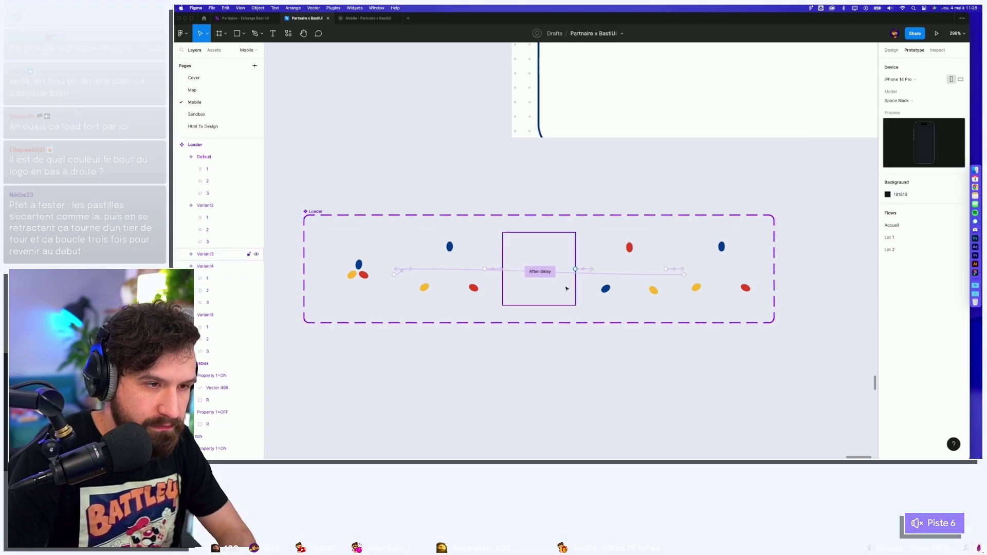
{"action": "left_click", "coordinate": [606, 290]}
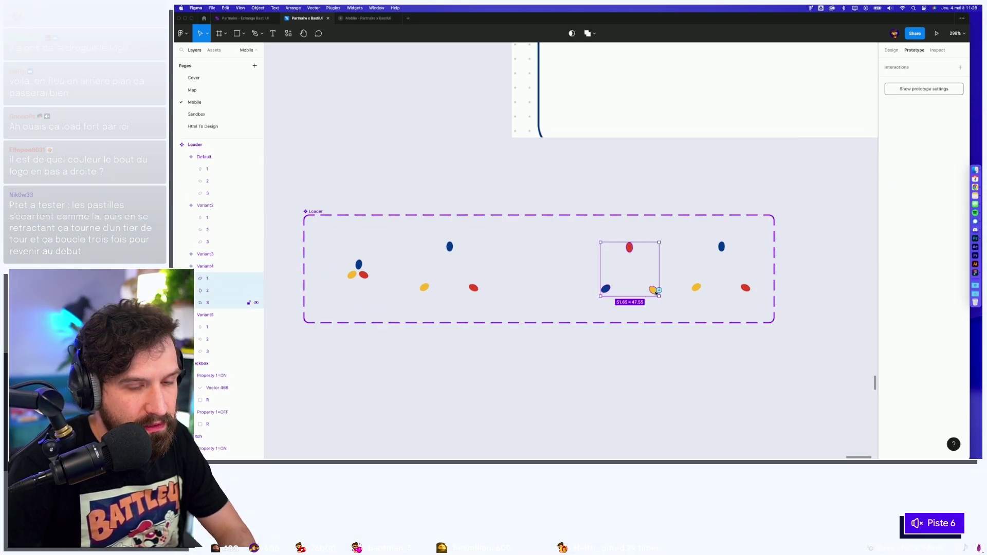
{"action": "left_click", "coordinate": [696, 287]}
{"action": "left_click", "coordinate": [722, 247], "text": "shift"}
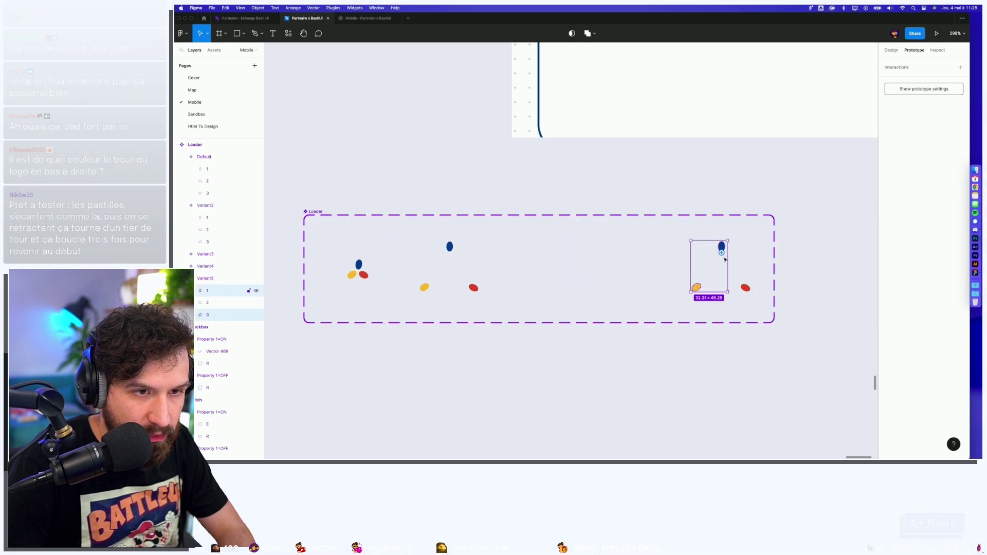
{"action": "key", "text": "Escape"}
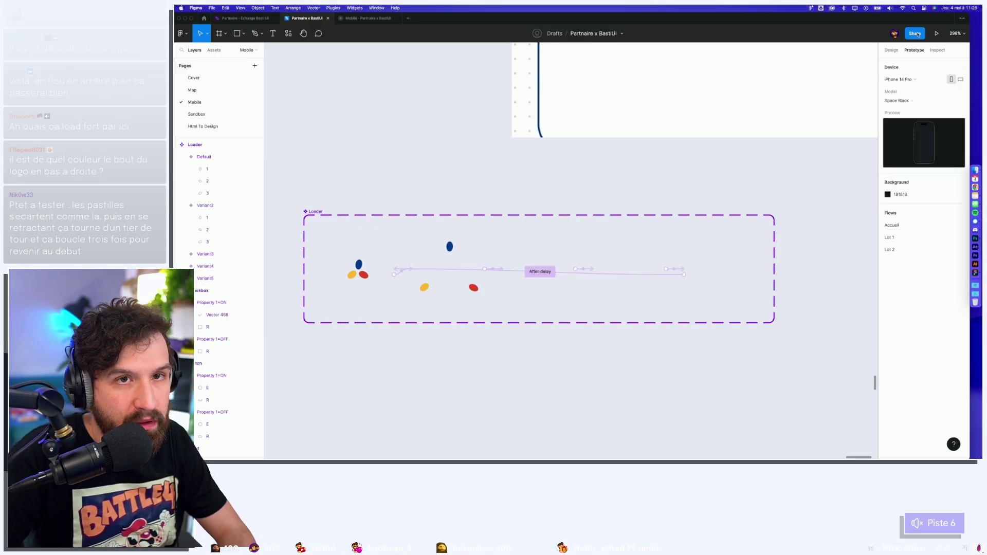
Paste the Default variant's three ovals into the third and fourth variants.
{"action": "left_click", "coordinate": [892, 50]}
{"action": "scroll", "coordinate": [650, 267], "scroll_direction": "left", "scroll_amount": 3}
{"action": "left_click", "coordinate": [443, 263]}
{"action": "left_click", "coordinate": [440, 253], "text": "shift"}
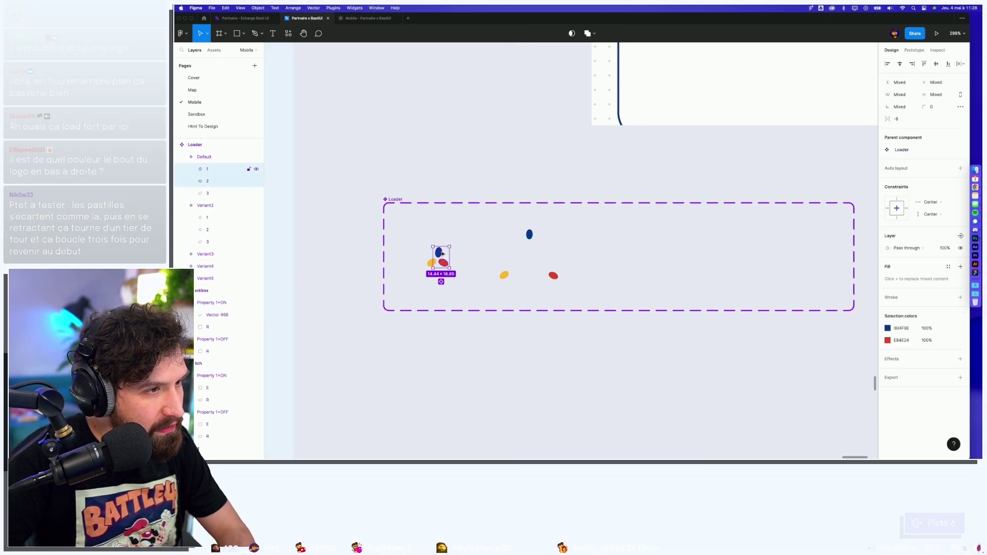
{"action": "left_click", "coordinate": [627, 260]}
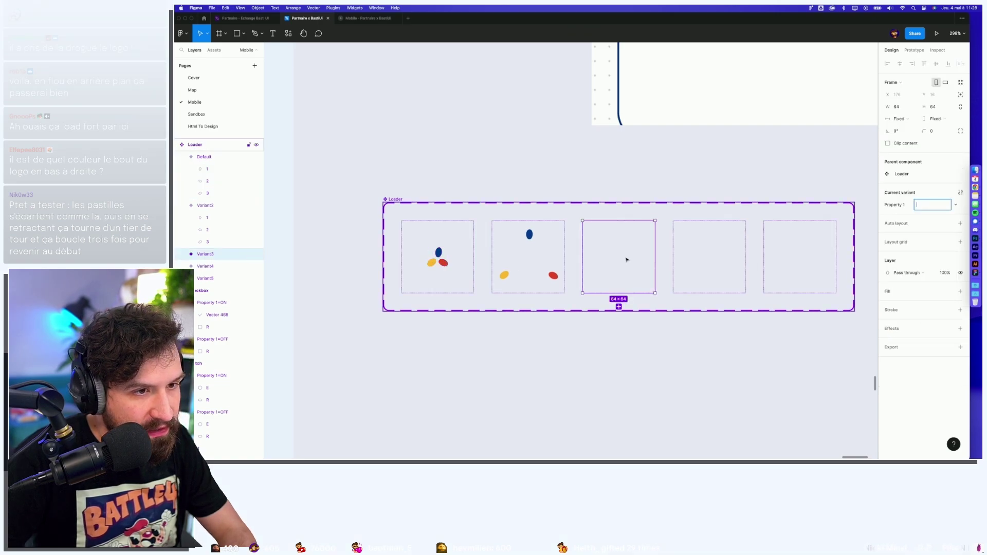
{"action": "left_click", "coordinate": [439, 260]}
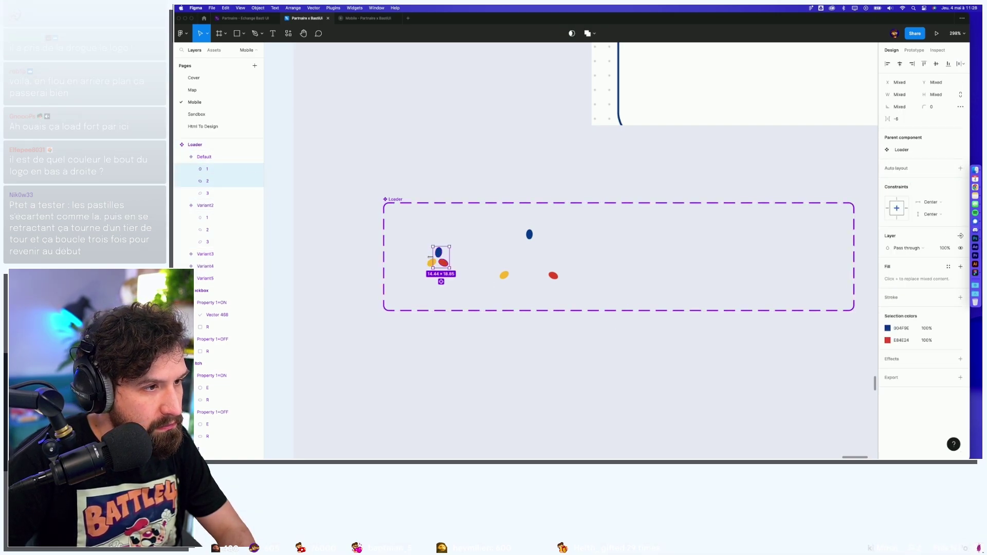
{"action": "left_click", "coordinate": [432, 263], "text": "shift"}
{"action": "left_click", "coordinate": [606, 254]}
{"action": "key", "text": "ctrl+v"}
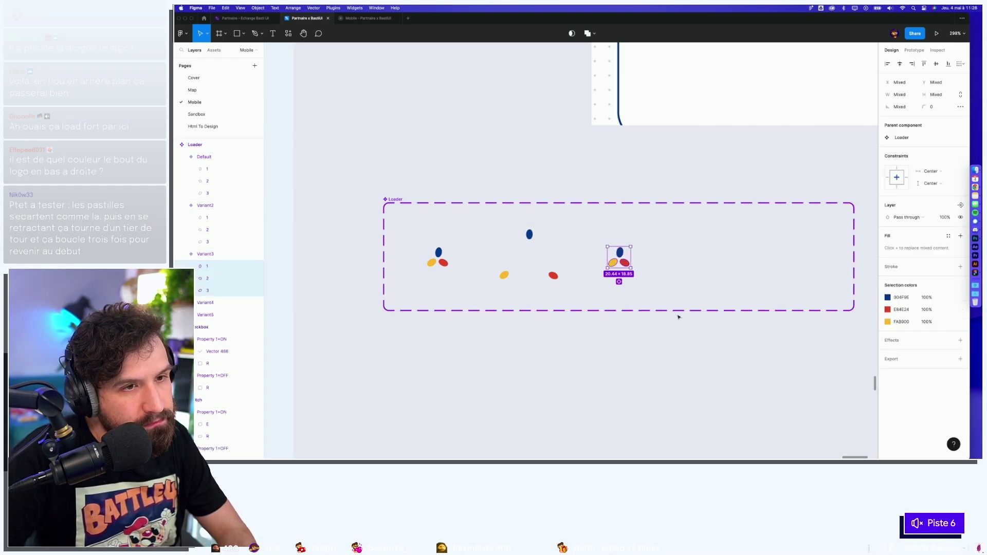
{"action": "left_click", "coordinate": [705, 260]}
{"action": "key", "text": "ctrl+v"}
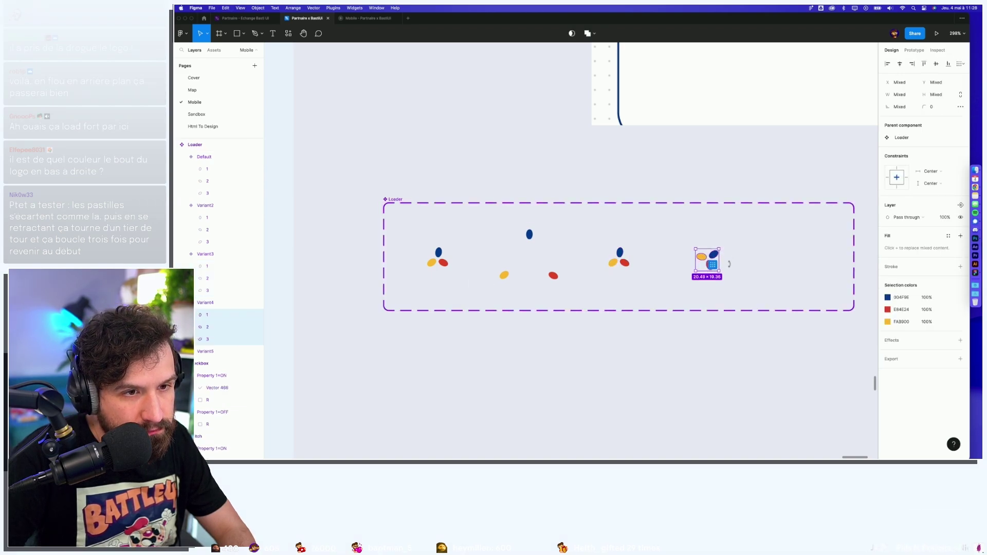
Group the three ovals in the Default variant and in the second variant.
{"action": "left_click", "coordinate": [684, 350]}
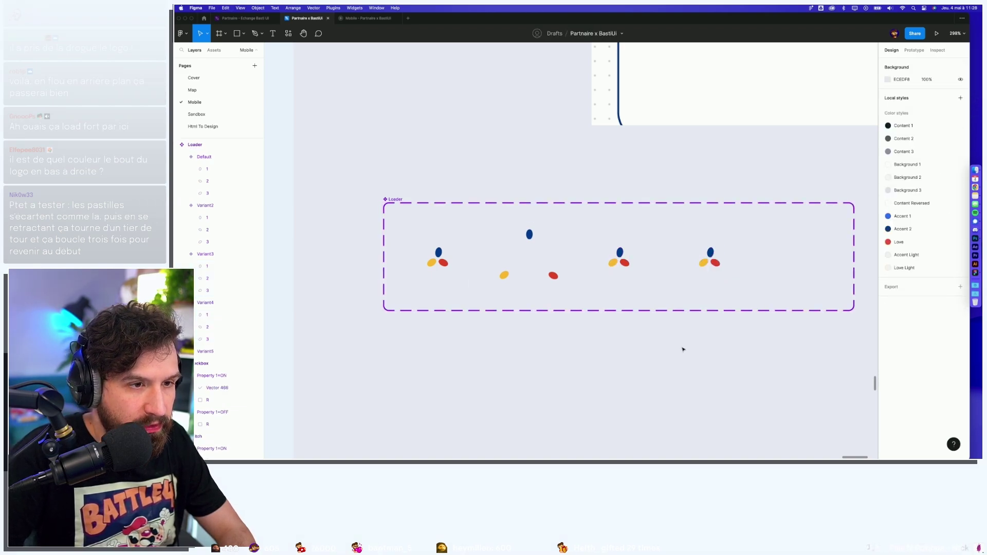
{"action": "left_click", "coordinate": [438, 252]}
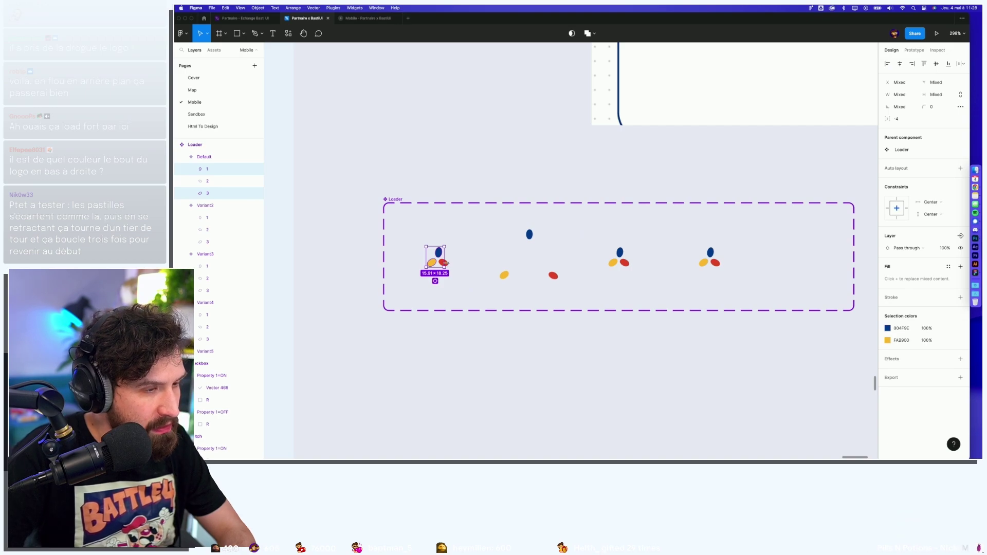
{"action": "left_click", "coordinate": [445, 263], "text": "shift"}
{"action": "scroll", "coordinate": [445, 262], "scroll_direction": "up", "scroll_amount": 5}
{"action": "key", "text": "ctrl+g"}
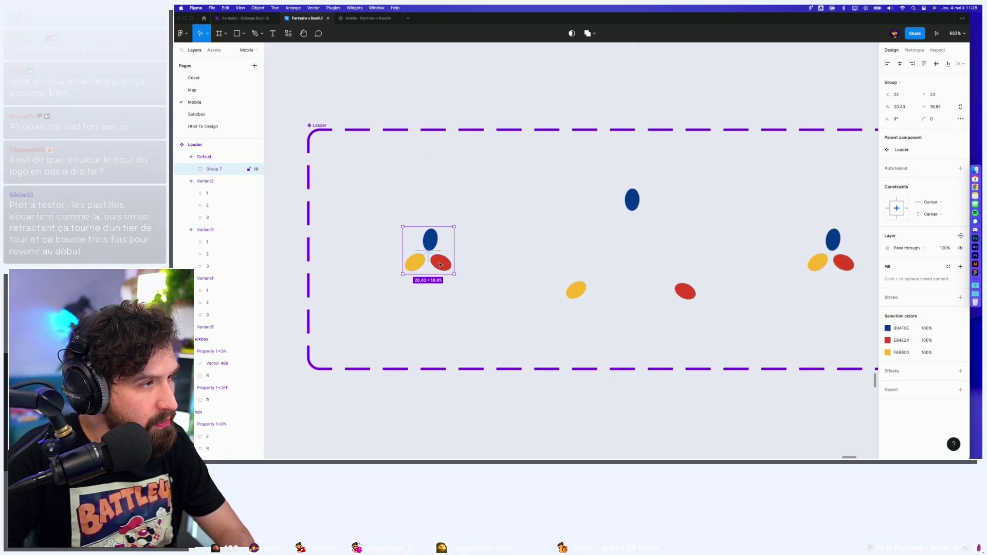
{"action": "left_click", "coordinate": [576, 290]}
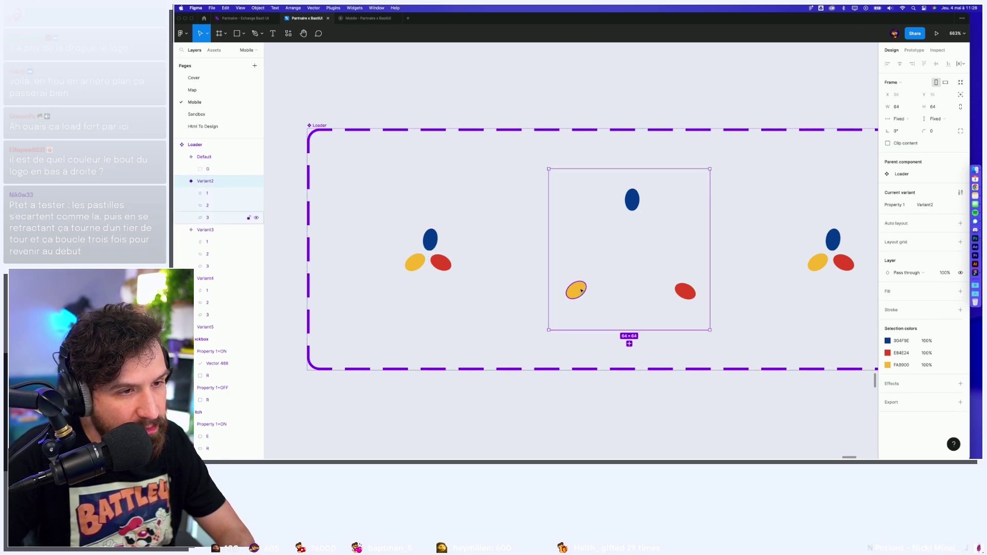
{"action": "left_click", "coordinate": [626, 204], "text": "shift"}
{"action": "left_click", "coordinate": [680, 289], "text": "shift"}
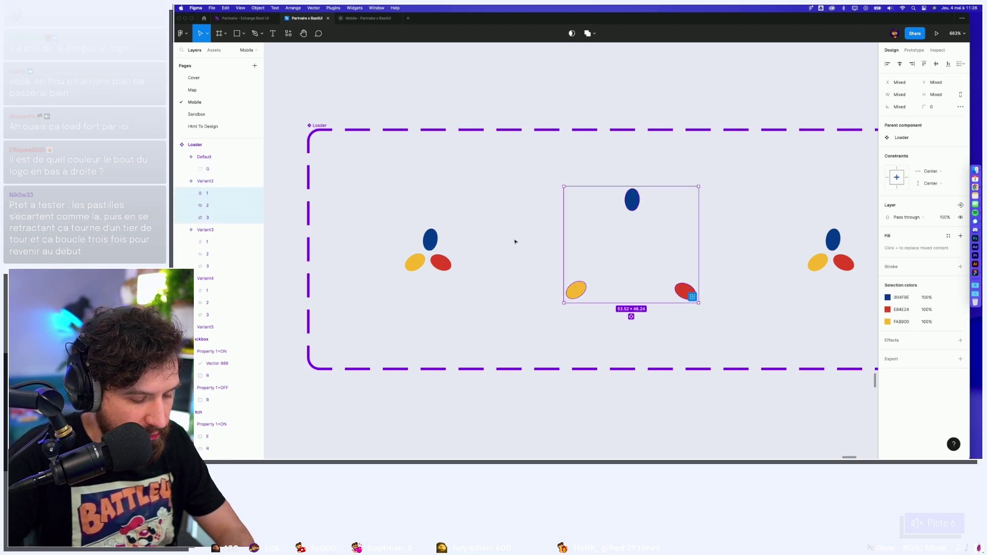
{"action": "key", "text": "ctrl+g"}
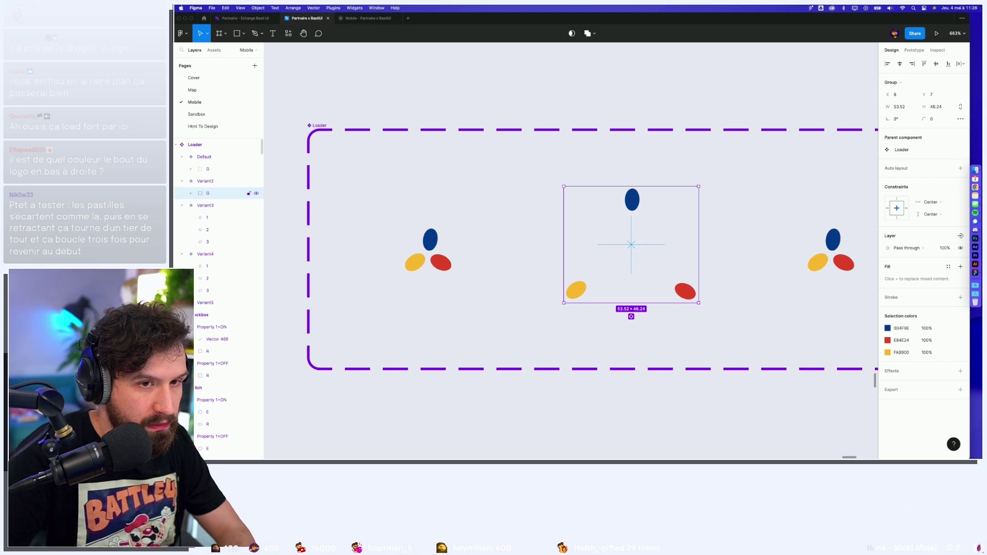
Replace the third variant's loose ovals with the Default oval group rotated to -165°.
{"action": "left_click", "coordinate": [833, 240]}
{"action": "left_click", "coordinate": [817, 262], "text": "shift"}
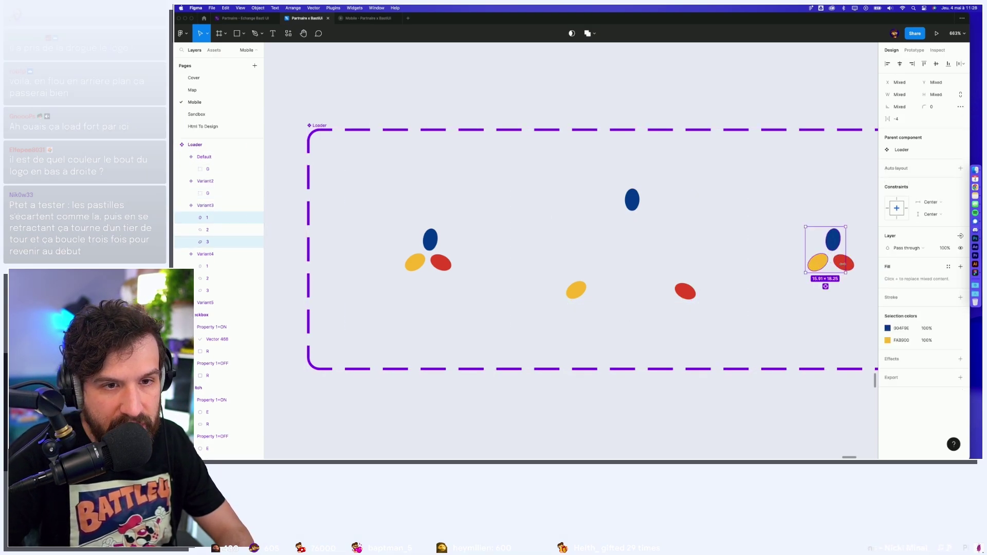
{"action": "left_click", "coordinate": [851, 268], "text": "shift"}
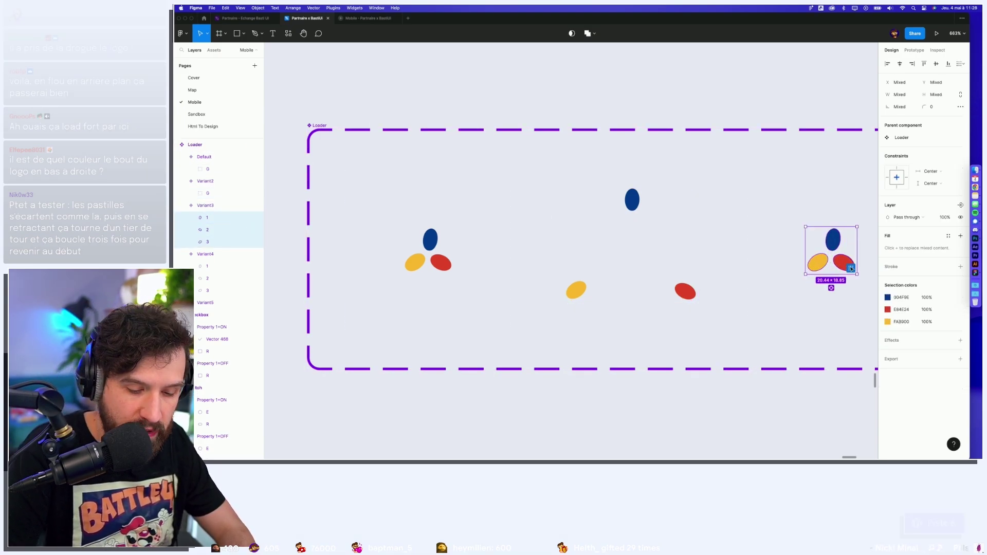
{"action": "key", "text": "Delete"}
{"action": "left_click", "coordinate": [446, 242]}
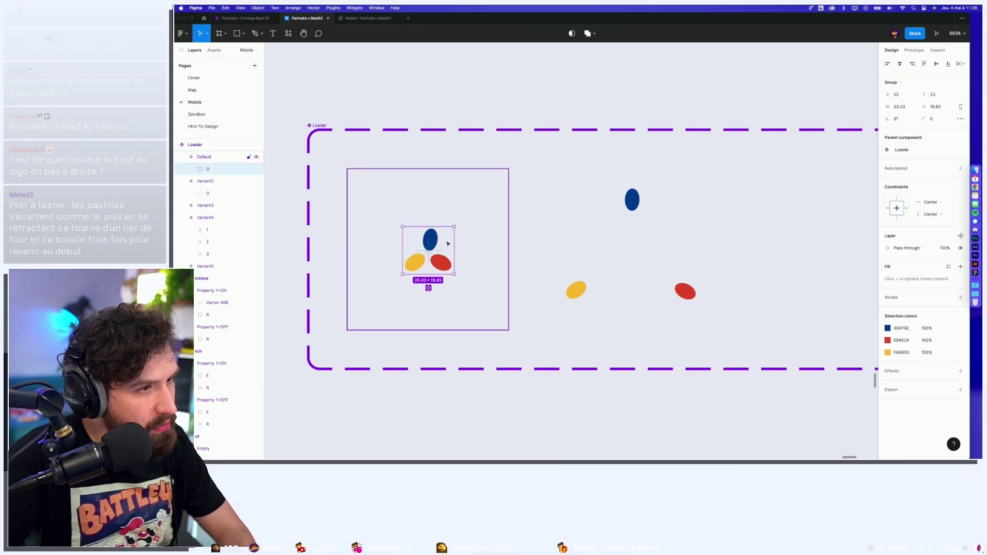
{"action": "key", "text": "ctrl+c"}
{"action": "scroll", "coordinate": [566, 231], "scroll_direction": "right", "scroll_amount": 3}
{"action": "left_click", "coordinate": [717, 221]}
{"action": "key", "text": "ctrl+v"}
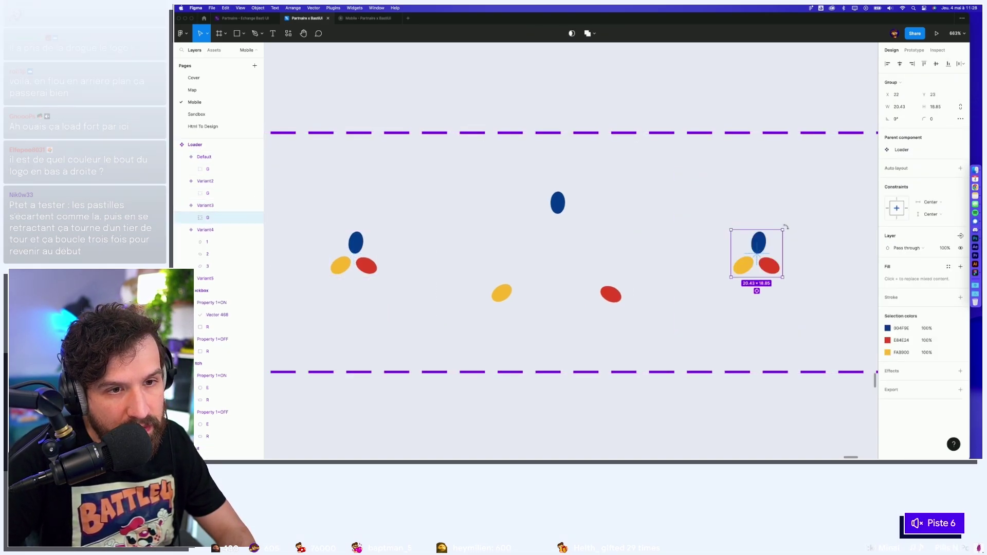
{"action": "left_click_drag", "start_coordinate": [786, 227], "coordinate": [743, 269]}
{"action": "scroll", "coordinate": [675, 345], "scroll_direction": "down", "scroll_amount": 5}
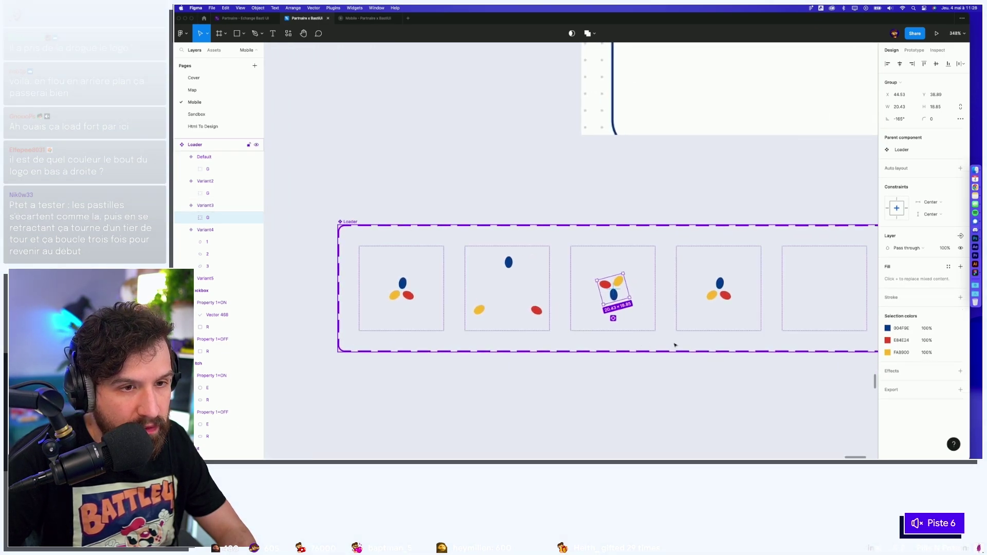
Replace the fourth variant's ovals with the pasted oval group and rotate it.
{"action": "left_click", "coordinate": [720, 288]}
{"action": "key", "text": "Return"}
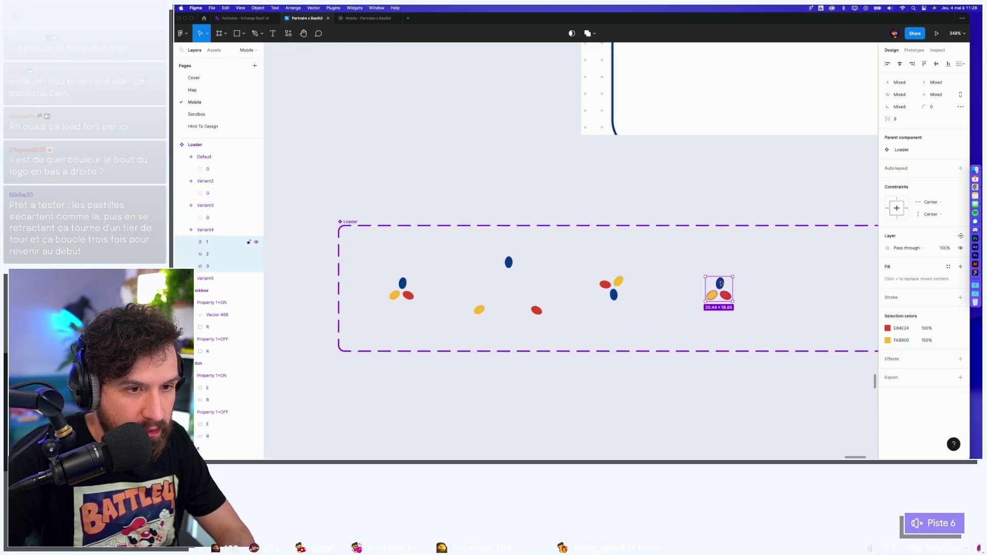
{"action": "key", "text": "Delete"}
{"action": "key", "text": "ctrl+v"}
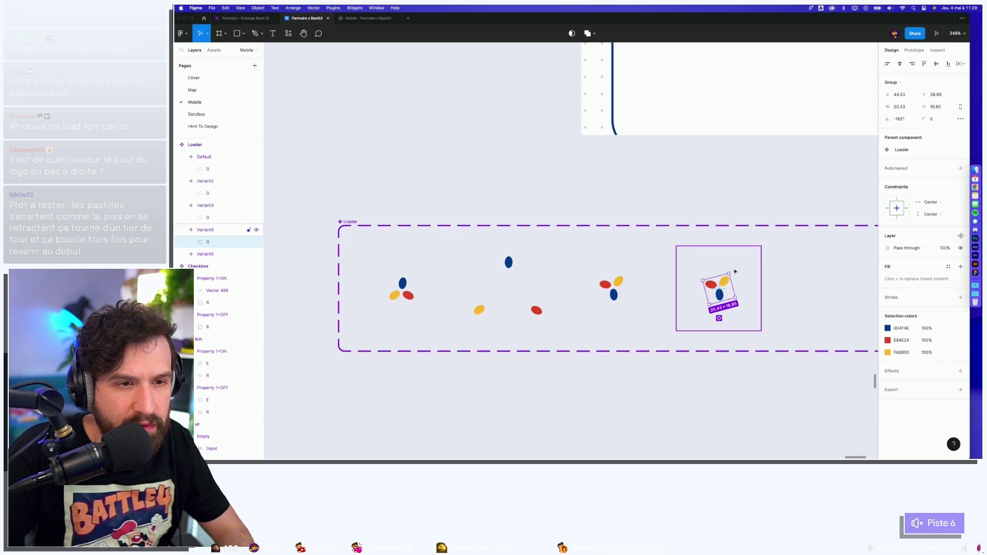
{"action": "mouse_move", "coordinate": [732, 270]}
{"action": "left_mouse_down"}
{"action": "mouse_move", "coordinate": [725, 298]}
{"action": "mouse_move", "coordinate": [734, 286]}
{"action": "left_mouse_up"}
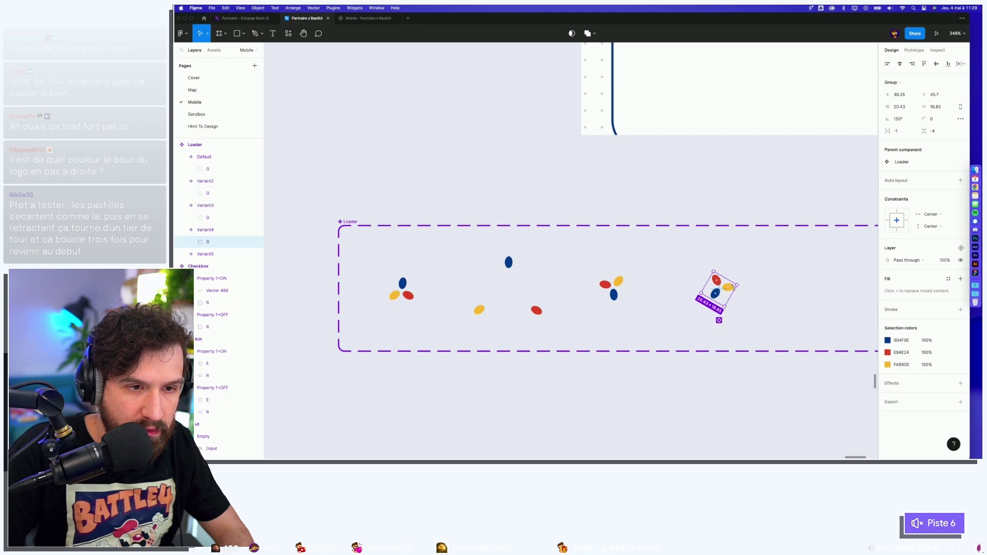
Enter calculated rotation values (360, 20) for the Variant3 and Variant4 logo groups.
{"action": "left_click", "coordinate": [622, 291]}
{"action": "left_click", "coordinate": [623, 290]}
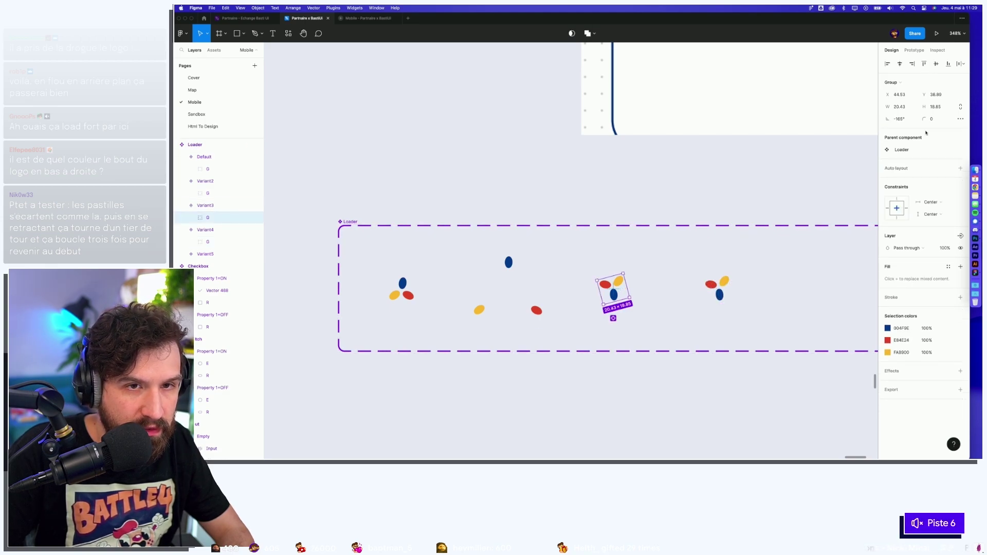
{"action": "left_click", "coordinate": [909, 121]}
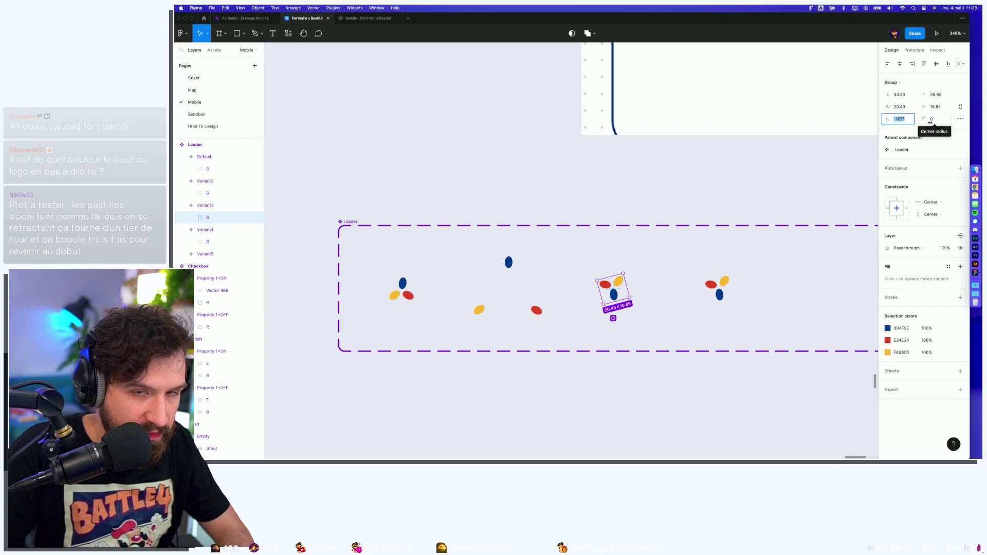
{"action": "type", "text": "360"}
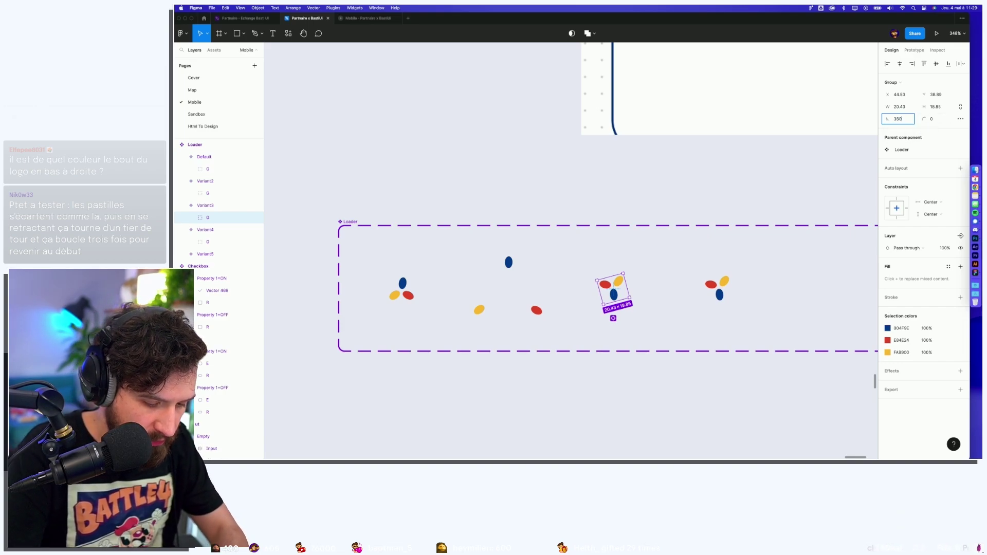
{"action": "key", "text": "Return"}
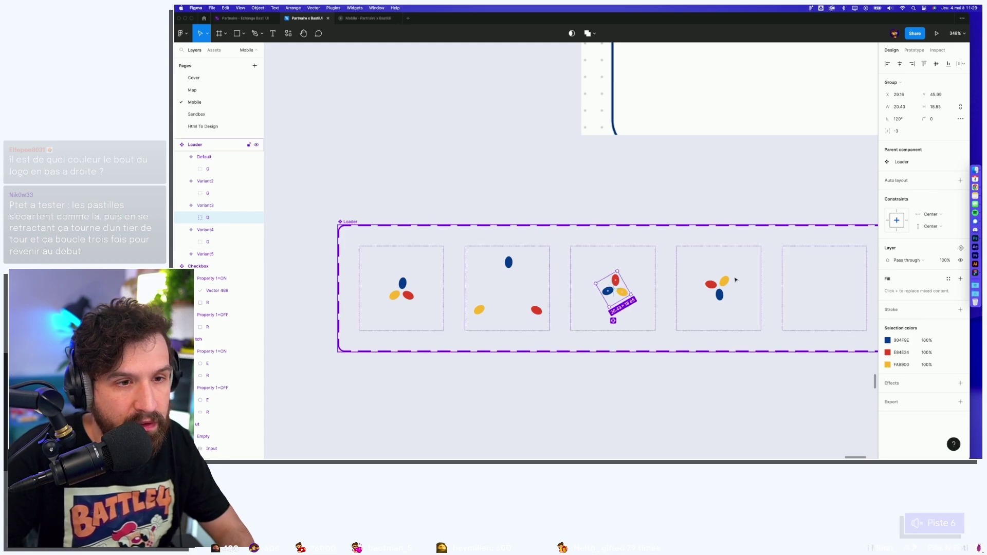
{"action": "left_click", "coordinate": [716, 291]}
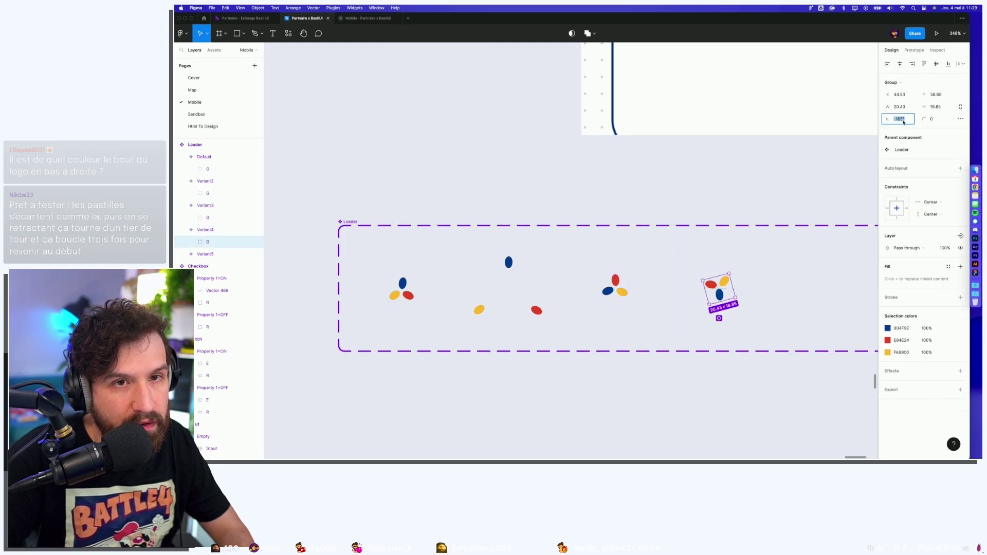
{"action": "type", "text": "20"}
{"action": "key", "text": "Return"}
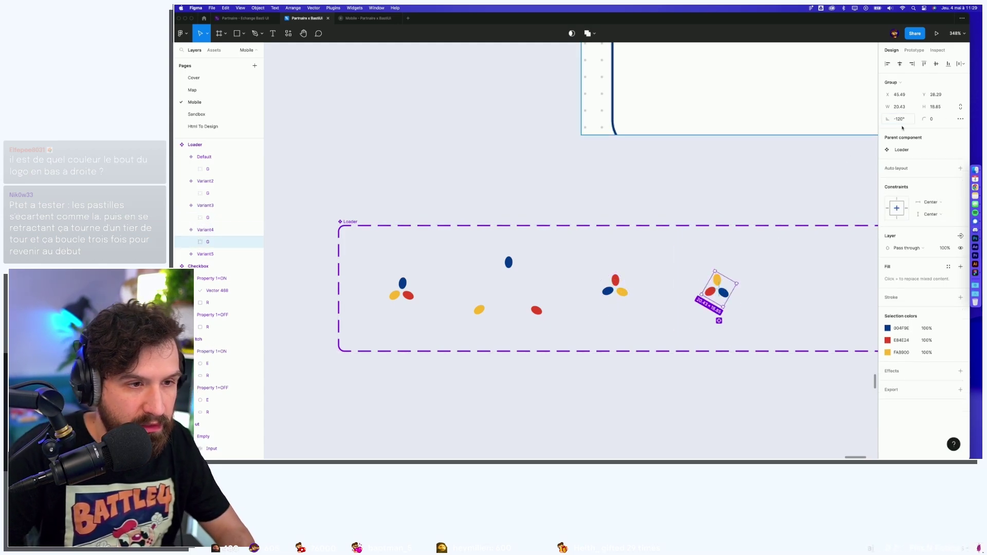
Rotate Variant3's logo group to -120° and update Variant4's logo rotation.
{"action": "left_click", "coordinate": [654, 323]}
{"action": "key", "text": "Return"}
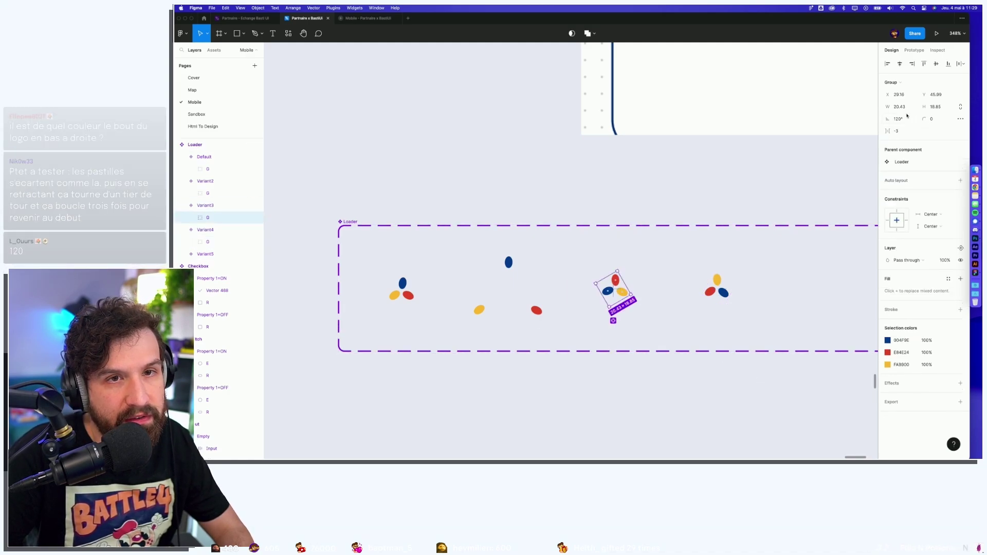
{"action": "type", "text": "-120"}
{"action": "key", "text": "Return"}
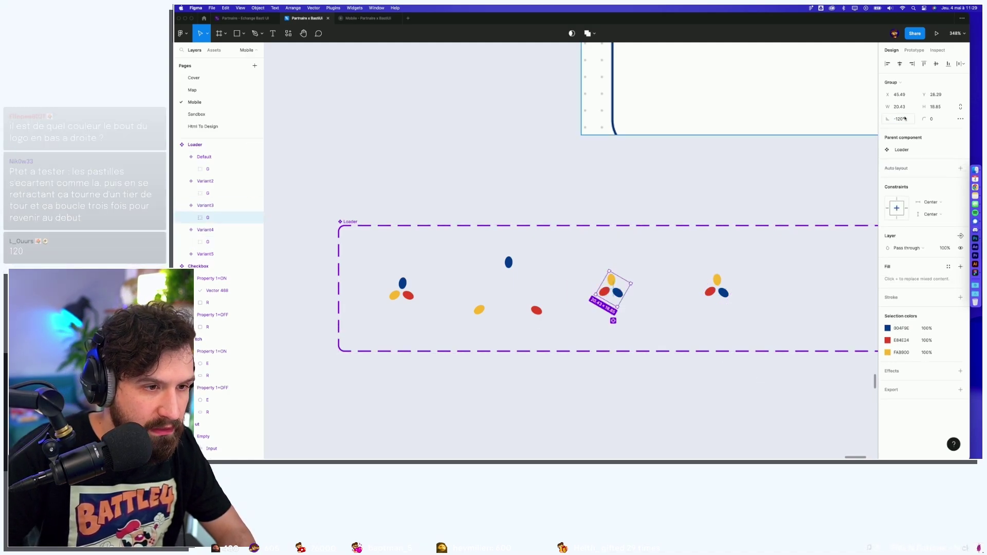
{"action": "double_click", "coordinate": [719, 290]}
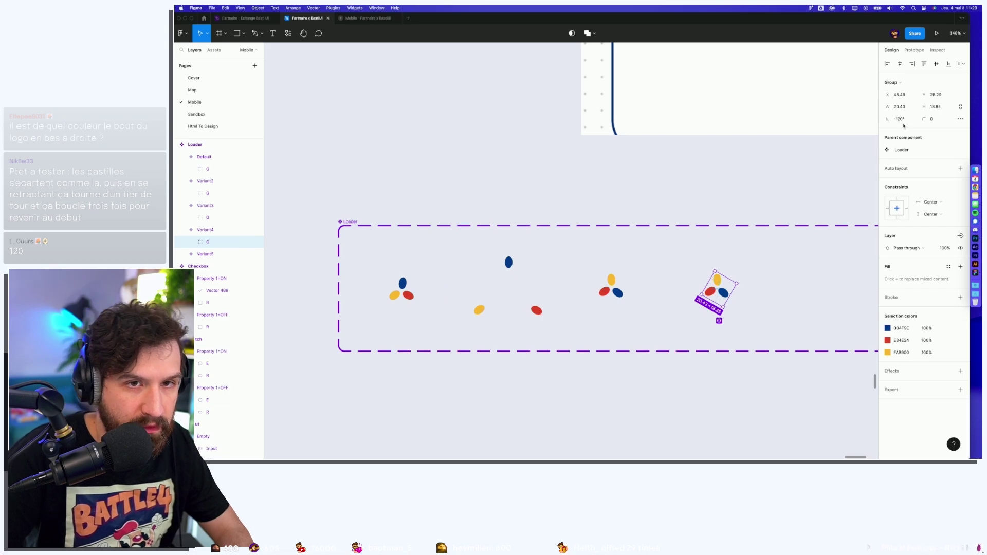
{"action": "type", "text": "120"}
{"action": "key", "text": "Return"}
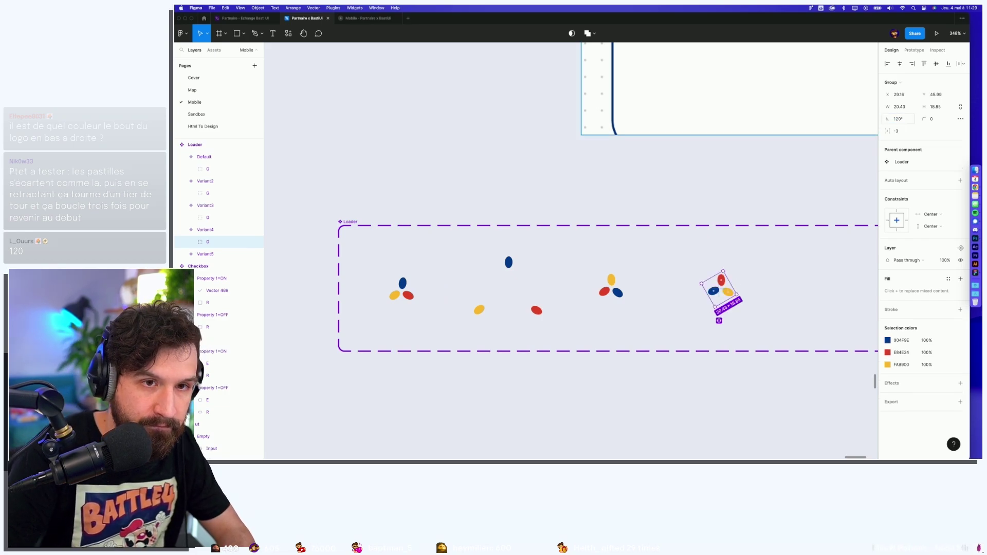
Copy the Default variant's logo into the empty Variant5 frame.
{"action": "left_click", "coordinate": [420, 297]}
{"action": "key", "text": "Return"}
{"action": "left_click", "coordinate": [844, 273]}
{"action": "key", "text": "ctrl+v"}
{"action": "left_click", "coordinate": [832, 397]}
{"action": "scroll", "coordinate": [832, 386], "scroll_direction": "down", "scroll_amount": 3}
{"action": "left_click_drag", "start_coordinate": [832, 387], "coordinate": [750, 365]}
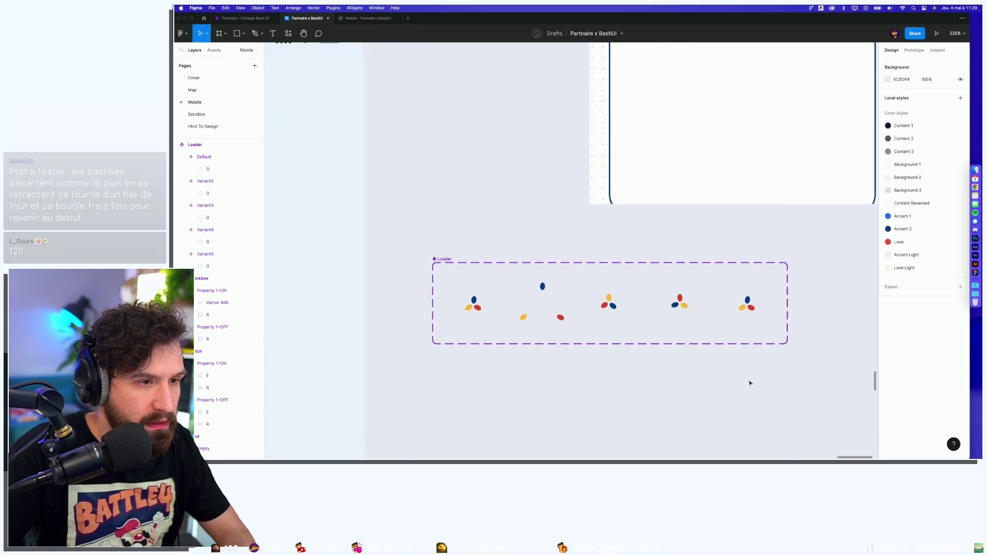
{"action": "left_click", "coordinate": [369, 19]}
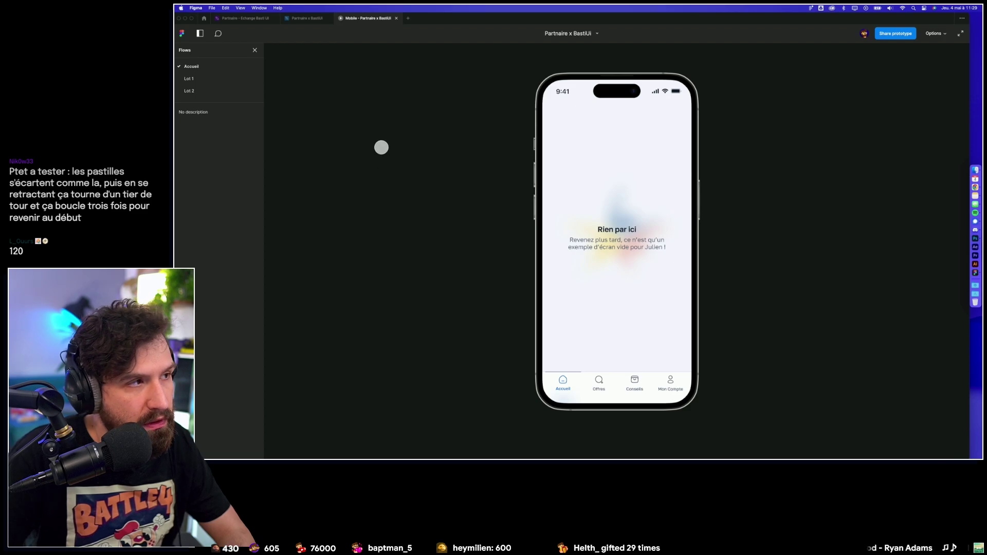
{"action": "left_click", "coordinate": [396, 18]}
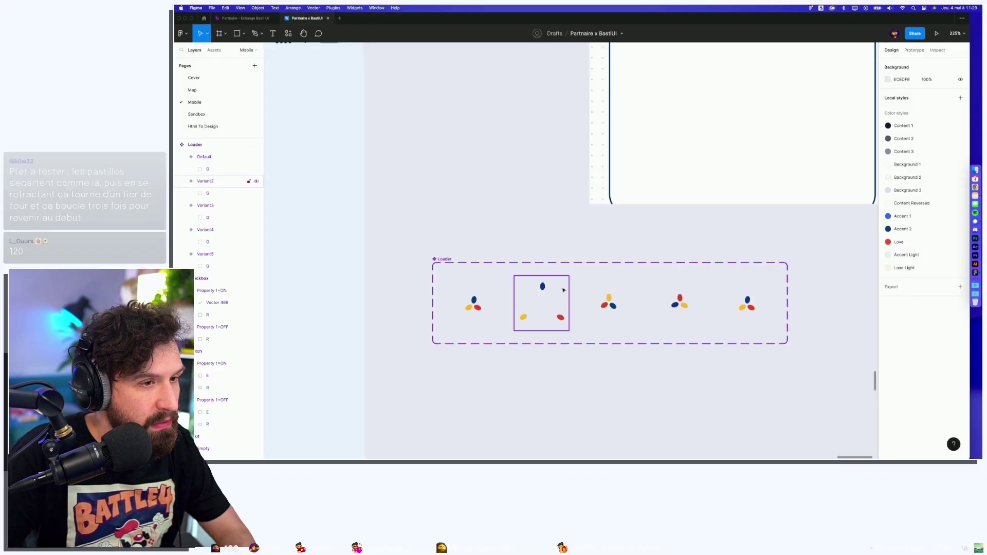
{"action": "mouse_move", "coordinate": [224, 144]}
{"action": "left_click", "coordinate": [471, 306]}
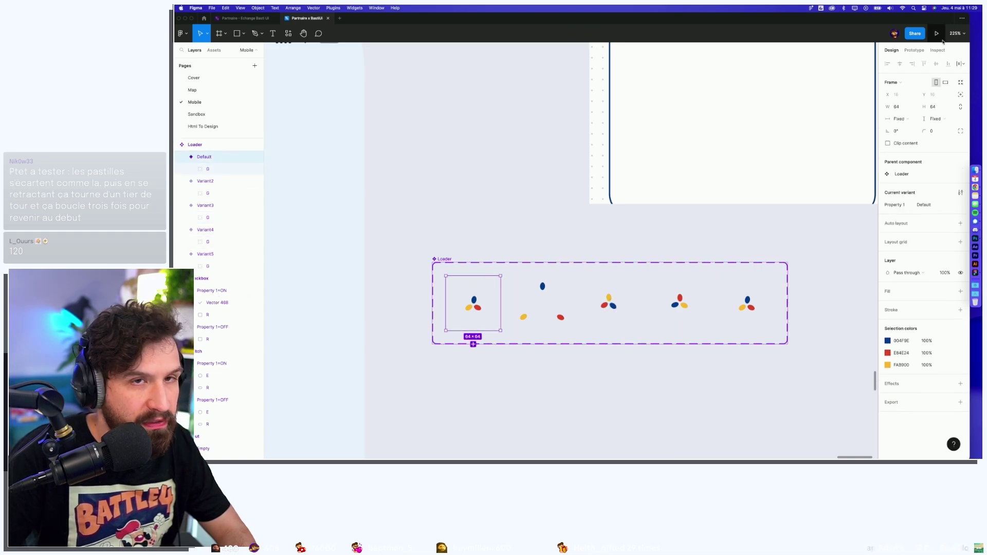
{"action": "left_click", "coordinate": [937, 33]}
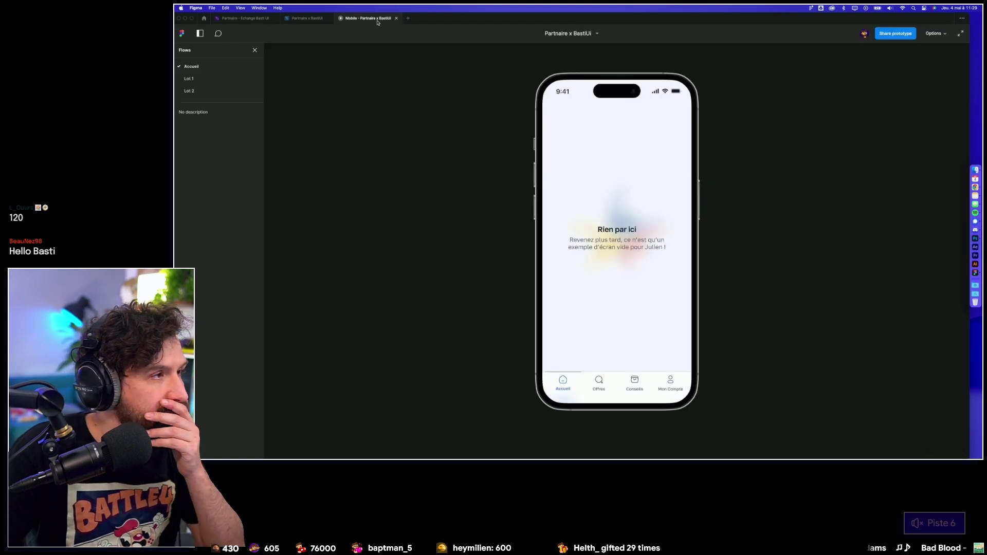
{"action": "left_click", "coordinate": [396, 18]}
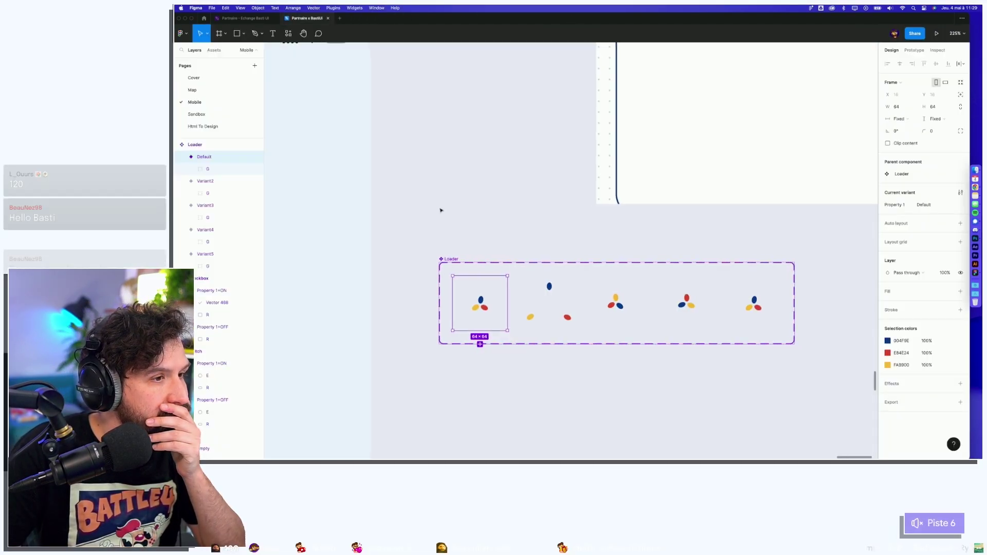
{"action": "left_click", "coordinate": [400, 160]}
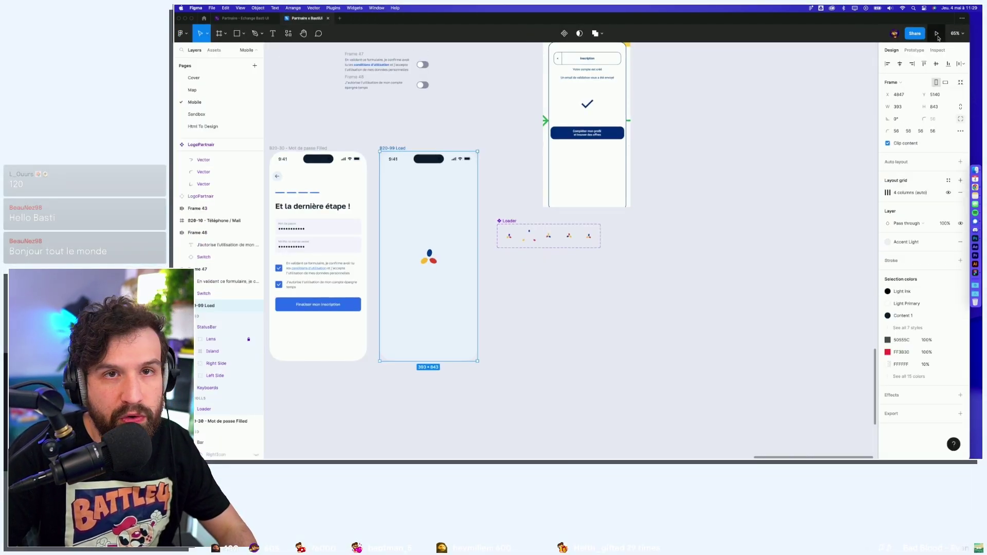
{"action": "left_click", "coordinate": [937, 33]}
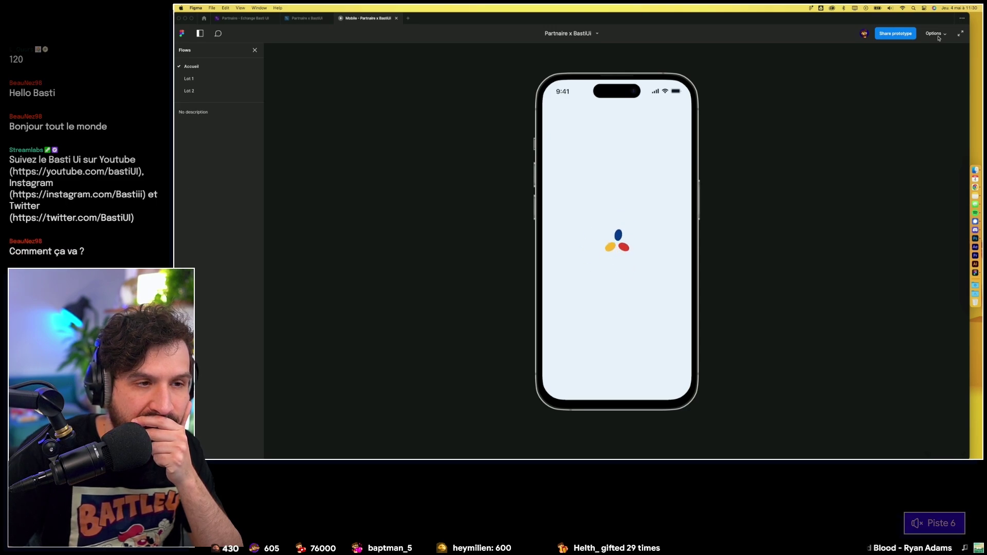
{"action": "left_click", "coordinate": [307, 18]}
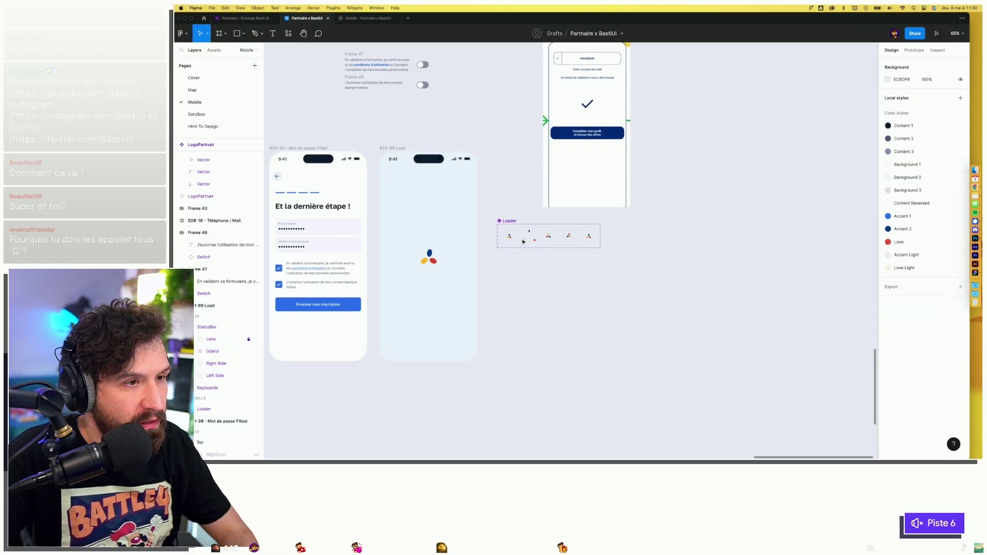
{"action": "scroll", "coordinate": [526, 247], "scroll_direction": "up", "scroll_amount": 5}
{"action": "left_click", "coordinate": [551, 236]}
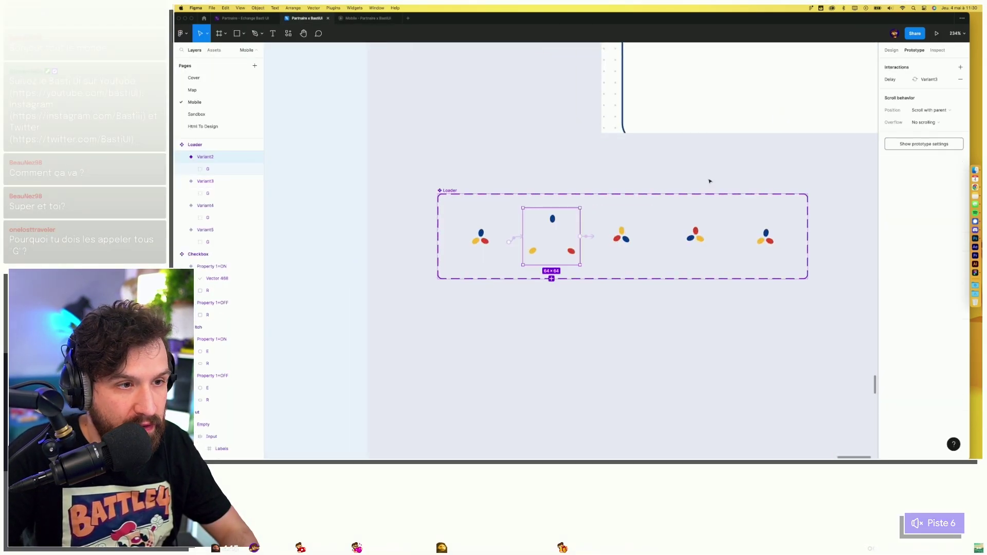
Set the transitions into Variant2 and Variant3 to Bouncy easing.
{"action": "left_click", "coordinate": [587, 237]}
{"action": "left_click", "coordinate": [828, 216]}
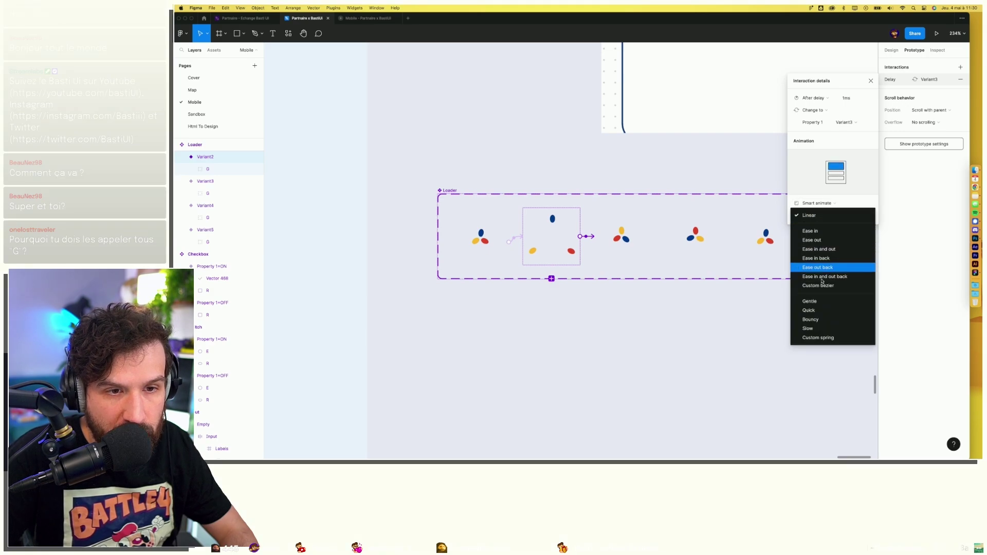
{"action": "left_click", "coordinate": [818, 320]}
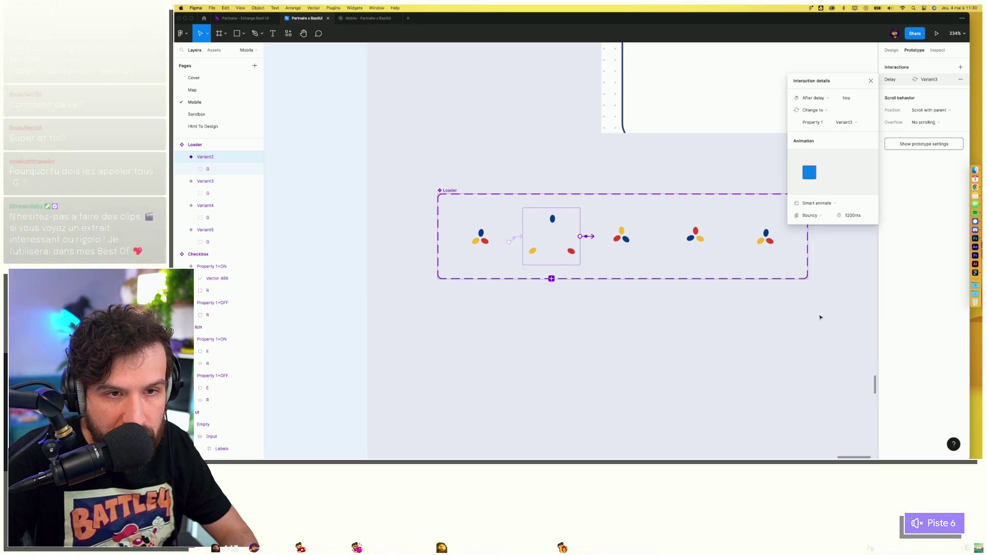
{"action": "left_click", "coordinate": [516, 238]}
{"action": "left_click", "coordinate": [817, 216]}
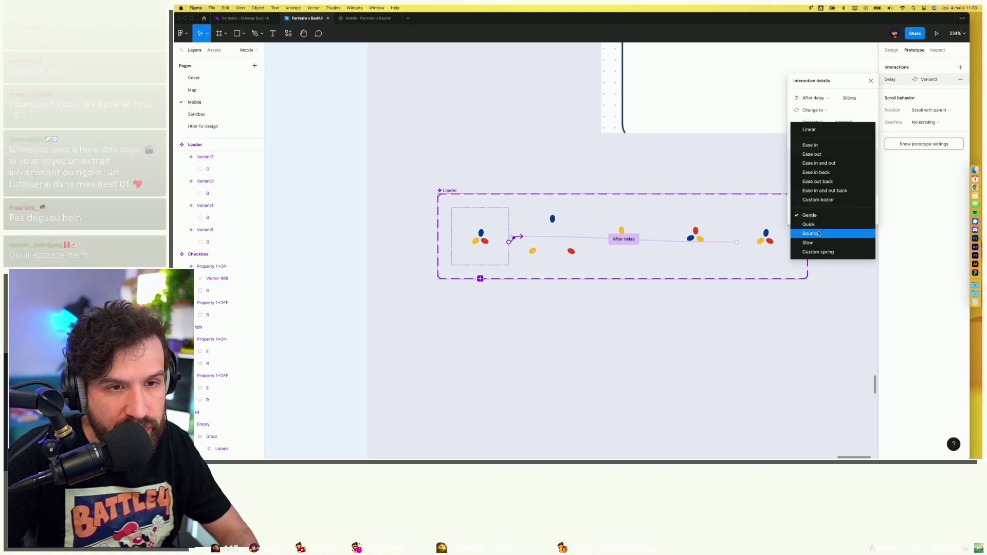
{"action": "left_click", "coordinate": [811, 233]}
{"action": "left_click", "coordinate": [558, 250]}
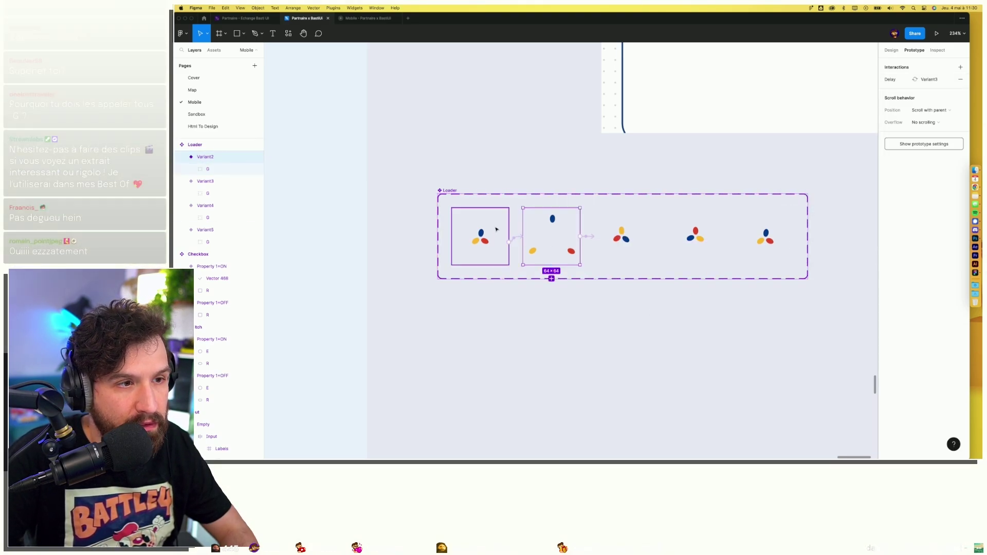
Make the Variant5-to-Default loop transition Linear with 1ms duration, then preview the prototype.
{"action": "left_click", "coordinate": [564, 239]}
{"action": "left_click", "coordinate": [561, 228], "text": "shift"}
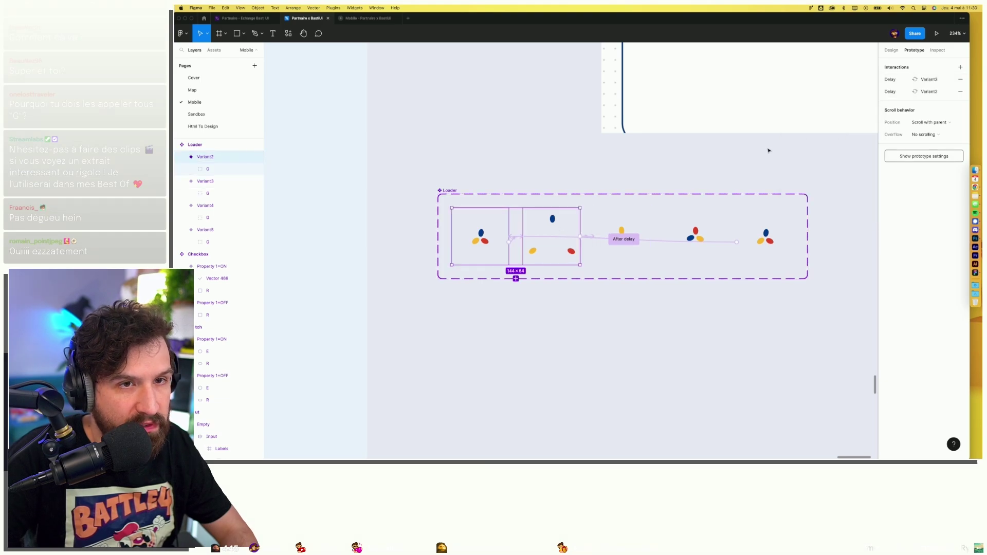
{"action": "left_click", "coordinate": [898, 81]}
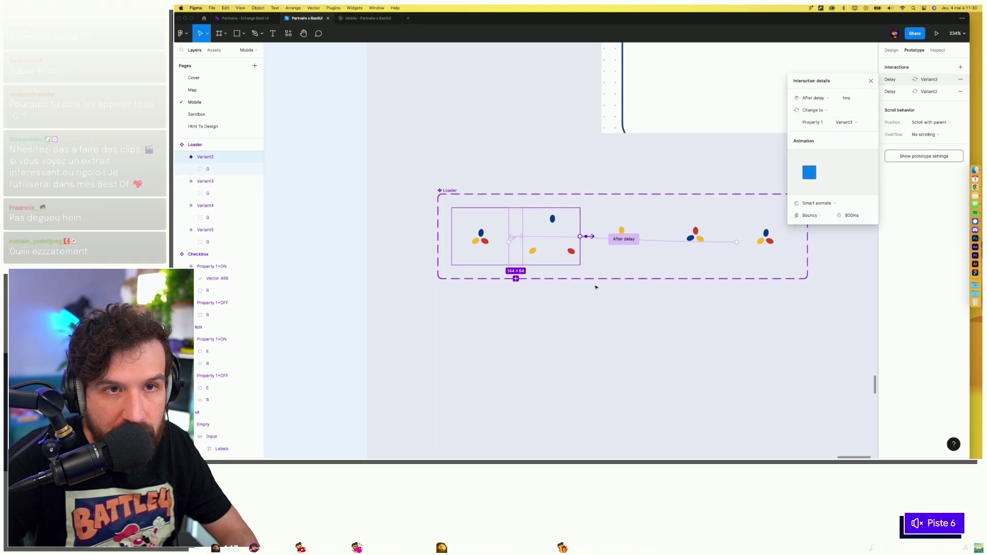
{"action": "left_click", "coordinate": [620, 245]}
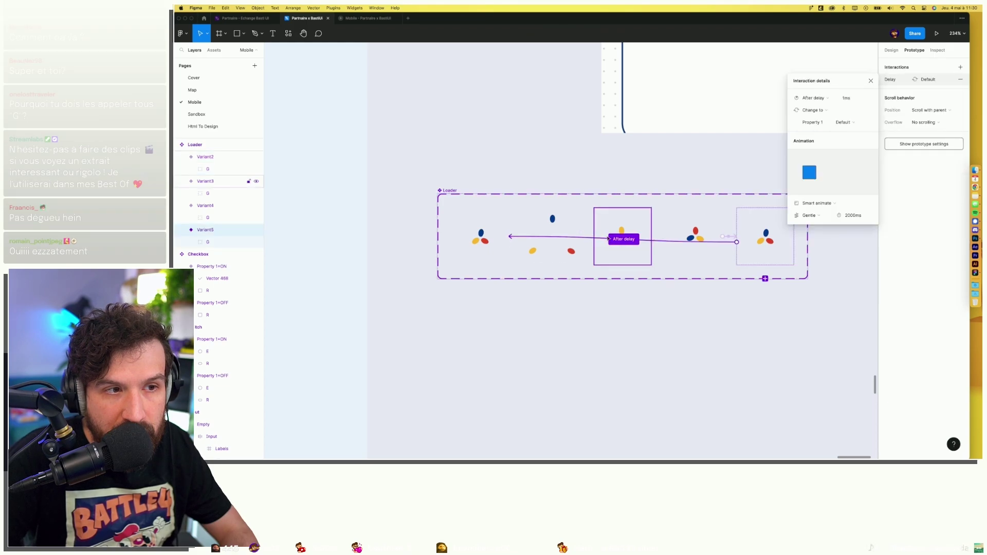
{"action": "left_click", "coordinate": [810, 214]}
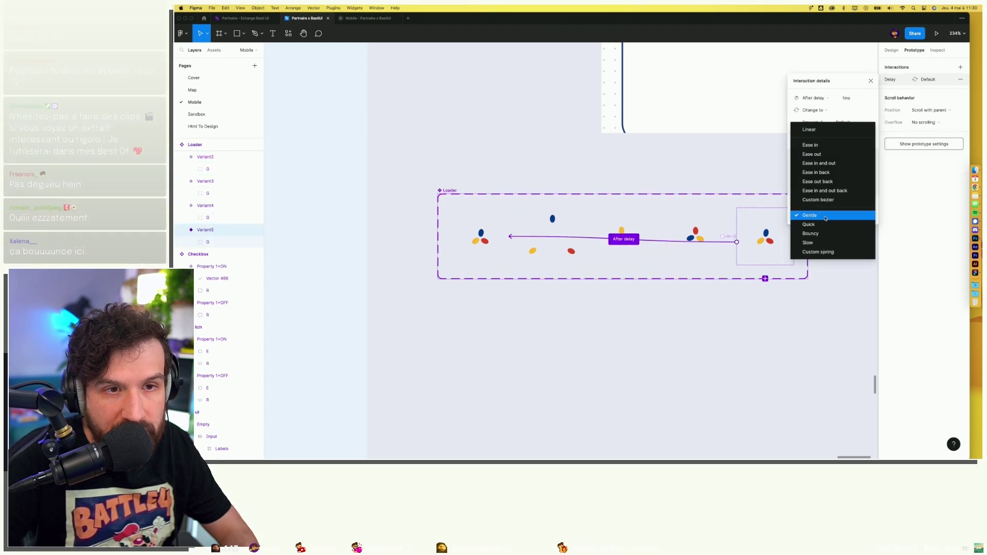
{"action": "left_click", "coordinate": [817, 130]}
{"action": "left_click", "coordinate": [851, 215]}
{"action": "type", "text": "1"}
{"action": "key", "text": "Return"}
{"action": "left_click", "coordinate": [641, 228]}
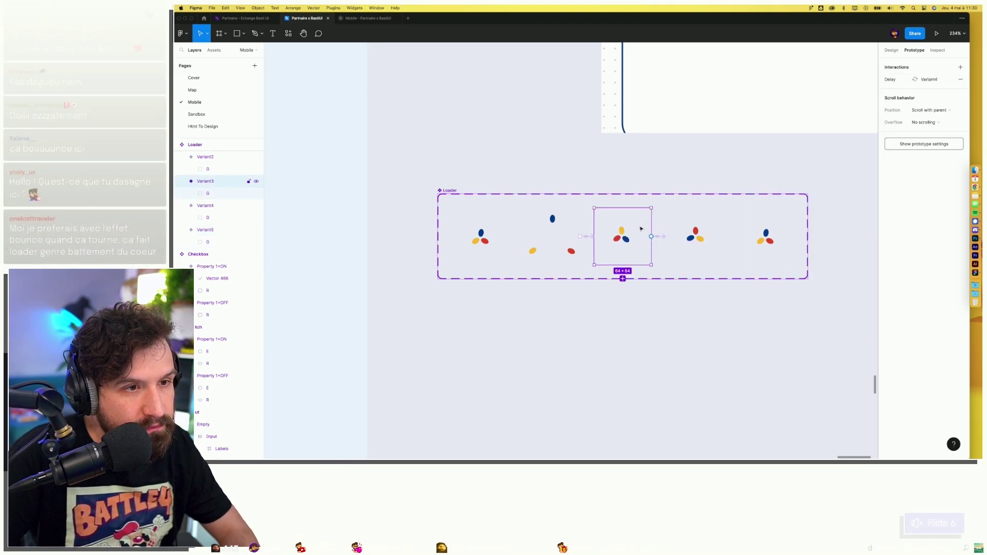
{"action": "left_click", "coordinate": [367, 18]}
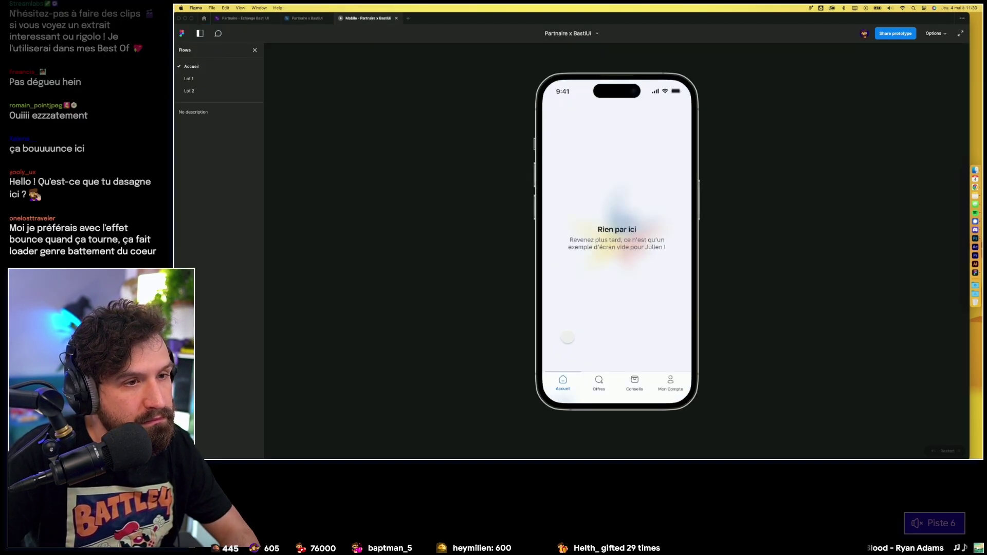
Mark the Load screen as a prototype flow start and preview it.
{"action": "left_click", "coordinate": [396, 18]}
{"action": "scroll", "coordinate": [529, 123], "scroll_direction": "down", "scroll_amount": 5}
{"action": "scroll", "coordinate": [540, 119], "scroll_direction": "left", "scroll_amount": 3}
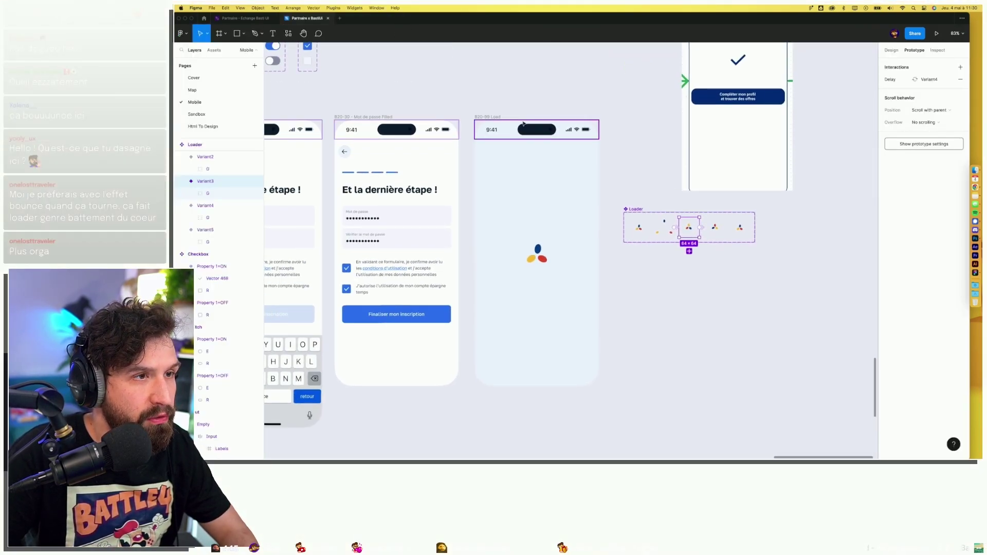
{"action": "left_click", "coordinate": [961, 68]}
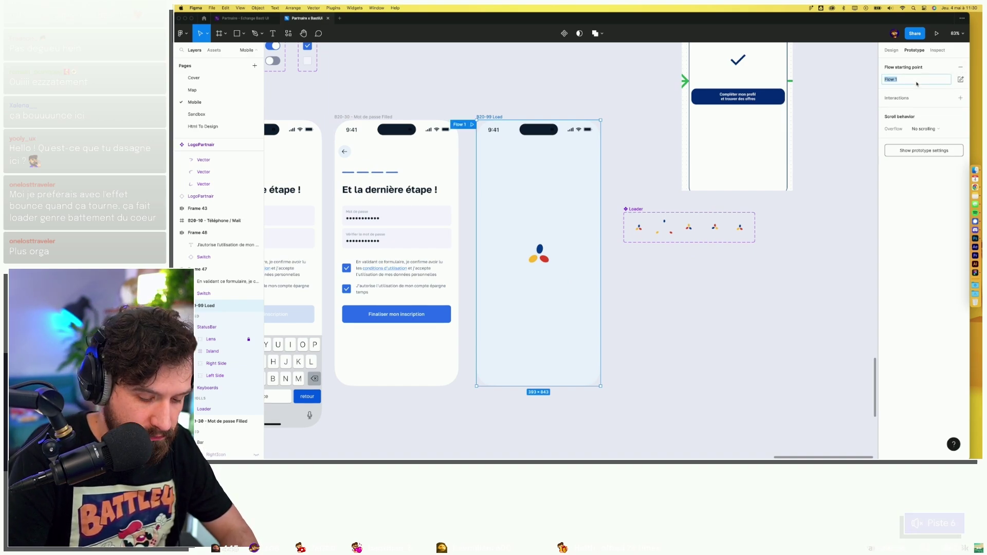
{"action": "left_click", "coordinate": [472, 124]}
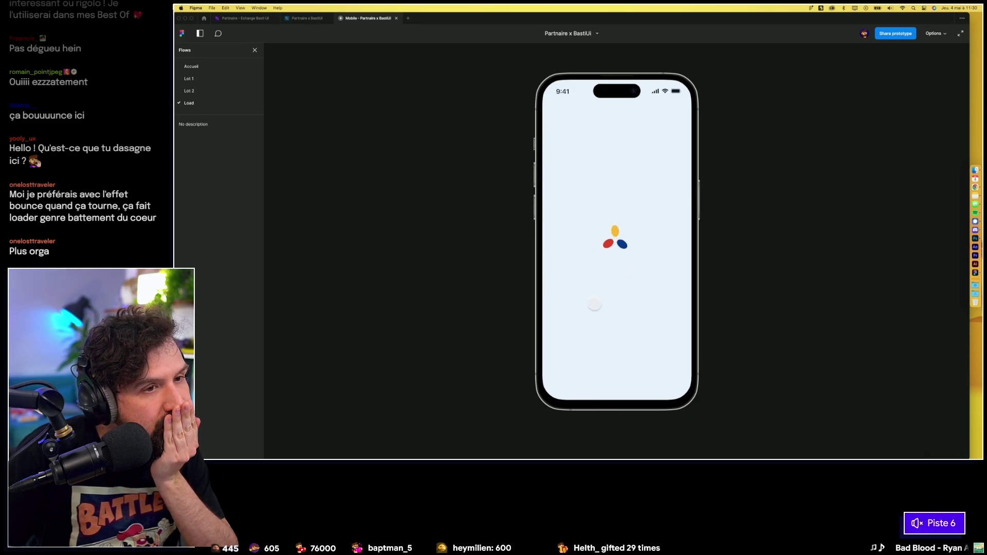
Change the Default-to-Variant2 transition easing from Bouncy to Gentle.
{"action": "left_click", "coordinate": [307, 18]}
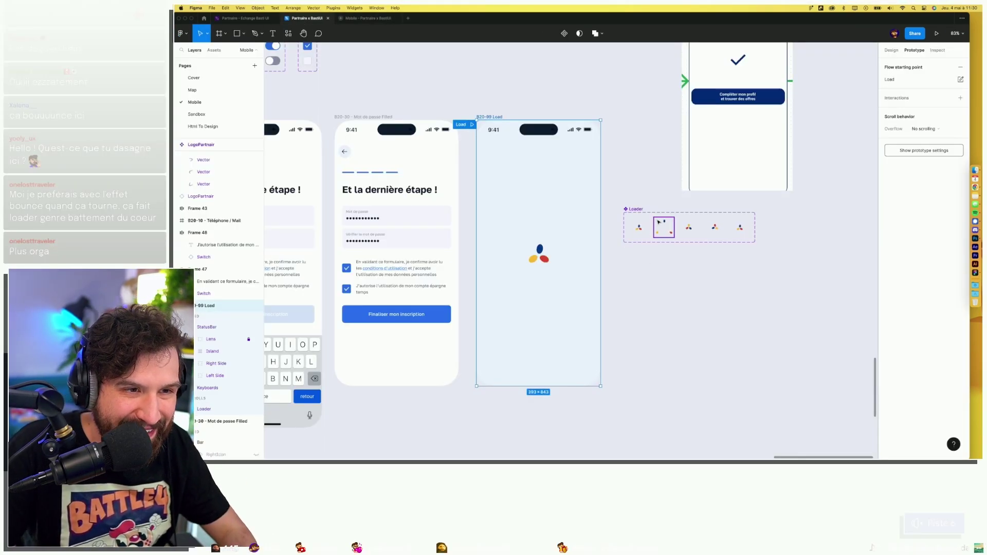
{"action": "scroll", "coordinate": [658, 222], "scroll_direction": "up", "scroll_amount": 5}
{"action": "left_click", "coordinate": [638, 255]}
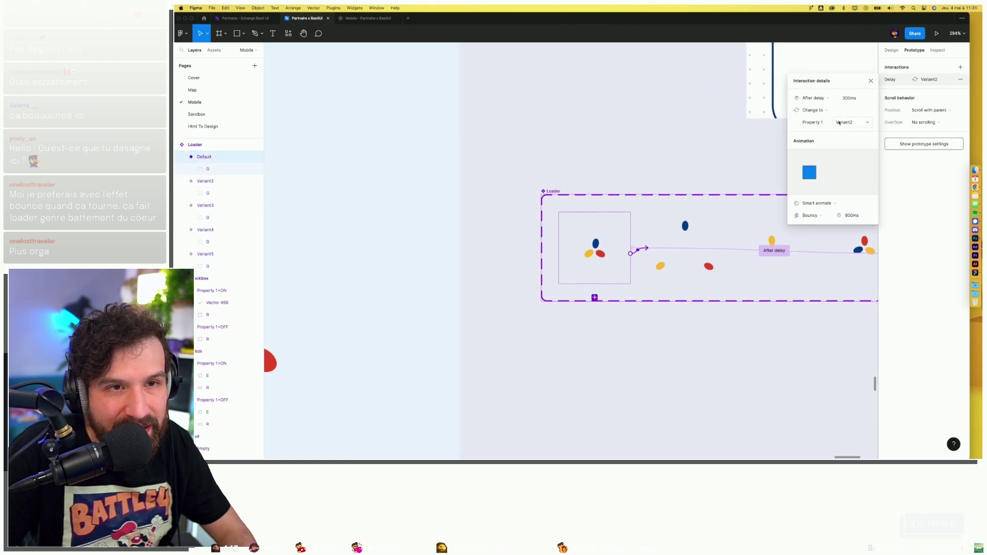
{"action": "left_click", "coordinate": [819, 215]}
{"action": "left_click", "coordinate": [822, 196]}
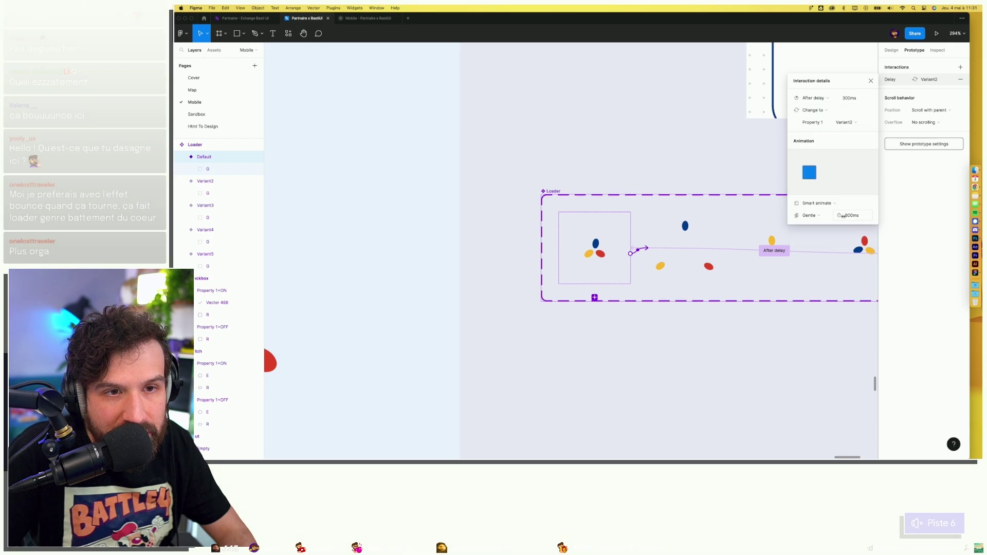
{"action": "type", "text": "200"}
Give Variant2's Smart animate transition Ease in easing and replay the loader in the Mobile preview.
{"action": "key", "text": "Return"}
{"action": "left_click", "coordinate": [716, 253]}
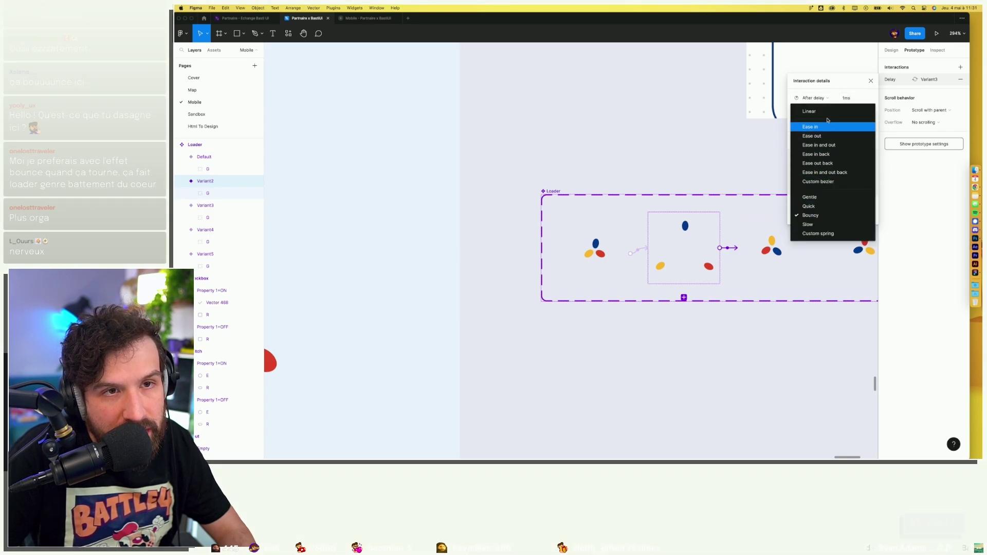
{"action": "left_click", "coordinate": [813, 111]}
{"action": "left_click", "coordinate": [828, 206]}
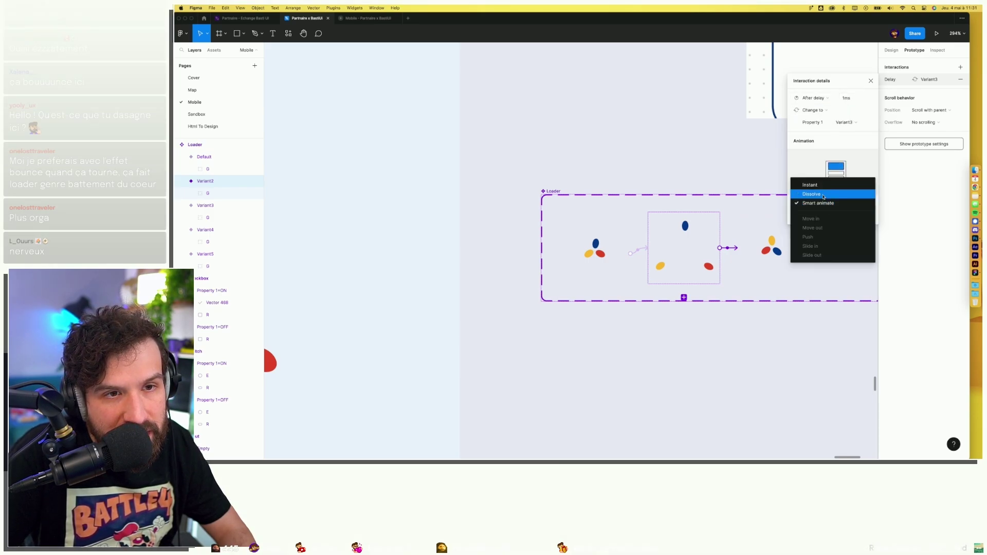
{"action": "left_click", "coordinate": [821, 204]}
{"action": "left_click", "coordinate": [818, 229]}
{"action": "left_click", "coordinate": [861, 218]}
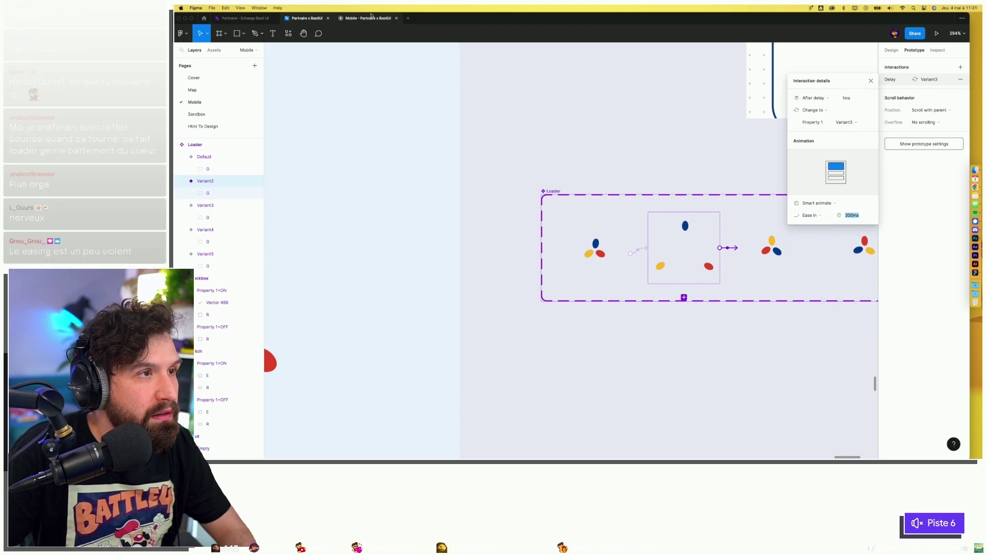
{"action": "left_click", "coordinate": [373, 18]}
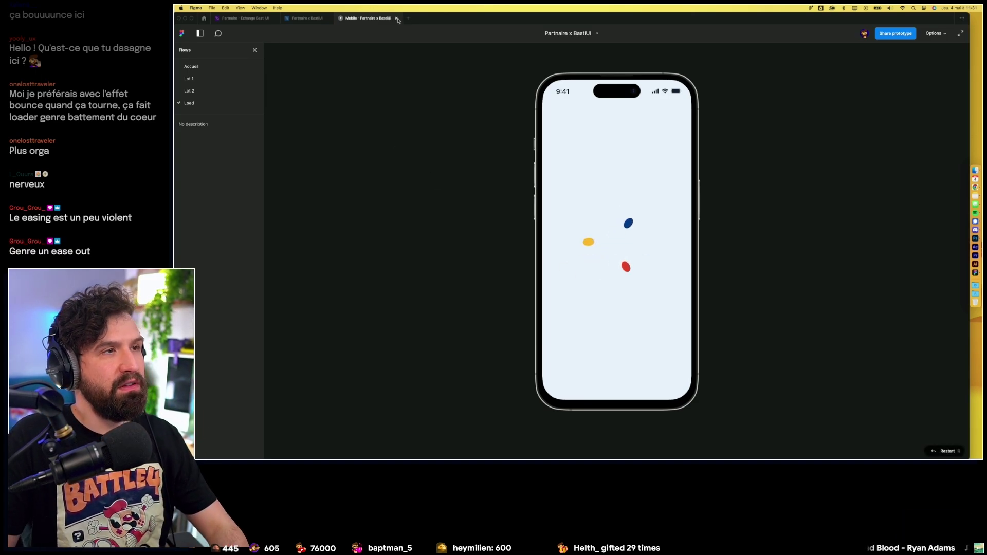
{"action": "left_click", "coordinate": [307, 18]}
Delete Variant4 and Variant5 from the Loader component.
{"action": "left_click", "coordinate": [758, 326]}
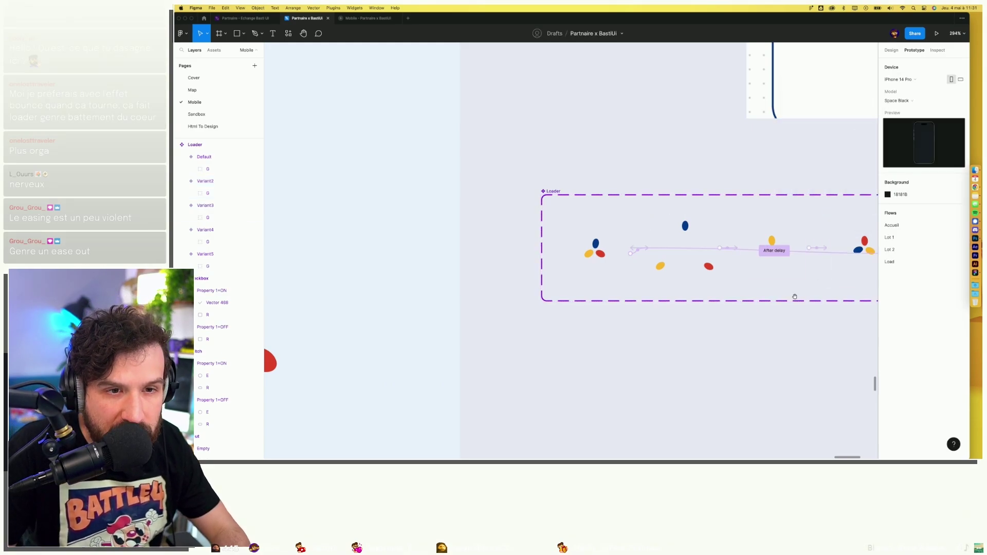
{"action": "scroll", "coordinate": [595, 287], "scroll_direction": "down", "scroll_amount": 5}
{"action": "left_click", "coordinate": [614, 250]}
{"action": "left_click", "coordinate": [666, 251], "text": "shift"}
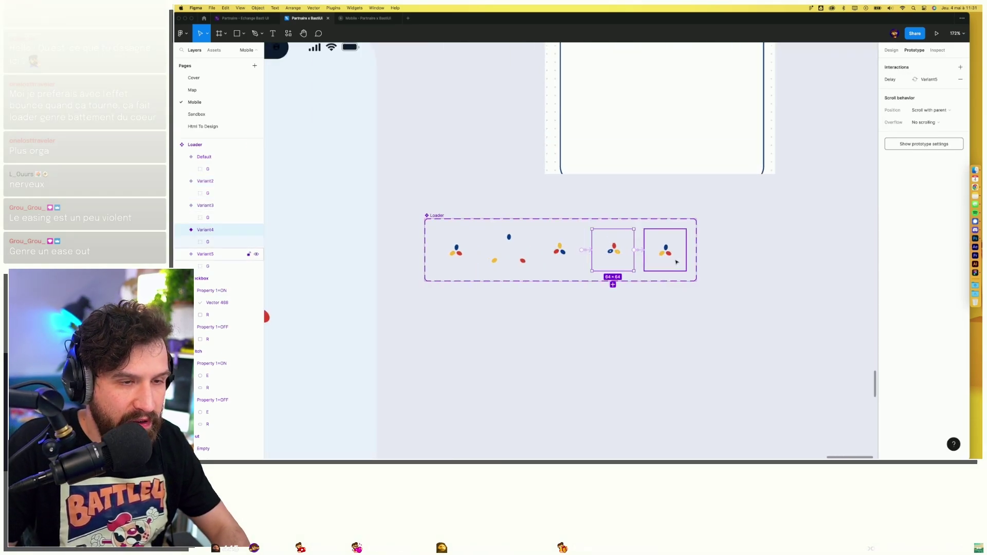
{"action": "key", "text": "Delete"}
Connect Variant3 back to the Default variant with a prototype interaction.
{"action": "scroll", "coordinate": [607, 288], "scroll_direction": "up", "scroll_amount": 3}
{"action": "left_click", "coordinate": [612, 259]}
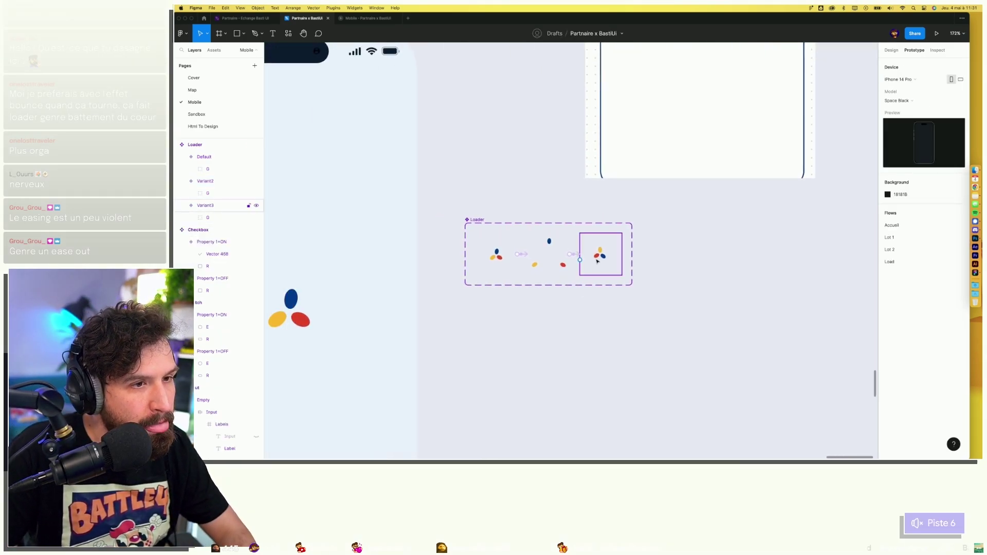
{"action": "scroll", "coordinate": [614, 264], "scroll_direction": "up", "scroll_amount": 5}
{"action": "left_click_drag", "start_coordinate": [423, 262], "coordinate": [423, 262]}
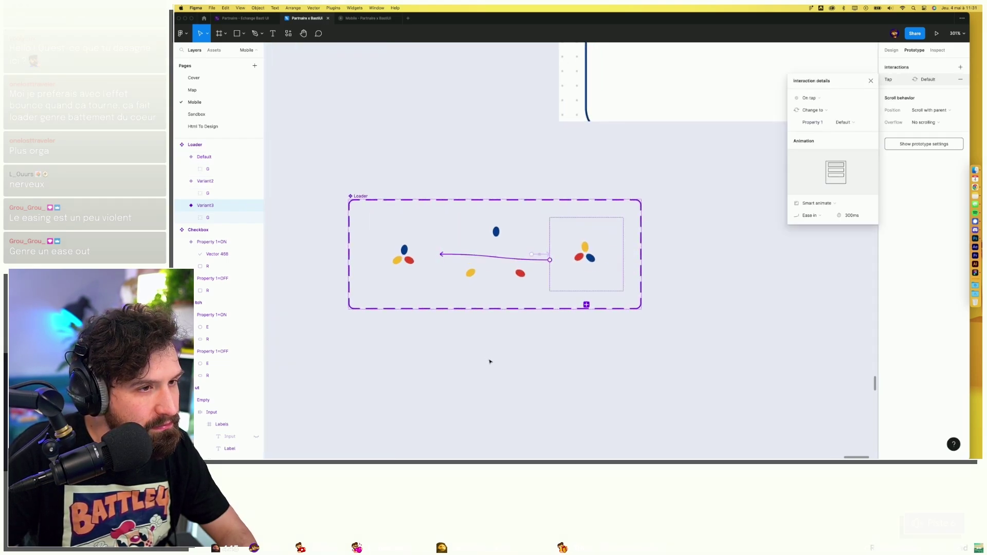
{"action": "key", "text": "Escape"}
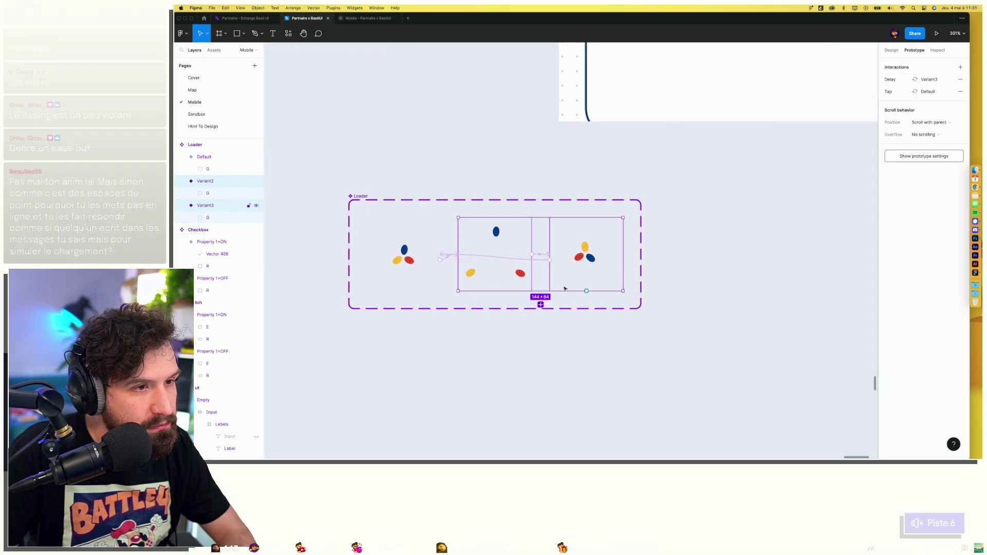
Set the loop interaction to trigger After delay 1ms with Gentle easing.
{"action": "left_click_drag", "start_coordinate": [366, 216], "coordinate": [630, 321]}
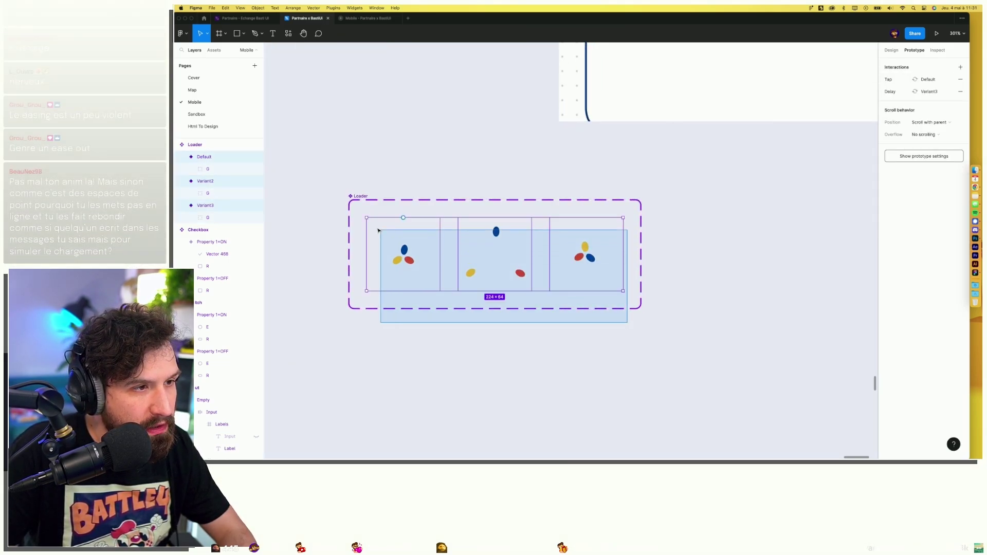
{"action": "left_click", "coordinate": [898, 80]}
{"action": "left_click", "coordinate": [810, 98]}
{"action": "left_click", "coordinate": [817, 191]}
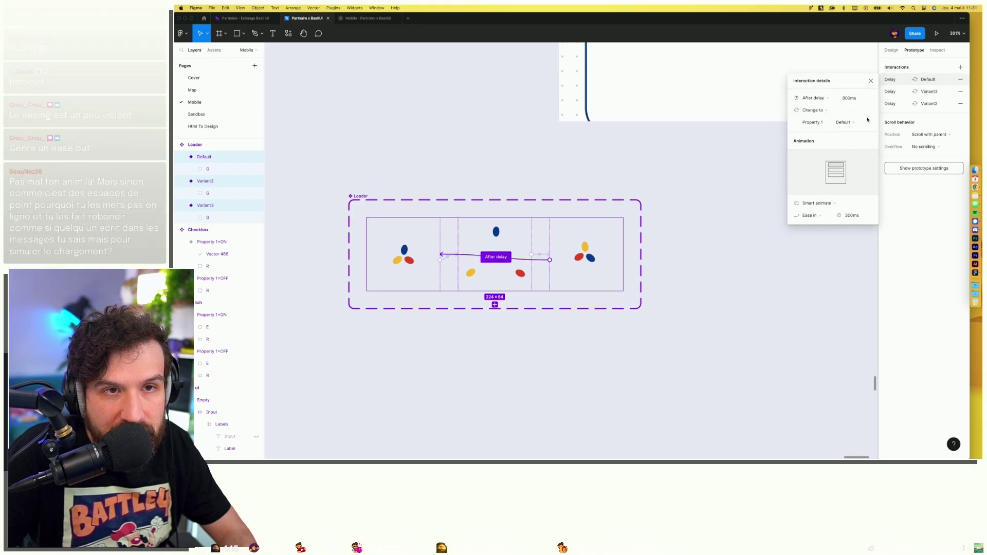
{"action": "type", "text": "1"}
{"action": "key", "text": "Return"}
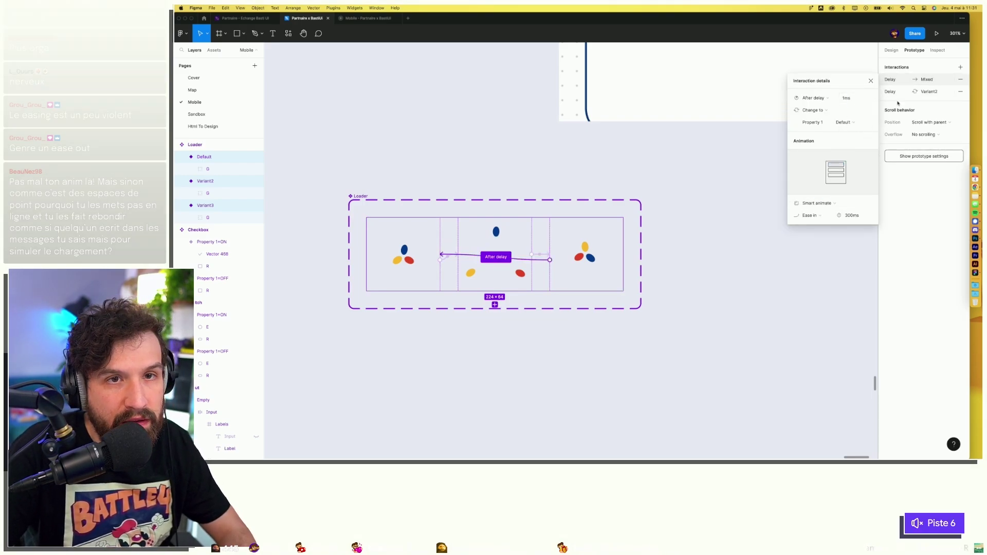
{"action": "left_click", "coordinate": [814, 216]}
{"action": "left_click", "coordinate": [813, 287]}
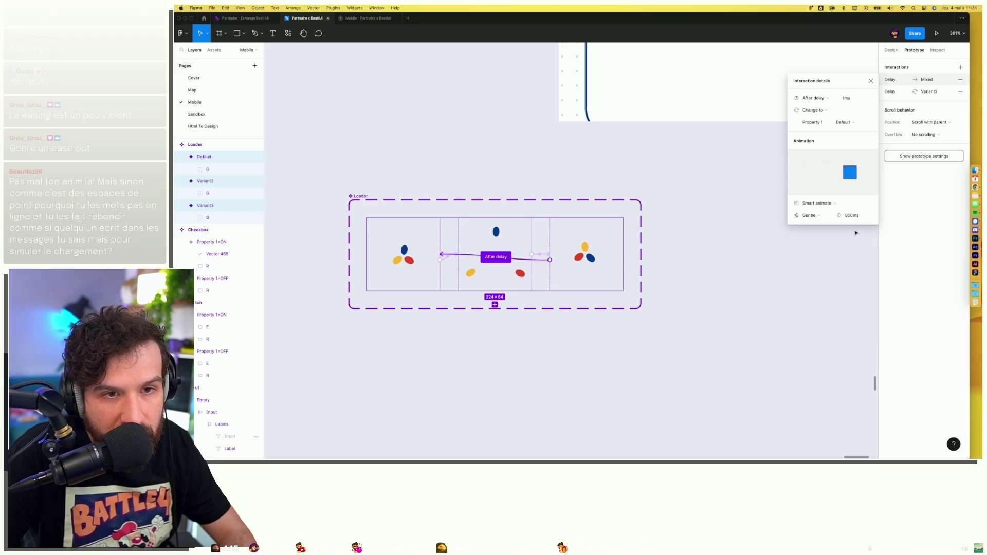
Set Variant2's transition duration to 800ms, apply a 1ms delay to all transitions, and preview.
{"action": "left_click", "coordinate": [926, 91]}
{"action": "left_click", "coordinate": [847, 228]}
{"action": "type", "text": "8"}
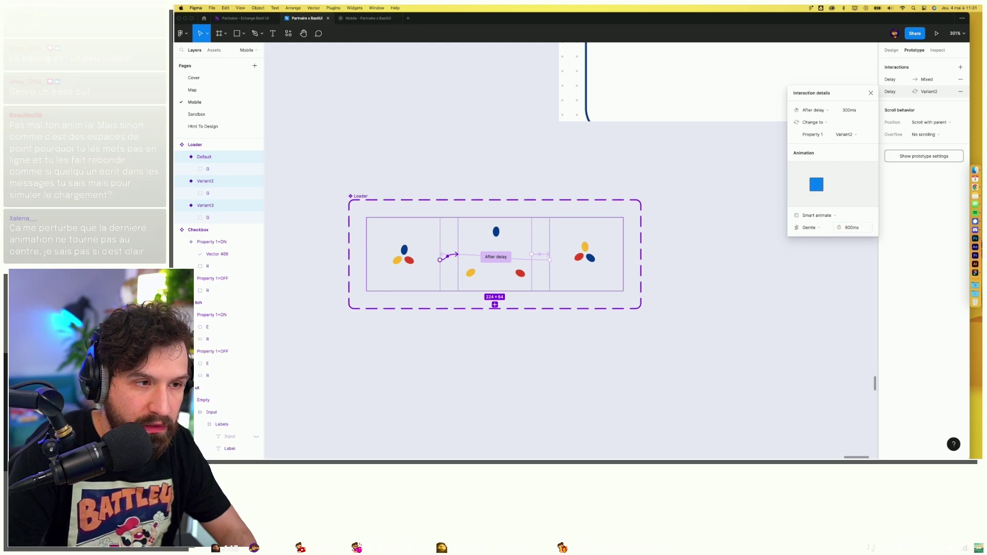
{"action": "left_click", "coordinate": [712, 353]}
{"action": "left_click_drag", "start_coordinate": [686, 367], "coordinate": [371, 211]}
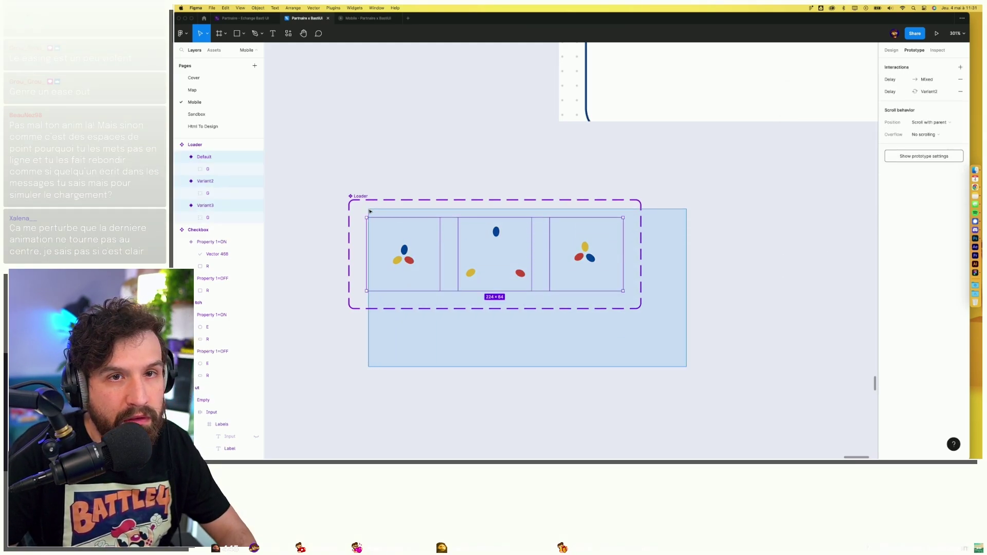
{"action": "left_click", "coordinate": [925, 95]}
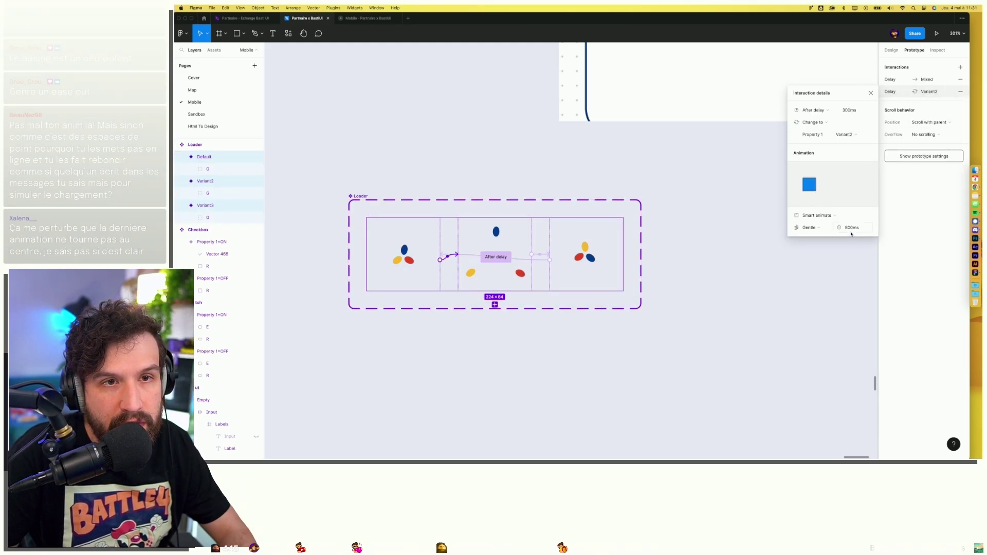
{"action": "key", "text": "Return"}
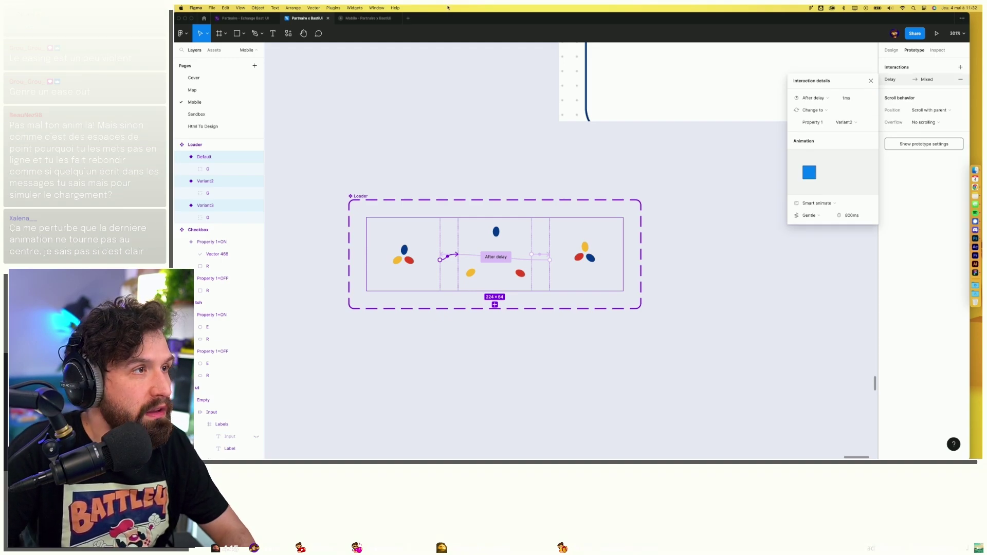
{"action": "left_click", "coordinate": [367, 18]}
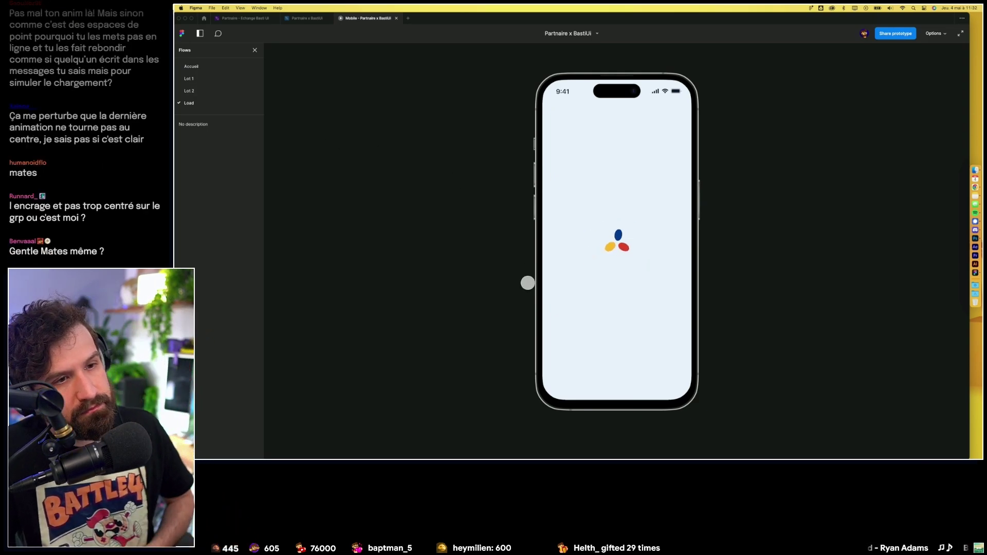
{"action": "left_click", "coordinate": [307, 18]}
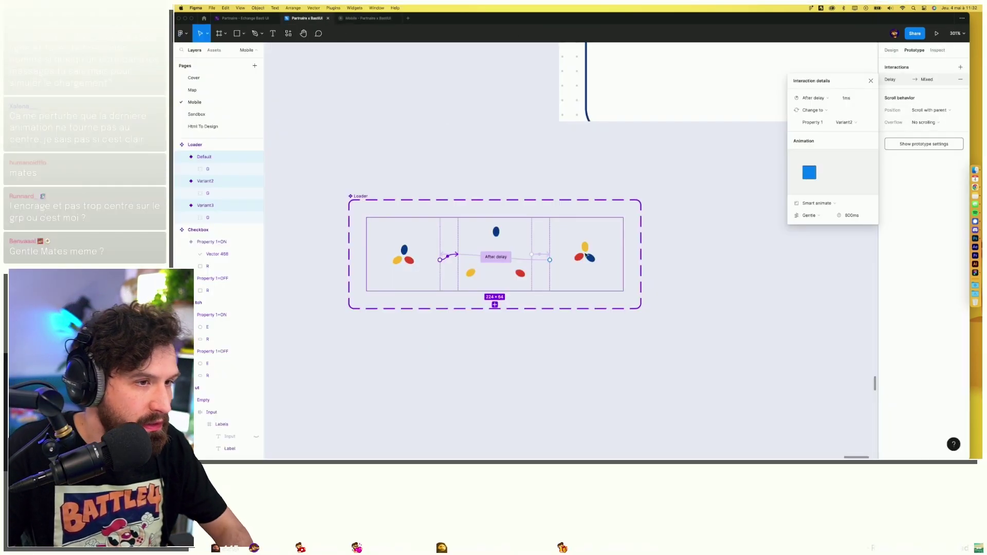
Preview the current loader animation in the prototype, then return to the design file.
{"action": "key", "text": "Escape"}
{"action": "key", "text": "Escape"}
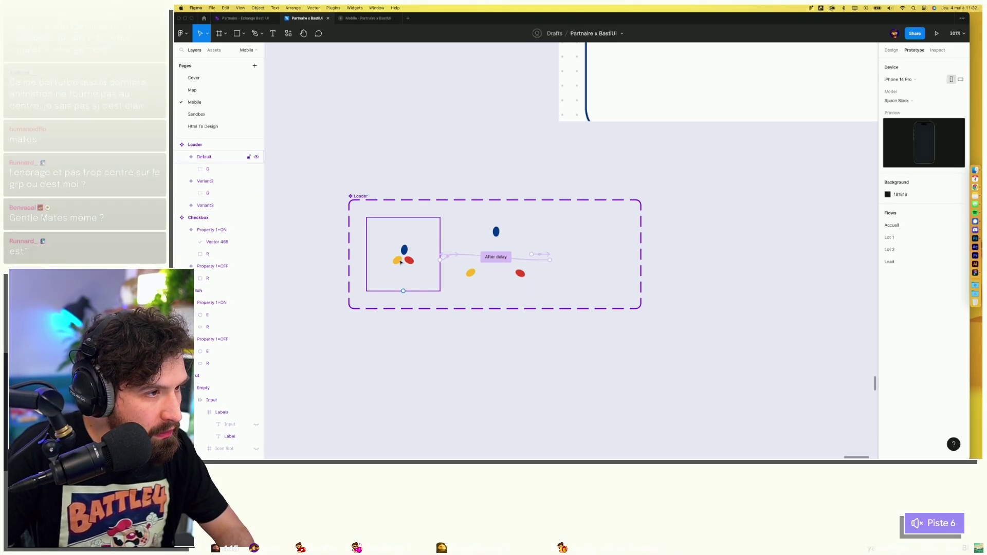
{"action": "left_click", "coordinate": [587, 254]}
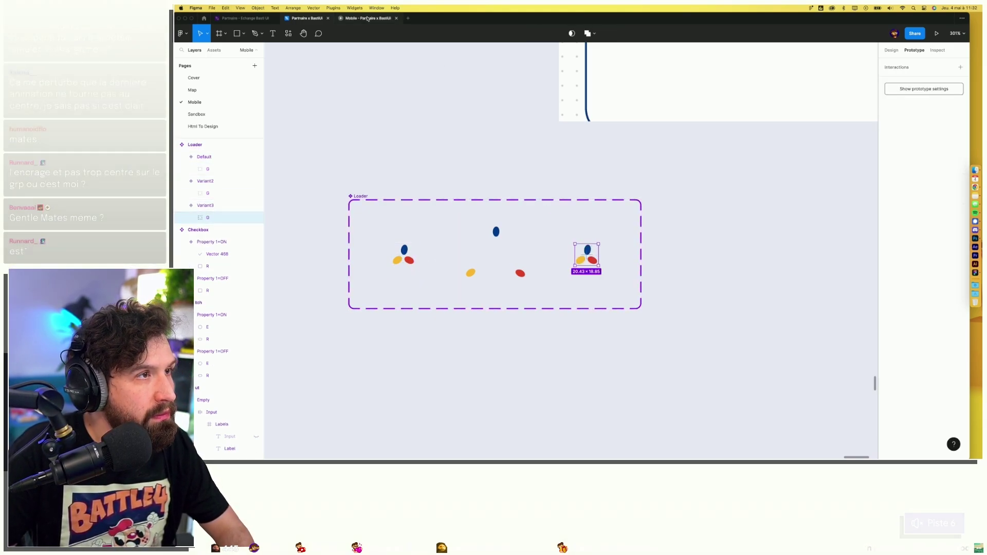
{"action": "left_click", "coordinate": [368, 18]}
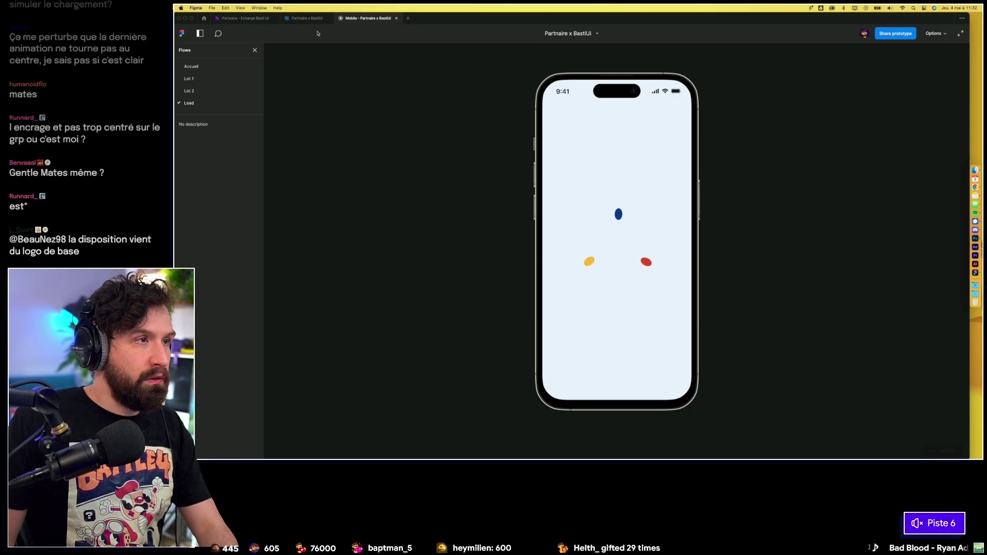
{"action": "left_click", "coordinate": [307, 18]}
In Variant2, lower the blue ellipse and raise the yellow and red ellipses toward it.
{"action": "left_click", "coordinate": [492, 229]}
{"action": "scroll", "coordinate": [479, 227], "scroll_direction": "up", "scroll_amount": 5}
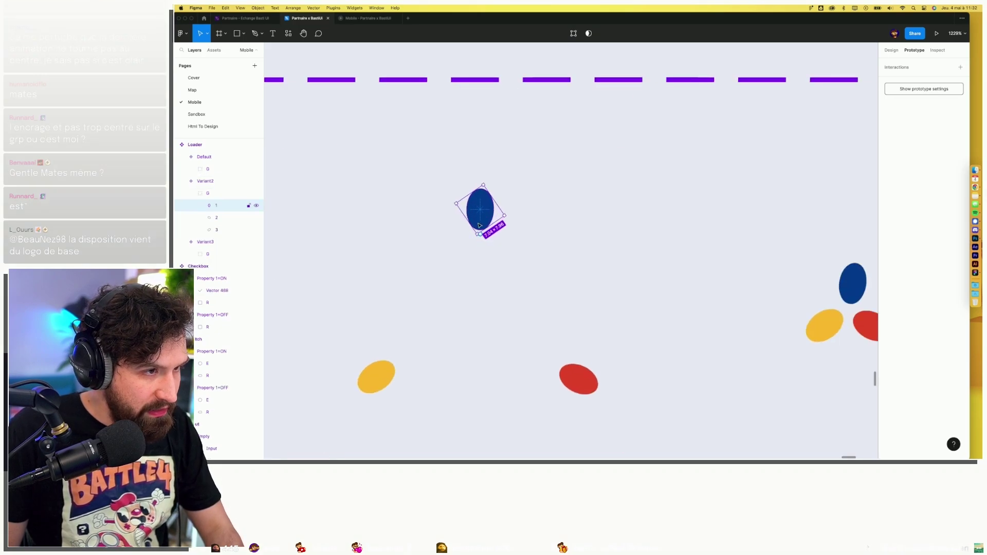
{"action": "left_click_drag", "start_coordinate": [478, 226], "coordinate": [480, 259]}
{"action": "left_click", "coordinate": [380, 379]}
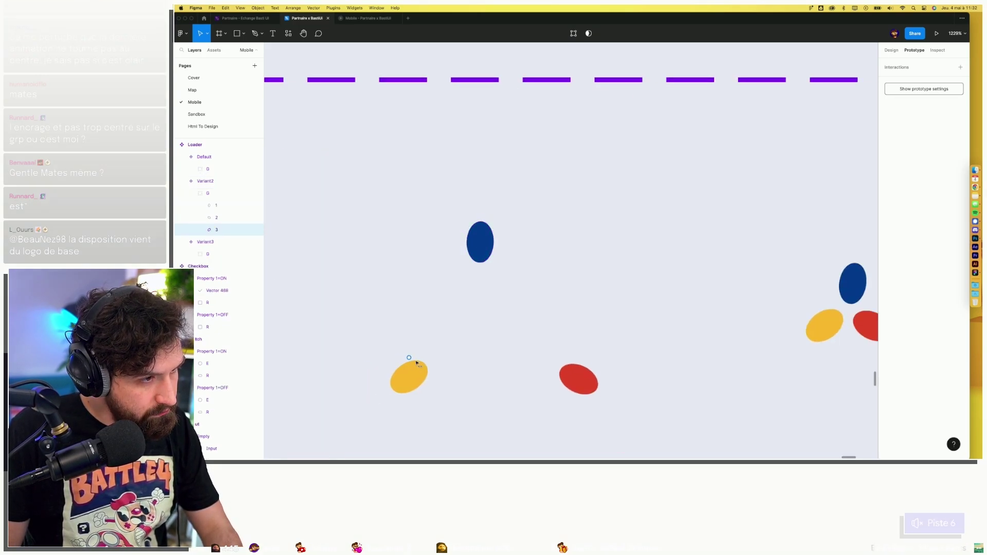
{"action": "left_click_drag", "start_coordinate": [417, 364], "coordinate": [426, 345]}
{"action": "left_click_drag", "start_coordinate": [579, 380], "coordinate": [546, 355]}
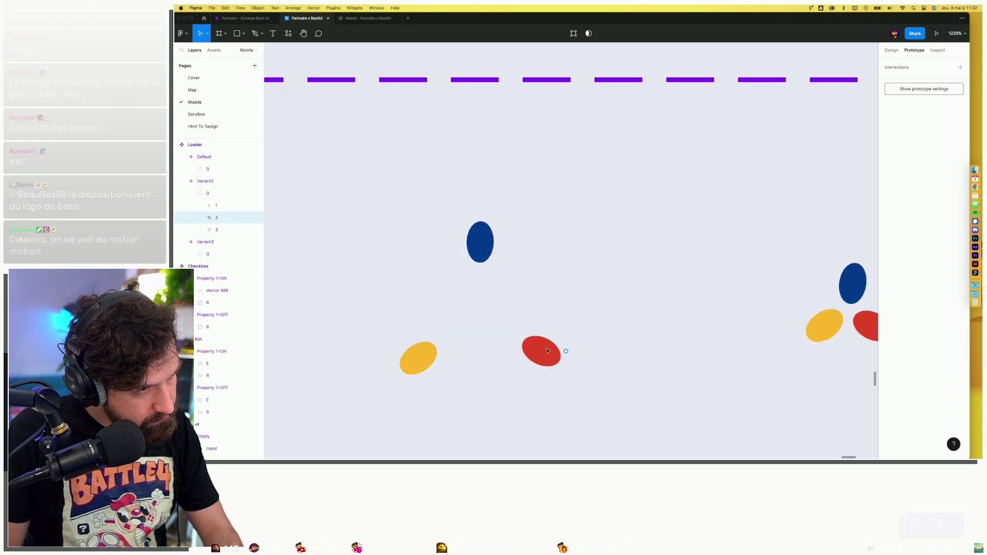
Preview the adjusted loader animation in the prototype.
{"action": "left_click", "coordinate": [422, 366]}
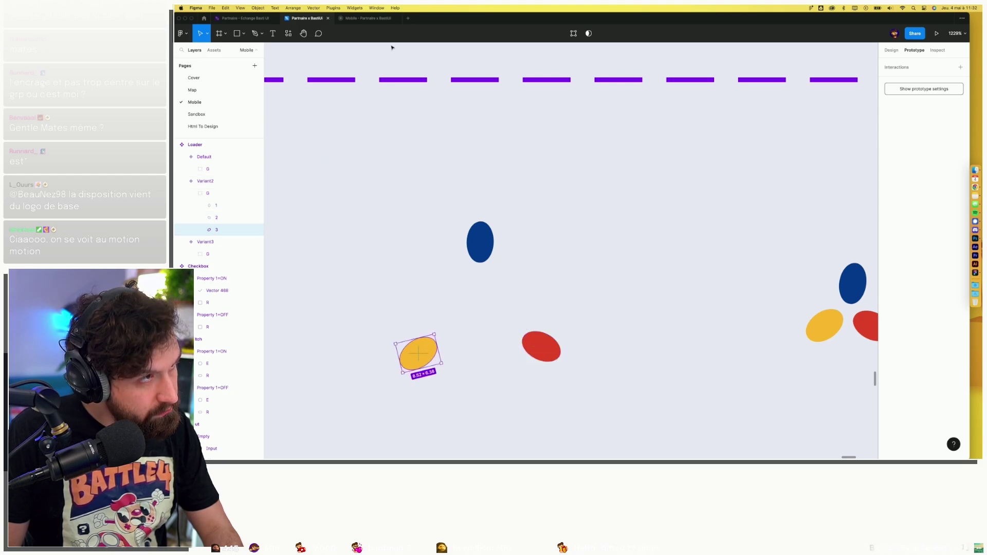
{"action": "left_click", "coordinate": [368, 18]}
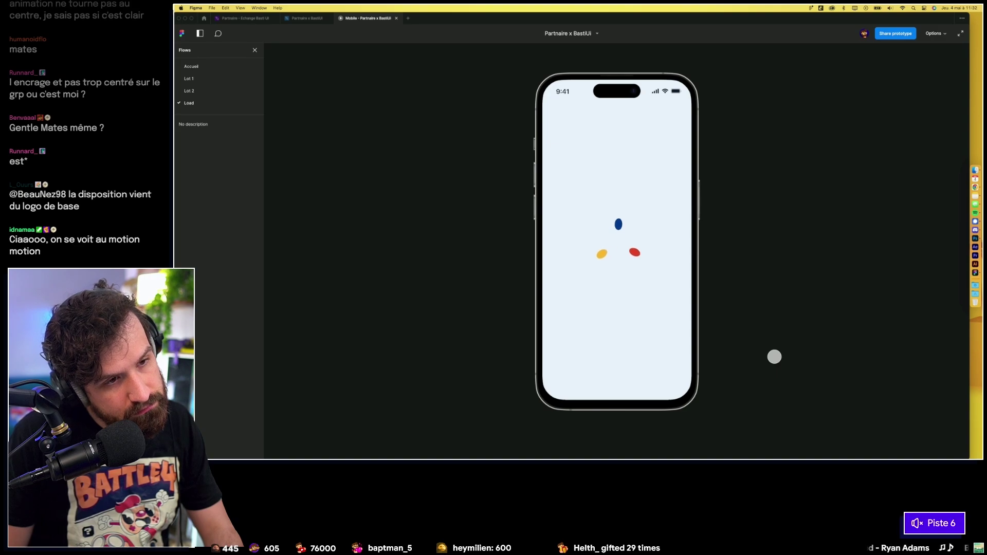
{"action": "left_click", "coordinate": [296, 19]}
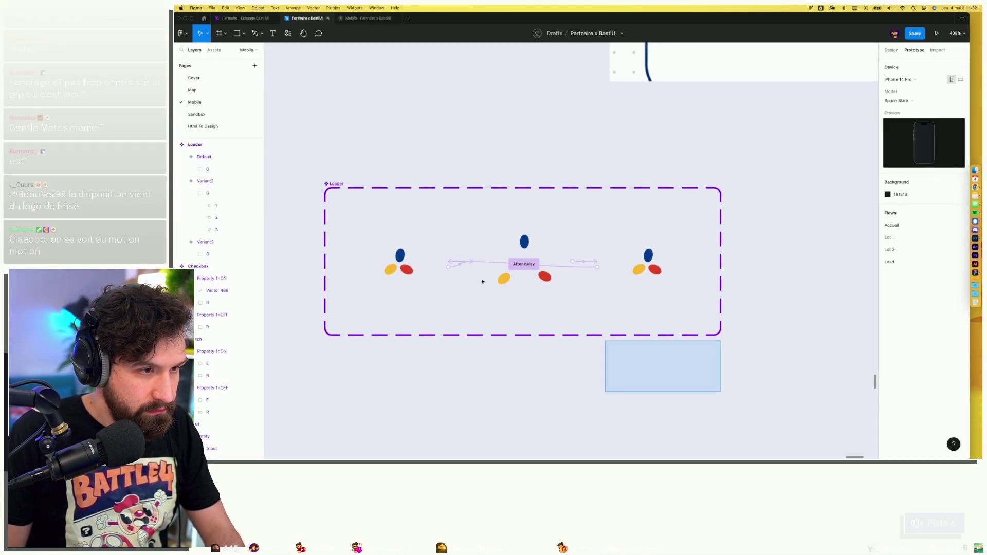
Set the shared transition easing of all three Loader variants to Bouncy.
{"action": "key", "text": "super+a"}
{"action": "left_click", "coordinate": [905, 79]}
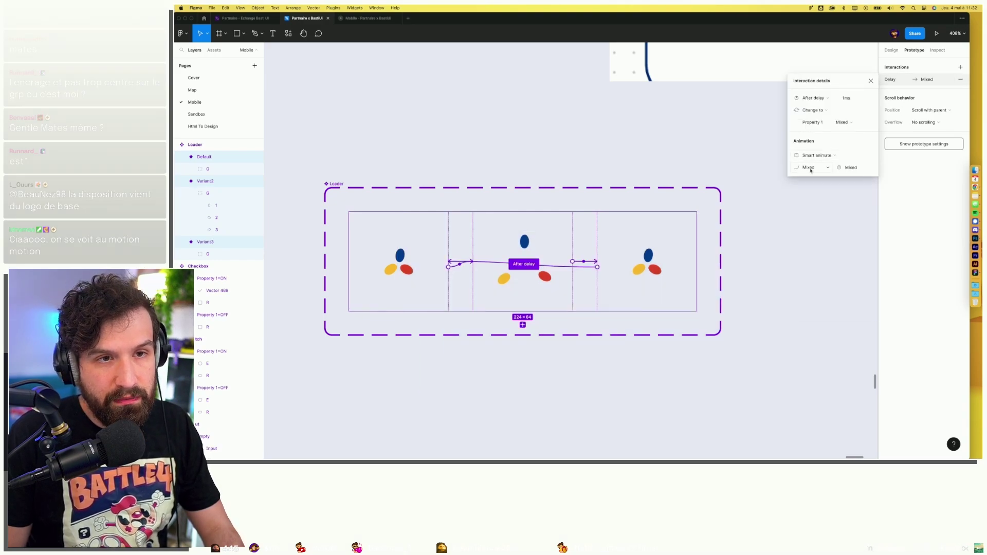
{"action": "left_click", "coordinate": [810, 169]}
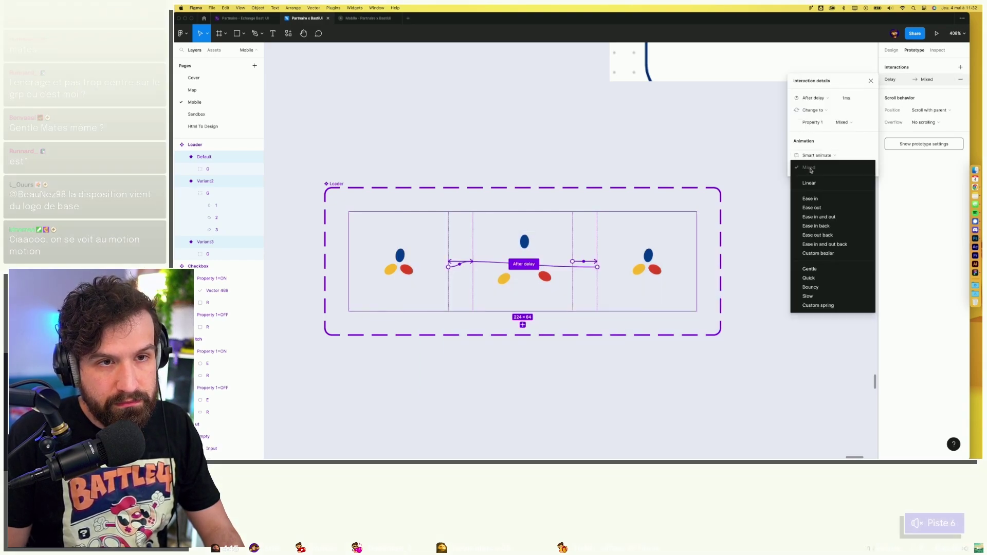
{"action": "left_click", "coordinate": [823, 287]}
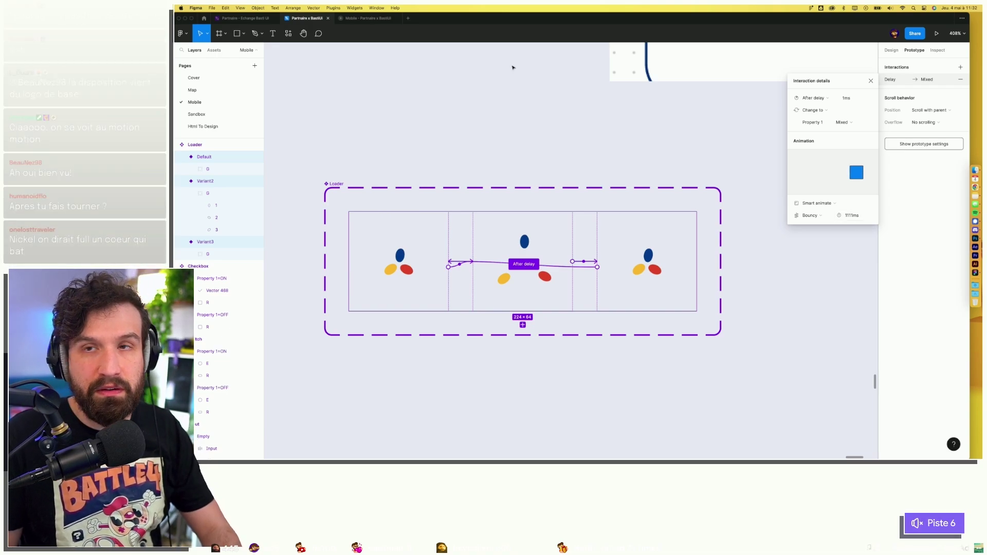
Preview the Load flow, inspect the After delay interaction, and replay the loader animation.
{"action": "left_click", "coordinate": [363, 20]}
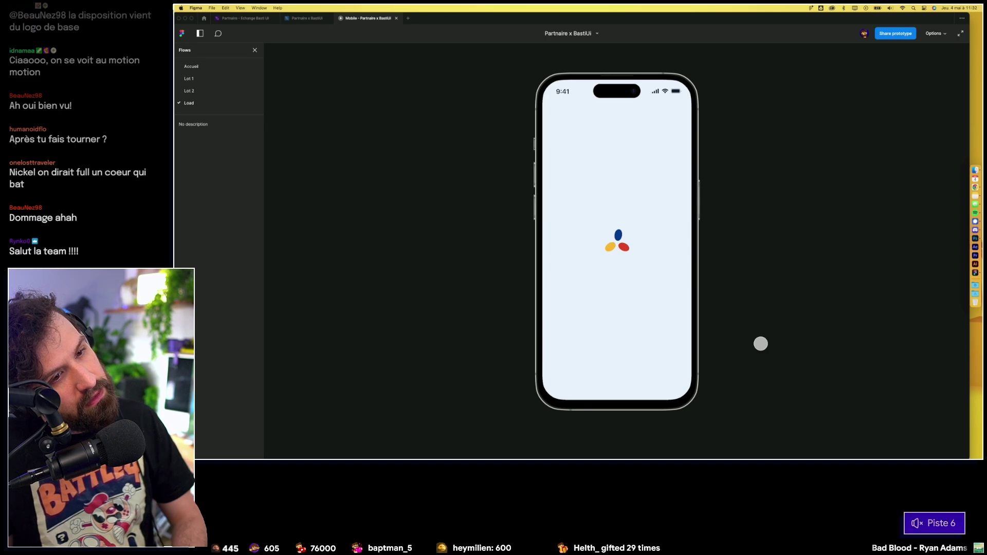
{"action": "left_click", "coordinate": [307, 18]}
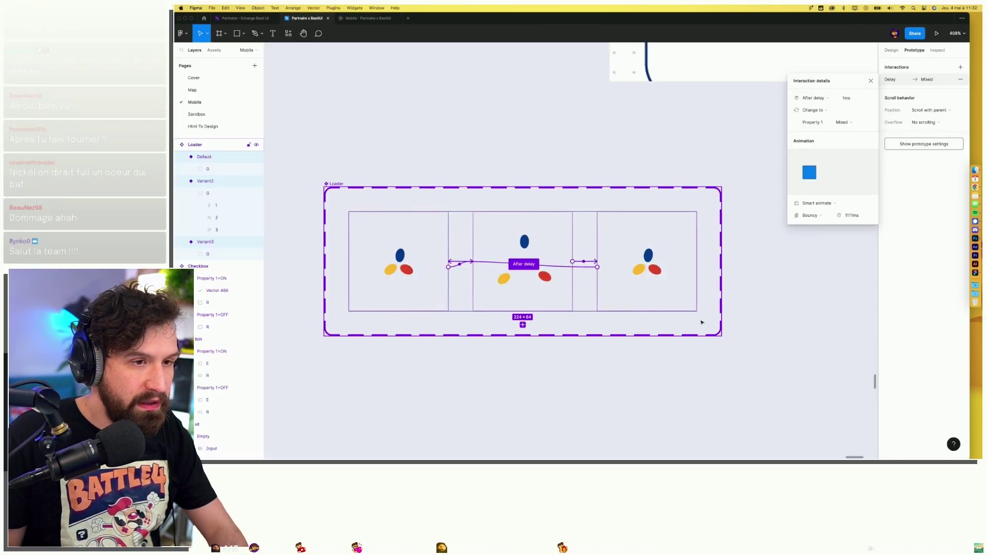
{"action": "left_click", "coordinate": [524, 264]}
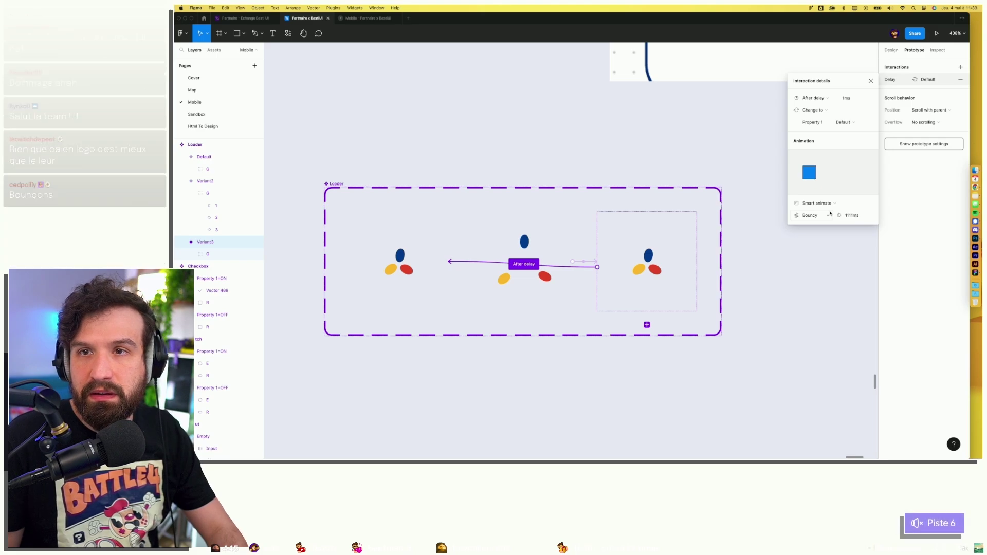
{"action": "left_click", "coordinate": [786, 271]}
{"action": "scroll", "coordinate": [776, 268], "scroll_direction": "down", "scroll_amount": 3}
{"action": "scroll", "coordinate": [776, 268], "scroll_direction": "down", "scroll_amount": 2}
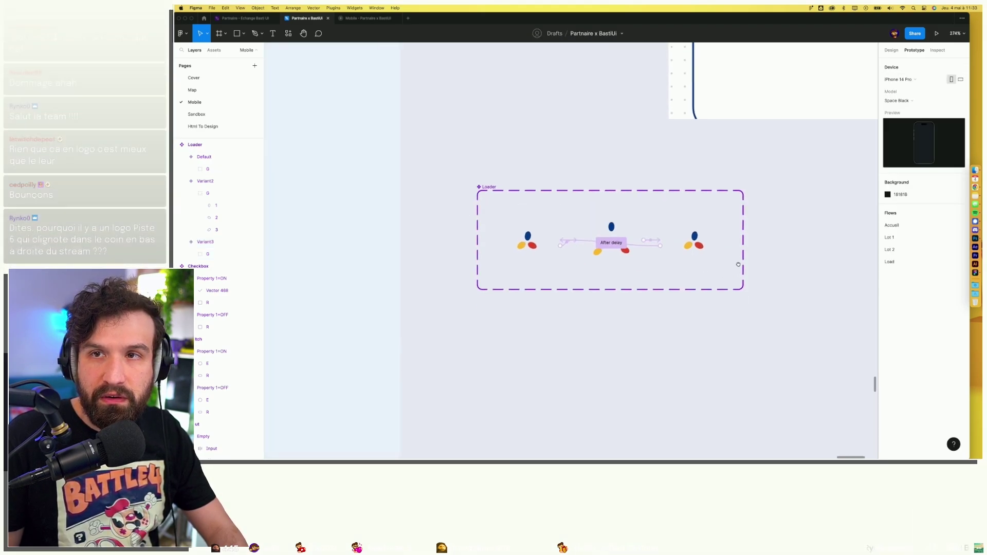
{"action": "left_click", "coordinate": [362, 19]}
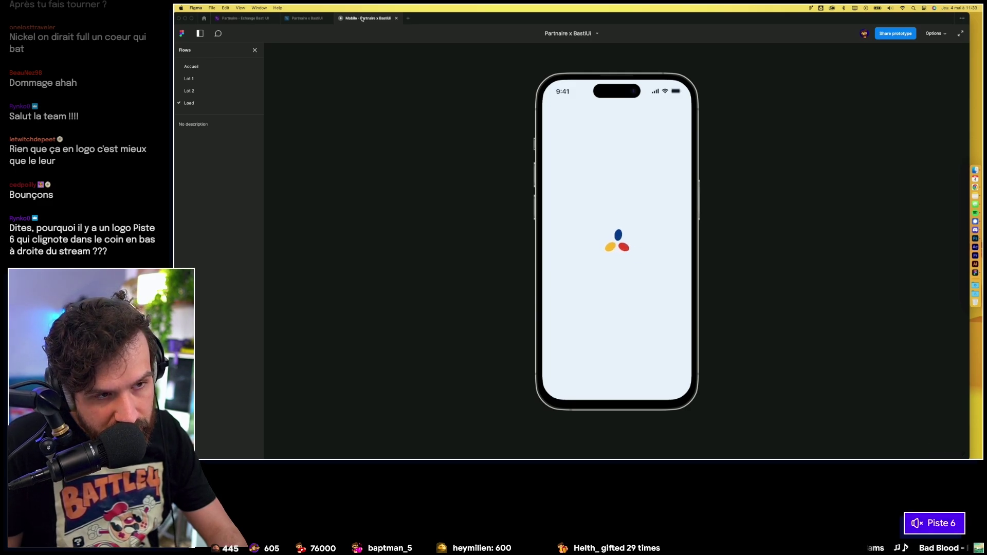
{"action": "left_click", "coordinate": [308, 18]}
Move the Loader out of the Load screen and reset it to its original small size.
{"action": "scroll", "coordinate": [556, 284], "scroll_direction": "down", "scroll_amount": 3}
{"action": "scroll", "coordinate": [569, 311], "scroll_direction": "down", "scroll_amount": 2}
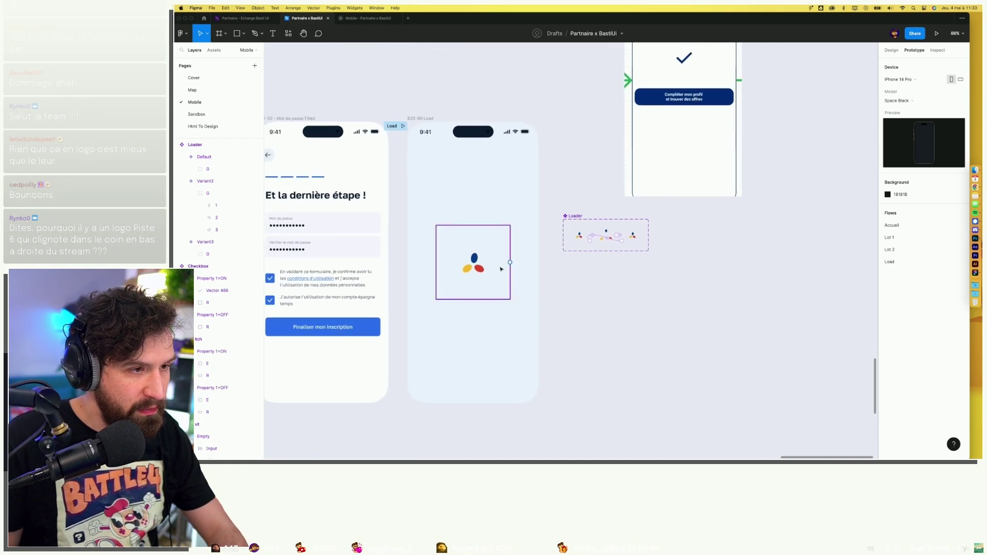
{"action": "left_click_drag", "start_coordinate": [503, 270], "coordinate": [646, 310]}
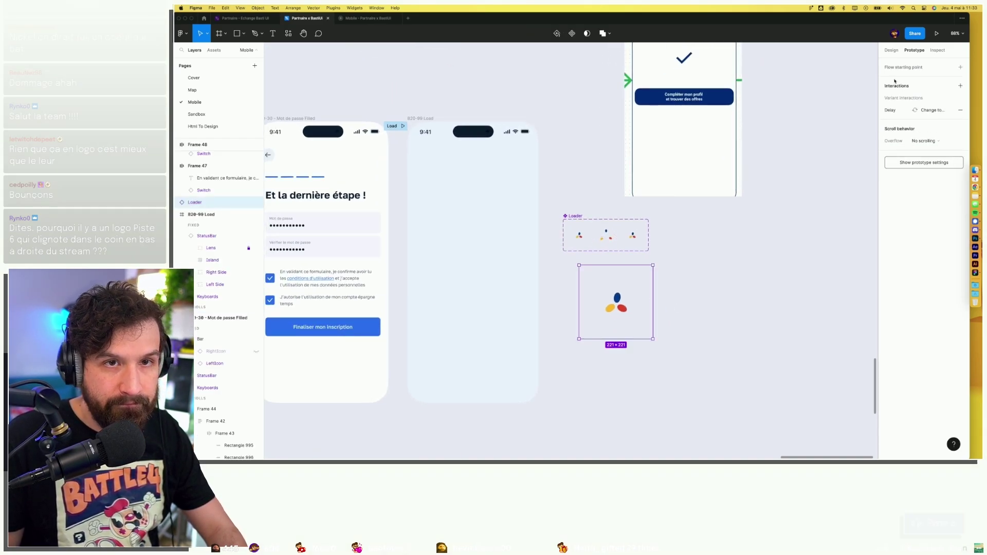
{"action": "key", "text": "alt+8"}
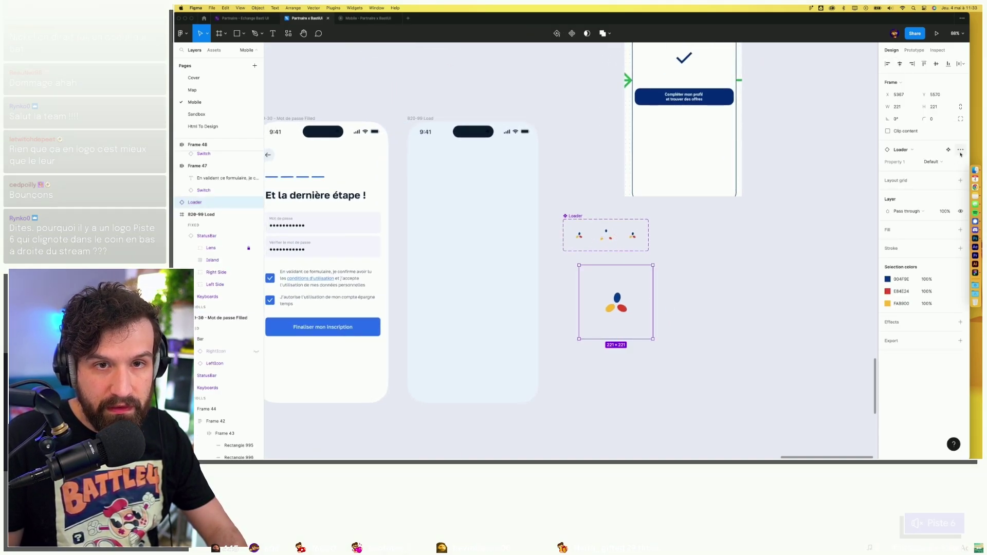
{"action": "left_click", "coordinate": [961, 150]}
{"action": "left_click", "coordinate": [915, 180]}
{"action": "left_click", "coordinate": [595, 294]}
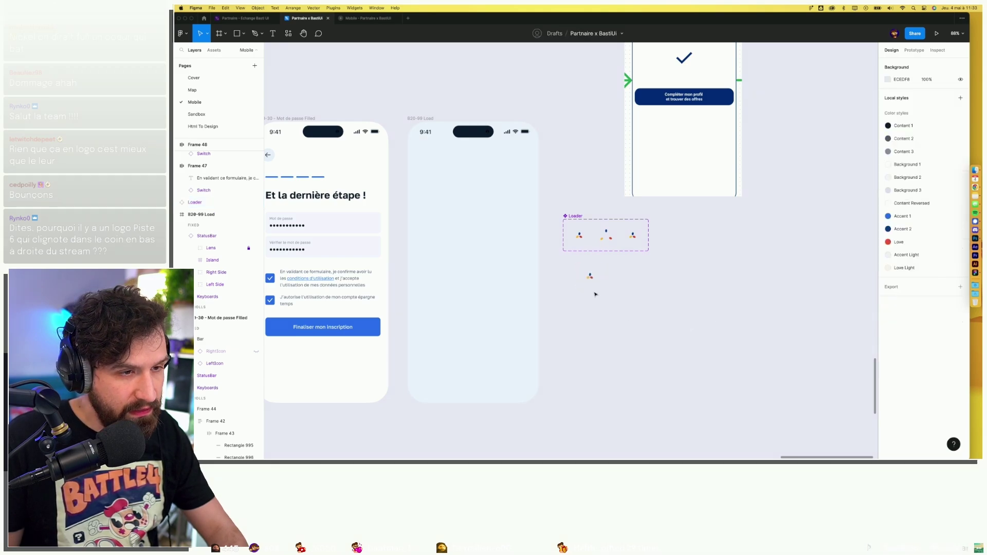
{"action": "scroll", "coordinate": [596, 294], "scroll_direction": "up", "scroll_amount": 5}
{"action": "left_click", "coordinate": [589, 254]}
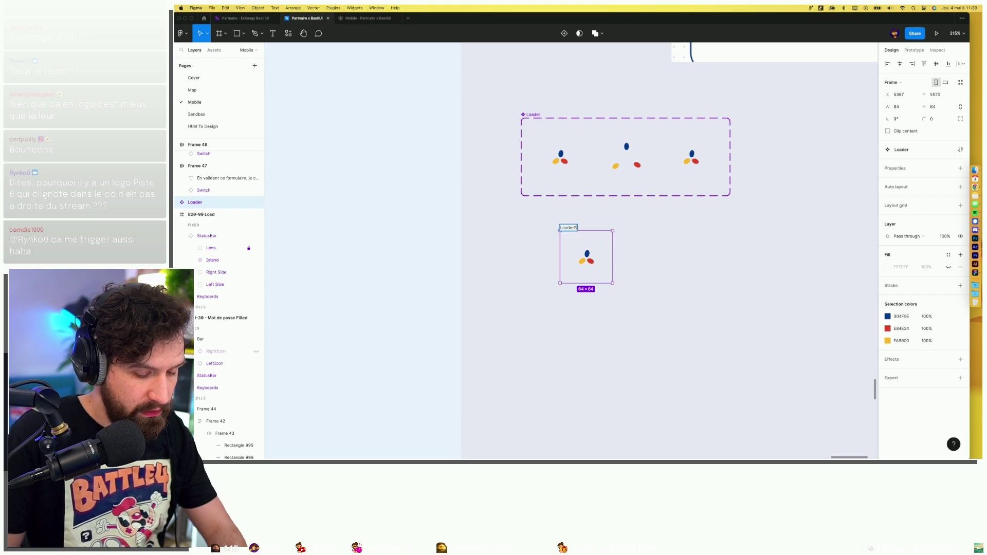
Make a LoaderSpin component set with a second variant in horizontal auto layout.
{"action": "type", "text": "pin"}
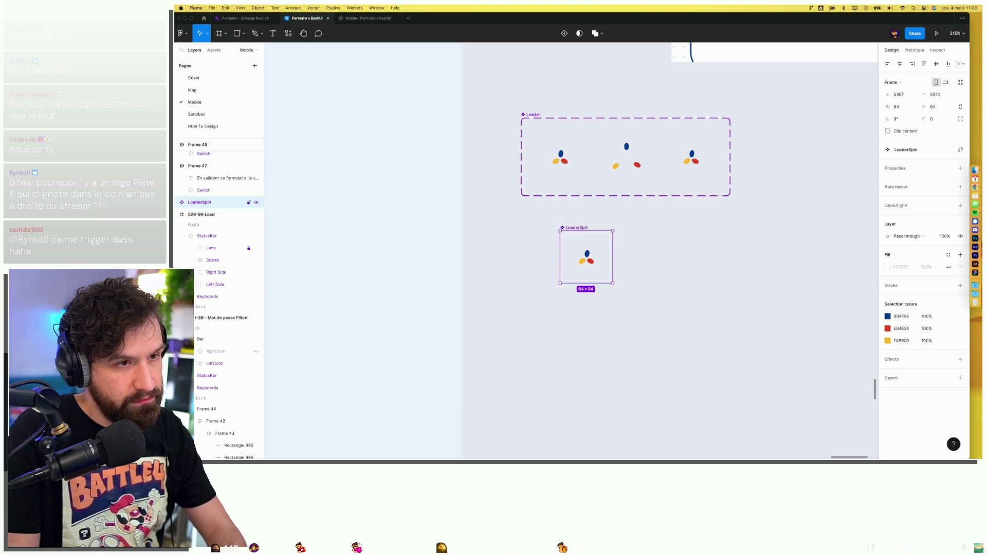
{"action": "left_click", "coordinate": [176, 203]}
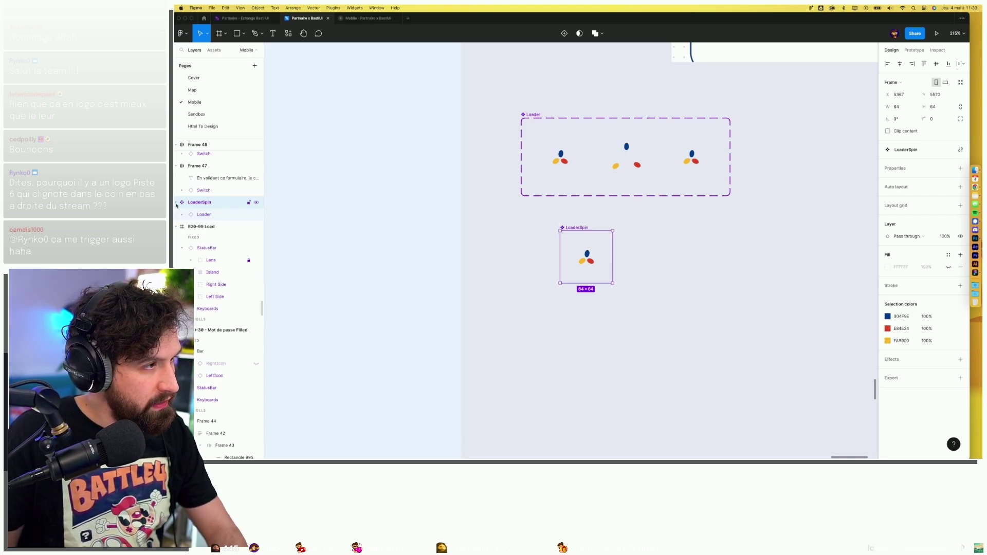
{"action": "left_click", "coordinate": [205, 215]}
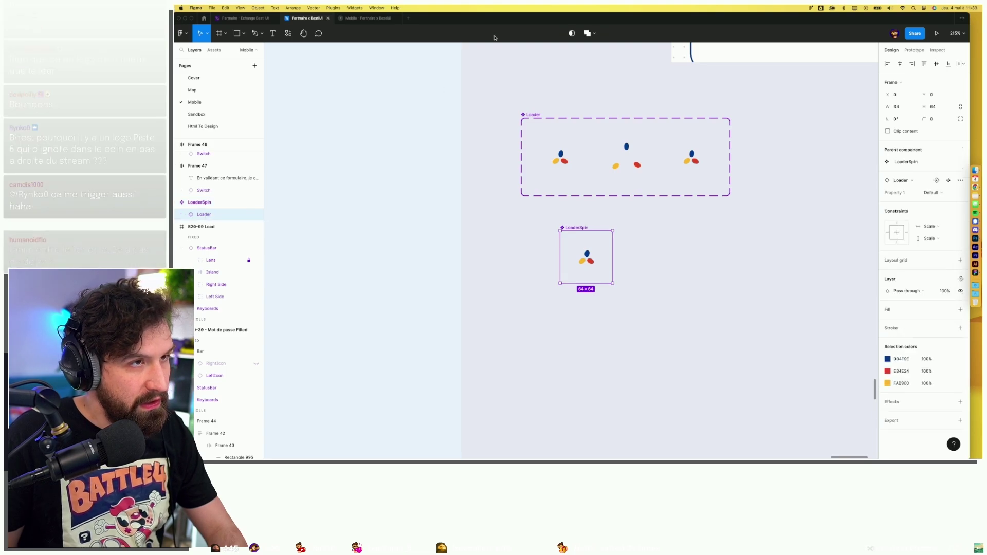
{"action": "left_click", "coordinate": [224, 206]}
{"action": "left_click", "coordinate": [564, 35]}
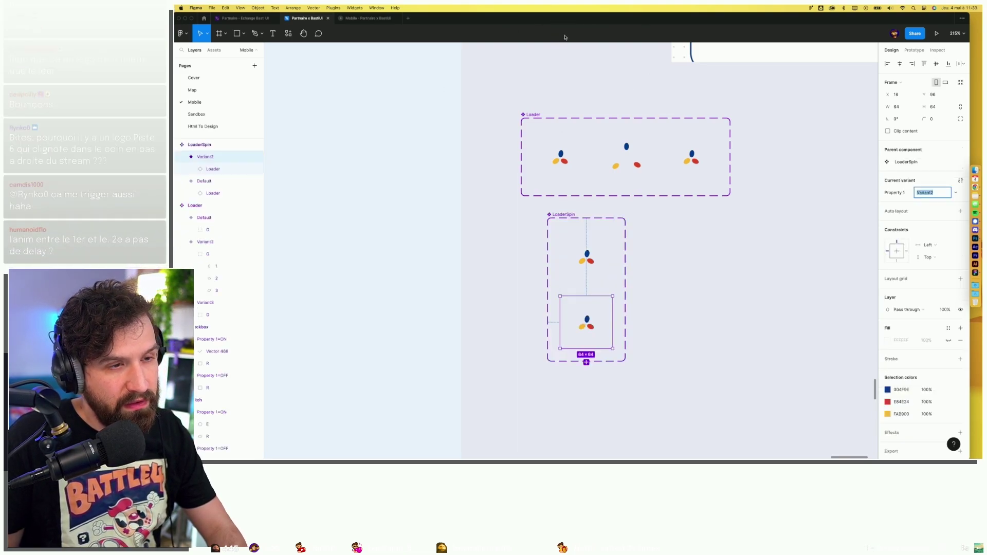
{"action": "left_click", "coordinate": [576, 222]}
{"action": "key", "text": "shift+a"}
{"action": "left_click", "coordinate": [897, 214]}
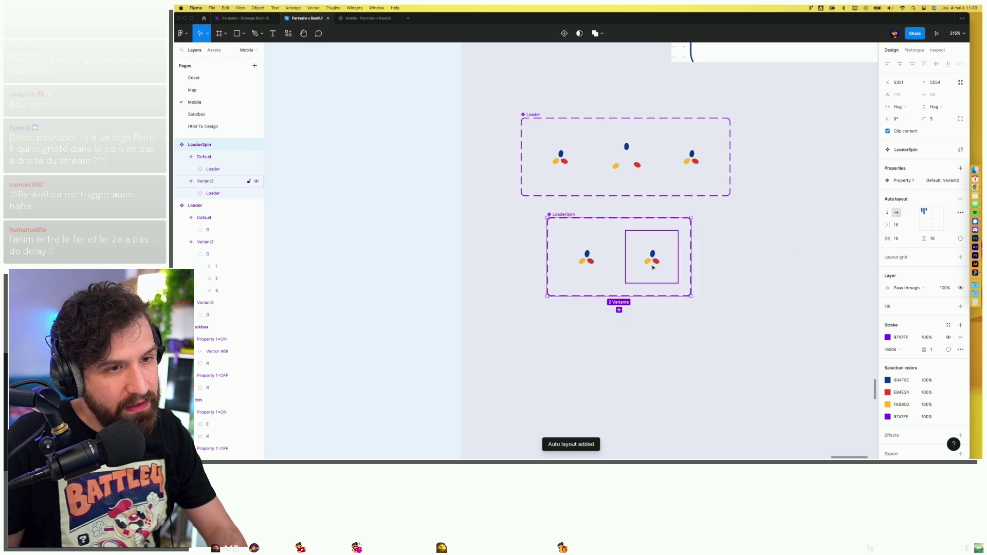
Rotate the loader inside LoaderSpin's Variant2.
{"action": "left_click", "coordinate": [677, 240]}
{"action": "key", "text": "Return"}
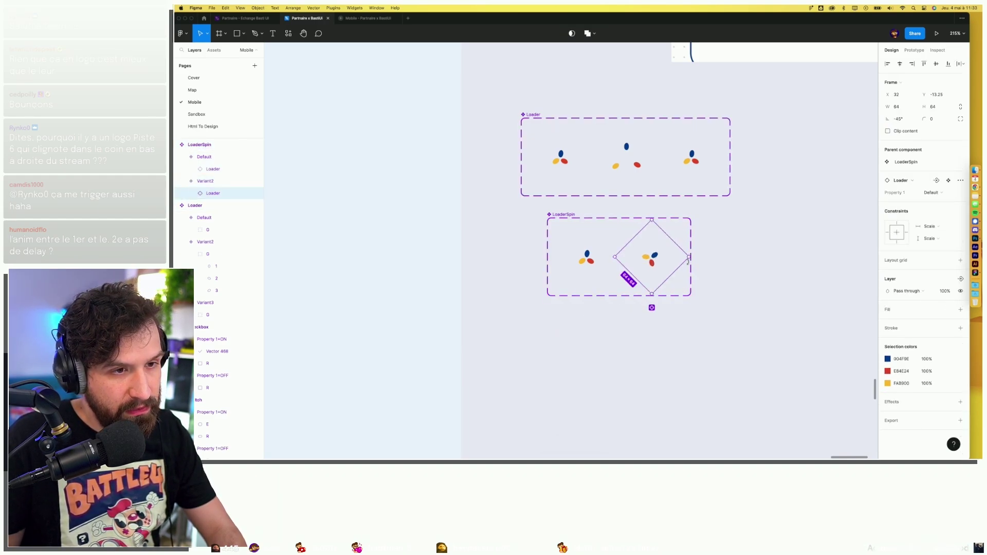
{"action": "left_click_drag", "start_coordinate": [676, 274], "coordinate": [671, 276]}
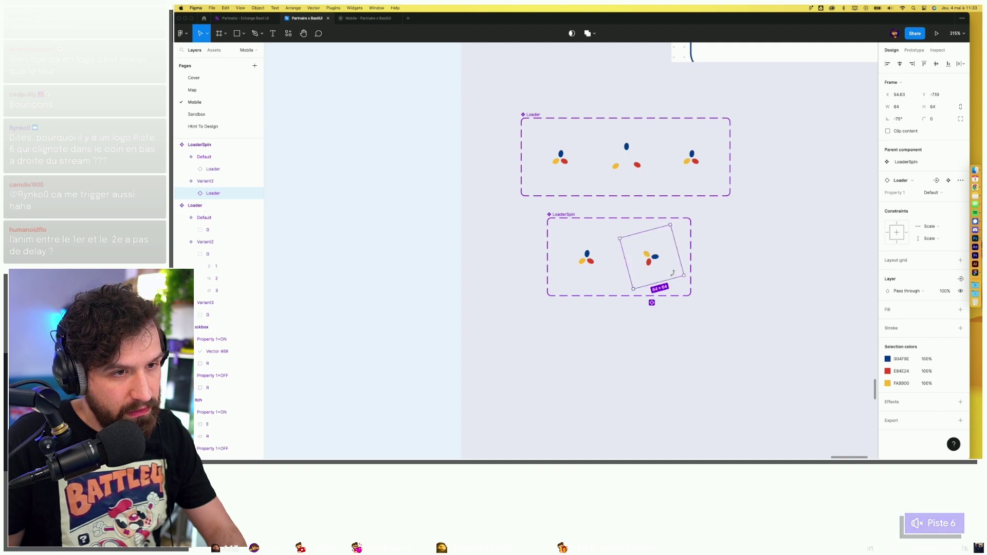
{"action": "left_click_drag", "start_coordinate": [671, 276], "coordinate": [664, 288]}
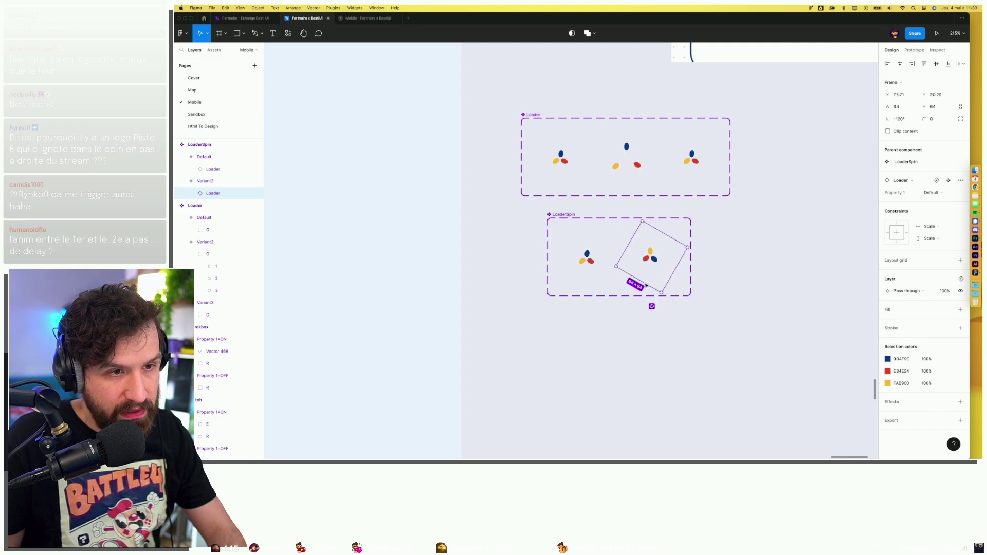
Link the Default variant to Variant2 with a prototype interaction.
{"action": "left_click", "coordinate": [586, 257]}
{"action": "left_click", "coordinate": [917, 51]}
{"action": "left_click_drag", "start_coordinate": [613, 256], "coordinate": [650, 256]}
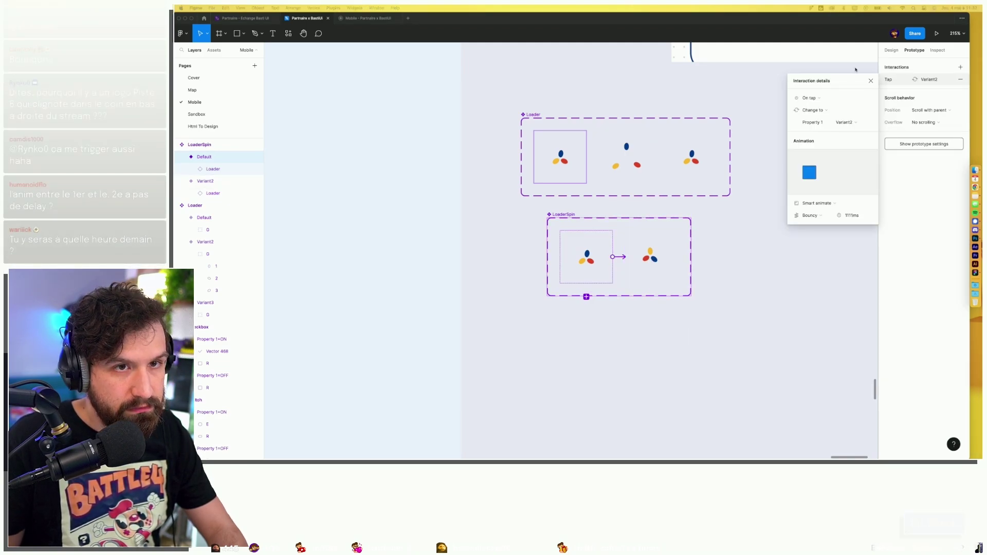
Make the Default-to-Variant2 interaction fire After delay with Linear easing.
{"action": "left_click", "coordinate": [809, 97]}
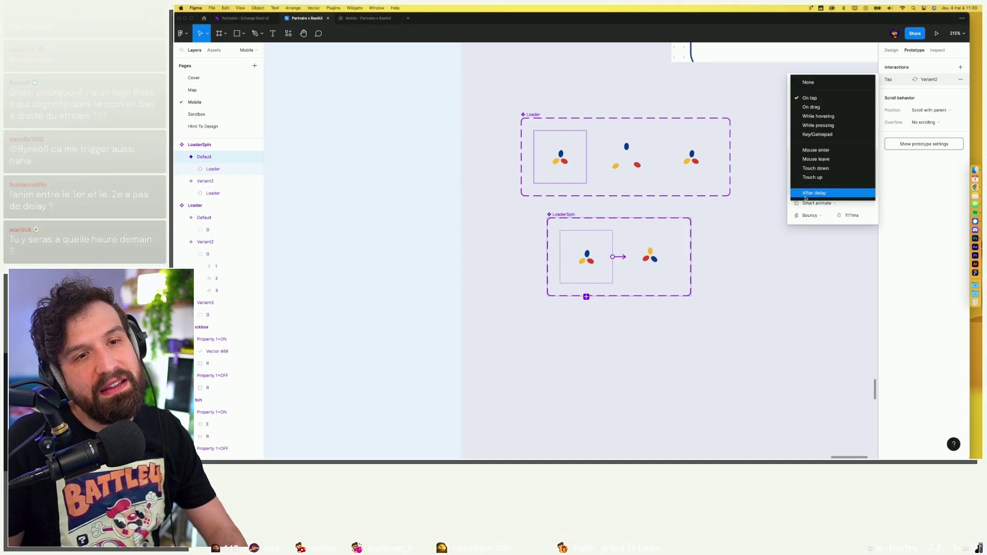
{"action": "left_click", "coordinate": [806, 194]}
{"action": "left_click", "coordinate": [818, 216]}
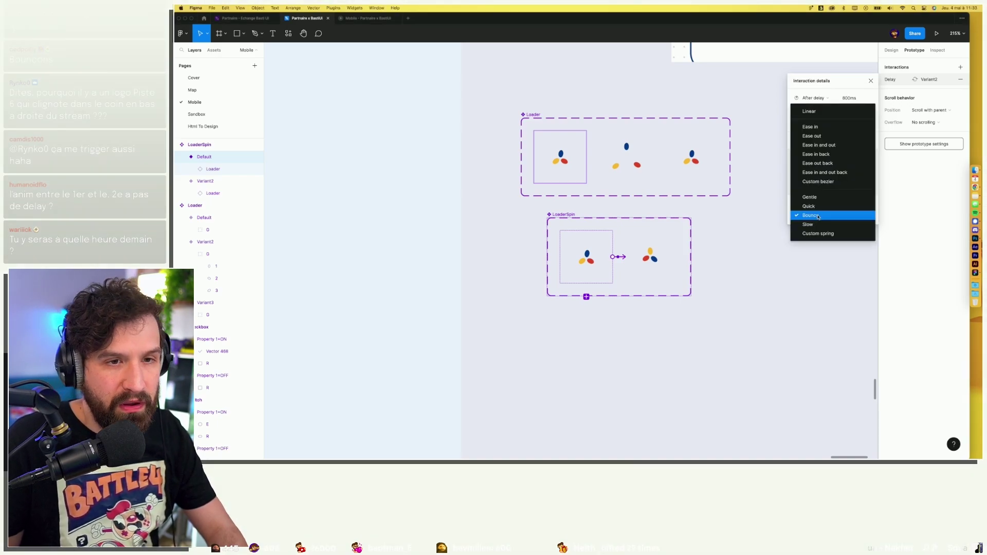
{"action": "left_click", "coordinate": [810, 111]}
Place a LoaderSpin copy inside the Load screen and preview it.
{"action": "scroll", "coordinate": [595, 252], "scroll_direction": "down", "scroll_amount": 5}
{"action": "scroll", "coordinate": [602, 346], "scroll_direction": "down", "scroll_amount": 5}
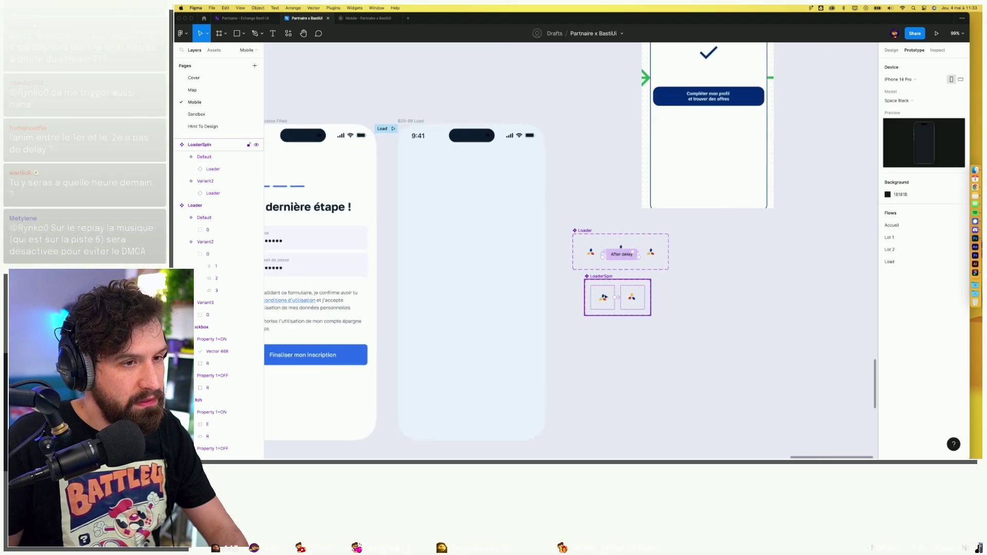
{"action": "left_click_drag", "start_coordinate": [602, 297], "coordinate": [472, 263]}
{"action": "left_click", "coordinate": [937, 33]}
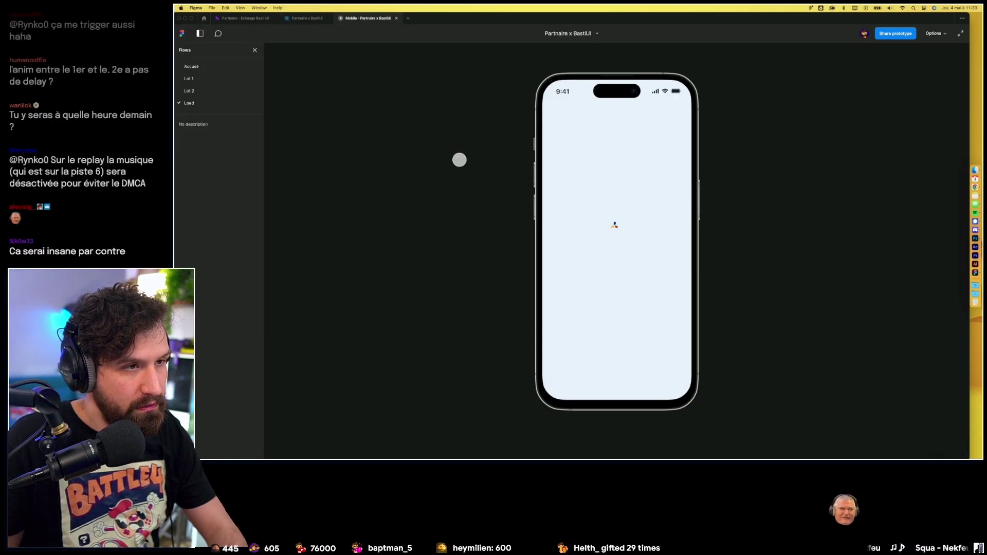
{"action": "left_click", "coordinate": [307, 18]}
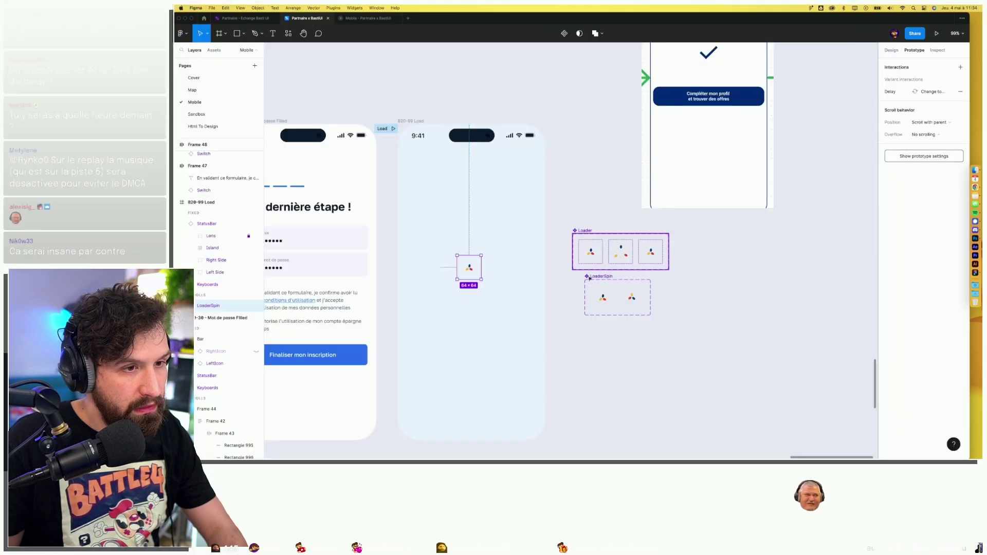
Set the Default-to-Variant2 delay to 1ms, check the prototype, and add a third variant.
{"action": "scroll", "coordinate": [624, 300], "scroll_direction": "up", "scroll_amount": 5}
{"action": "left_click", "coordinate": [627, 298]}
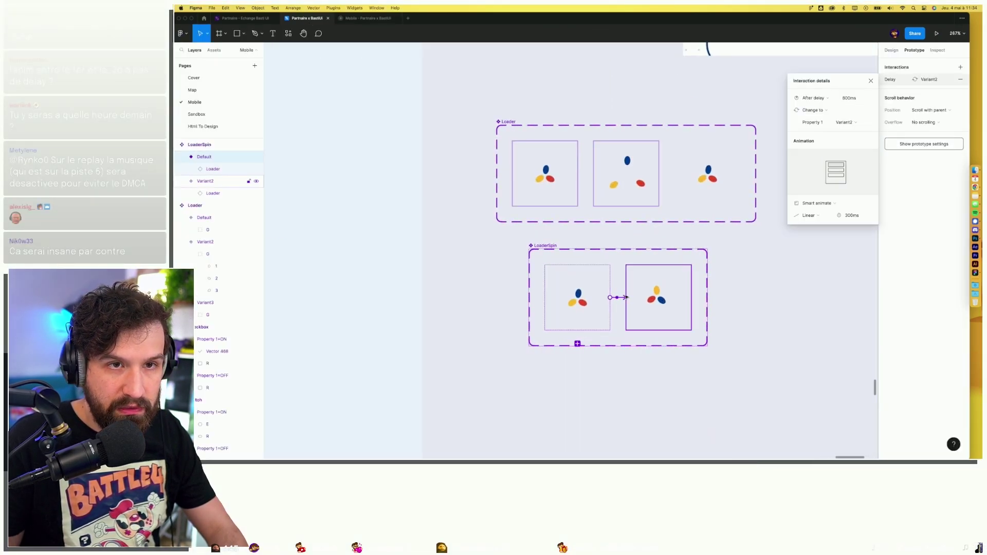
{"action": "left_click", "coordinate": [850, 98]}
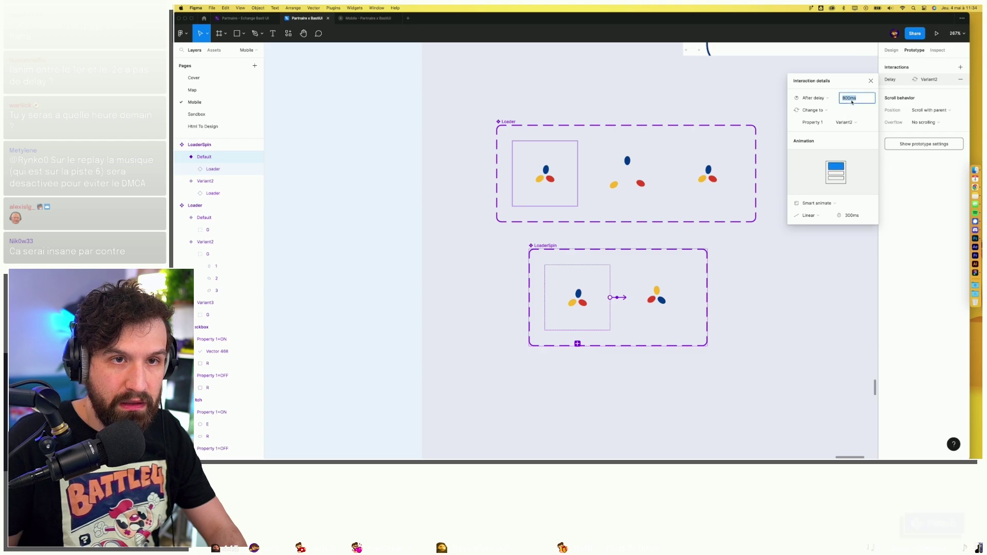
{"action": "type", "text": "1"}
{"action": "key", "text": "ctrl+Tab"}
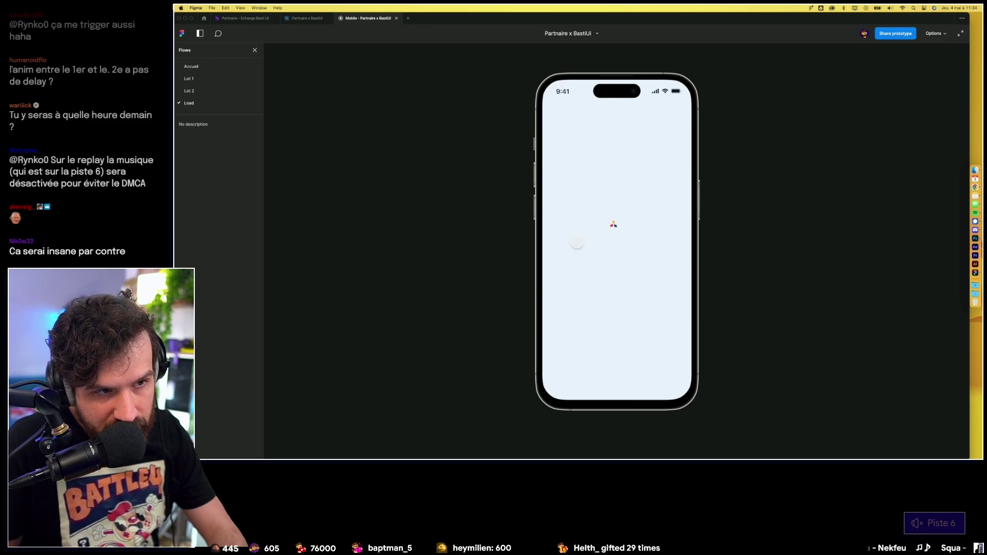
{"action": "key", "text": "ctrl+shift+Tab"}
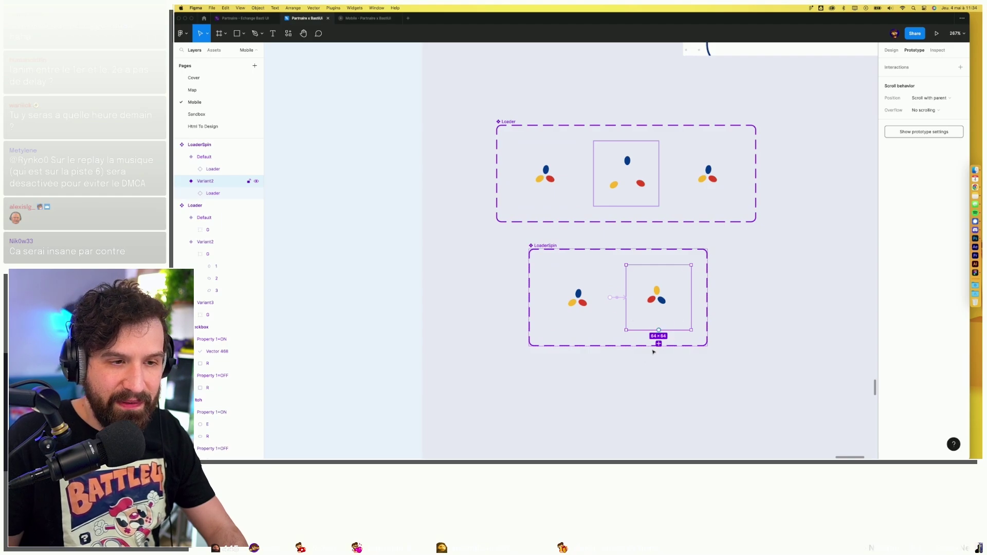
{"action": "left_click", "coordinate": [659, 344]}
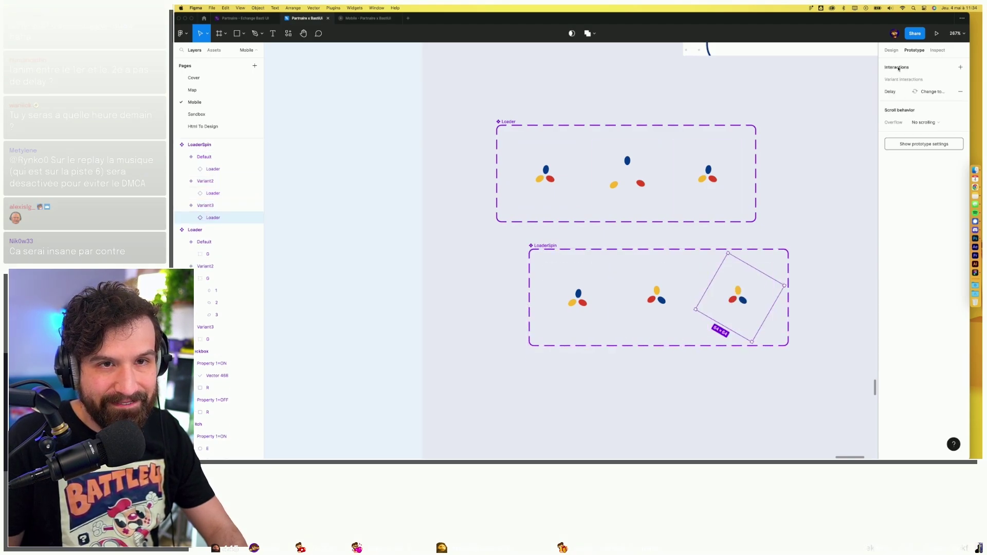
Rotate the third variant's loader to 120°.
{"action": "key", "text": "shift+e"}
{"action": "type", "text": "120"}
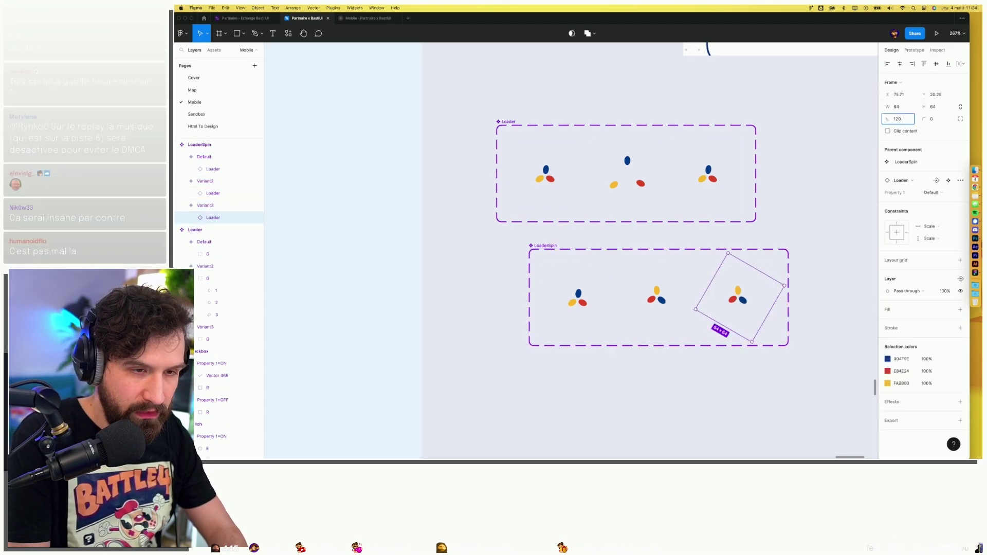
{"action": "key", "text": "Return"}
Link Variant2 to Variant3 with an After delay interaction.
{"action": "left_click", "coordinate": [684, 296]}
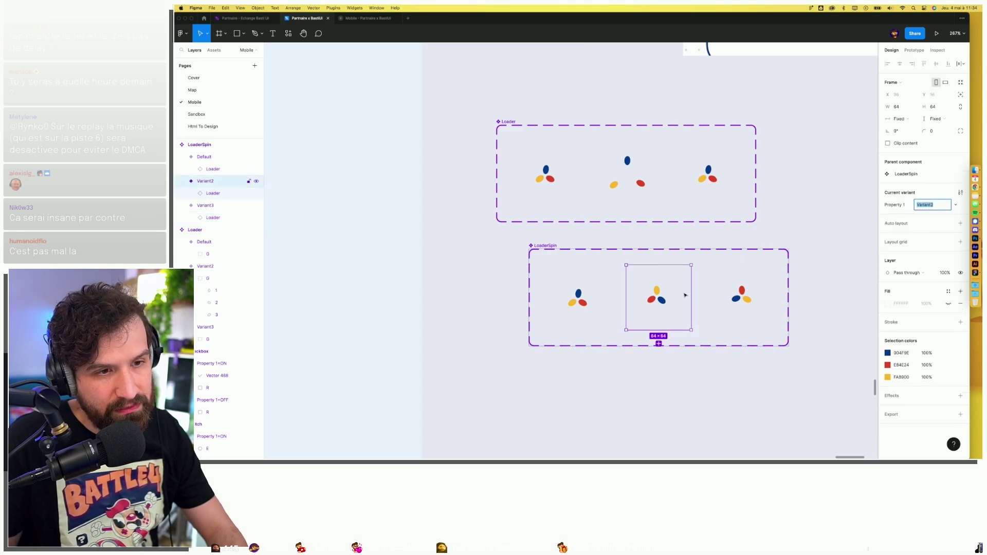
{"action": "left_click", "coordinate": [915, 49]}
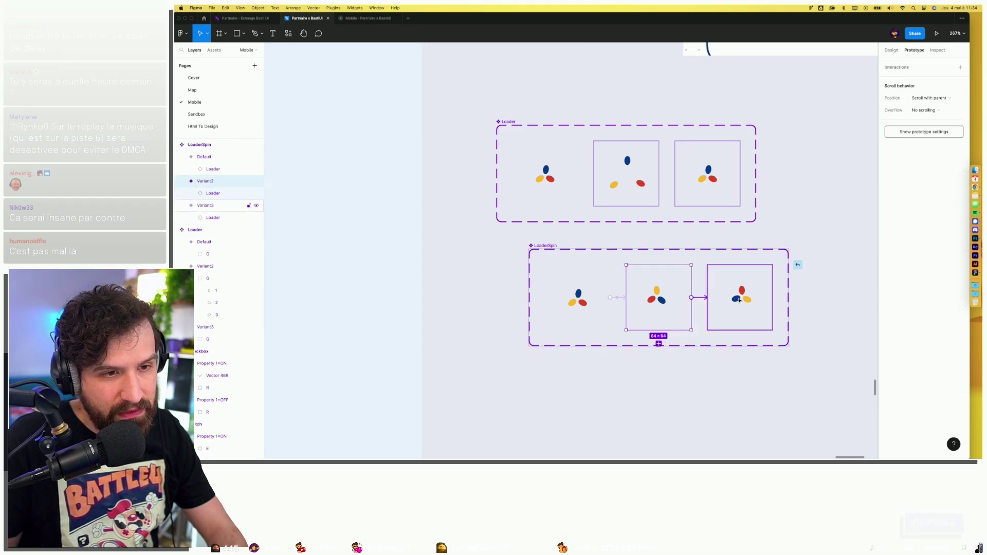
{"action": "left_click_drag", "start_coordinate": [740, 301], "coordinate": [739, 301]}
{"action": "left_click", "coordinate": [812, 98]}
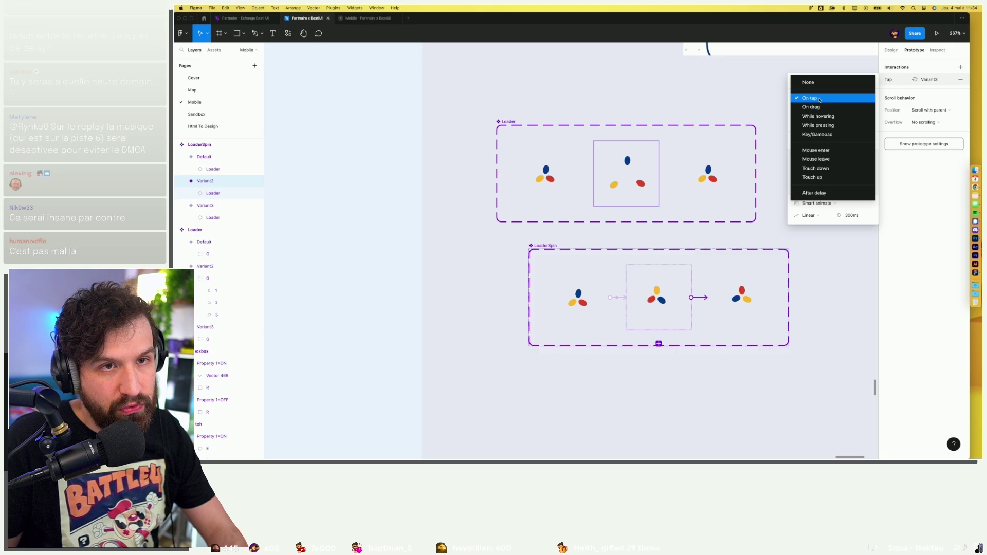
{"action": "left_click", "coordinate": [822, 194]}
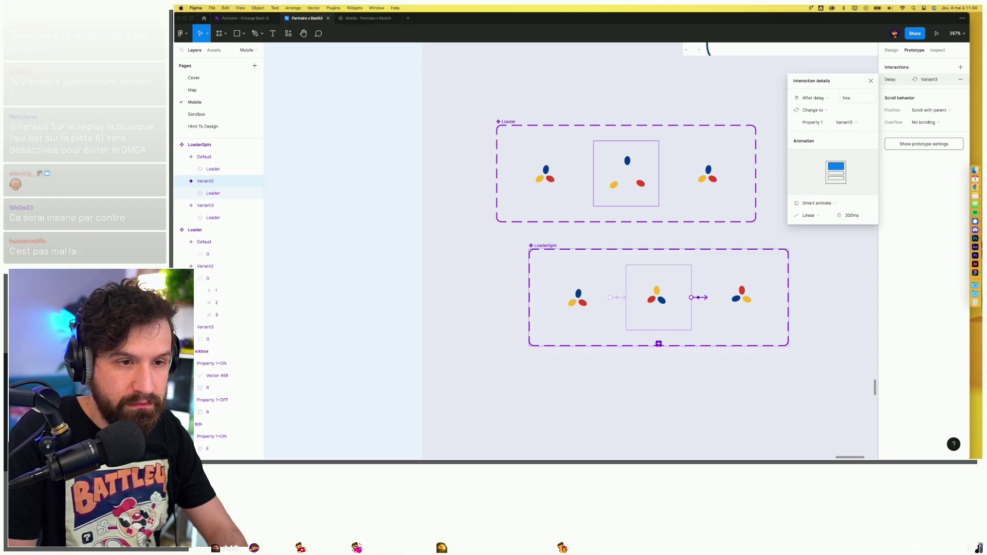
{"action": "left_click", "coordinate": [760, 317]}
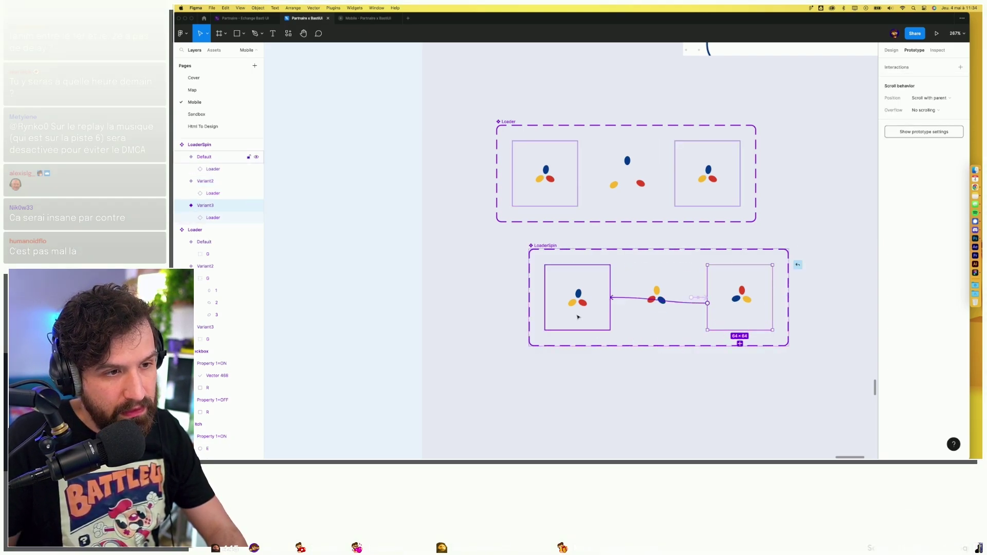
Link Variant3 back to Default after a 1ms delay, then preview the mobile flow.
{"action": "left_click_drag", "start_coordinate": [773, 297], "coordinate": [612, 297]}
{"action": "left_click", "coordinate": [829, 98]}
{"action": "left_click", "coordinate": [823, 193]}
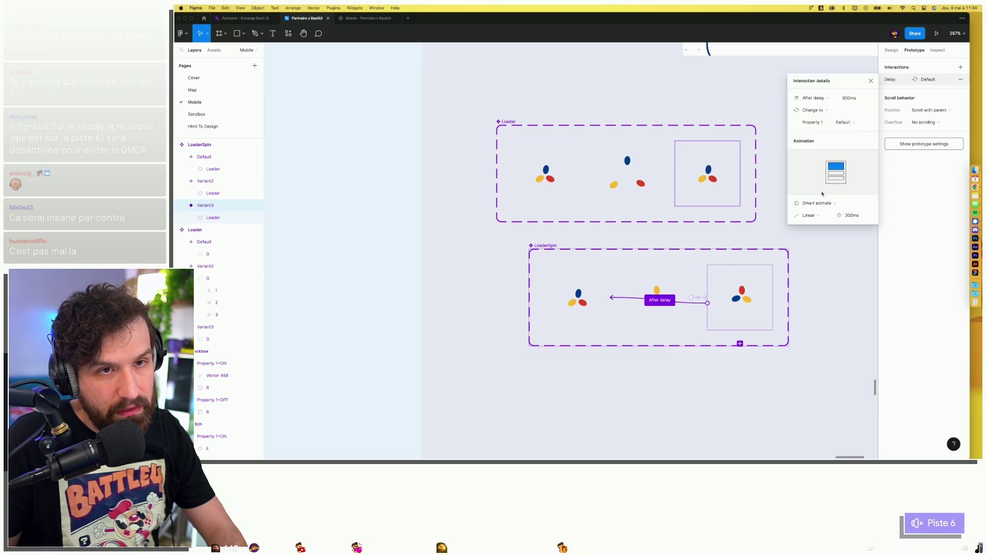
{"action": "type", "text": "1"}
{"action": "key", "text": "Return"}
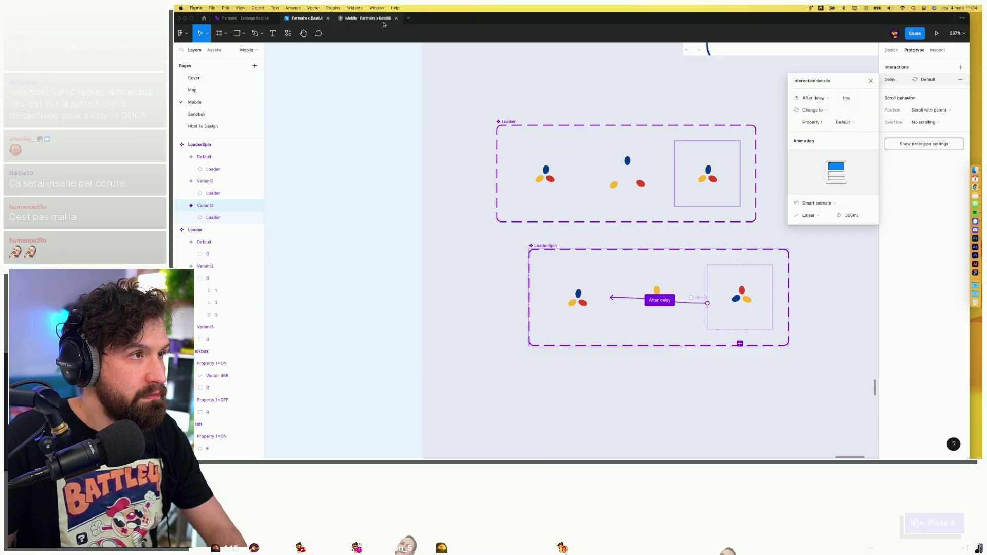
{"action": "left_click", "coordinate": [381, 18]}
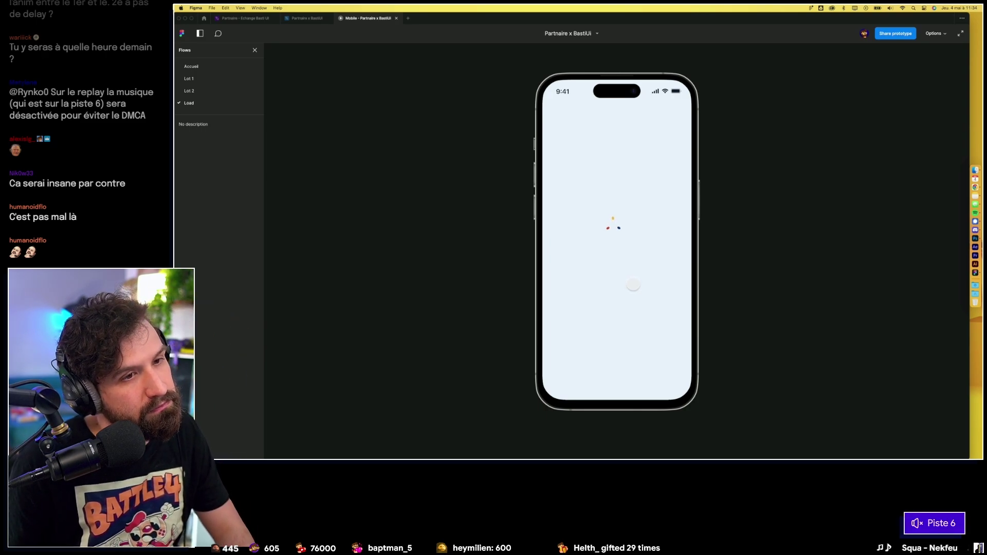
{"action": "mouse_move", "coordinate": [307, 17]}
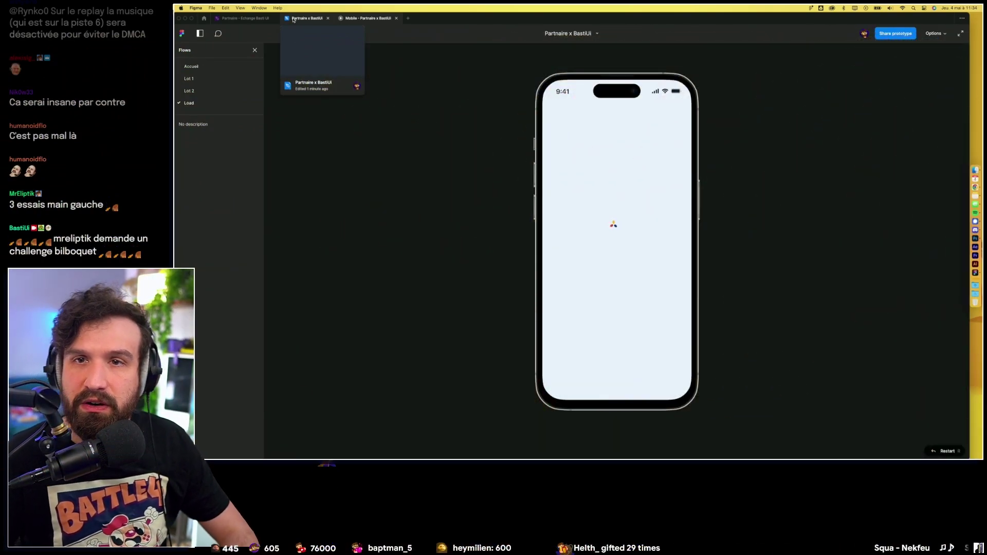
Resize the Load screen's spinner to 170×170 and preview the bigger loader in the prototype.
{"action": "left_click", "coordinate": [311, 18]}
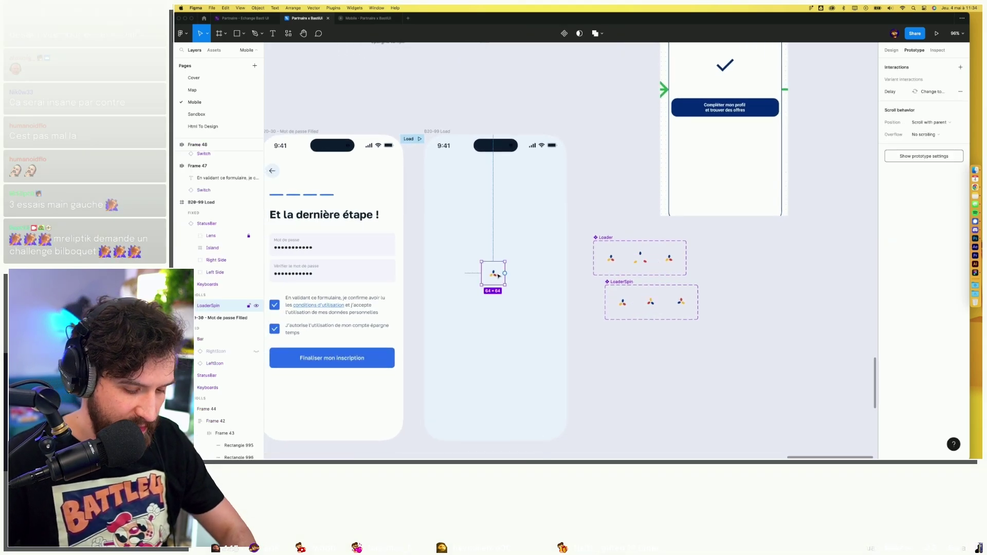
{"action": "left_click_drag", "start_coordinate": [506, 262], "coordinate": [512, 276]}
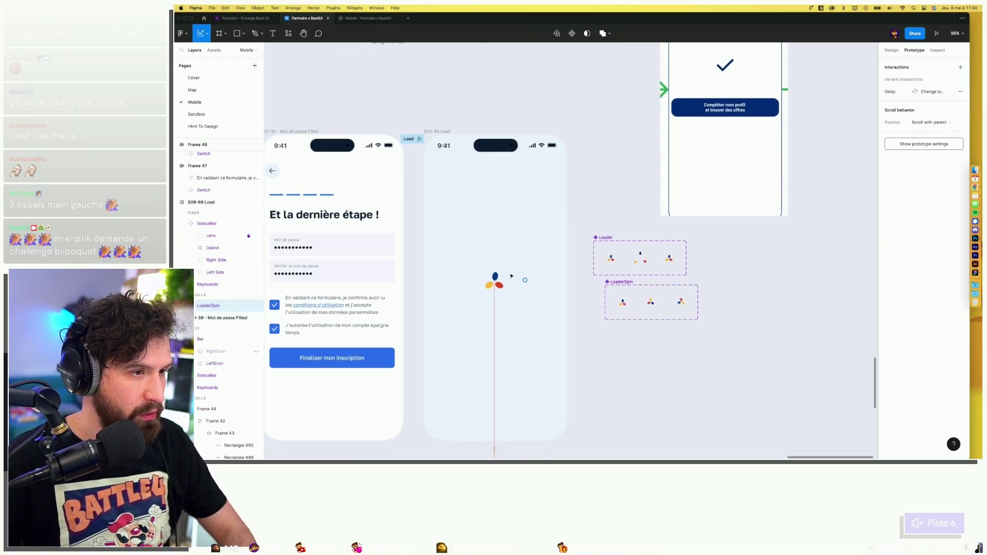
{"action": "left_click_drag", "start_coordinate": [508, 281], "coordinate": [507, 281]}
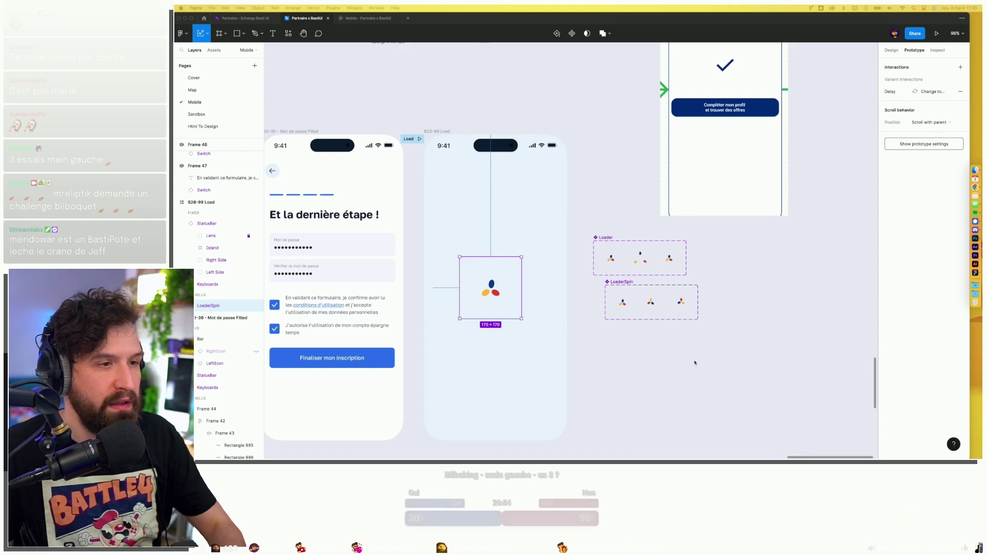
{"action": "left_click", "coordinate": [377, 18]}
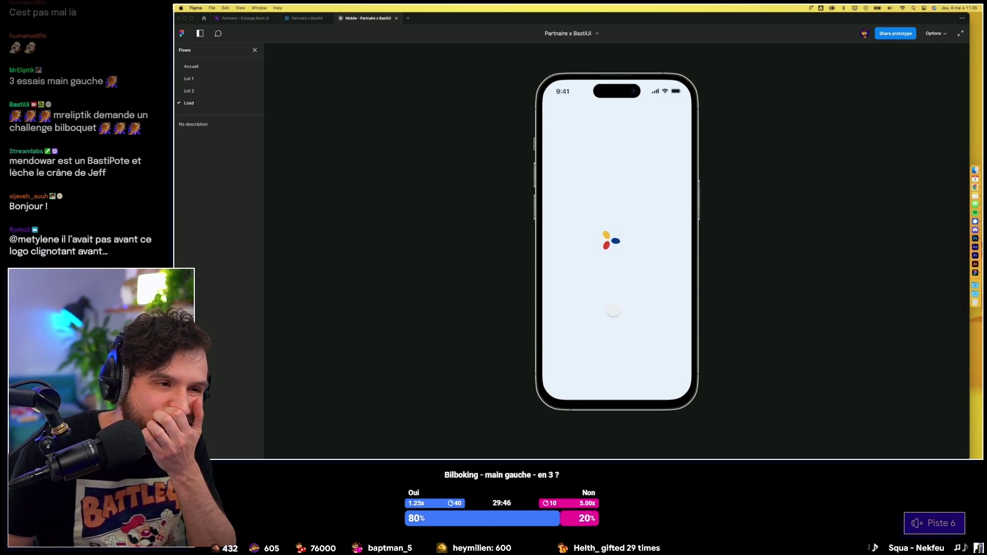
{"action": "left_click", "coordinate": [318, 18]}
Move the LoaderSpin component set into the Load screen and delete the 170×170 logo frame.
{"action": "scroll", "coordinate": [622, 278], "scroll_direction": "up", "scroll_amount": 5}
{"action": "double_click", "coordinate": [622, 278]}
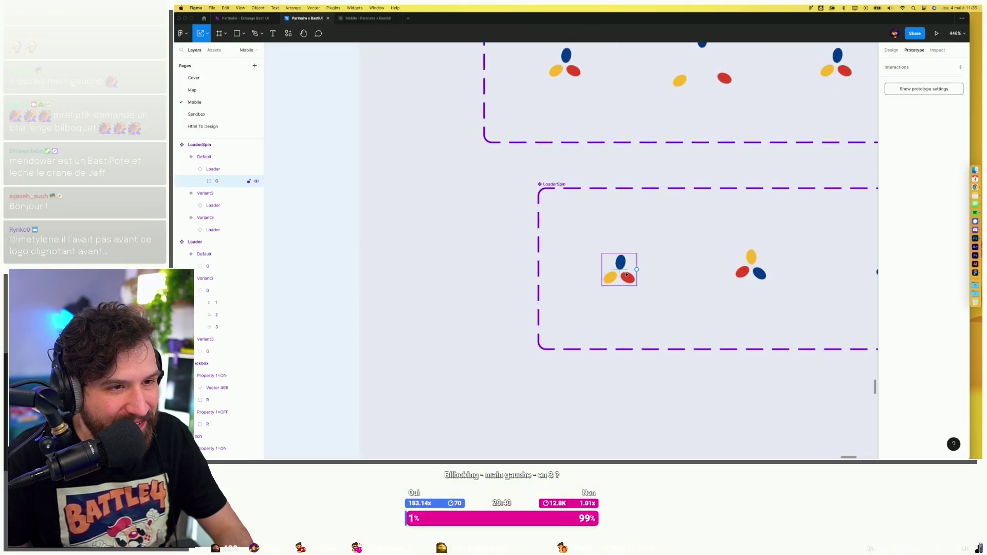
{"action": "left_click", "coordinate": [893, 50]}
{"action": "scroll", "coordinate": [757, 354], "scroll_direction": "down", "scroll_amount": 5}
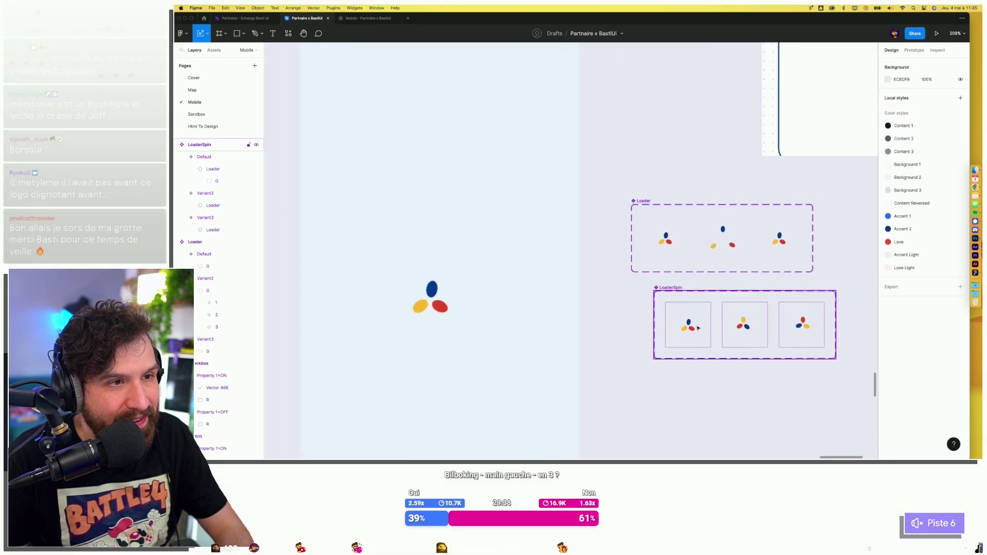
{"action": "left_click", "coordinate": [667, 288]}
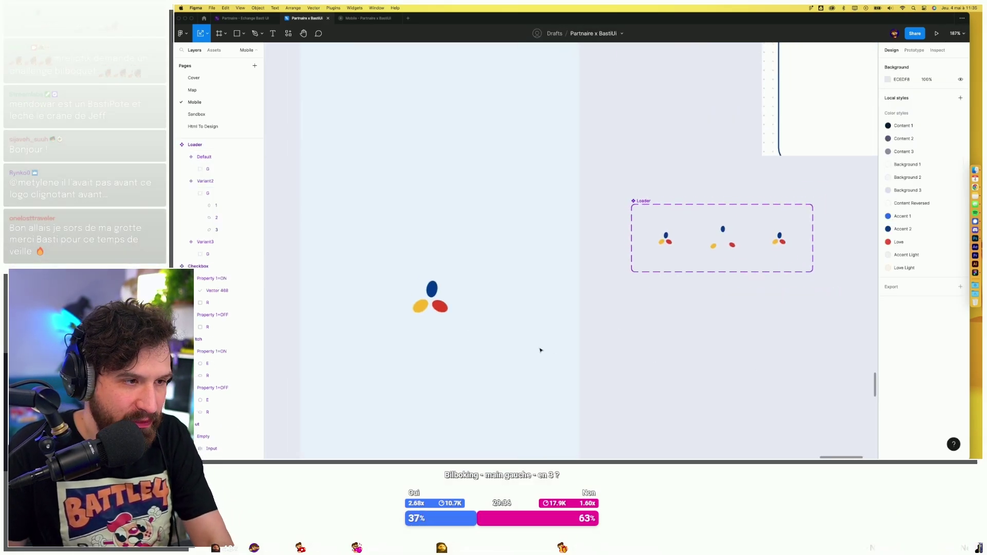
{"action": "left_click_drag", "start_coordinate": [667, 288], "coordinate": [443, 312]}
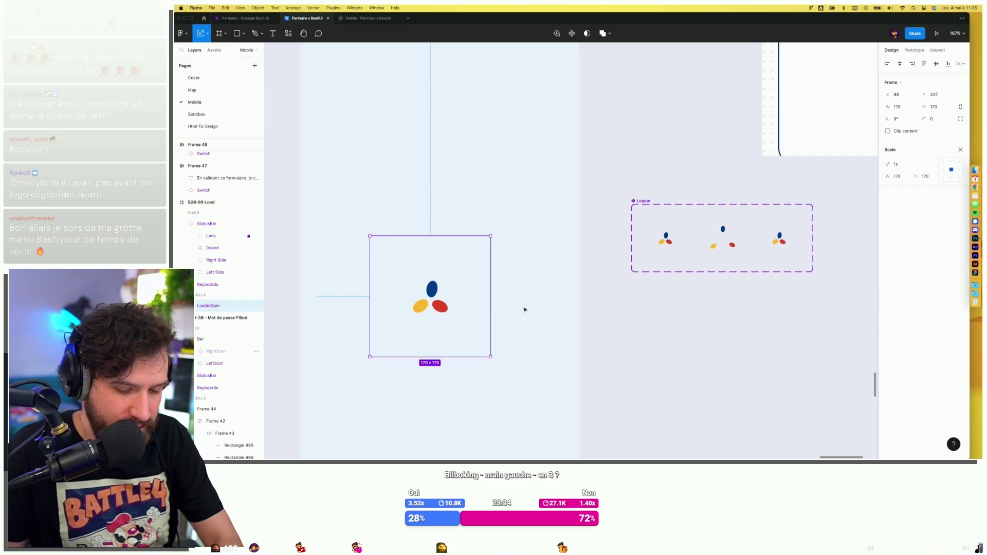
{"action": "key", "text": "BackSpace"}
Move the Loader component set above the Load screen and duplicate the B20-99 Load screen.
{"action": "scroll", "coordinate": [668, 340], "scroll_direction": "down", "scroll_amount": 5}
{"action": "scroll", "coordinate": [617, 298], "scroll_direction": "right", "scroll_amount": 2}
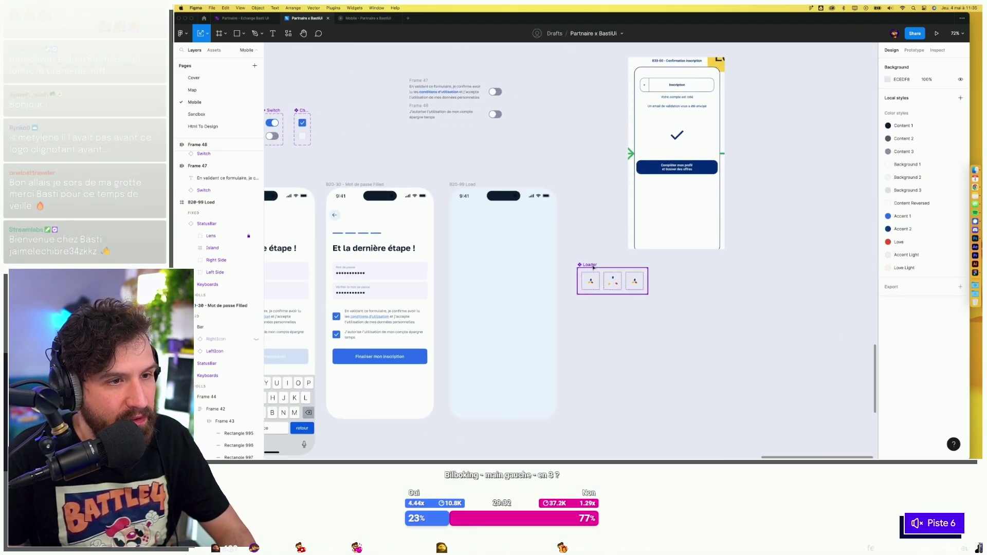
{"action": "left_click_drag", "start_coordinate": [594, 267], "coordinate": [497, 142]}
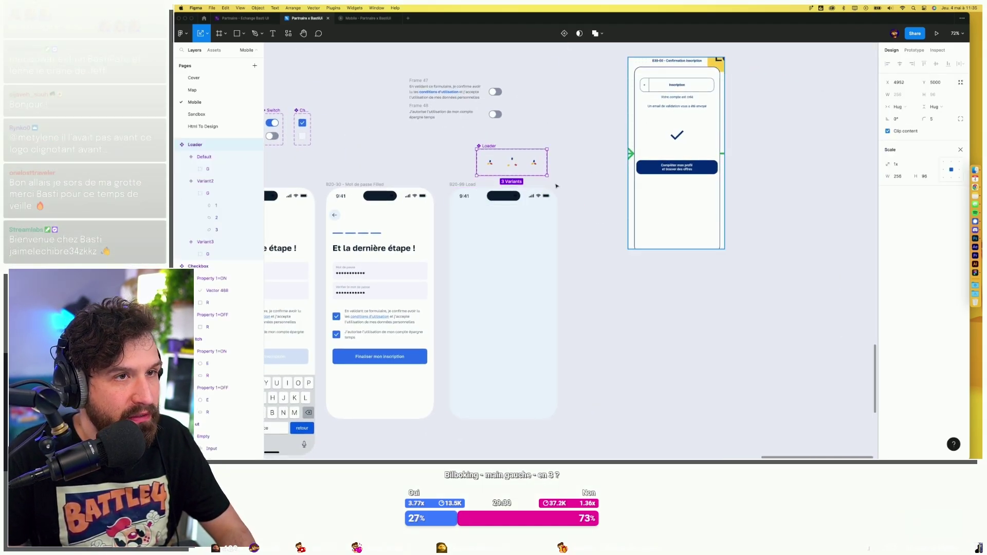
{"action": "left_click", "coordinate": [463, 184]}
{"action": "key", "text": "ctrl+d"}
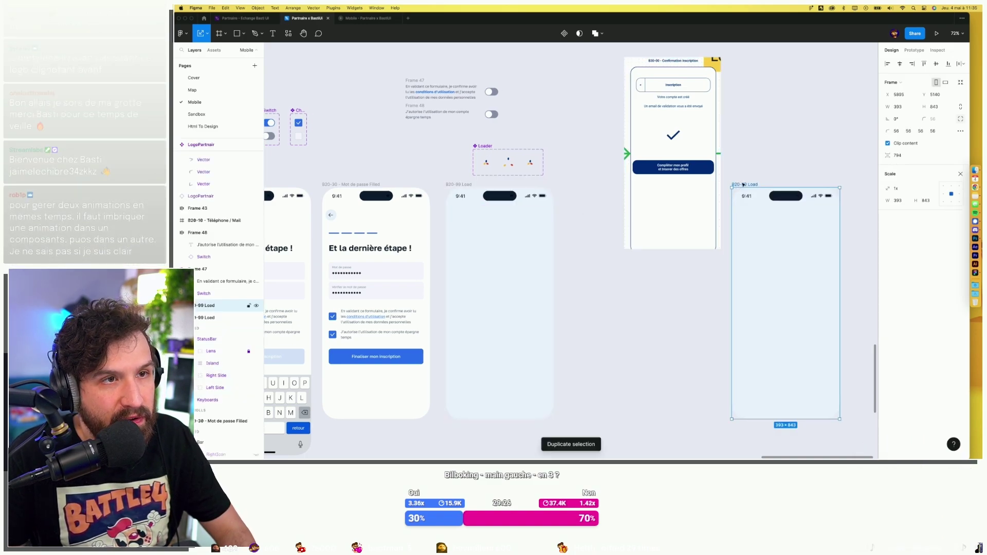
Rename the duplicated screen as the B30-00 Succes screen.
{"action": "type", "text": "B20"}
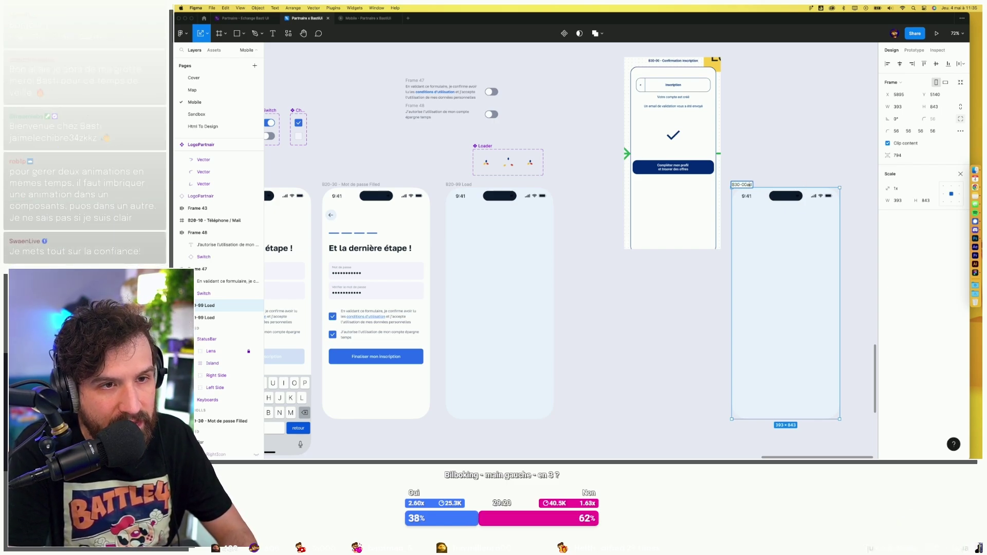
{"action": "type", "text": "onf"}
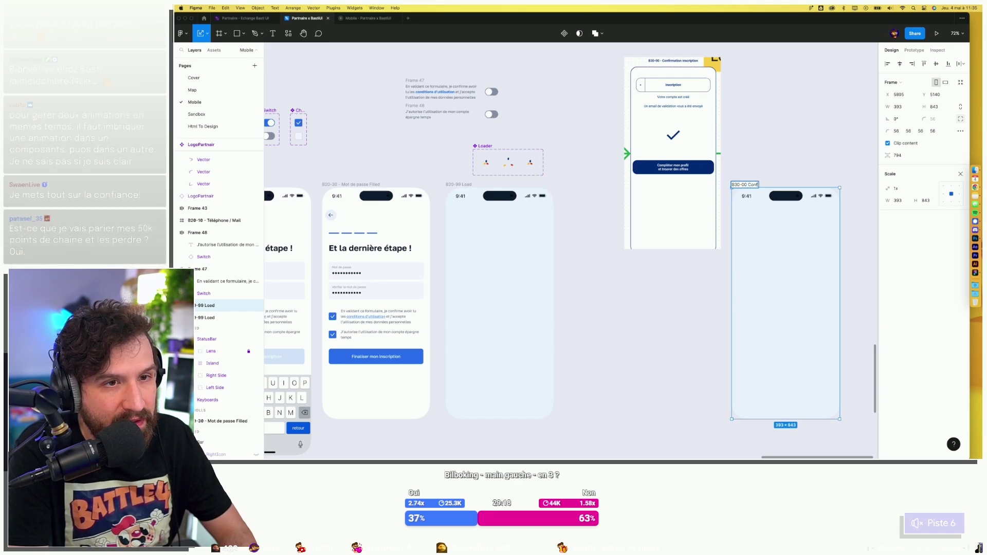
{"action": "key", "text": "BackSpace"}
{"action": "type", "text": "Succes"}
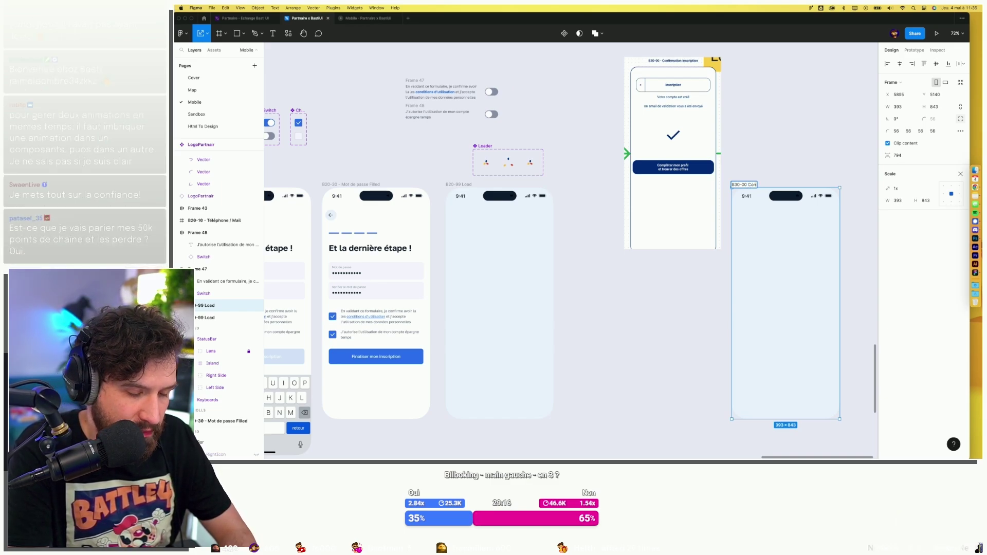
{"action": "left_click", "coordinate": [816, 166]}
Move the confirmation screen up and place the B30-00 Succes screen in the row.
{"action": "scroll", "coordinate": [771, 186], "scroll_direction": "right", "scroll_amount": 3}
{"action": "scroll", "coordinate": [739, 203], "scroll_direction": "up", "scroll_amount": 2}
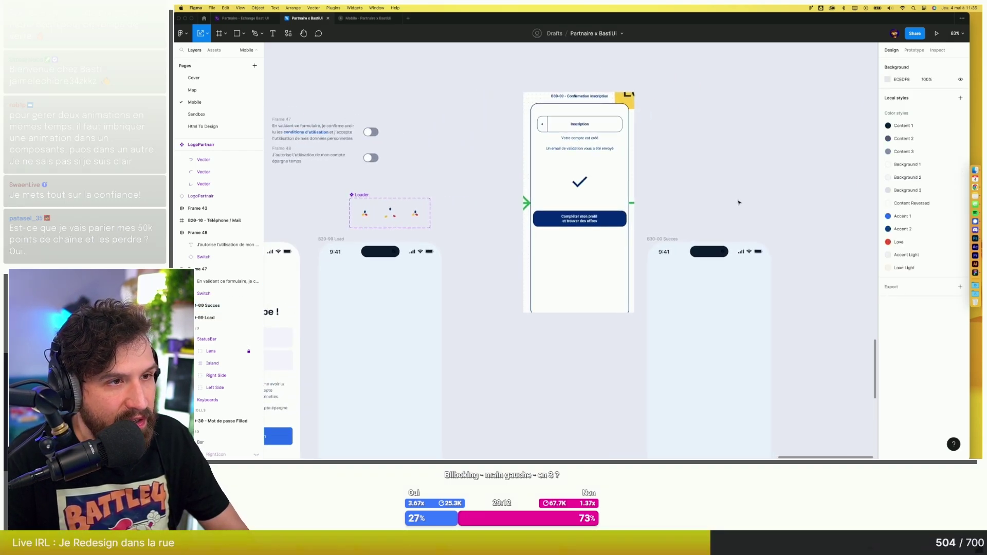
{"action": "scroll", "coordinate": [717, 161], "scroll_direction": "down", "scroll_amount": 2}
{"action": "scroll", "coordinate": [727, 163], "scroll_direction": "down", "scroll_amount": 5}
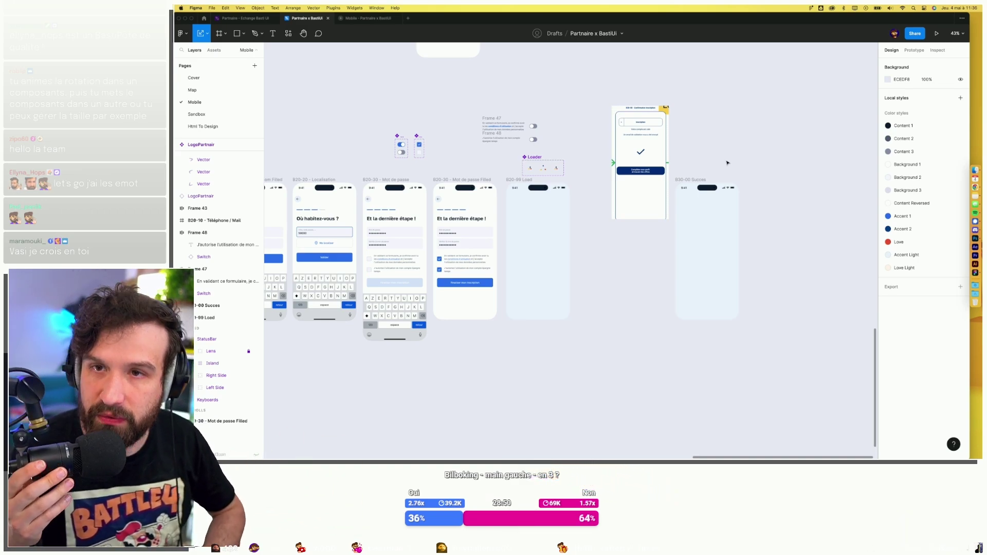
{"action": "left_click_drag", "start_coordinate": [640, 195], "coordinate": [653, 130]}
{"action": "left_click_drag", "start_coordinate": [680, 184], "coordinate": [582, 184]}
Copy Frame 44 with the 'Et la dernière étape !' heading into the Succes screen.
{"action": "scroll", "coordinate": [668, 212], "scroll_direction": "left", "scroll_amount": 3}
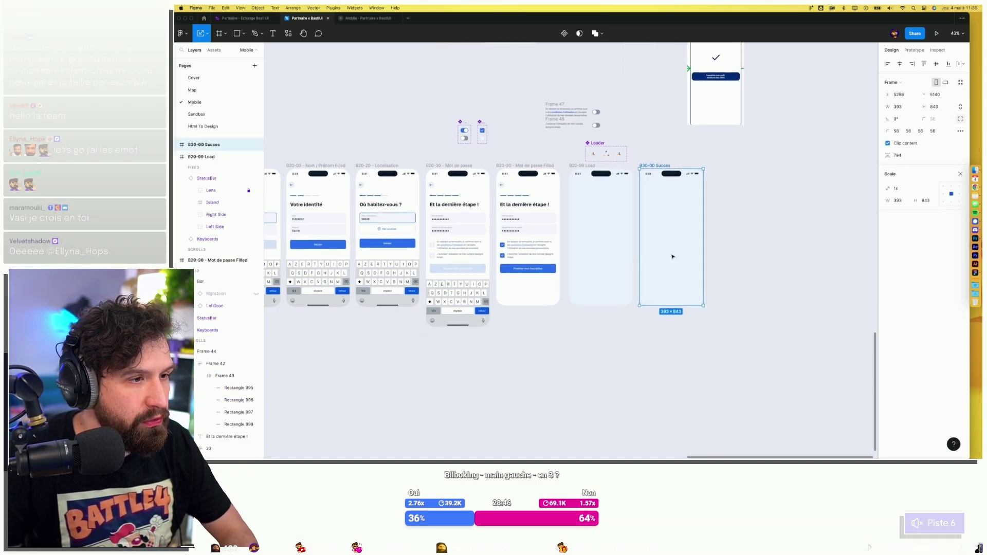
{"action": "left_click", "coordinate": [555, 206]}
{"action": "key", "text": "shift+Return"}
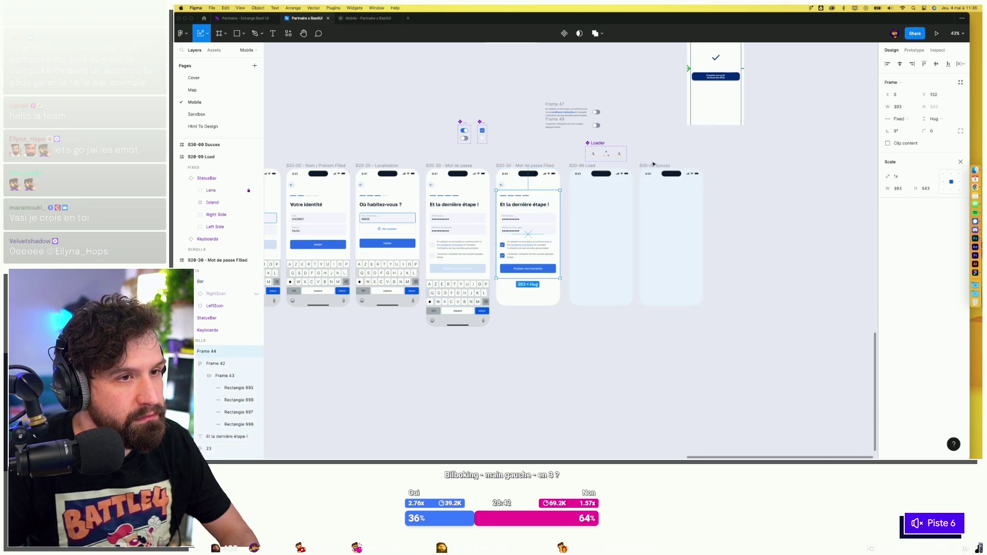
{"action": "left_click_drag", "start_coordinate": [517, 220], "coordinate": [663, 217]}
{"action": "key", "text": "Escape"}
Review the Succes screen's prototype settings and fill colour styles.
{"action": "left_click", "coordinate": [912, 50]}
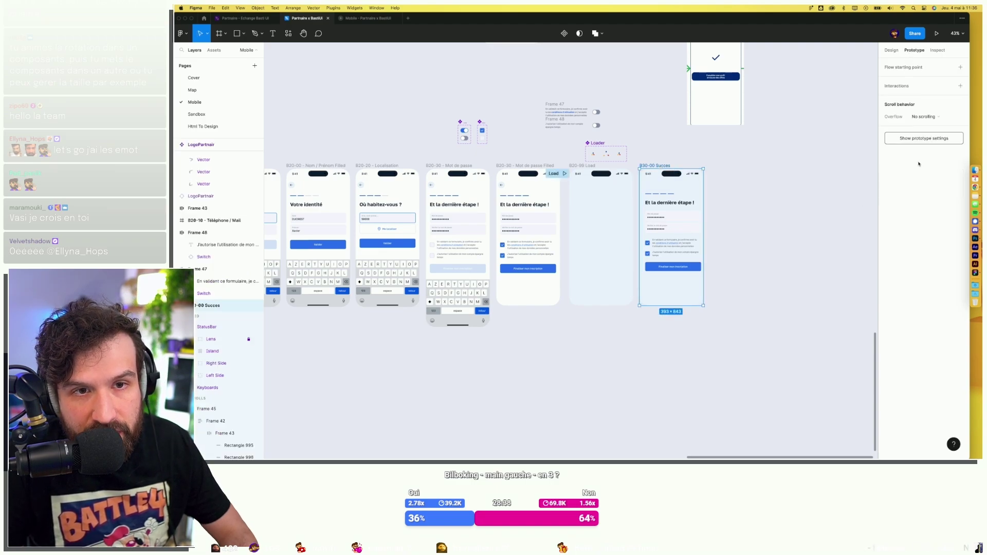
{"action": "left_click", "coordinate": [888, 50]}
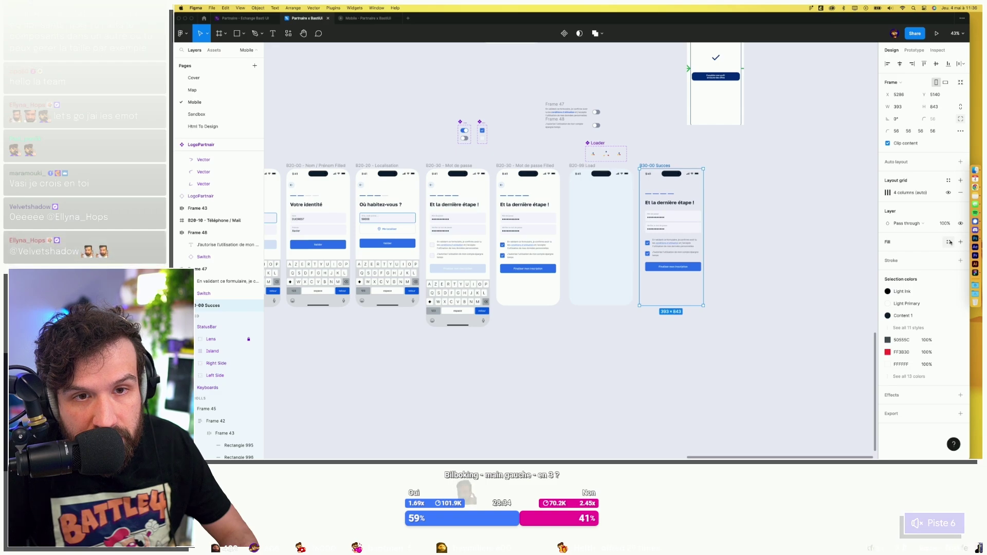
{"action": "left_click", "coordinate": [950, 243]}
{"action": "left_click", "coordinate": [913, 336]}
{"action": "key", "text": "Return"}
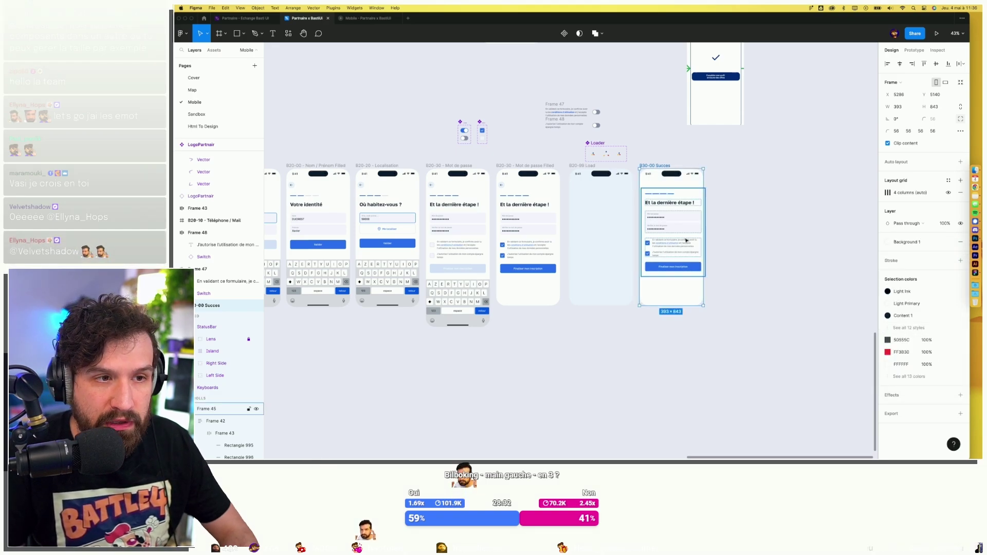
Delete the progress bar from the top of the Succes screen.
{"action": "scroll", "coordinate": [759, 181], "scroll_direction": "up", "scroll_amount": 3}
{"action": "left_click", "coordinate": [752, 181]}
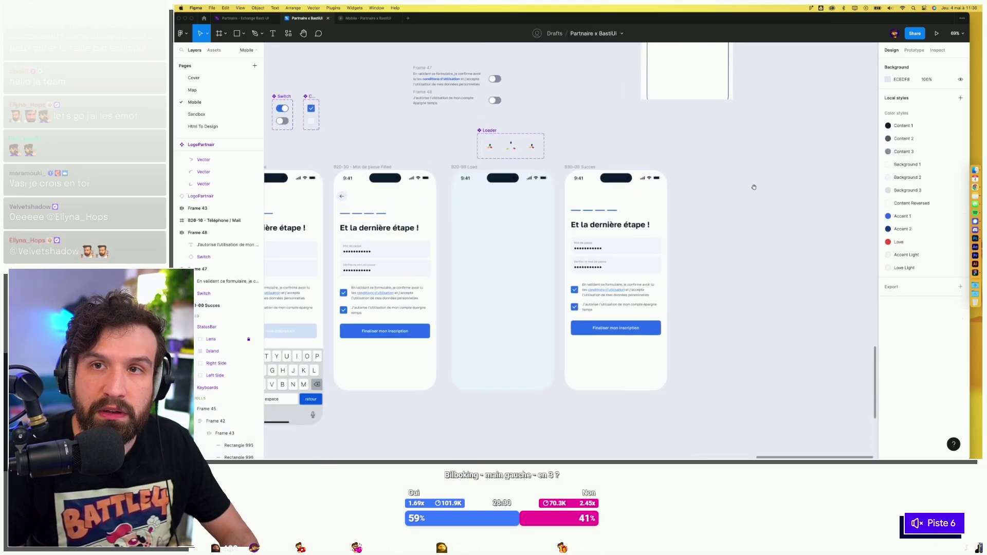
{"action": "scroll", "coordinate": [794, 216], "scroll_direction": "up", "scroll_amount": 2}
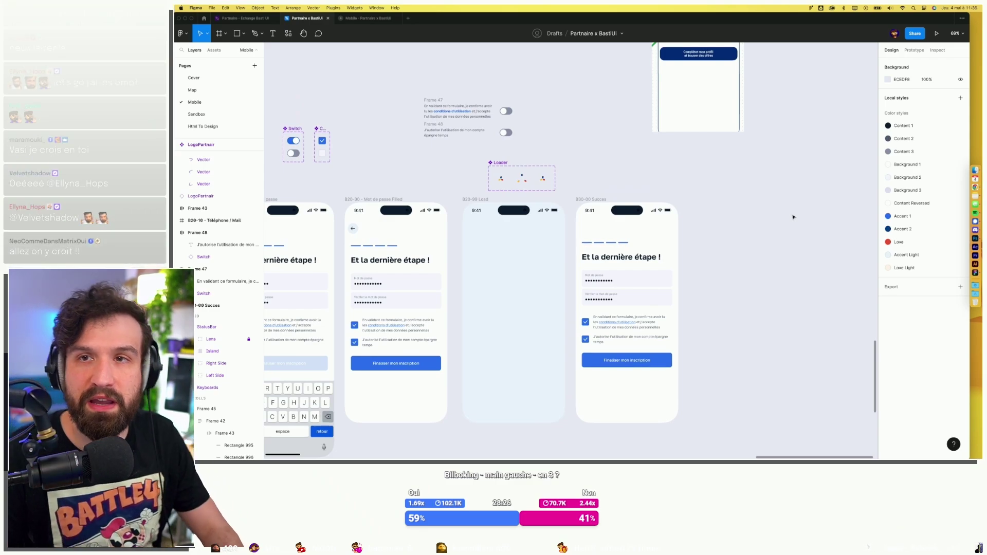
{"action": "left_click", "coordinate": [663, 284]}
{"action": "scroll", "coordinate": [663, 284], "scroll_direction": "left", "scroll_amount": 1}
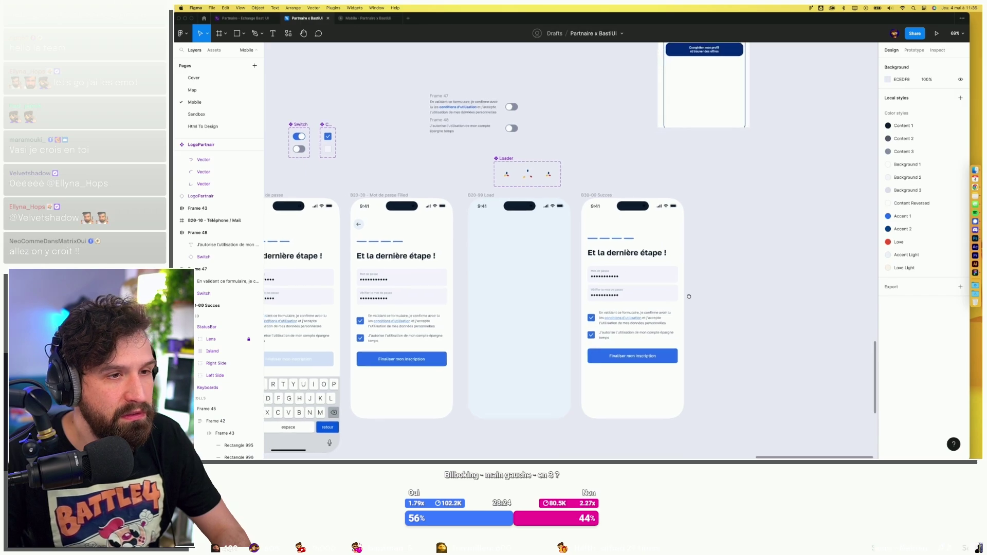
{"action": "left_click", "coordinate": [643, 281]}
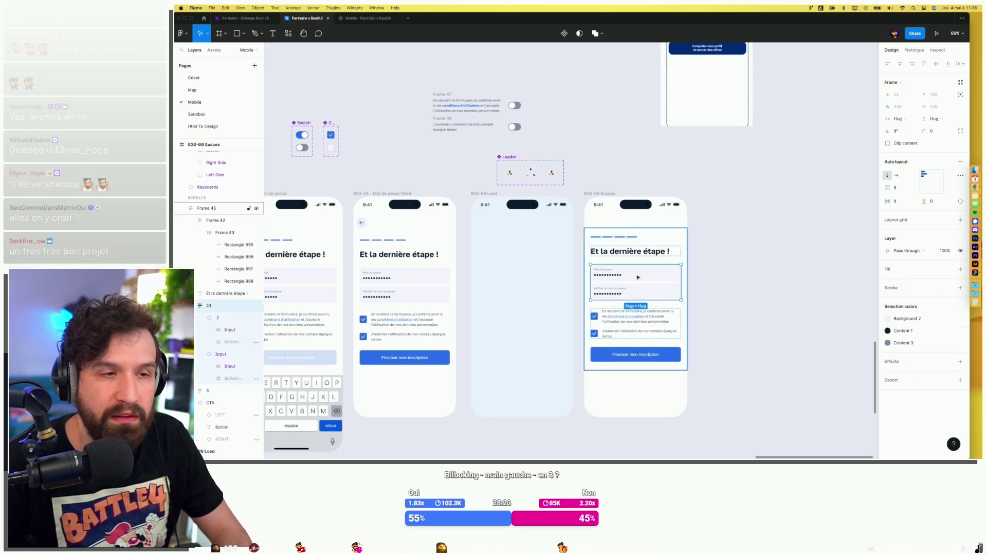
{"action": "left_click", "coordinate": [618, 238]}
{"action": "key", "text": "Delete"}
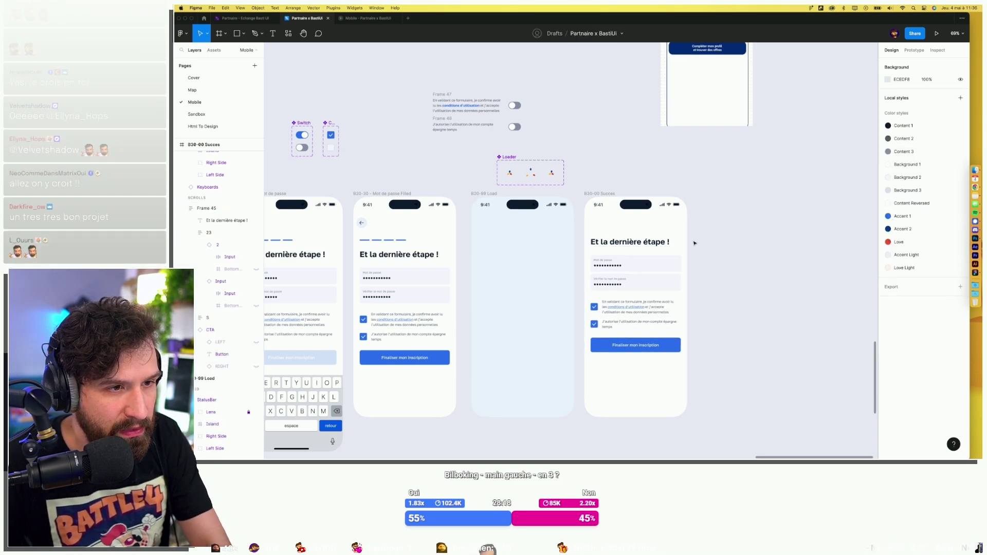
{"action": "scroll", "coordinate": [699, 281], "scroll_direction": "up", "scroll_amount": 3}
Place the confirmation screenshot beside the Succes screen and retitle it 'Félicitations !'.
{"action": "left_click_drag", "start_coordinate": [689, 82], "coordinate": [731, 342]}
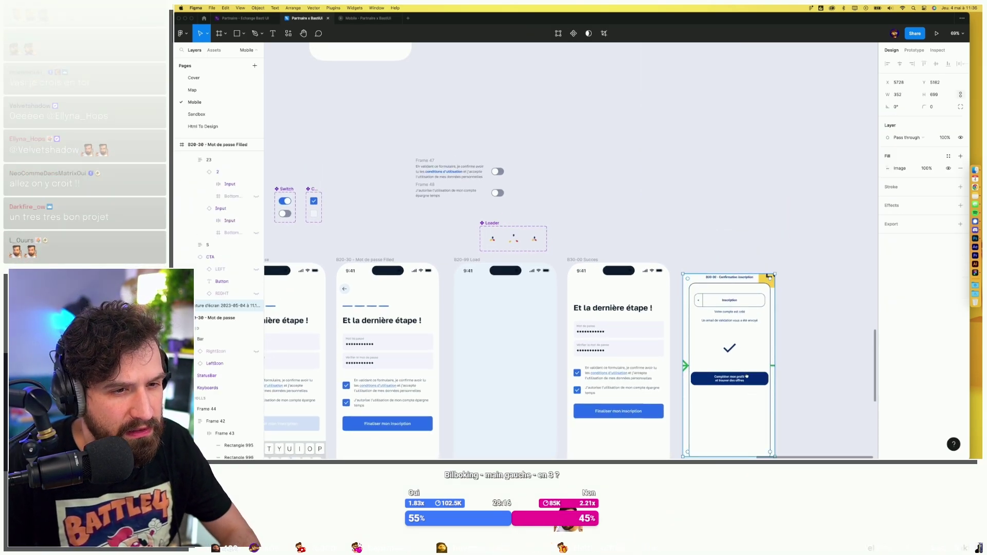
{"action": "scroll", "coordinate": [722, 263], "scroll_direction": "up", "scroll_amount": 5}
{"action": "scroll", "coordinate": [721, 263], "scroll_direction": "up", "scroll_amount": 2}
{"action": "double_click", "coordinate": [563, 165]}
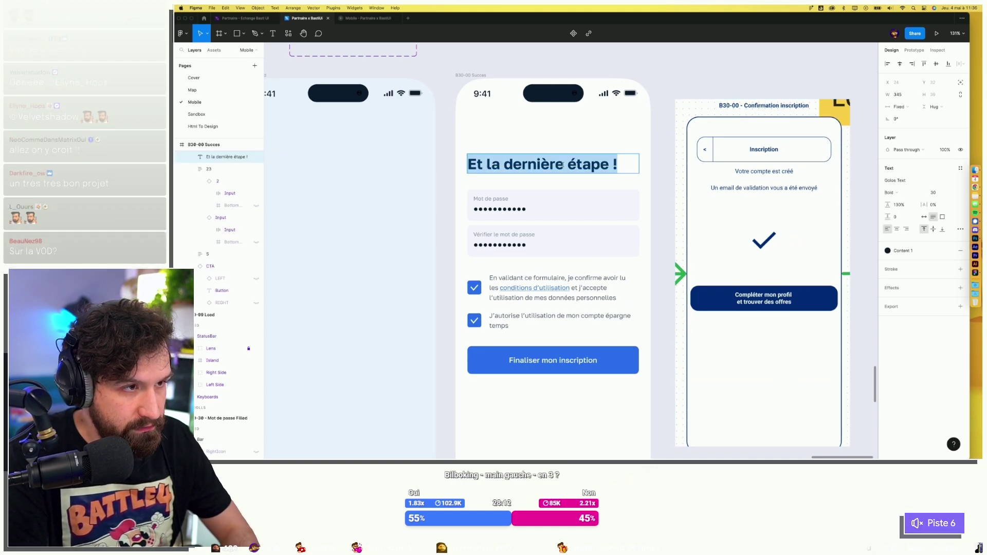
{"action": "type", "text": "Félici"}
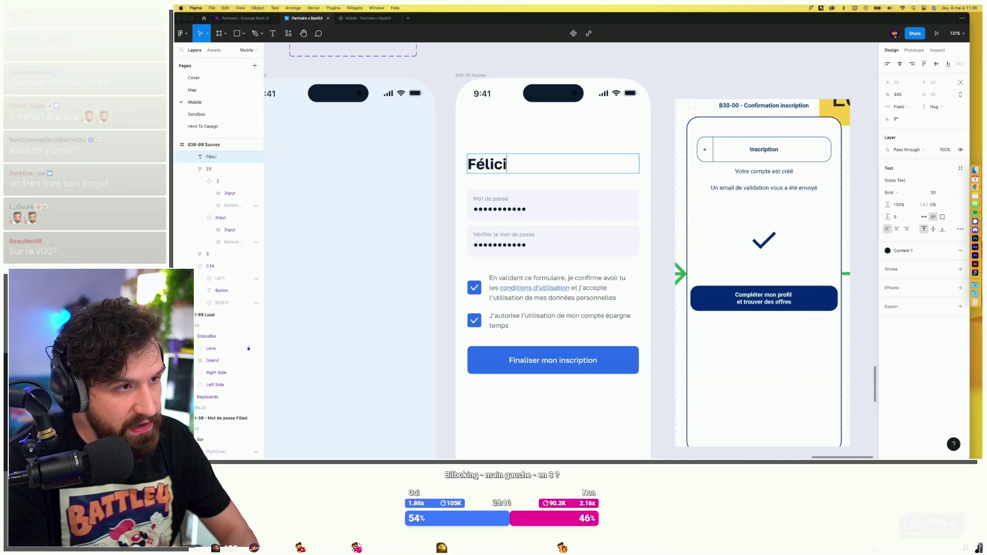
{"action": "key", "text": "Escape"}
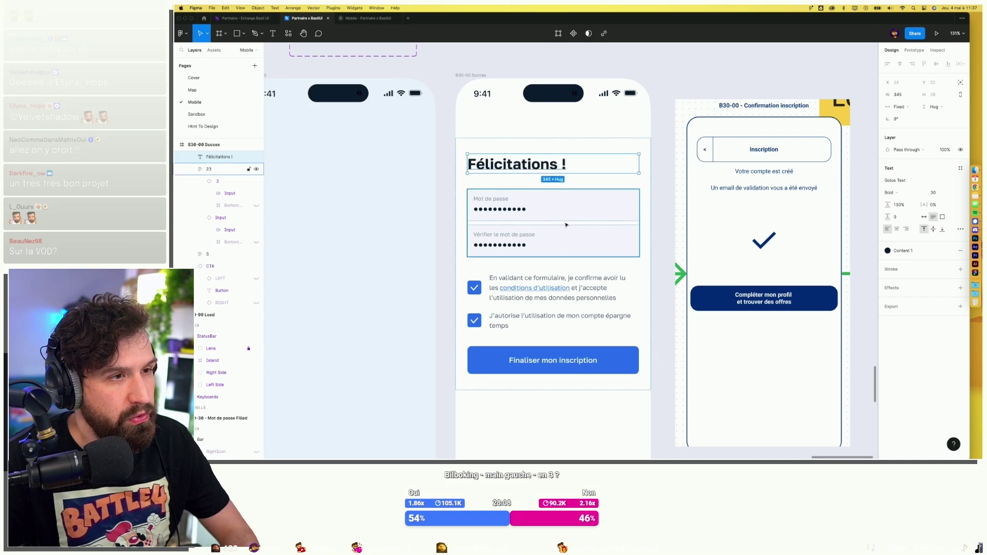
Replace the subtitle with 'Votre compte a été créé. Un email de validation vous a été envoyé'.
{"action": "scroll", "coordinate": [753, 215], "scroll_direction": "down", "scroll_amount": 5}
{"action": "scroll", "coordinate": [467, 224], "scroll_direction": "left", "scroll_amount": 5}
{"action": "scroll", "coordinate": [478, 252], "scroll_direction": "left", "scroll_amount": 5}
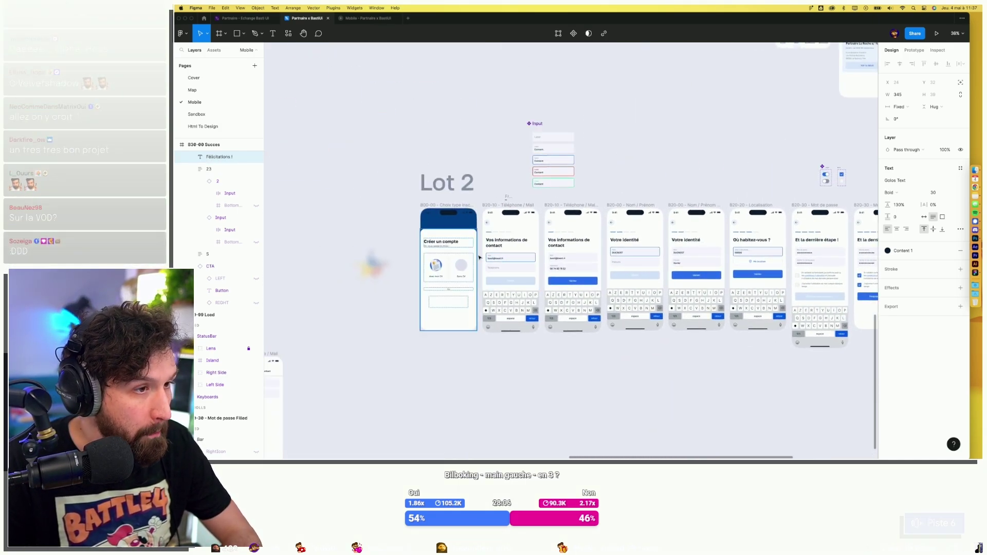
{"action": "left_click", "coordinate": [457, 250]}
{"action": "scroll", "coordinate": [513, 254], "scroll_direction": "right", "scroll_amount": 10}
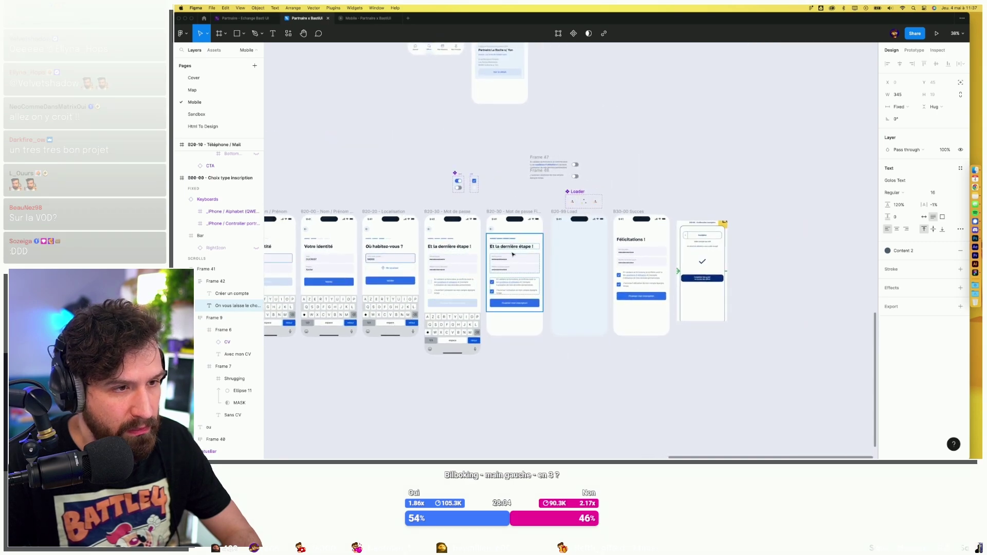
{"action": "left_click", "coordinate": [637, 248]}
{"action": "scroll", "coordinate": [617, 252], "scroll_direction": "up", "scroll_amount": 5}
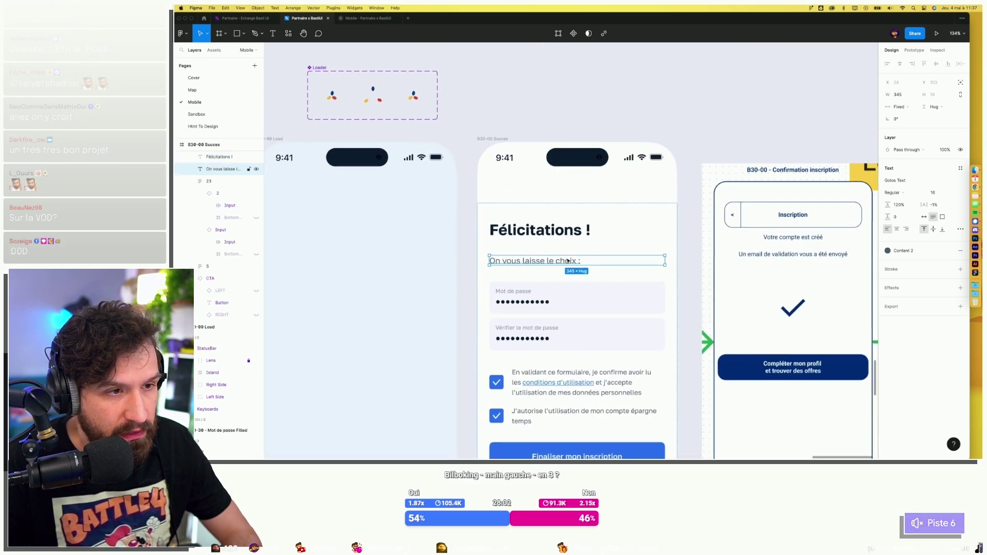
{"action": "type", "text": "Votre compte a été créé."}
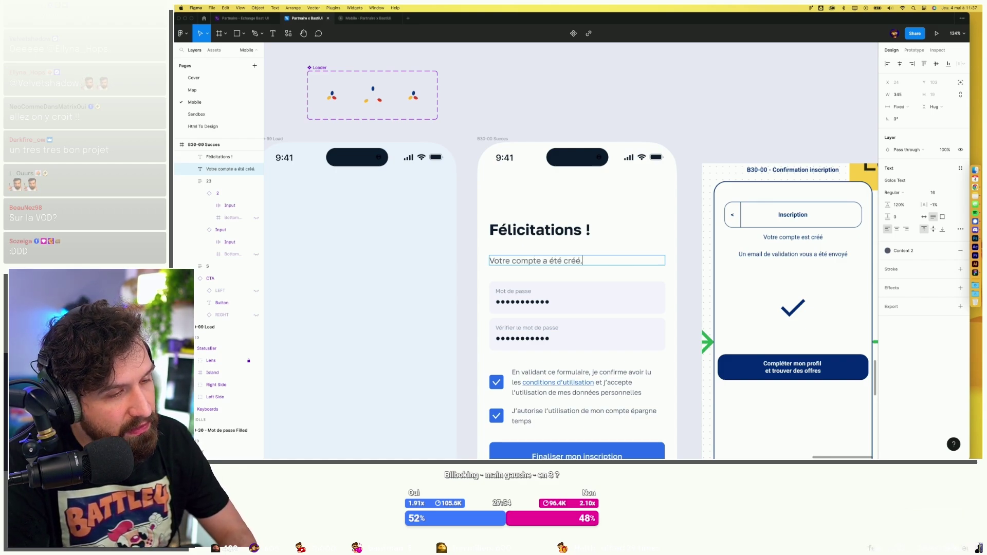
{"action": "key", "text": "Return"}
{"action": "type", "text": "E"}
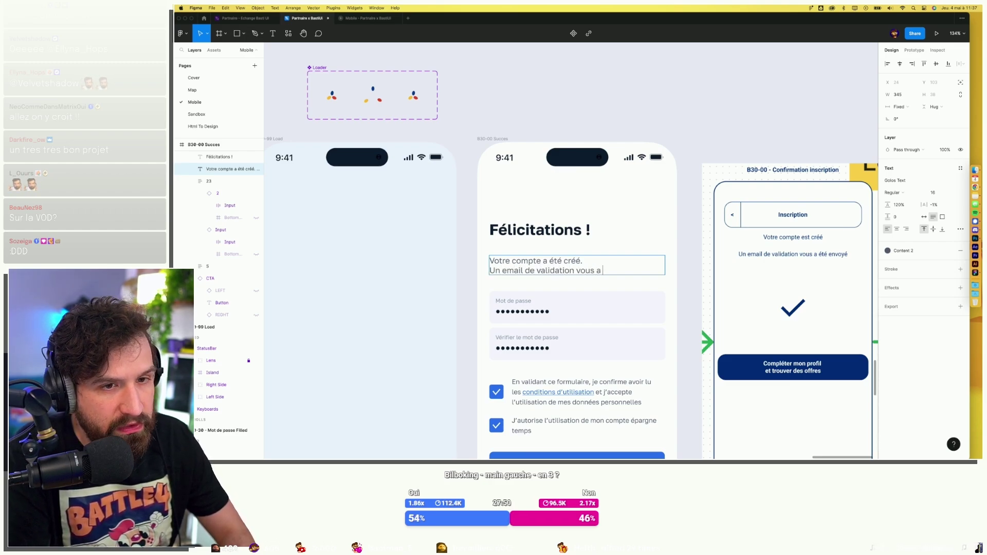
{"action": "type", "text": "été envoy"}
{"action": "key", "text": "Escape"}
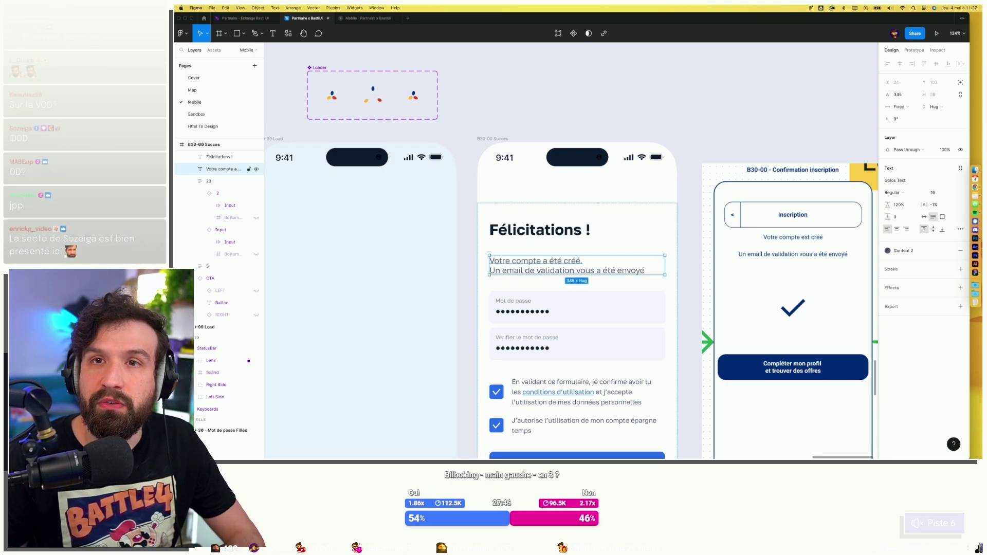
Delete the two password input fields and the checkbox consent block.
{"action": "left_click", "coordinate": [555, 330]}
{"action": "key", "text": "Delete"}
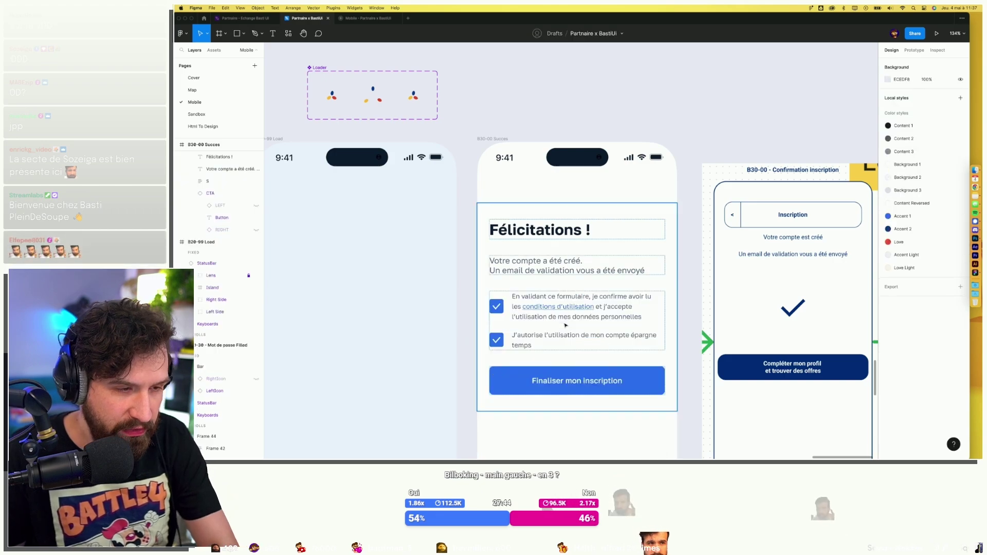
{"action": "left_click", "coordinate": [554, 330]}
{"action": "key", "text": "Delete"}
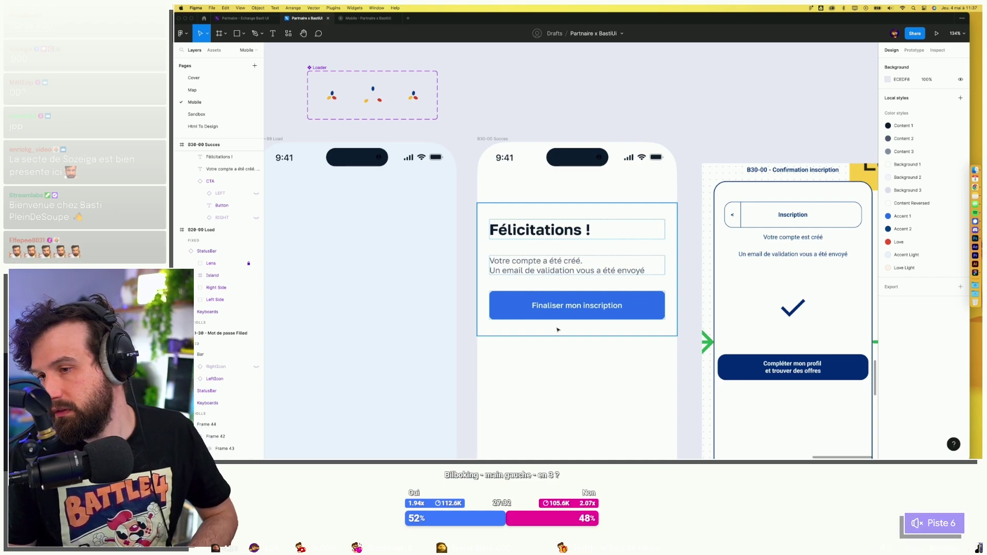
Relabel the Finaliser mon inscription button to 'Compléter mon profil'.
{"action": "left_click", "coordinate": [591, 227]}
{"action": "scroll", "coordinate": [656, 318], "scroll_direction": "down", "scroll_amount": 5}
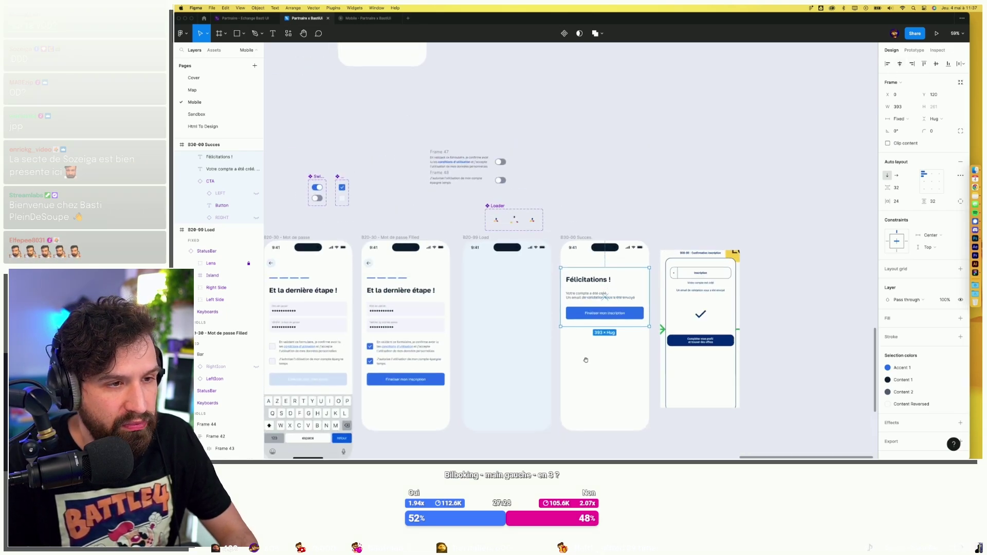
{"action": "left_click", "coordinate": [656, 317]}
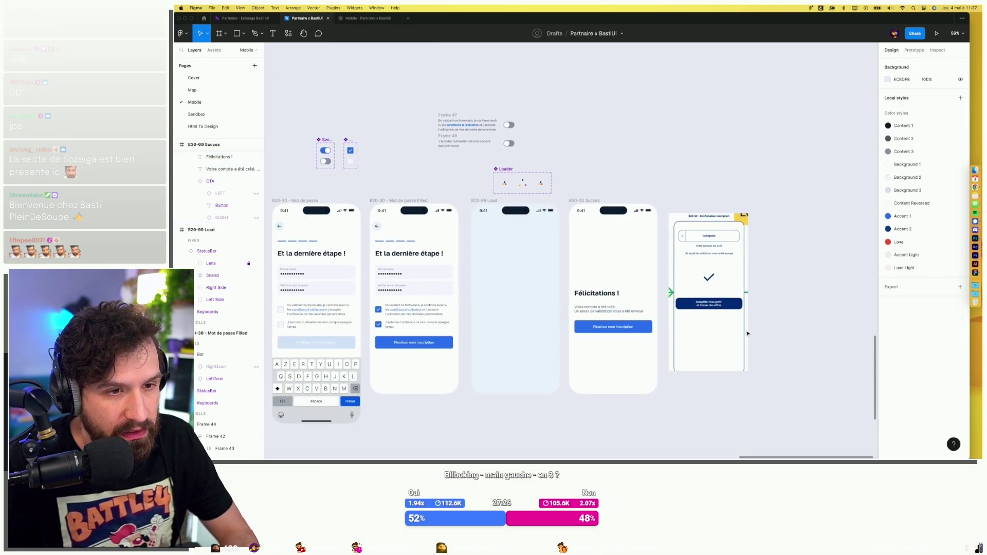
{"action": "scroll", "coordinate": [648, 331], "scroll_direction": "up", "scroll_amount": 5}
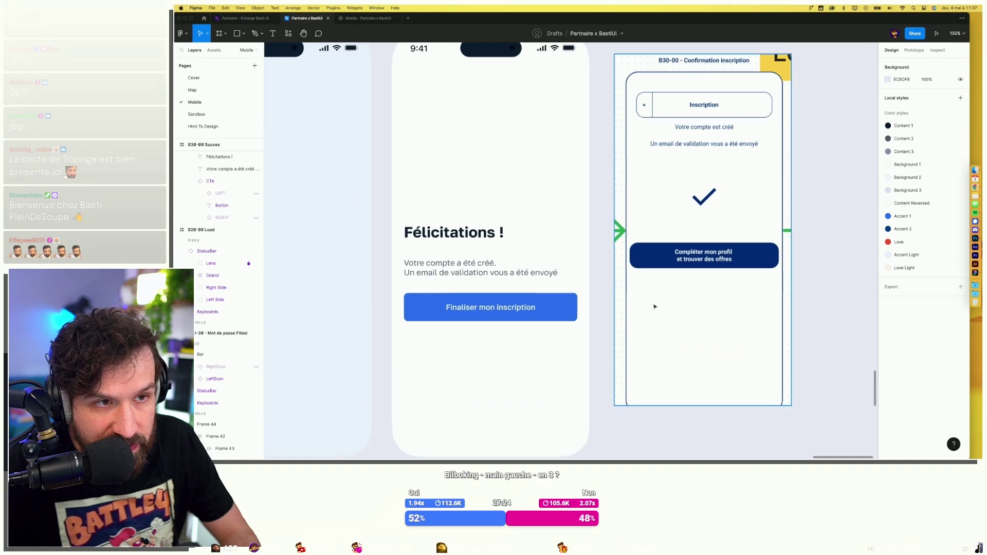
{"action": "double_click", "coordinate": [457, 307]}
{"action": "scroll", "coordinate": [479, 307], "scroll_direction": "up", "scroll_amount": 1}
{"action": "key", "text": "Return"}
{"action": "type", "text": "Compléter mon profil"}
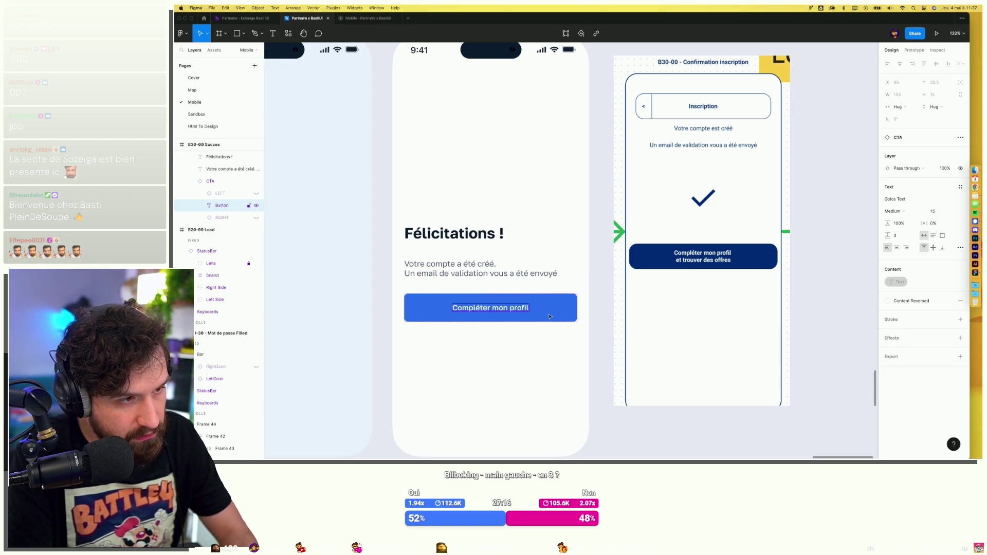
Duplicate the button (Ctrl+D) and label the copy 'Parcourir les offres'.
{"action": "key", "text": "ctrl+d"}
{"action": "type", "text": "Parcourir les"}
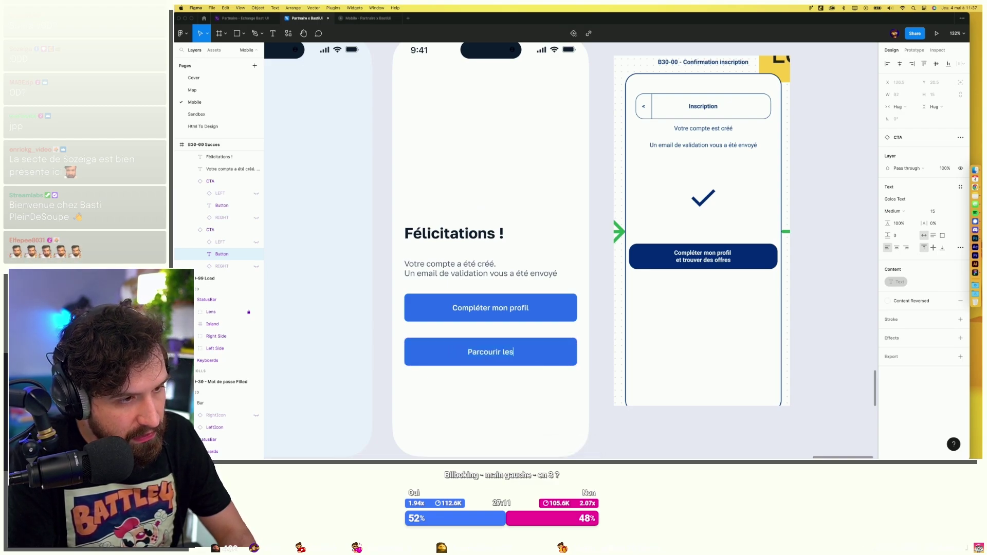
{"action": "type", "text": "offres"}
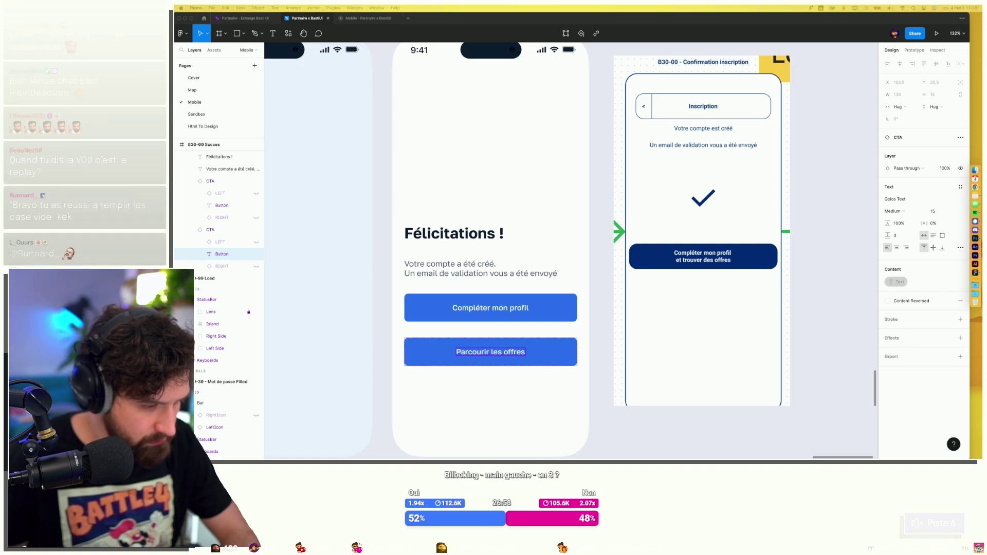
{"action": "left_click", "coordinate": [804, 319]}
Wrap both buttons in an auto-layout frame with a 16 gap.
{"action": "left_click", "coordinate": [530, 347]}
{"action": "left_click", "coordinate": [515, 309], "text": "shift"}
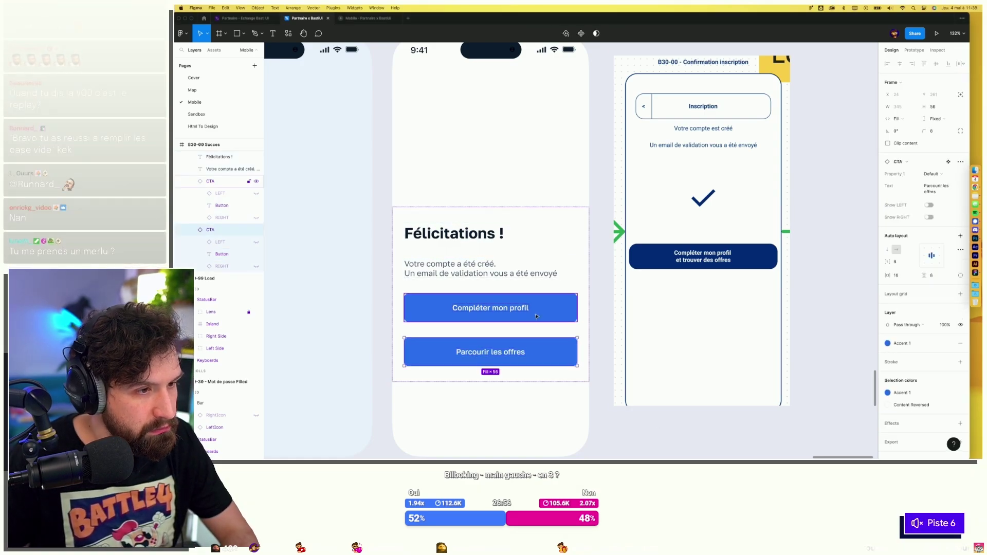
{"action": "key", "text": "shift+a"}
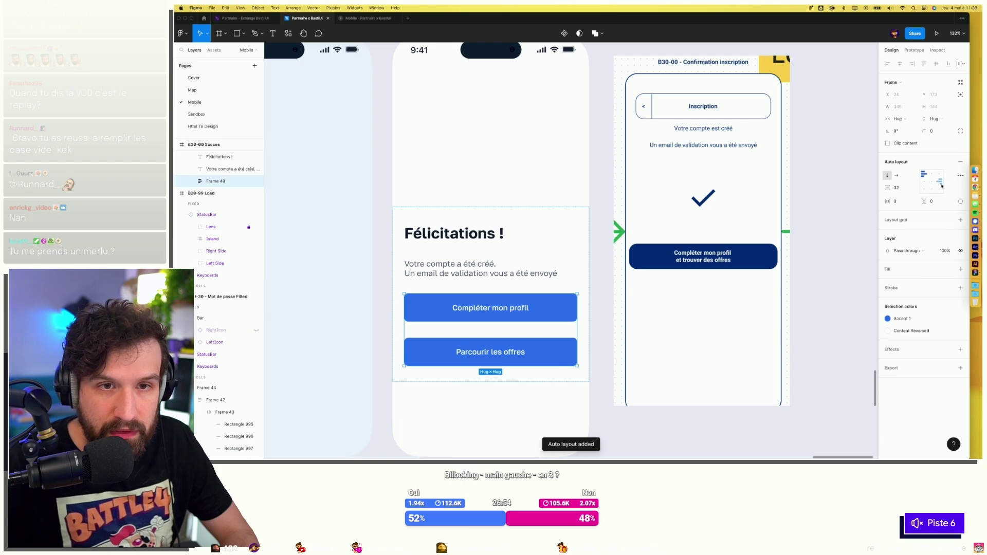
{"action": "left_click", "coordinate": [899, 188]}
{"action": "type", "text": "16"}
{"action": "key", "text": "Return"}
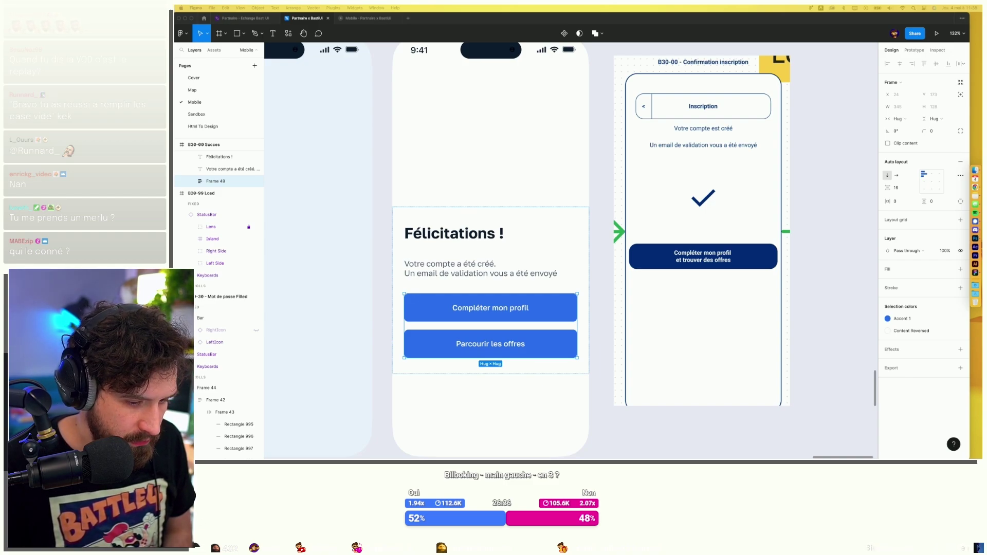
{"action": "key", "text": "Escape"}
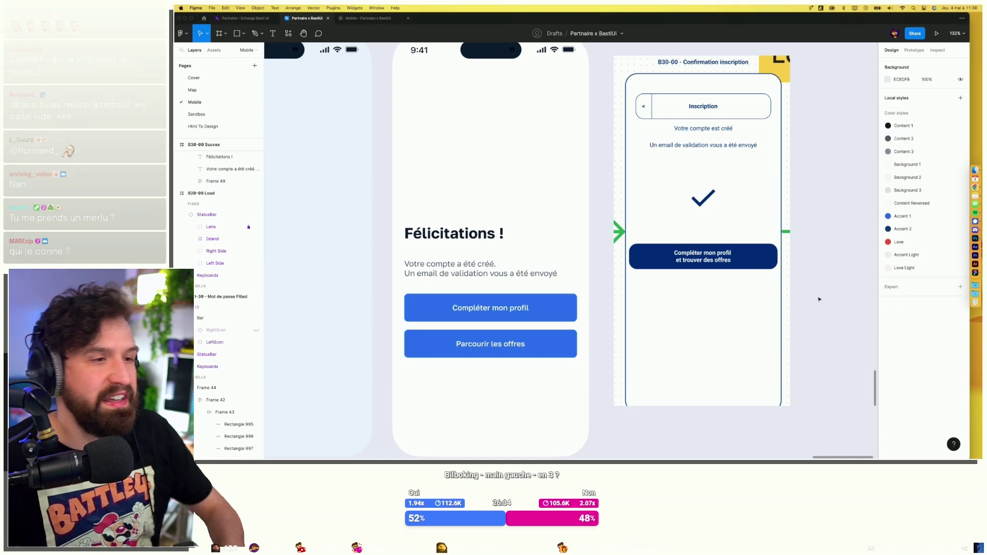
Make 'Parcourir les offres' the outlined Variant2 button and tighten the gap to 8.
{"action": "left_click", "coordinate": [558, 351]}
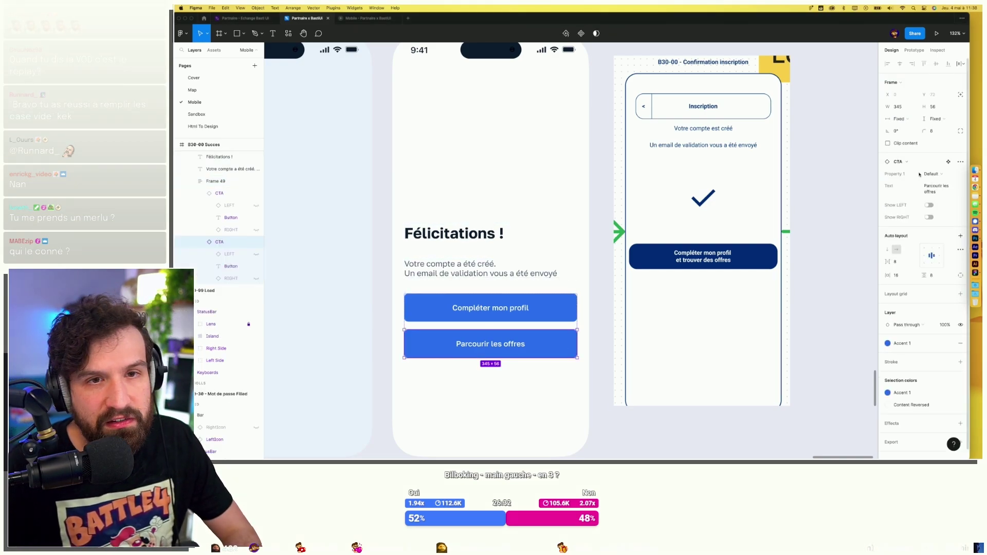
{"action": "left_click", "coordinate": [941, 174]}
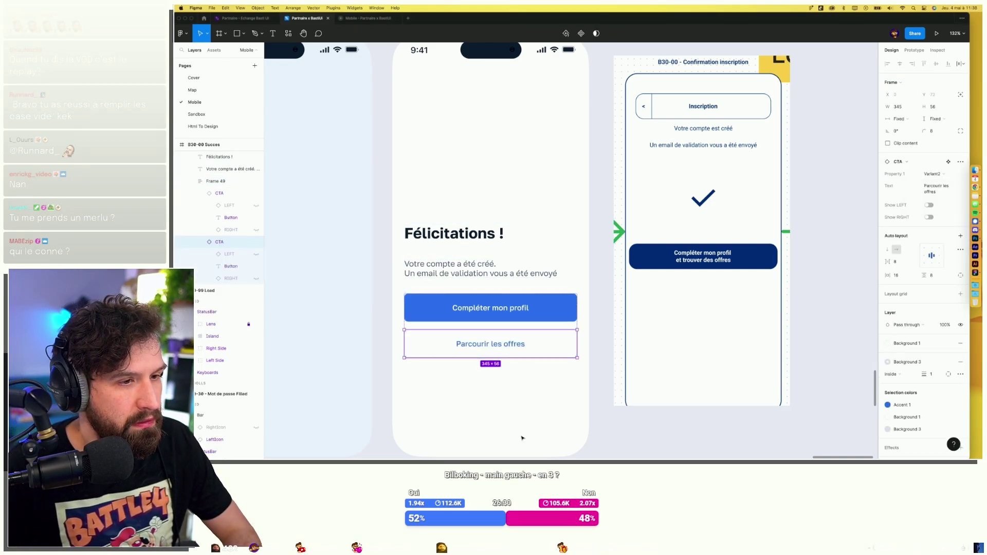
{"action": "key", "text": "Escape"}
{"action": "scroll", "coordinate": [533, 309], "scroll_direction": "left", "scroll_amount": 2}
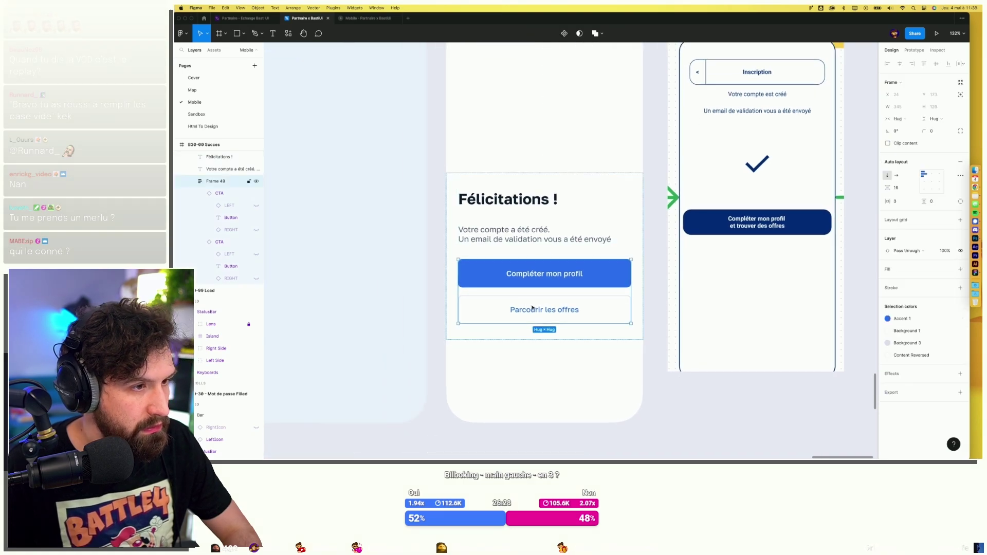
{"action": "left_click_drag", "start_coordinate": [533, 292], "coordinate": [533, 286]}
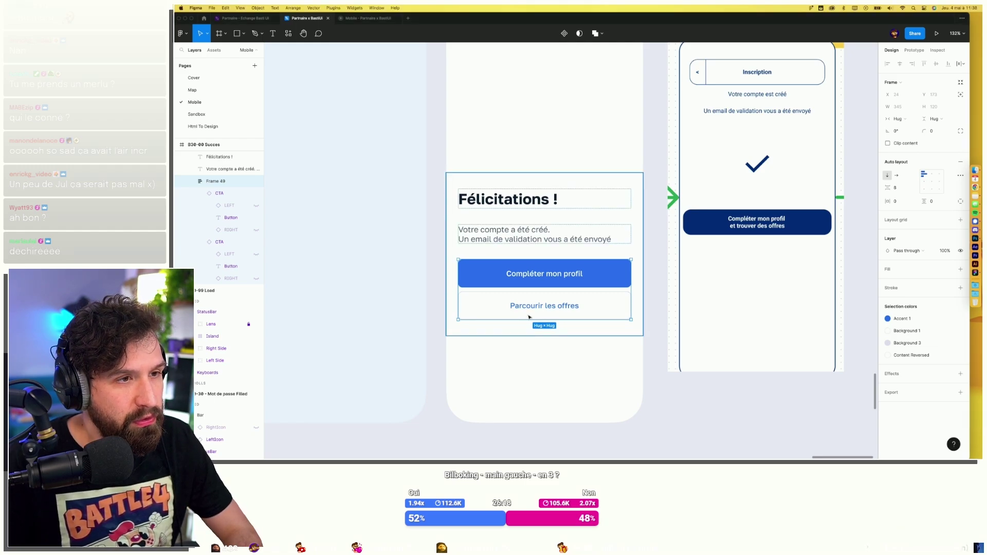
Nudge the confirmation screenshot slightly right and down.
{"action": "scroll", "coordinate": [719, 335], "scroll_direction": "down", "scroll_amount": 5}
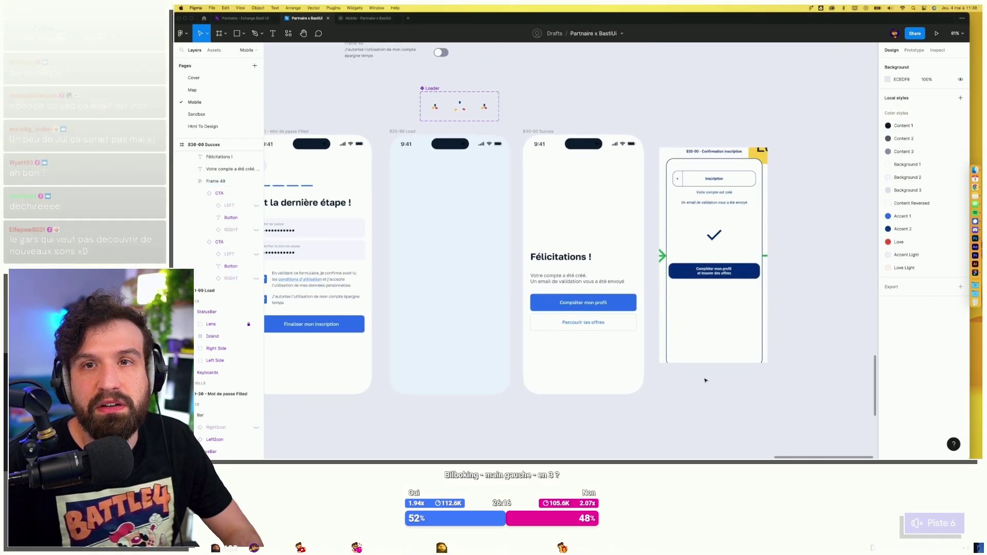
{"action": "left_click", "coordinate": [711, 273]}
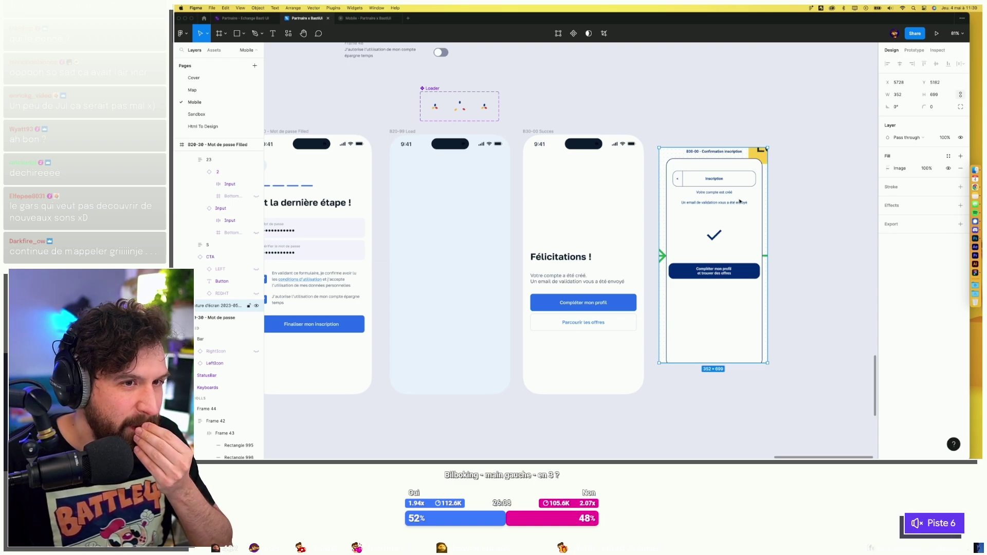
{"action": "left_click_drag", "start_coordinate": [761, 160], "coordinate": [768, 160]}
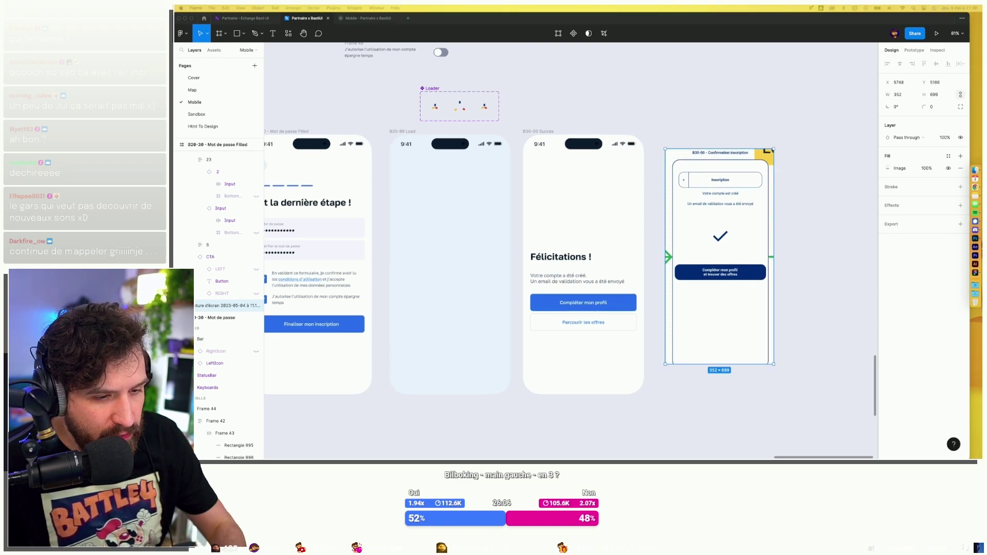
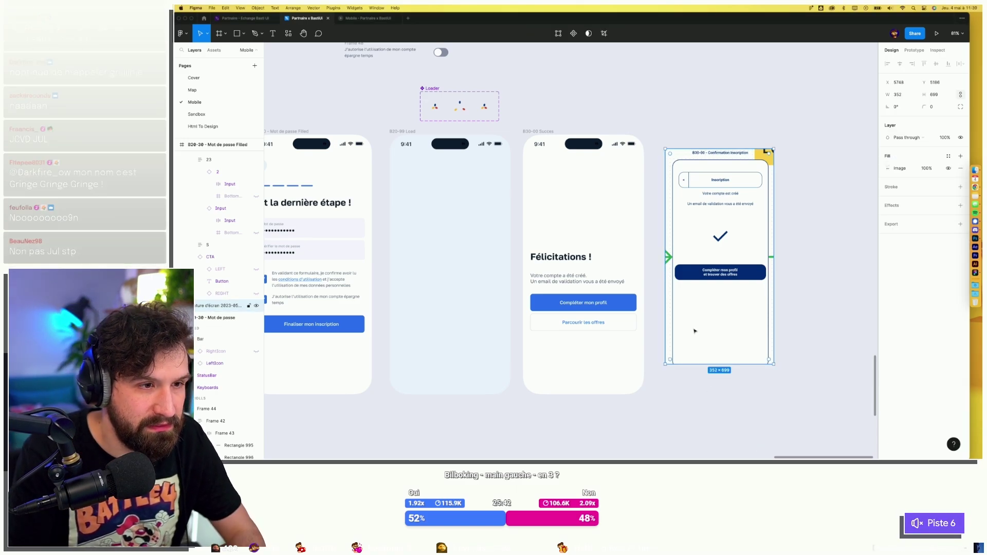
Select the Shrugging illustration's card frame on the Créer un compte screen.
{"action": "key", "text": "Escape"}
{"action": "scroll", "coordinate": [540, 209], "scroll_direction": "down", "scroll_amount": 5}
{"action": "scroll", "coordinate": [495, 307], "scroll_direction": "left", "scroll_amount": 5}
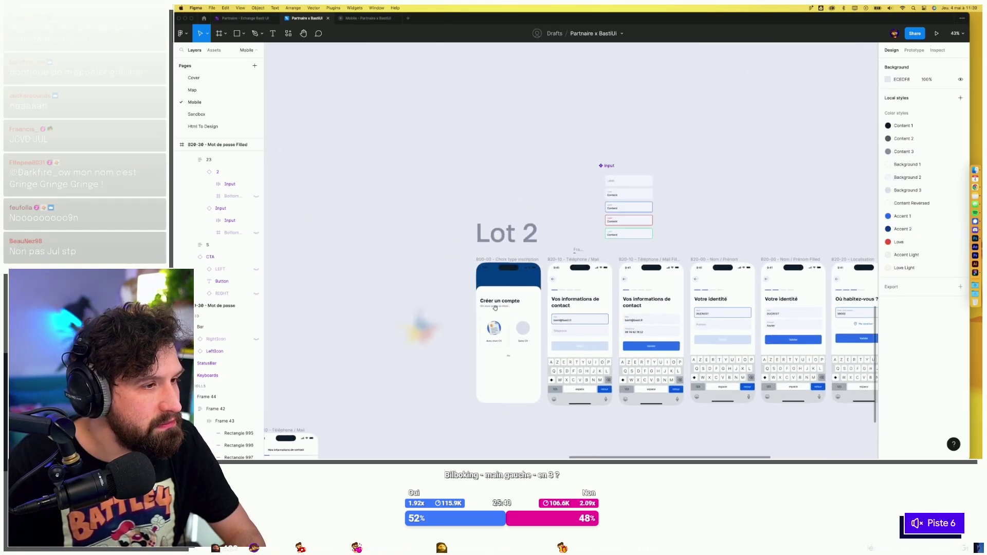
{"action": "double_click", "coordinate": [527, 330]}
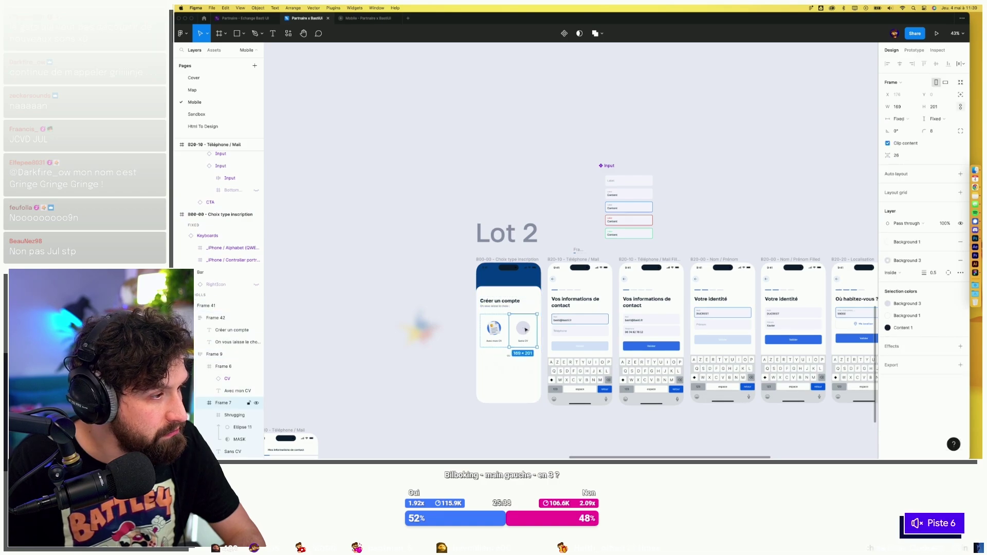
{"action": "double_click", "coordinate": [527, 331]}
{"action": "left_click", "coordinate": [231, 403]}
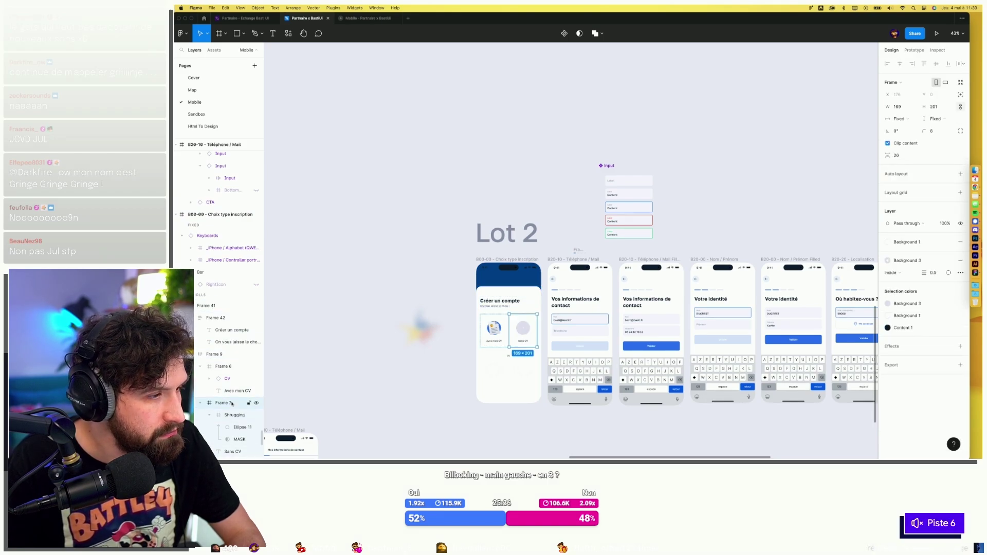
Paste the illustration at the top of Frame 45 on B30-00 Succès, scaled to 345×345.
{"action": "scroll", "coordinate": [566, 288], "scroll_direction": "right", "scroll_amount": 10}
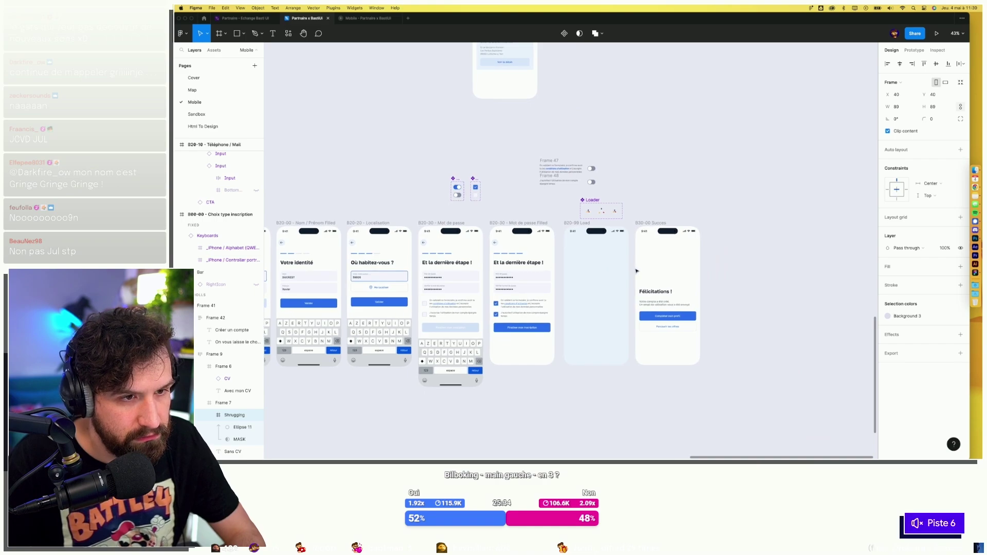
{"action": "left_click", "coordinate": [651, 291]}
{"action": "key", "text": "ctrl+v"}
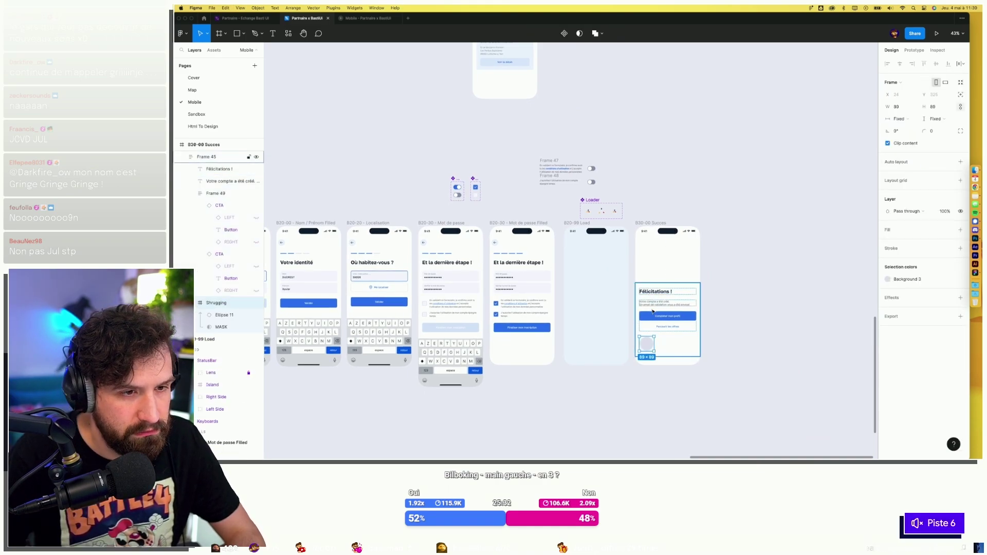
{"action": "key", "text": "Up"}
{"action": "key", "text": "Up"}
{"action": "key", "text": "Up"}
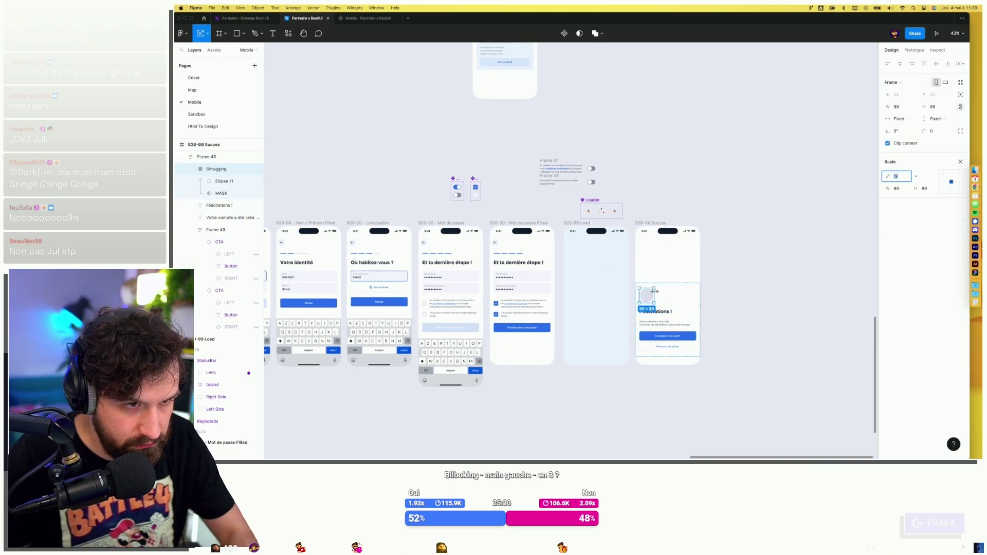
{"action": "left_click_drag", "start_coordinate": [659, 284], "coordinate": [697, 263]}
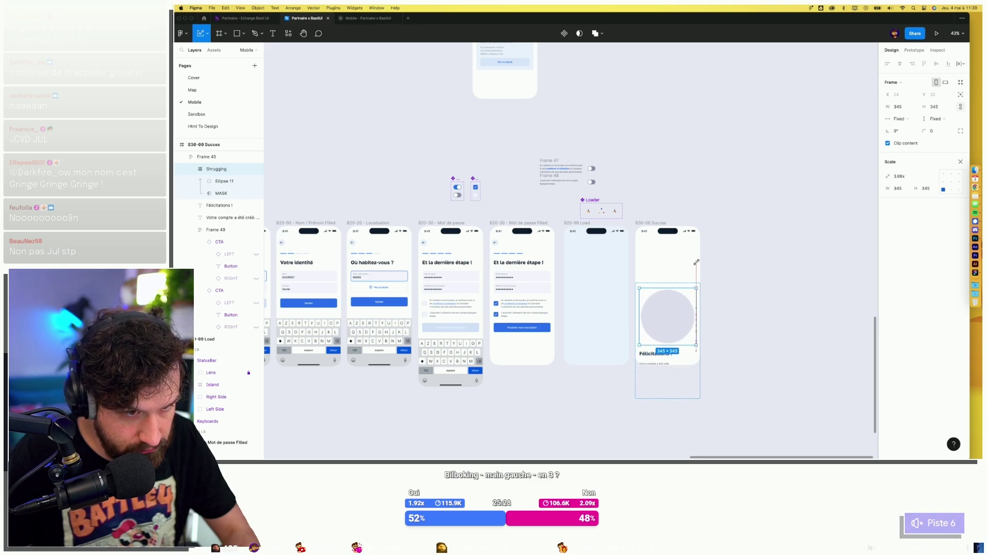
{"action": "key", "text": "Escape"}
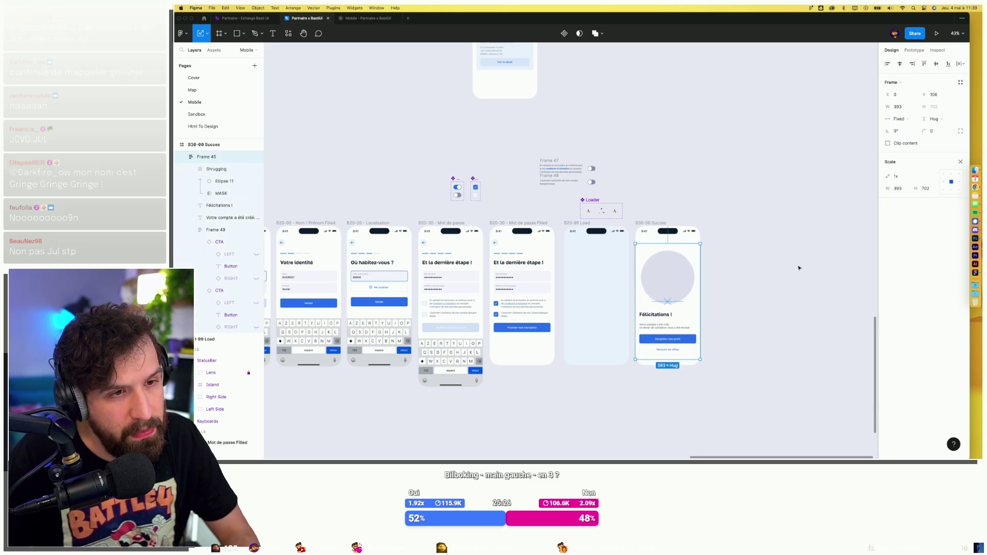
{"action": "left_click", "coordinate": [799, 270]}
{"action": "scroll", "coordinate": [720, 293], "scroll_direction": "up", "scroll_amount": 10}
{"action": "scroll", "coordinate": [765, 238], "scroll_direction": "down", "scroll_amount": 5}
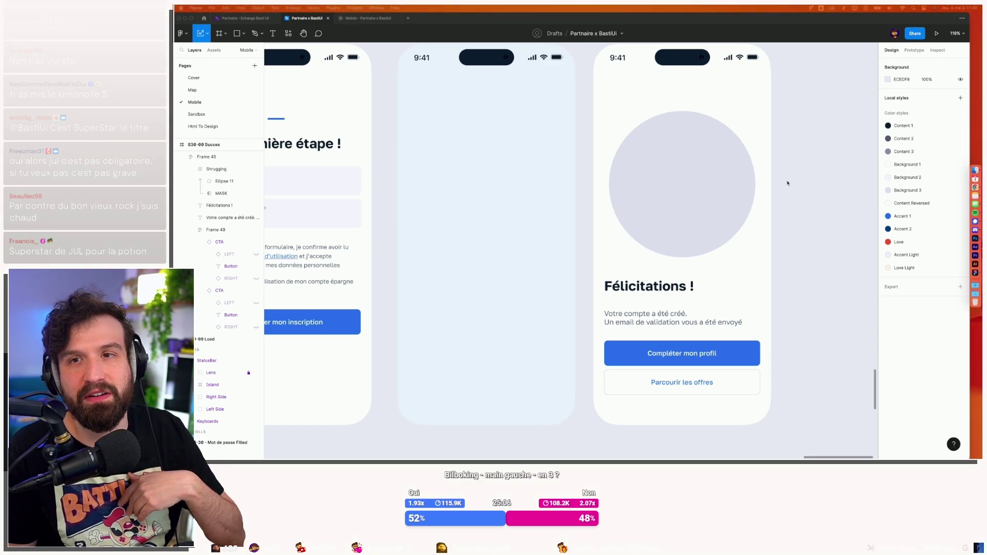
Inspect the success screen's phone frame and content frame.
{"action": "left_click", "coordinate": [674, 249]}
{"action": "scroll", "coordinate": [788, 272], "scroll_direction": "up", "scroll_amount": 1}
{"action": "left_click", "coordinate": [788, 272]}
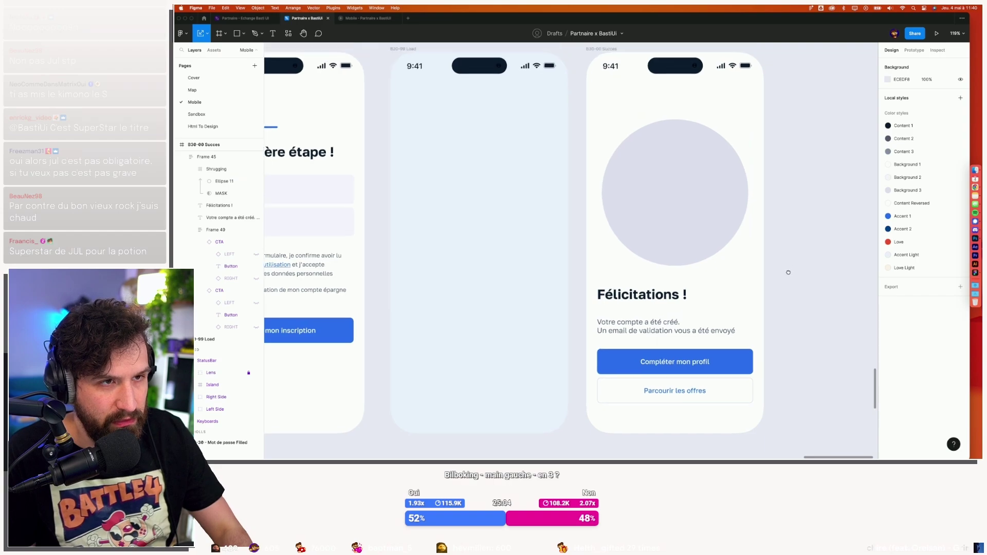
{"action": "scroll", "coordinate": [788, 272], "scroll_direction": "up", "scroll_amount": 1}
{"action": "left_click", "coordinate": [687, 281]}
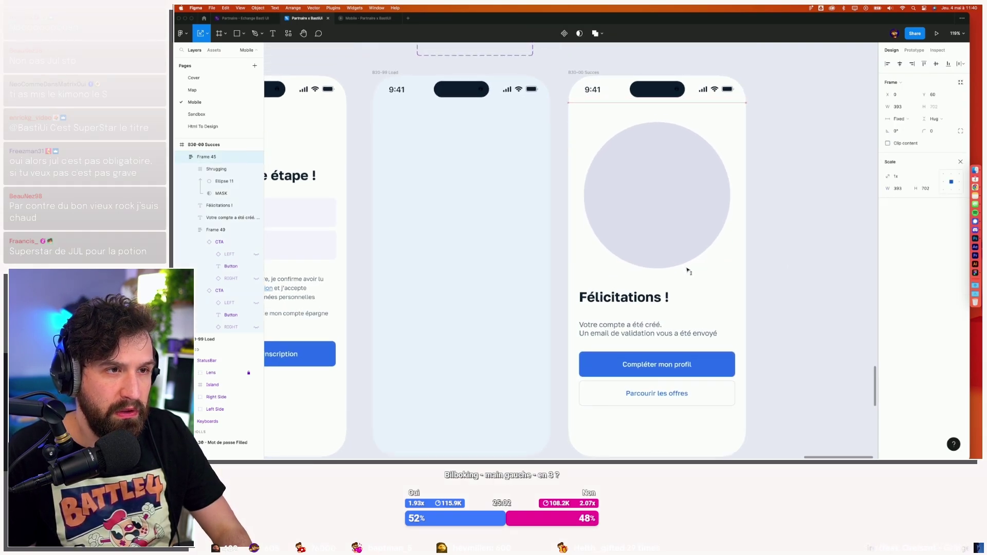
{"action": "left_click", "coordinate": [785, 208]}
{"action": "scroll", "coordinate": [777, 194], "scroll_direction": "down", "scroll_amount": 2}
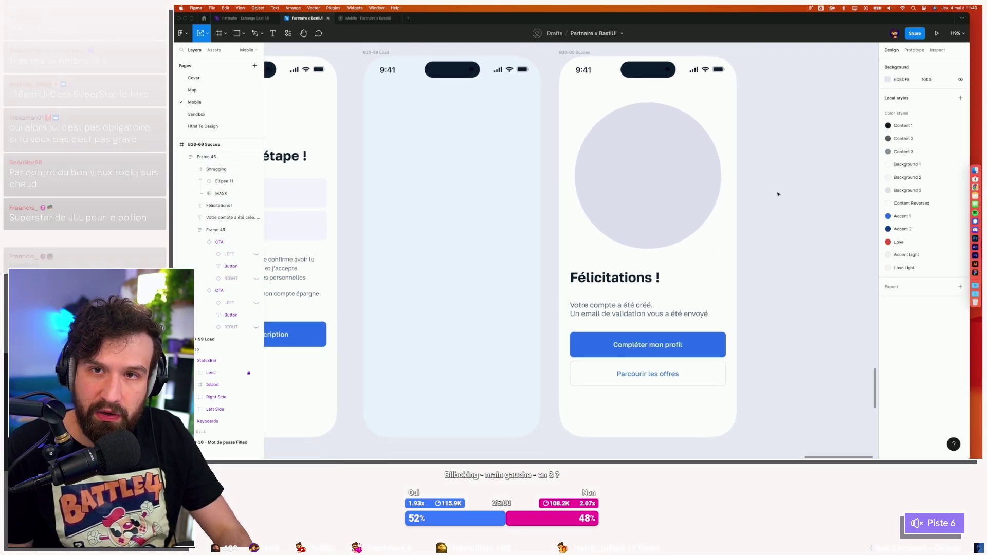
{"action": "scroll", "coordinate": [782, 218], "scroll_direction": "down", "scroll_amount": 3}
{"action": "scroll", "coordinate": [804, 353], "scroll_direction": "down", "scroll_amount": 1}
Wrap the Félicitations title and subtitle in an auto layout with a gap of 1.
{"action": "double_click", "coordinate": [673, 251]}
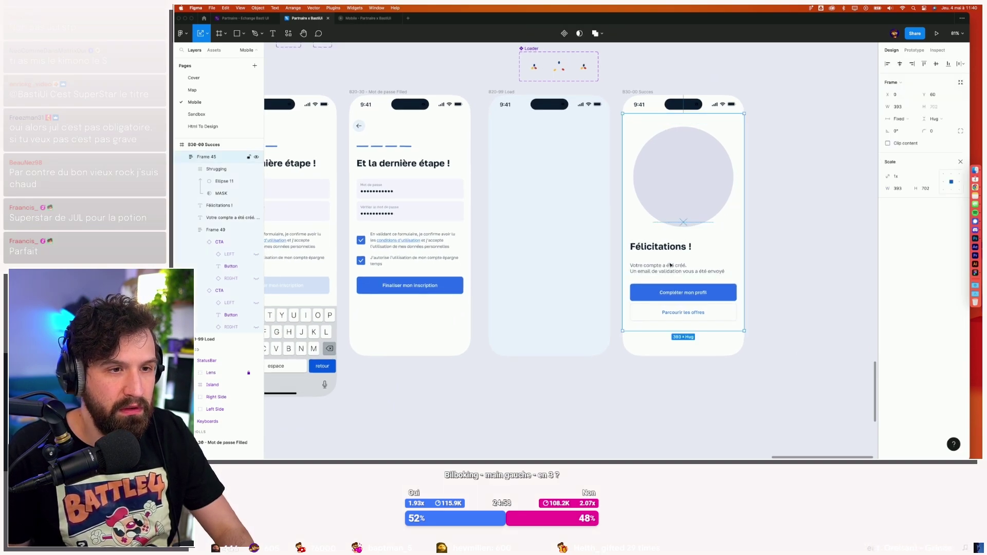
{"action": "left_click", "coordinate": [679, 269], "text": "shift"}
{"action": "key", "text": "shift+a"}
{"action": "key", "text": "v"}
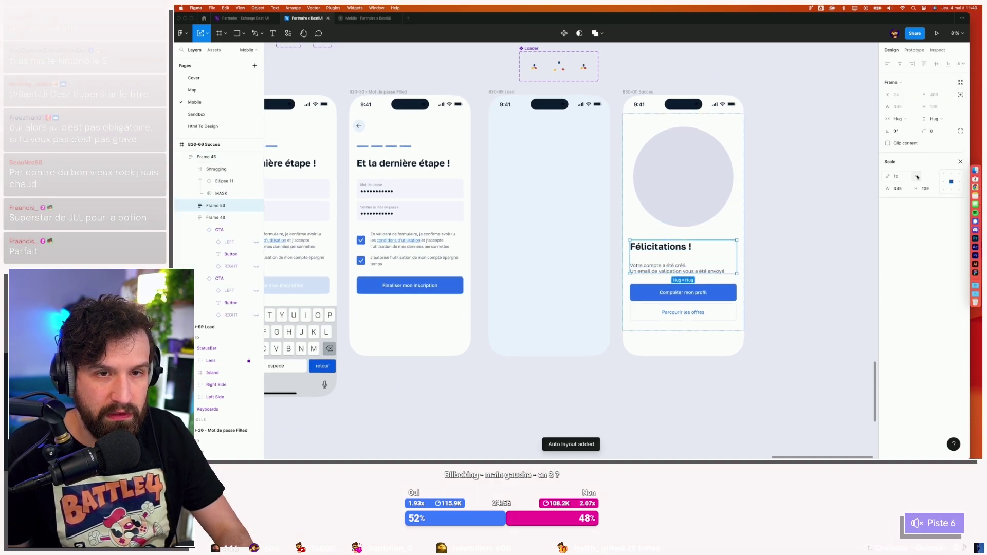
{"action": "left_click", "coordinate": [900, 188]}
{"action": "type", "text": "1"}
{"action": "key", "text": "Return"}
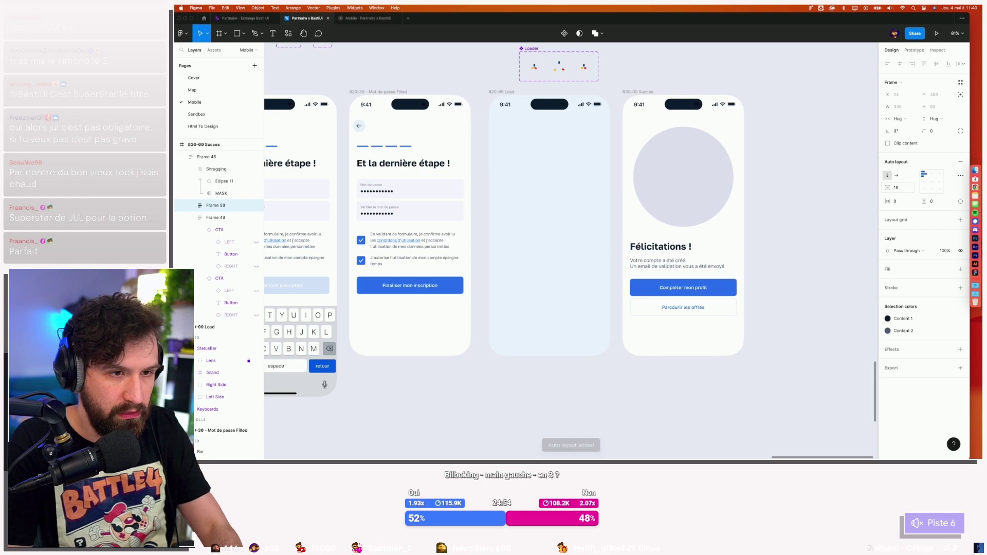
Increase Frame 45's auto layout gap from 32 to 40.
{"action": "key", "text": "Escape"}
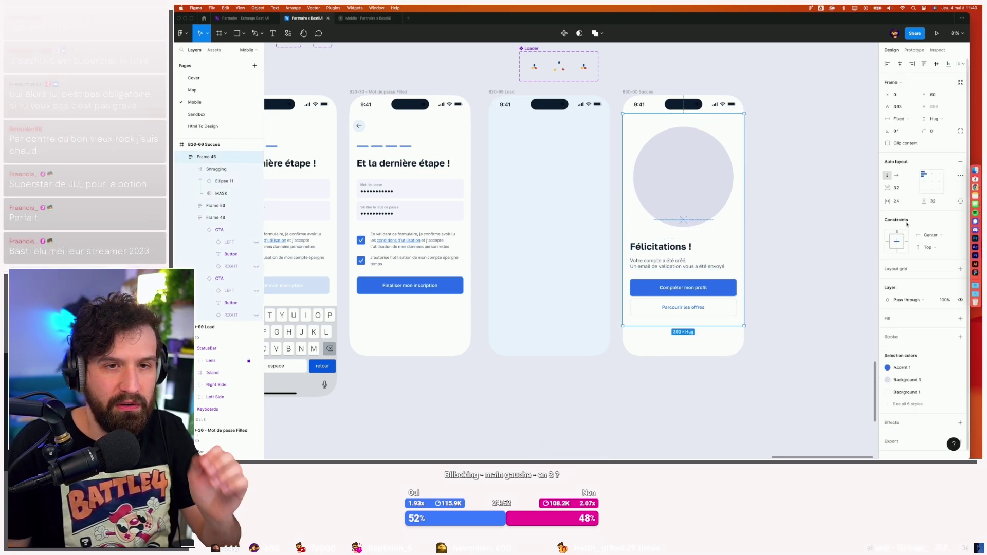
{"action": "type", "text": "40"}
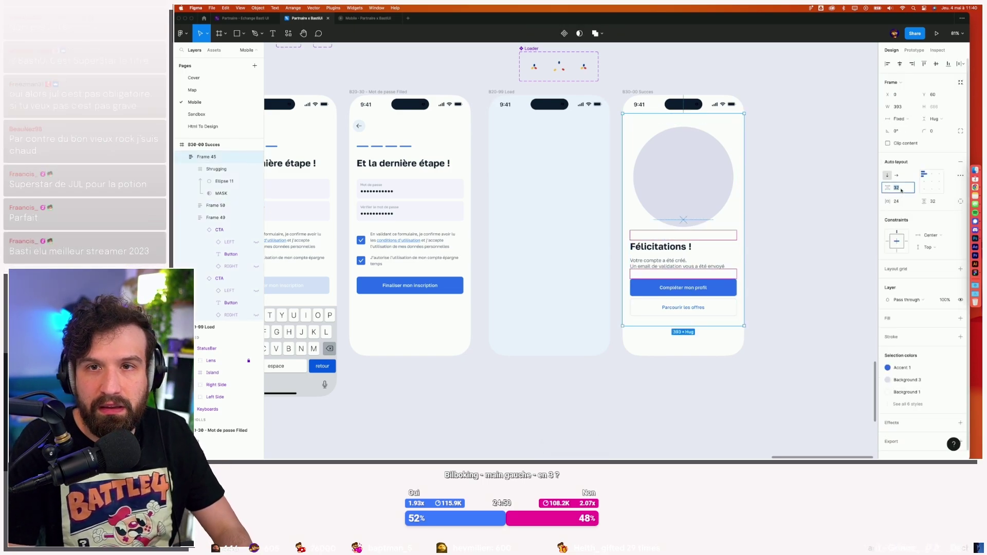
{"action": "key", "text": "Return"}
{"action": "left_click", "coordinate": [786, 298]}
{"action": "scroll", "coordinate": [772, 288], "scroll_direction": "down", "scroll_amount": 5}
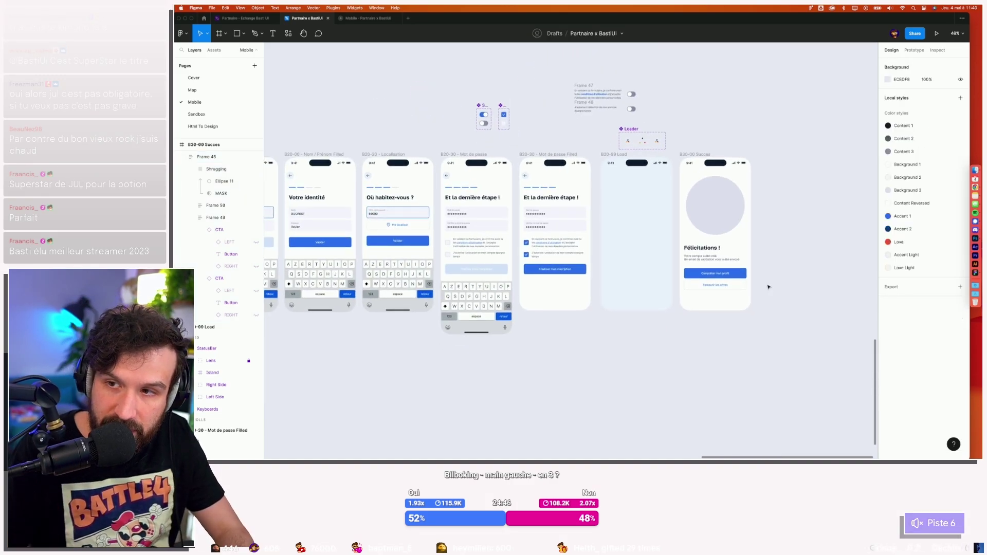
In prototype mode, link the Finaliser mon inscription button to B20-99 Load.
{"action": "left_click", "coordinate": [715, 205]}
{"action": "left_click", "coordinate": [766, 310]}
{"action": "scroll", "coordinate": [669, 231], "scroll_direction": "up", "scroll_amount": 1}
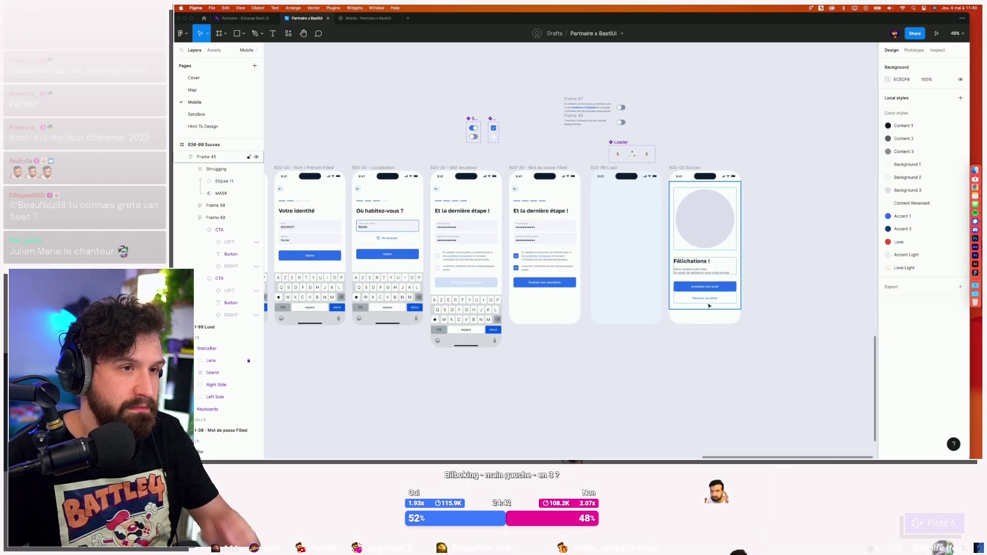
{"action": "left_click", "coordinate": [684, 168]}
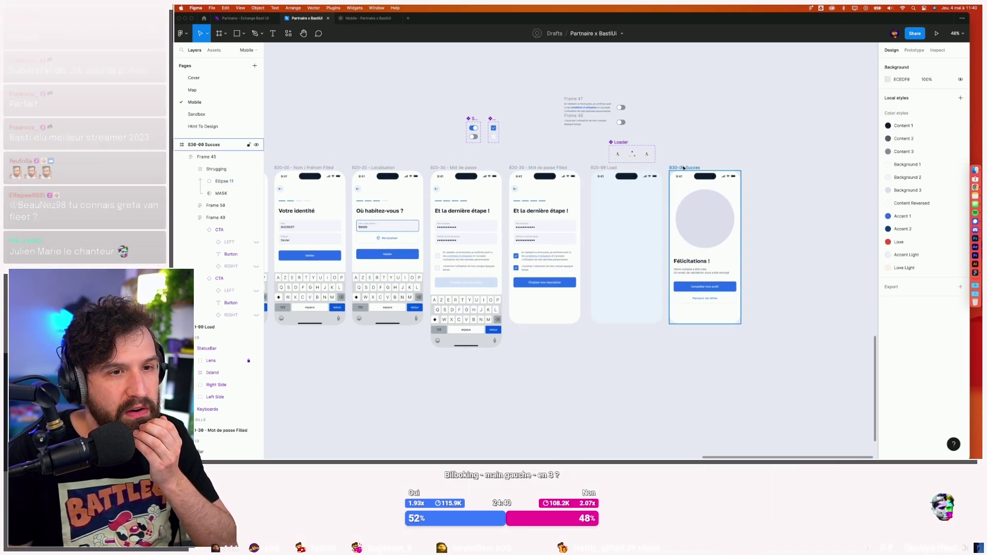
{"action": "key", "text": "shift+e"}
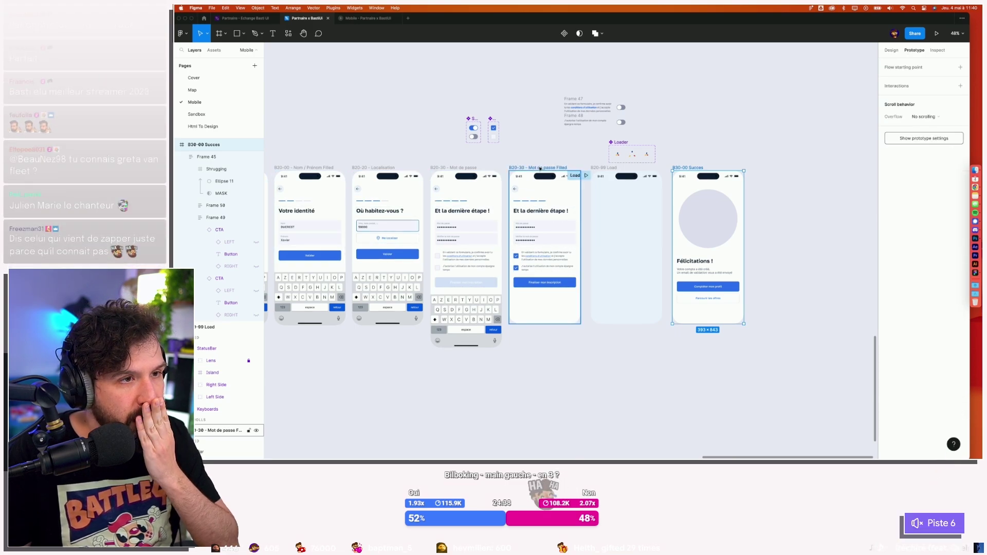
{"action": "double_click", "coordinate": [565, 283]}
{"action": "left_click_drag", "start_coordinate": [577, 282], "coordinate": [619, 278]}
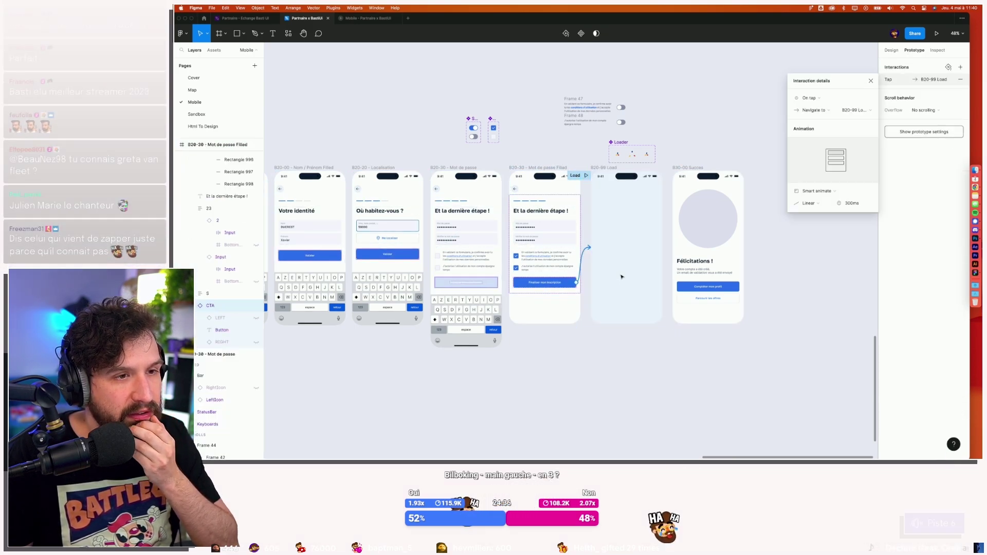
Use a Push transition with Ease in and out, then link Load to the success screen.
{"action": "left_click", "coordinate": [818, 191]}
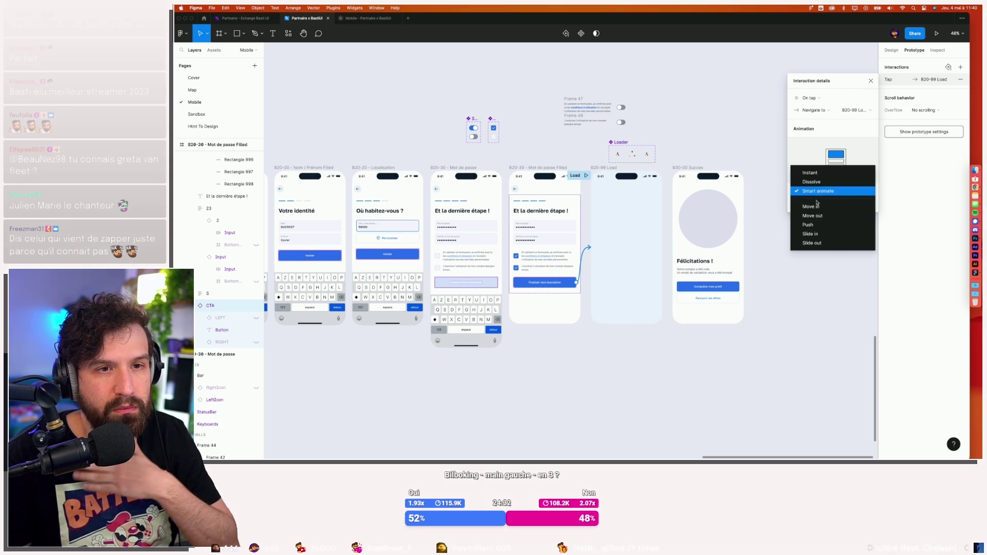
{"action": "left_click", "coordinate": [821, 212]}
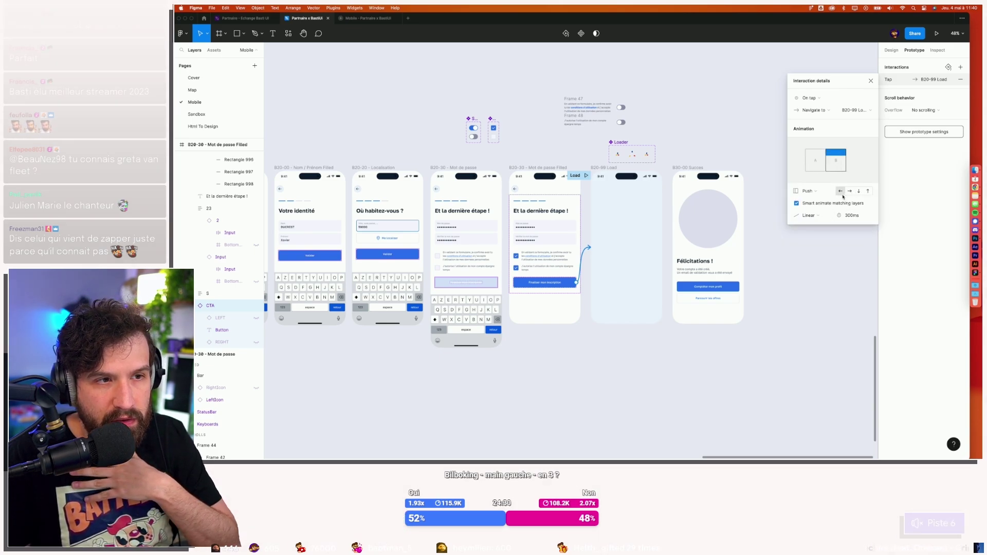
{"action": "left_click", "coordinate": [828, 216]}
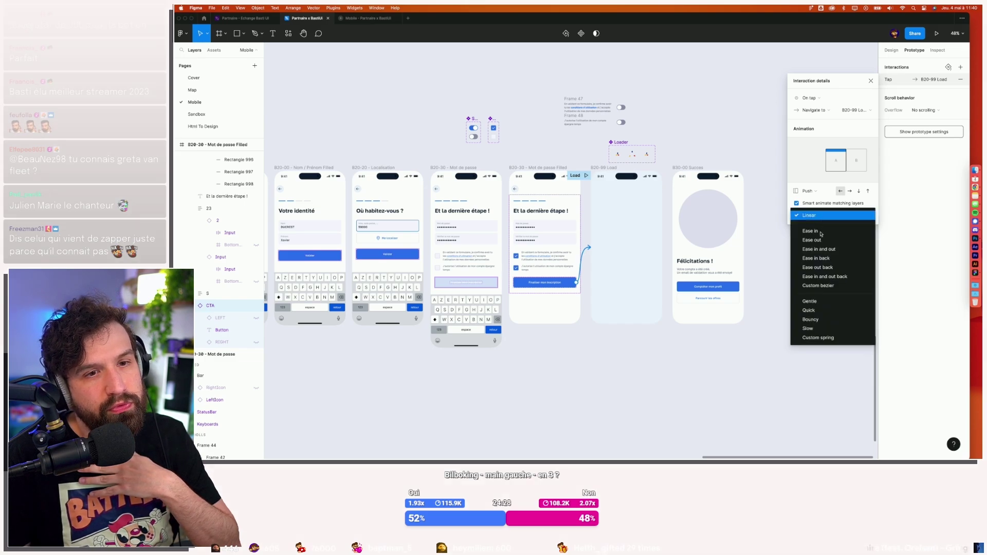
{"action": "left_click", "coordinate": [821, 245]}
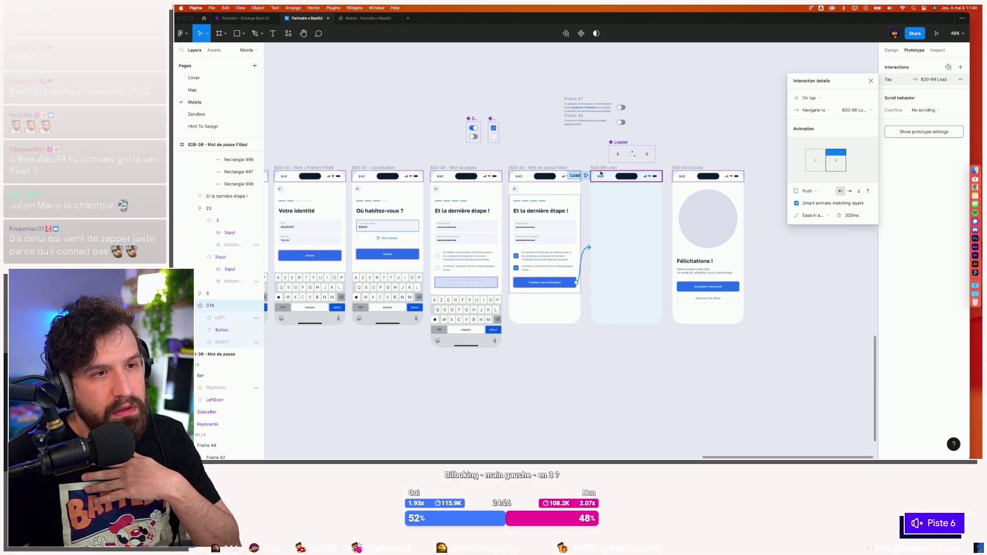
{"action": "left_click", "coordinate": [646, 206]}
{"action": "left_click_drag", "start_coordinate": [694, 249], "coordinate": [697, 247]}
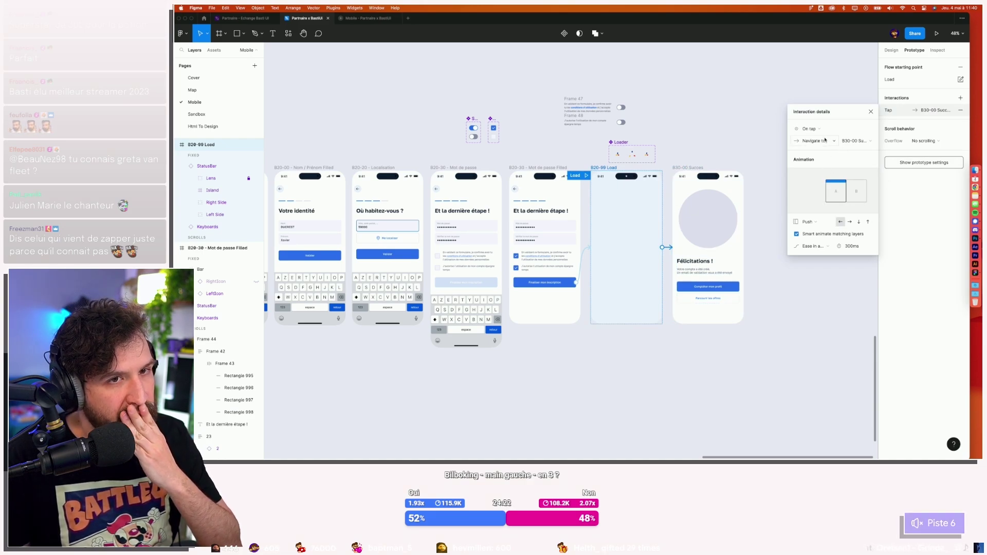
Give the Load-to-Success interaction Move in, Gentle easing and an After delay 3000 ms trigger.
{"action": "left_click", "coordinate": [827, 222]}
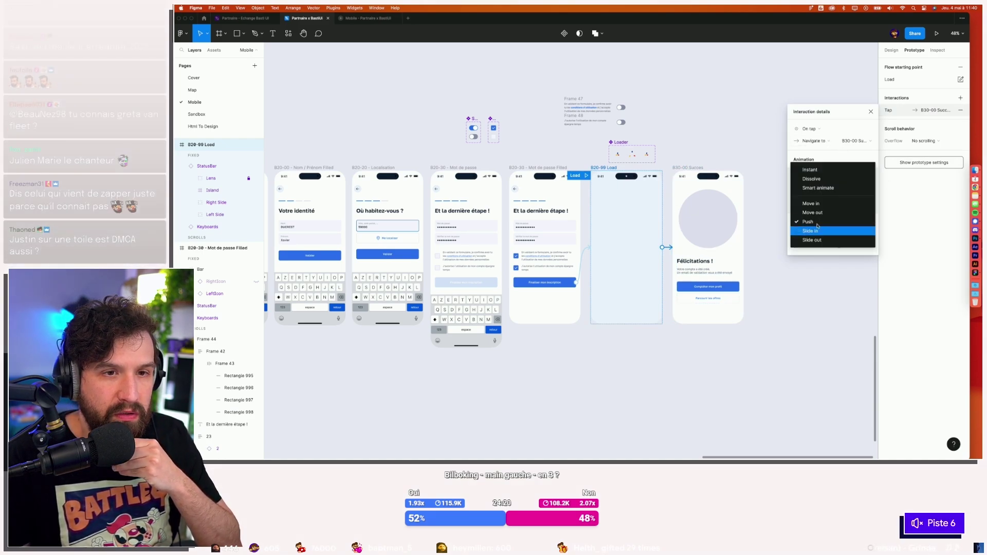
{"action": "left_click", "coordinate": [819, 204]}
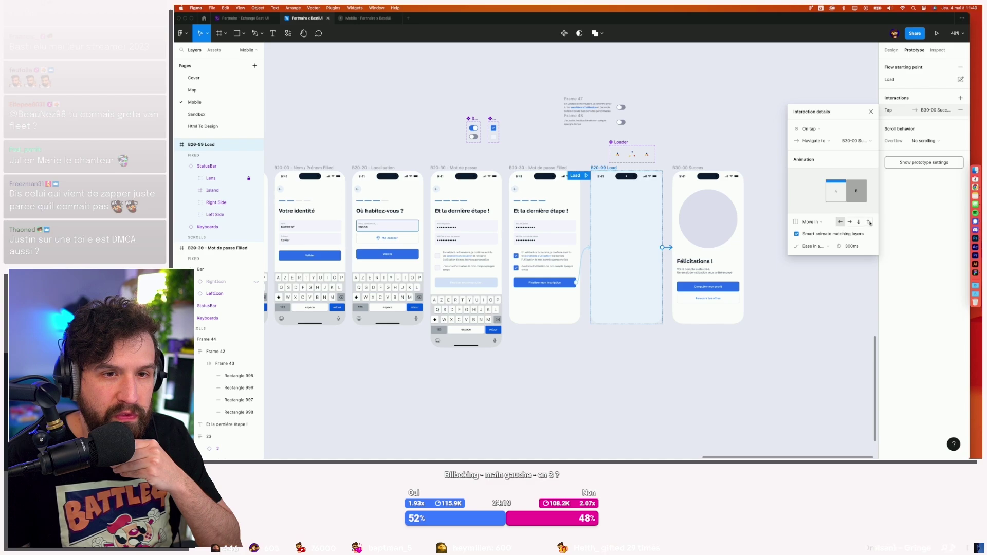
{"action": "left_click", "coordinate": [829, 247]}
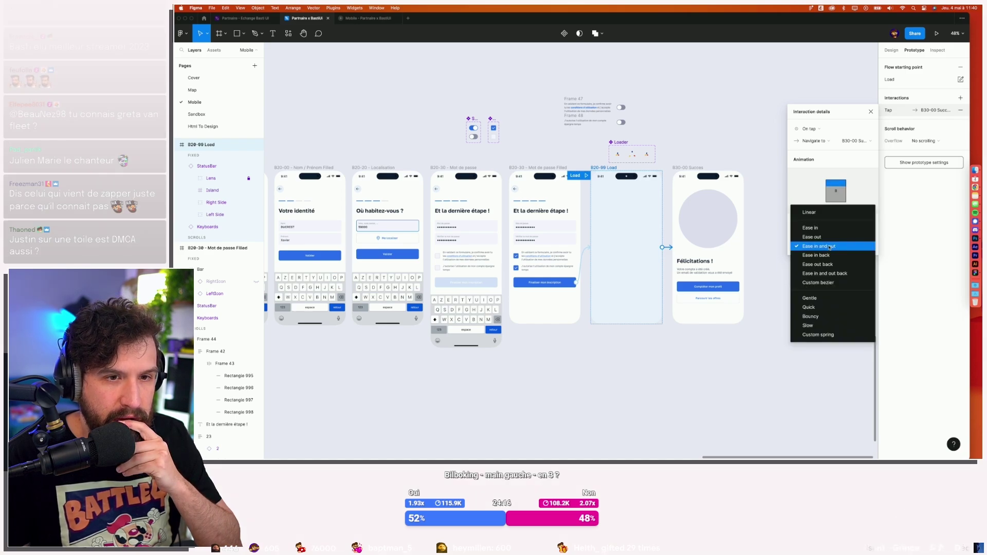
{"action": "left_click", "coordinate": [823, 298]}
{"action": "left_click", "coordinate": [818, 134]}
{"action": "left_click", "coordinate": [823, 222]}
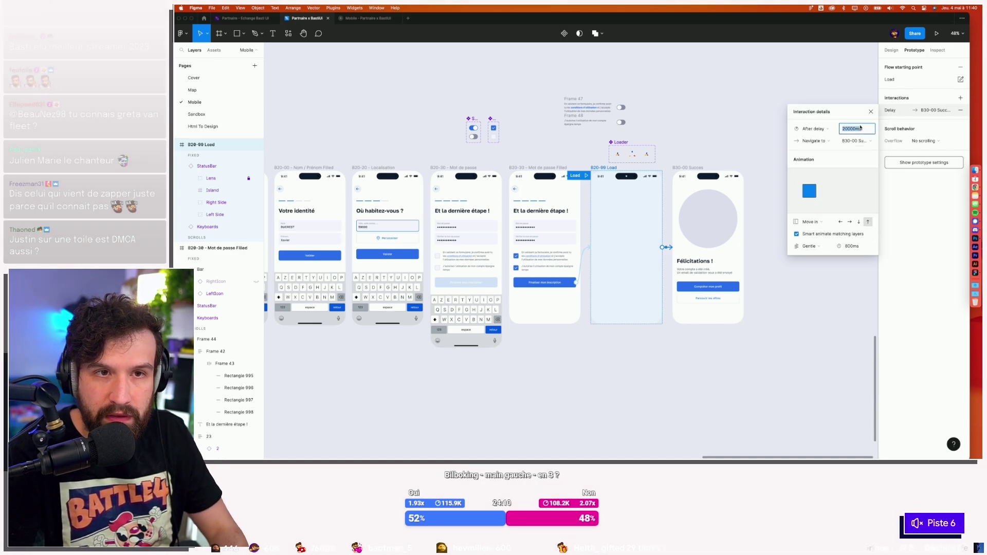
{"action": "type", "text": "0"}
{"action": "key", "text": "Return"}
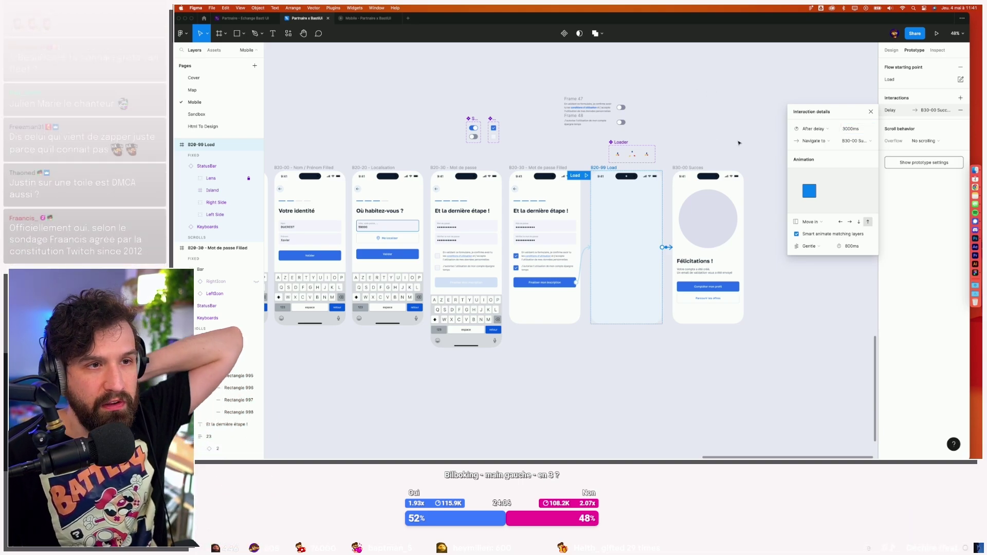
{"action": "key", "text": "Escape"}
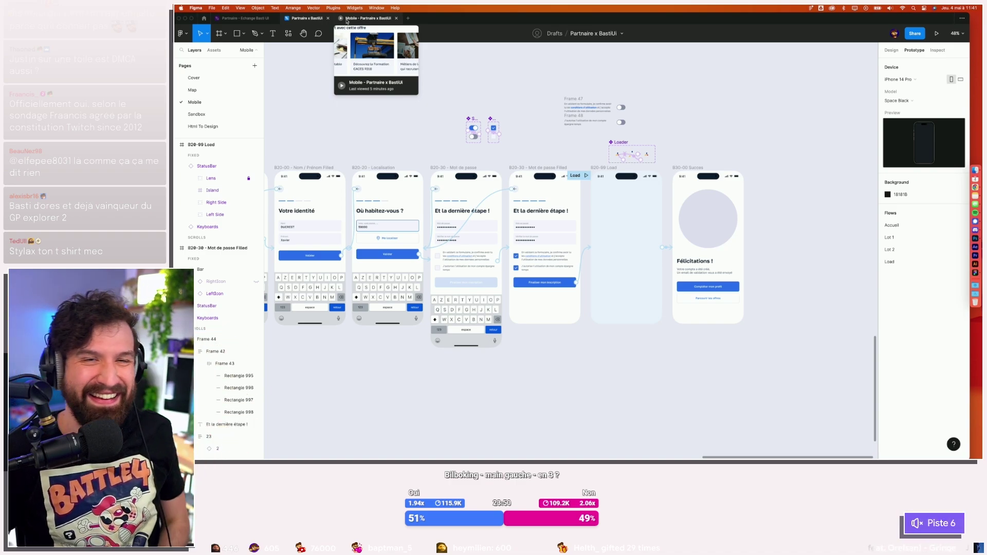
{"action": "left_click", "coordinate": [347, 20]}
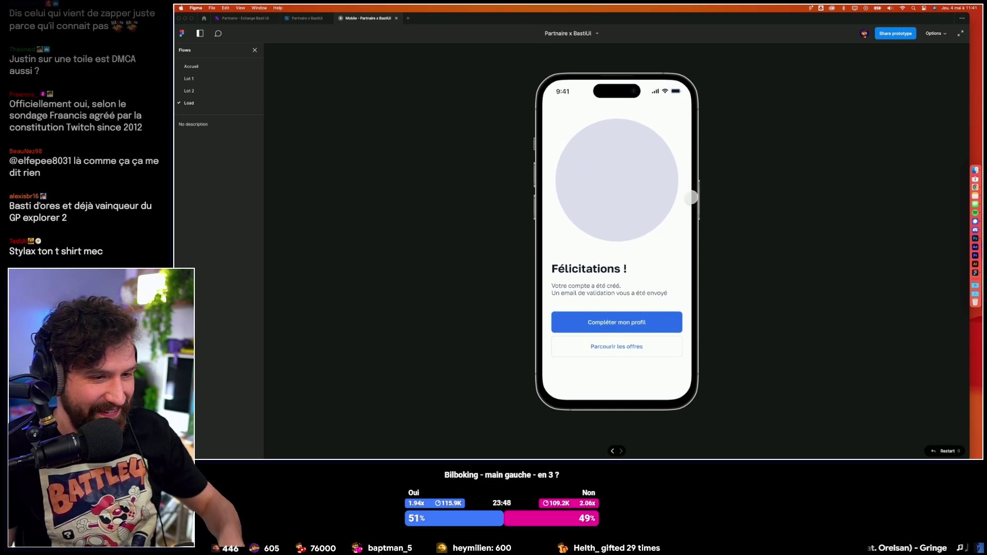
{"action": "key", "text": "r"}
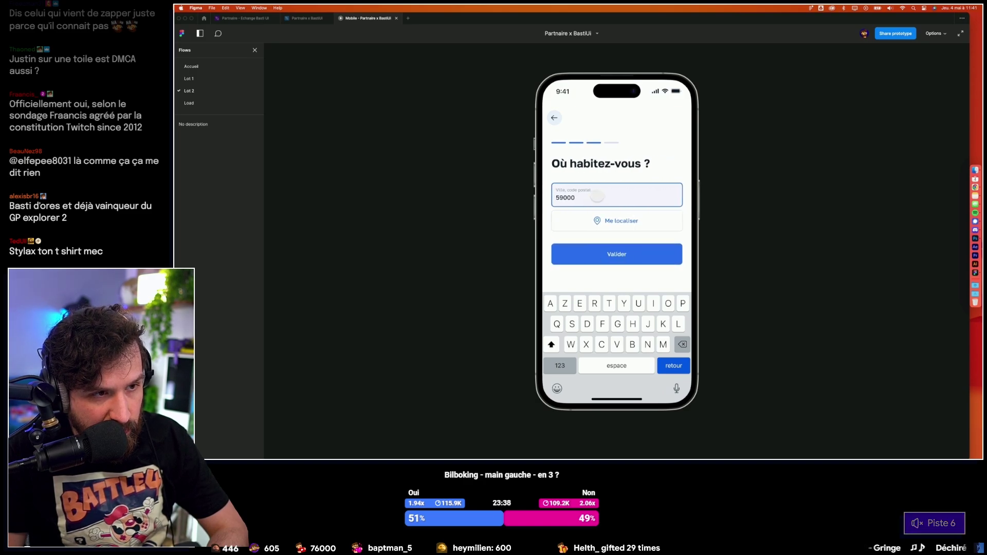
{"action": "left_click", "coordinate": [596, 256]}
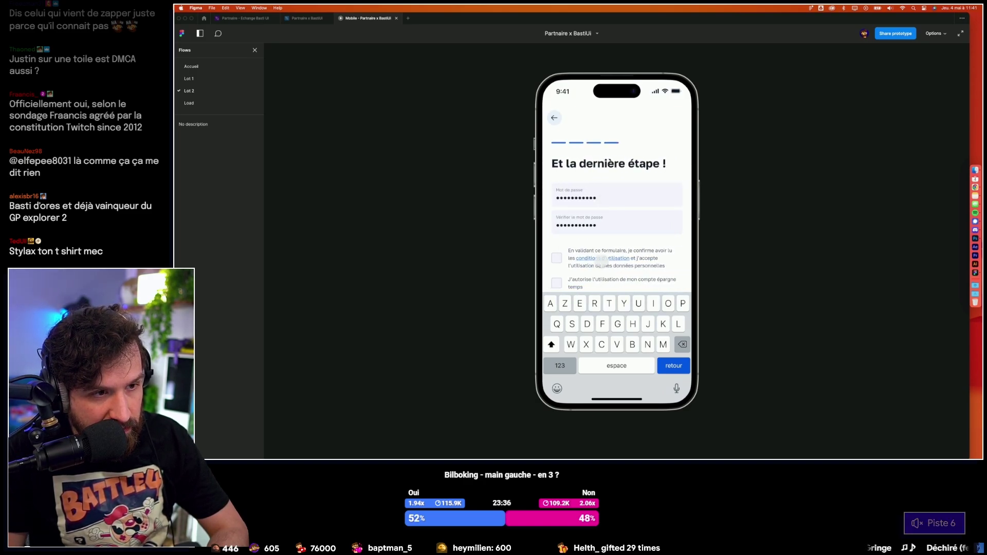
{"action": "scroll", "coordinate": [597, 258], "scroll_direction": "down", "scroll_amount": 2}
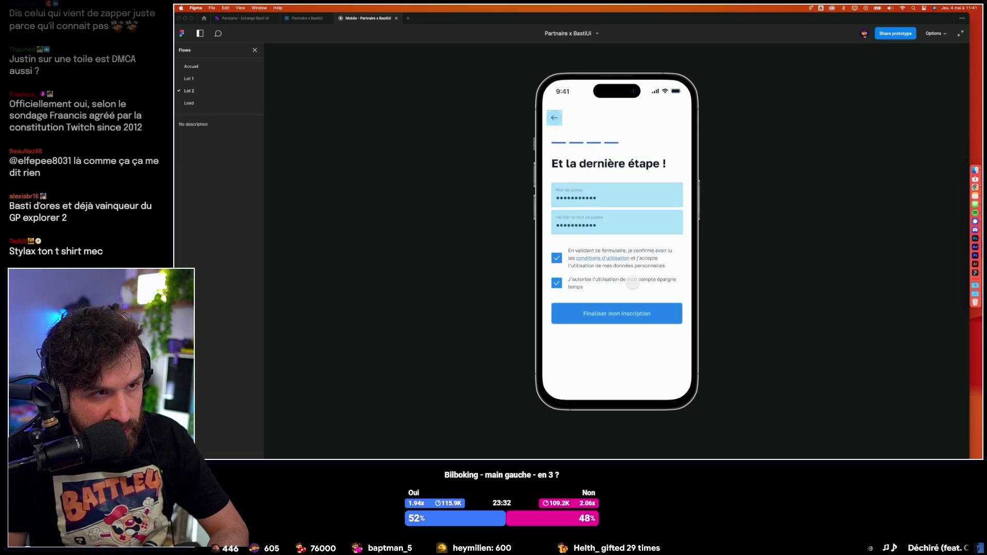
{"action": "left_click", "coordinate": [645, 314]}
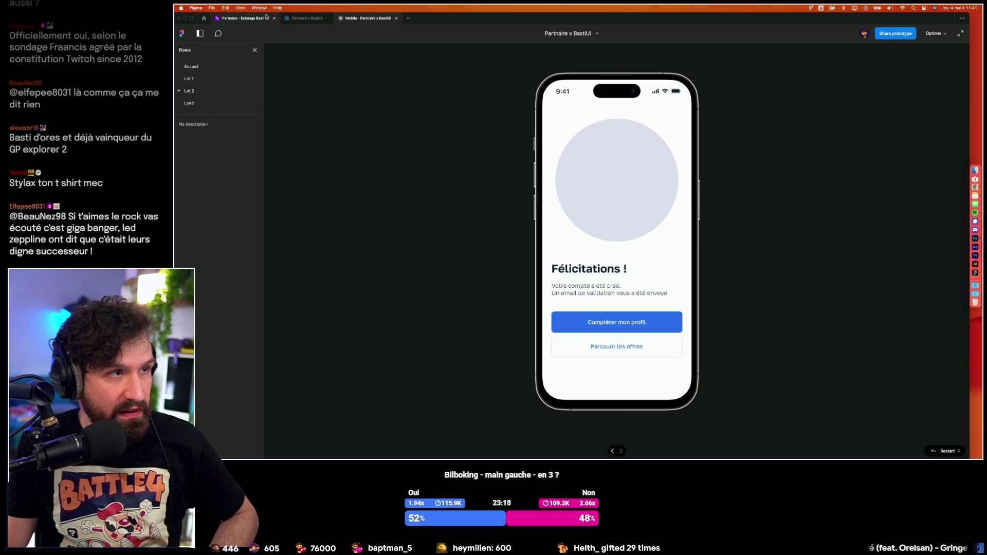
{"action": "left_click", "coordinate": [298, 18]}
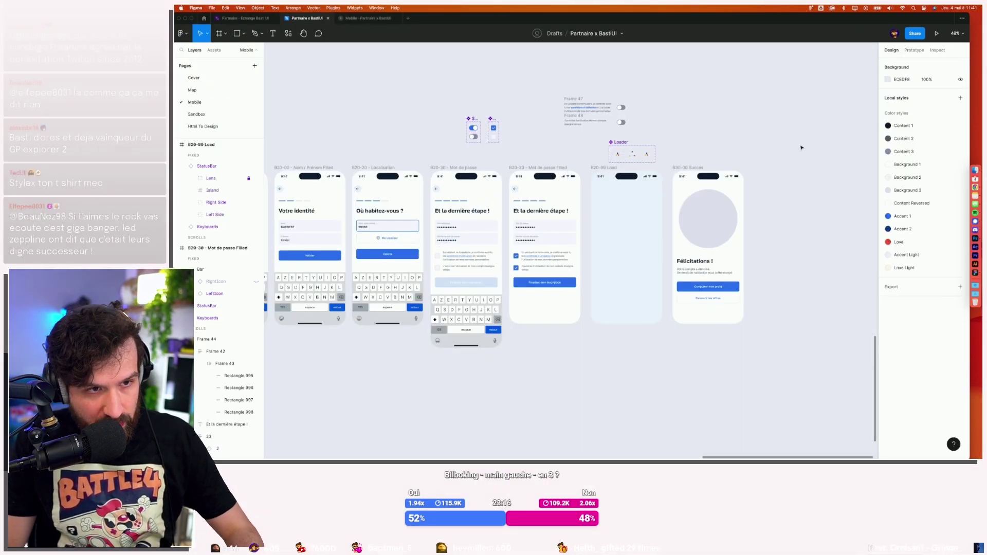
{"action": "scroll", "coordinate": [757, 210], "scroll_direction": "down", "scroll_amount": 2}
{"action": "scroll", "coordinate": [758, 210], "scroll_direction": "right", "scroll_amount": 2}
{"action": "scroll", "coordinate": [774, 353], "scroll_direction": "up", "scroll_amount": 1}
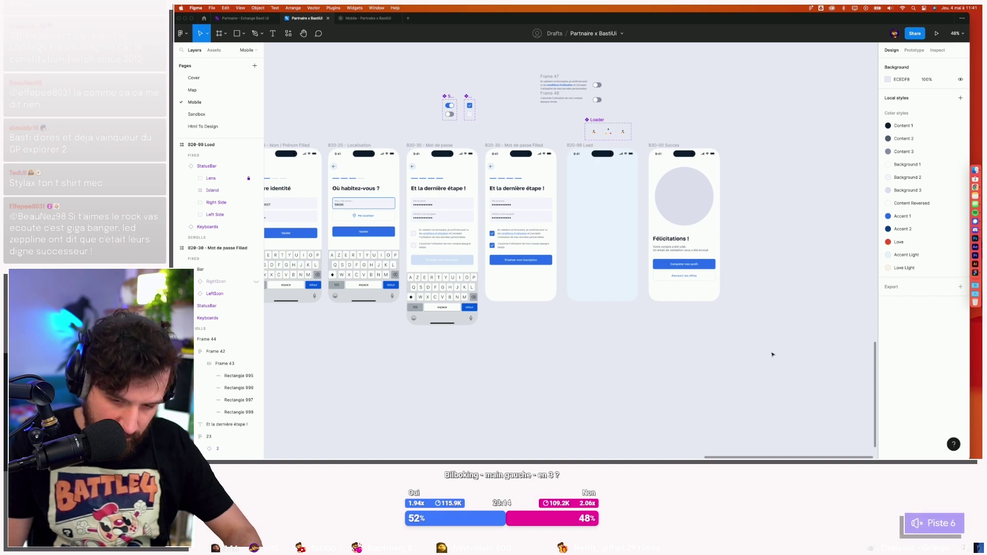
Move the Loader component up and to the right.
{"action": "left_click_drag", "start_coordinate": [605, 119], "coordinate": [641, 100]}
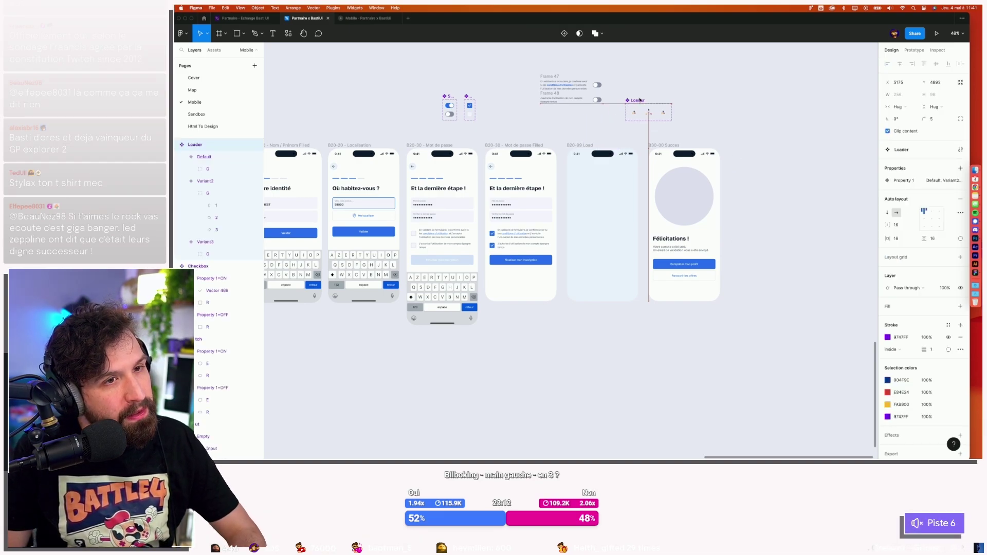
{"action": "left_click", "coordinate": [803, 133]}
{"action": "scroll", "coordinate": [743, 238], "scroll_direction": "right", "scroll_amount": 3}
{"action": "scroll", "coordinate": [617, 231], "scroll_direction": "left", "scroll_amount": 3}
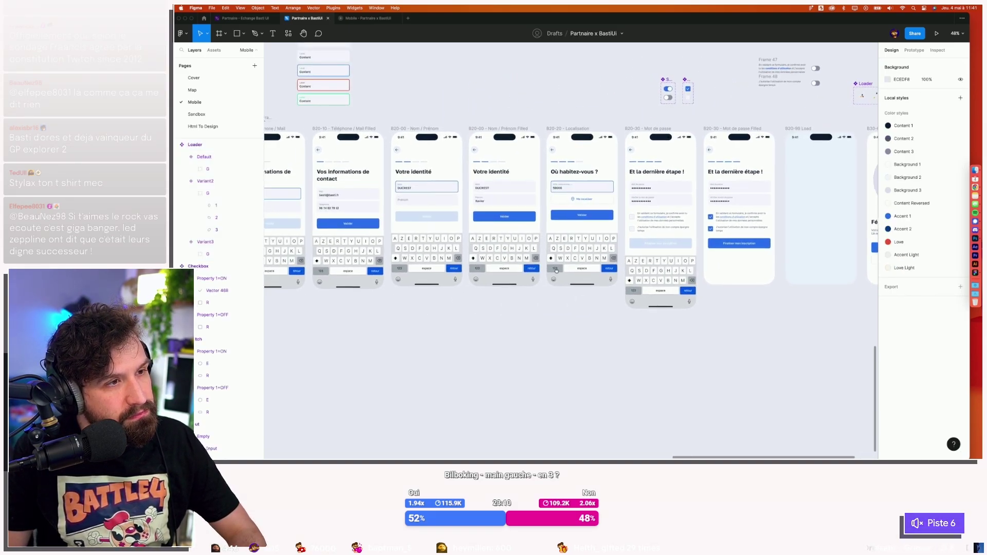
{"action": "scroll", "coordinate": [525, 220], "scroll_direction": "right", "scroll_amount": 3}
Give the success screen's circle (Ellipse 11) a lighter fill from Color styles.
{"action": "left_click", "coordinate": [571, 220]}
{"action": "left_click", "coordinate": [916, 210]}
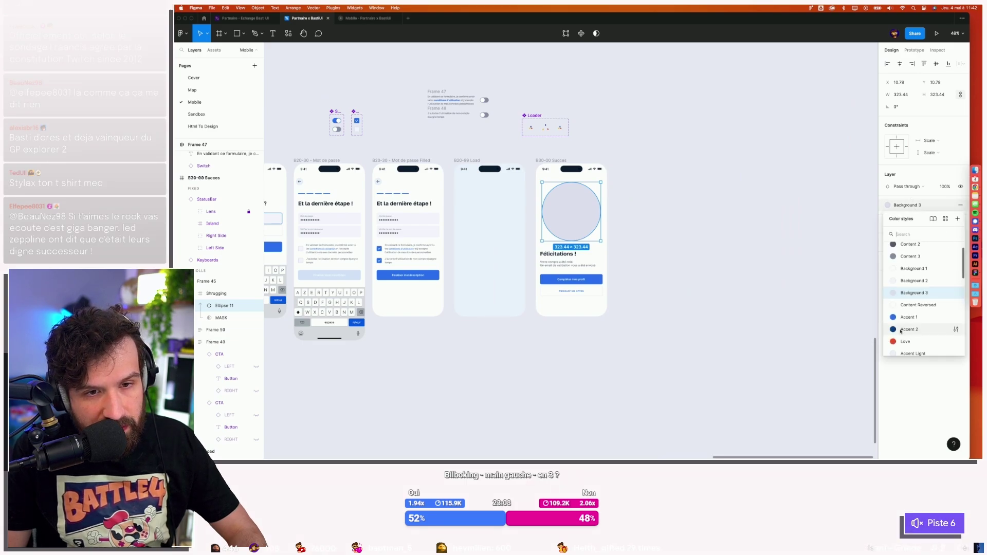
{"action": "left_click", "coordinate": [721, 239]}
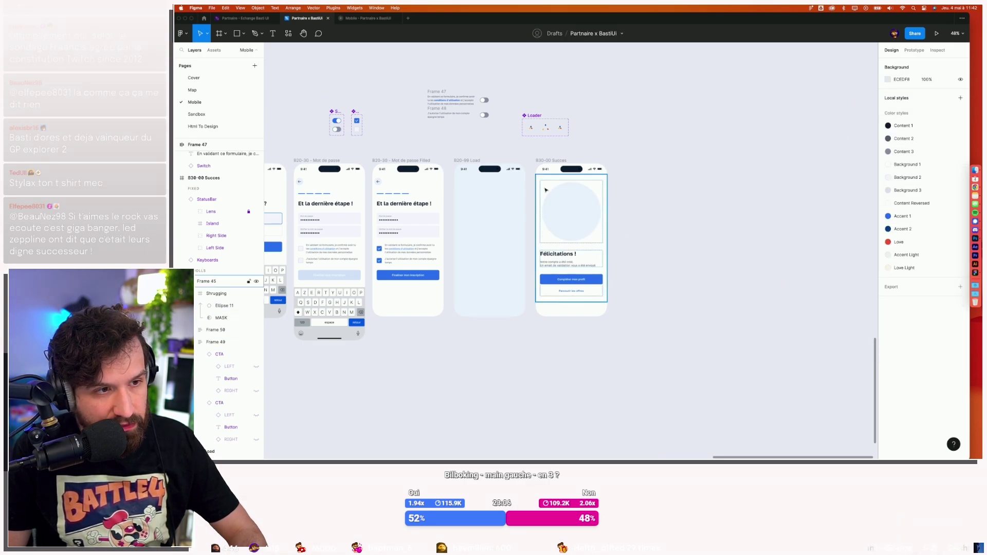
{"action": "scroll", "coordinate": [611, 207], "scroll_direction": "left", "scroll_amount": 5}
{"action": "scroll", "coordinate": [792, 190], "scroll_direction": "left", "scroll_amount": 5}
{"action": "scroll", "coordinate": [795, 196], "scroll_direction": "left", "scroll_amount": 5}
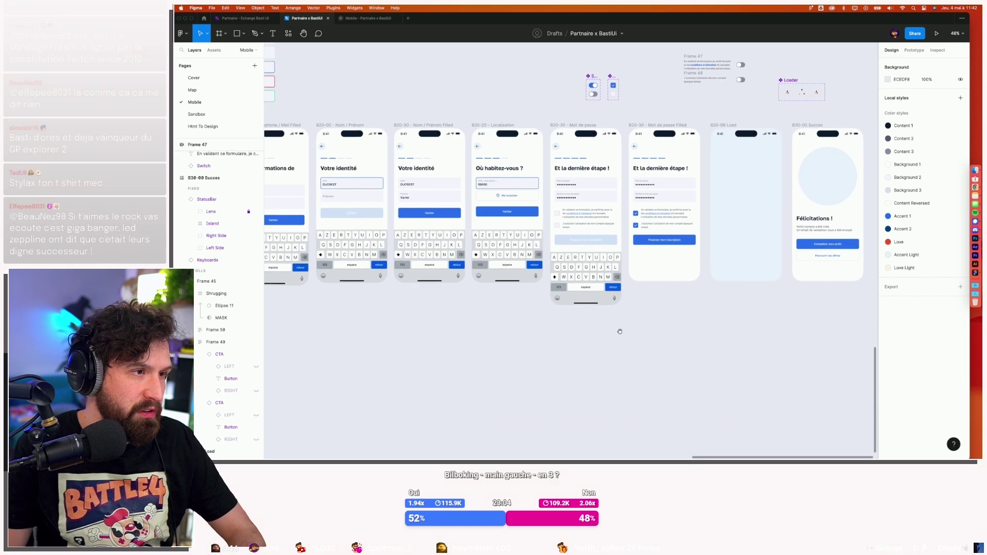
{"action": "scroll", "coordinate": [669, 309], "scroll_direction": "left", "scroll_amount": 5}
{"action": "scroll", "coordinate": [720, 311], "scroll_direction": "left", "scroll_amount": 2}
{"action": "scroll", "coordinate": [720, 311], "scroll_direction": "right", "scroll_amount": 5}
{"action": "scroll", "coordinate": [720, 311], "scroll_direction": "right", "scroll_amount": 5}
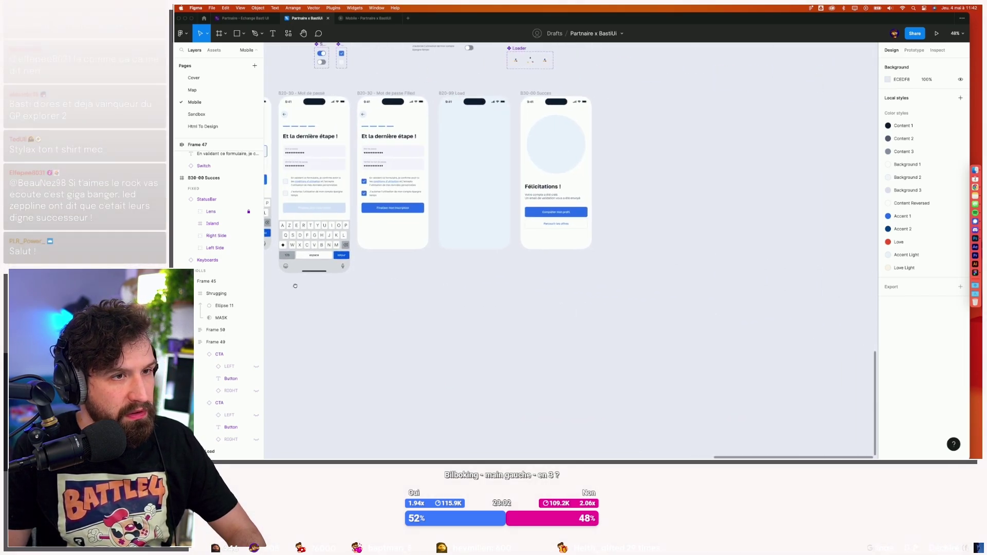
{"action": "scroll", "coordinate": [623, 314], "scroll_direction": "left", "scroll_amount": 5}
{"action": "scroll", "coordinate": [623, 315], "scroll_direction": "right", "scroll_amount": 2}
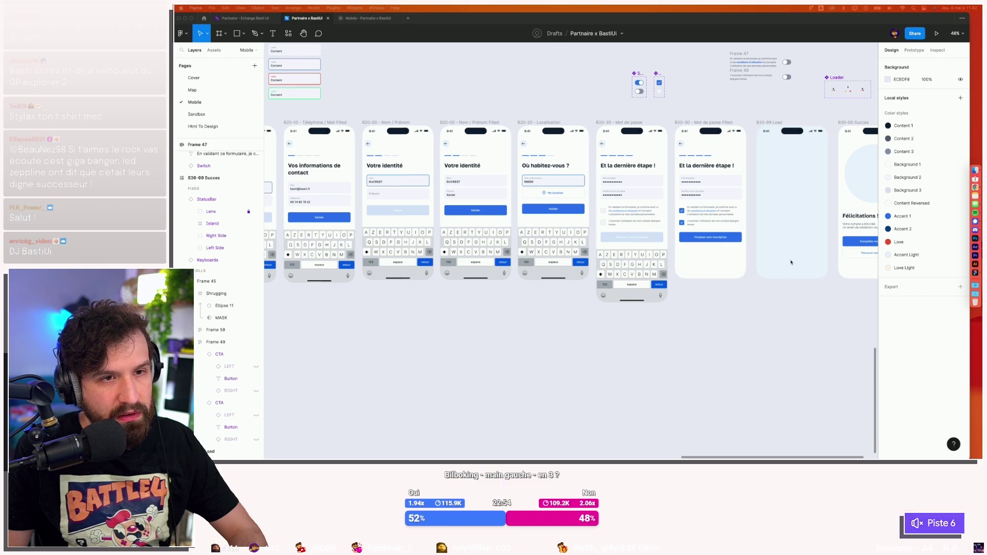
{"action": "scroll", "coordinate": [745, 324], "scroll_direction": "down", "scroll_amount": 5, "text": "ctrl"}
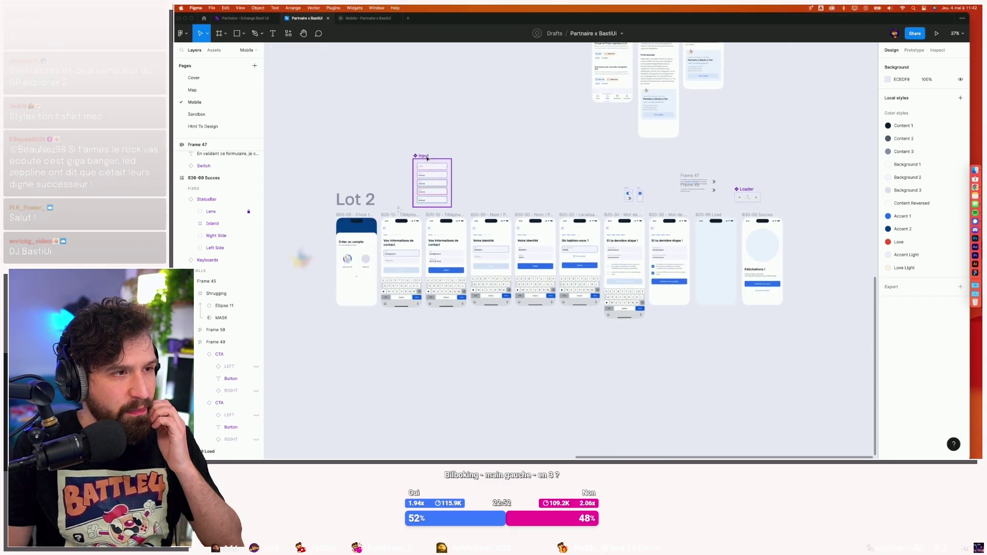
Move the Input component up and place the checkbox and switch components beside it.
{"action": "left_click_drag", "start_coordinate": [427, 158], "coordinate": [422, 125]}
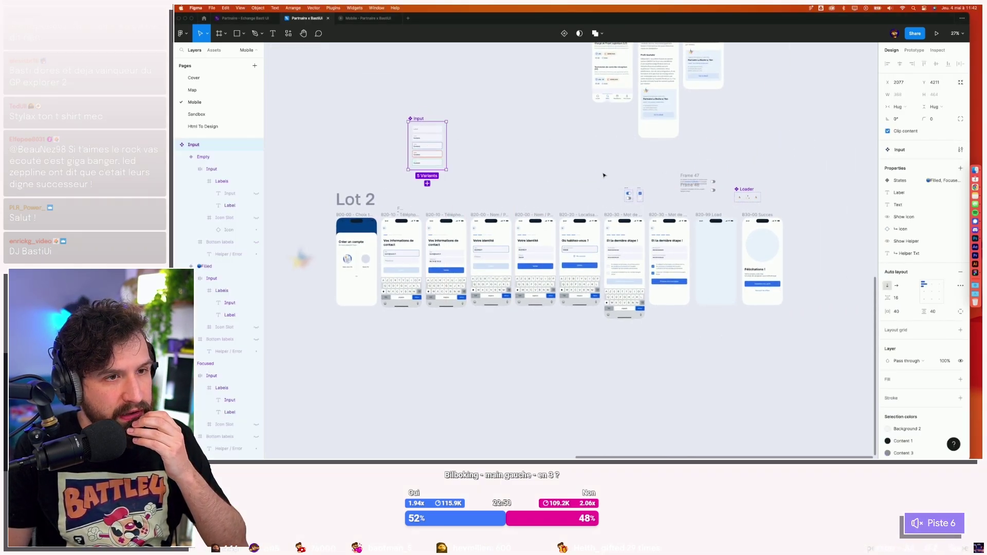
{"action": "left_click_drag", "start_coordinate": [605, 176], "coordinate": [660, 208]}
{"action": "left_click_drag", "start_coordinate": [461, 141], "coordinate": [459, 140]}
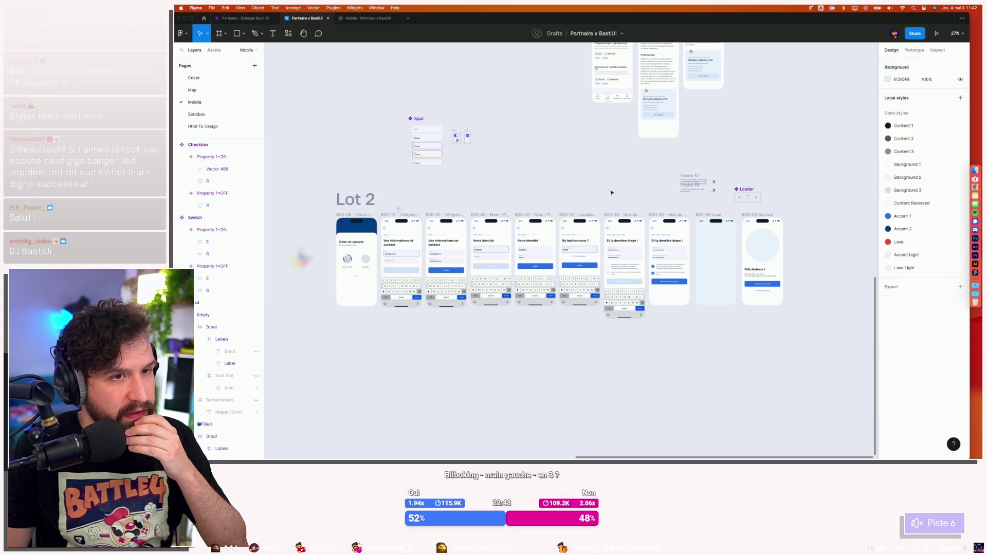
{"action": "mouse_move", "coordinate": [627, 161]}
{"action": "left_mouse_down"}
{"action": "mouse_move", "coordinate": [728, 201]}
{"action": "mouse_move", "coordinate": [719, 191]}
{"action": "left_mouse_up"}
{"action": "left_click", "coordinate": [514, 167]}
Delete the stray B20-10 Téléphone frame and drag the blurred partner logo toward Load.
{"action": "left_click_drag", "start_coordinate": [514, 168], "coordinate": [724, 147]}
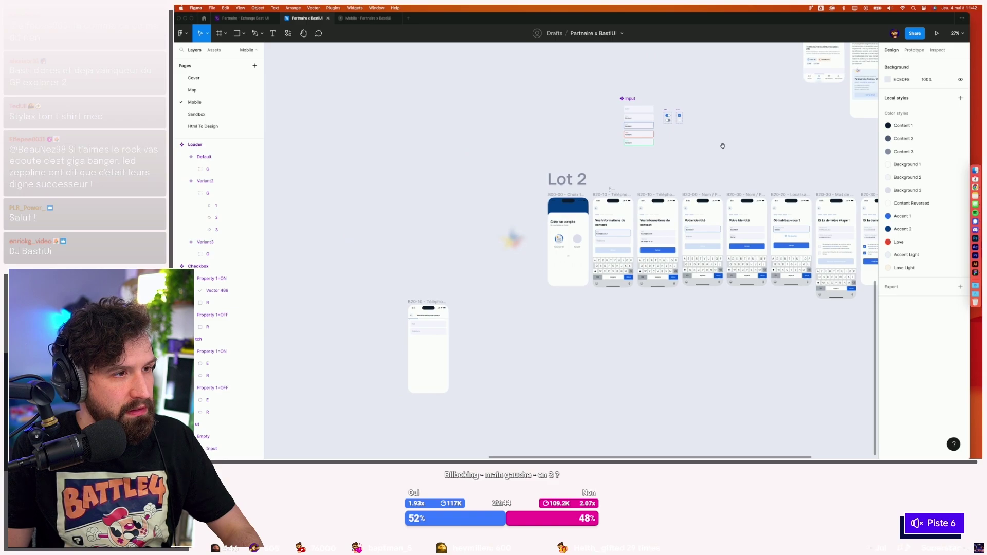
{"action": "left_click", "coordinate": [411, 302]}
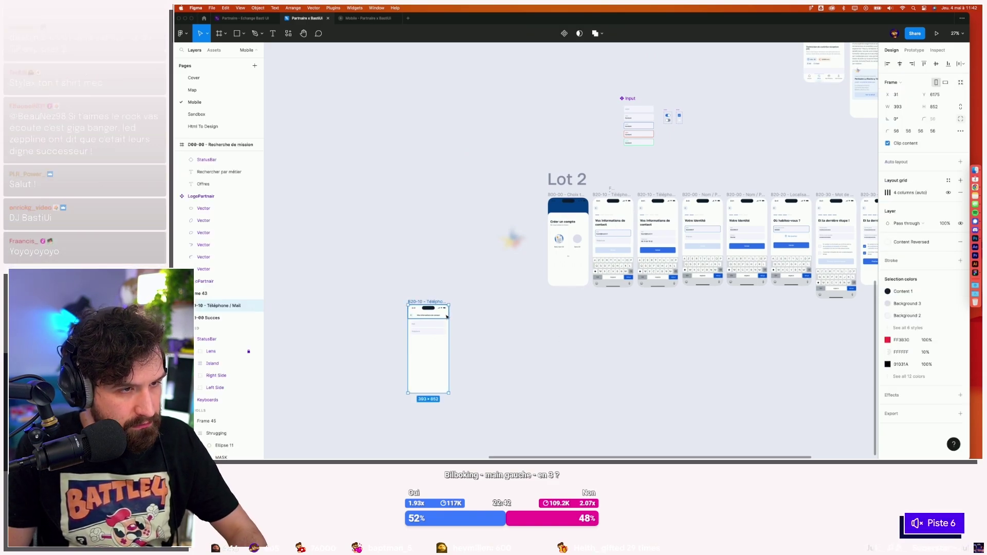
{"action": "key", "text": "BackSpace"}
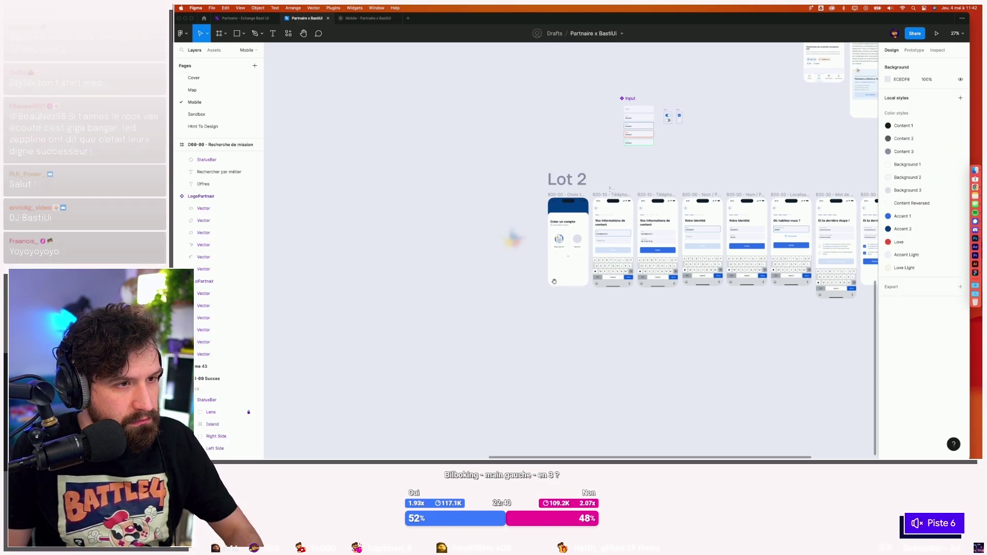
{"action": "scroll", "coordinate": [362, 266], "scroll_direction": "right", "scroll_amount": 5}
{"action": "left_click_drag", "start_coordinate": [320, 222], "coordinate": [730, 221]}
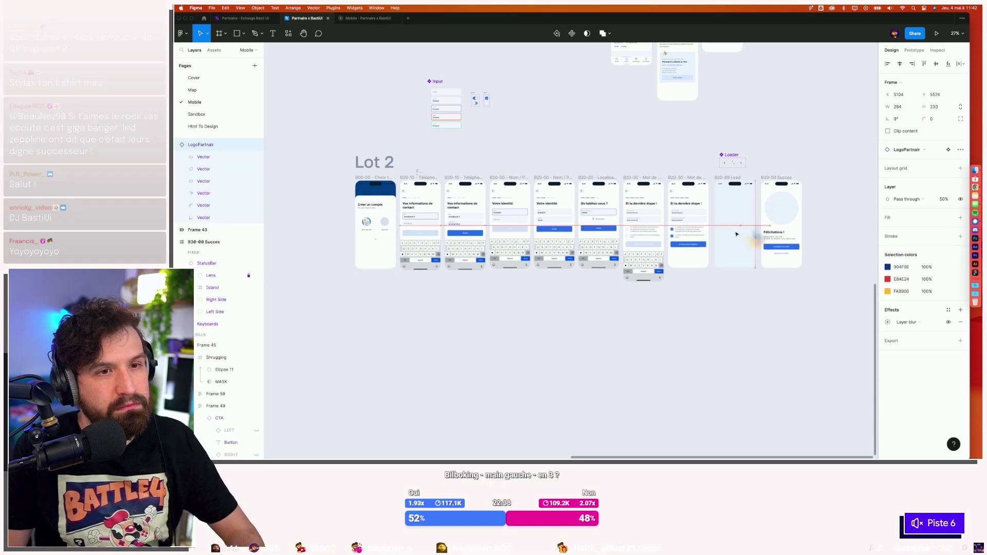
Enlarge LogoPartnair inside B20-99 Load to about 1028×843, overfilling the screen.
{"action": "scroll", "coordinate": [740, 235], "scroll_direction": "up", "scroll_amount": 5}
{"action": "scroll", "coordinate": [739, 235], "scroll_direction": "up", "scroll_amount": 3}
{"action": "scroll", "coordinate": [684, 235], "scroll_direction": "up", "scroll_amount": 3}
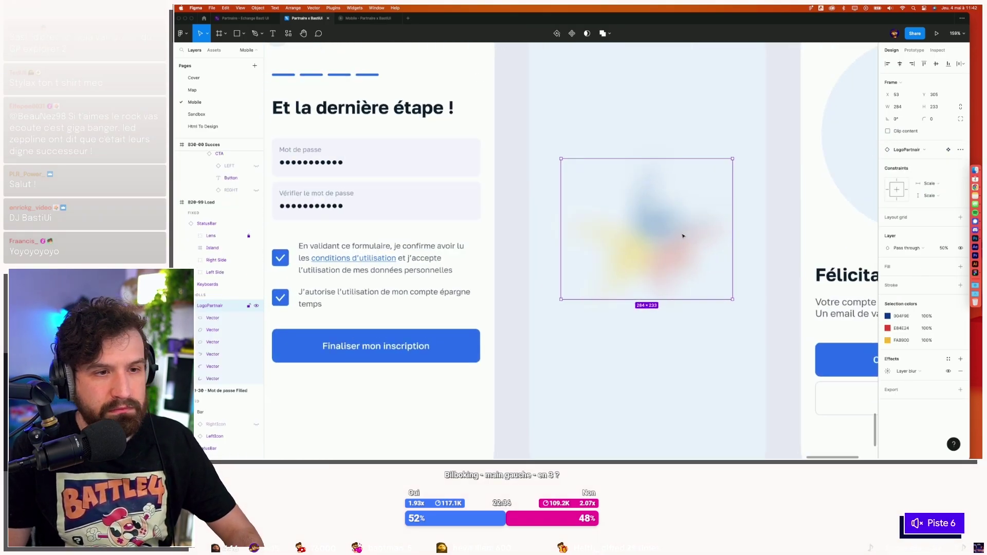
{"action": "scroll", "coordinate": [684, 237], "scroll_direction": "down", "scroll_amount": 4}
{"action": "scroll", "coordinate": [694, 238], "scroll_direction": "up", "scroll_amount": 1}
{"action": "left_click_drag", "start_coordinate": [620, 212], "coordinate": [739, 118]}
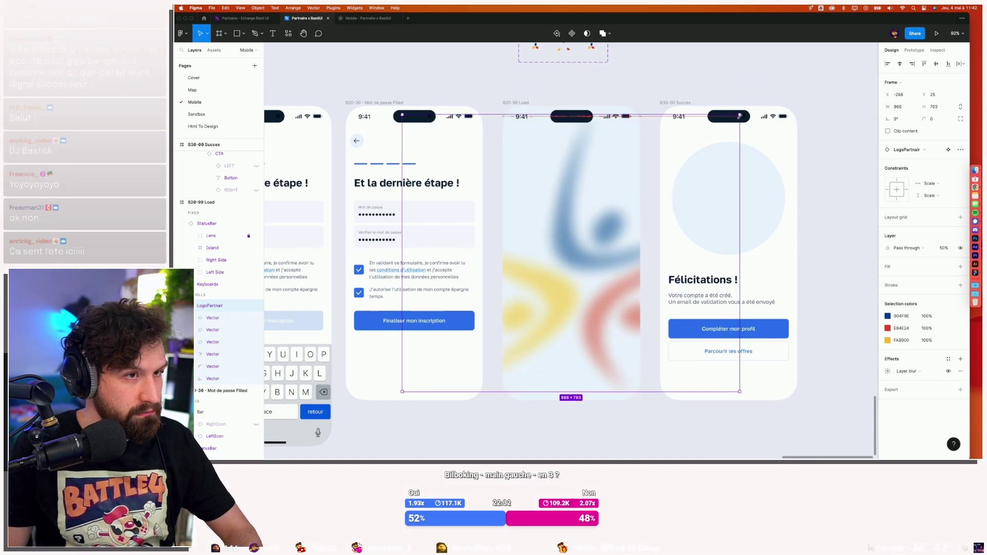
{"action": "mouse_move", "coordinate": [739, 118]}
{"action": "left_mouse_down"}
{"action": "mouse_move", "coordinate": [753, 139]}
{"action": "mouse_move", "coordinate": [726, 144]}
{"action": "left_mouse_up"}
Set the logo's layer blur to 160.
{"action": "left_click", "coordinate": [888, 371]}
{"action": "type", "text": "183"}
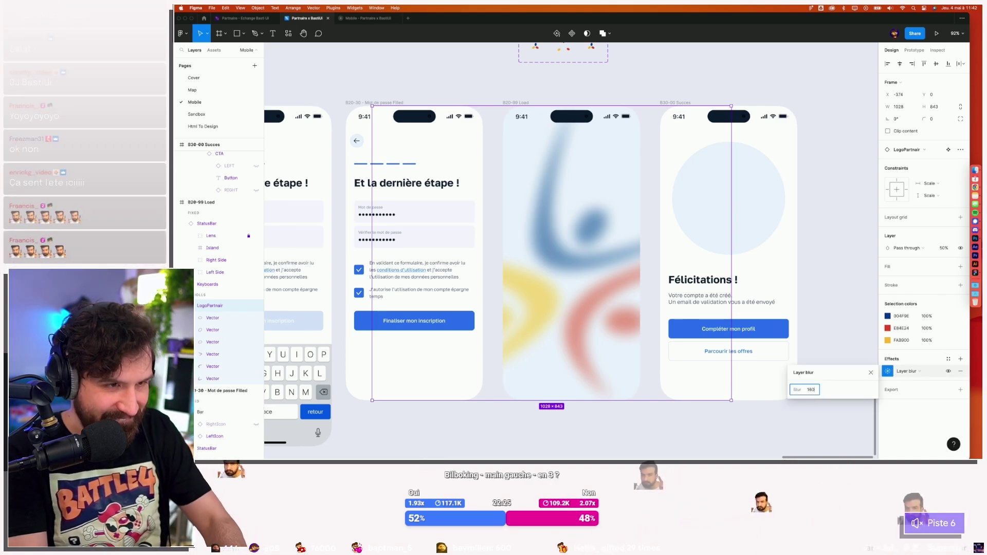
{"action": "type", "text": "160"}
{"action": "key", "text": "Return"}
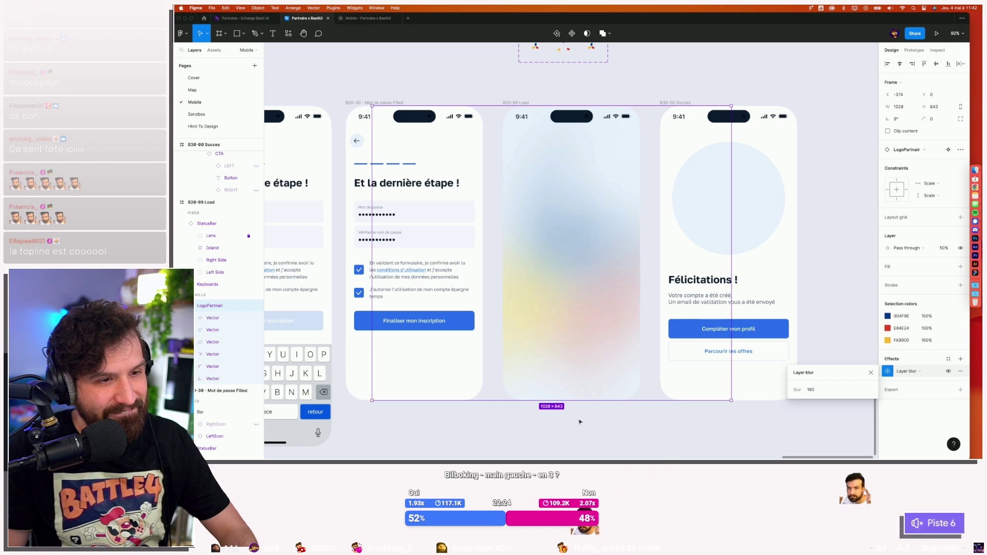
{"action": "left_click", "coordinate": [512, 413]}
{"action": "left_click", "coordinate": [587, 272]}
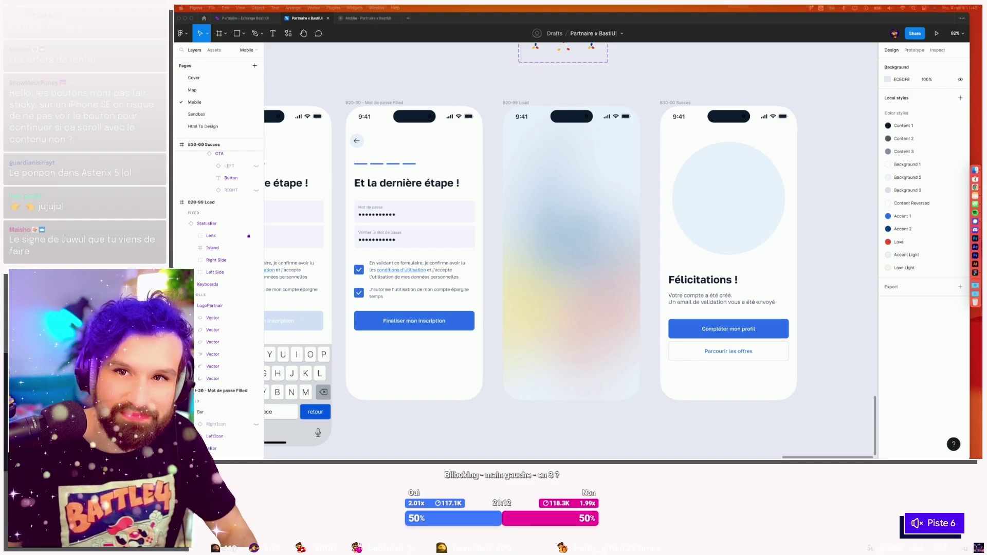
{"action": "left_click", "coordinate": [856, 401]}
{"action": "scroll", "coordinate": [782, 326], "scroll_direction": "right", "scroll_amount": 3}
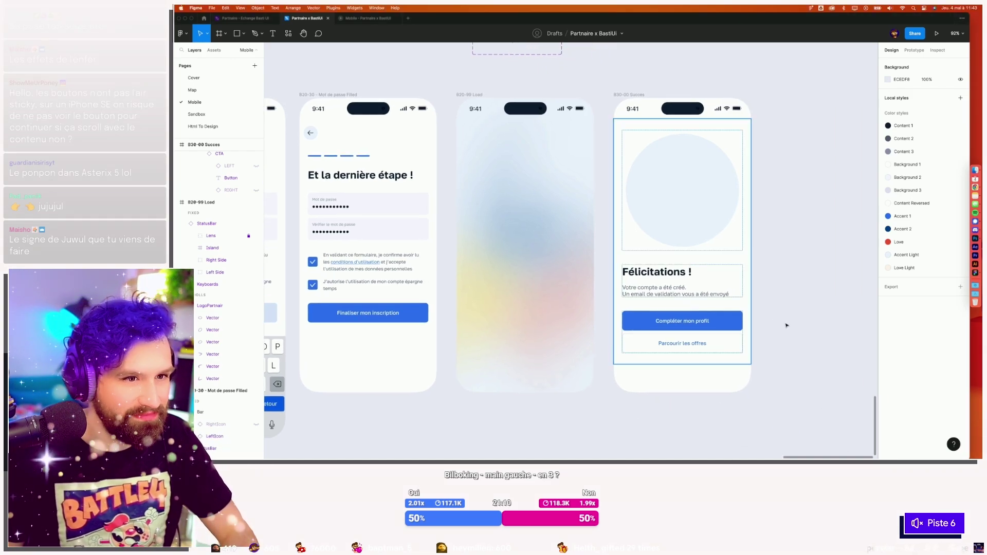
{"action": "left_click", "coordinate": [665, 281]}
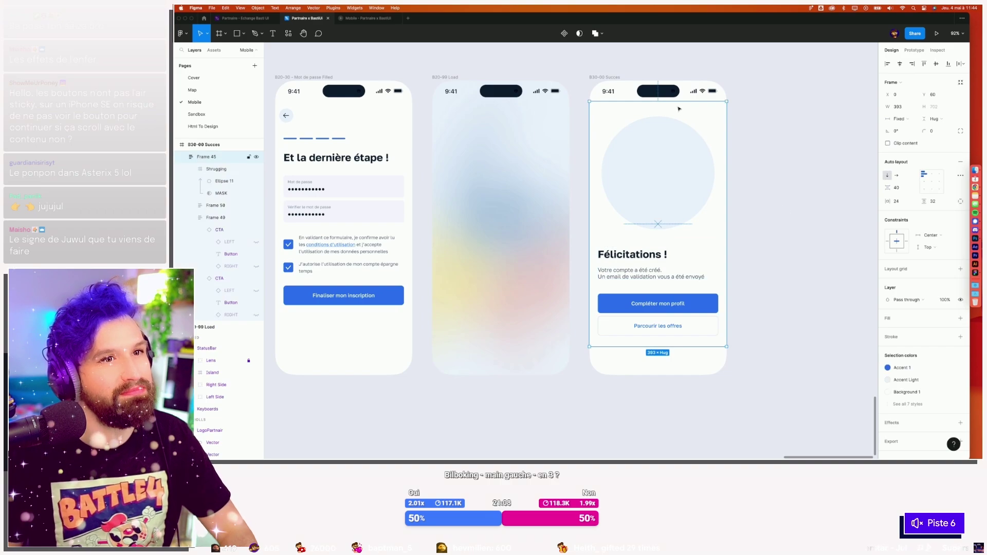
{"action": "left_click", "coordinate": [798, 171]}
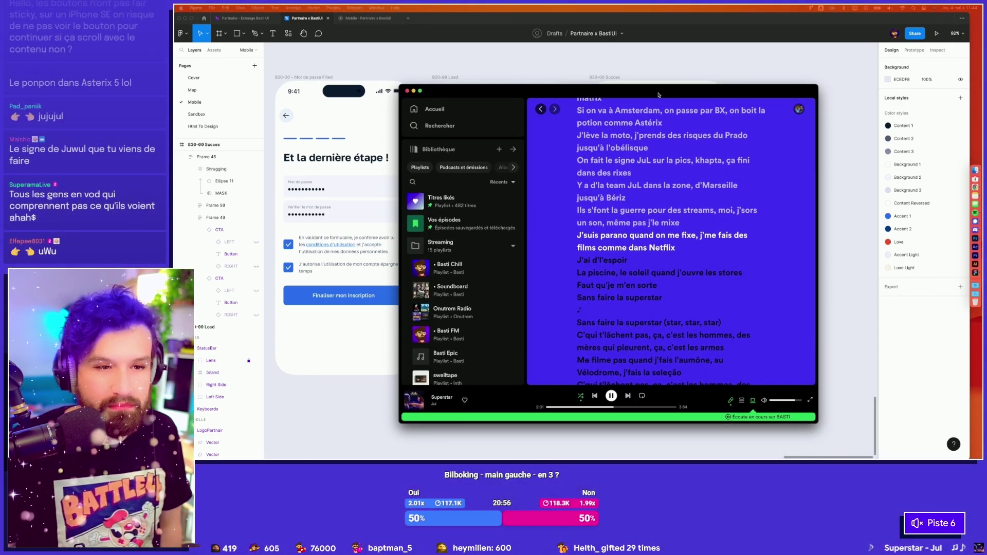
Minimize the Spotify lyrics window with Cmd+M to reveal the Figma canvas.
{"action": "scroll", "coordinate": [666, 297], "scroll_direction": "down", "scroll_amount": 2}
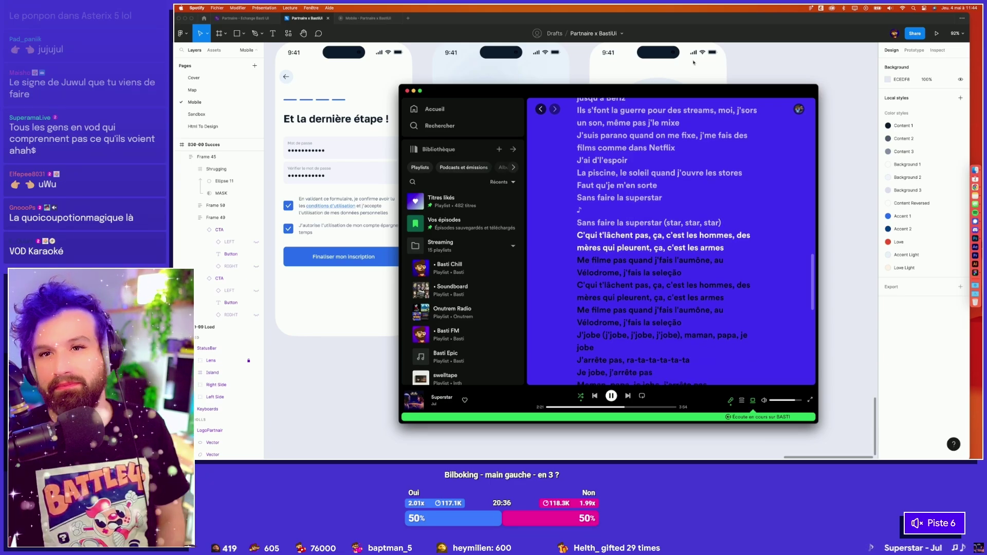
{"action": "key", "text": "super+m"}
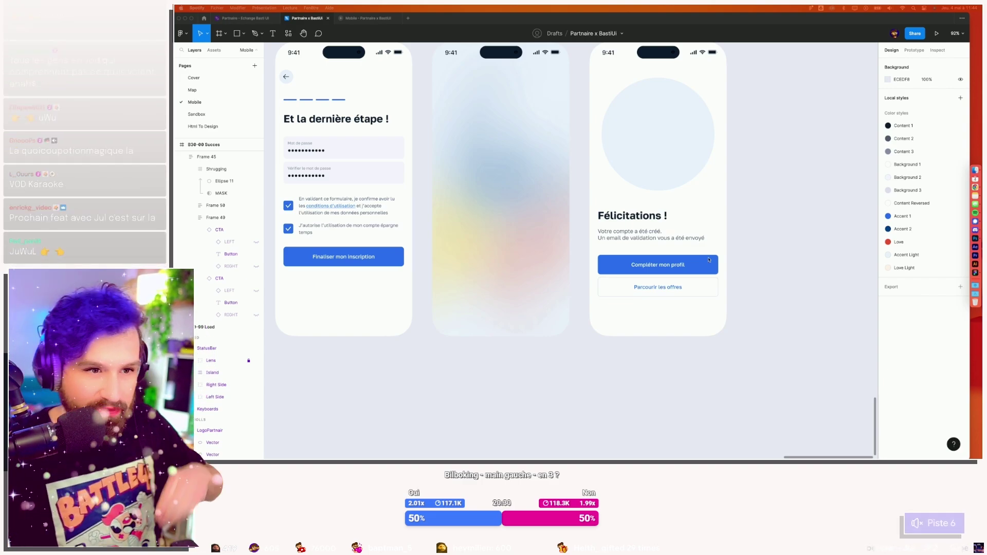
Change the Load frame's fill style from Accent Light to Background 1.
{"action": "left_click", "coordinate": [758, 282]}
{"action": "scroll", "coordinate": [758, 281], "scroll_direction": "up", "scroll_amount": 3}
{"action": "left_click", "coordinate": [465, 269]}
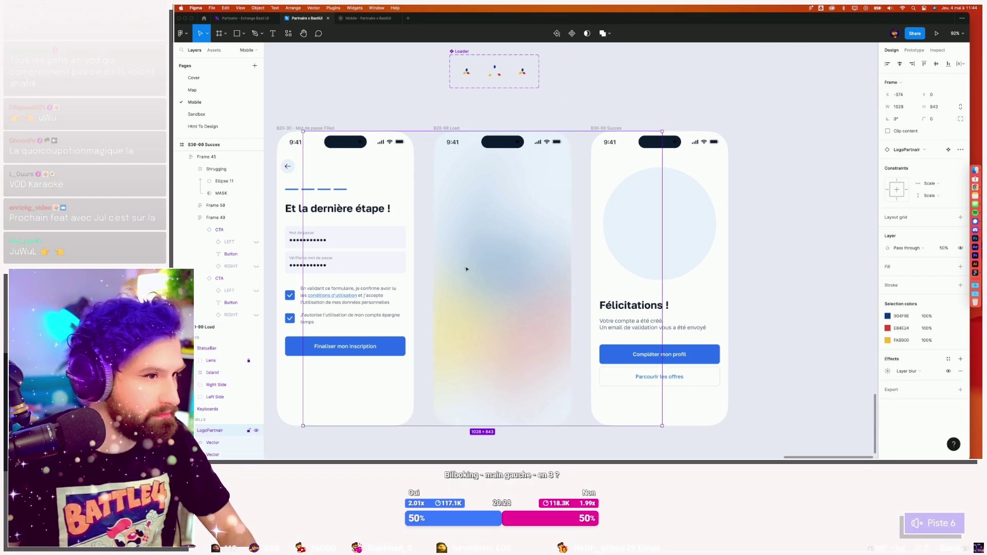
{"action": "left_click", "coordinate": [447, 128]}
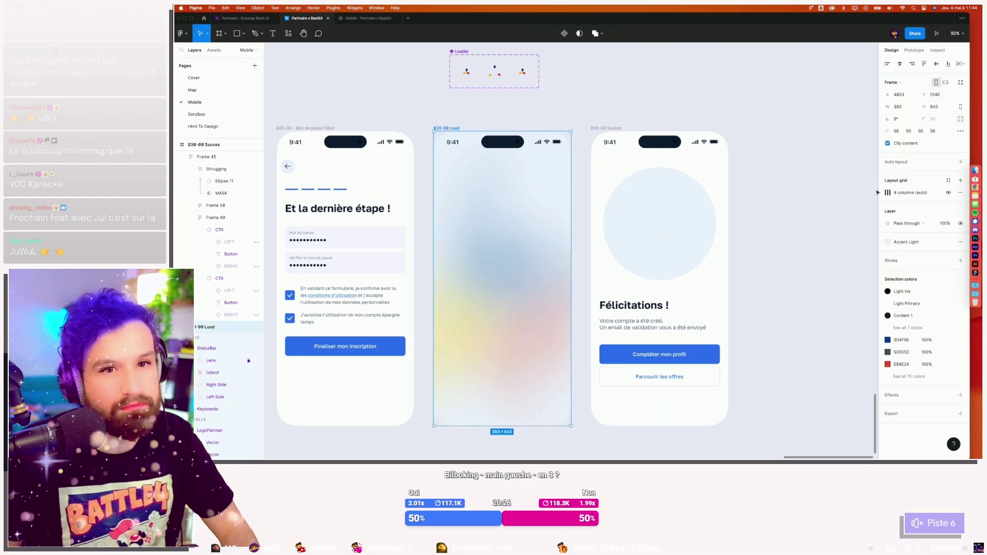
{"action": "left_click", "coordinate": [918, 247]}
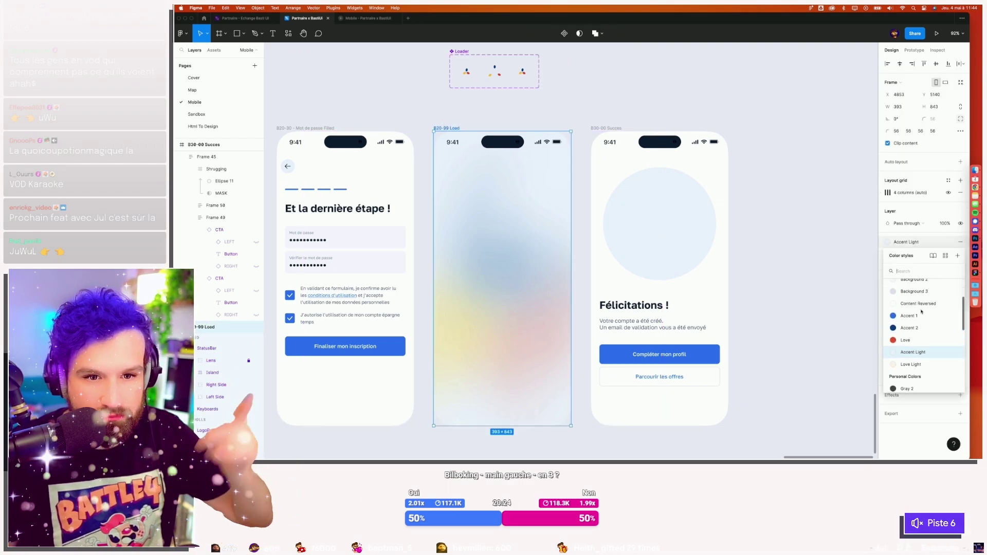
{"action": "left_click", "coordinate": [916, 308]}
{"action": "left_click", "coordinate": [790, 263]}
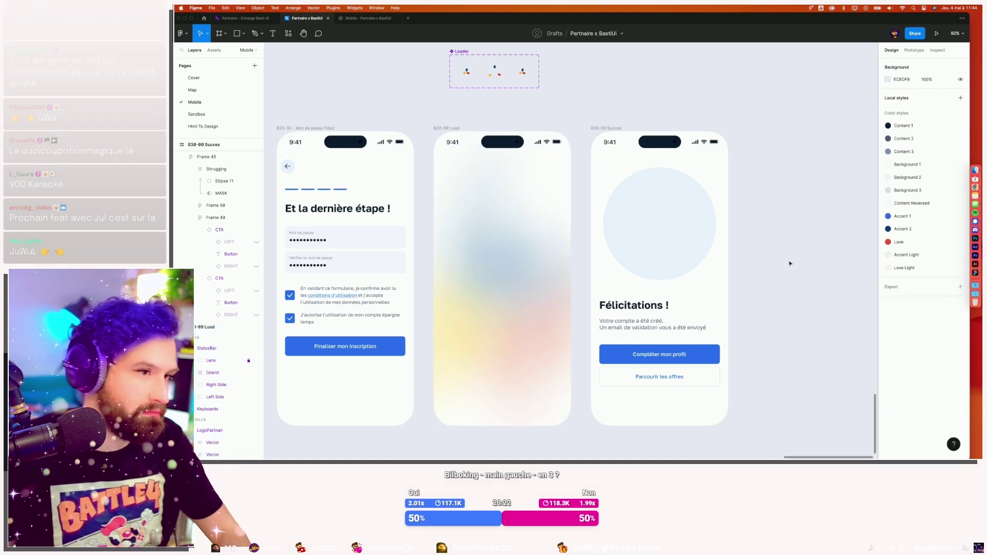
Stretch the blurred LogoPartnair upward to about 1264×1037.
{"action": "left_click", "coordinate": [519, 259]}
{"action": "mouse_move", "coordinate": [496, 129]}
{"action": "left_mouse_down"}
{"action": "mouse_move", "coordinate": [495, 70]}
{"action": "mouse_move", "coordinate": [505, 212]}
{"action": "left_mouse_up"}
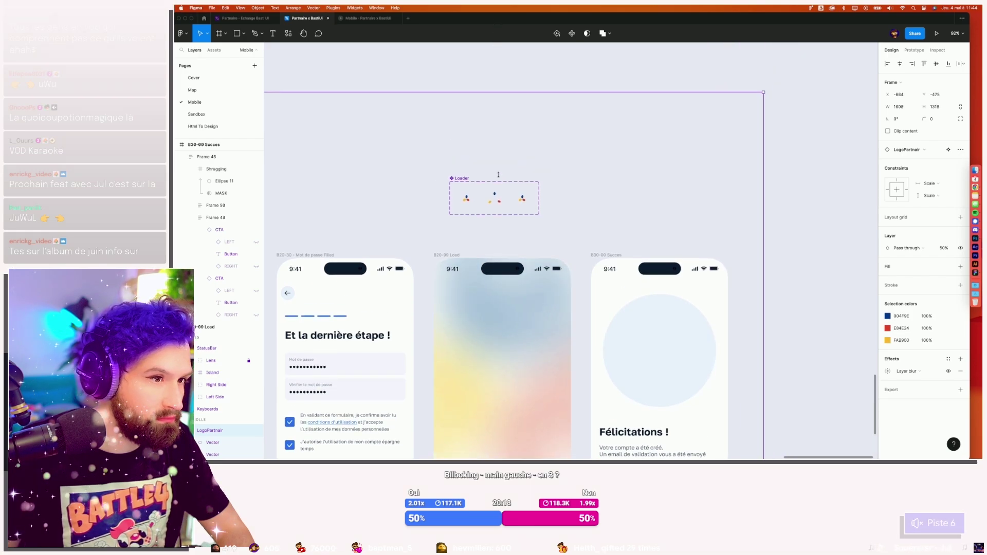
{"action": "scroll", "coordinate": [505, 212], "scroll_direction": "down", "scroll_amount": 5}
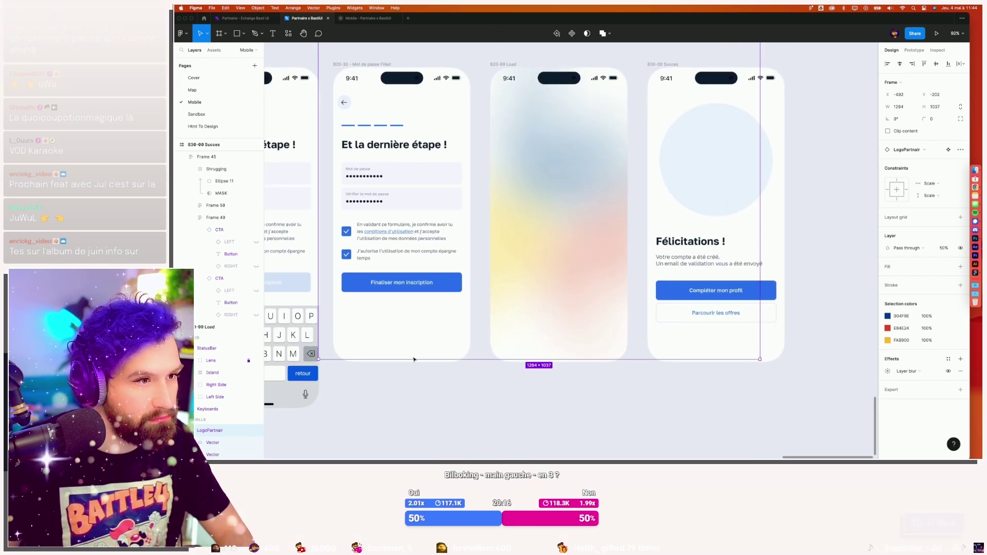
{"action": "key", "text": "Escape"}
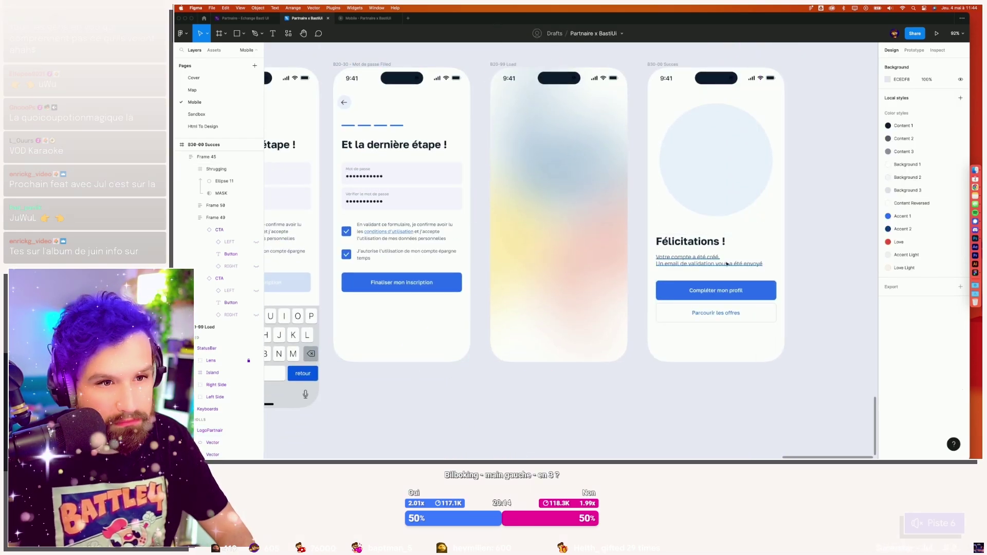
Copy the Félicitations heading into Load as a centred 'Création du compte…' label in Content 1.
{"action": "left_click", "coordinate": [727, 263]}
{"action": "key", "text": "ctrl+c"}
{"action": "left_click", "coordinate": [573, 187]}
{"action": "key", "text": "ctrl+v"}
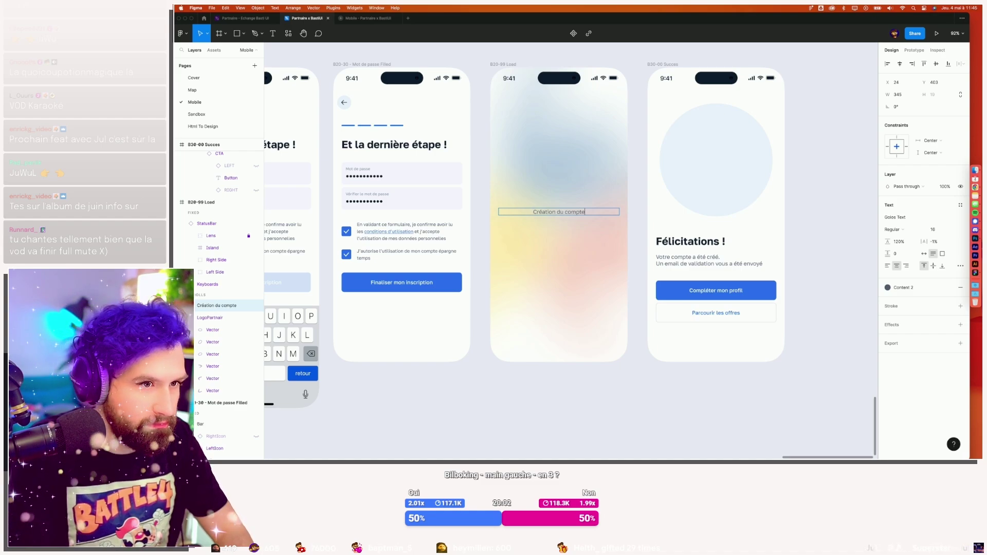
{"action": "left_click", "coordinate": [920, 294]}
{"action": "left_click", "coordinate": [611, 385]}
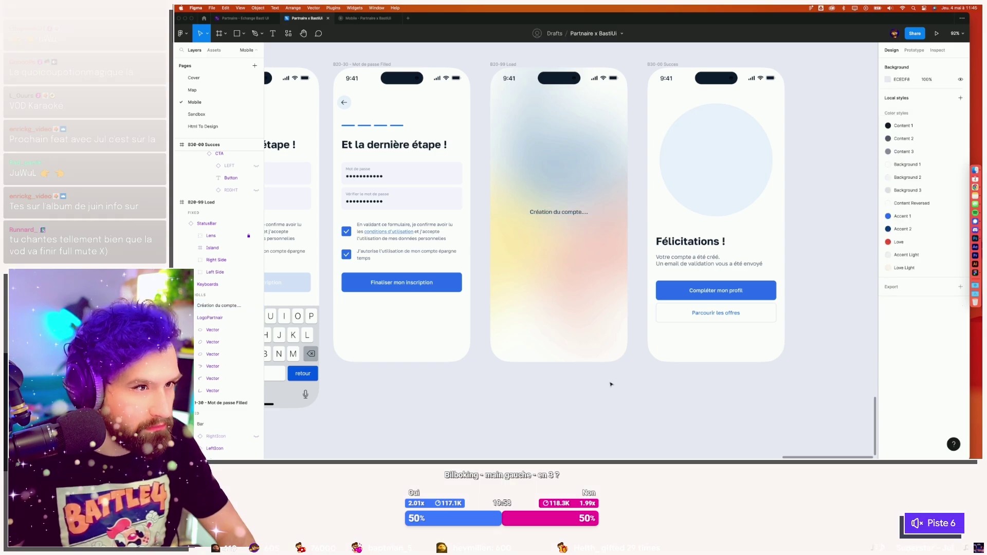
{"action": "left_click", "coordinate": [573, 211]}
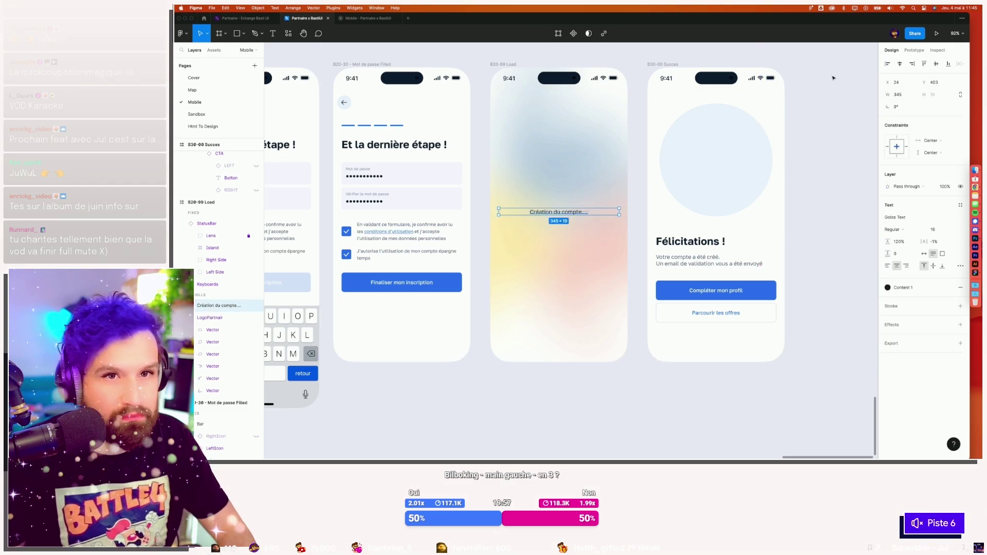
{"action": "left_click", "coordinate": [684, 372]}
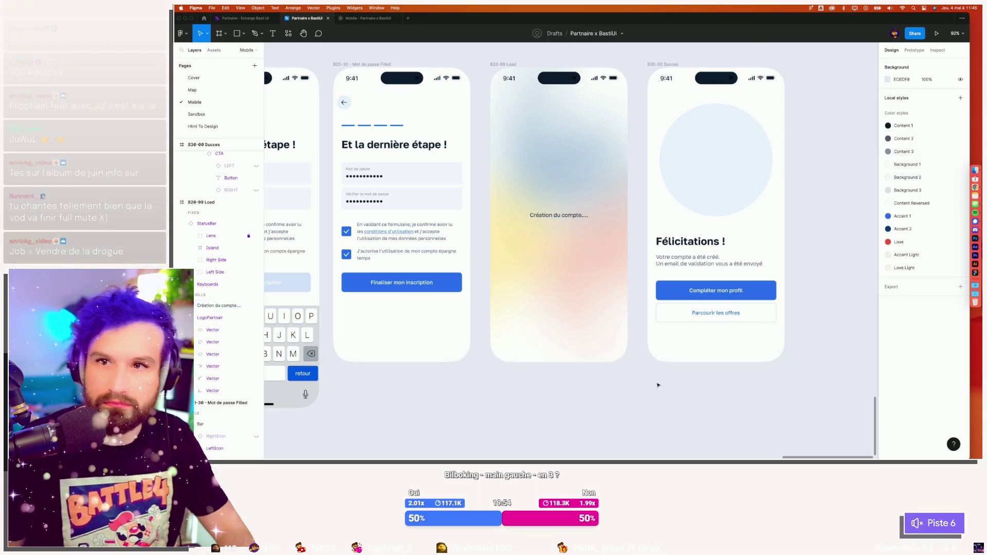
{"action": "scroll", "coordinate": [653, 385], "scroll_direction": "down", "scroll_amount": 3}
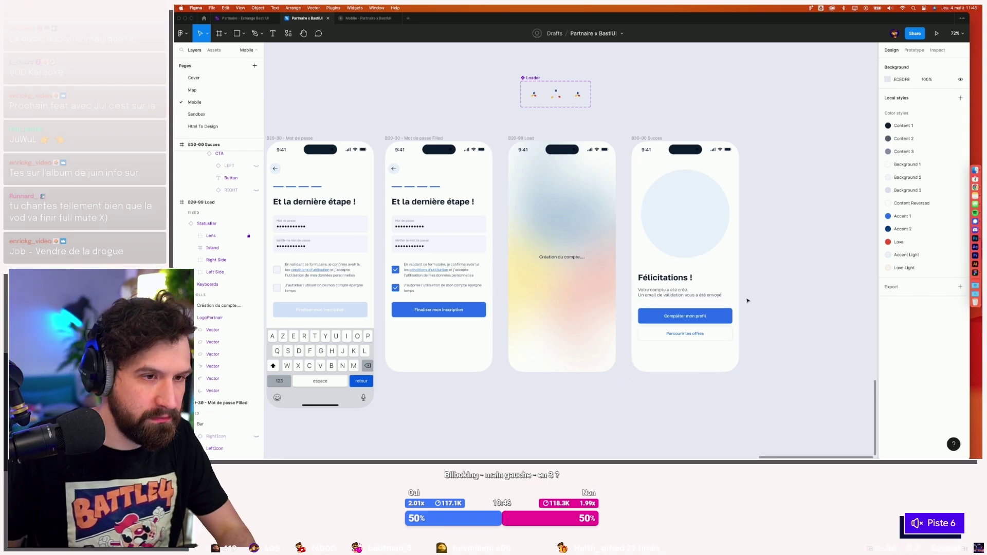
{"action": "scroll", "coordinate": [748, 300], "scroll_direction": "down", "scroll_amount": 3}
{"action": "scroll", "coordinate": [525, 381], "scroll_direction": "down", "scroll_amount": 2}
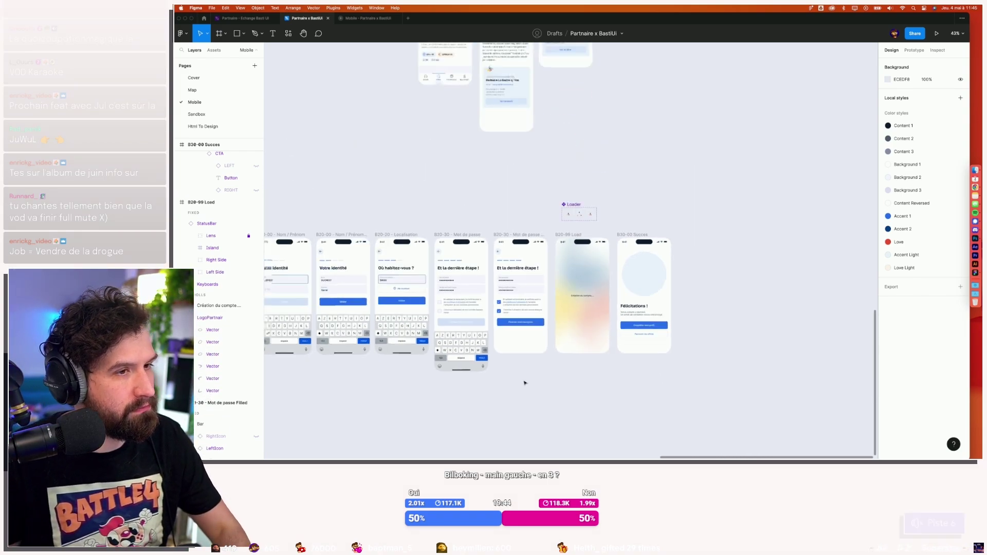
{"action": "scroll", "coordinate": [643, 361], "scroll_direction": "down", "scroll_amount": 2}
{"action": "scroll", "coordinate": [814, 403], "scroll_direction": "down", "scroll_amount": 2}
{"action": "scroll", "coordinate": [780, 395], "scroll_direction": "down", "scroll_amount": 1}
{"action": "scroll", "coordinate": [776, 396], "scroll_direction": "right", "scroll_amount": 2}
{"action": "scroll", "coordinate": [770, 399], "scroll_direction": "right", "scroll_amount": 2}
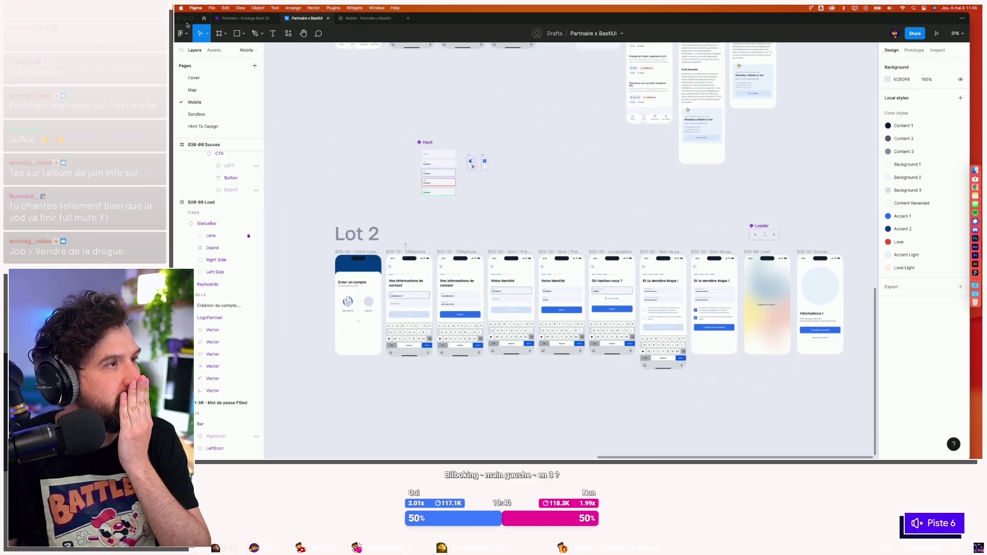